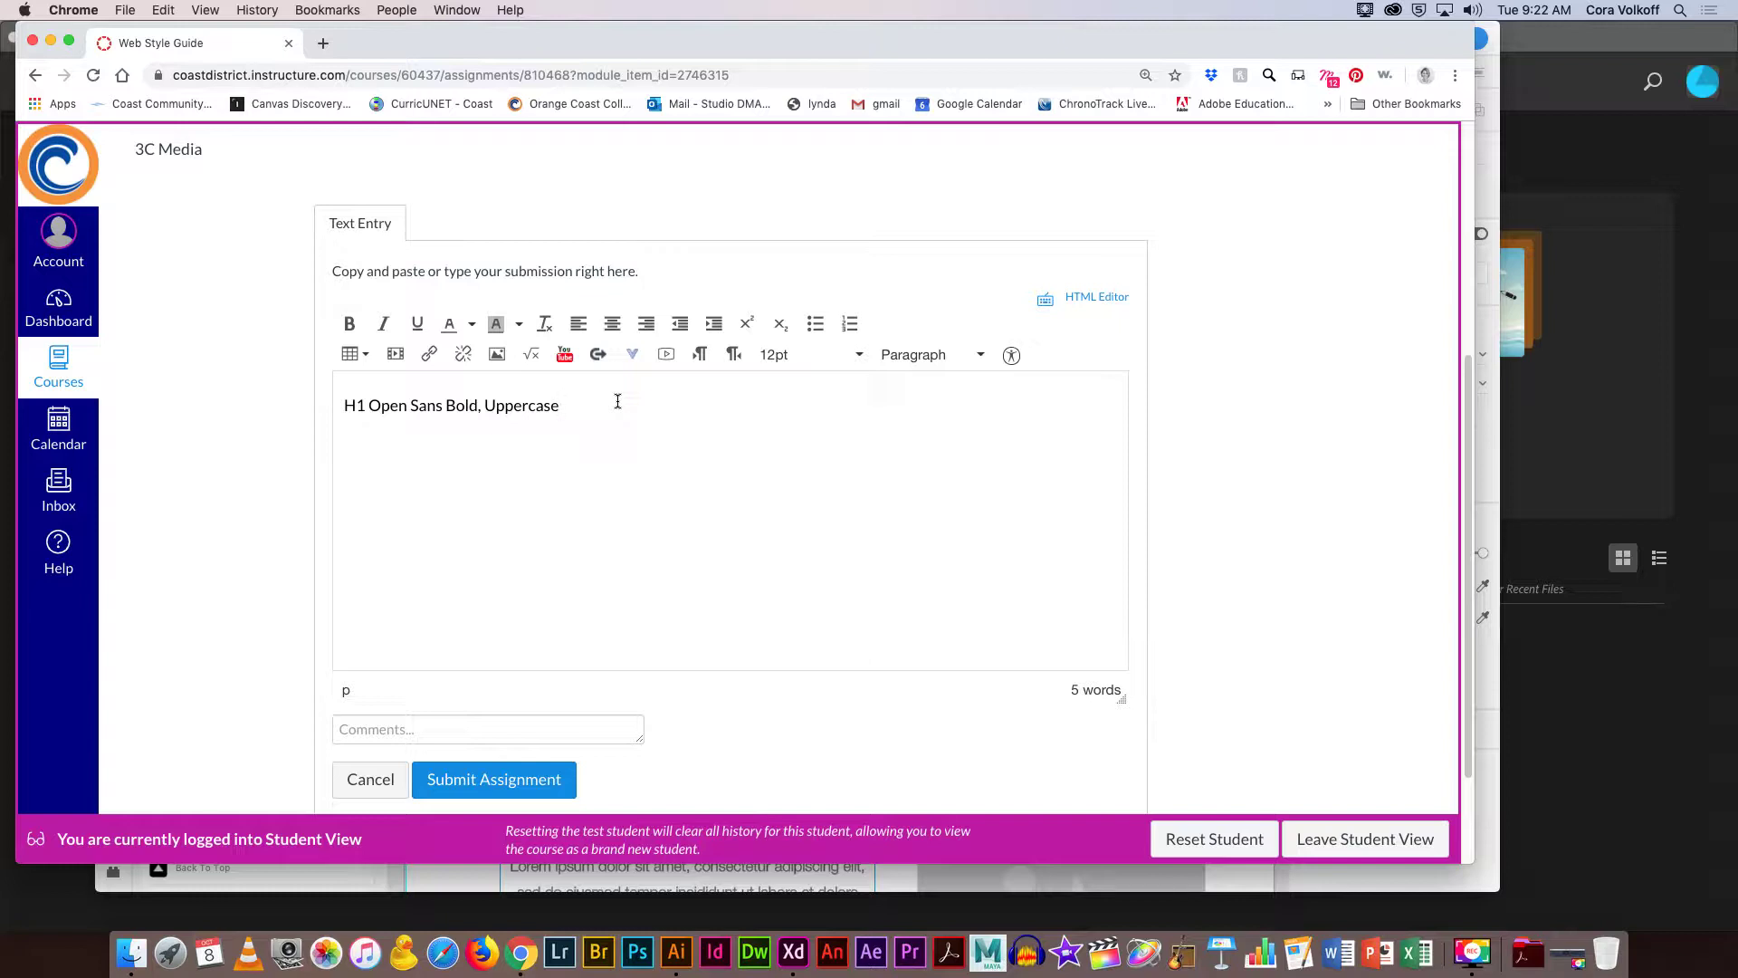
# Switch to Adobe XD and change the H1 character style's font to Open Sans, keeping the Bold weight.
pyautogui.click(468, 885)
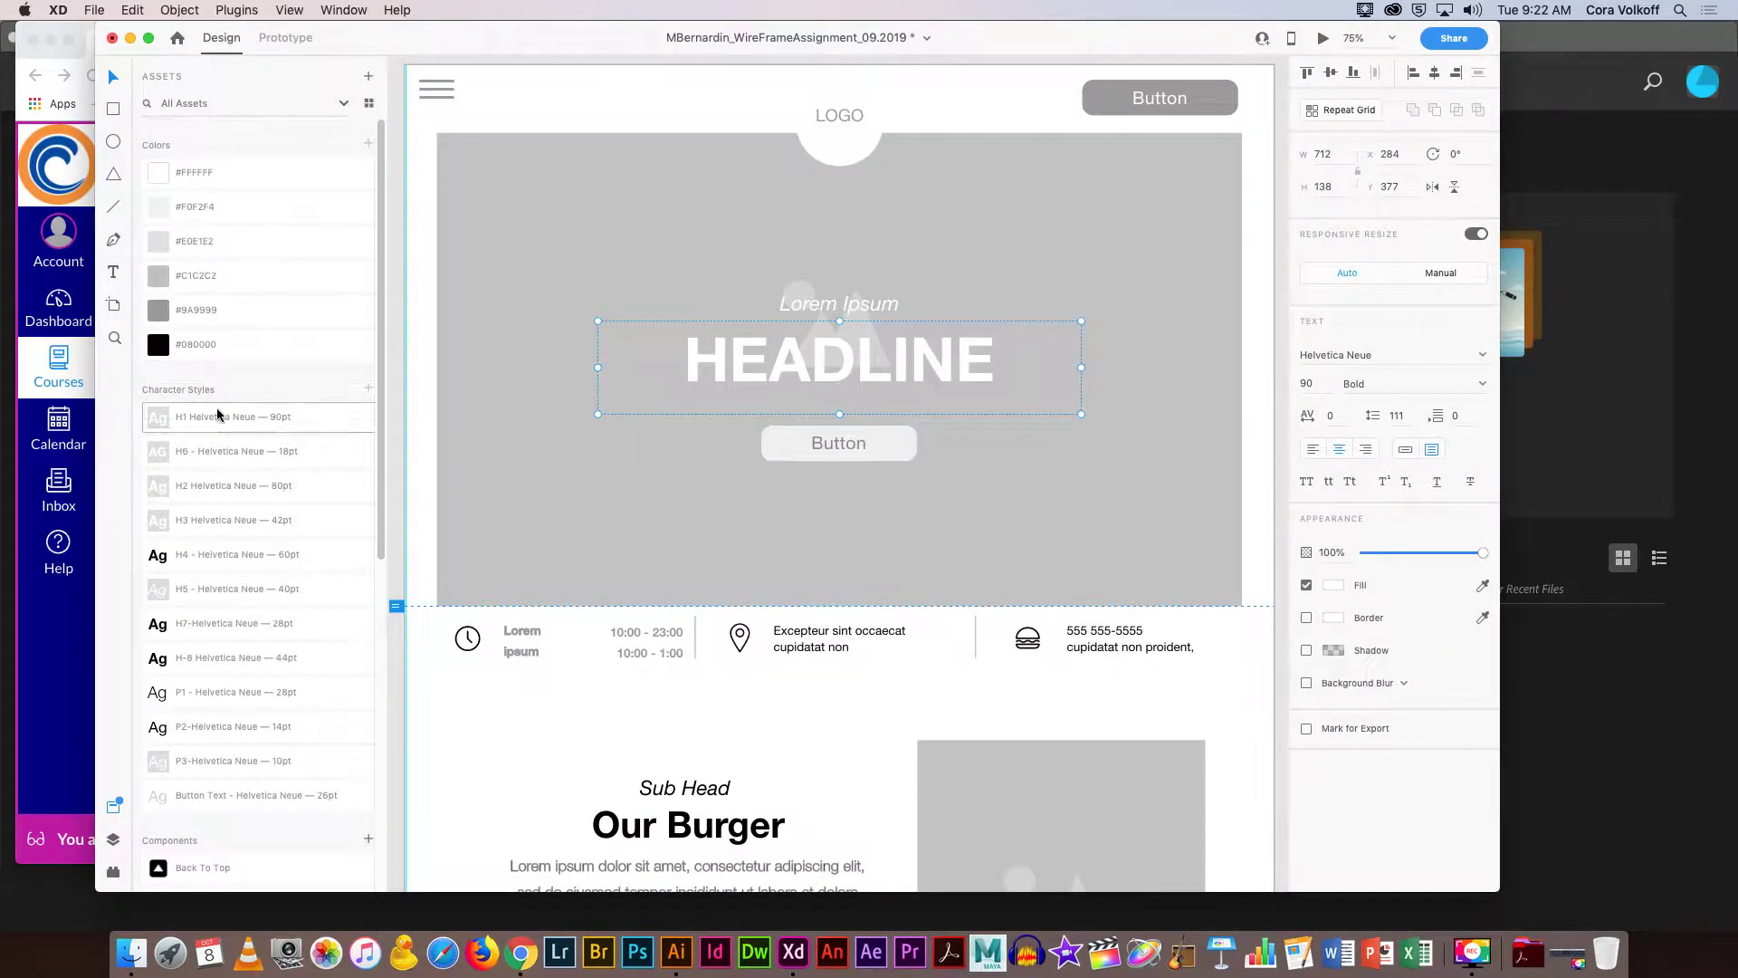
pyautogui.moveTo(258, 422)
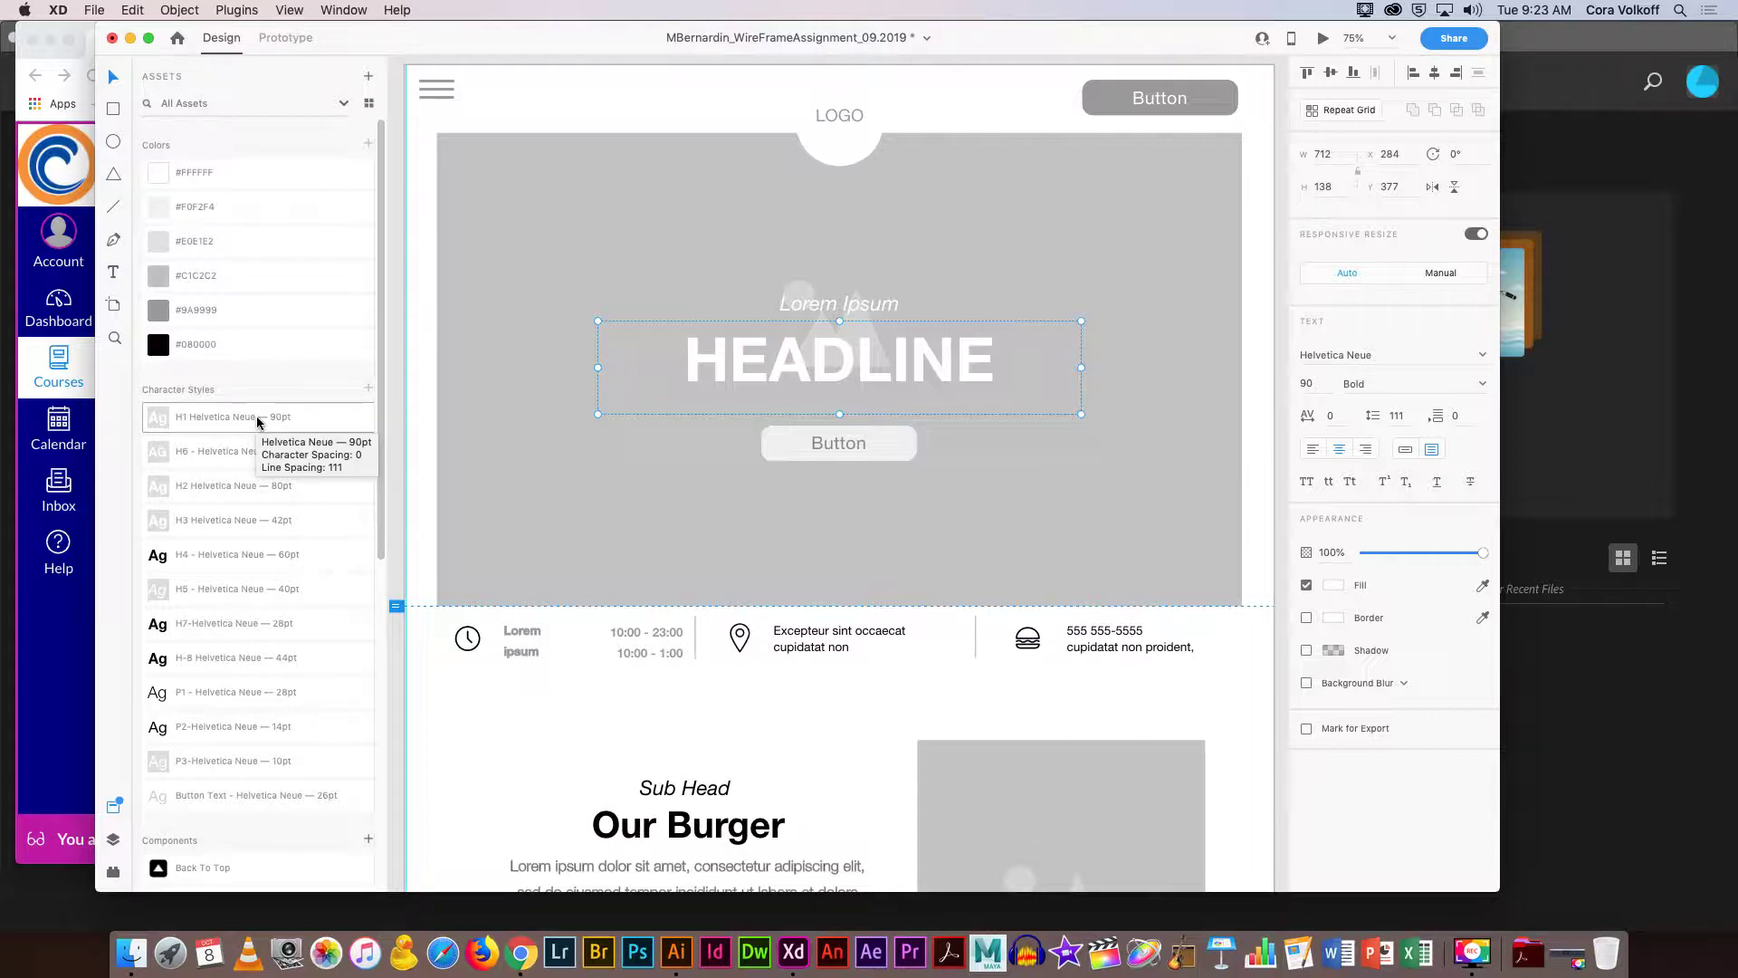
pyautogui.rightClick(259, 422)
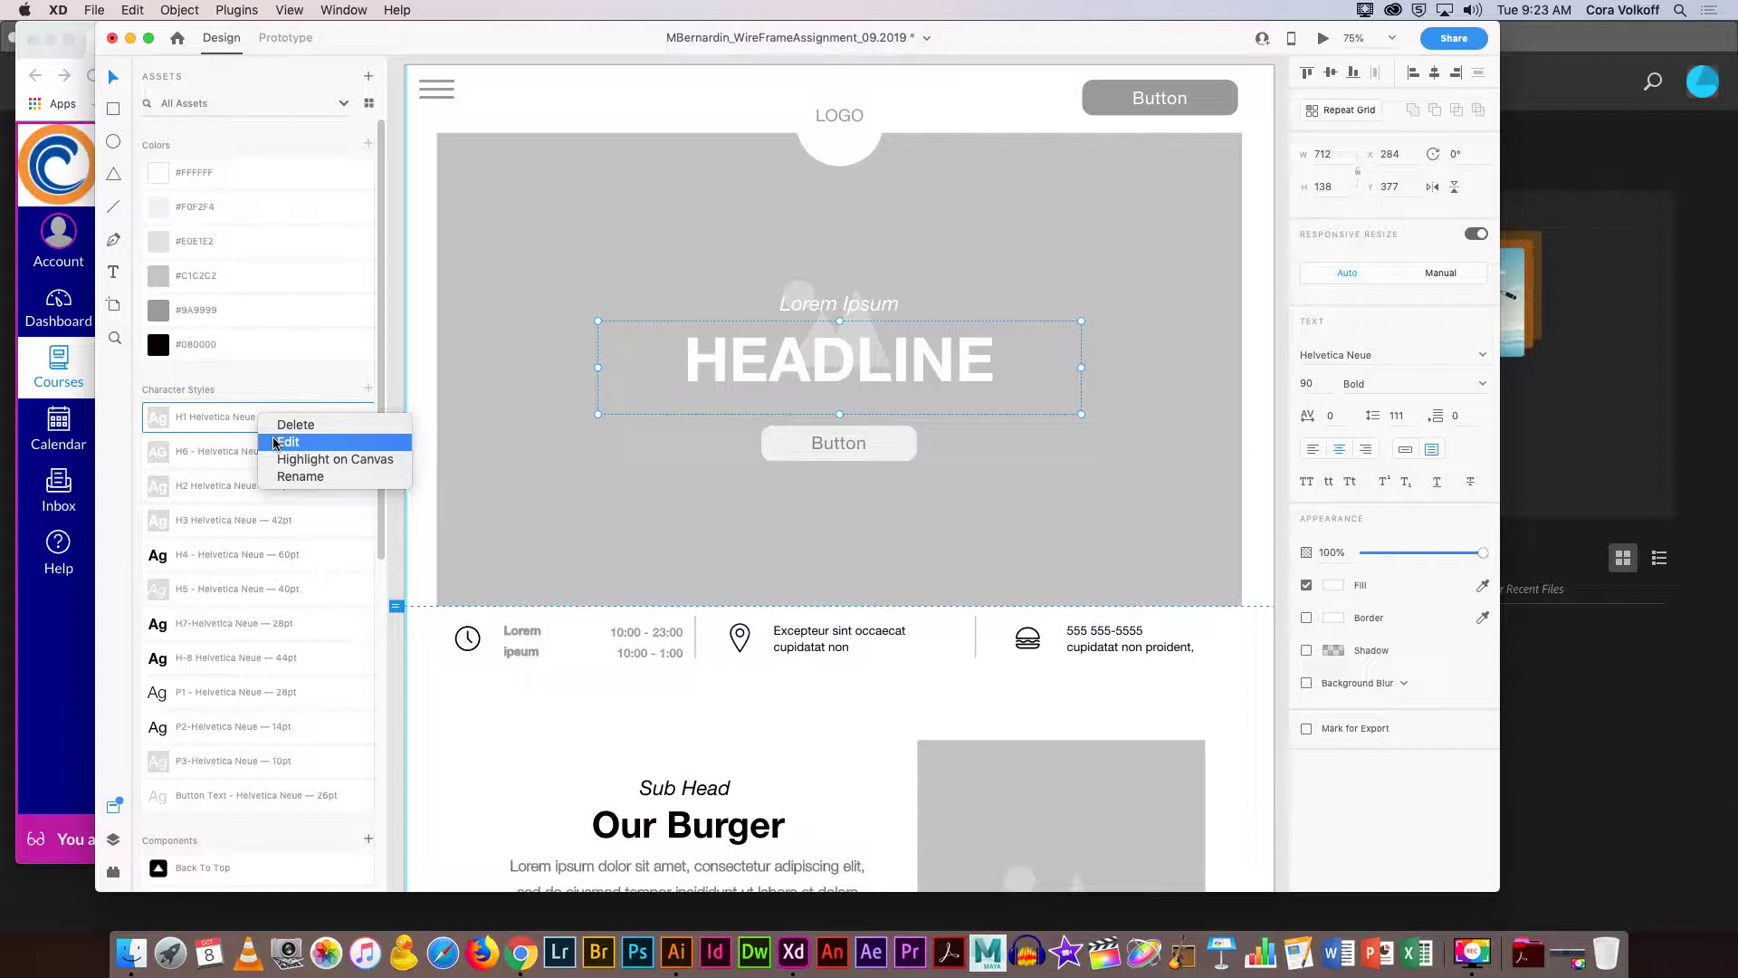
pyautogui.click(274, 443)
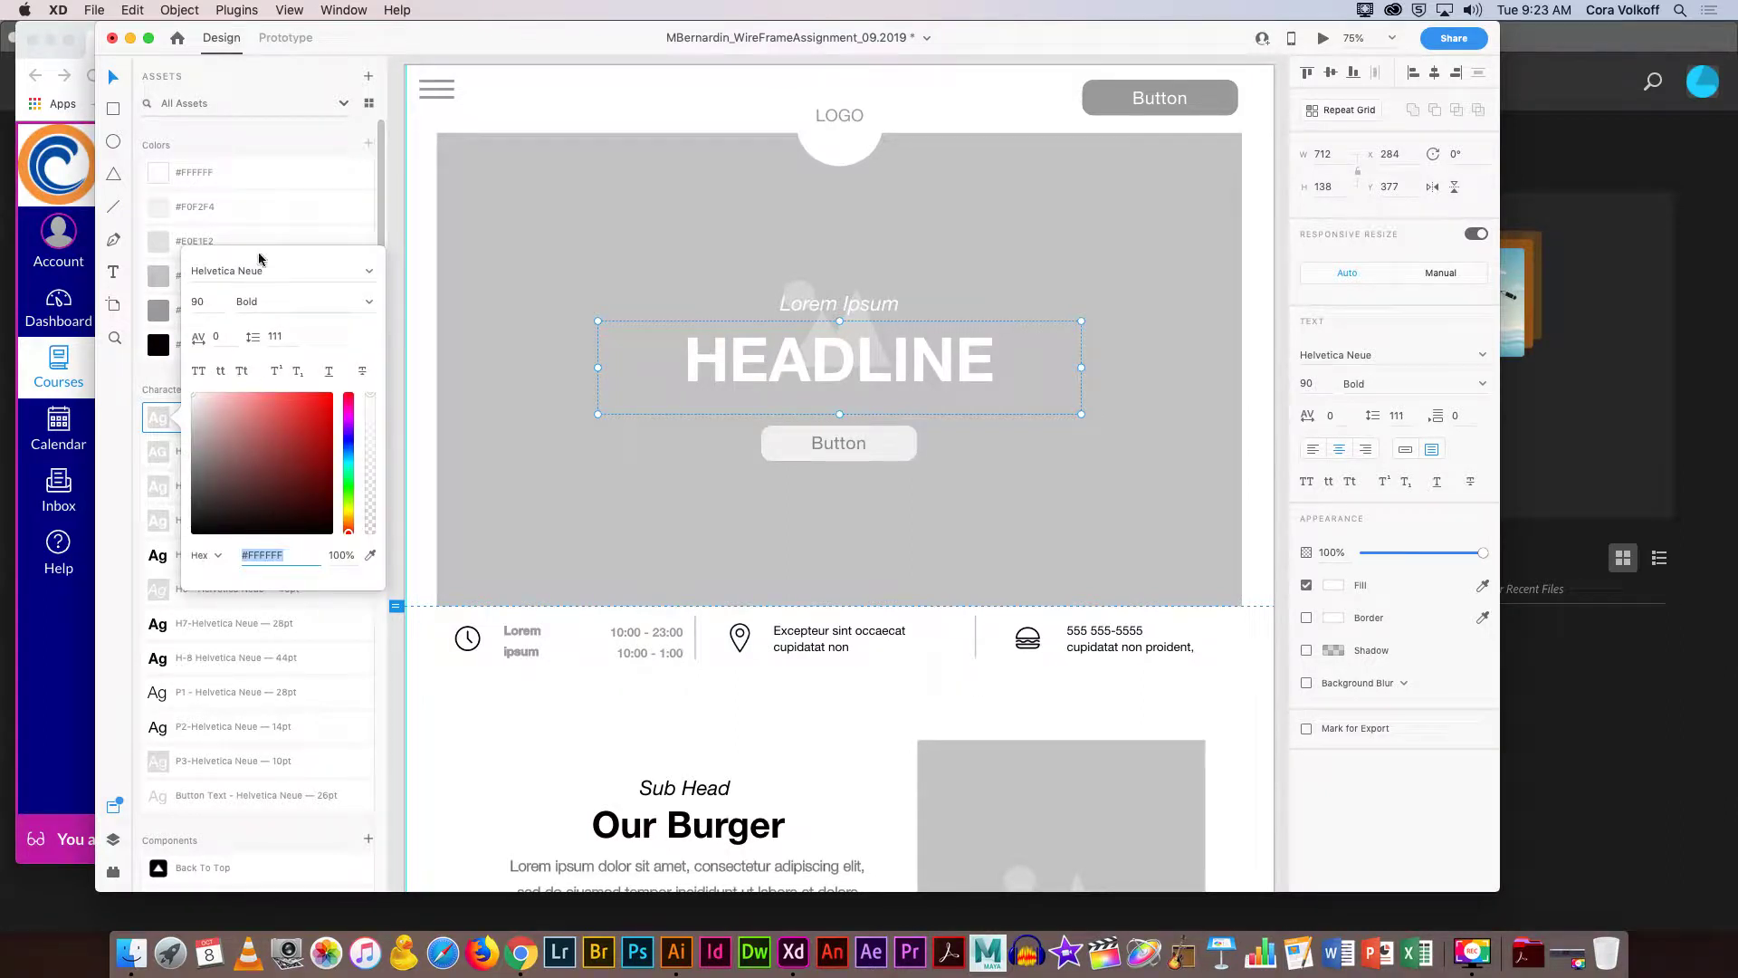
pyautogui.click(371, 273)
pyautogui.write('Open Sans')
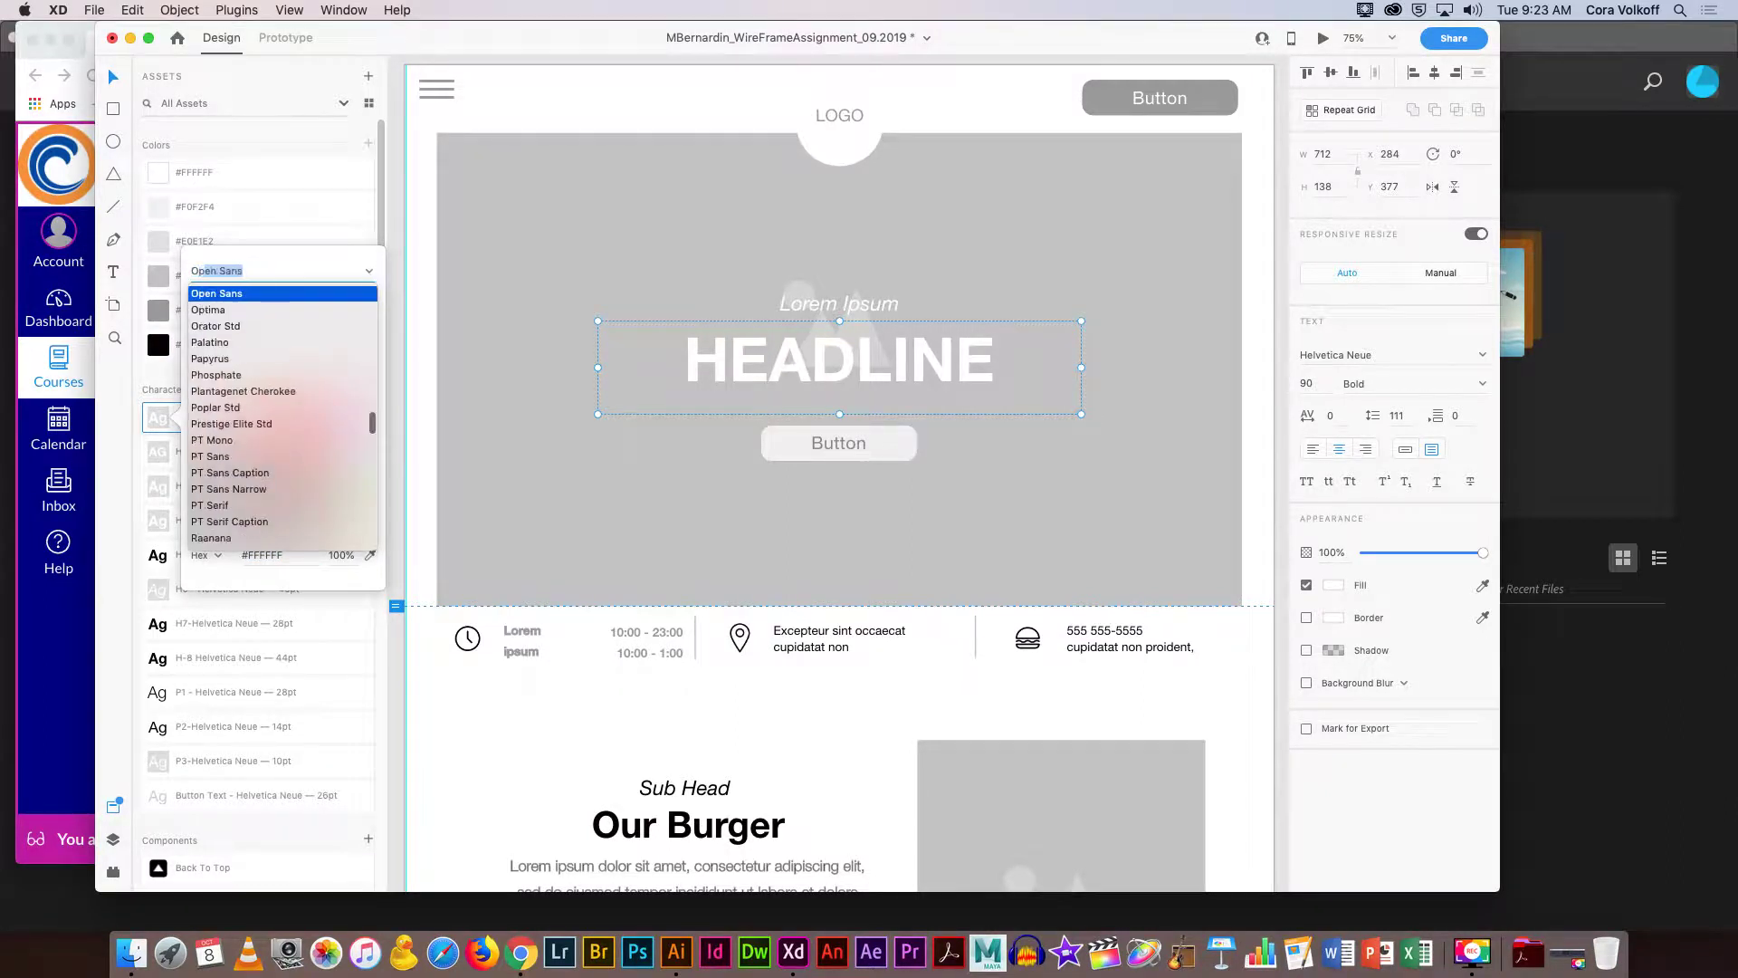
pyautogui.click(297, 294)
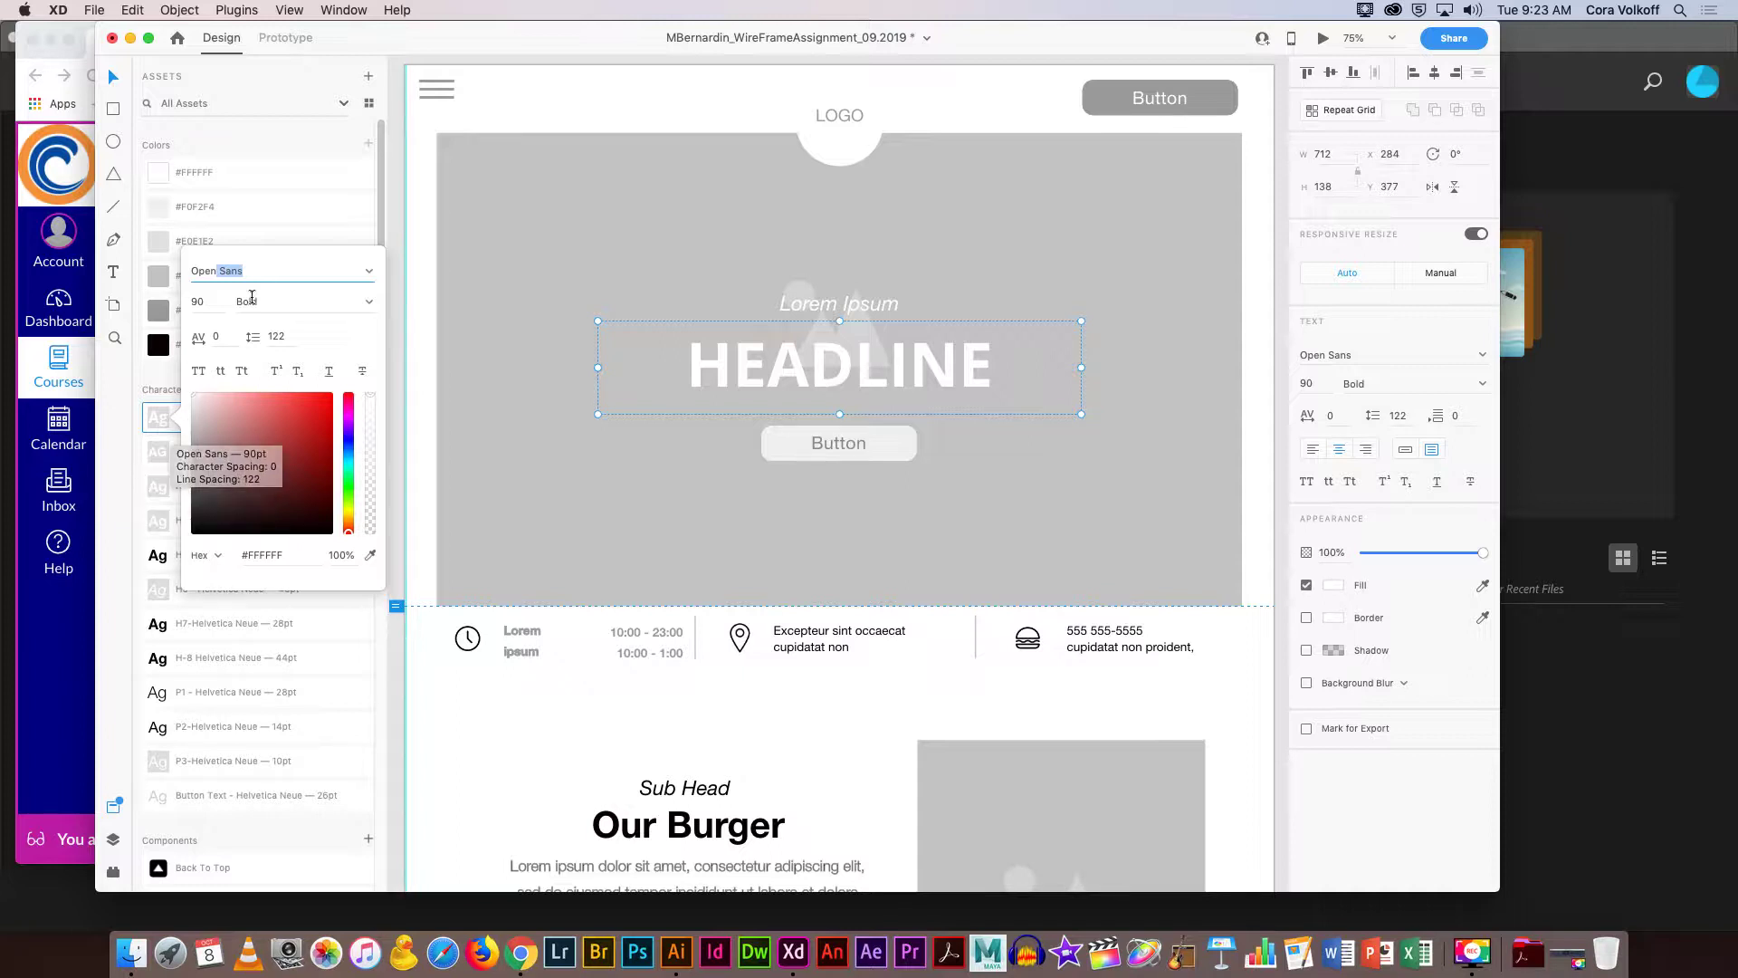
pyautogui.click(271, 300)
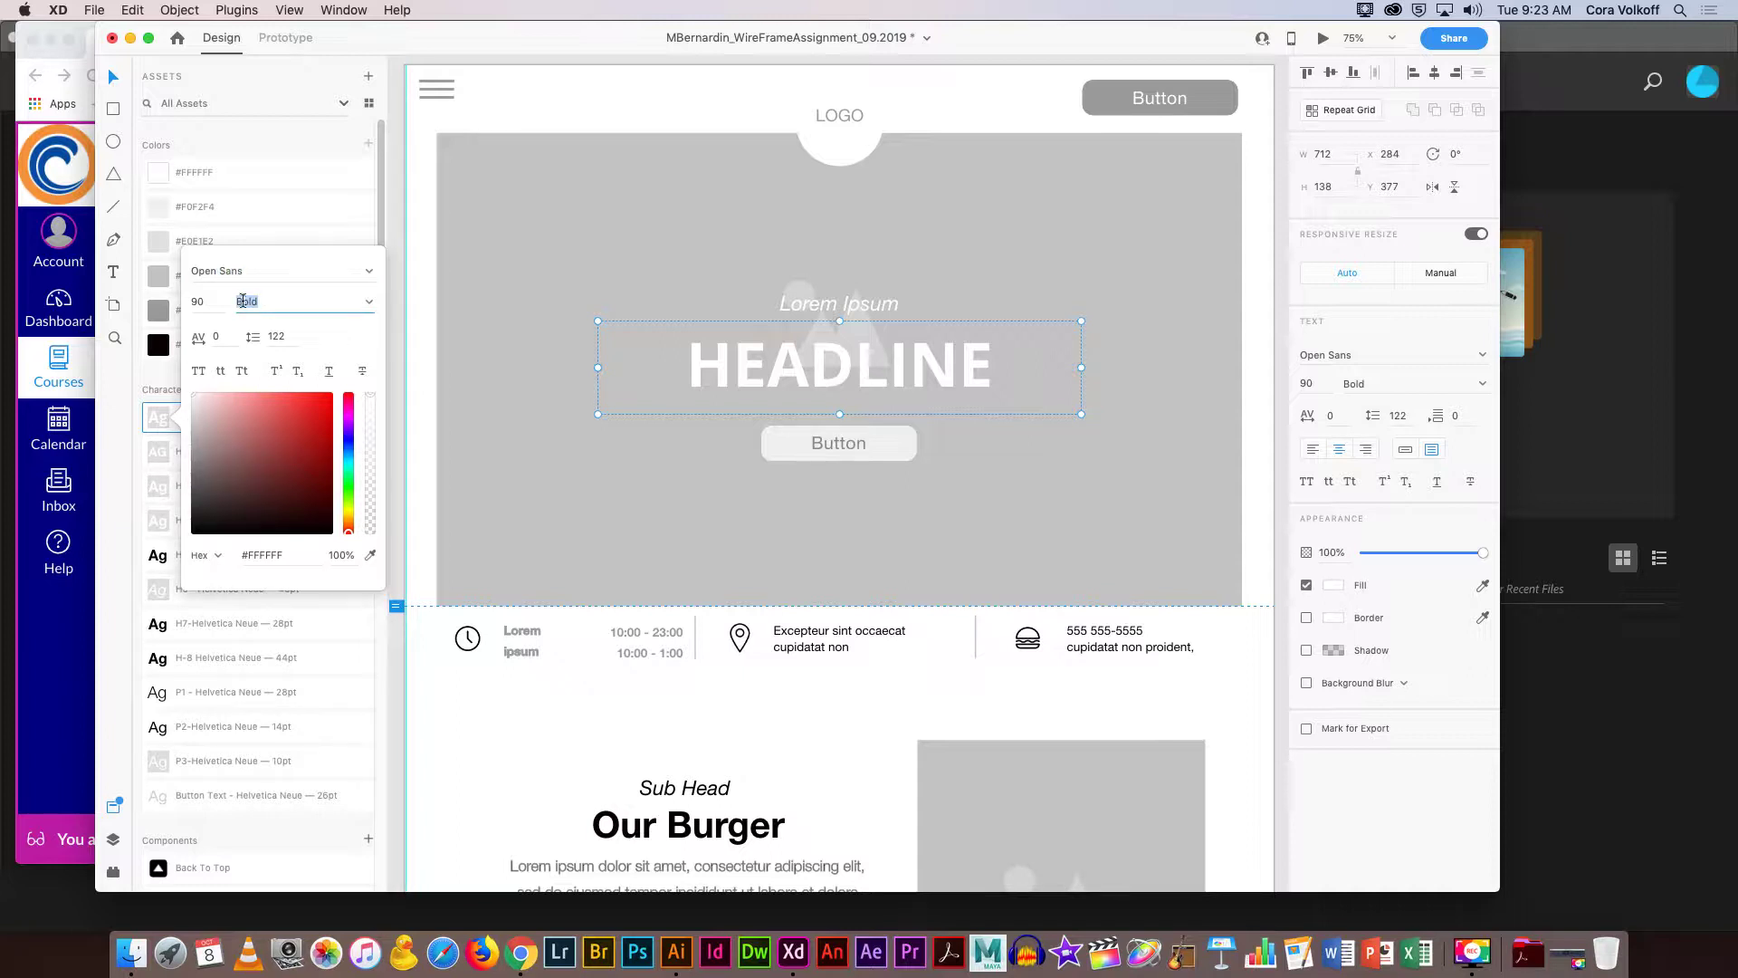
# Set the H1 character style's character spacing to 50.
pyautogui.click(200, 301)
pyautogui.click(205, 341)
pyautogui.click(274, 337)
pyautogui.click(273, 336)
pyautogui.click(218, 336)
pyautogui.press('Up')
pyautogui.press('Up')
pyautogui.press('Up')
pyautogui.press('Up')
pyautogui.press('Up')
pyautogui.press('Up')
pyautogui.press('Up')
pyautogui.press('Up')
pyautogui.press('Up')
pyautogui.press('Up')
pyautogui.press('Up')
pyautogui.press('Up')
pyautogui.press('Up')
pyautogui.press('Up')
pyautogui.press('Up')
pyautogui.press('Up')
pyautogui.press('Up')
pyautogui.press('Up')
pyautogui.press('Up')
pyautogui.press('Up')
pyautogui.press('Up')
pyautogui.press('Up')
pyautogui.press('Up')
pyautogui.press('Up')
pyautogui.press('Up')
pyautogui.press('Up')
pyautogui.press('Up')
pyautogui.press('Up')
pyautogui.press('Up')
pyautogui.press('Up')
pyautogui.press('Up')
pyautogui.press('Up')
pyautogui.press('Up')
pyautogui.press('Up')
pyautogui.press('Up')
pyautogui.press('Up')
pyautogui.press('Up')
pyautogui.press('Up')
pyautogui.press('Up')
pyautogui.press('Up')
pyautogui.press('Up')
pyautogui.press('Up')
pyautogui.press('Up')
pyautogui.press('Up')
pyautogui.press('Up')
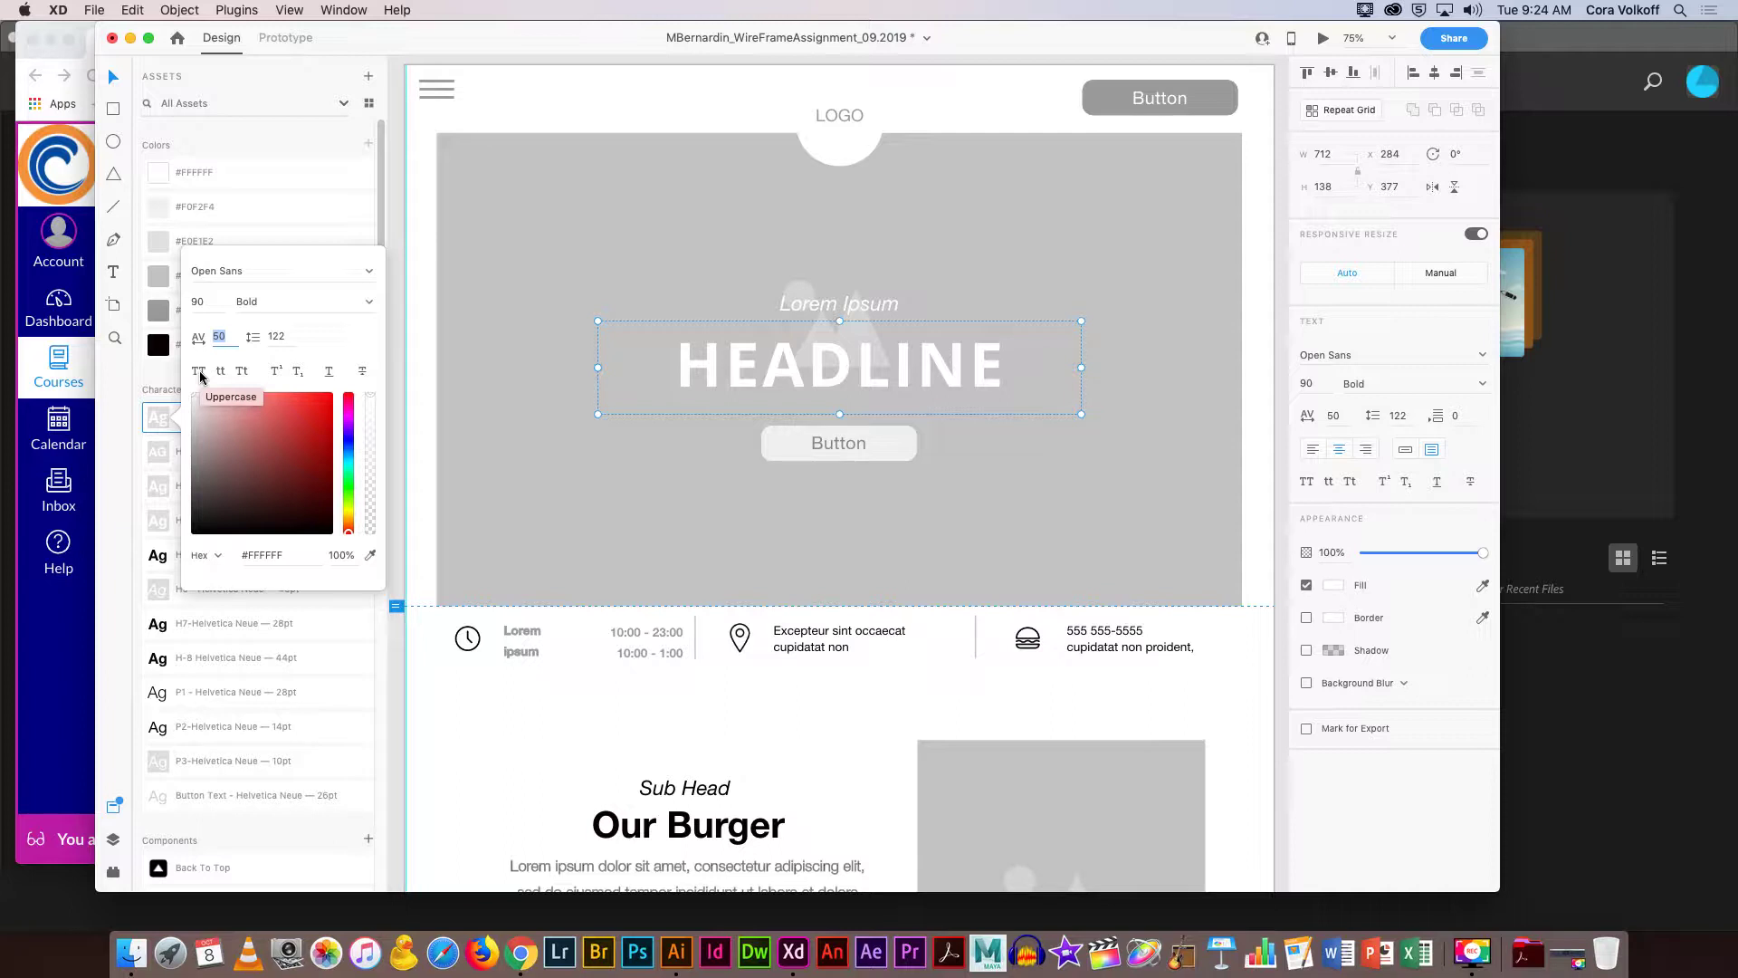
# Make the H1 character style uppercase and reopen its settings for editing.
pyautogui.click(199, 371)
pyautogui.click(163, 376)
pyautogui.click(264, 422)
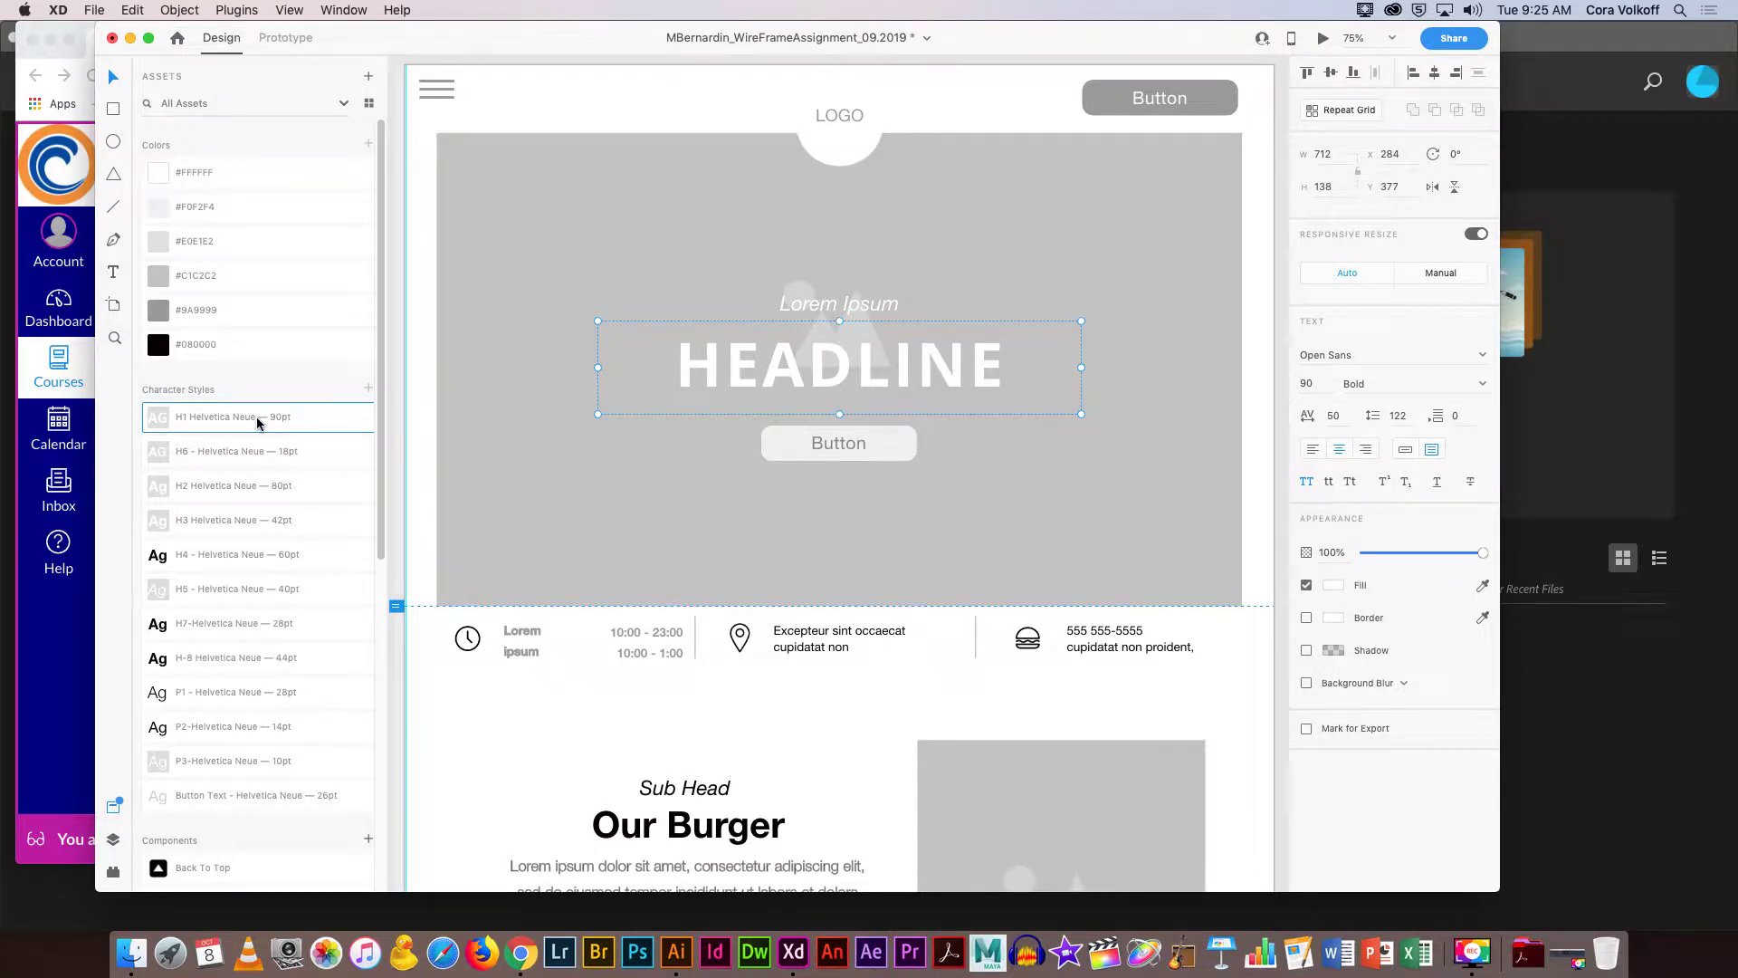
pyautogui.rightClick(312, 418)
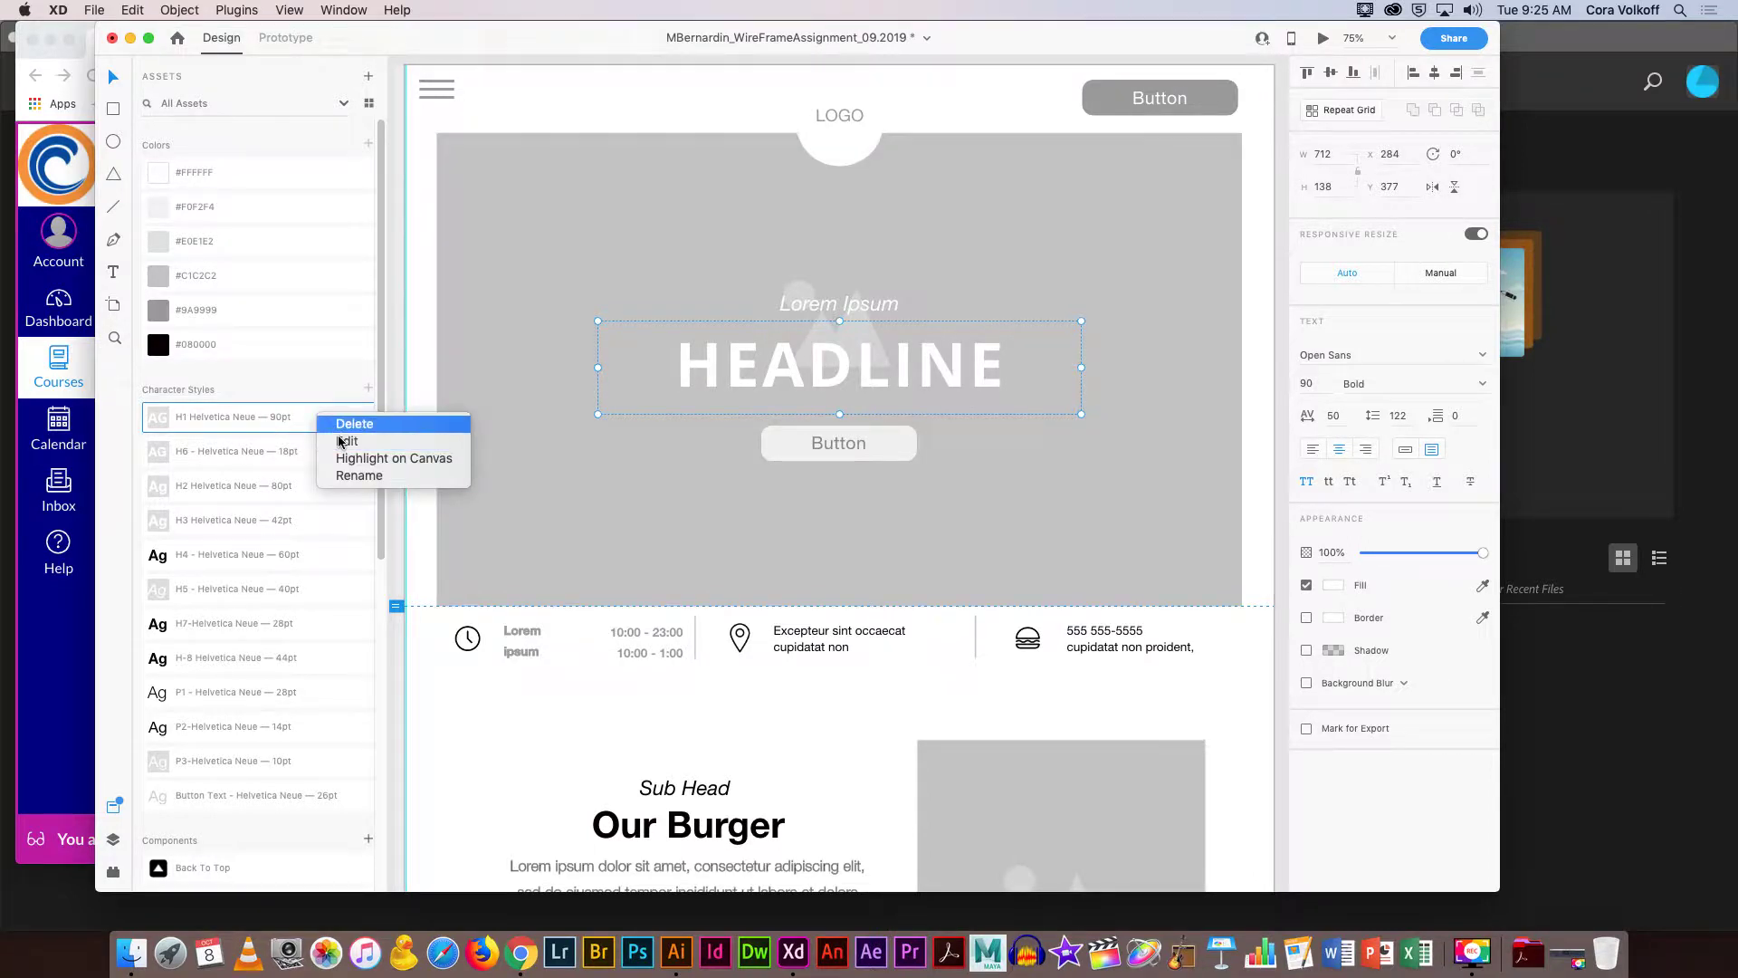
pyautogui.click(344, 441)
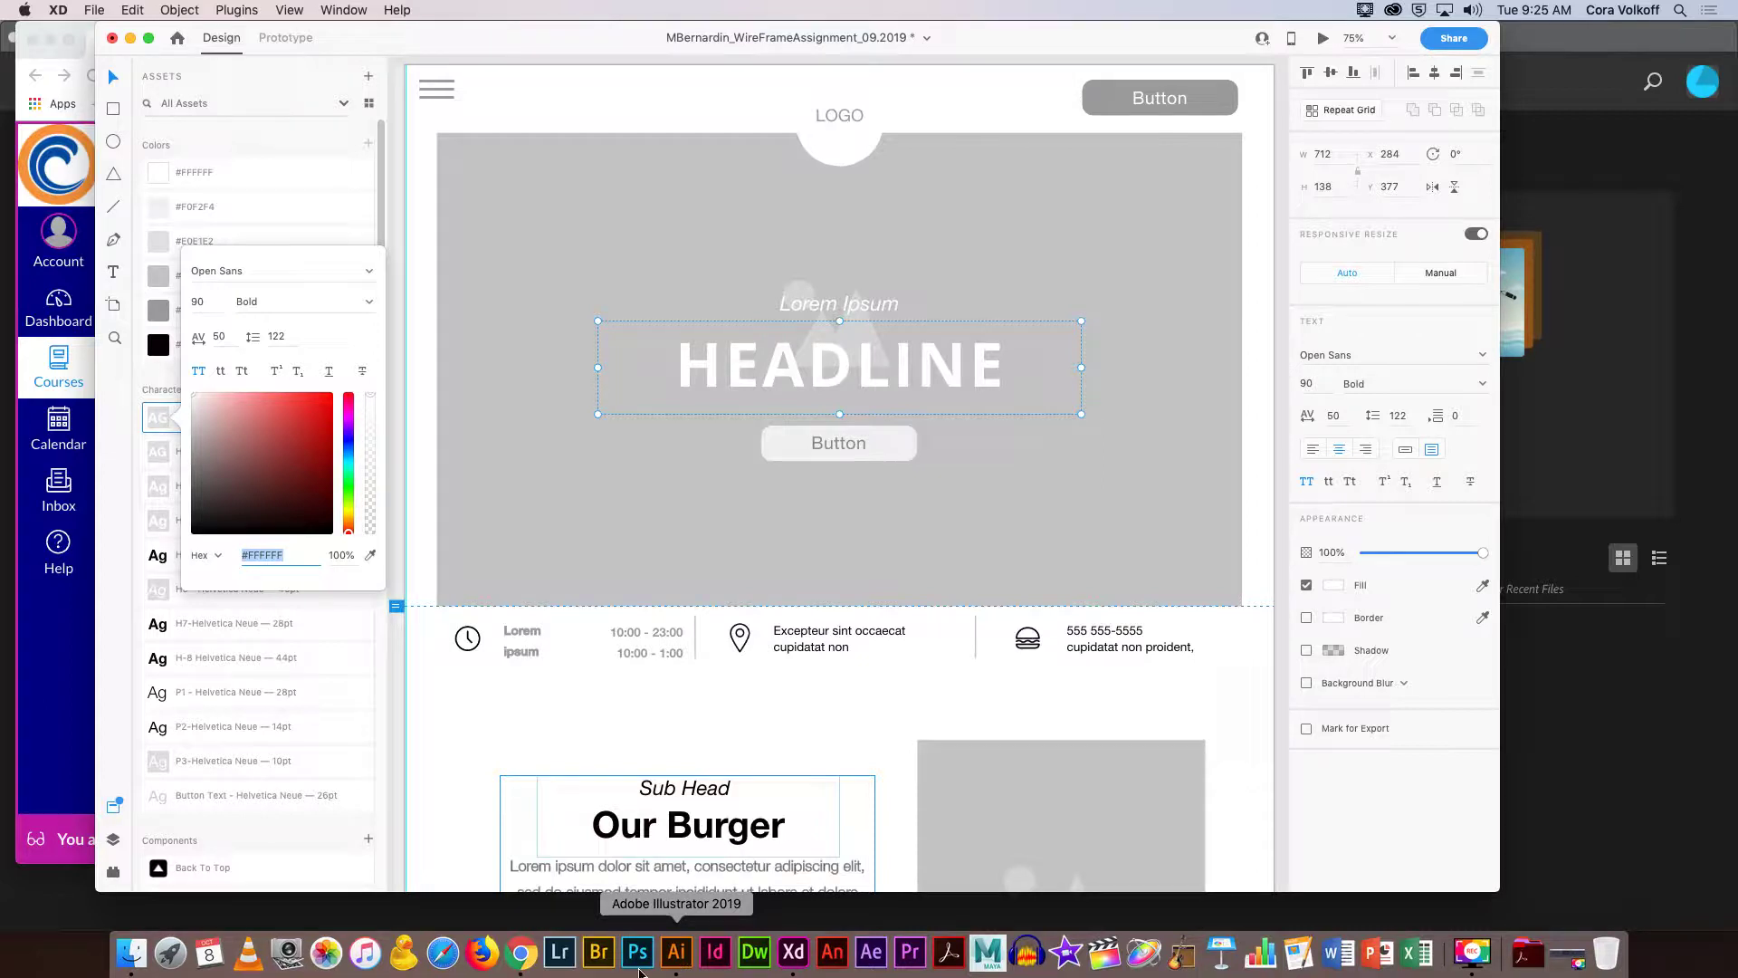
# Switch to Chrome and add the line "H2" below the H1 line in the assignment's text entry.
pyautogui.click(522, 952)
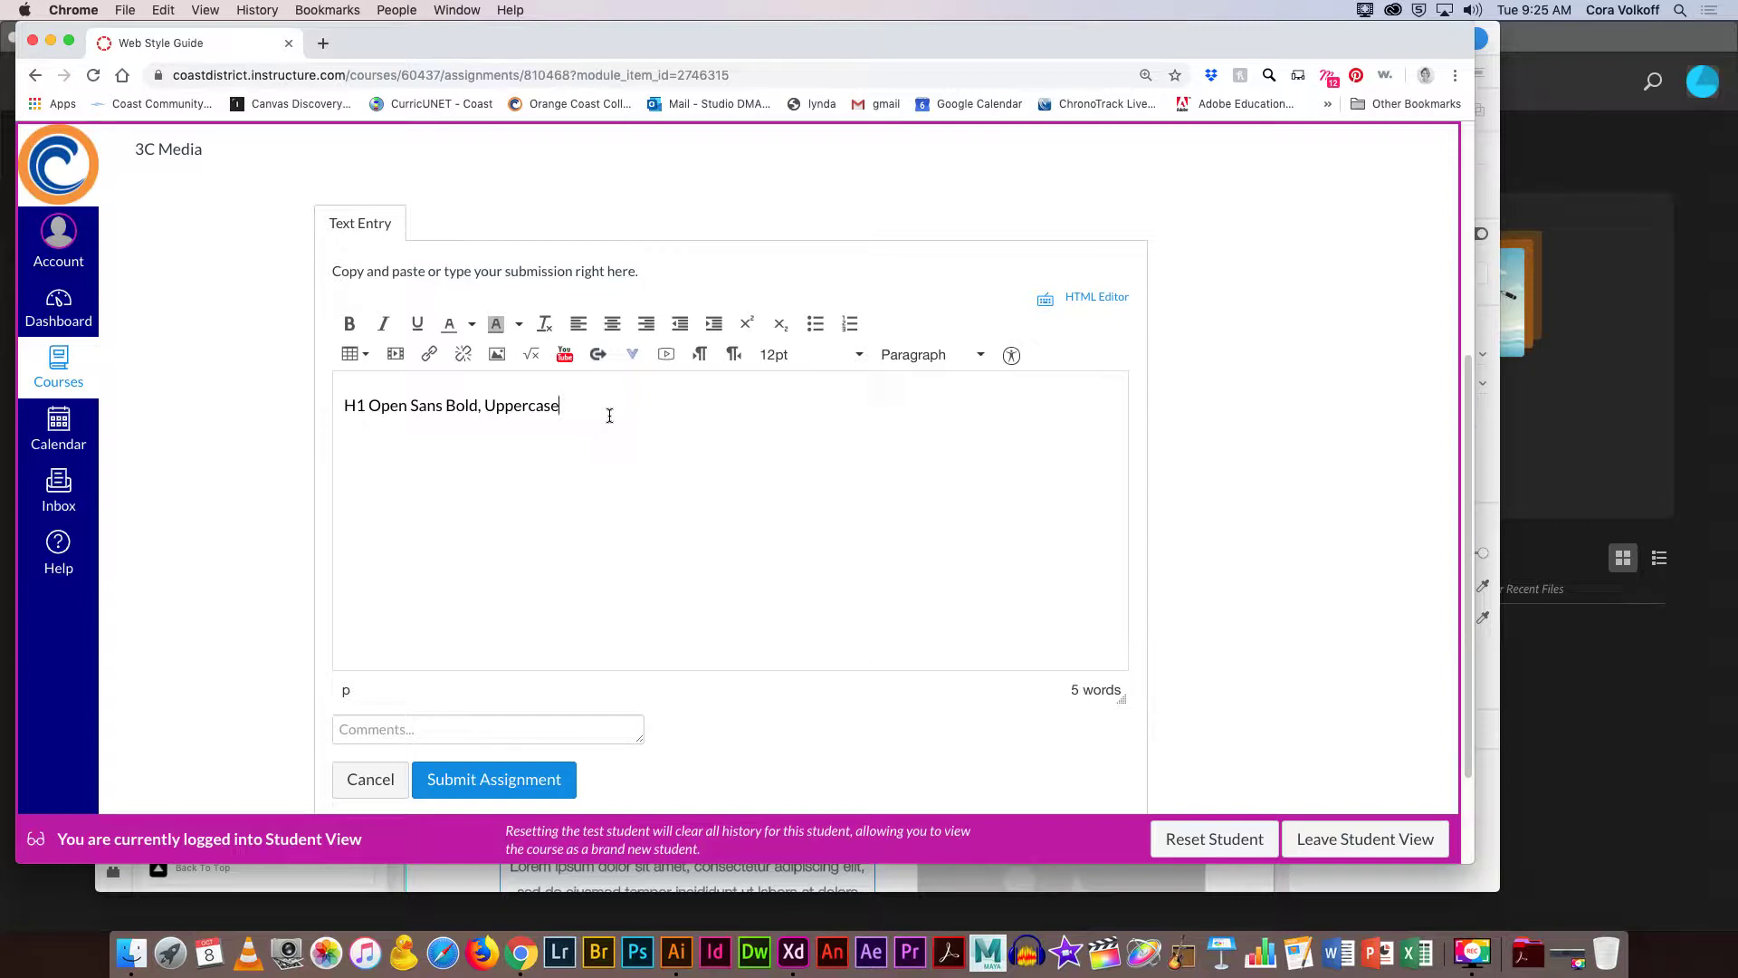
pyautogui.moveTo(389, 409); pyautogui.dragTo(561, 405)
pyautogui.click(564, 404)
pyautogui.press('Return')
pyautogui.write('H@')
pyautogui.press('BackSpace')
pyautogui.write('22')
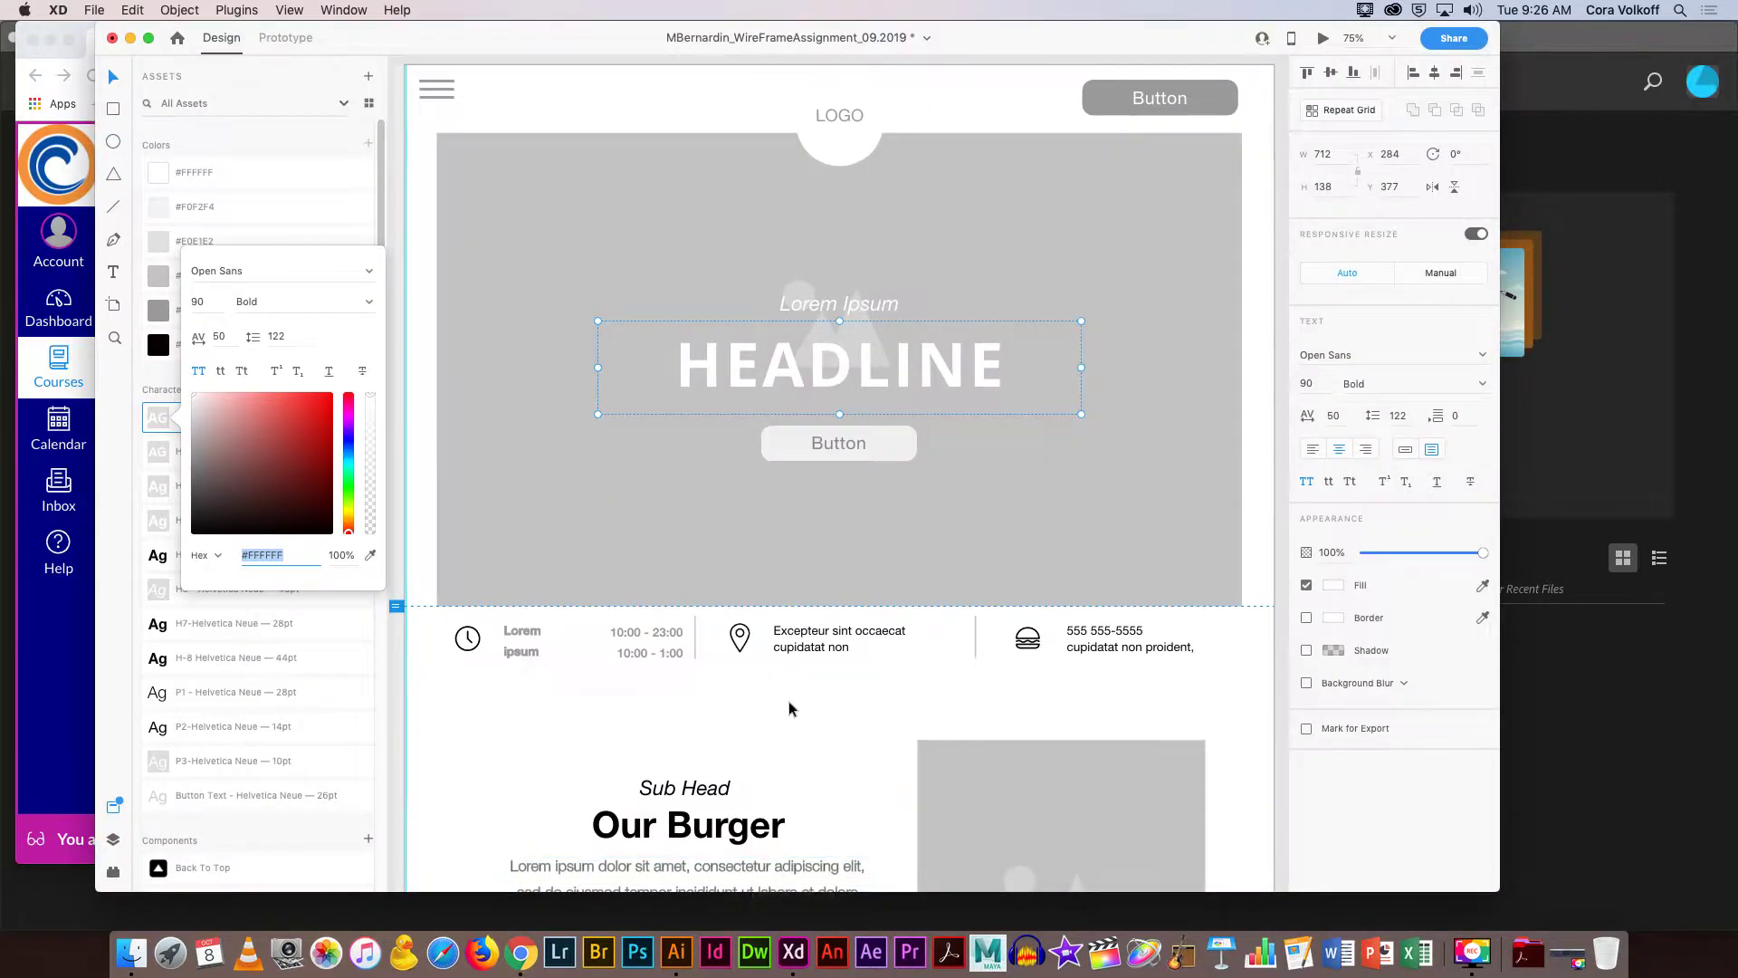
# Switch to Adobe XD and examine the headline, subheads and titles across the Home and About Us artboards.
pyautogui.scroll(-1, 789, 699)
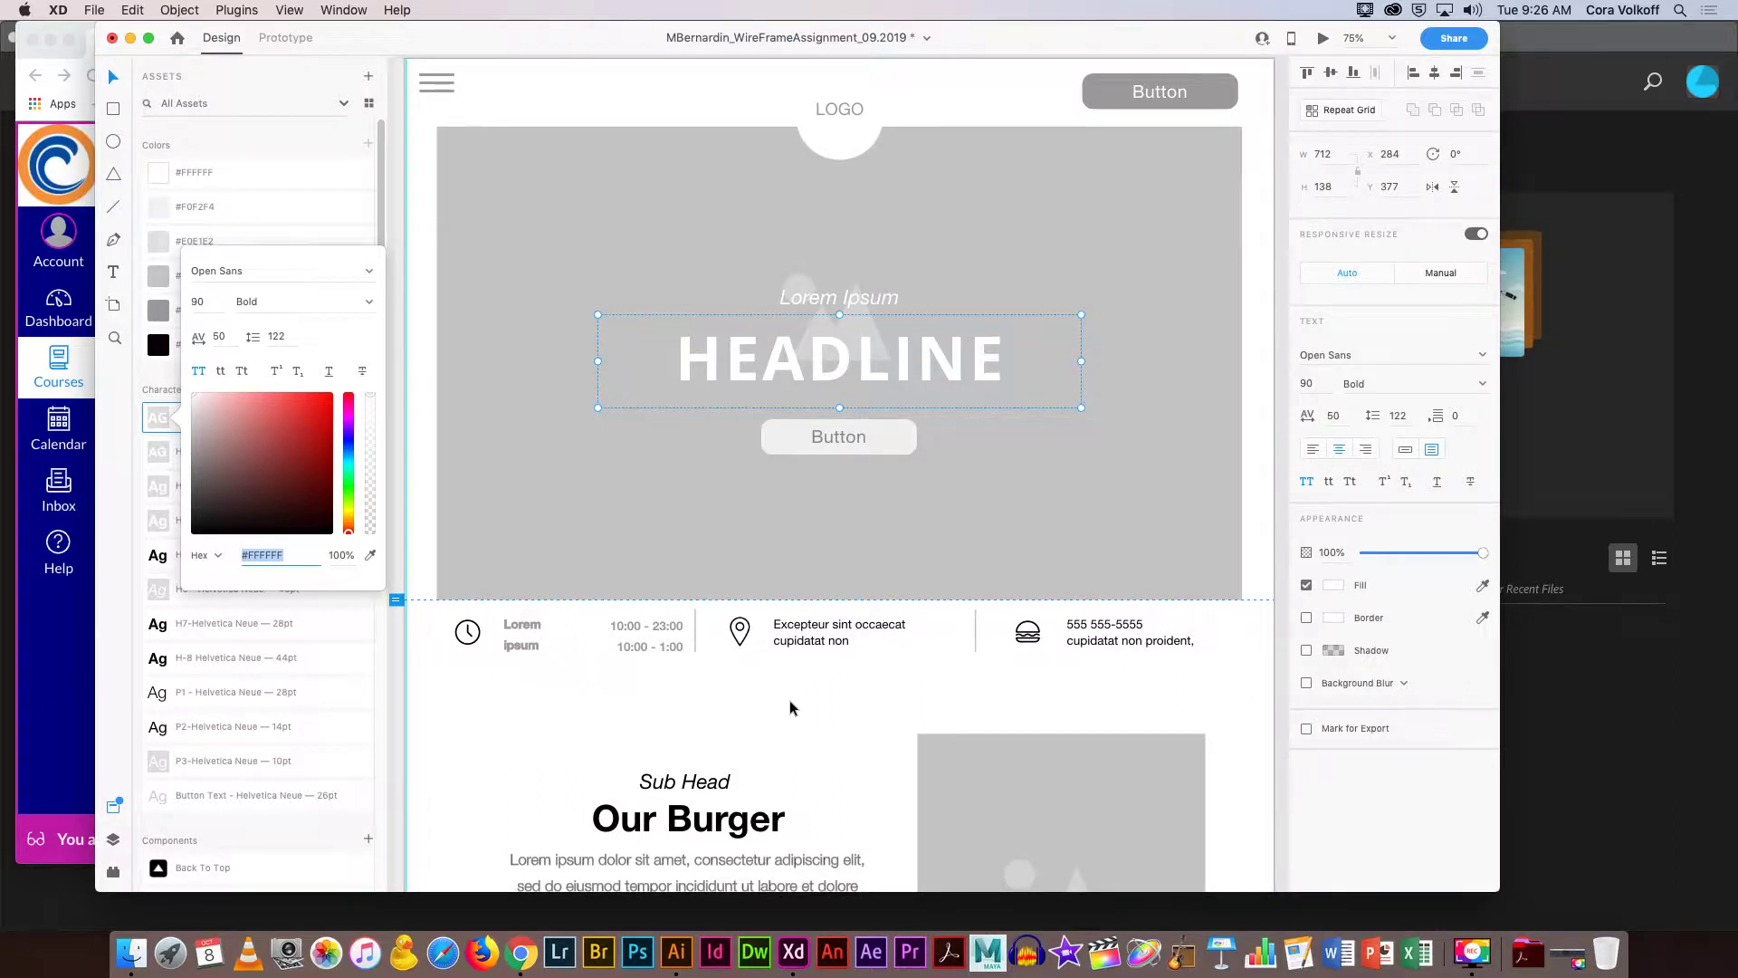
pyautogui.press('super+minus')
pyautogui.press('super+minus')
pyautogui.press('super+minus')
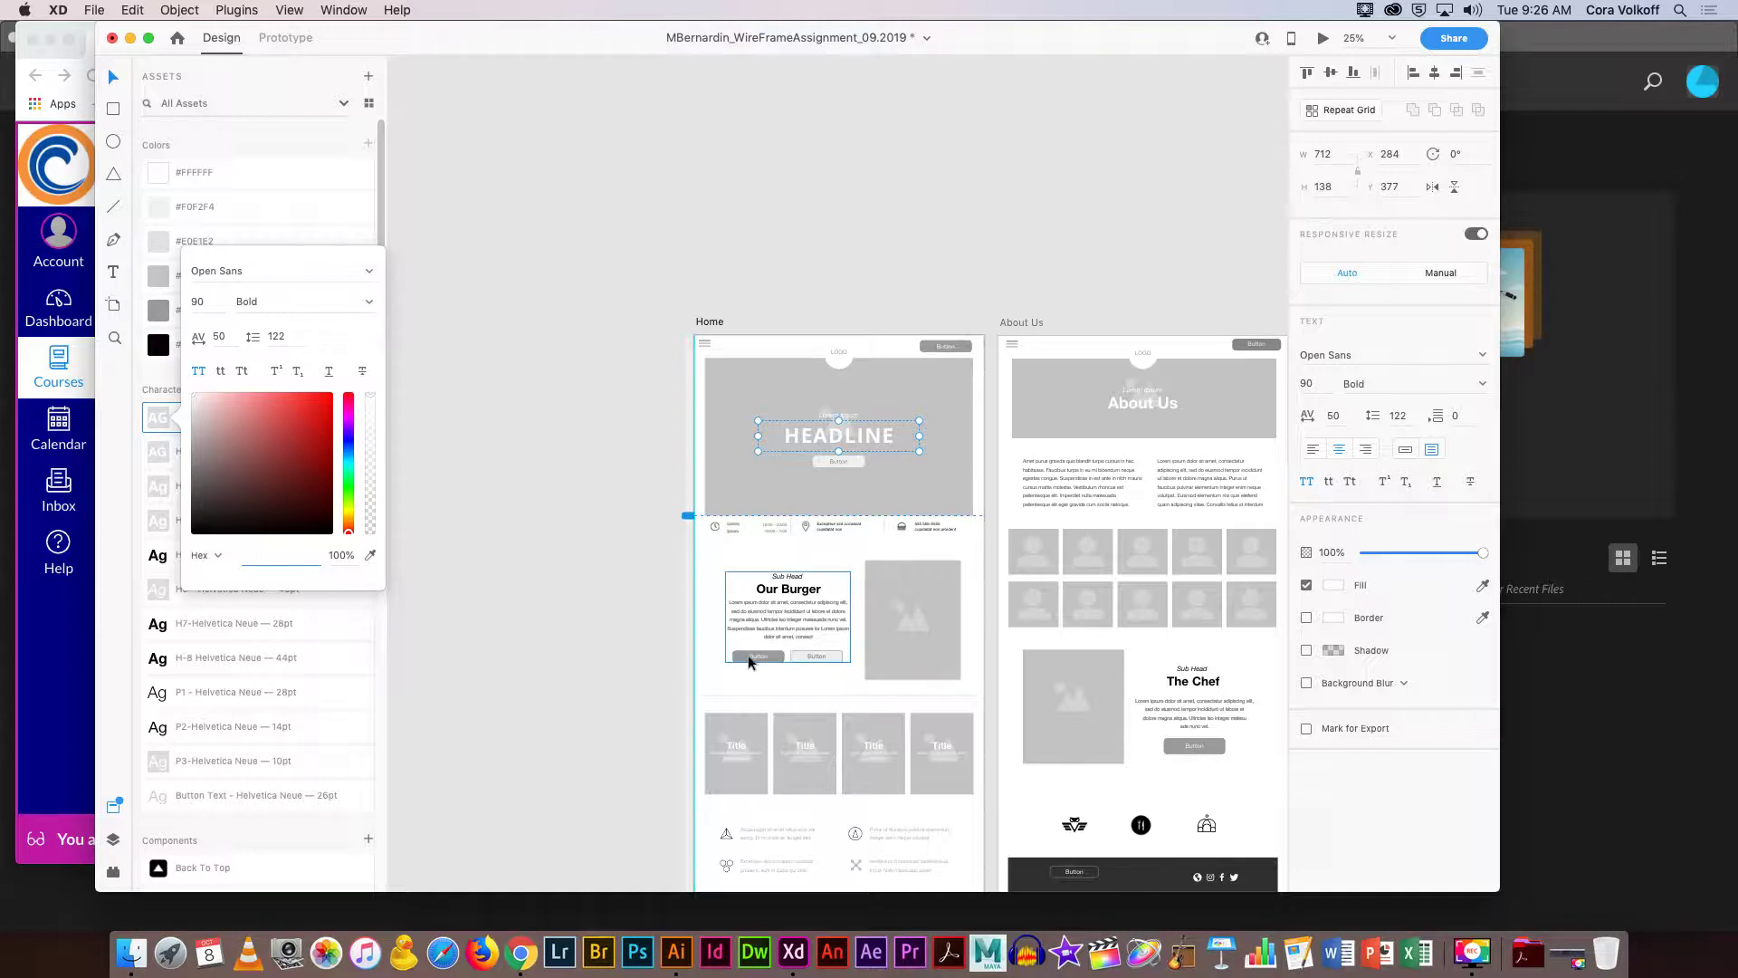
pyautogui.click(469, 632)
pyautogui.moveTo(602, 621); pyautogui.dragTo(319, 396)
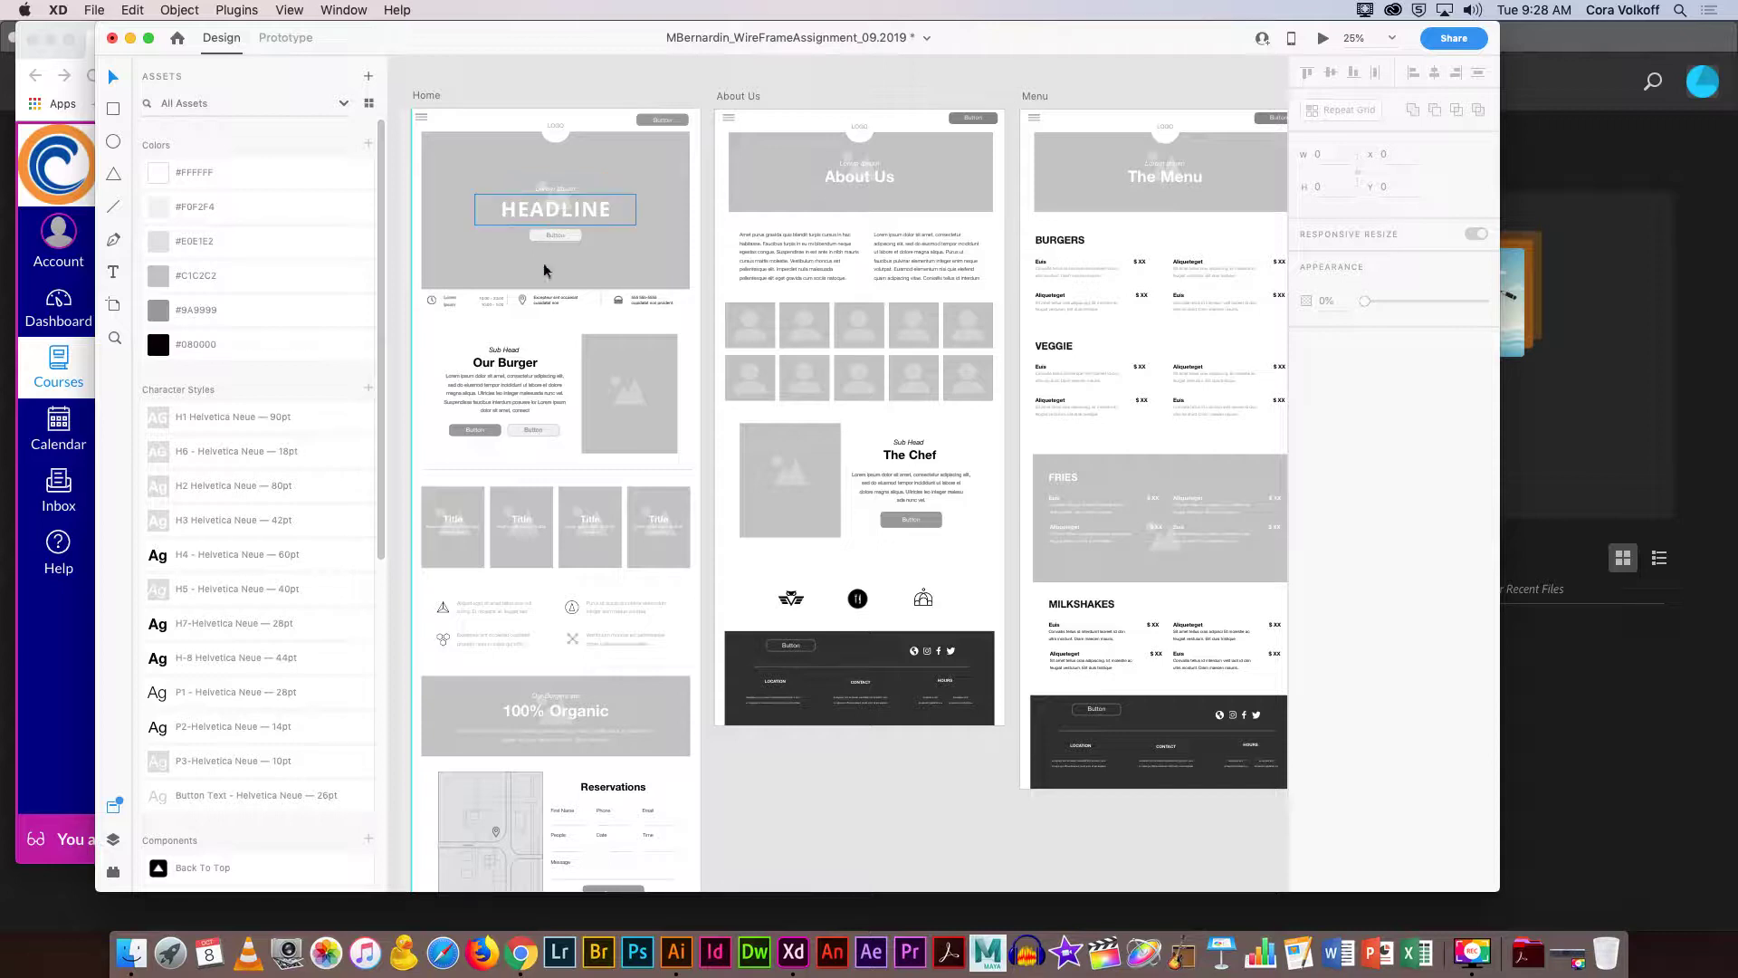
pyautogui.click(853, 177)
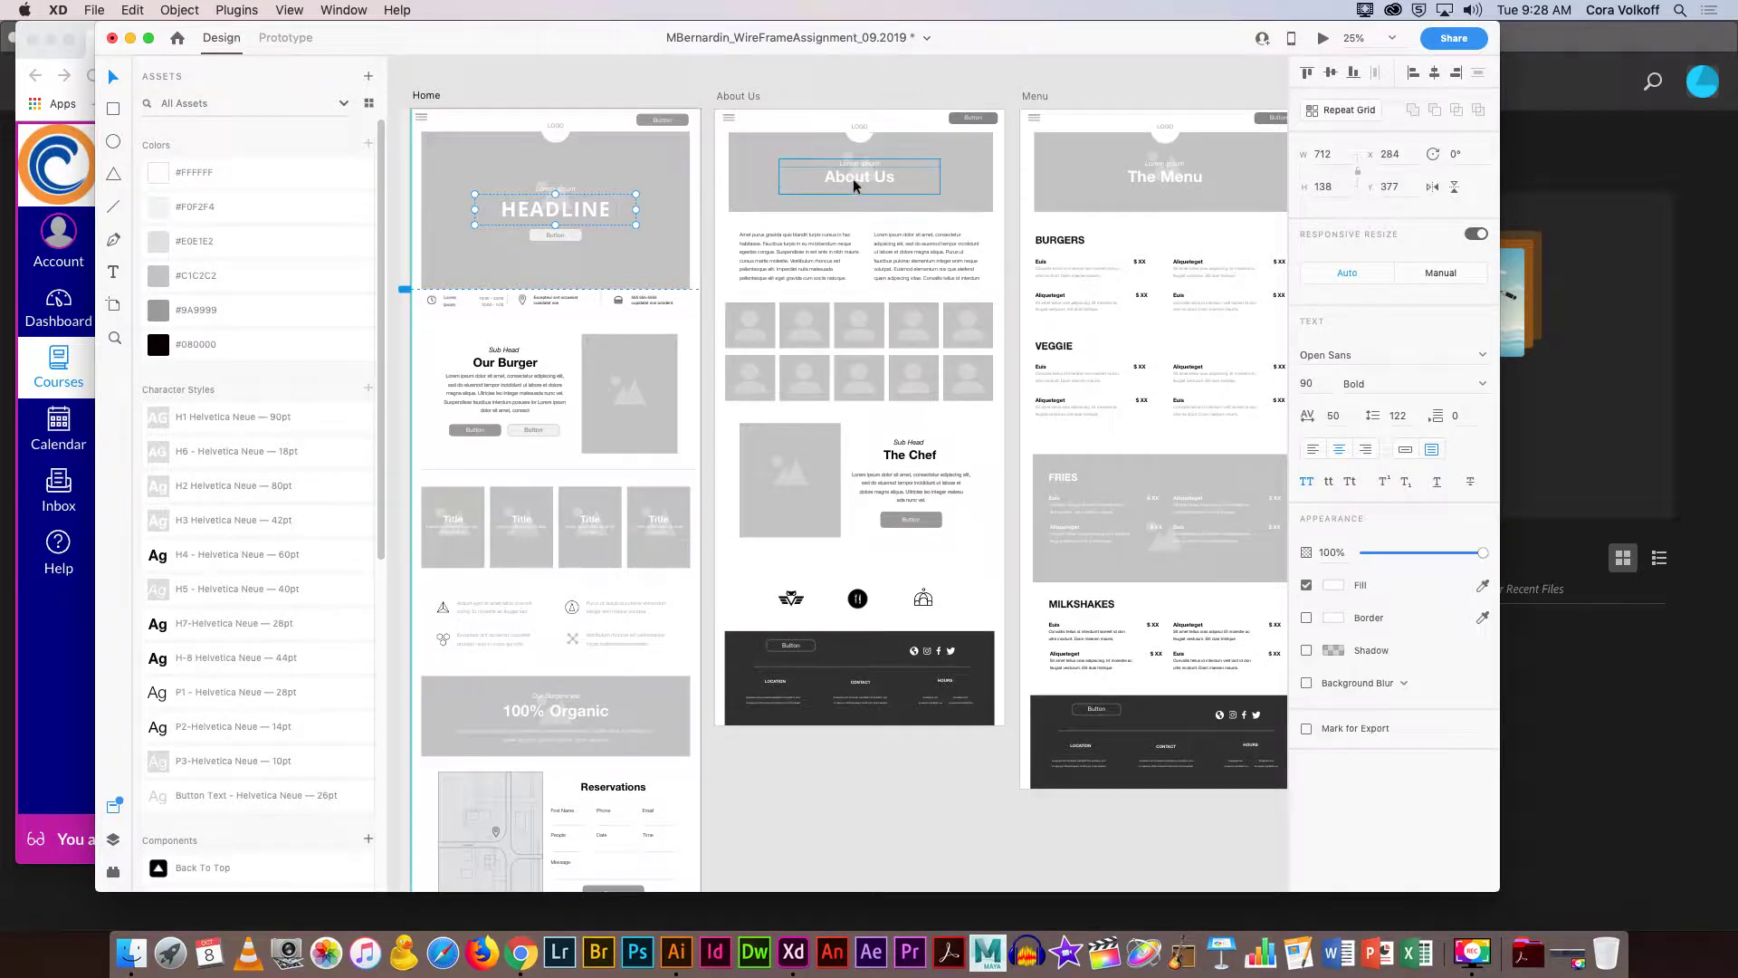
pyautogui.click(532, 367)
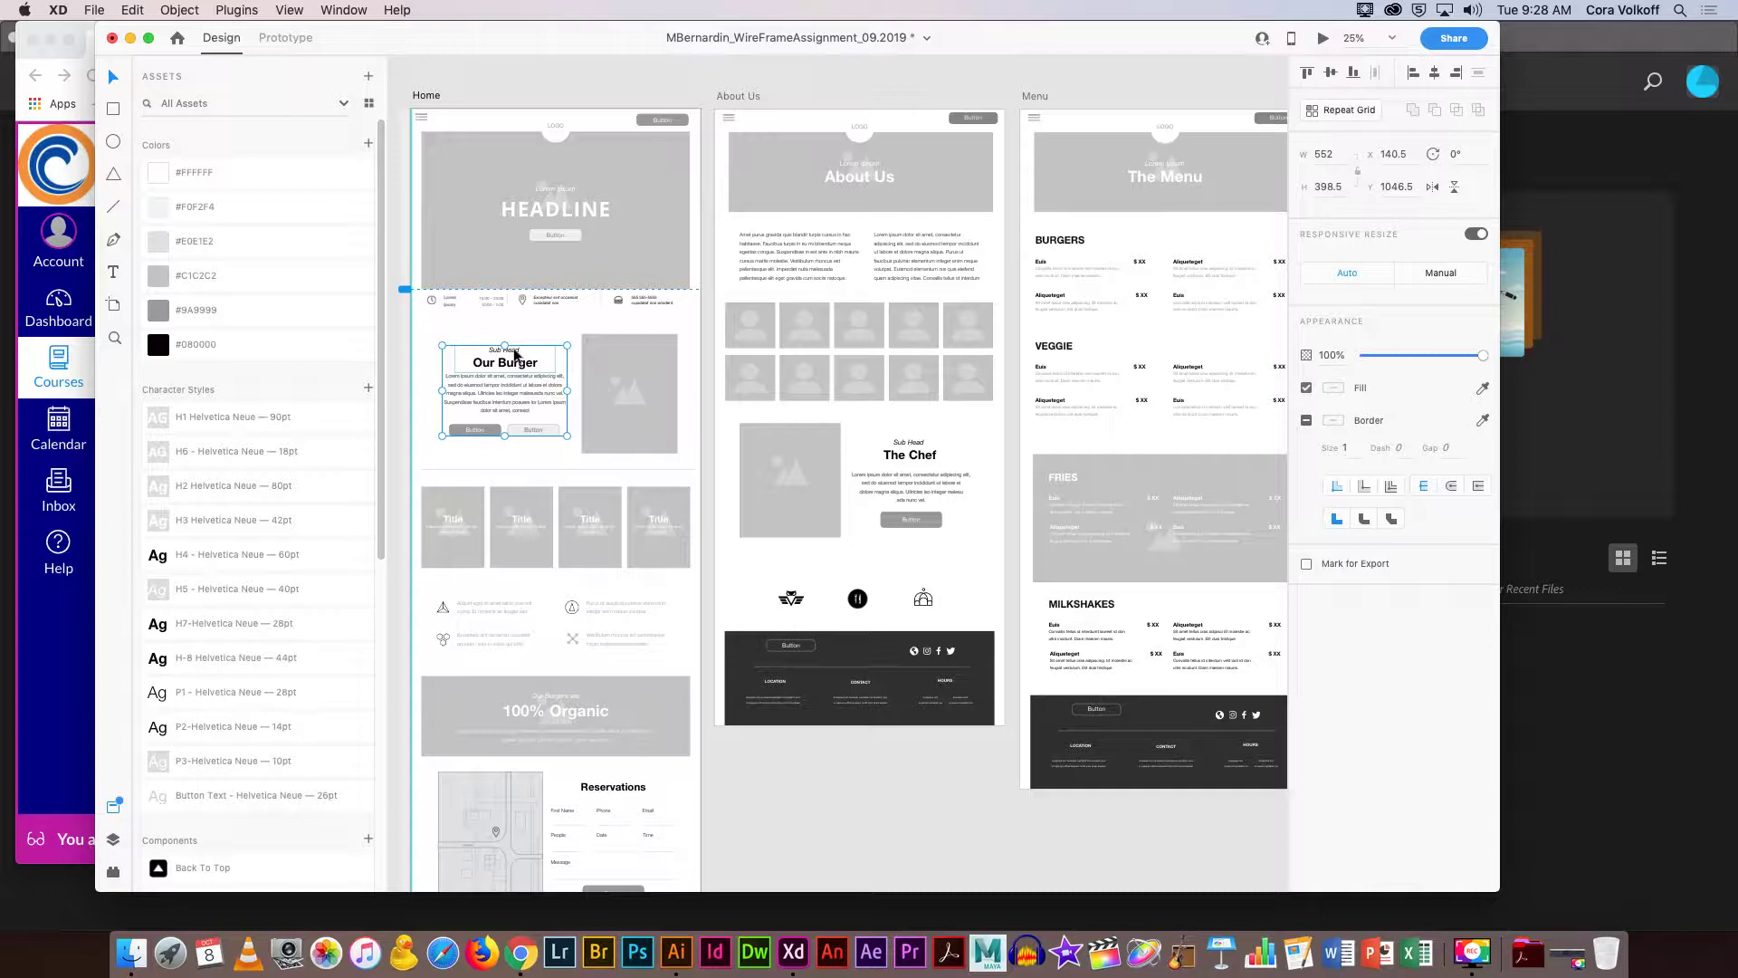
pyautogui.click(453, 523)
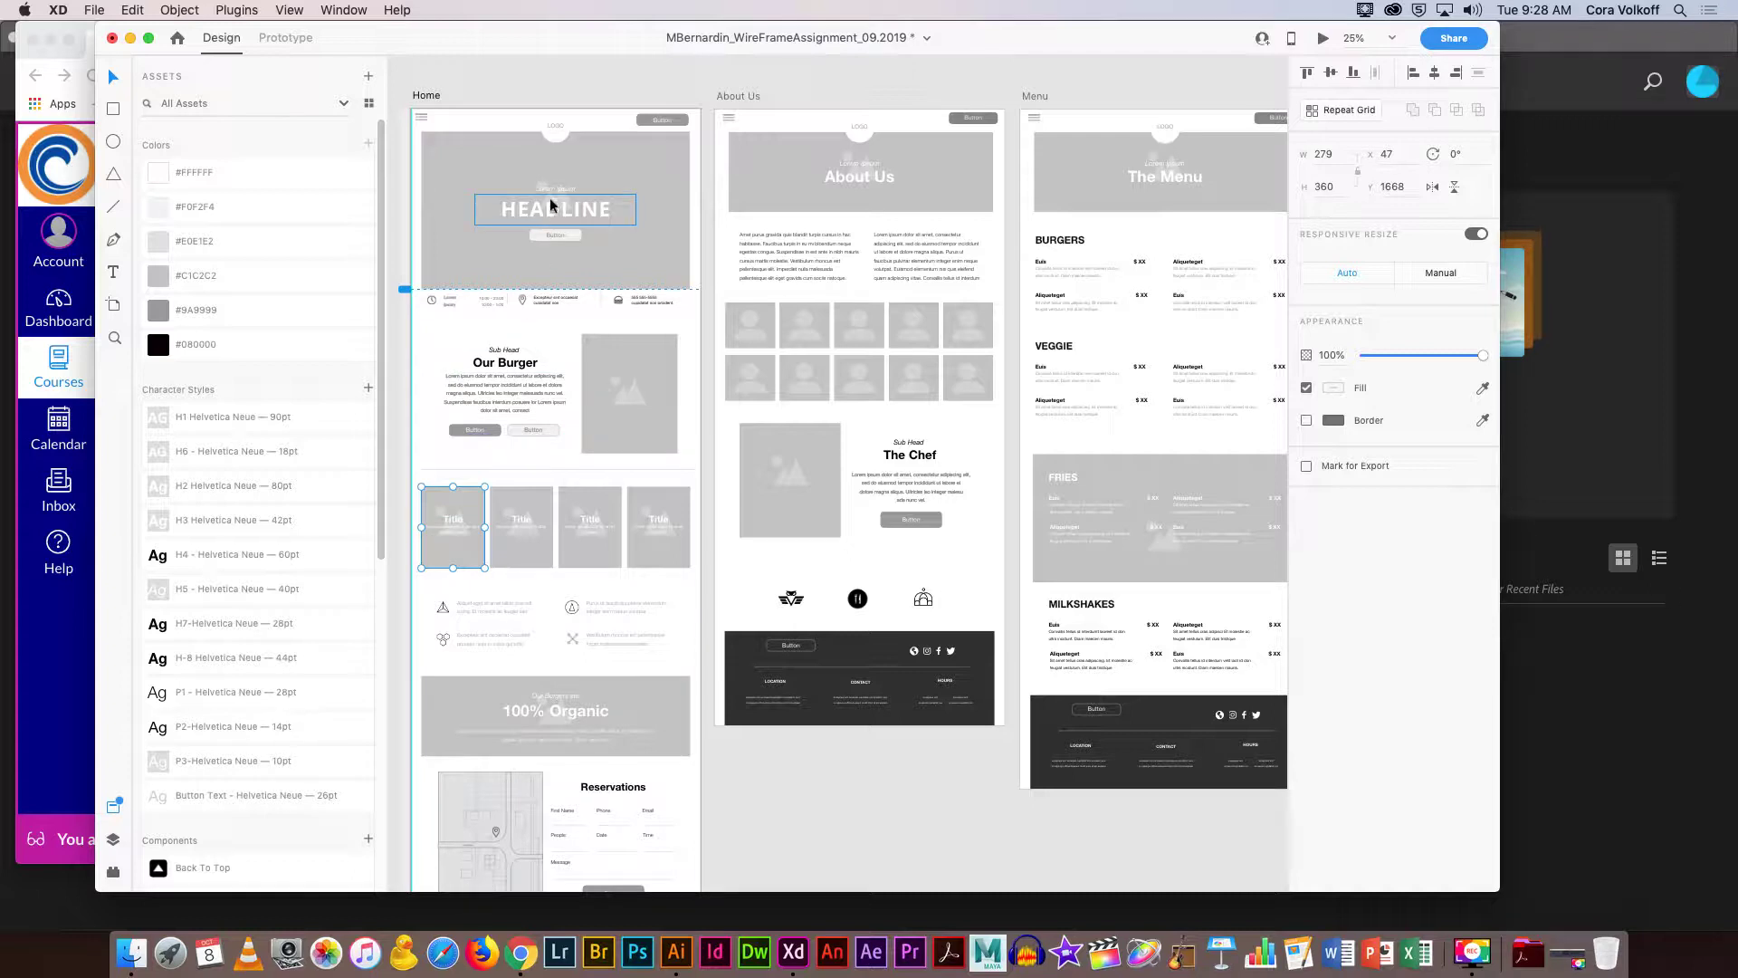
pyautogui.click(554, 189)
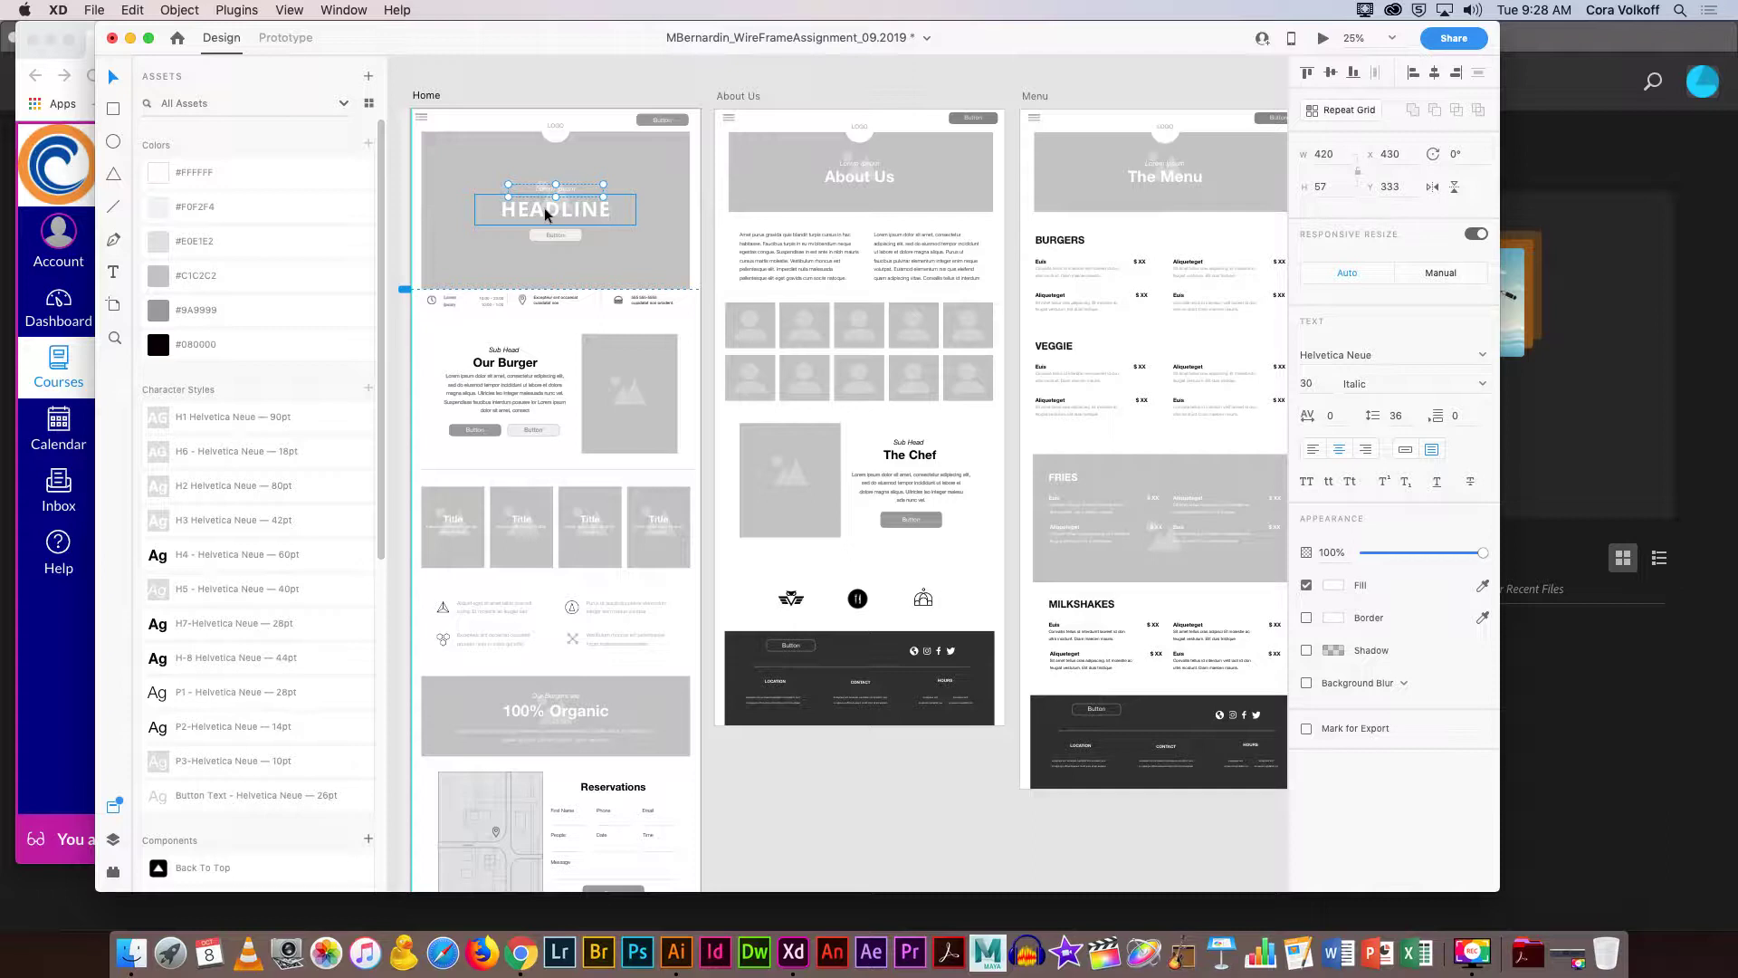
pyautogui.click(519, 368)
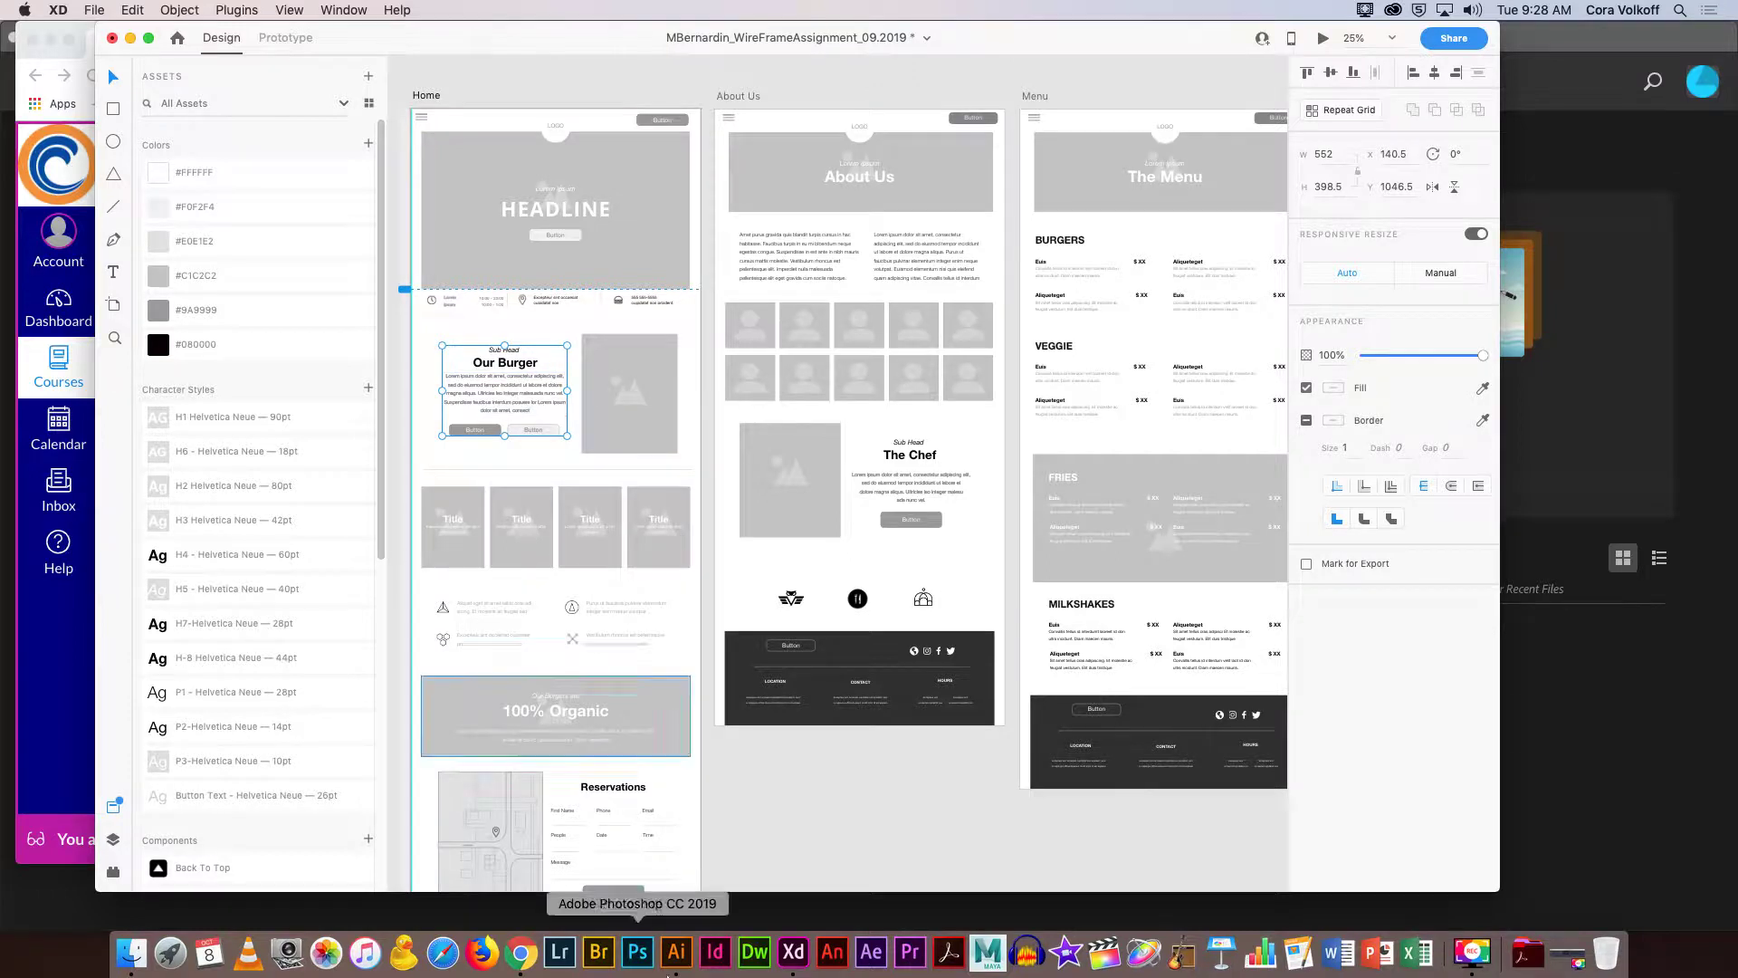
pyautogui.click(677, 954)
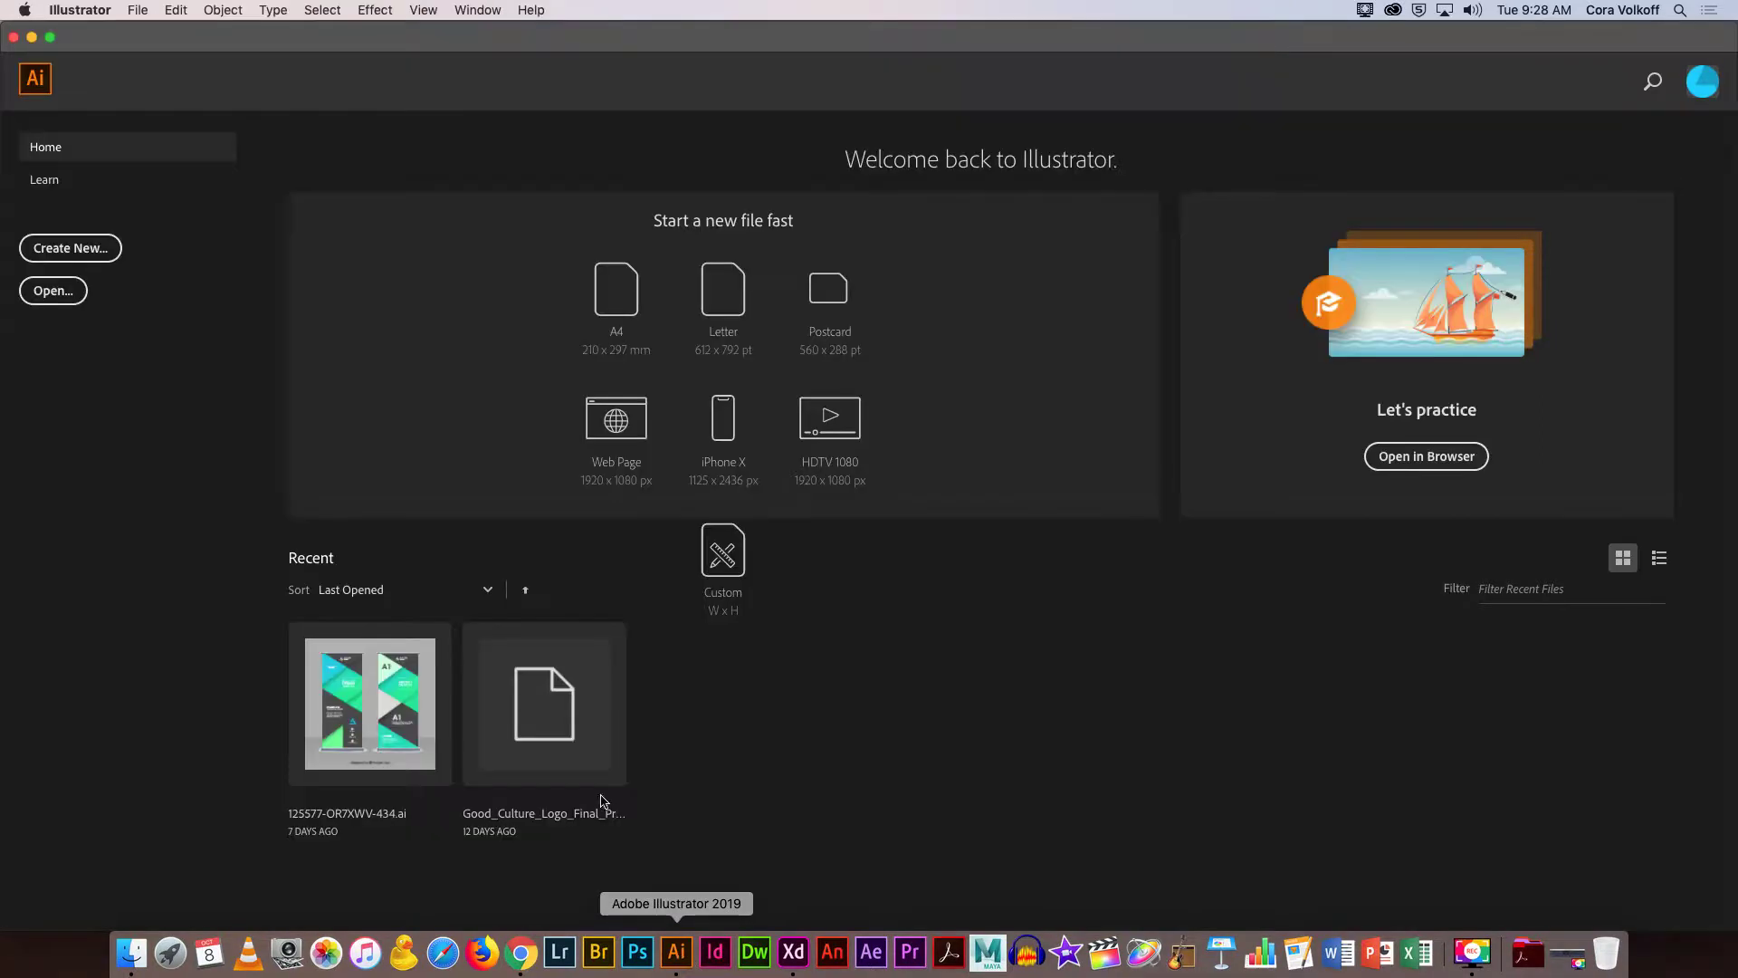
pyautogui.click(793, 953)
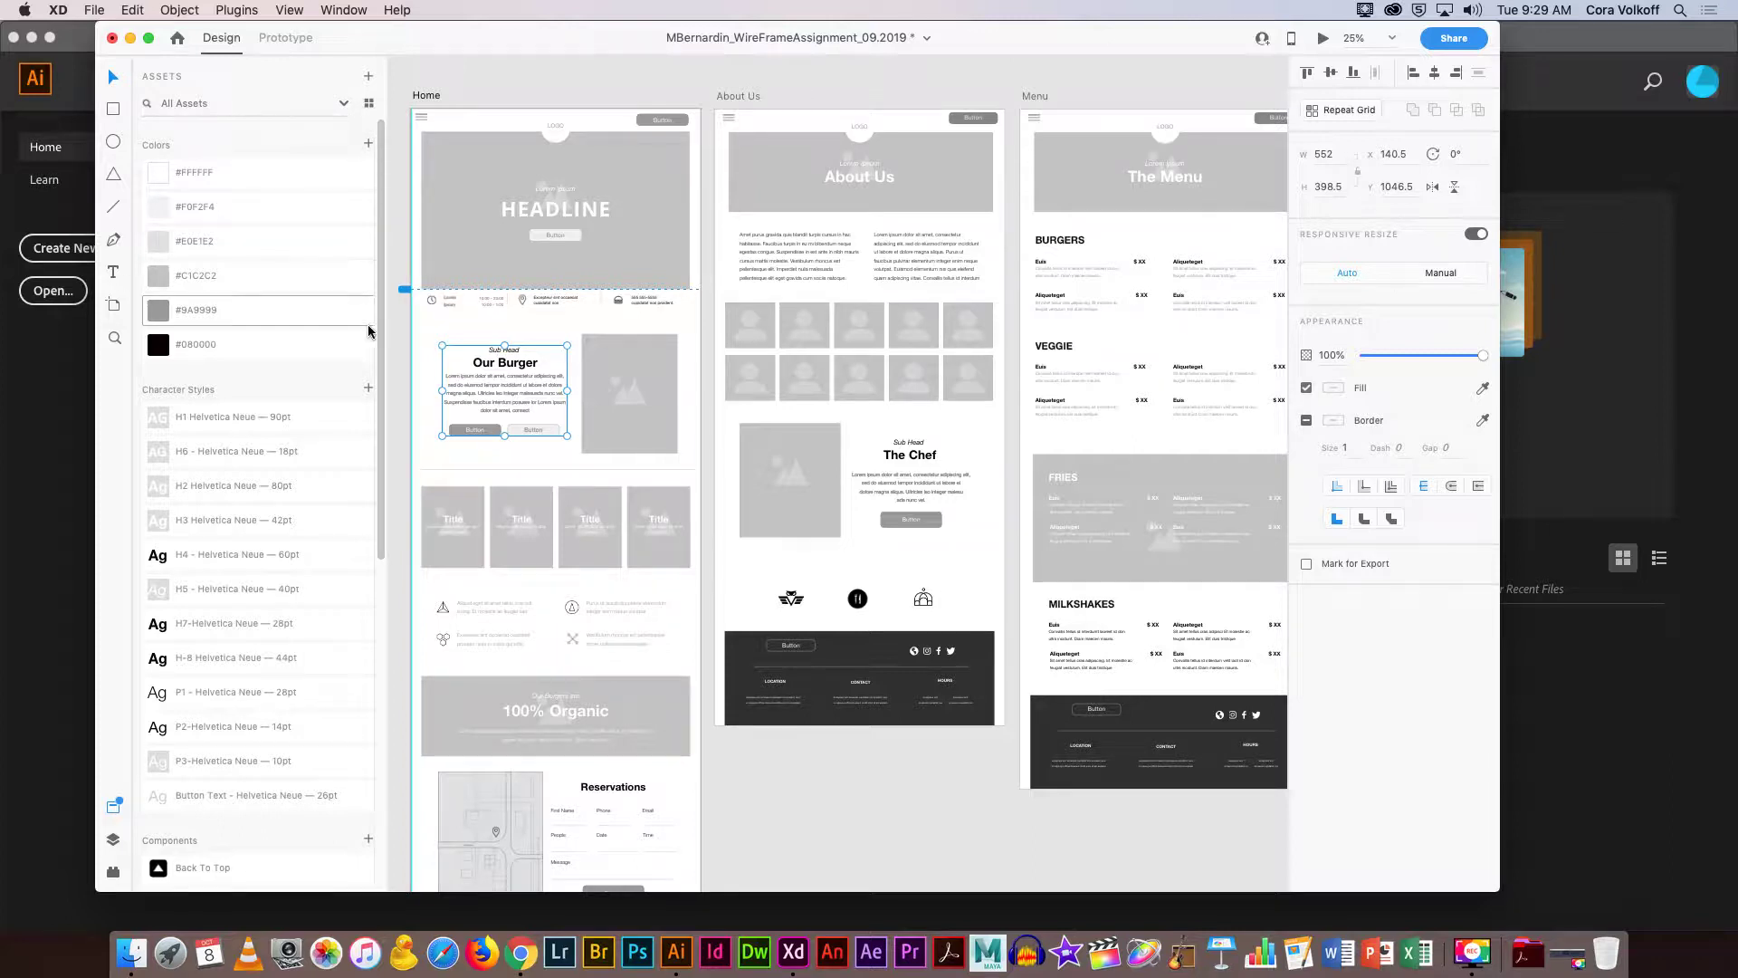
# Switch to Chrome and add the line "P" below the H2 line.
pyautogui.click(521, 951)
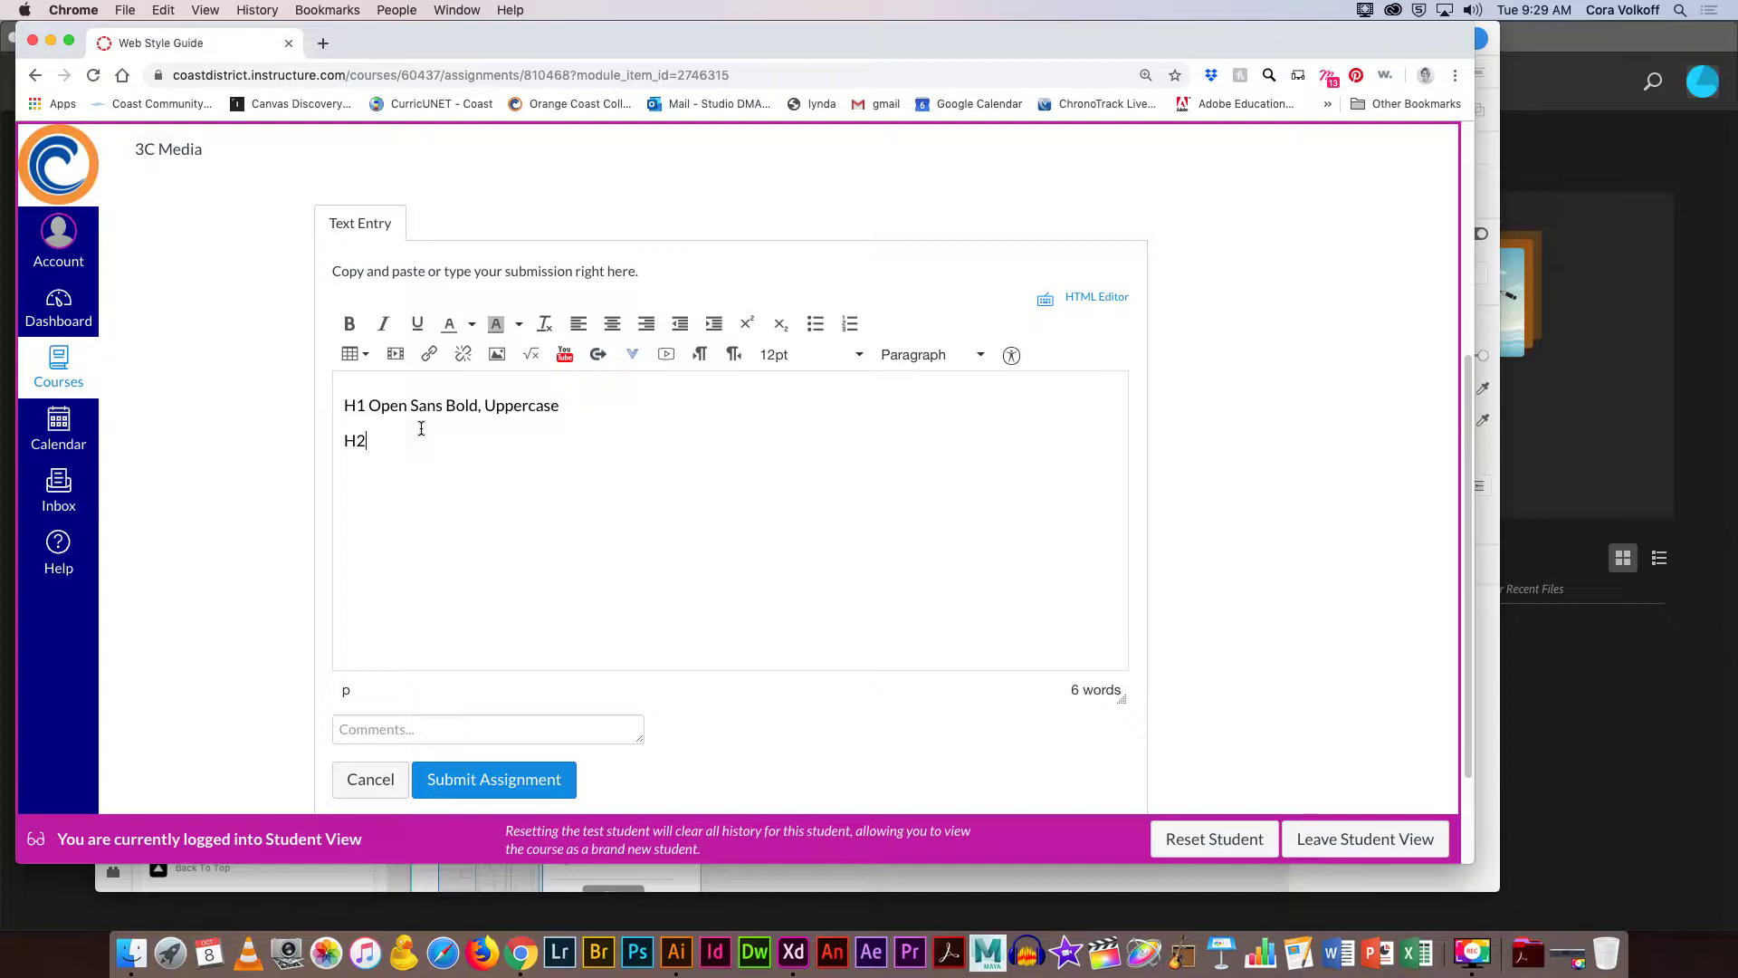
pyautogui.press('Return')
pyautogui.write('P')
# Switch to Adobe XD and examine the body text blocks on the Home, About Us and Menu artboards.
pyautogui.click(362, 883)
pyautogui.click(489, 609)
pyautogui.click(463, 536)
pyautogui.click(507, 419)
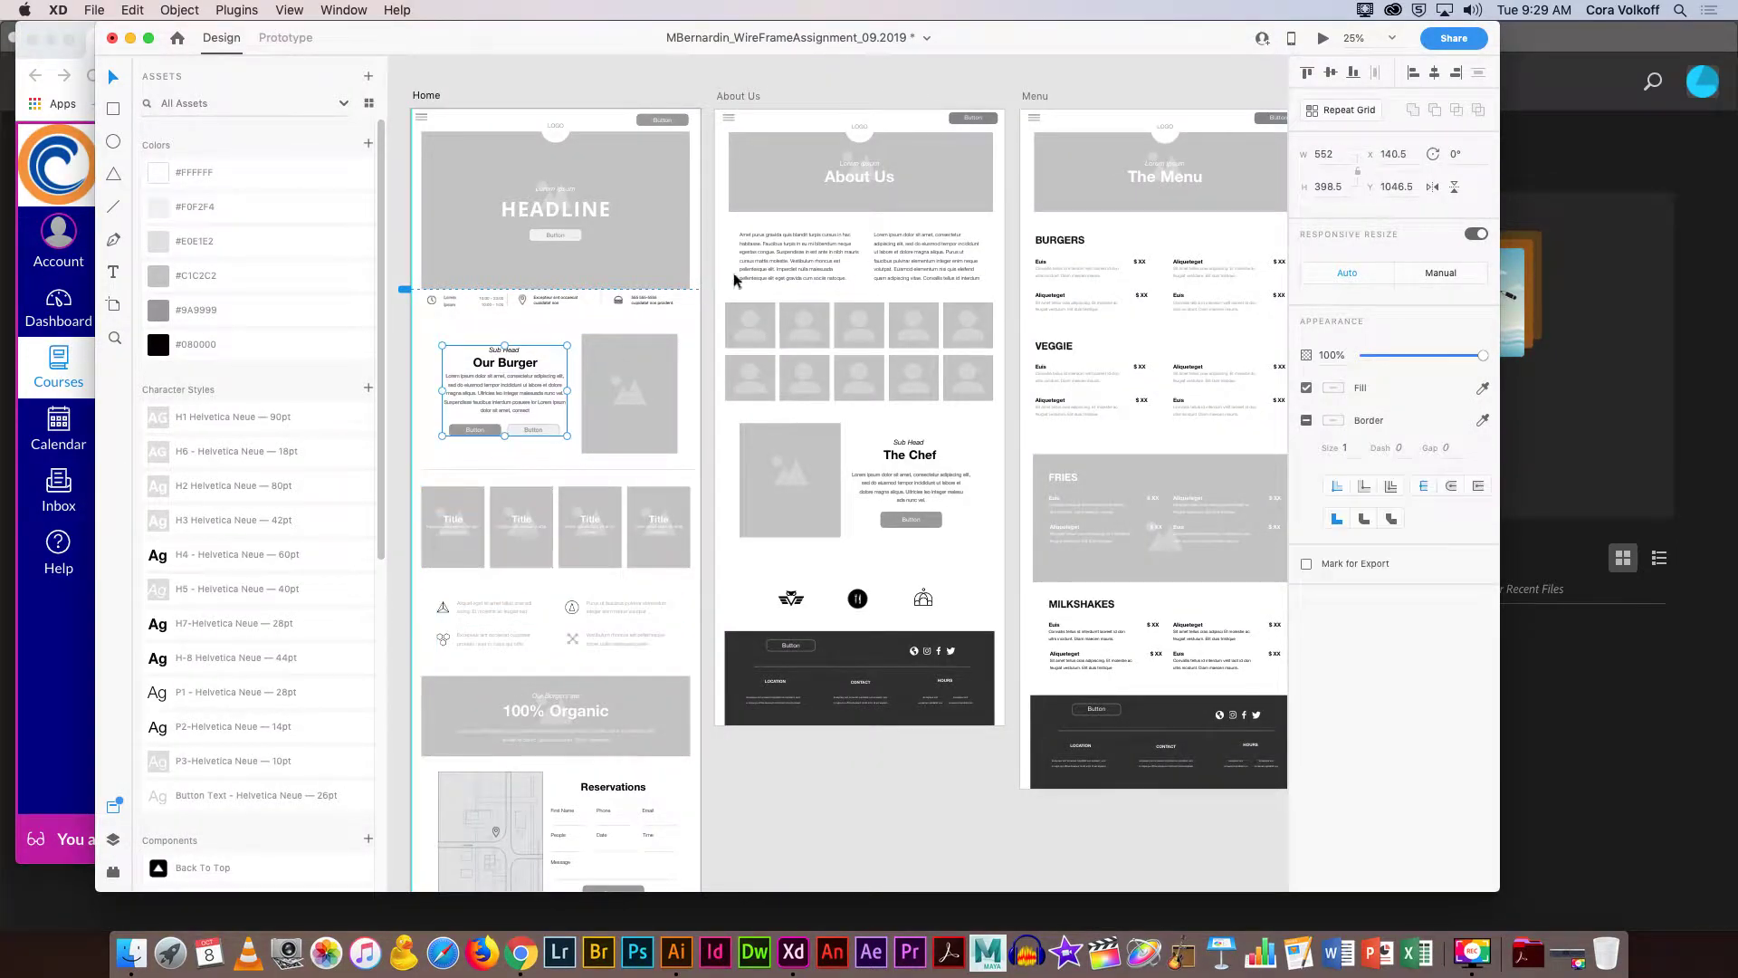
pyautogui.click(808, 250)
pyautogui.click(1093, 284)
pyautogui.click(1086, 368)
pyautogui.click(1070, 415)
pyautogui.click(1088, 514)
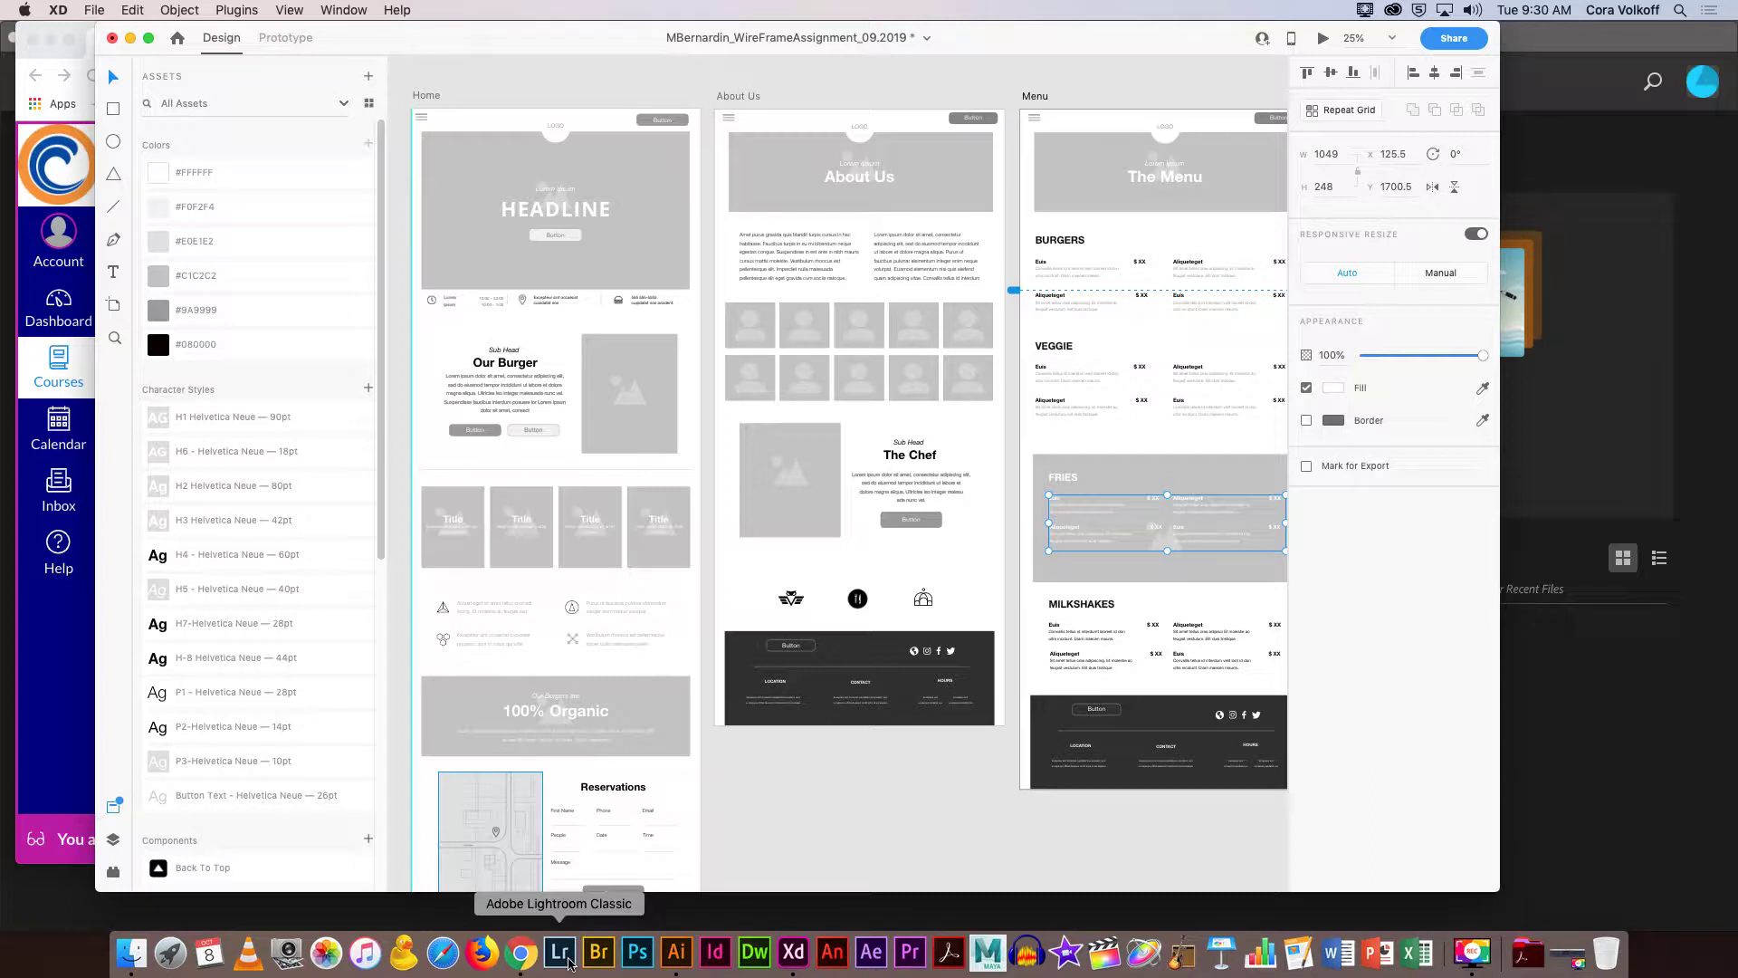
# Switch to Chrome and insert the lines "H3", "H4" and "H5" between the H2 and P lines.
pyautogui.click(522, 952)
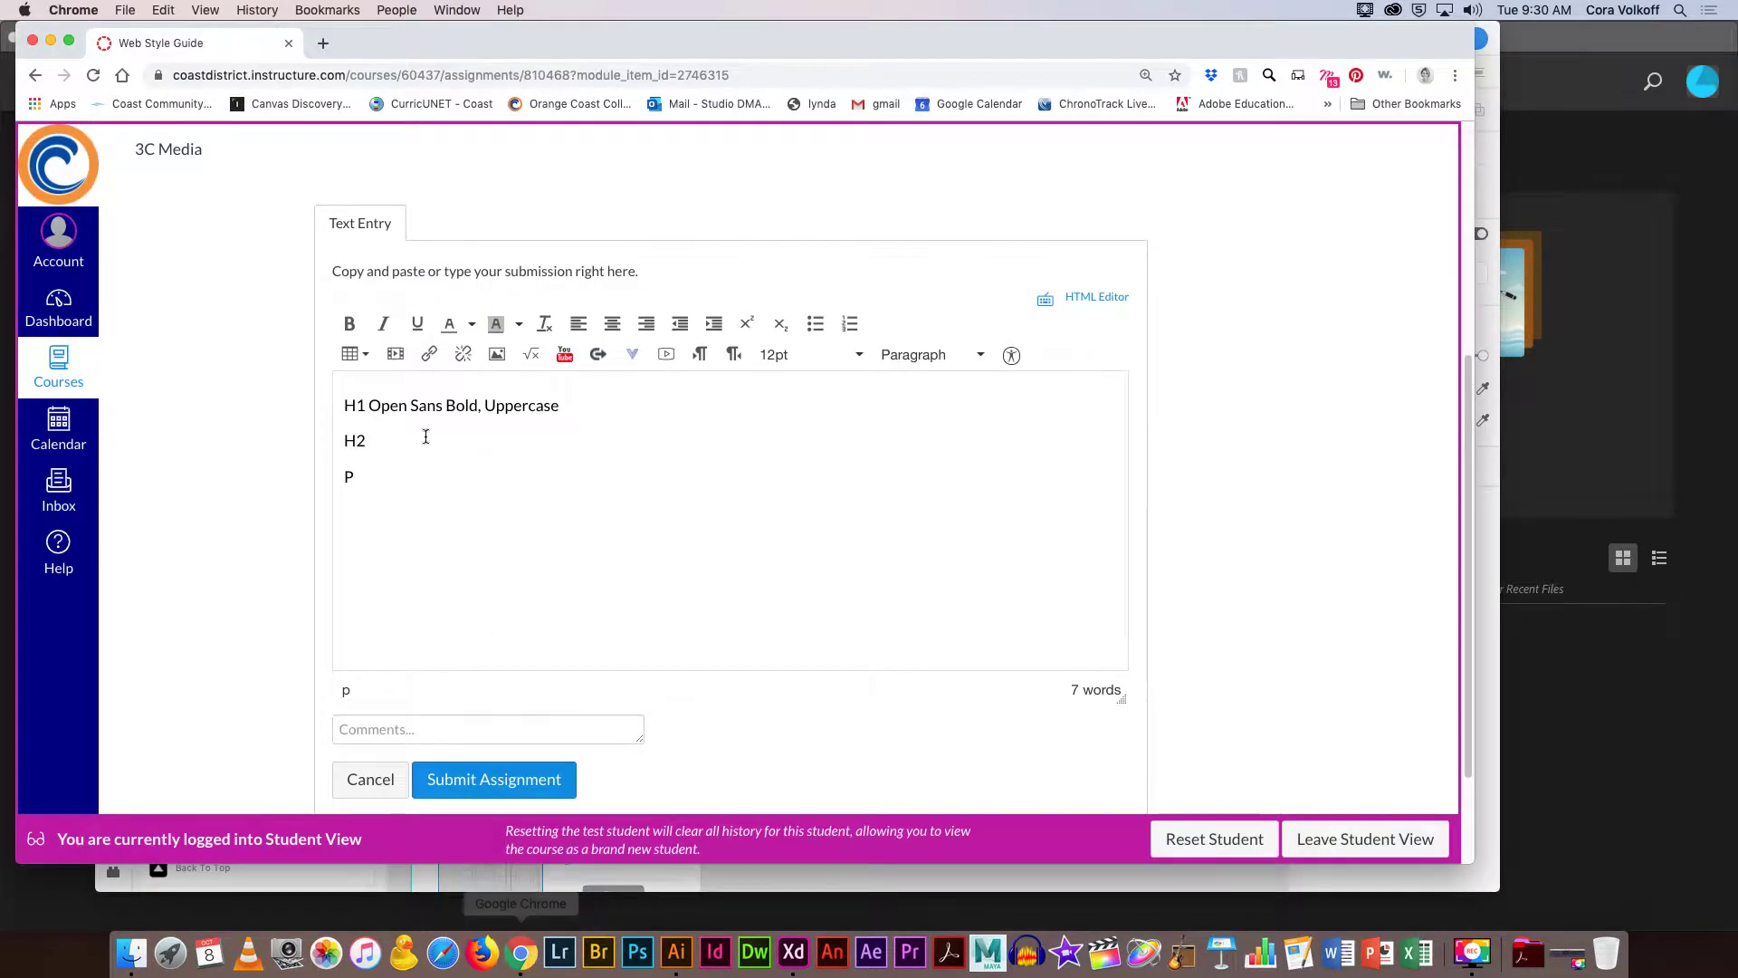
pyautogui.press('Return')
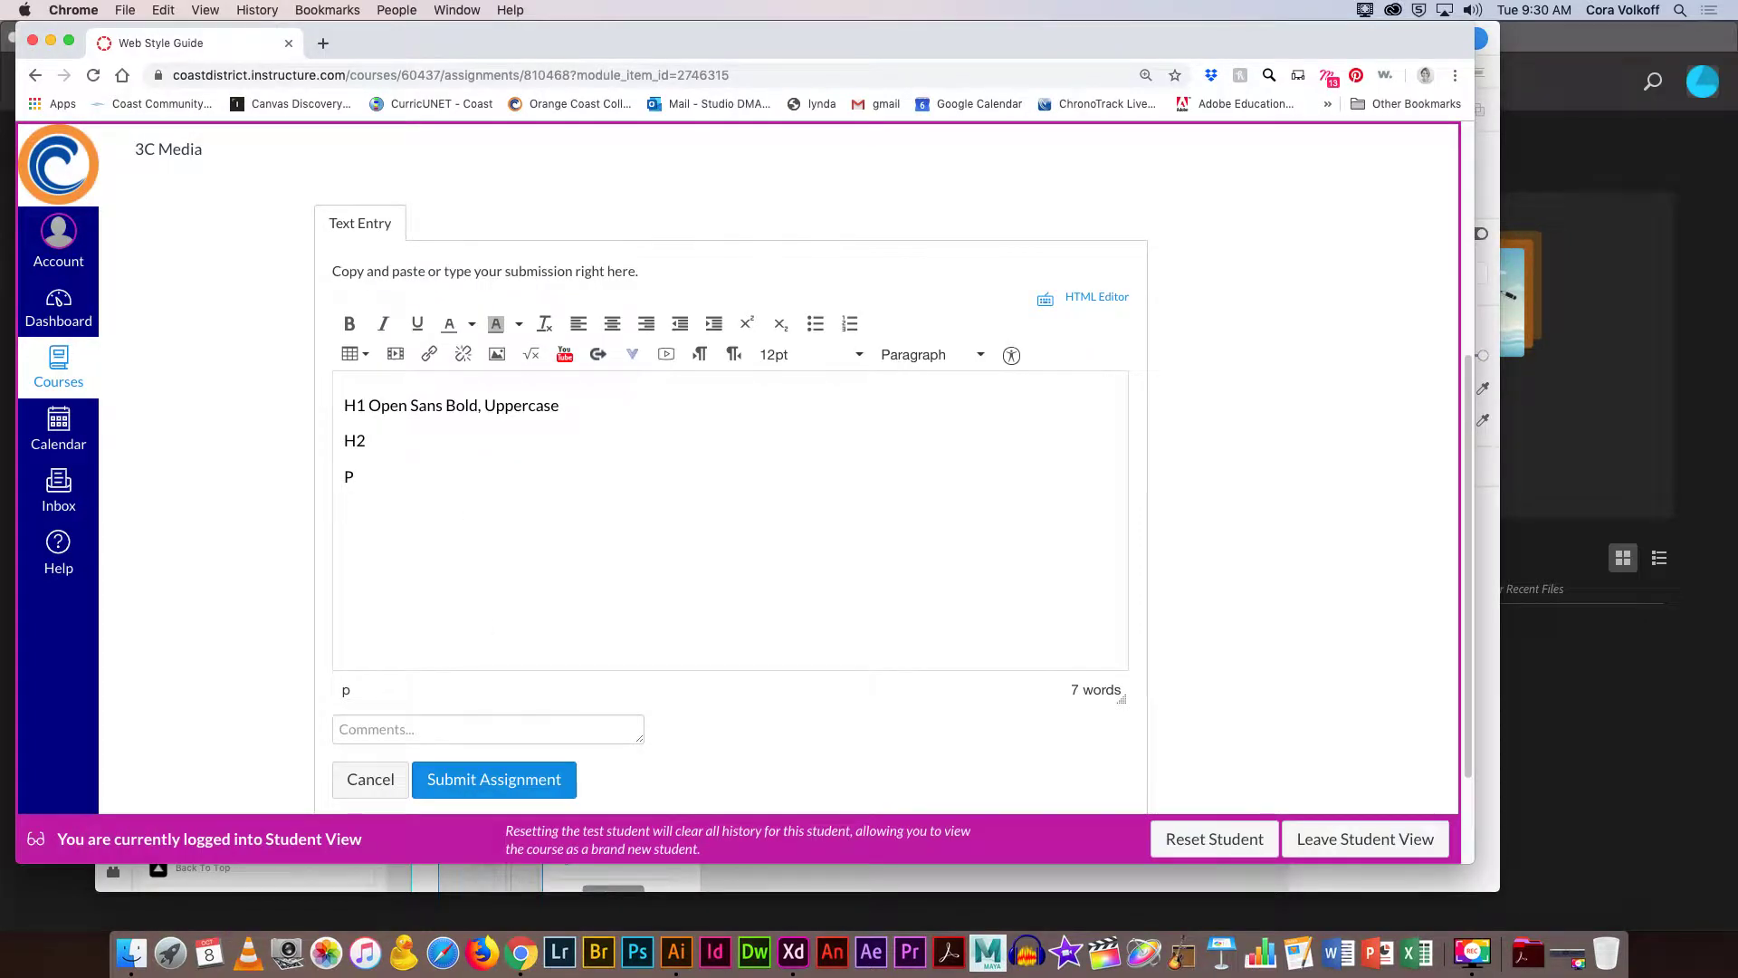
pyautogui.click(386, 436)
pyautogui.press('Return')
pyautogui.write('H3')
pyautogui.press('Return')
pyautogui.write('H4')
pyautogui.press('Return')
pyautogui.write('H5')
pyautogui.click(365, 580)
# Add "Typeface, Variation, Case" after H2 and insert a comma after "Open Sans" in the H1 line.
pyautogui.click(369, 440)
pyautogui.write('Text')
pyautogui.press('BackSpace')
pyautogui.press('BackSpace')
pyautogui.press('BackSpace')
pyautogui.press('BackSpace')
pyautogui.write('Fon')
pyautogui.press('BackSpace')
pyautogui.press('BackSpace')
pyautogui.press('BackSpace')
pyautogui.write('Typeface, ')
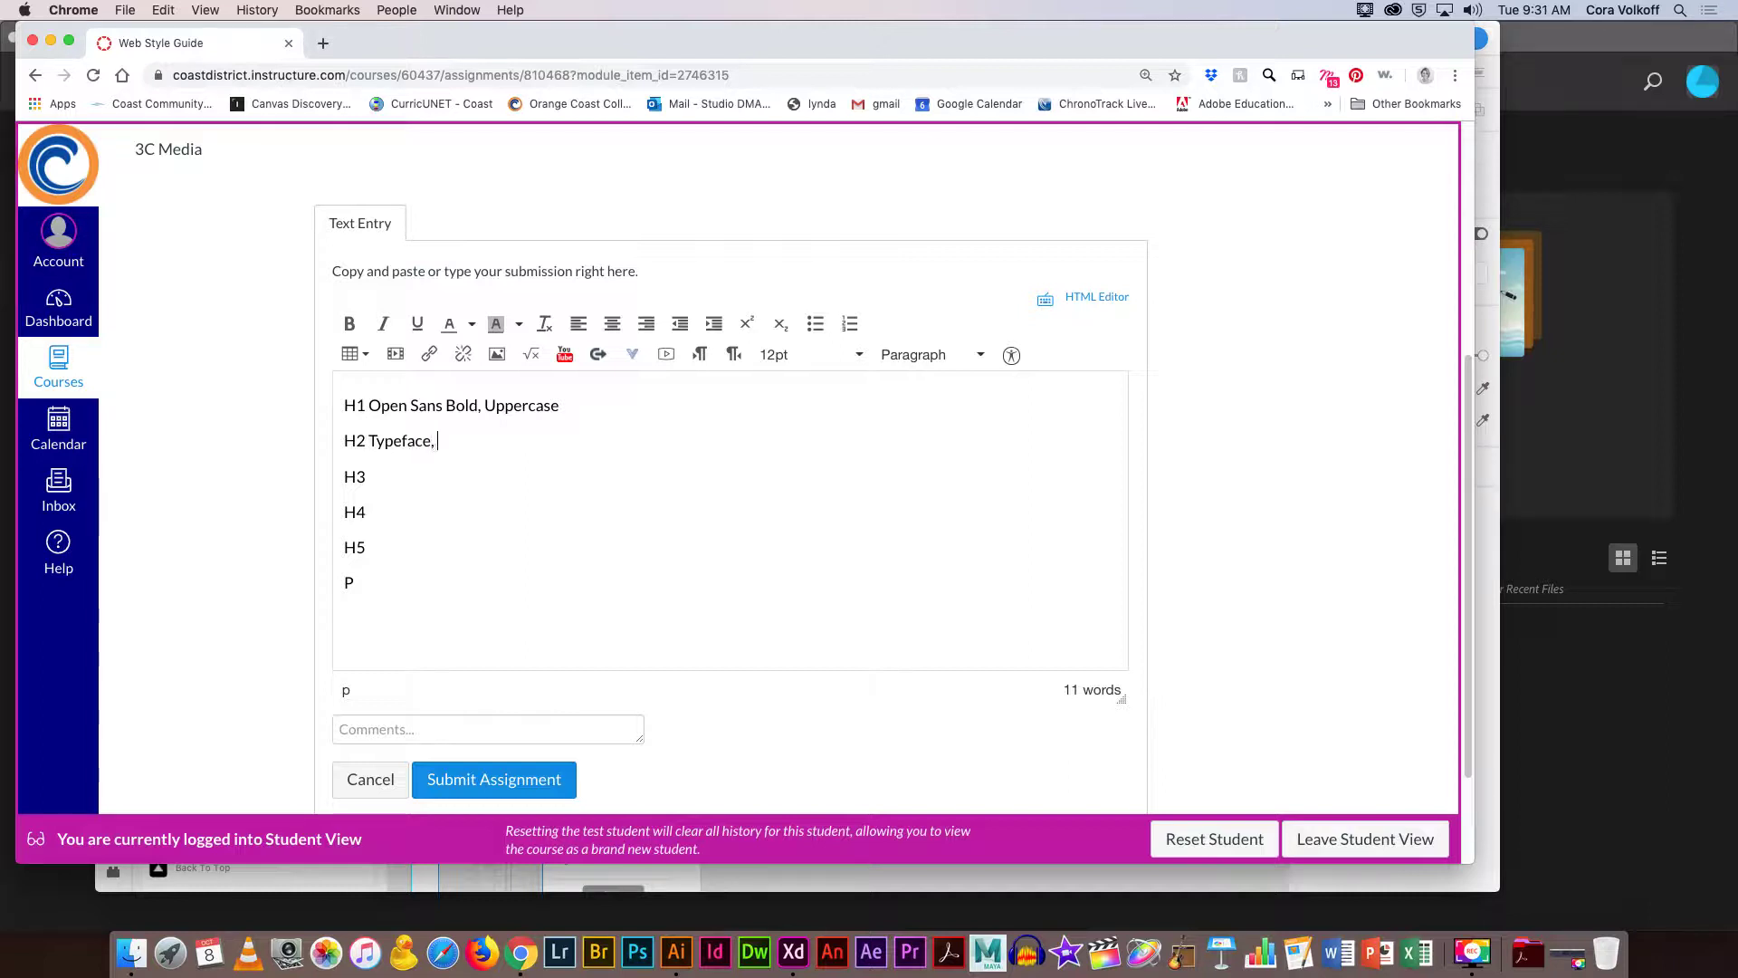
pyautogui.write('Variation')
pyautogui.click(442, 406)
pyautogui.write(',')
pyautogui.click(516, 437)
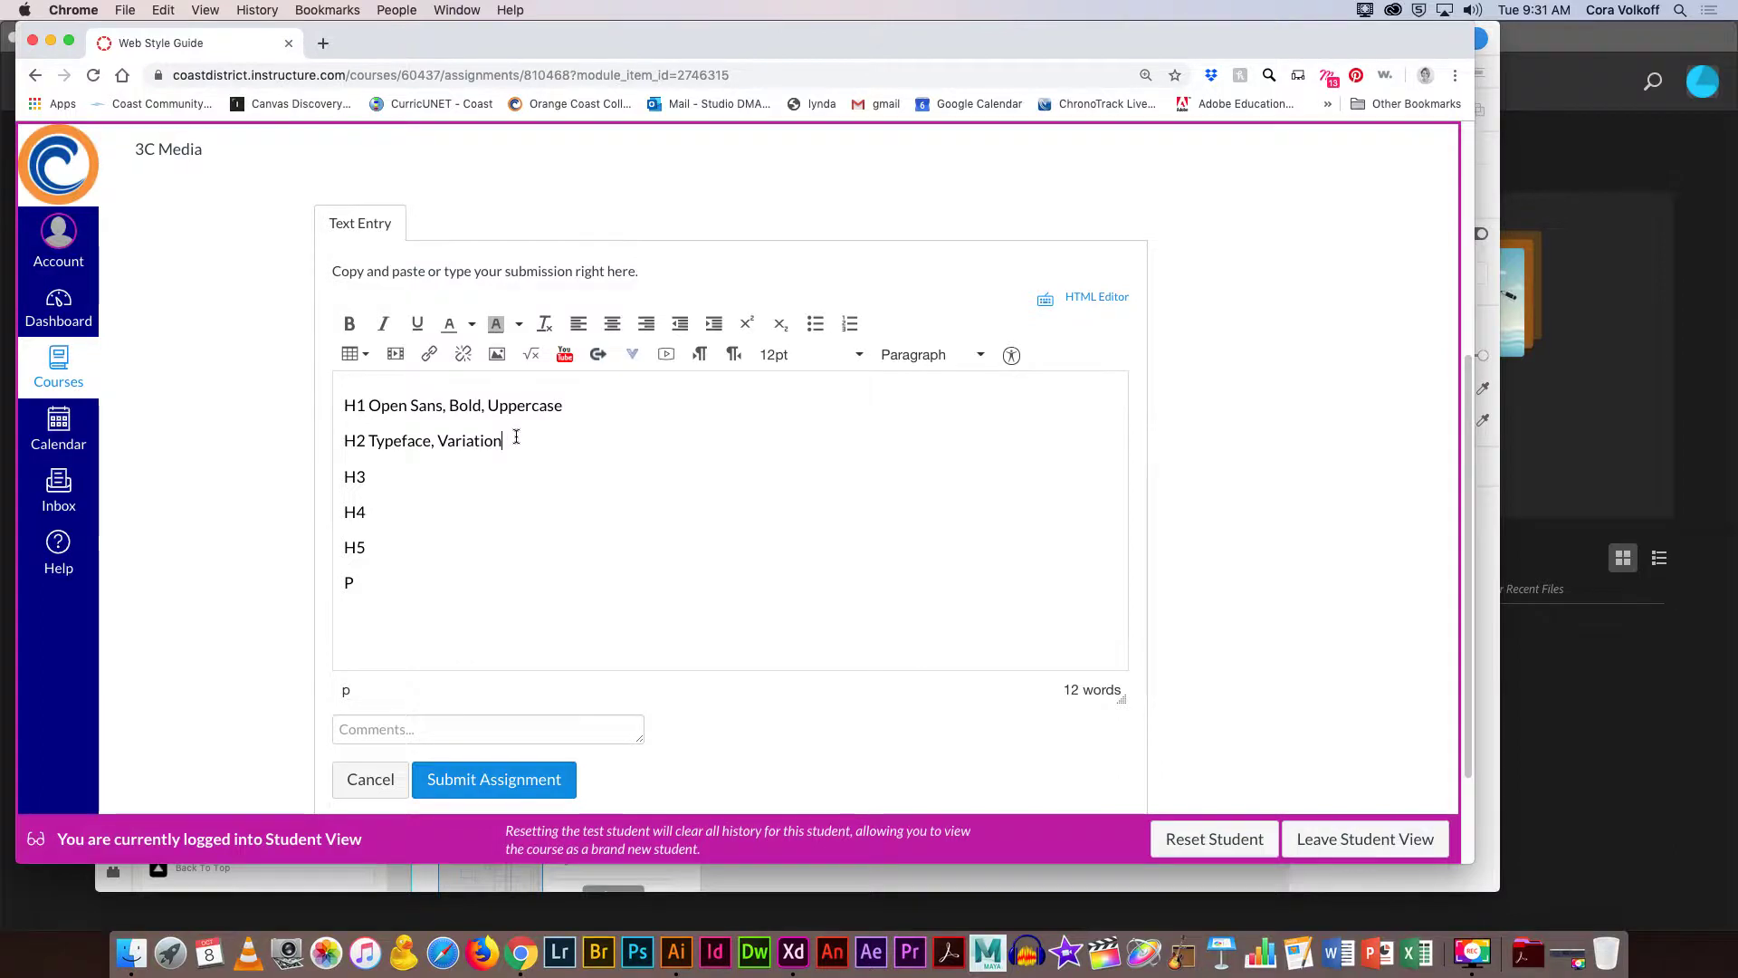
pyautogui.write(', Case')
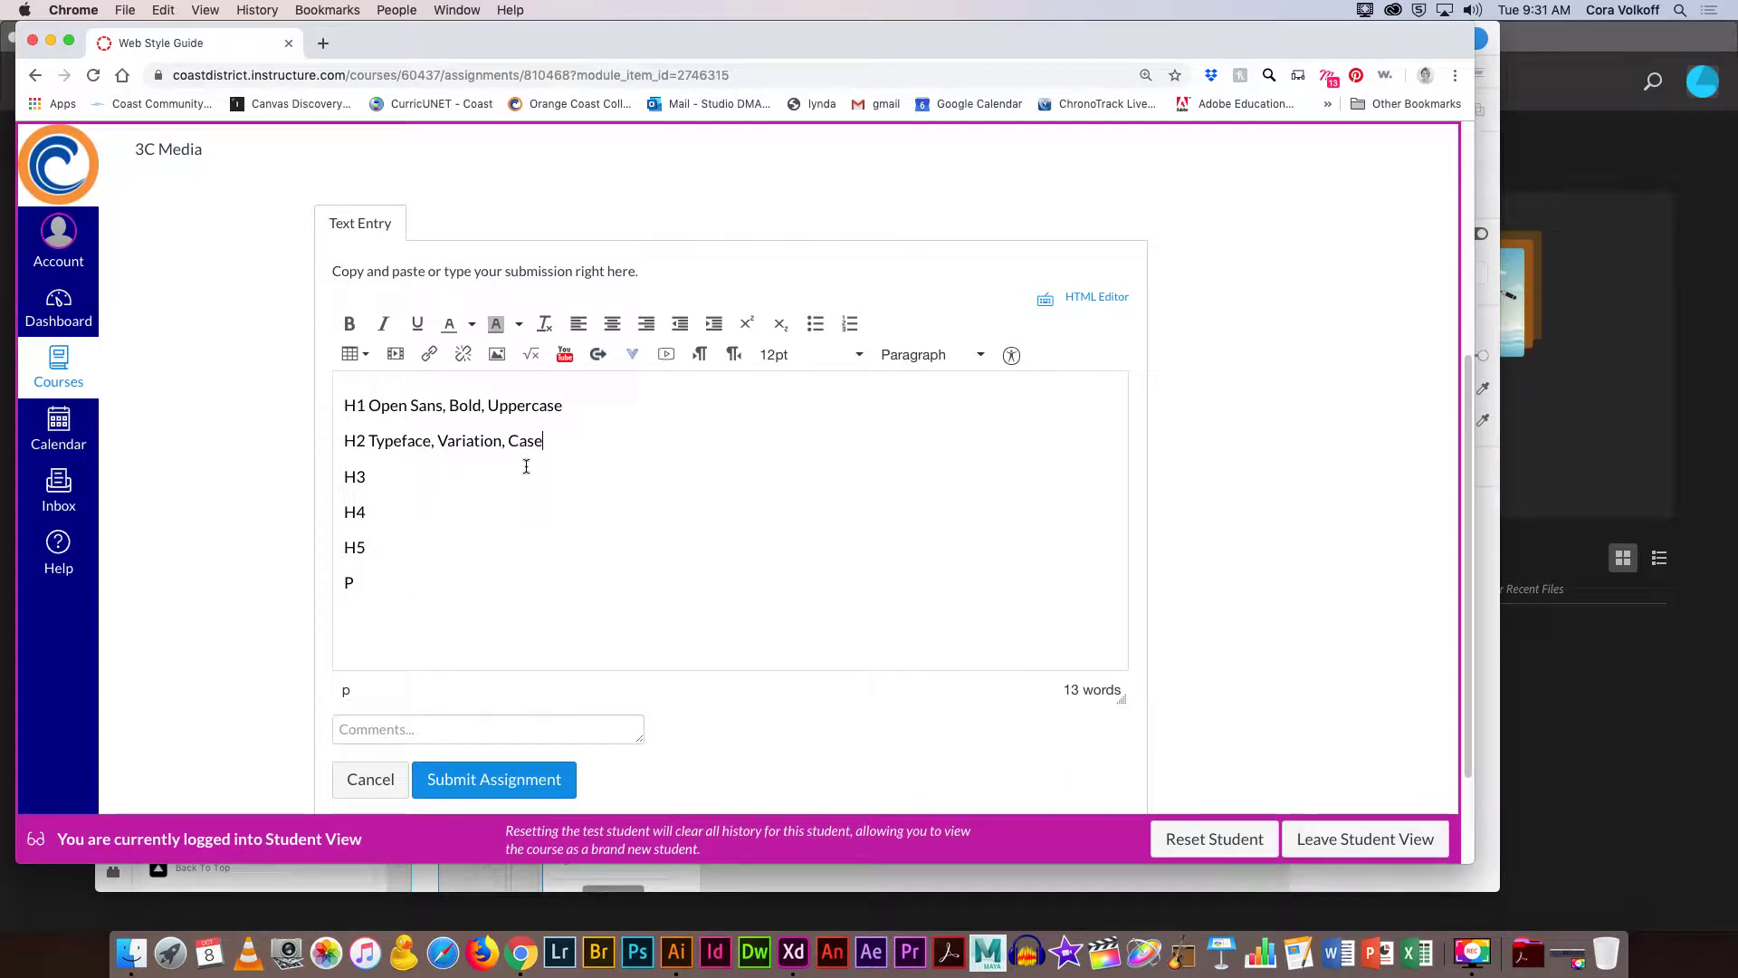
# Append ", Tracking, Leading, Color" to the end of the H1 line.
pyautogui.click(590, 408)
pyautogui.write(', Tracking, Leading, color')
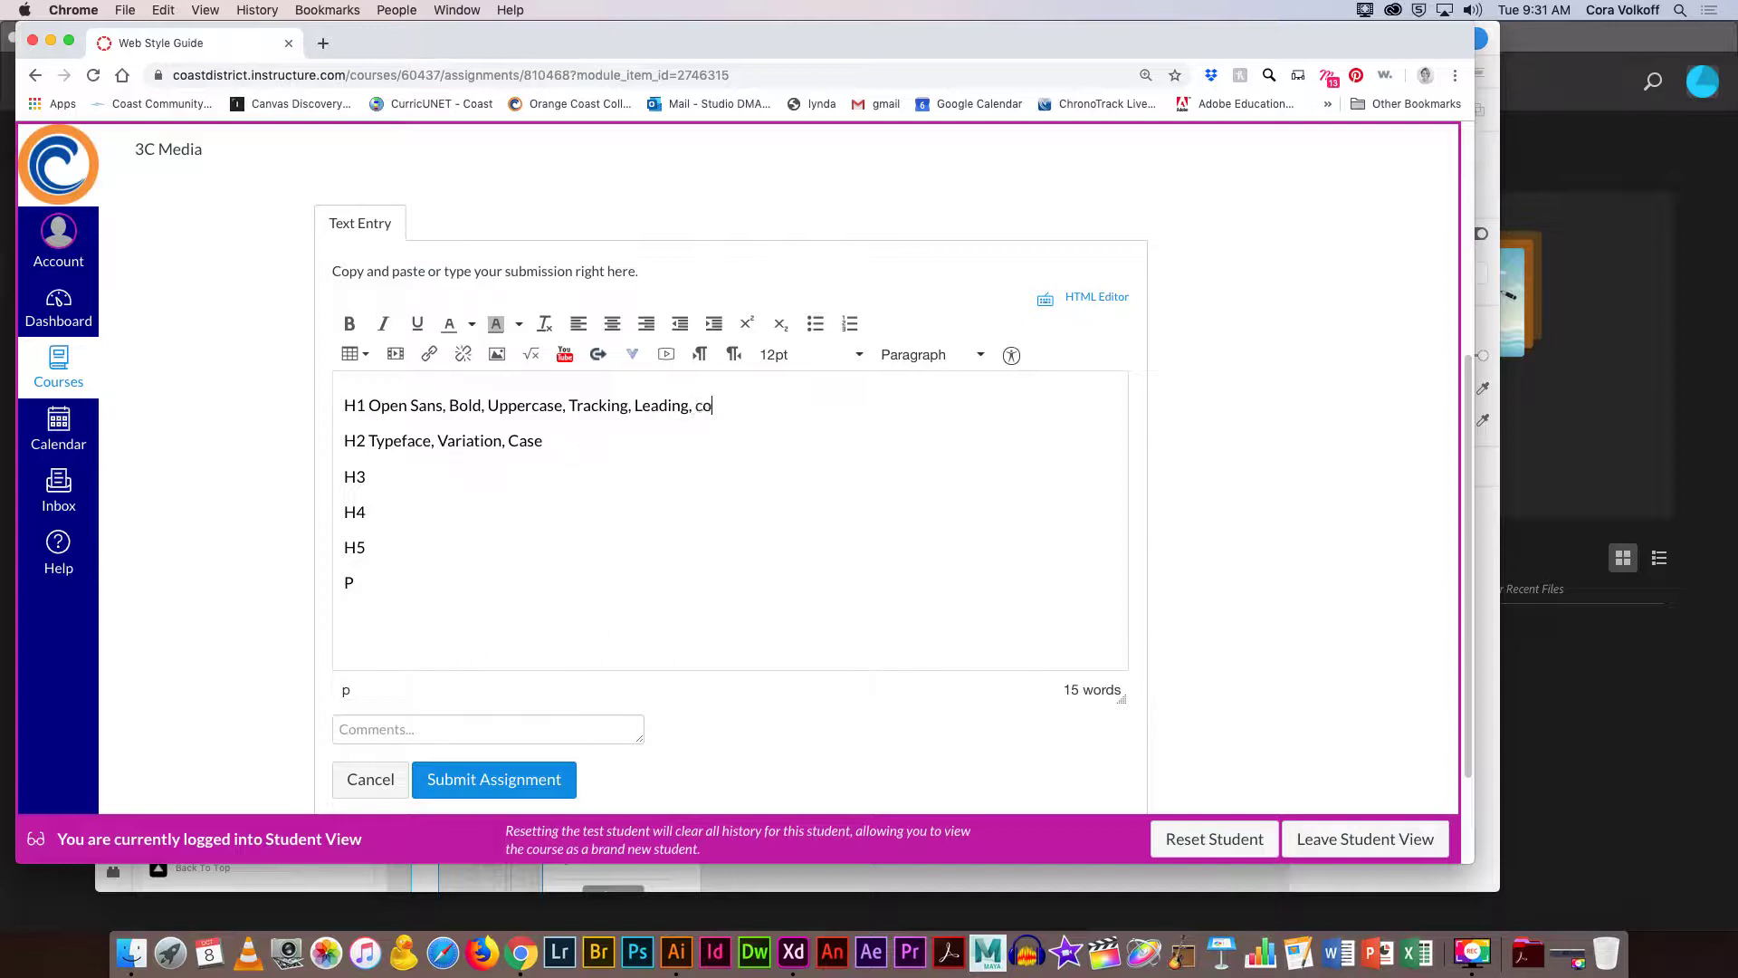
pyautogui.press('BackSpace')
pyautogui.press('BackSpace')
pyautogui.press('BackSpace')
pyautogui.press('BackSpace')
pyautogui.press('BackSpace')
pyautogui.write('Color')
# Move "Typeface, Variation, Case" from the H2 line to the H1 line, replacing "Open Sans, Bold, Uppercase".
pyautogui.moveTo(543, 441); pyautogui.dragTo(371, 443)
pyautogui.press('super+c')
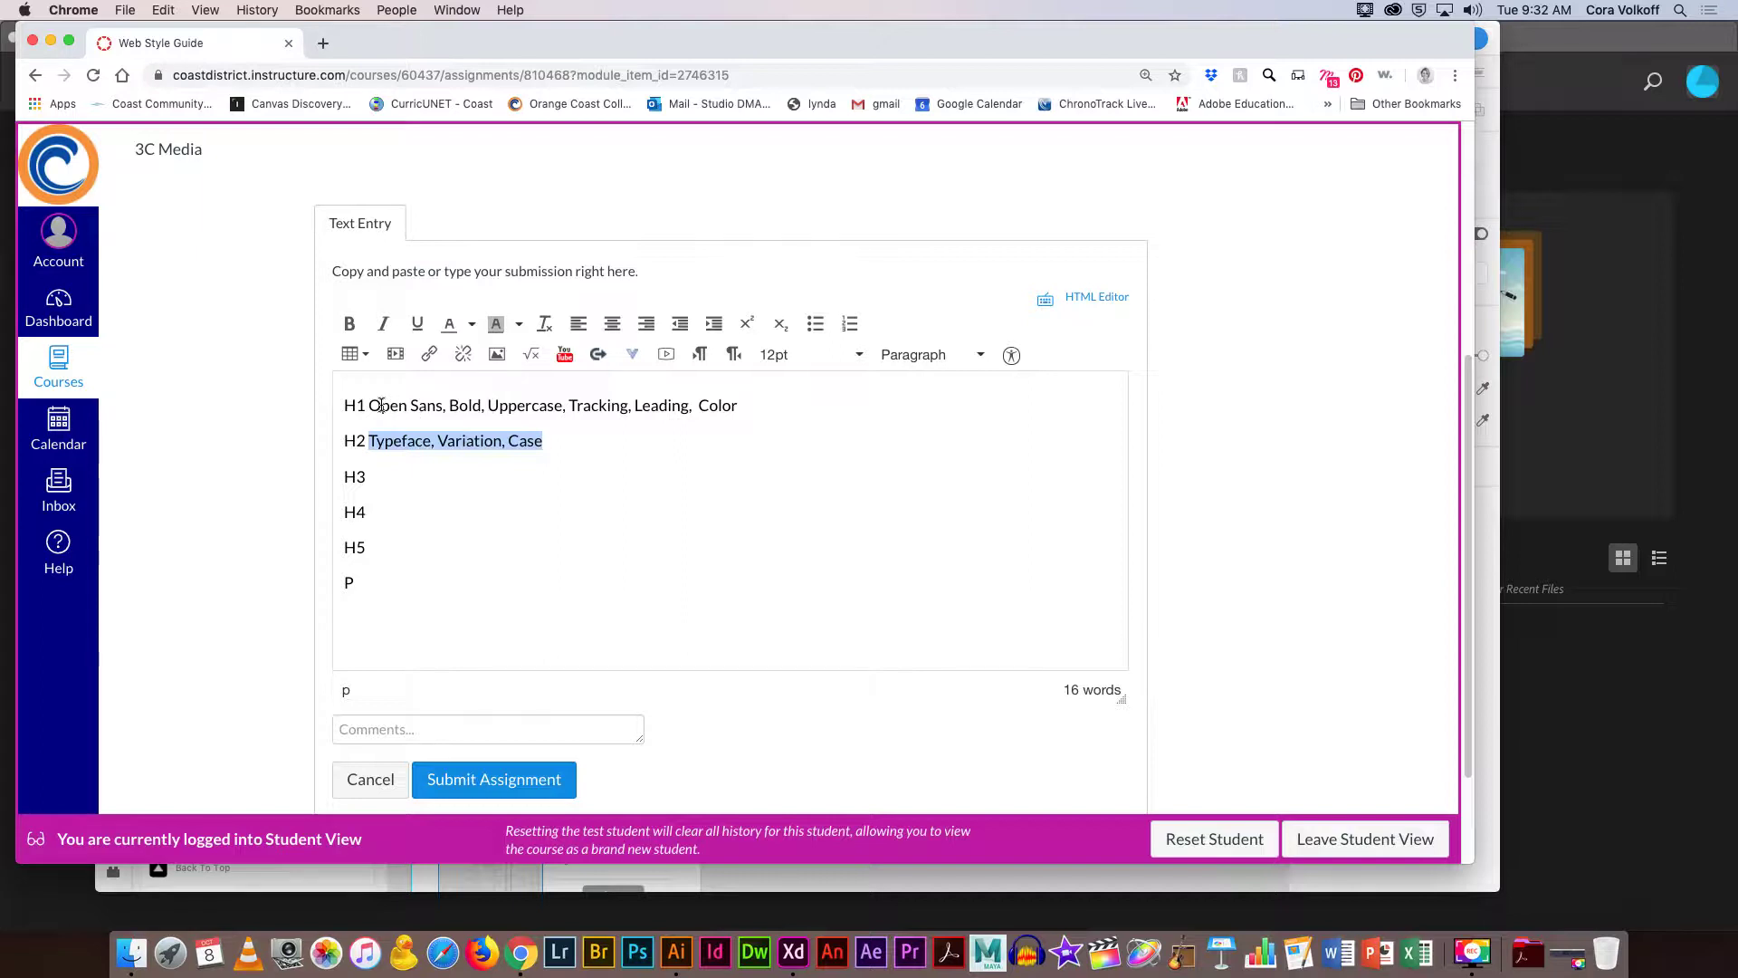
pyautogui.click(410, 403)
pyautogui.moveTo(562, 405); pyautogui.dragTo(370, 402)
pyautogui.press('super+v')
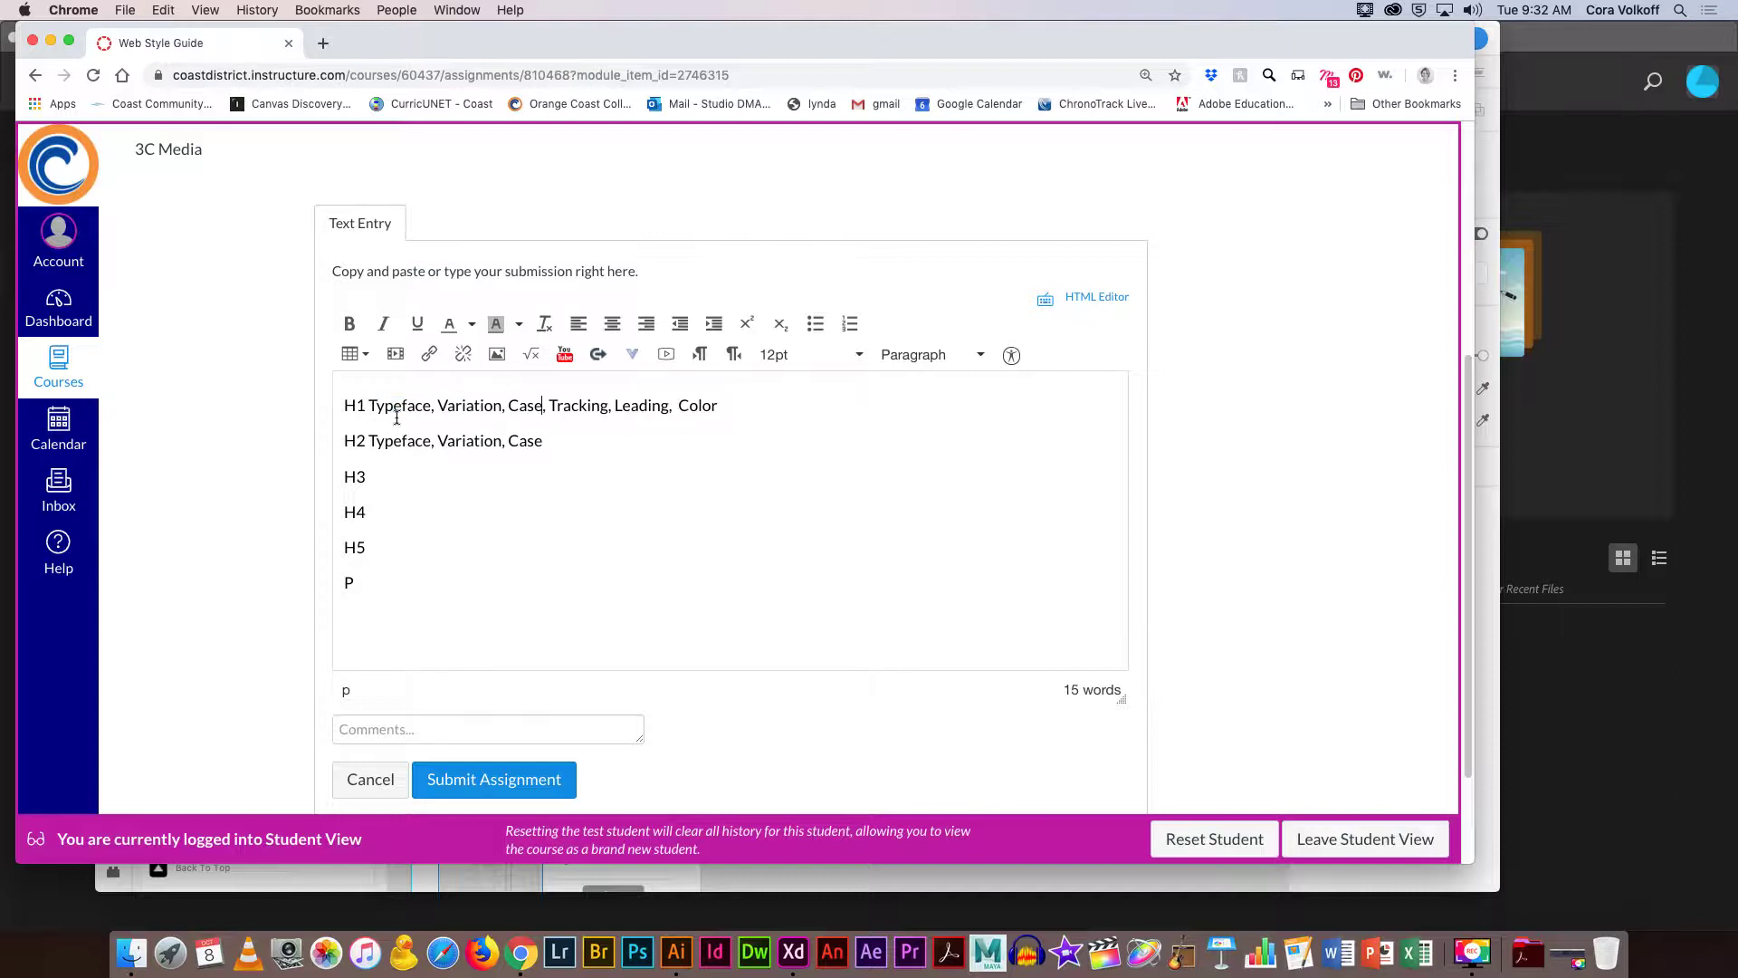
pyautogui.moveTo(371, 442); pyautogui.dragTo(555, 444)
pyautogui.press('BackSpace')
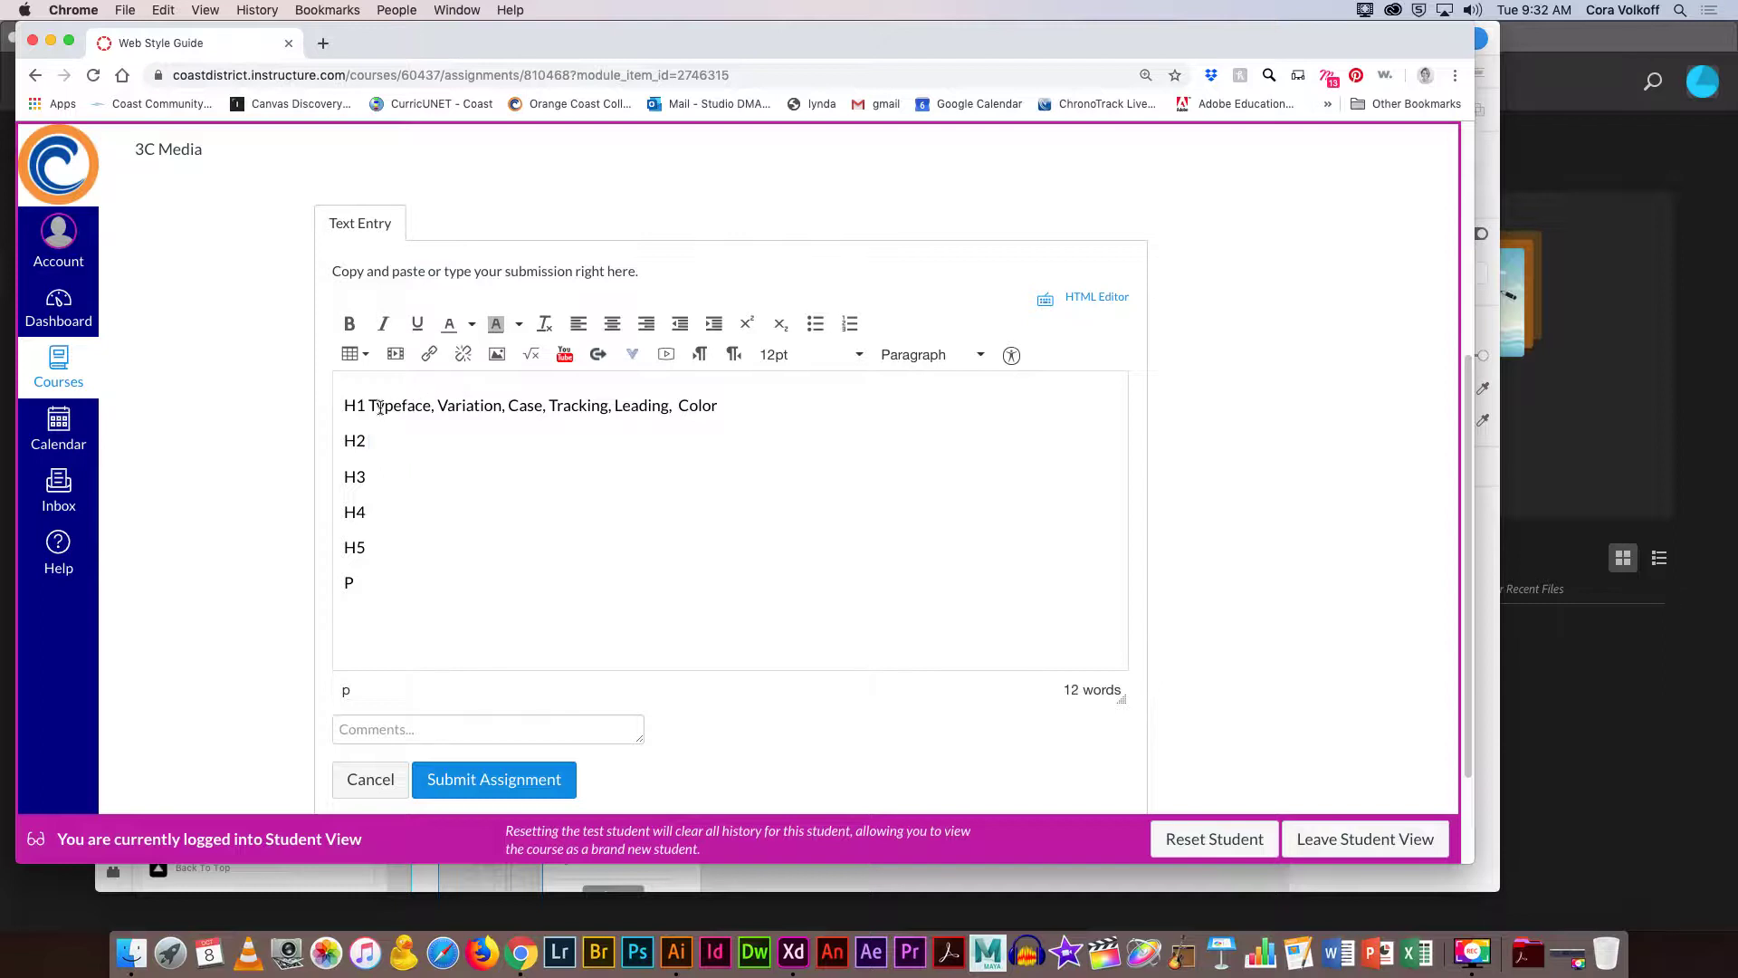
# Copy "Typeface, Variation, Case, Tracking, Leading, Color" from the H1 line to the H2 and H3 lines.
pyautogui.moveTo(367, 404); pyautogui.dragTo(732, 412)
pyautogui.press('super+c')
pyautogui.click(487, 444)
pyautogui.press('super+v')
pyautogui.click(443, 476)
pyautogui.press('super+v')
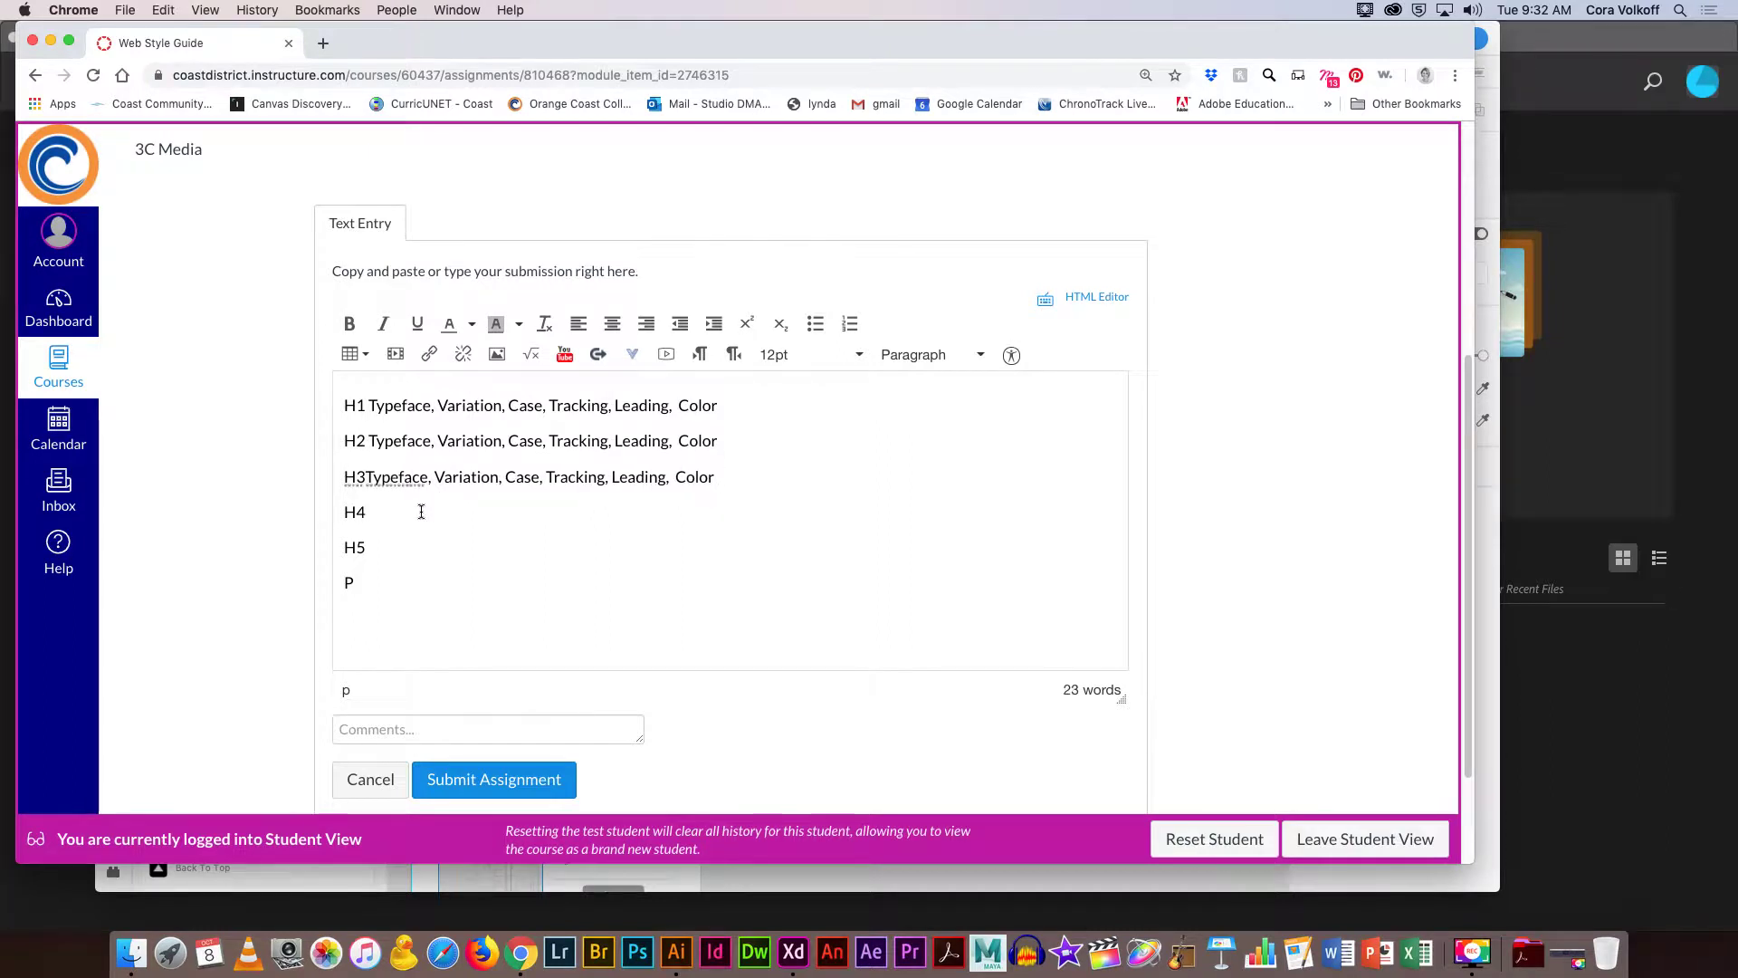
# Add the same attribute list to the H4, H5 and P lines, inserting the missing spaces after H3 and H4.
pyautogui.click(421, 512)
pyautogui.press('super+v')
pyautogui.click(366, 477)
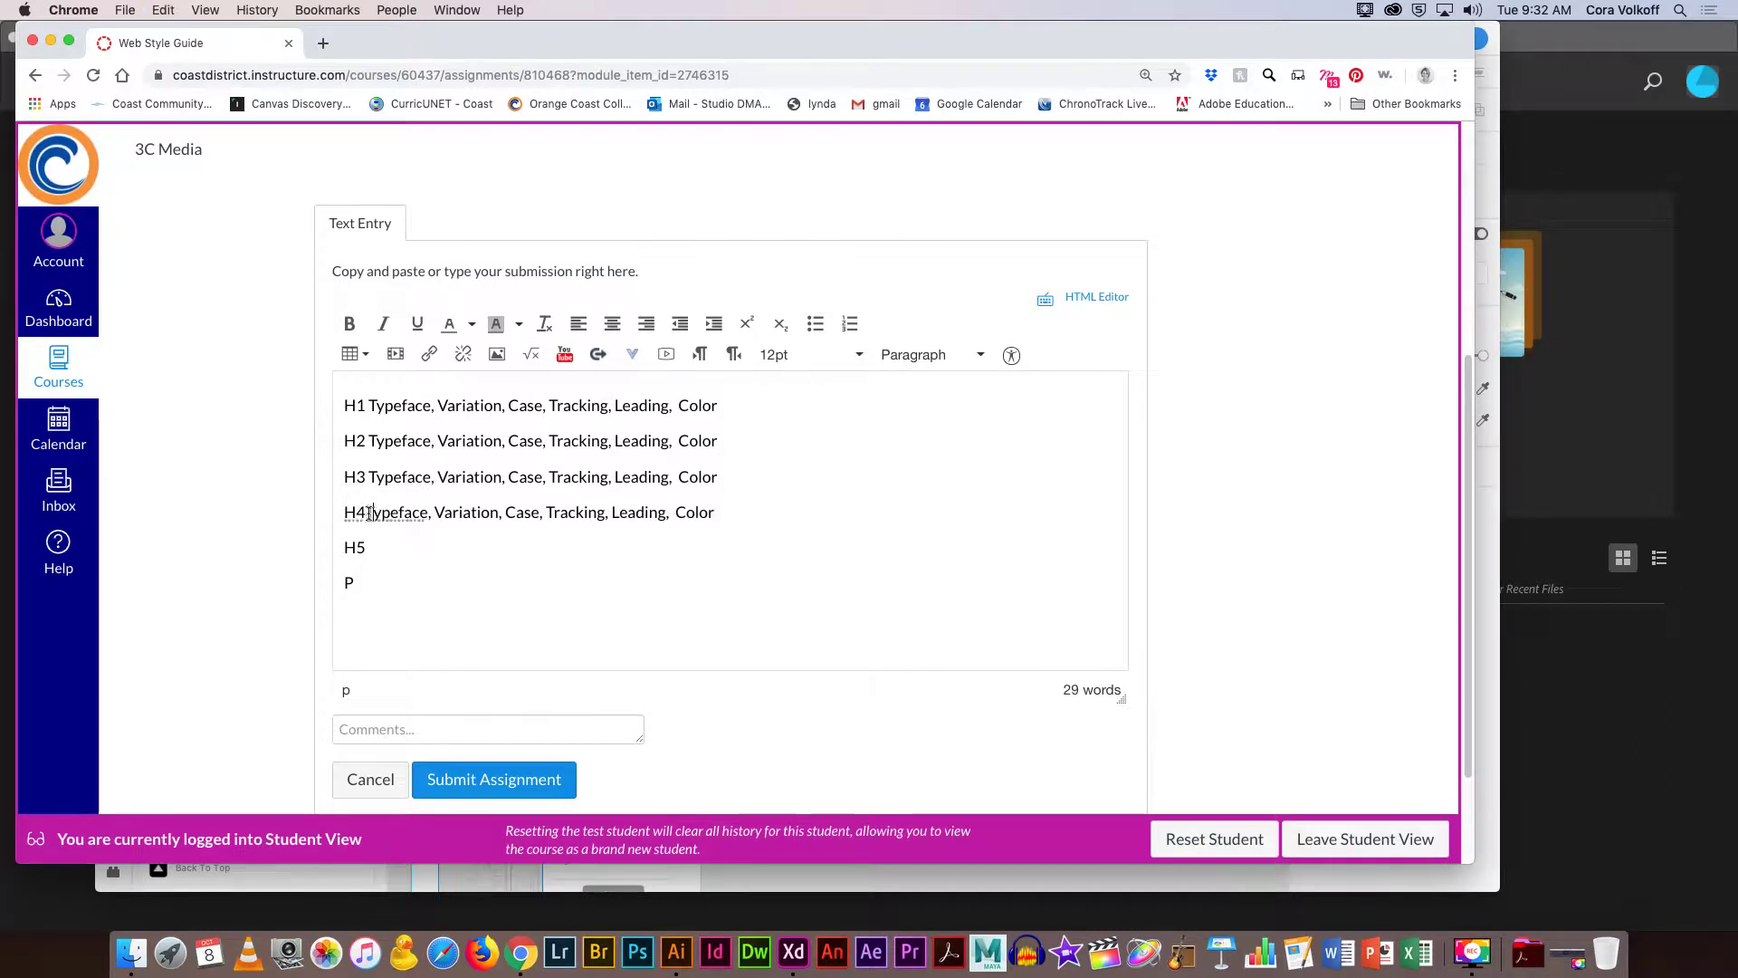
pyautogui.click(366, 513)
pyautogui.click(391, 548)
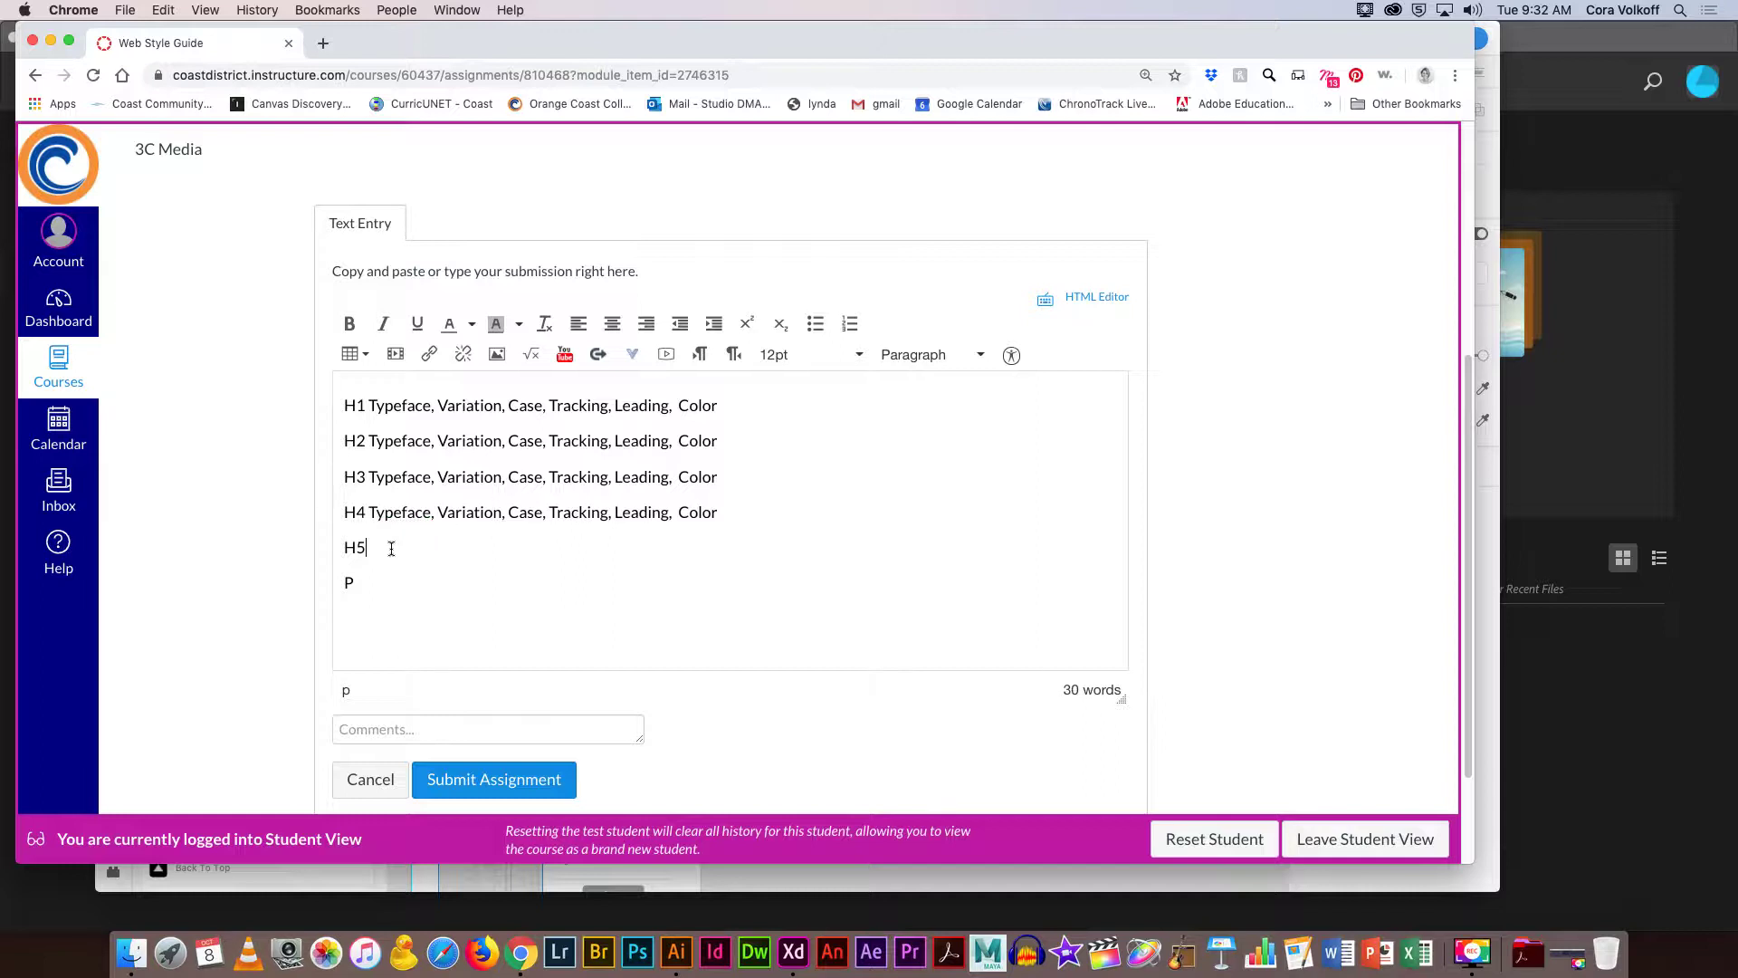
pyautogui.press('super+v')
pyautogui.press('Down')
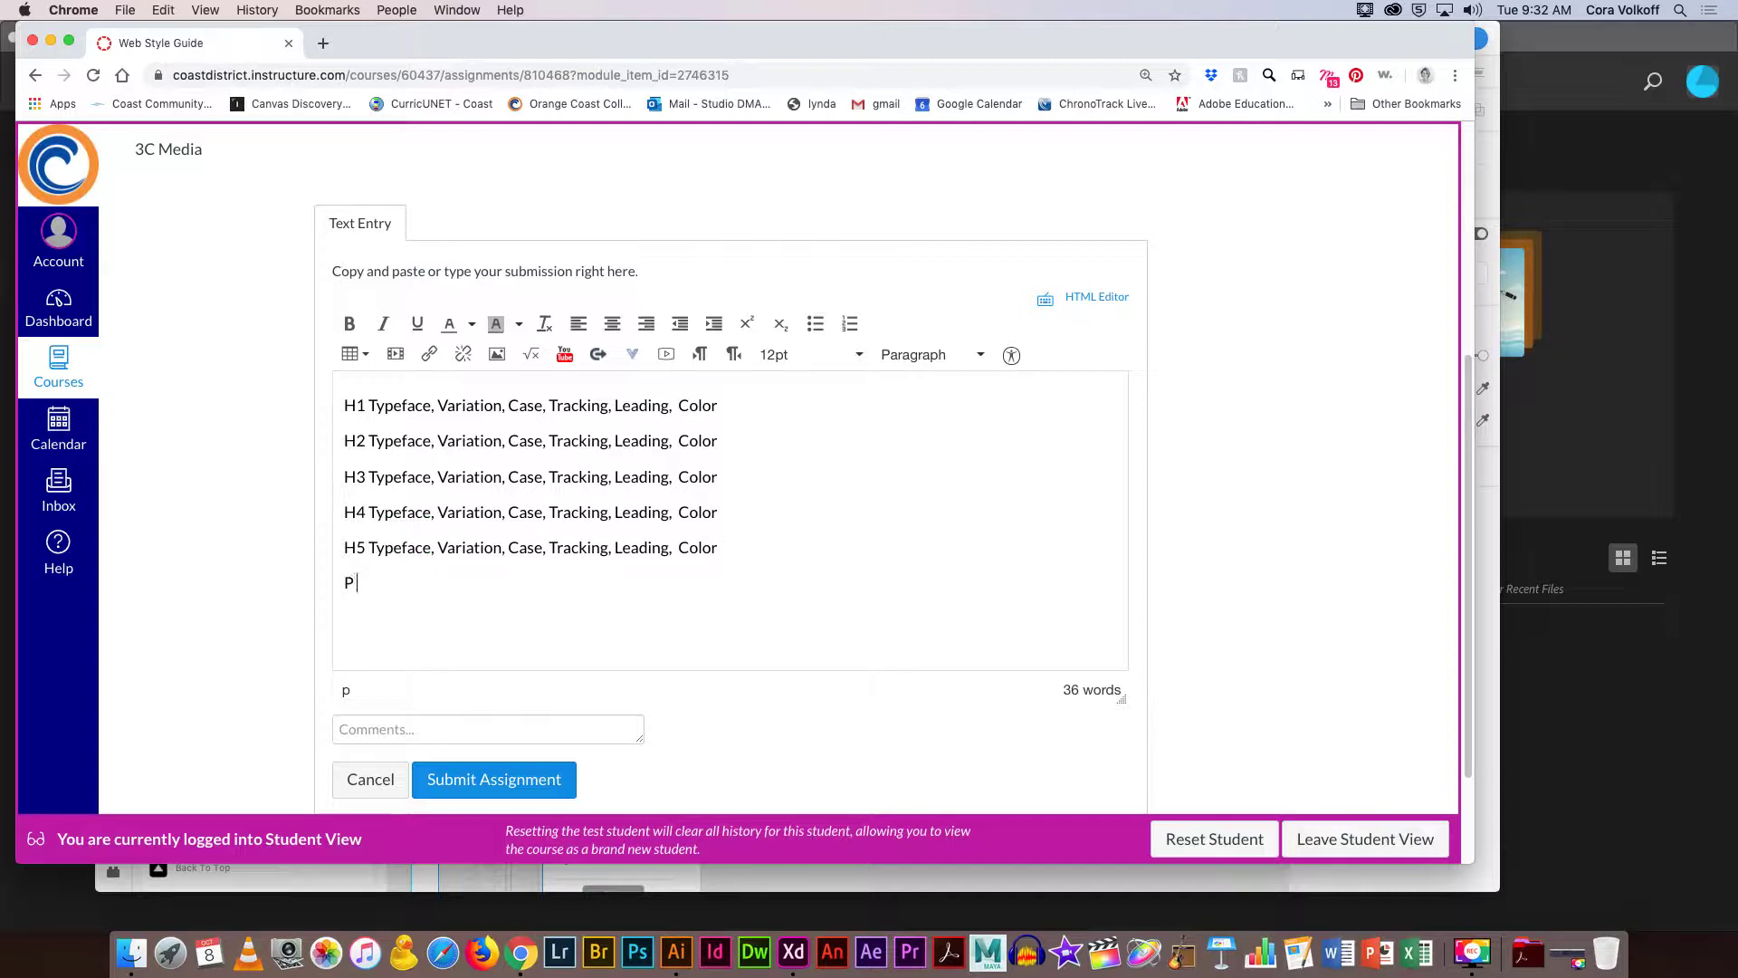
pyautogui.press('super+v')
# Insert "Sentence" before "Case" in the P line.
pyautogui.click(497, 582)
pyautogui.write('Sen')
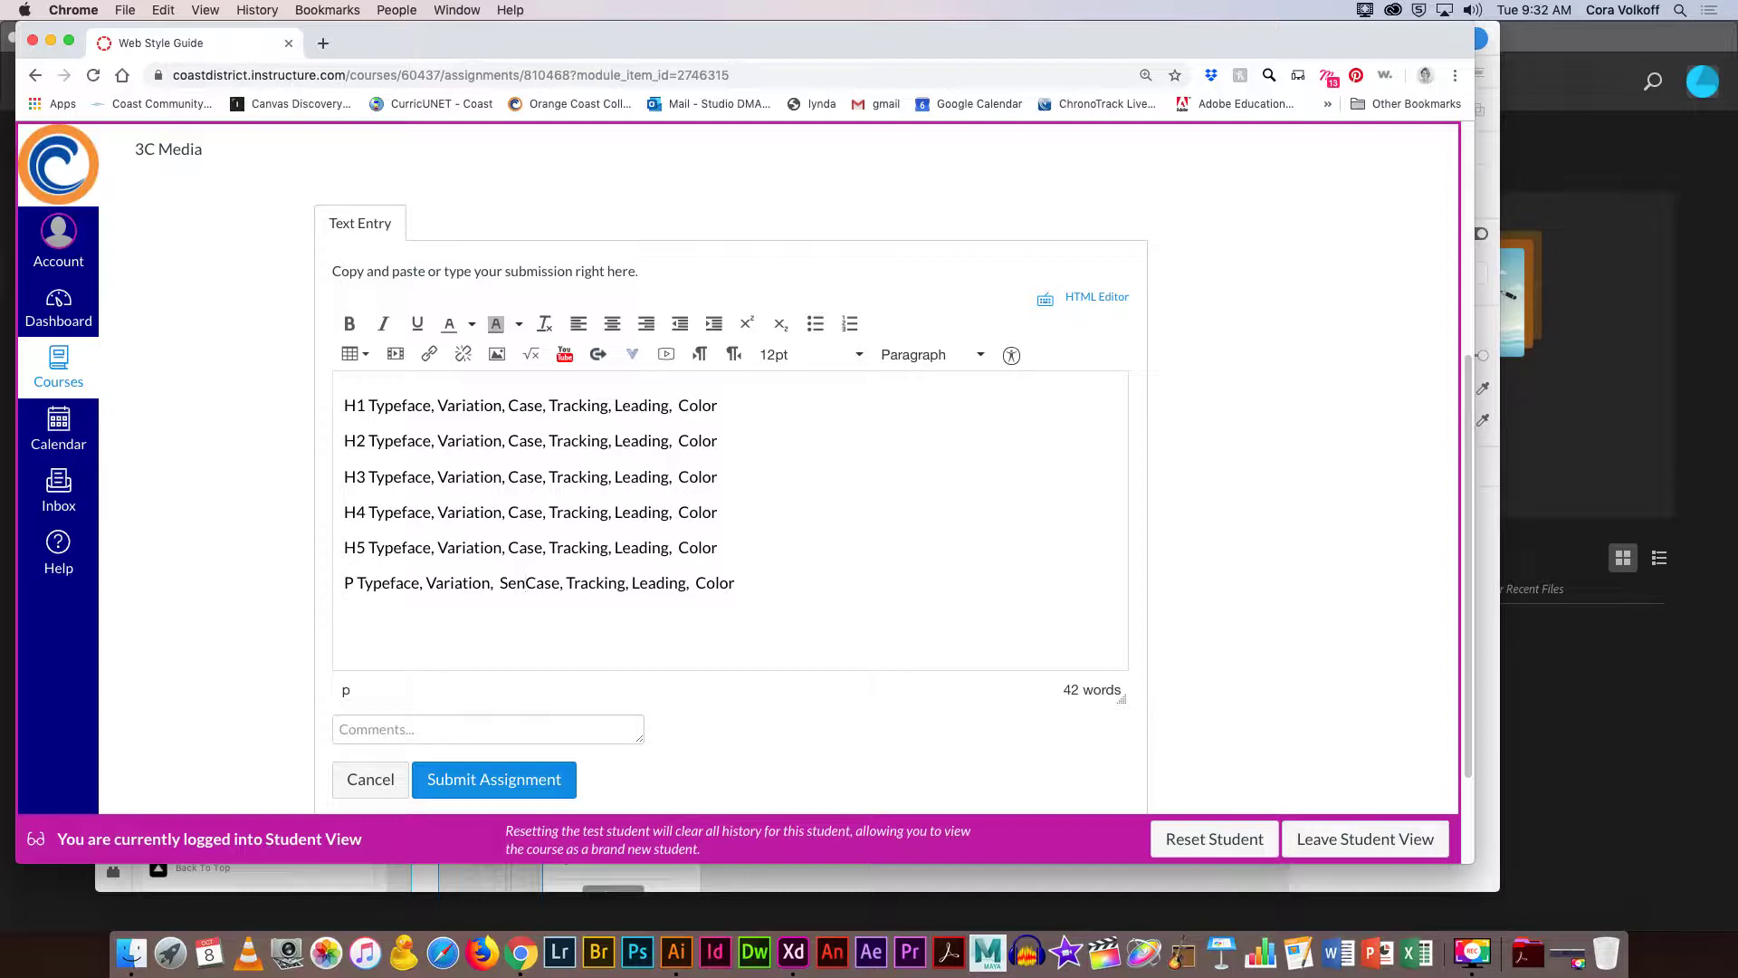
pyautogui.write('tence')
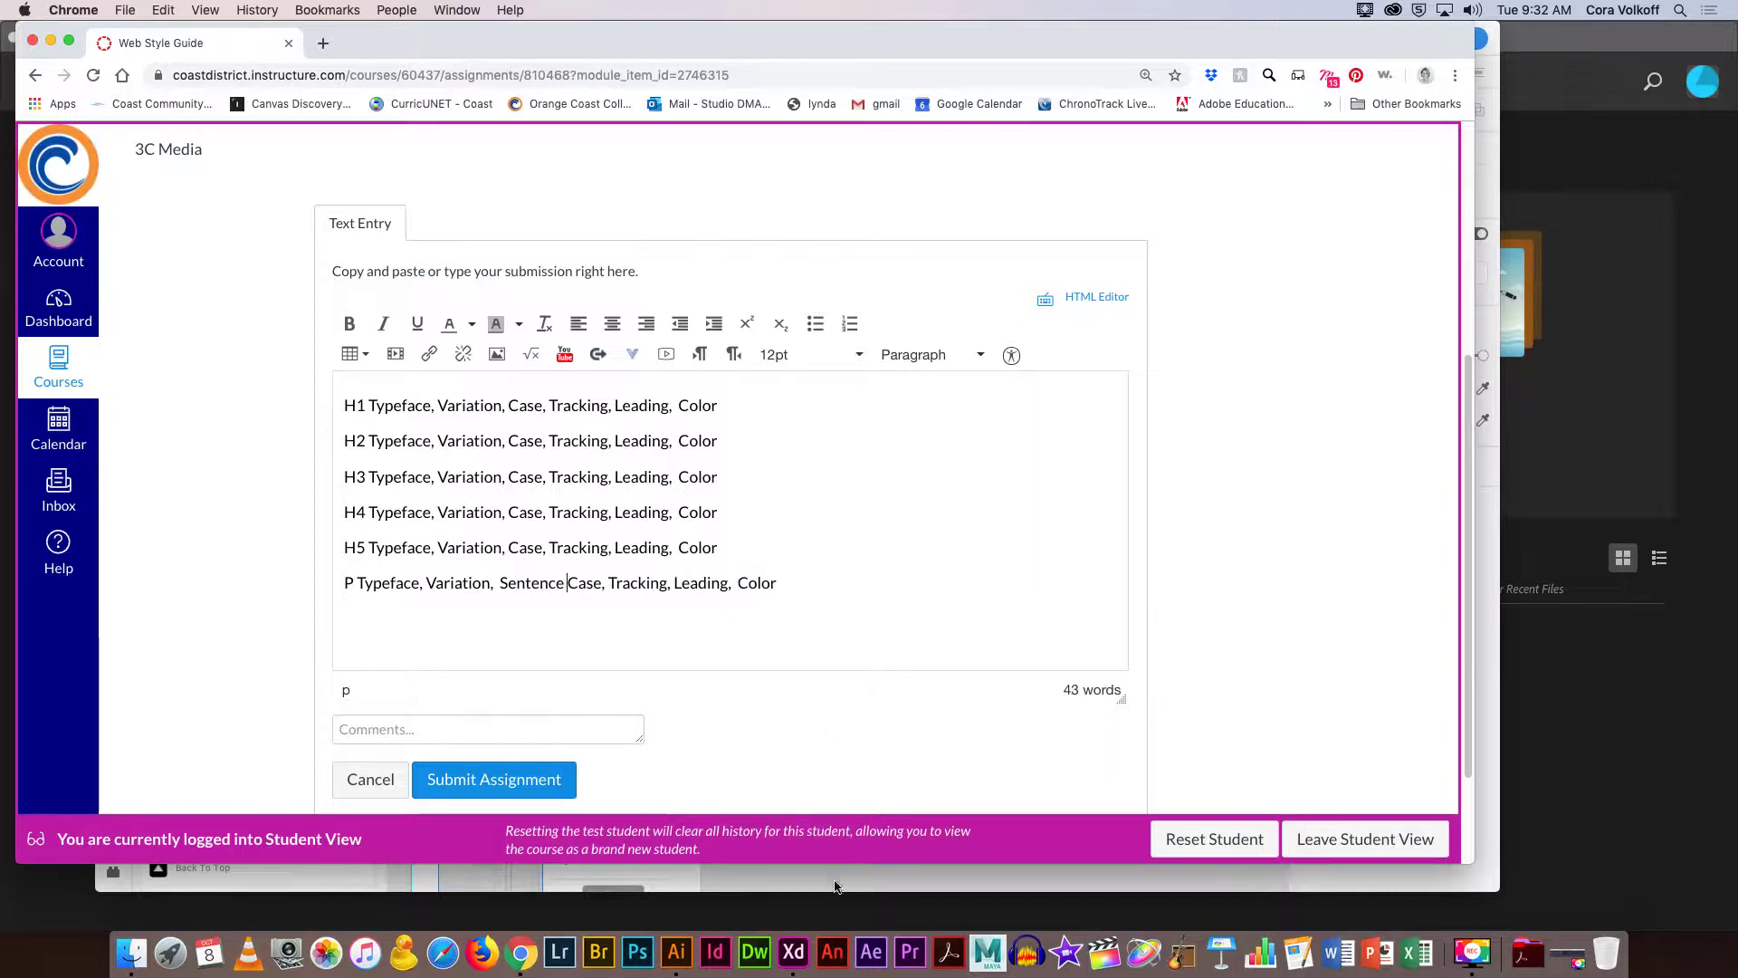
# Switch to Illustrator, open the recent file 125577-OR7XWV-434.ai and return to Chrome.
pyautogui.click(676, 952)
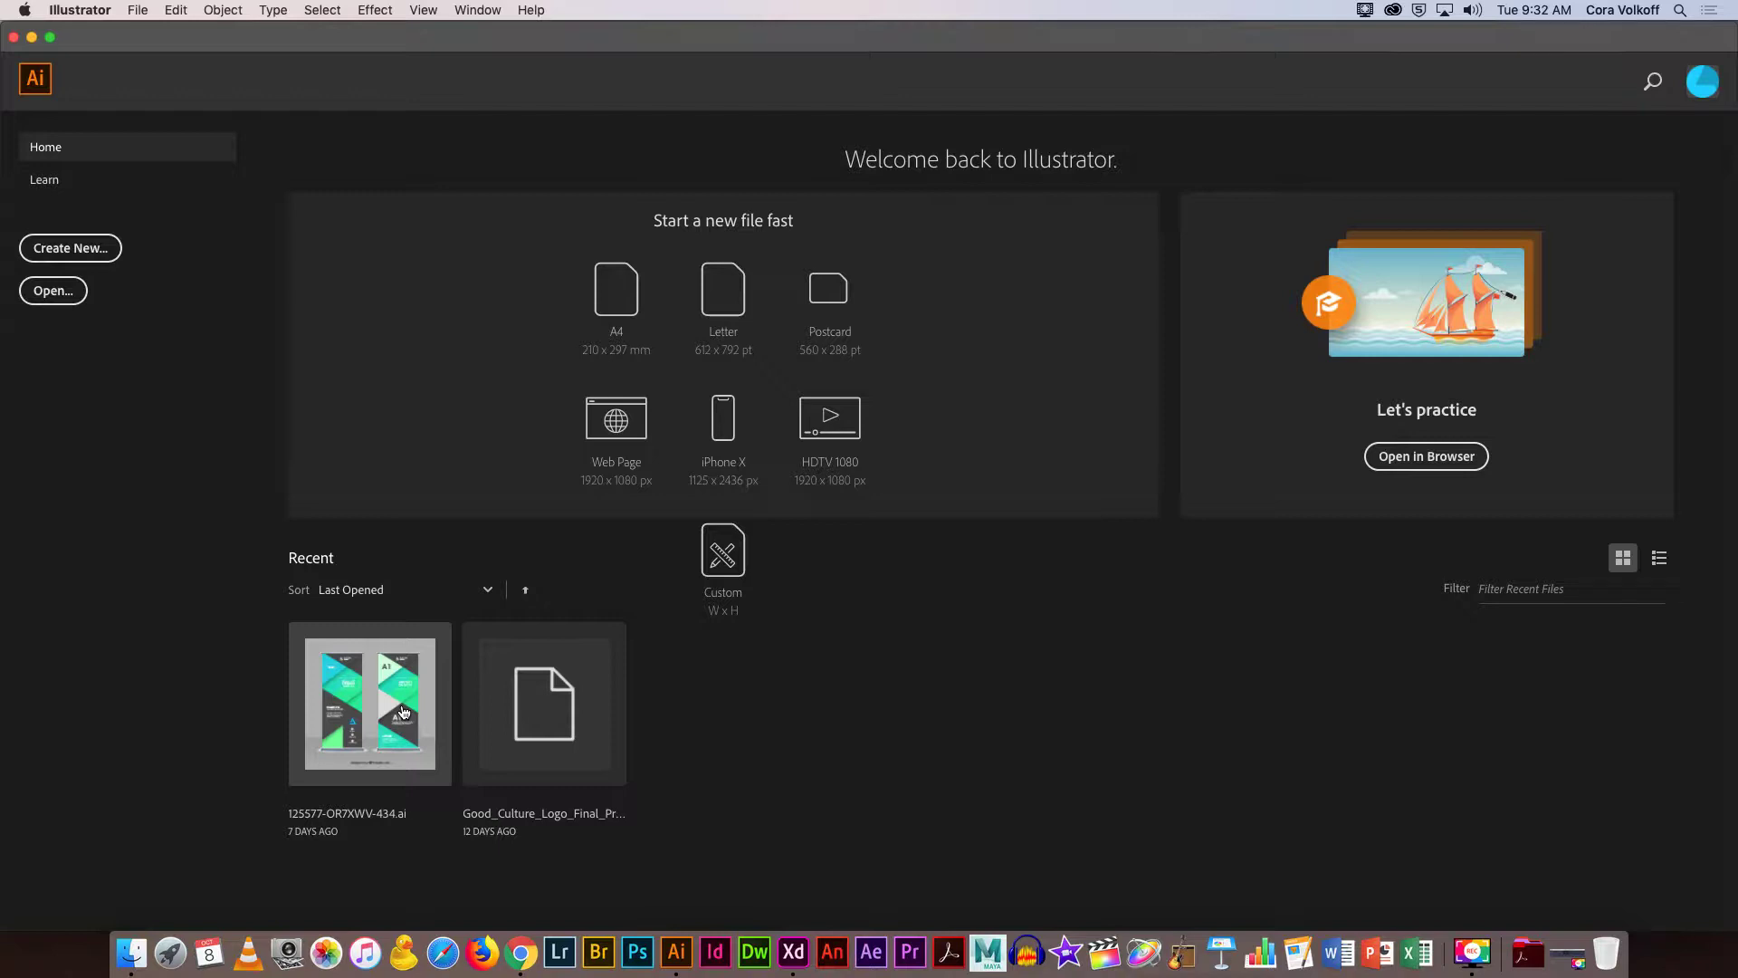
pyautogui.click(521, 953)
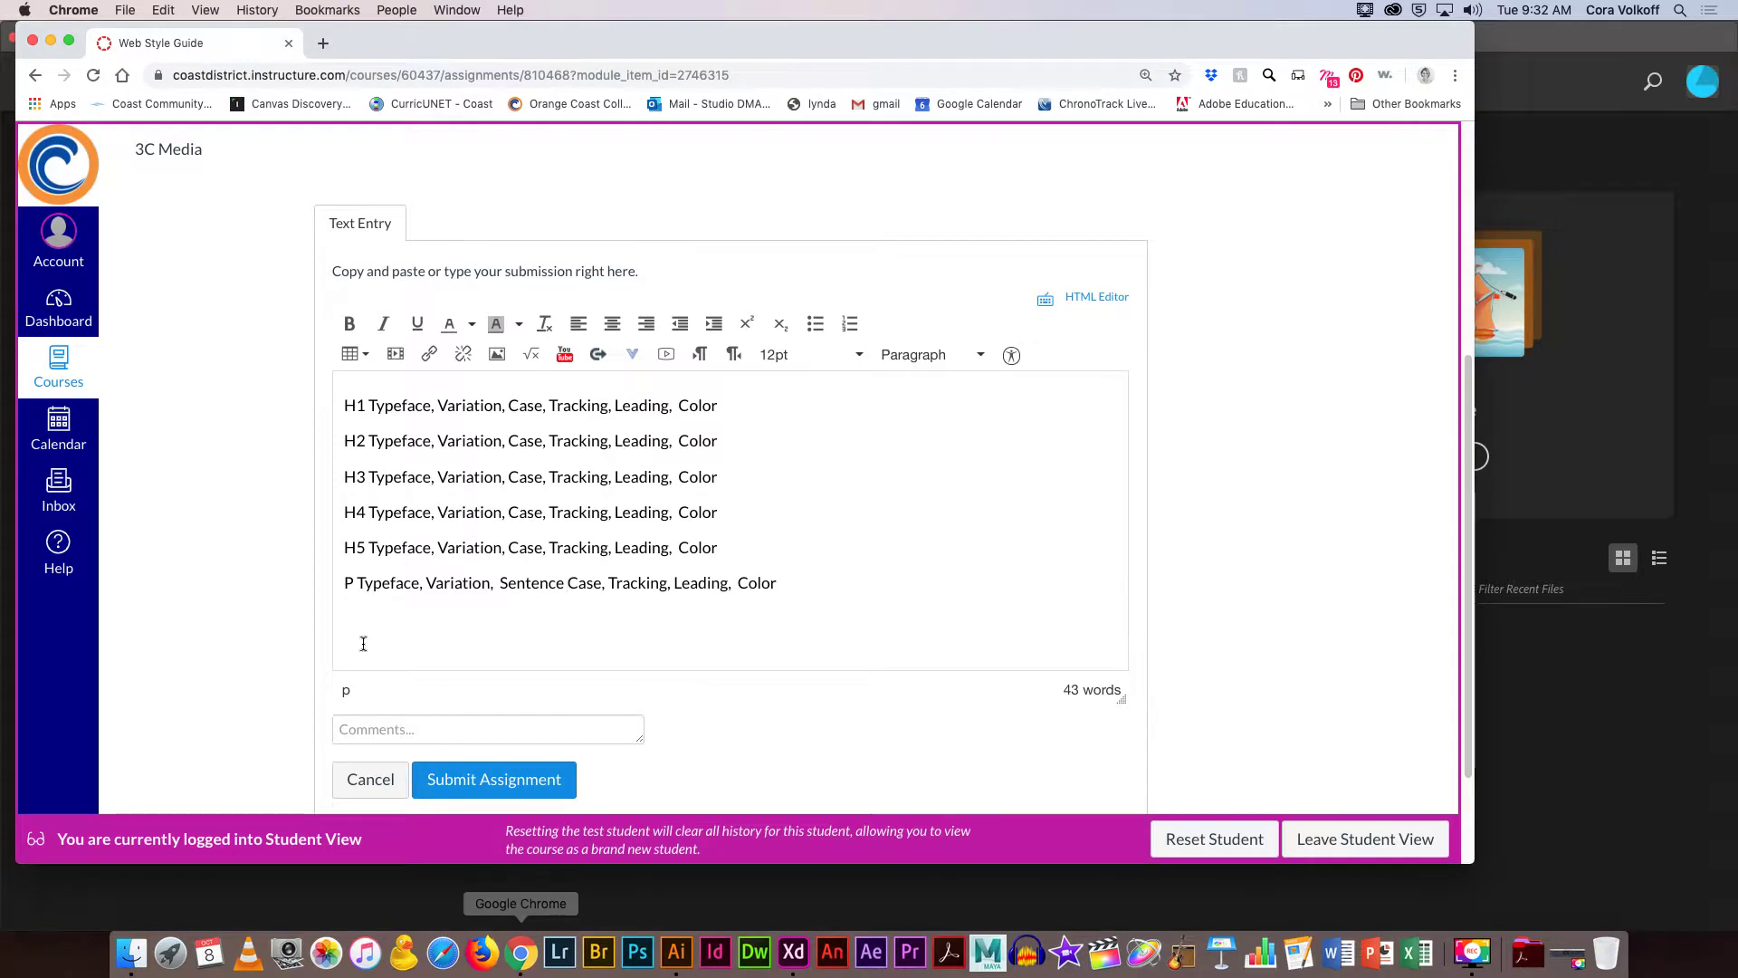
# Add a "COLORS" line below the P line and a "TYPE" line above the H1 line.
pyautogui.click(793, 581)
pyautogui.press('Return')
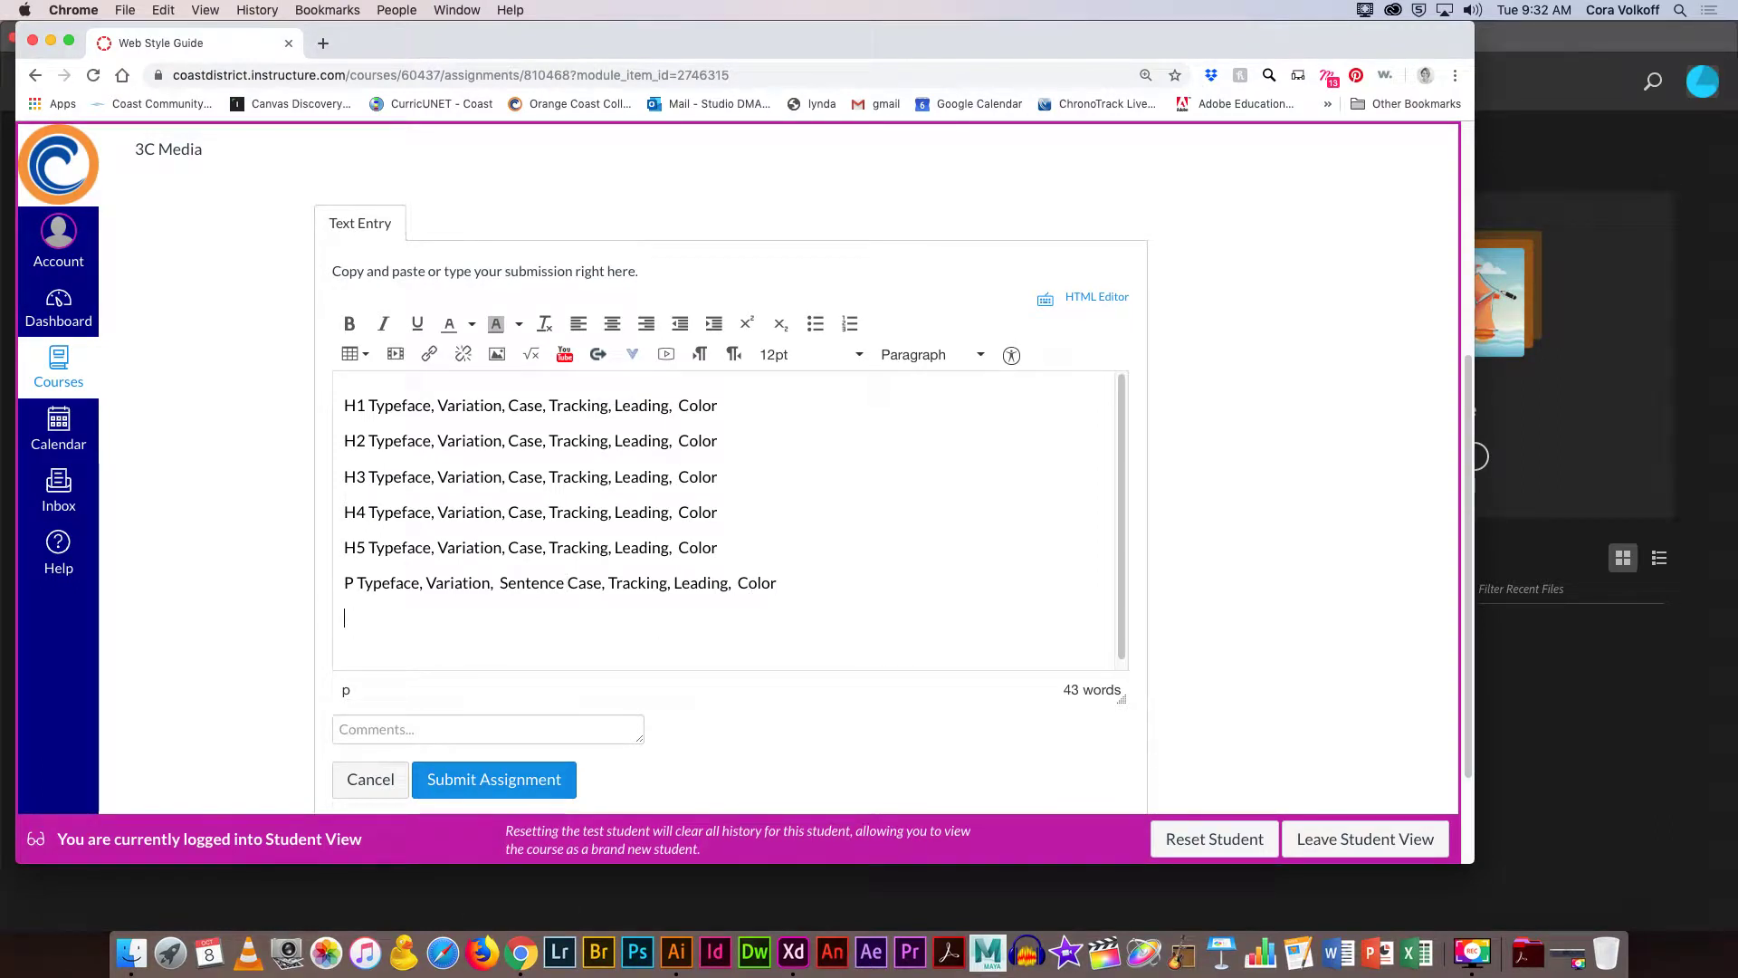
pyautogui.write('Colo')
pyautogui.click(343, 403)
pyautogui.press('Return')
pyautogui.press('Up')
pyautogui.write('TYP')
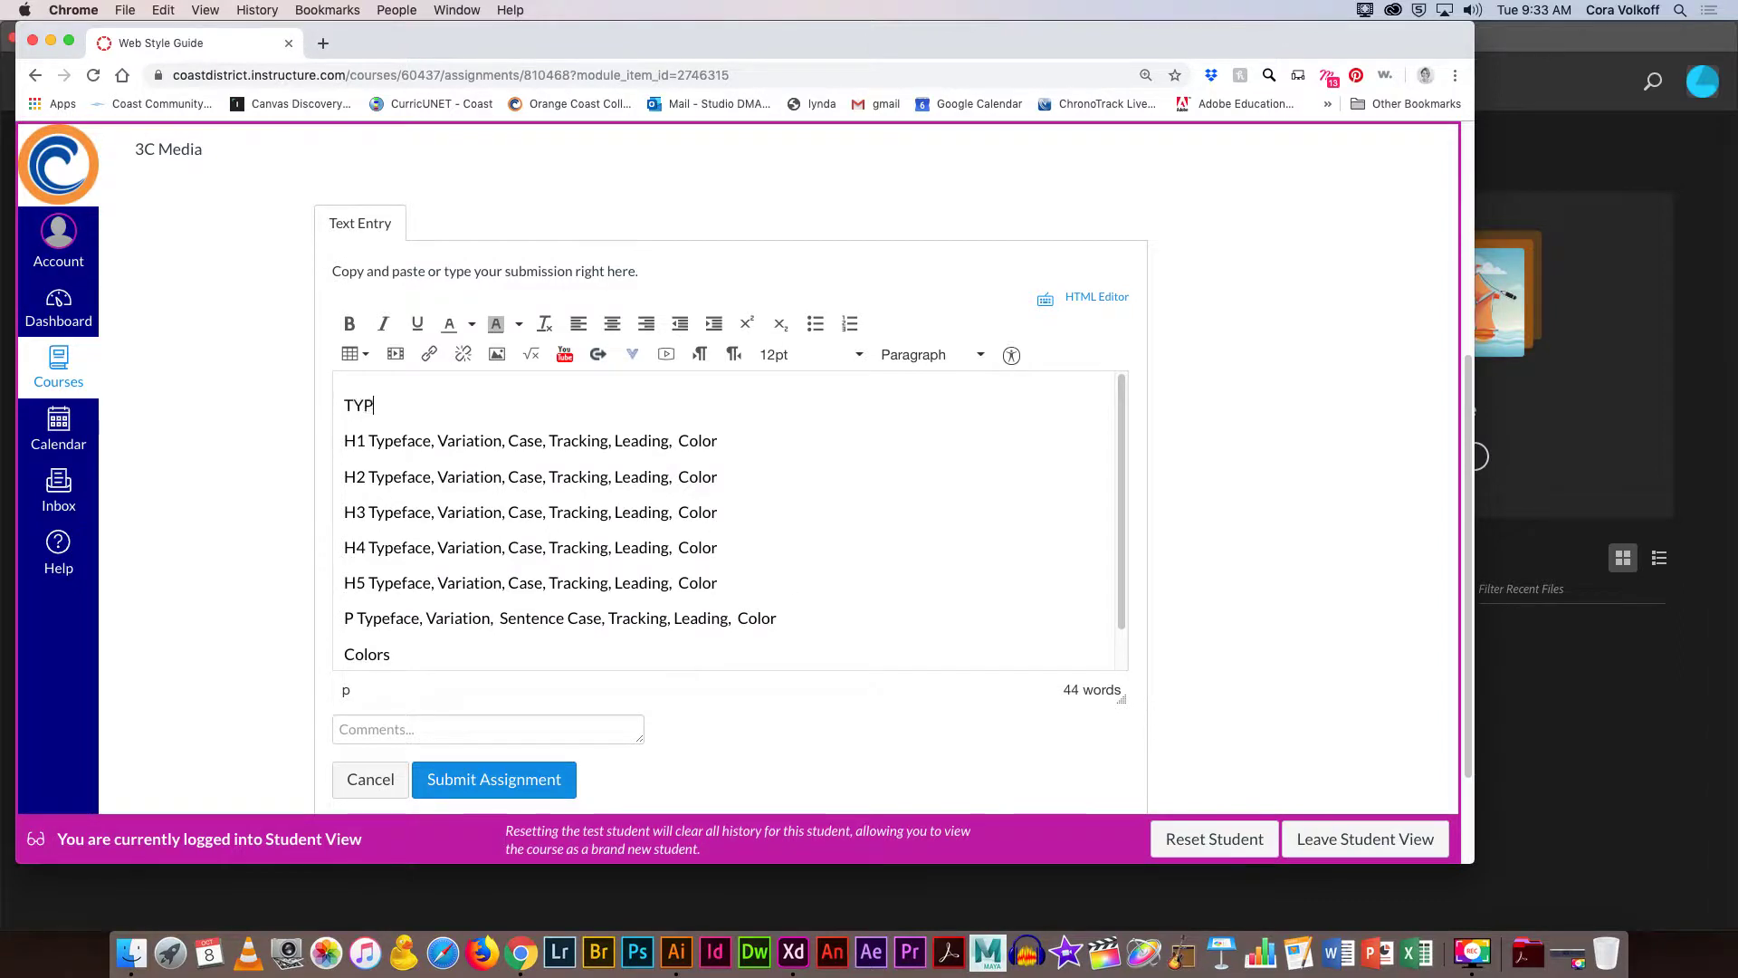
pyautogui.doubleClick(367, 654)
pyautogui.write('COLORS')
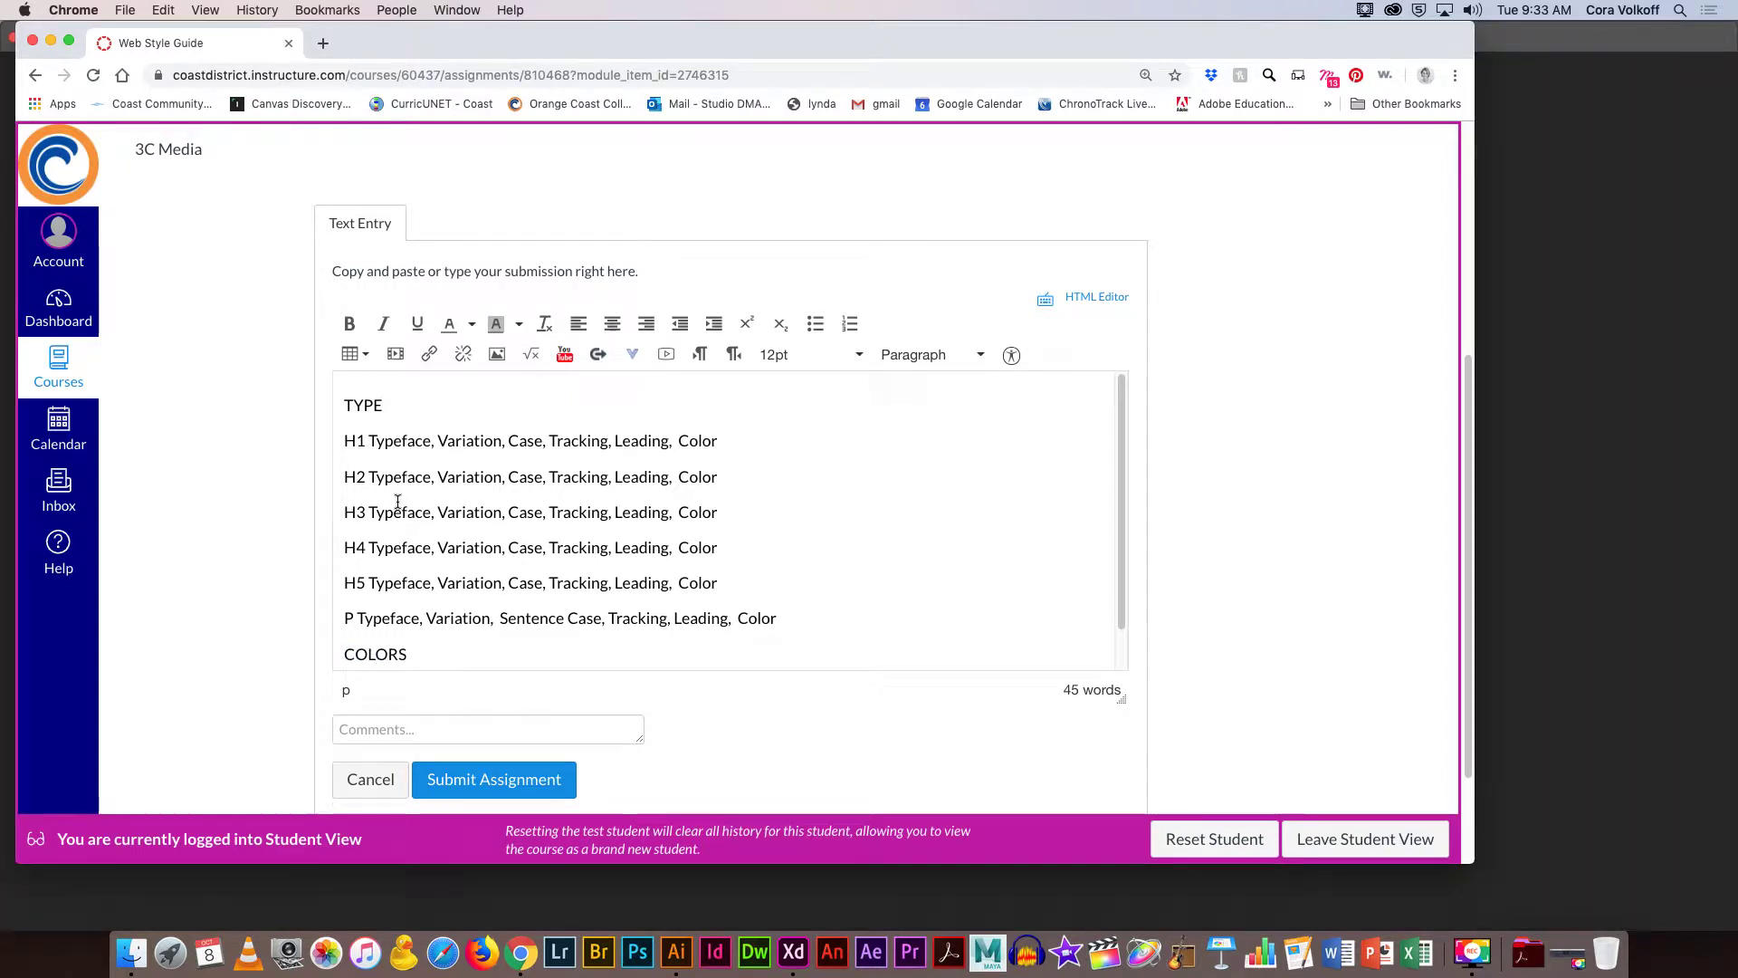
# Make the "TYPE" and "COLORS" headings bold.
pyautogui.moveTo(389, 408); pyautogui.dragTo(335, 402)
pyautogui.click(350, 323)
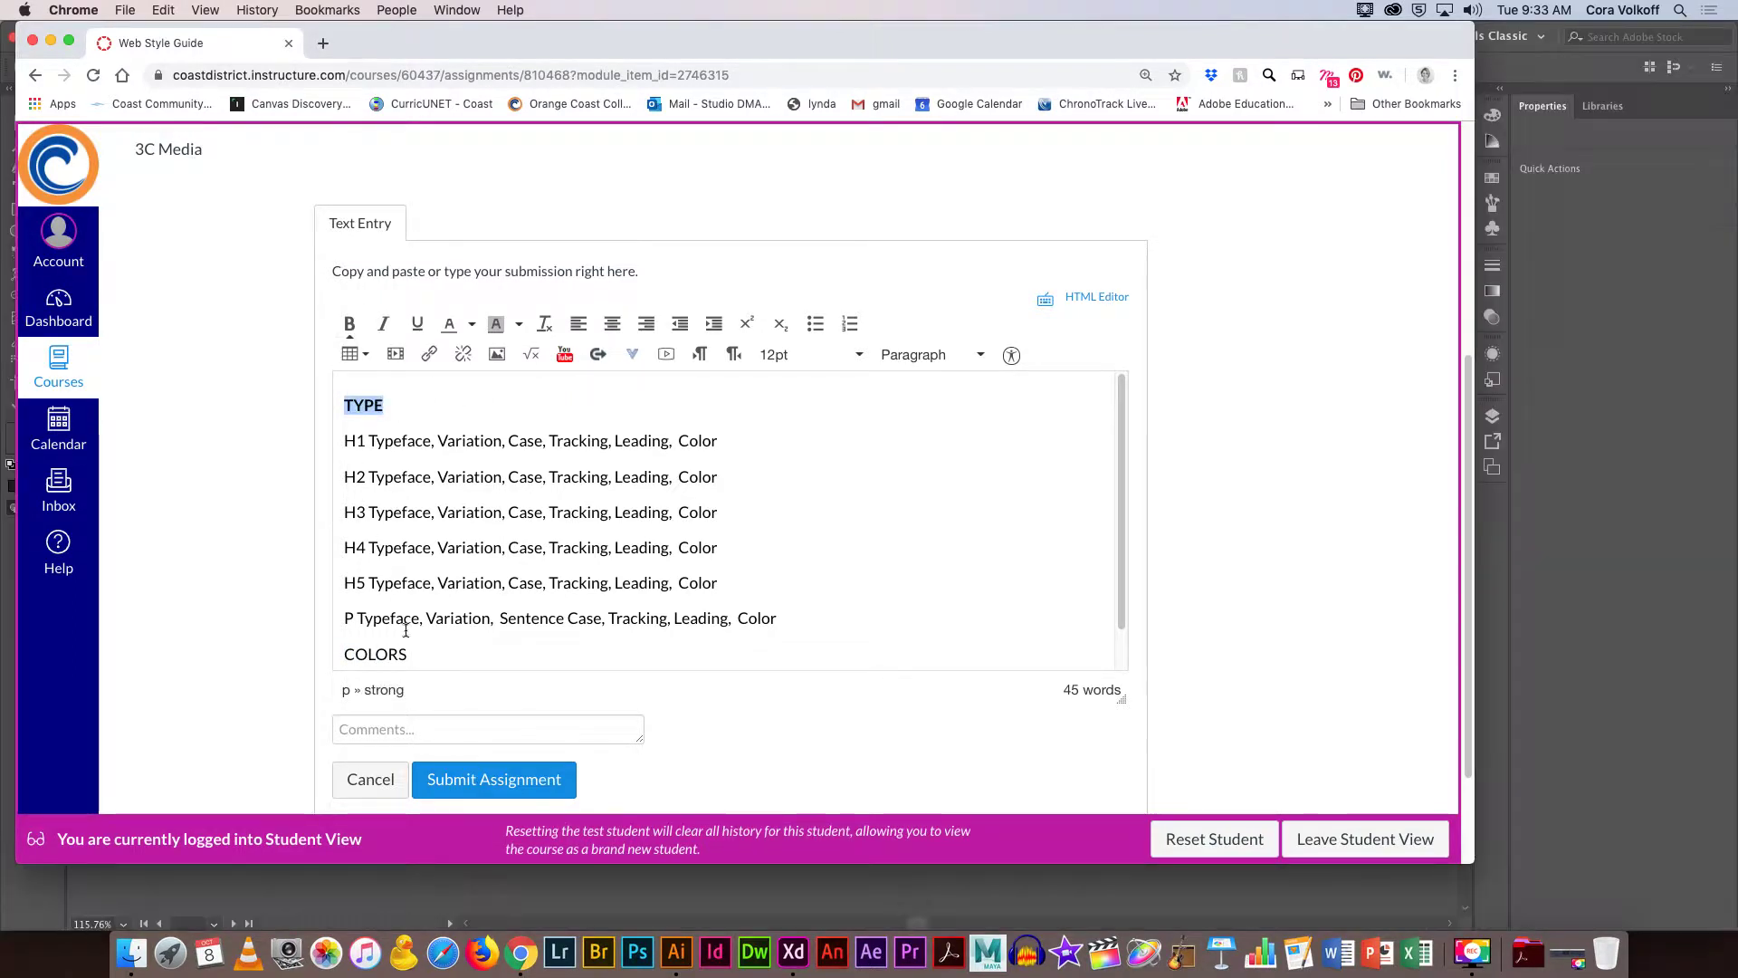
pyautogui.scroll(-2, 405, 630)
pyautogui.doubleClick(358, 610)
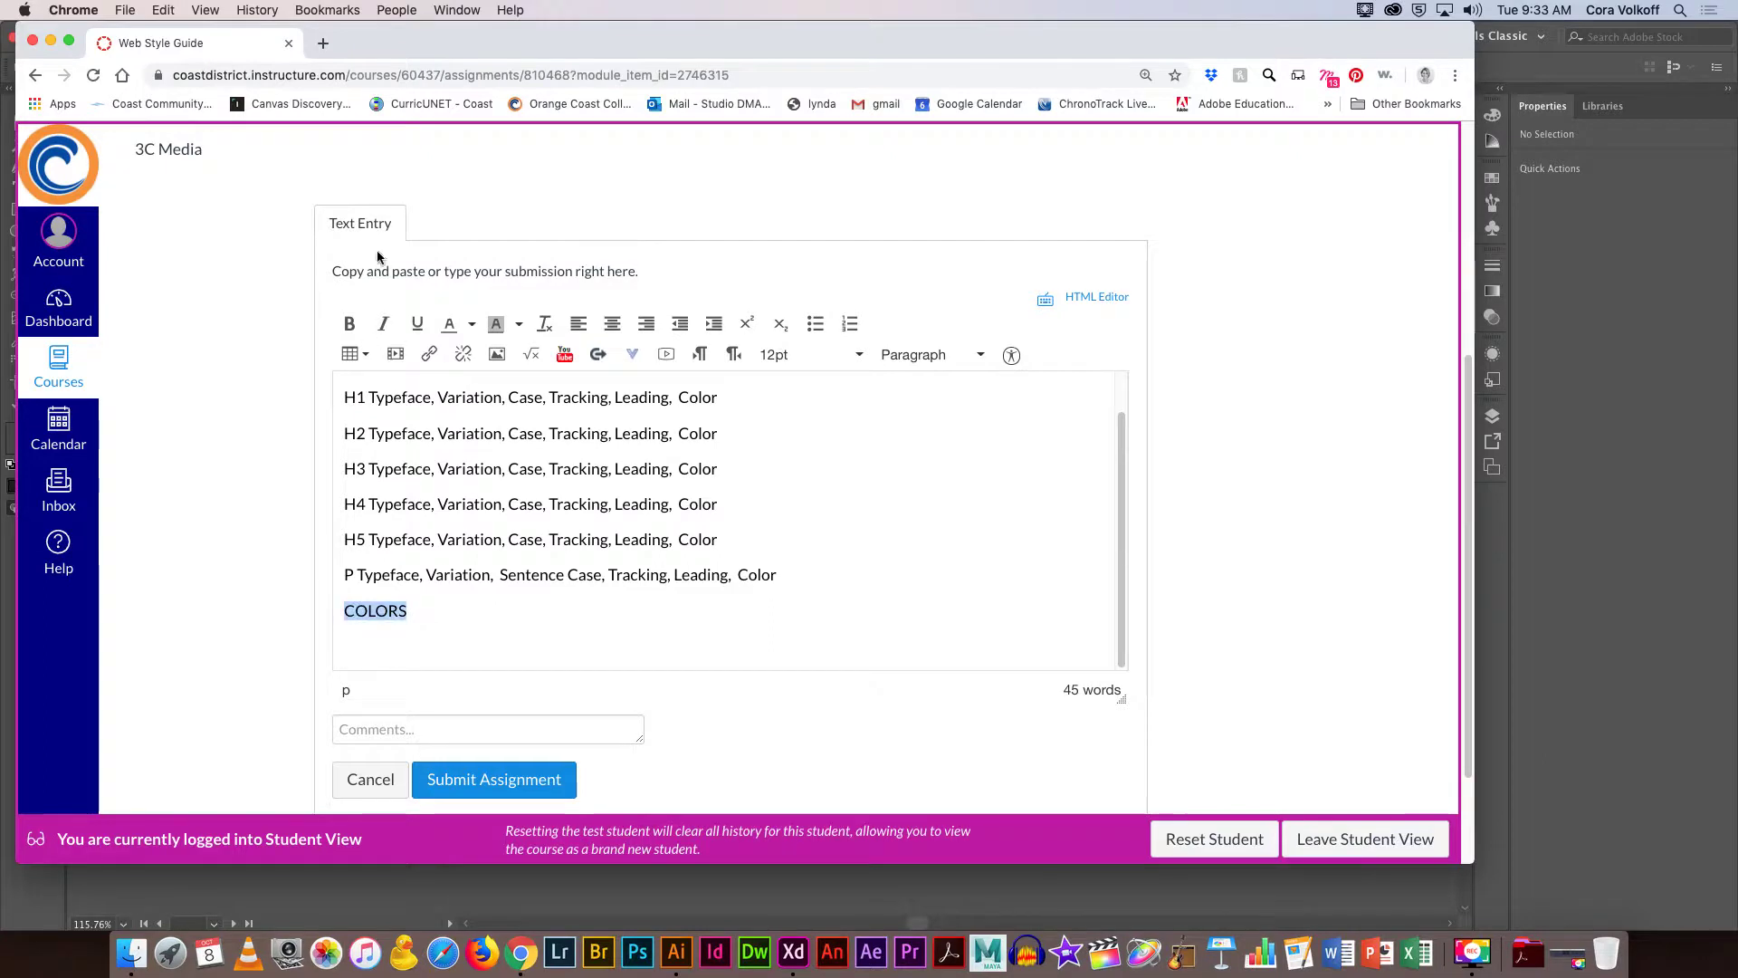
pyautogui.click(349, 324)
pyautogui.click(437, 611)
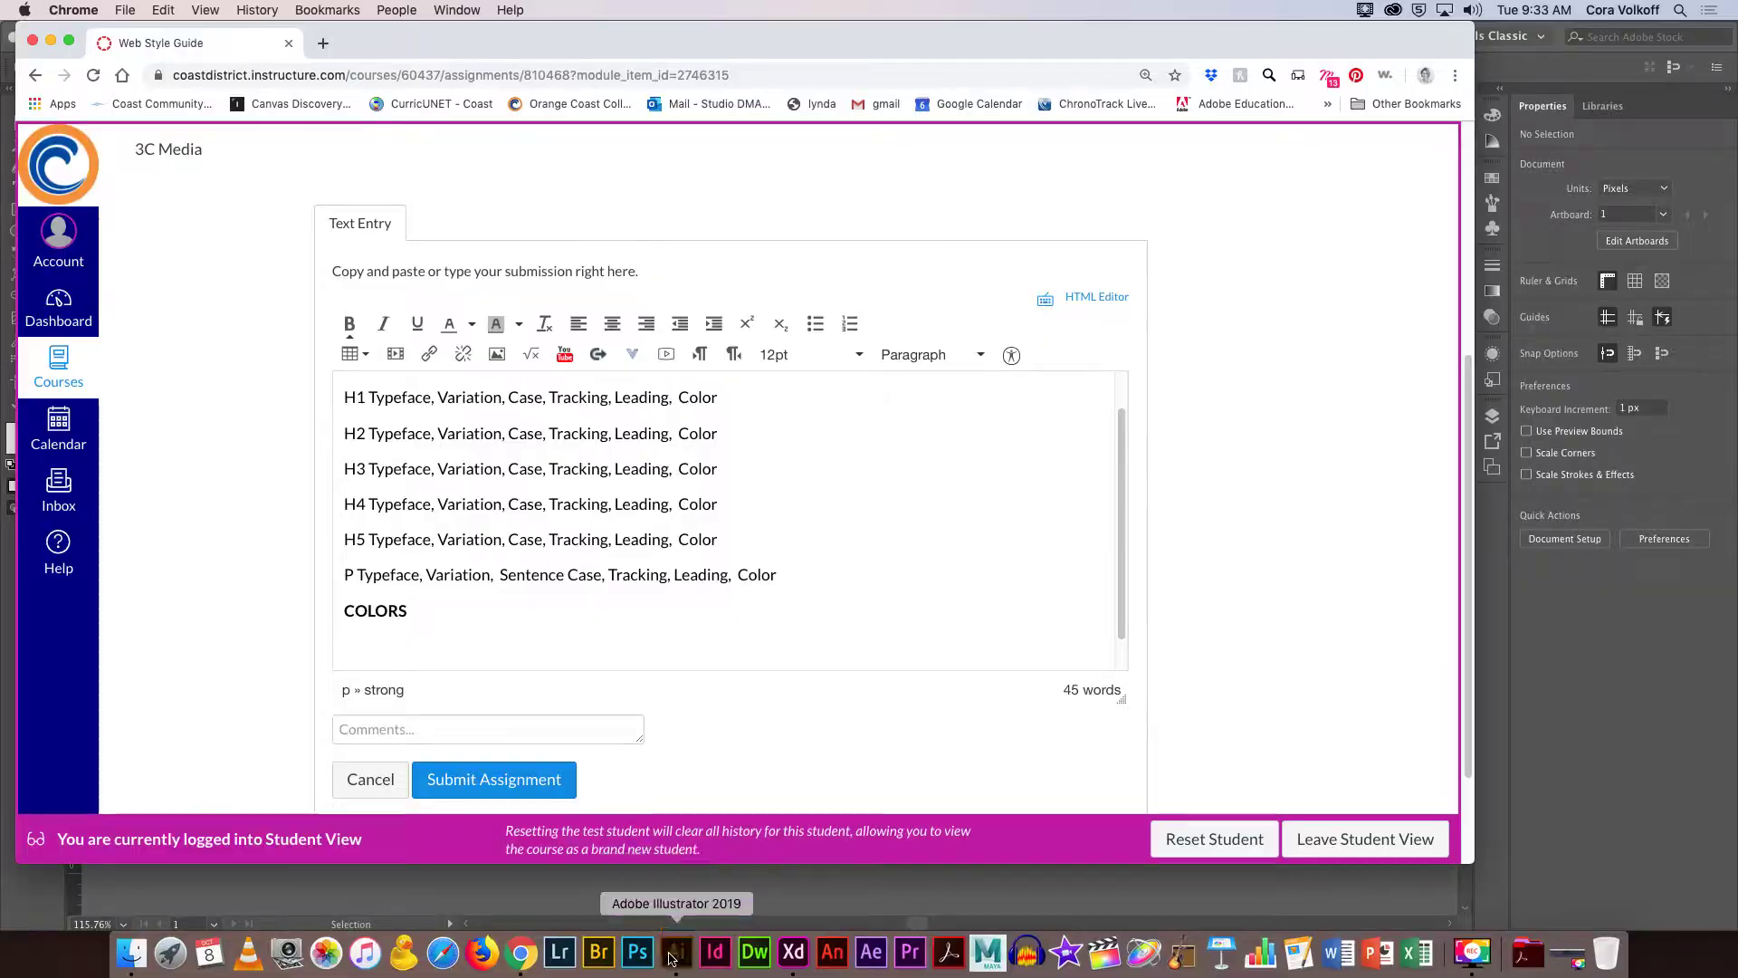
# Switch to Illustrator and dismiss the missing fonts notice without activating any fonts.
pyautogui.click(670, 957)
pyautogui.click(705, 588)
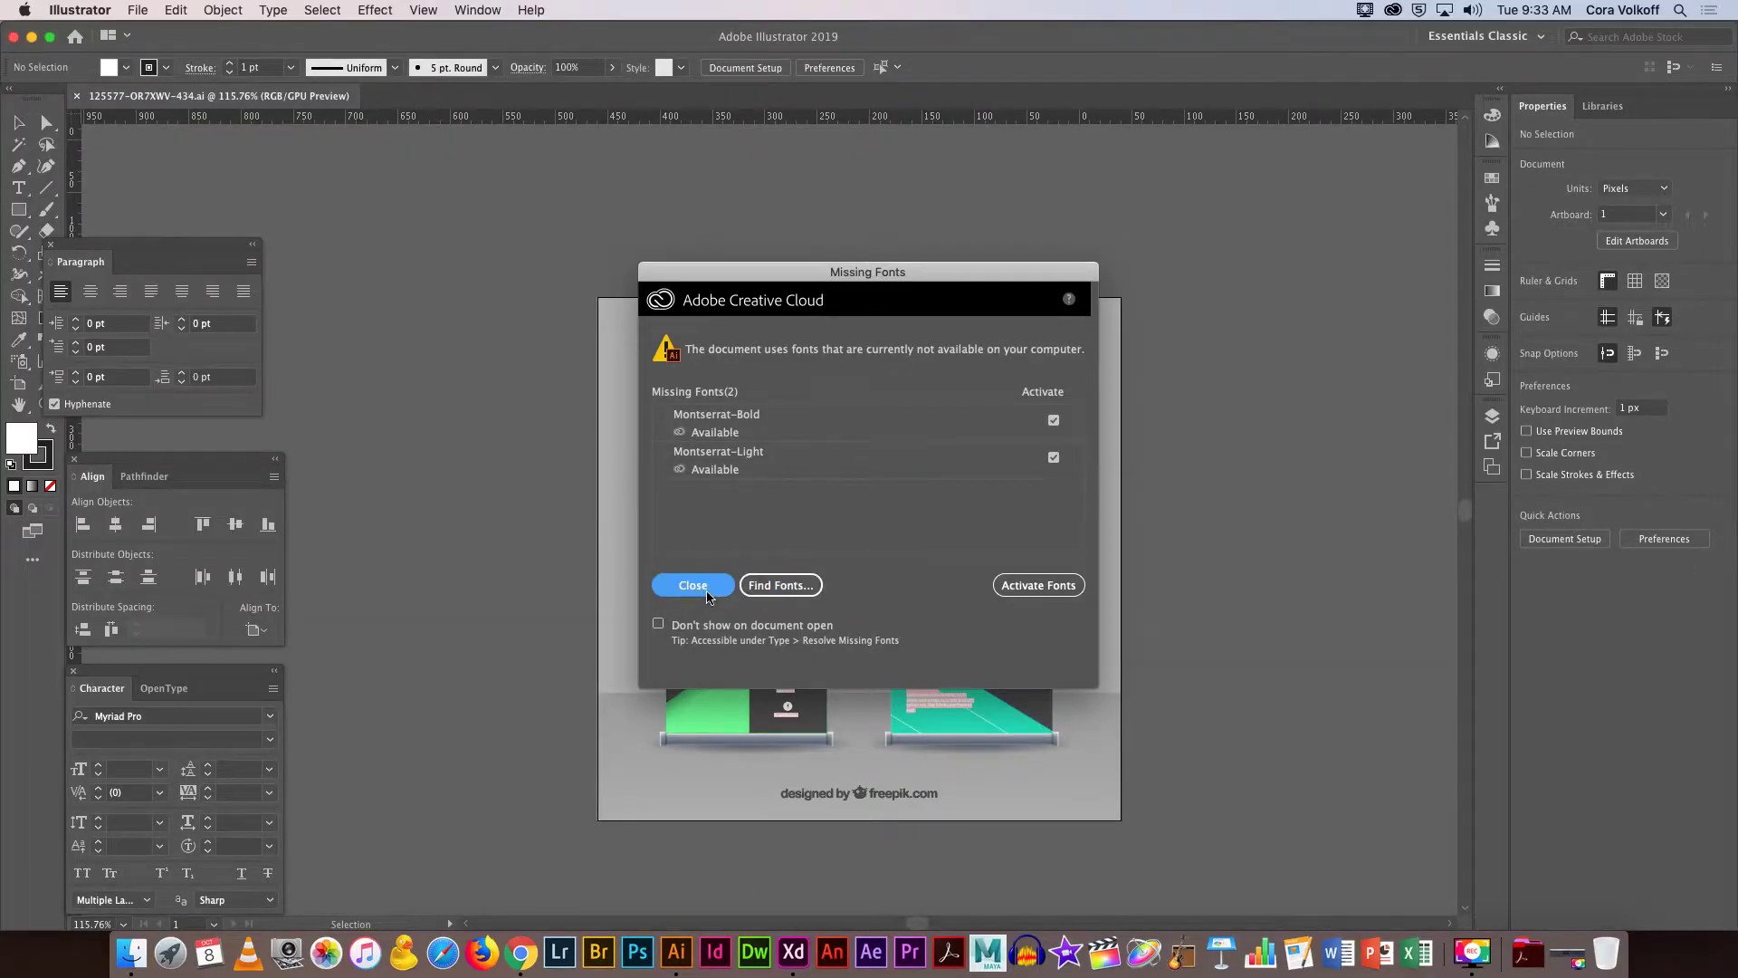
# Try sampling the first banner's blue with the Eyedropper while all artwork is selected, and undo the recolouring.
pyautogui.press('super+a')
pyautogui.click(18, 339)
pyautogui.click(704, 376)
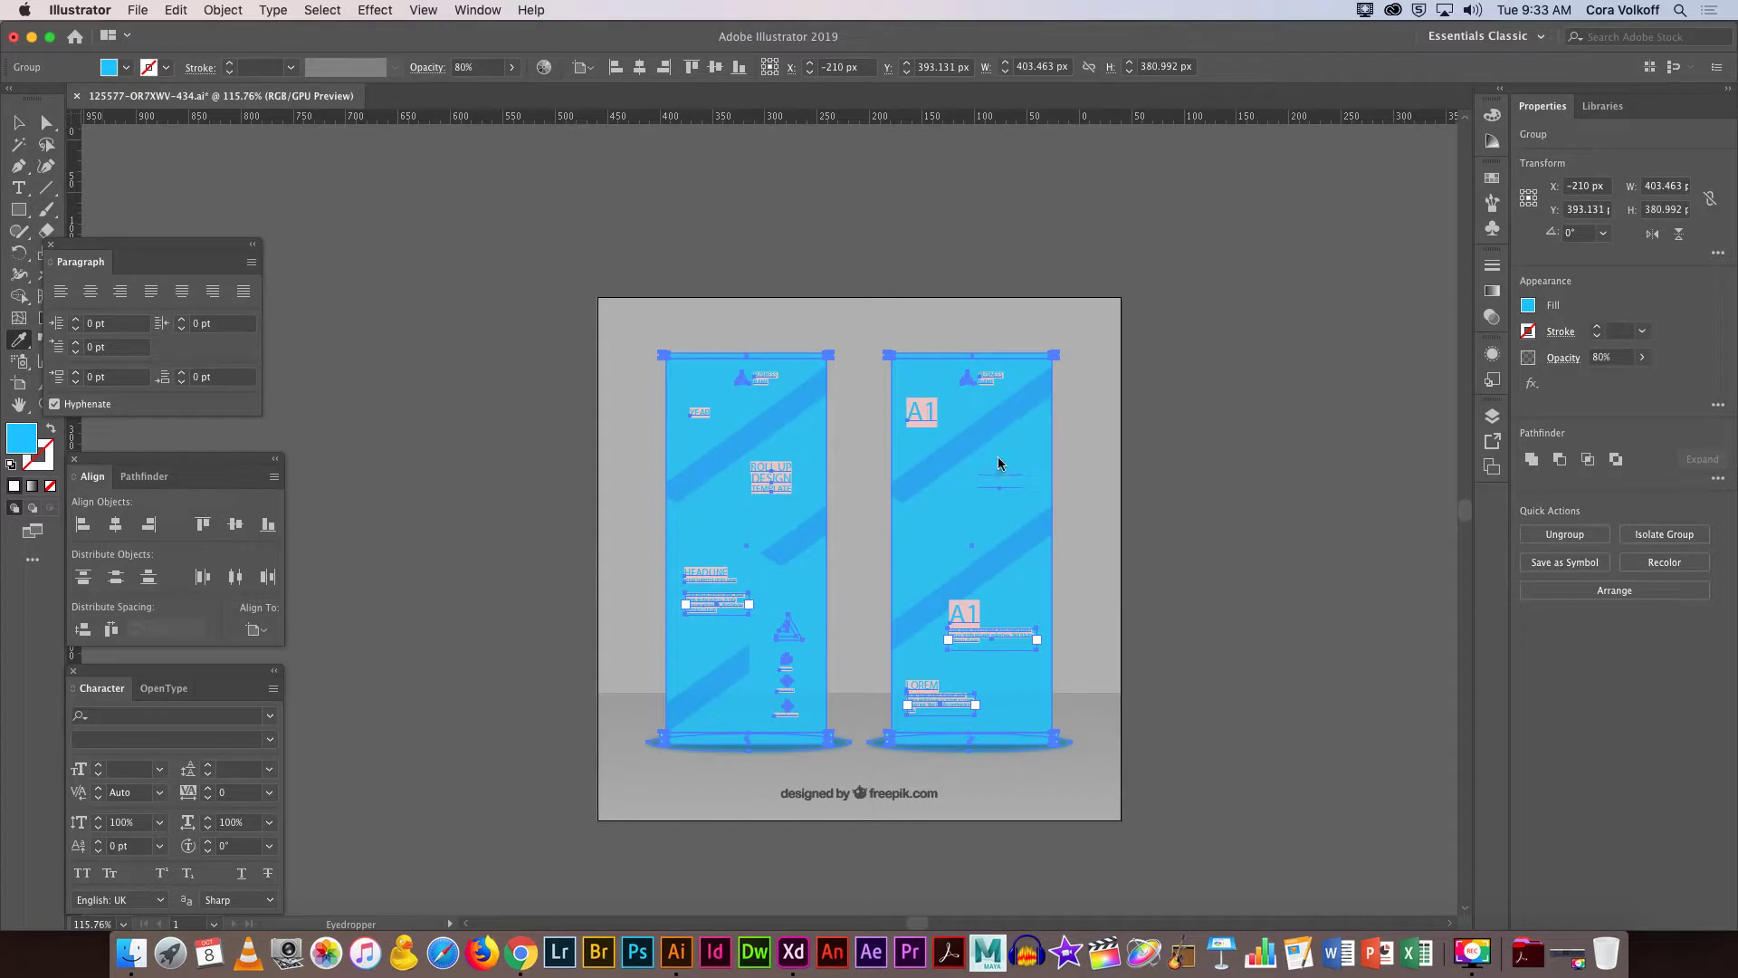
pyautogui.press('v')
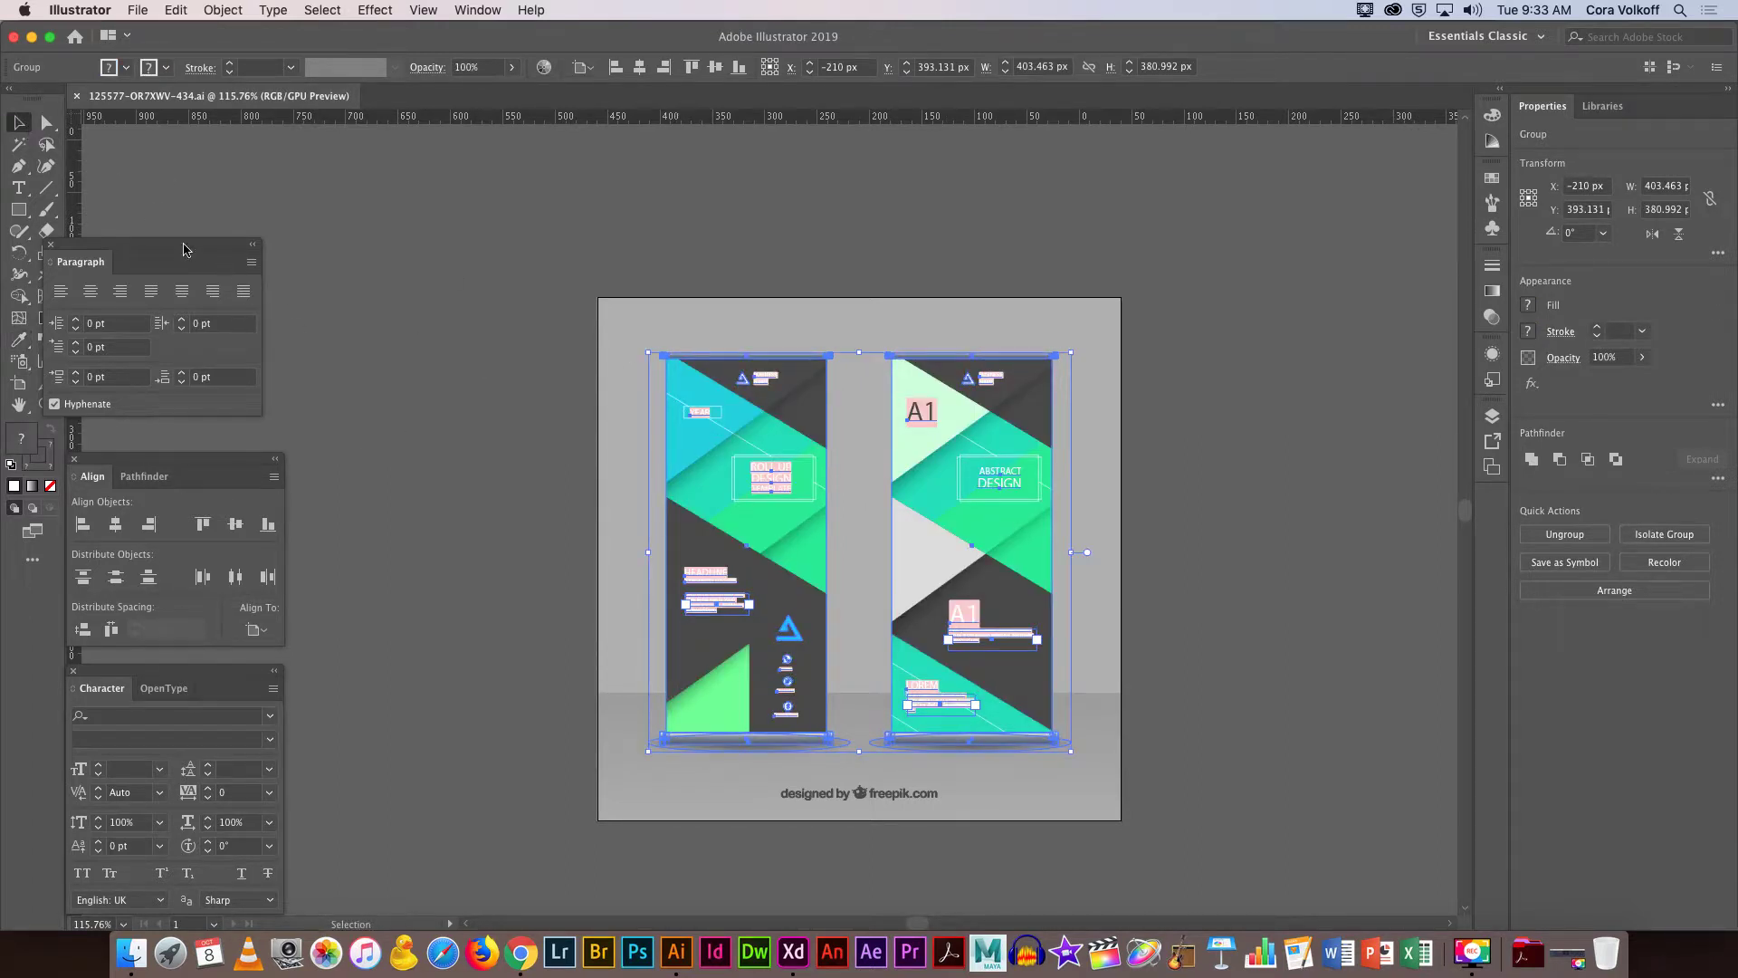
# Isolate the first banner's group and open the sampled blue fill in the Color Picker to get its hex code.
pyautogui.click(398, 258)
pyautogui.click(684, 379)
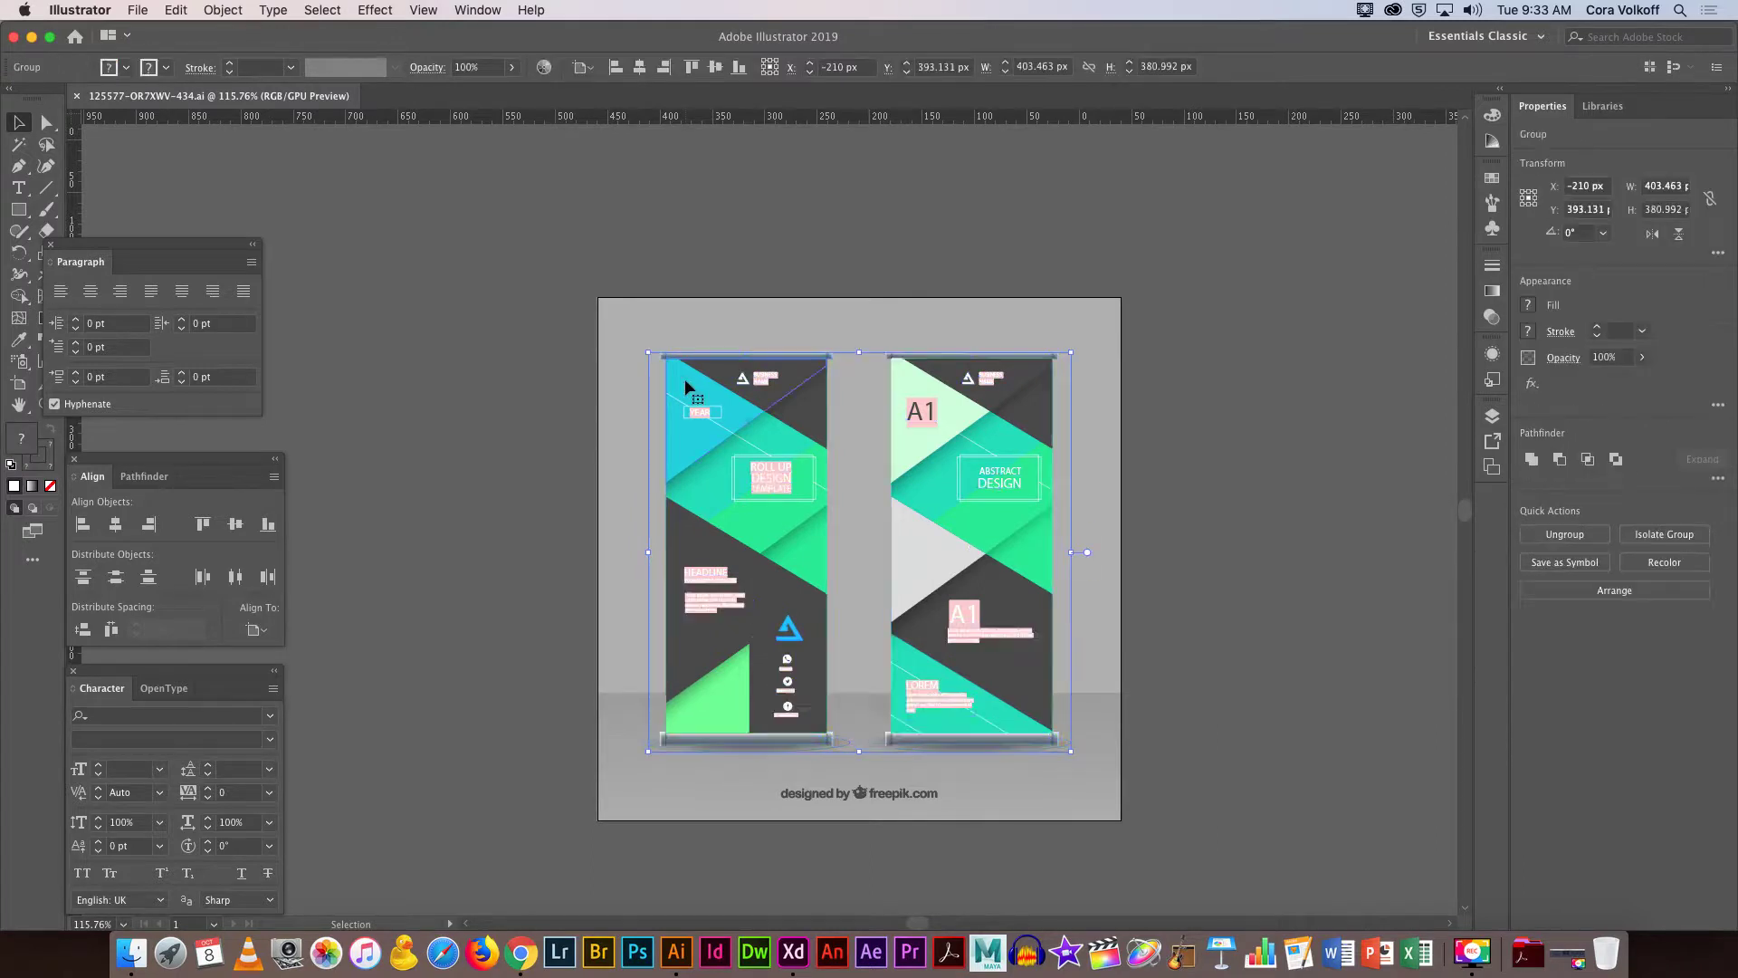
pyautogui.doubleClick(685, 378)
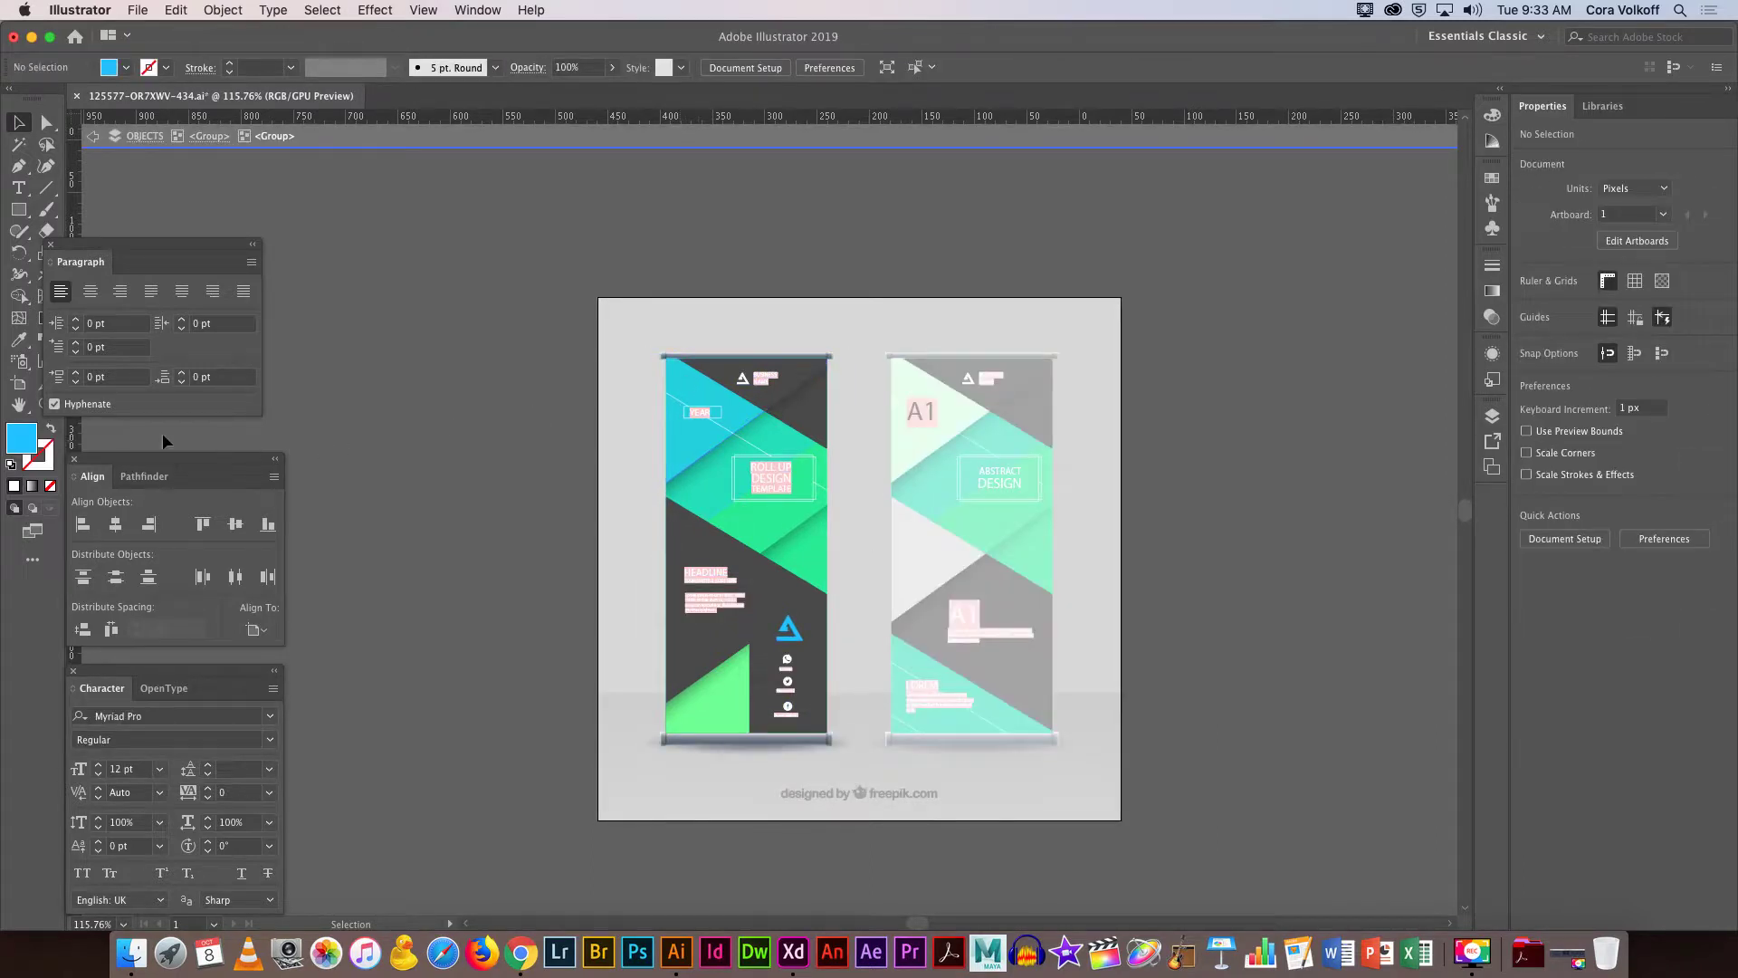
pyautogui.doubleClick(22, 440)
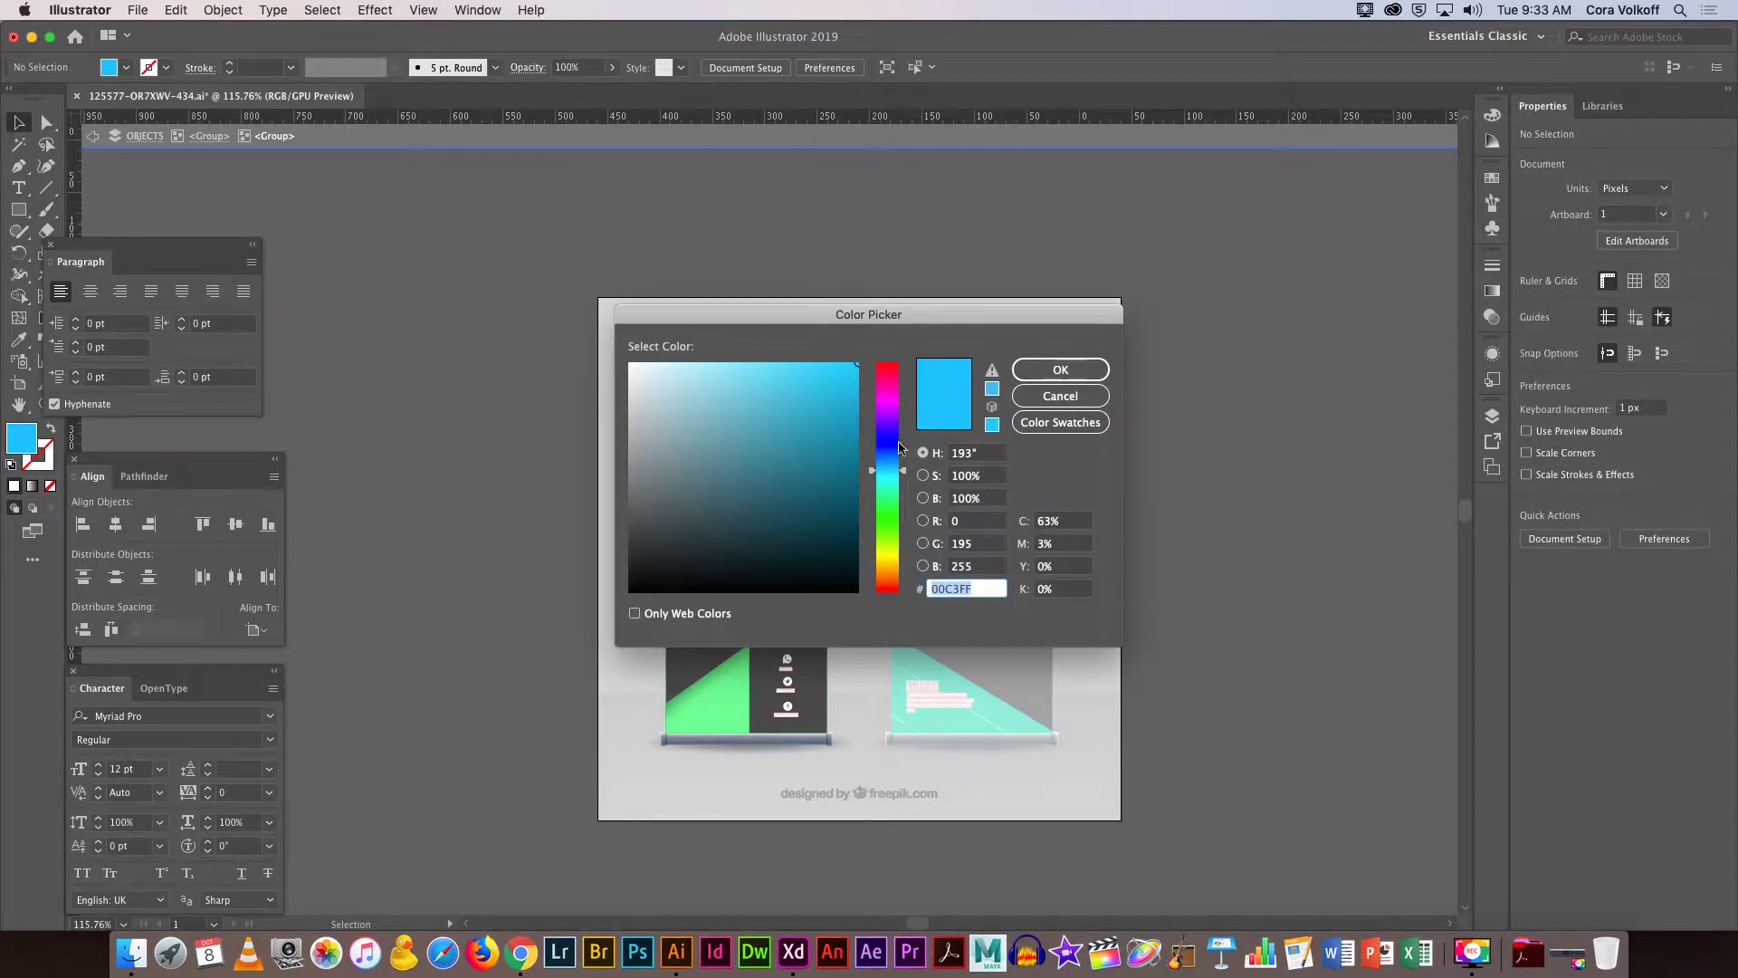
pyautogui.moveTo(845, 317); pyautogui.dragTo(794, 33)
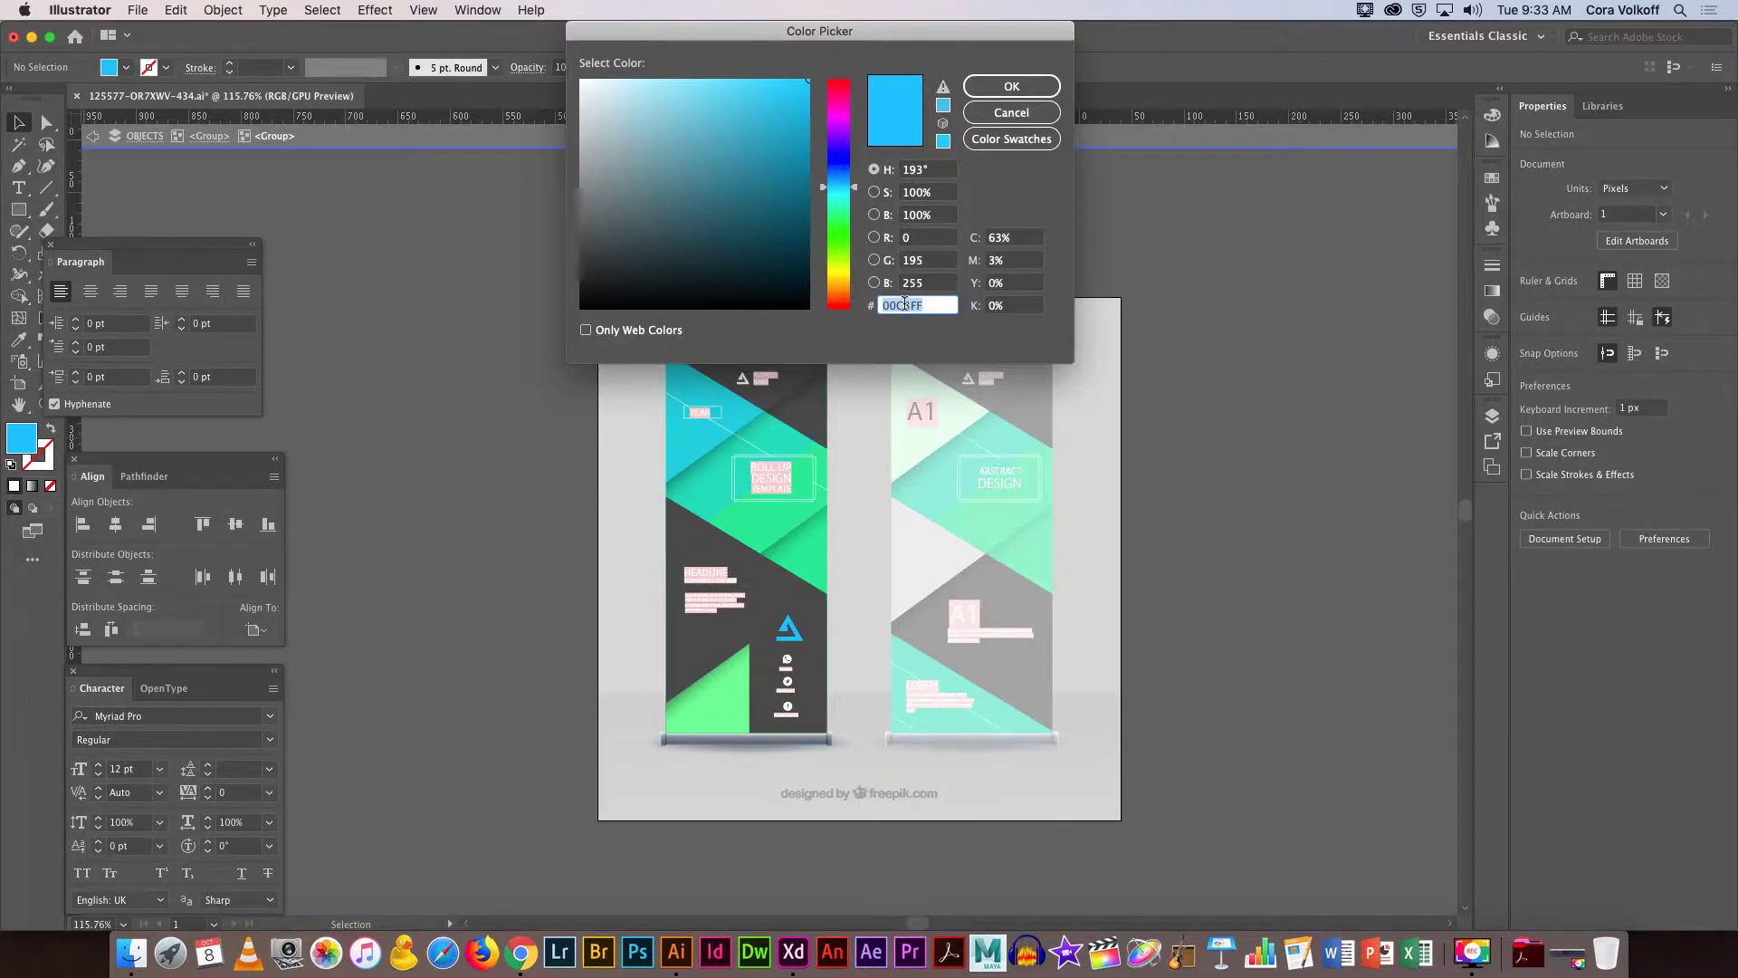
# Switch to Chrome and add the hex code "#00C3FF" on a new line under COLORS.
pyautogui.click(522, 952)
pyautogui.write('00C3FF')
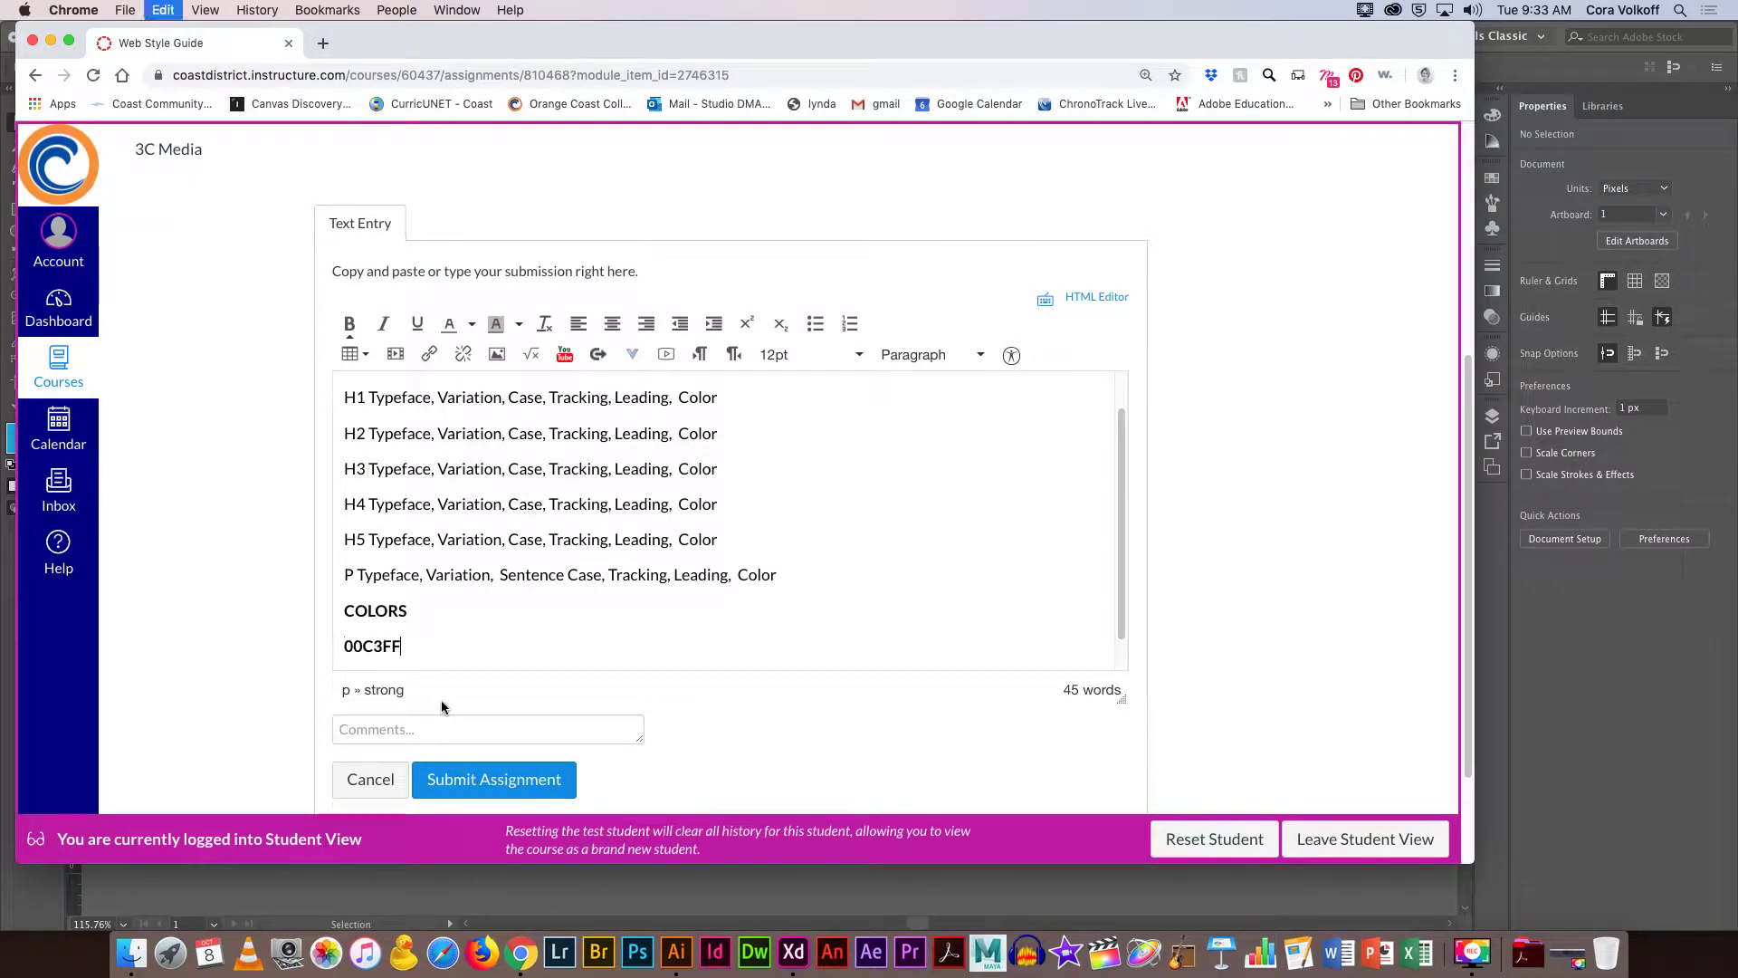
pyautogui.click(343, 654)
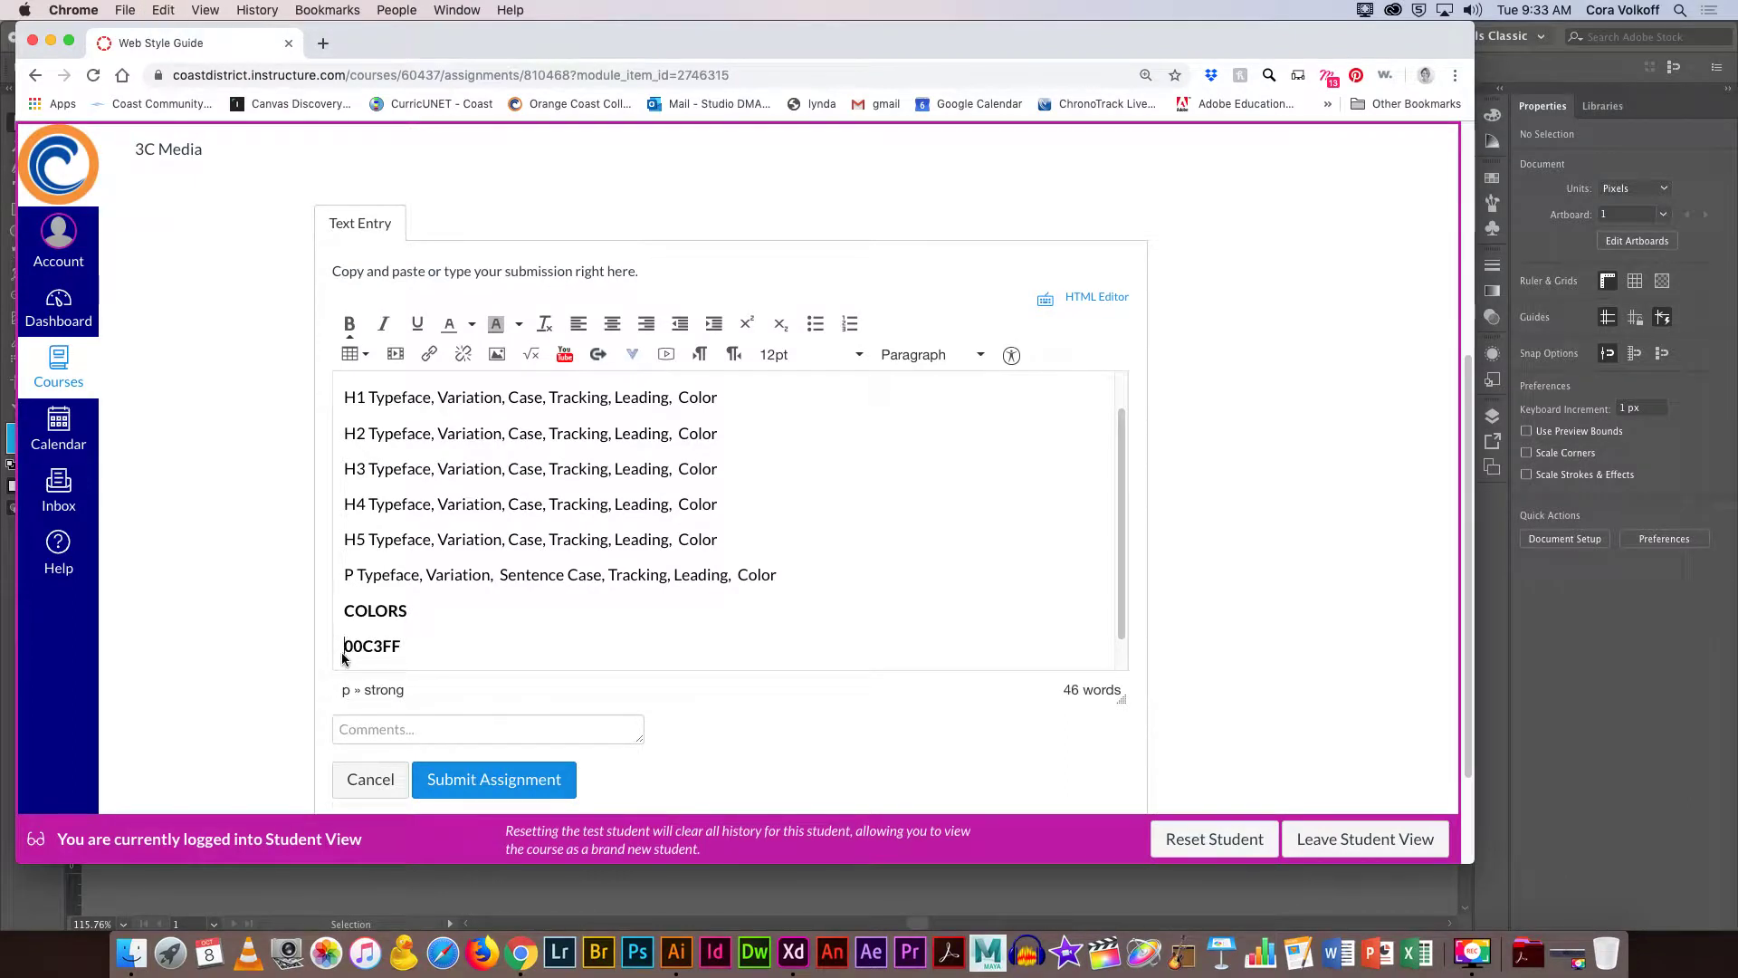
pyautogui.write('#')
pyautogui.click(426, 646)
pyautogui.press('Return')
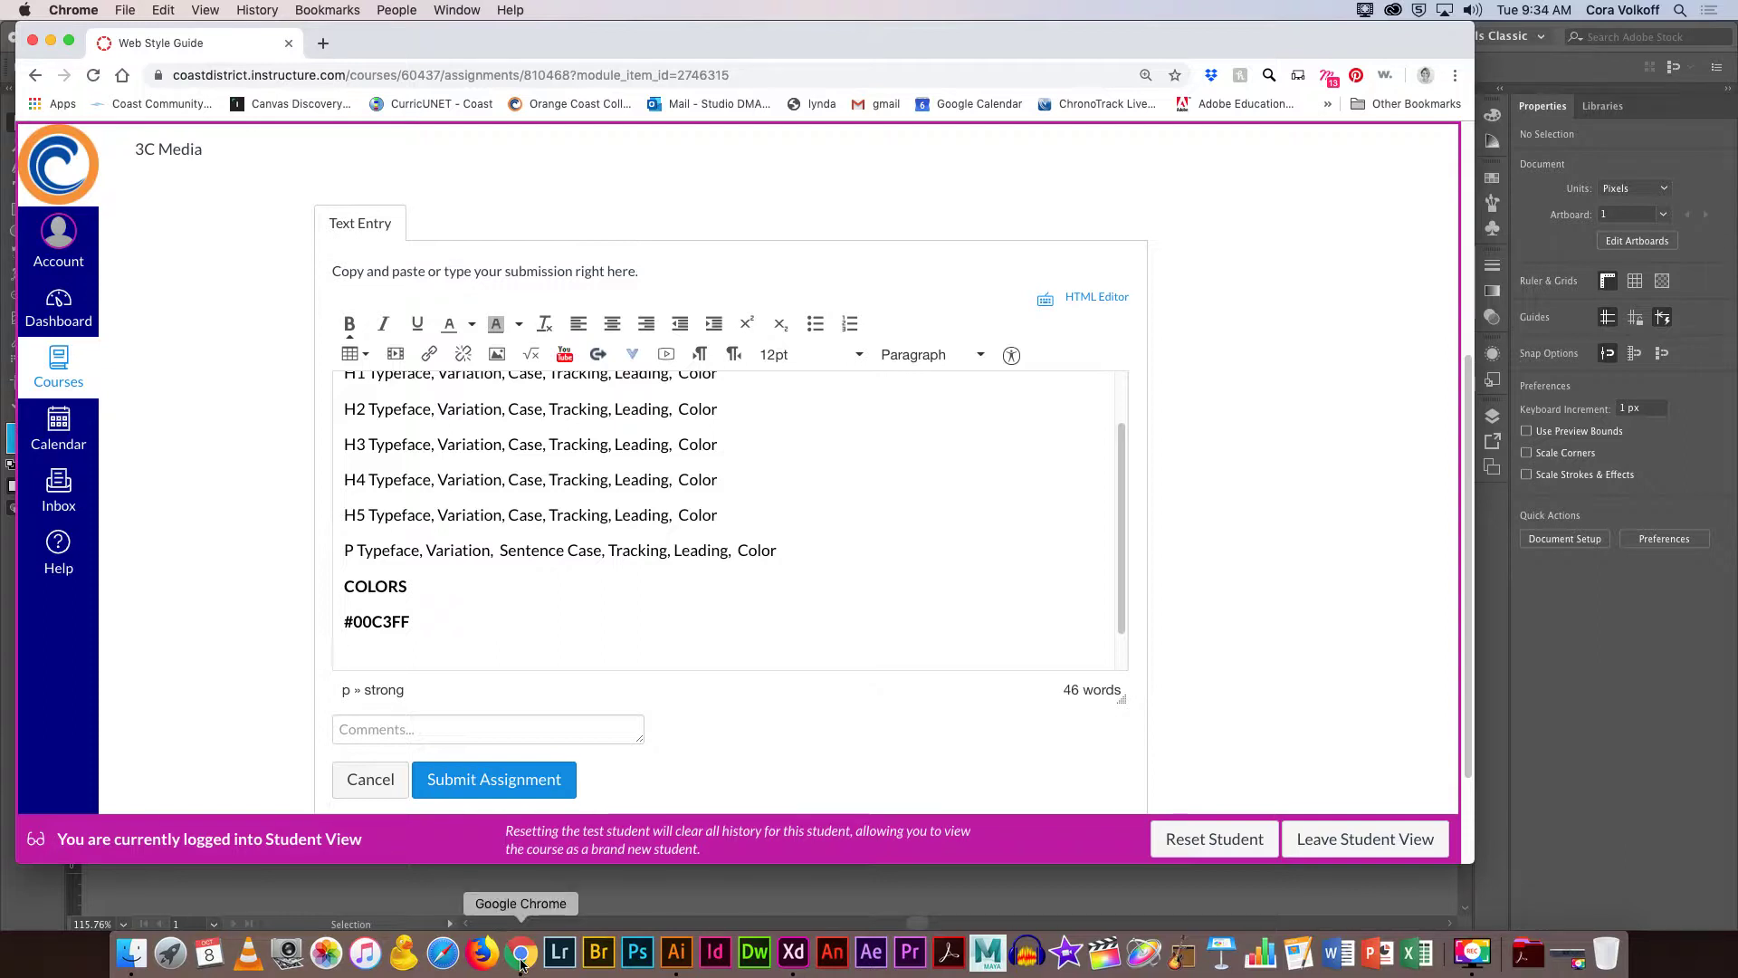
# Minimize the Chrome window and cancel the Color Picker in Illustrator.
pyautogui.click(50, 41)
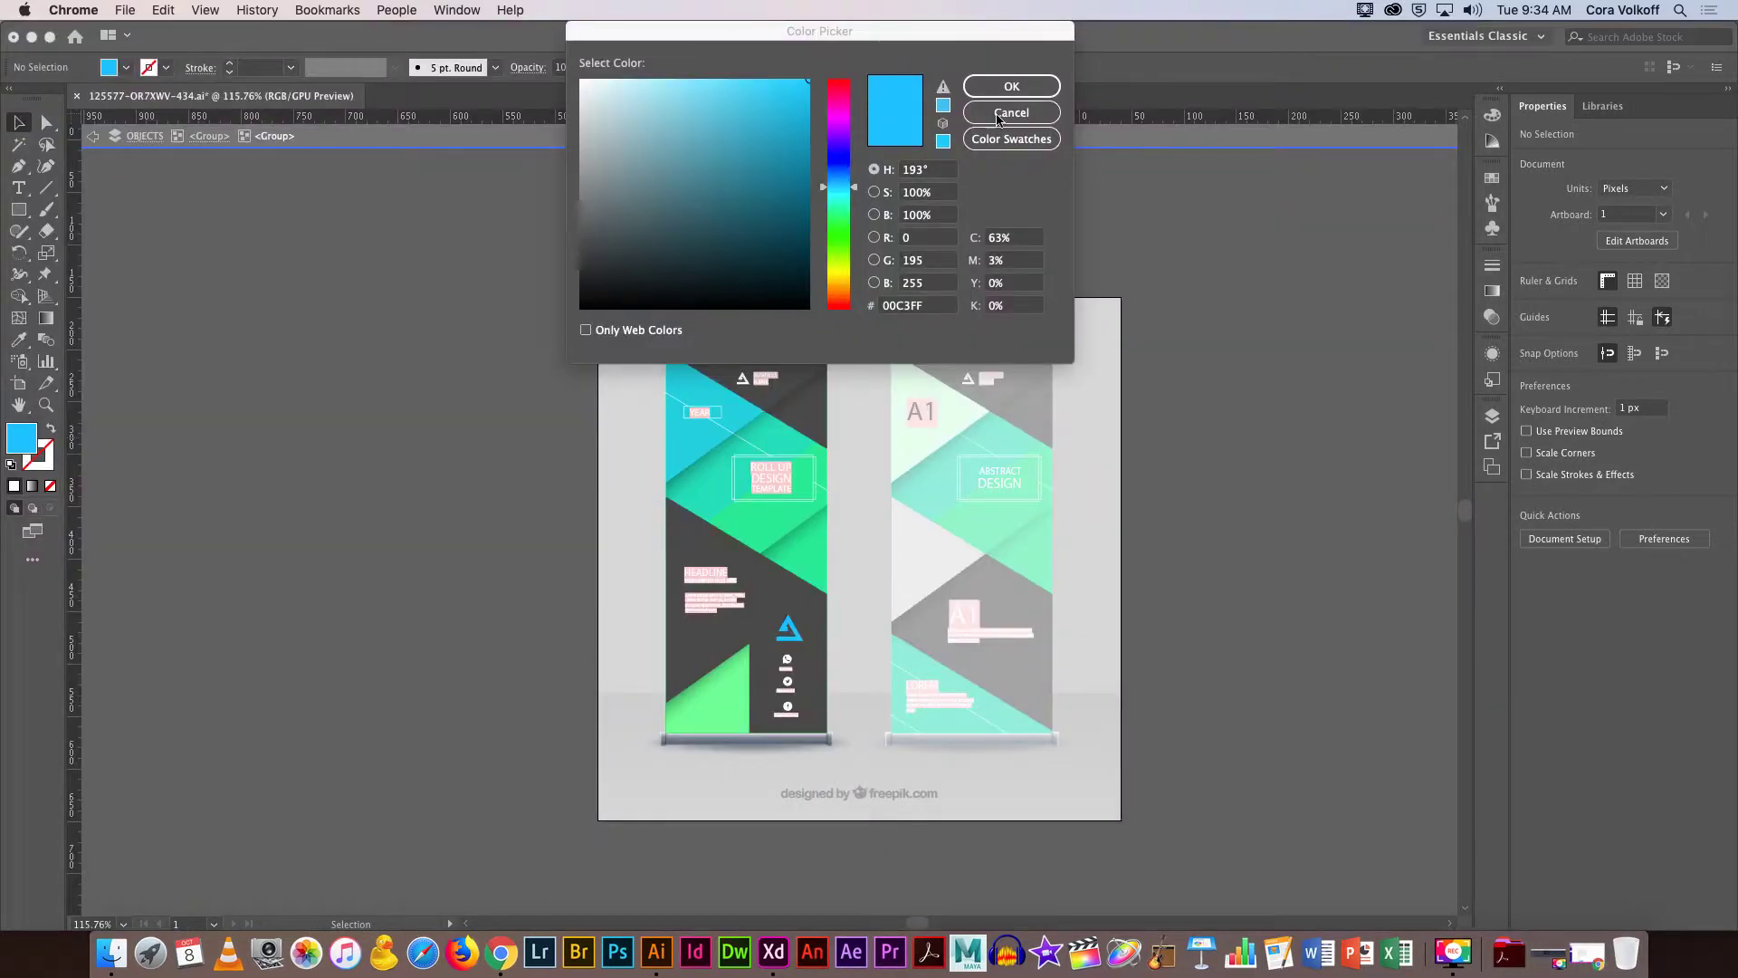
pyautogui.click(999, 117)
pyautogui.click(998, 114)
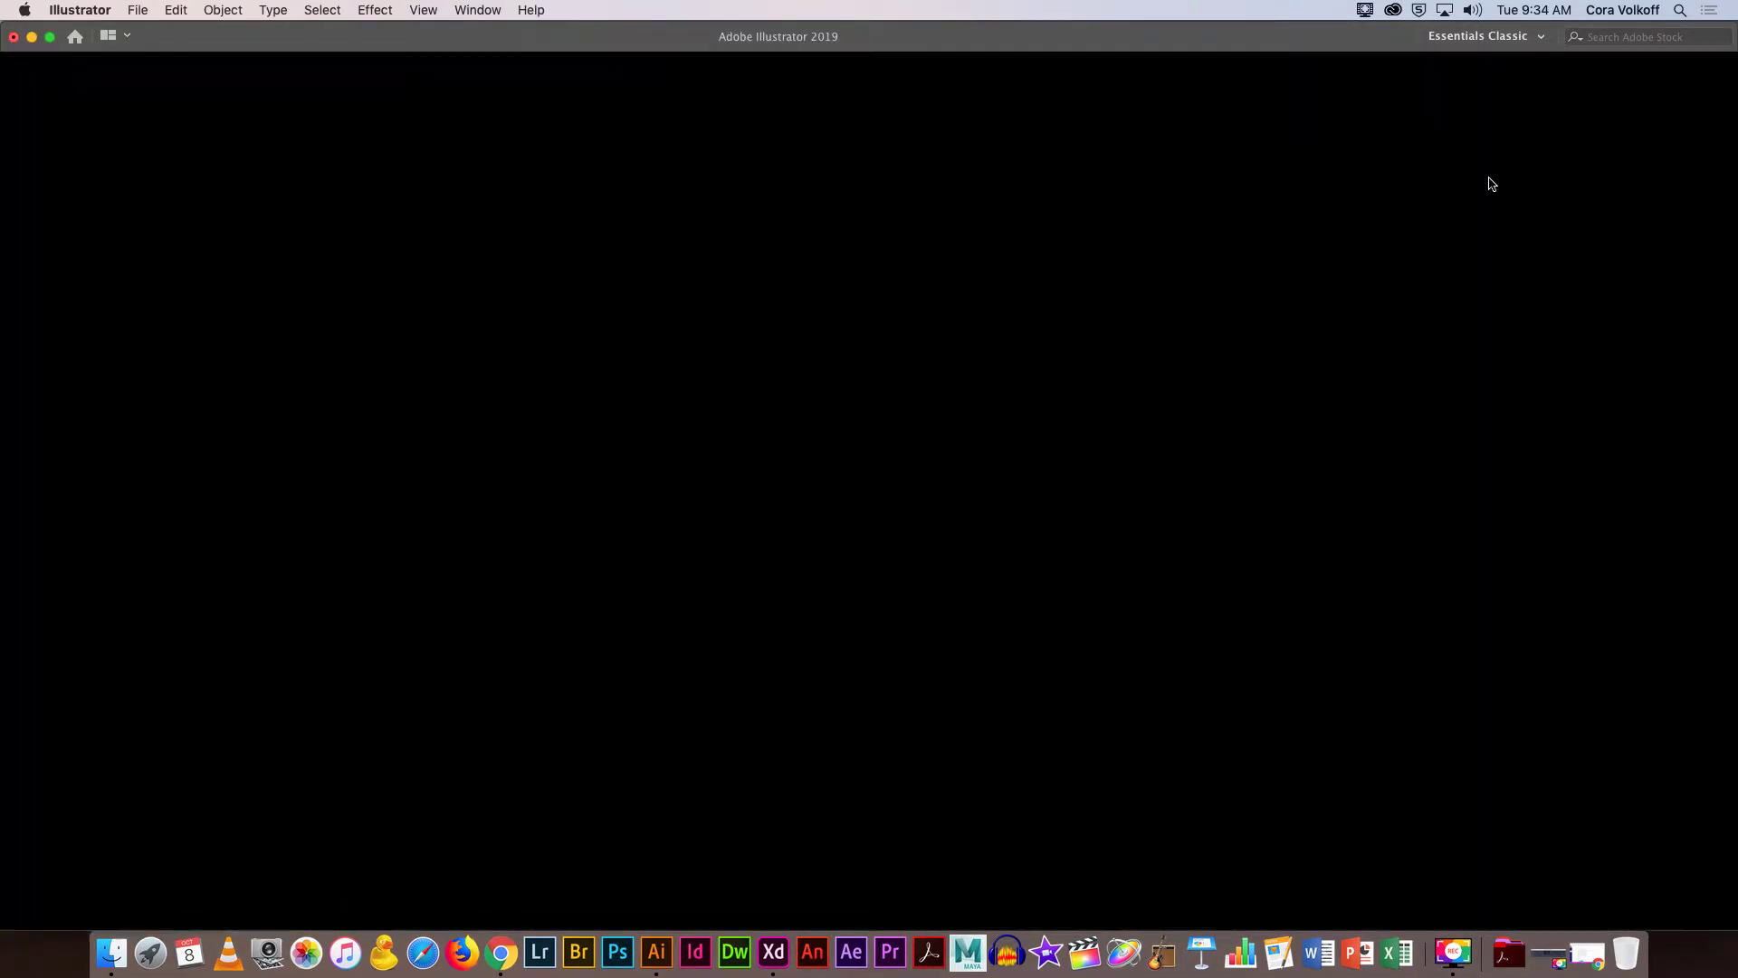
# Set the fill colour to black and open it in the Color Picker.
pyautogui.click(1492, 181)
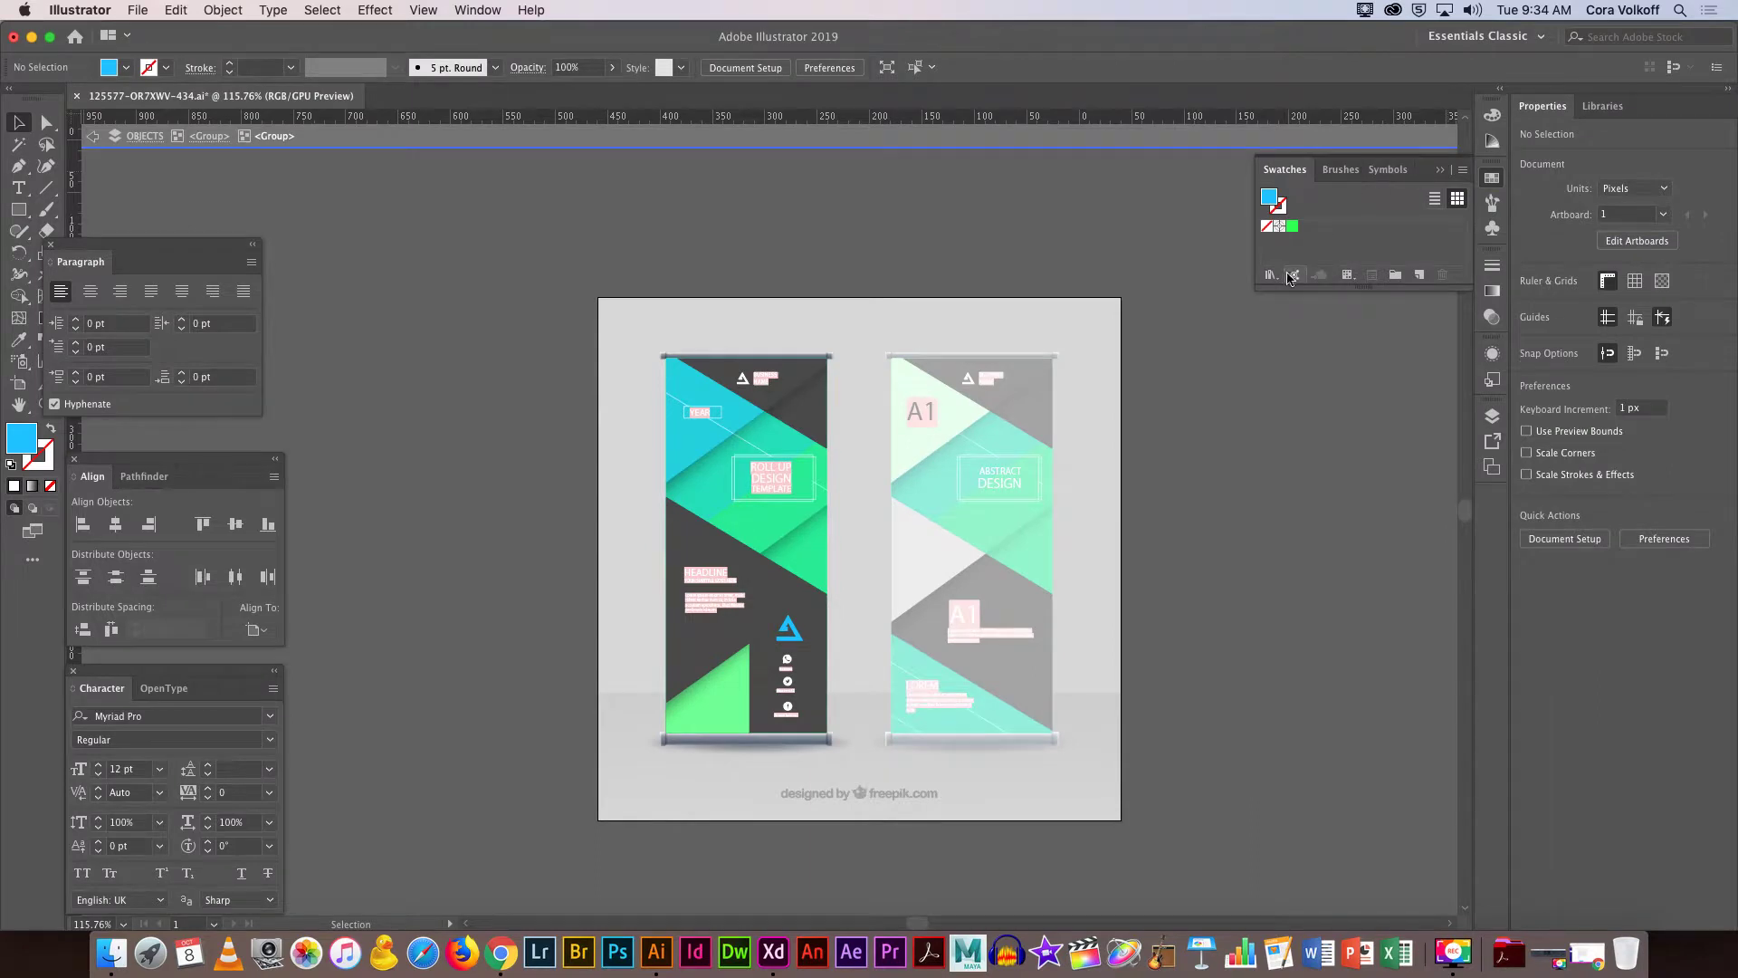
pyautogui.click(1495, 116)
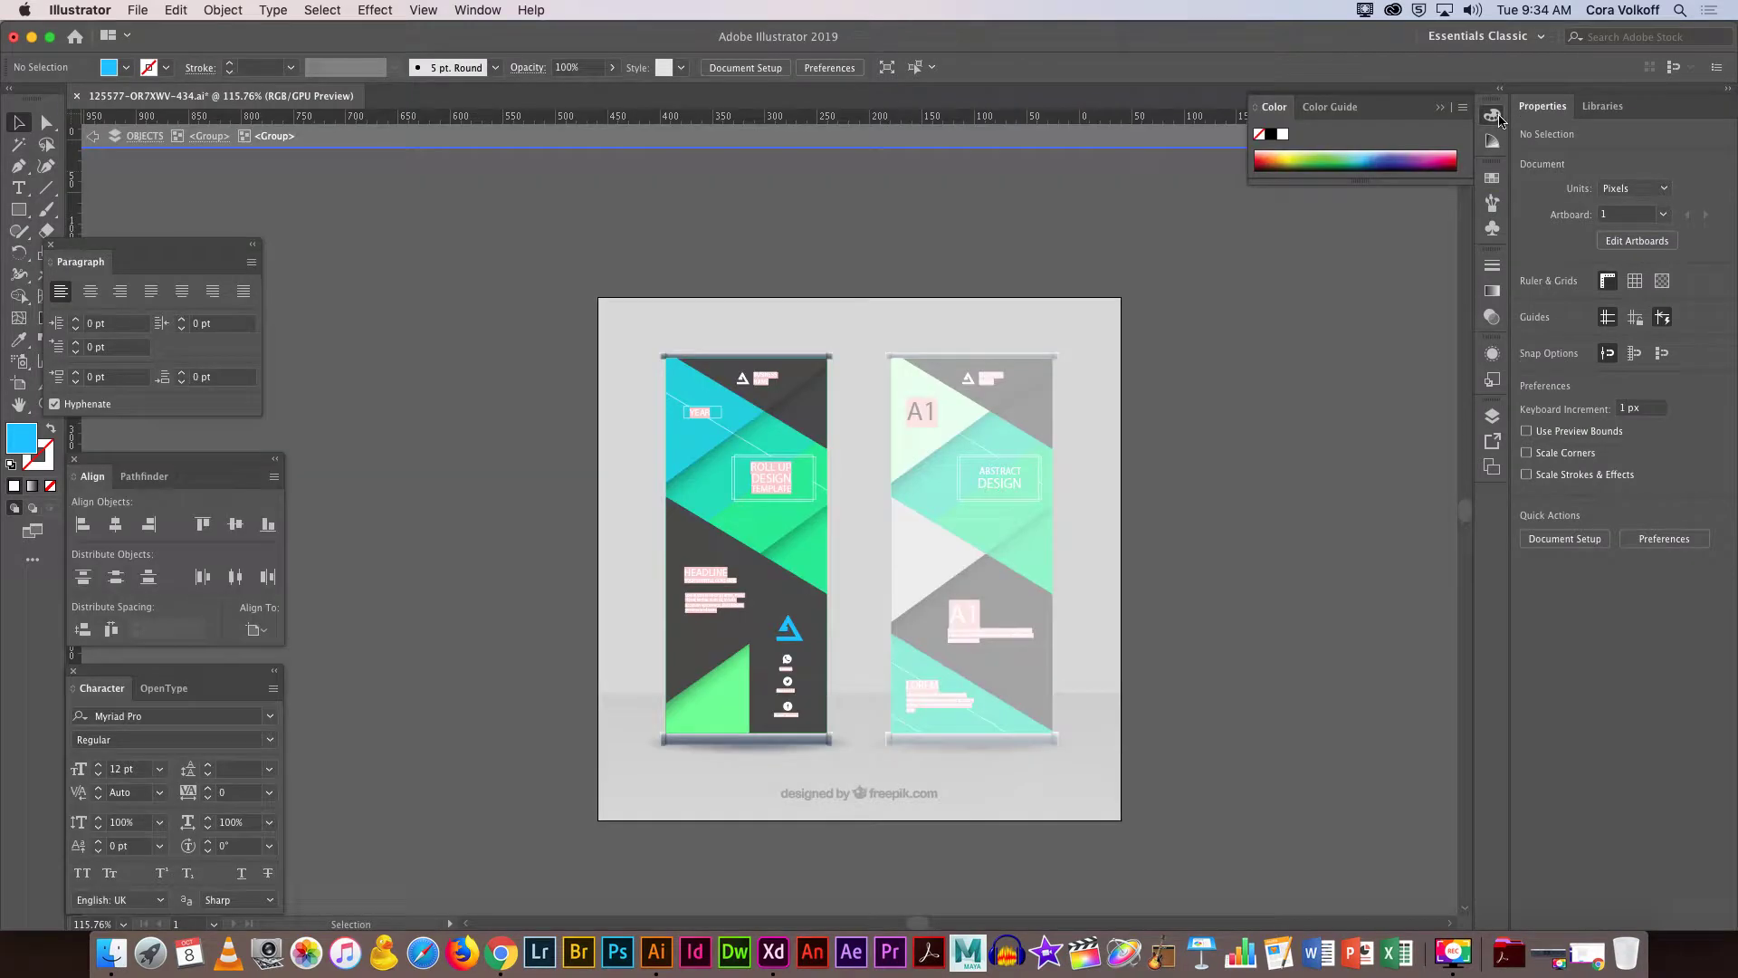
pyautogui.click(1272, 135)
pyautogui.doubleClick(22, 442)
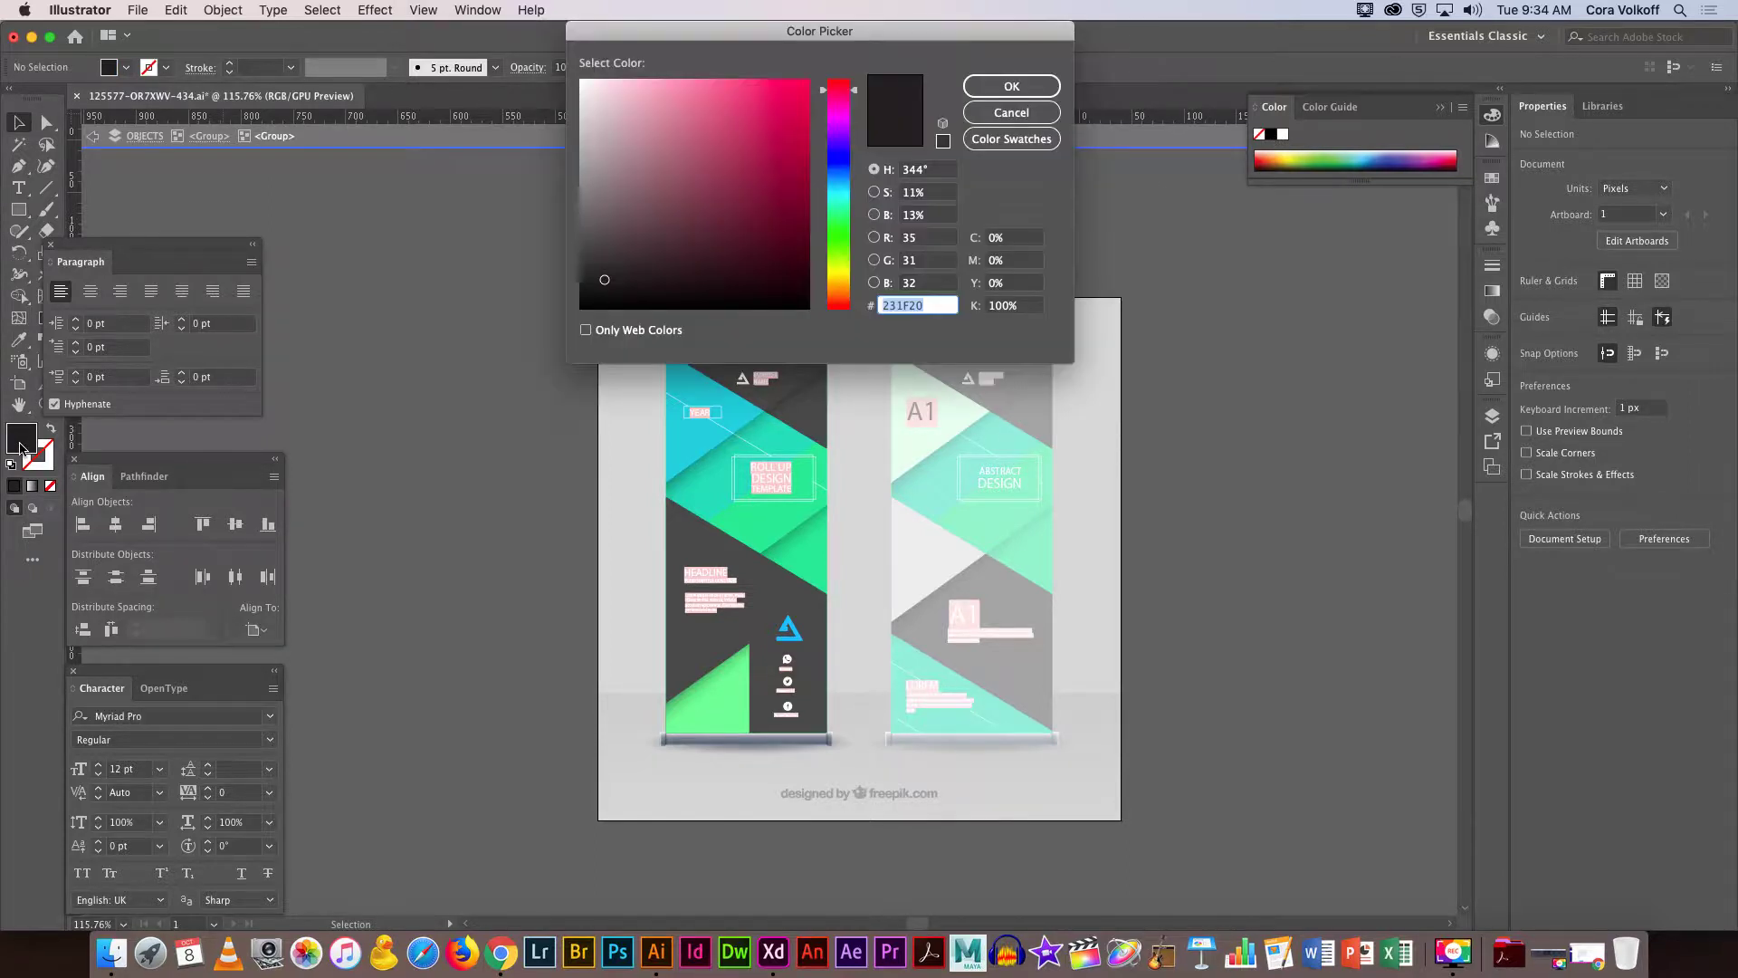
# Try black (K) values of 80% and 90% in the Color Picker to compare their hex codes.
pyautogui.click(1007, 306)
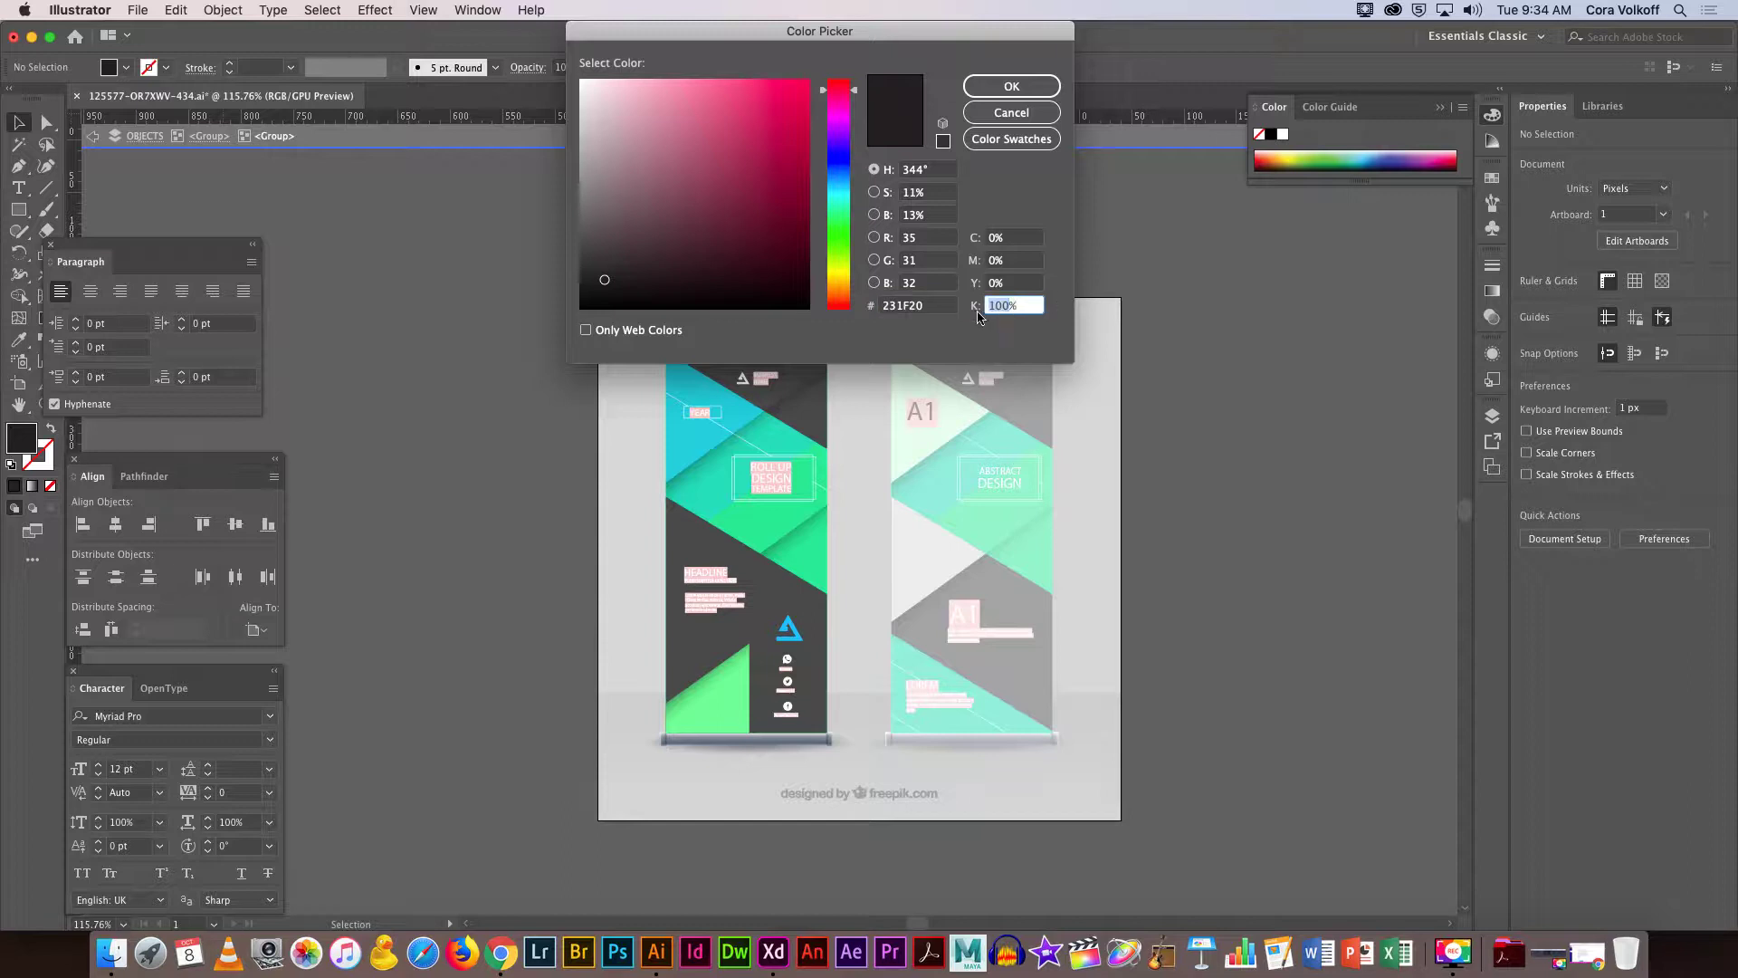
pyautogui.write('80')
pyautogui.click(944, 312)
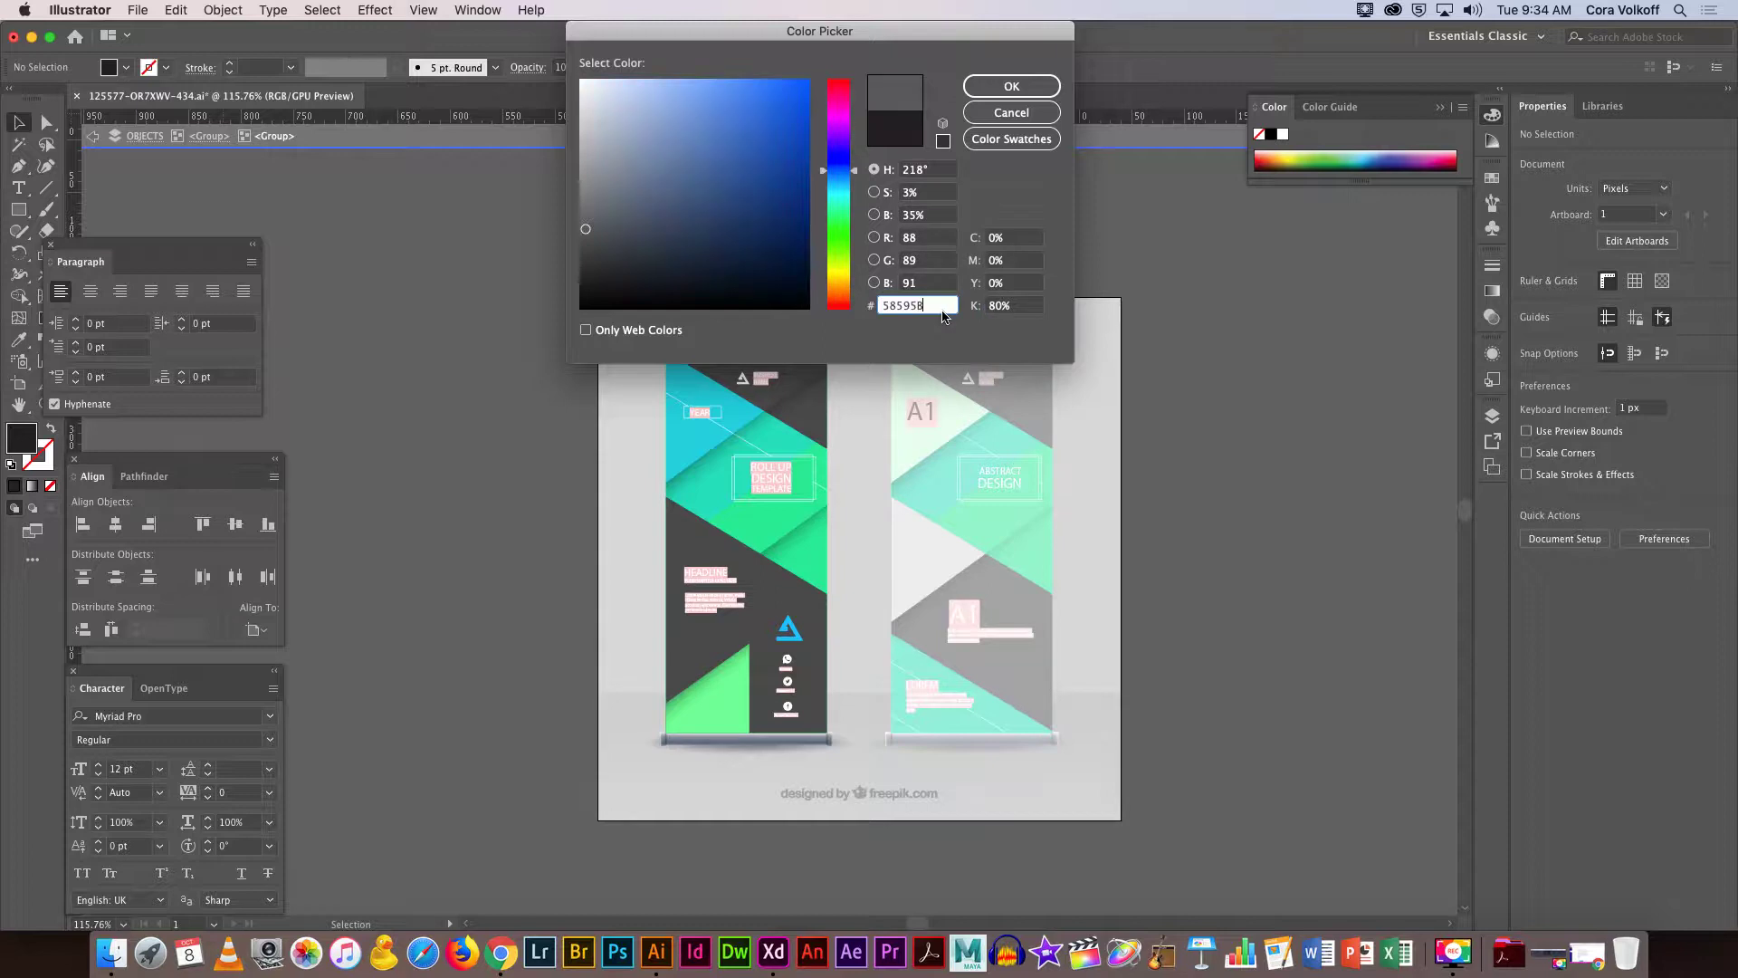
pyautogui.doubleClick(998, 306)
pyautogui.write('9')
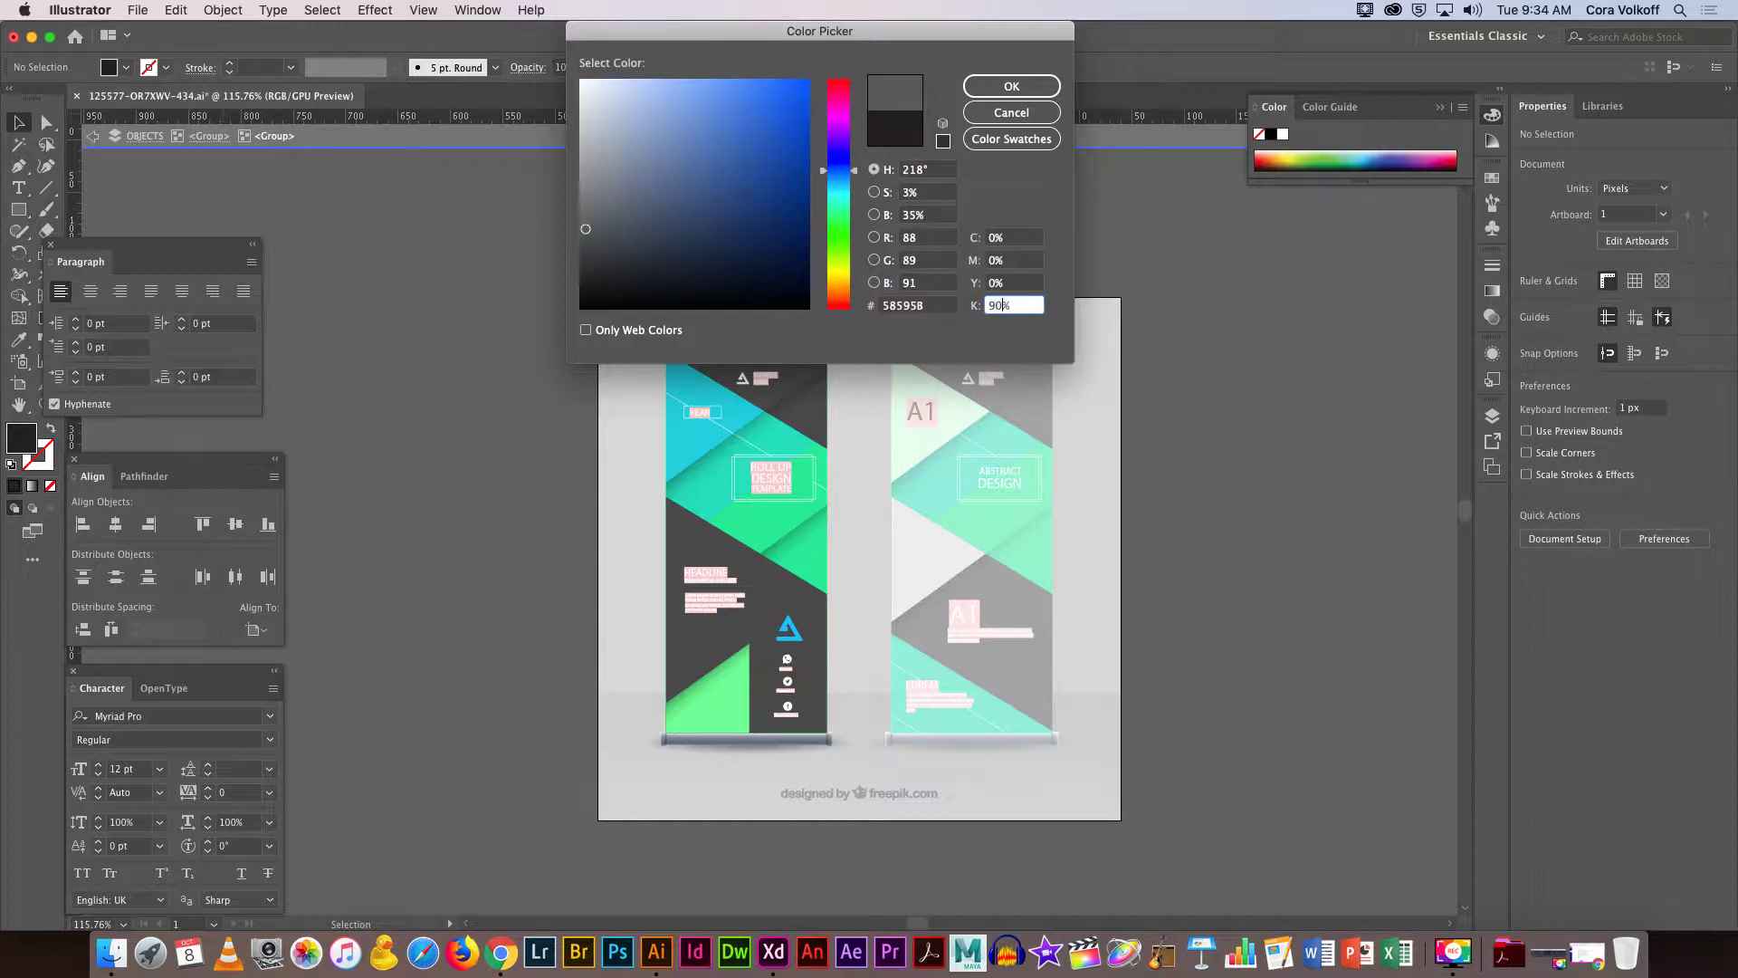
pyautogui.click(942, 312)
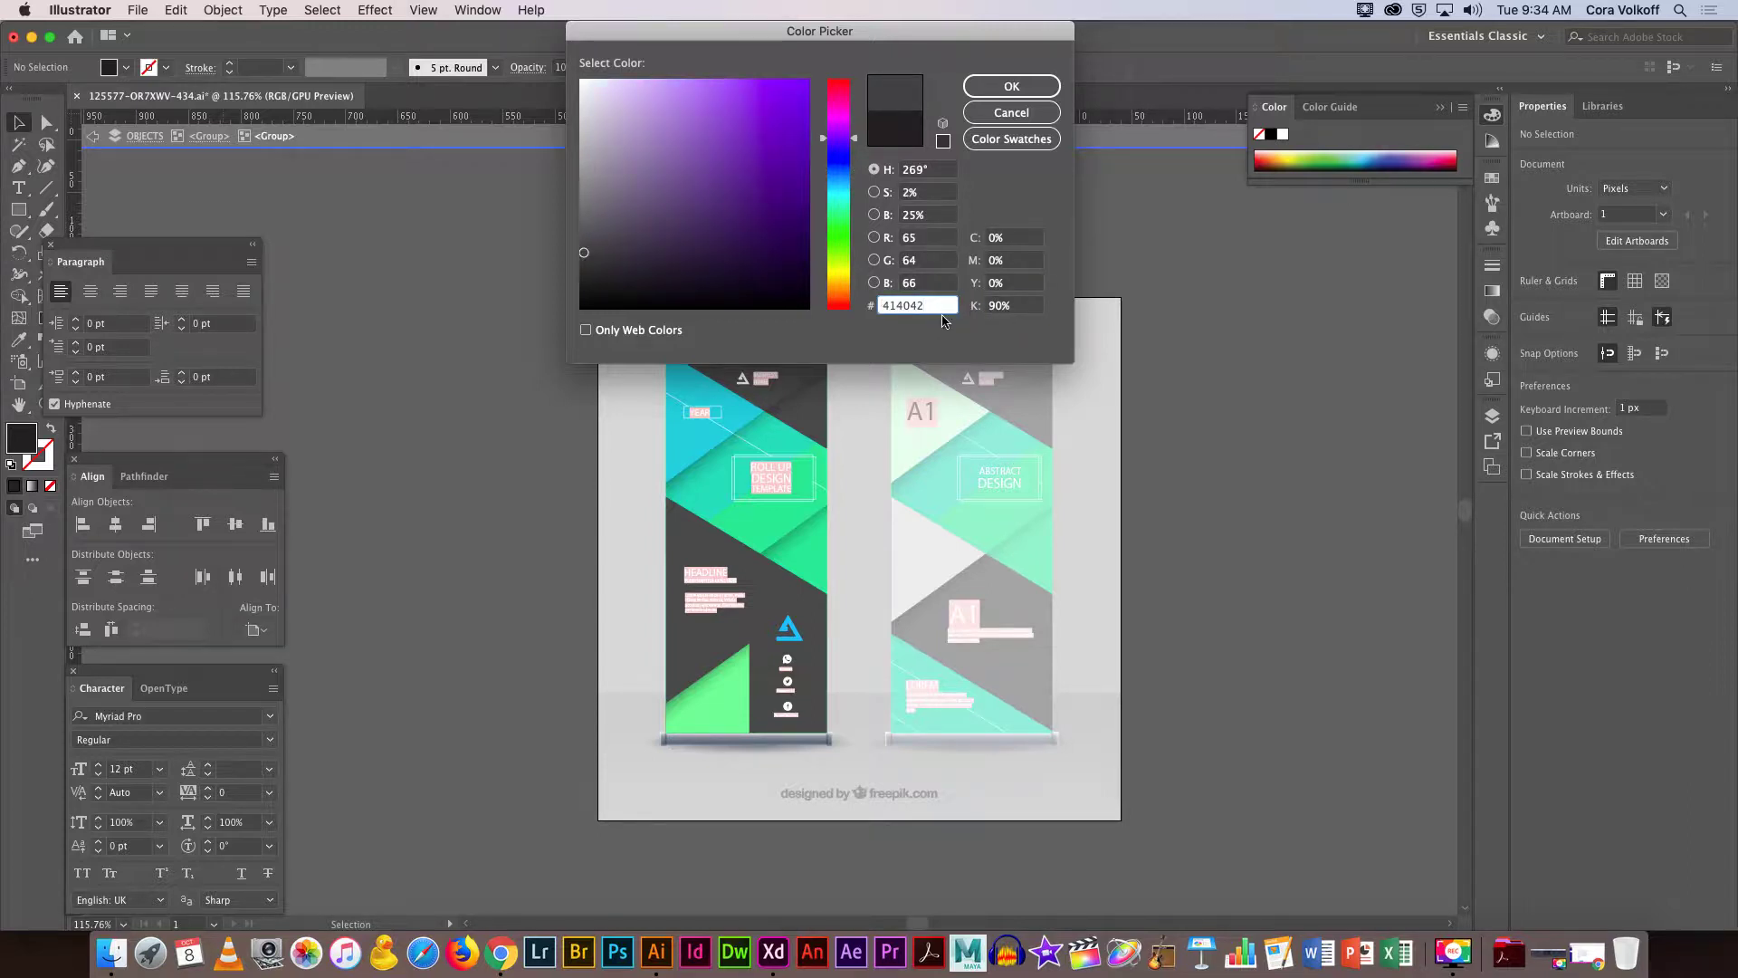
# Set the fill colour to hex 999999 and confirm it.
pyautogui.moveTo(925, 307); pyautogui.dragTo(874, 316)
pyautogui.write('999999')
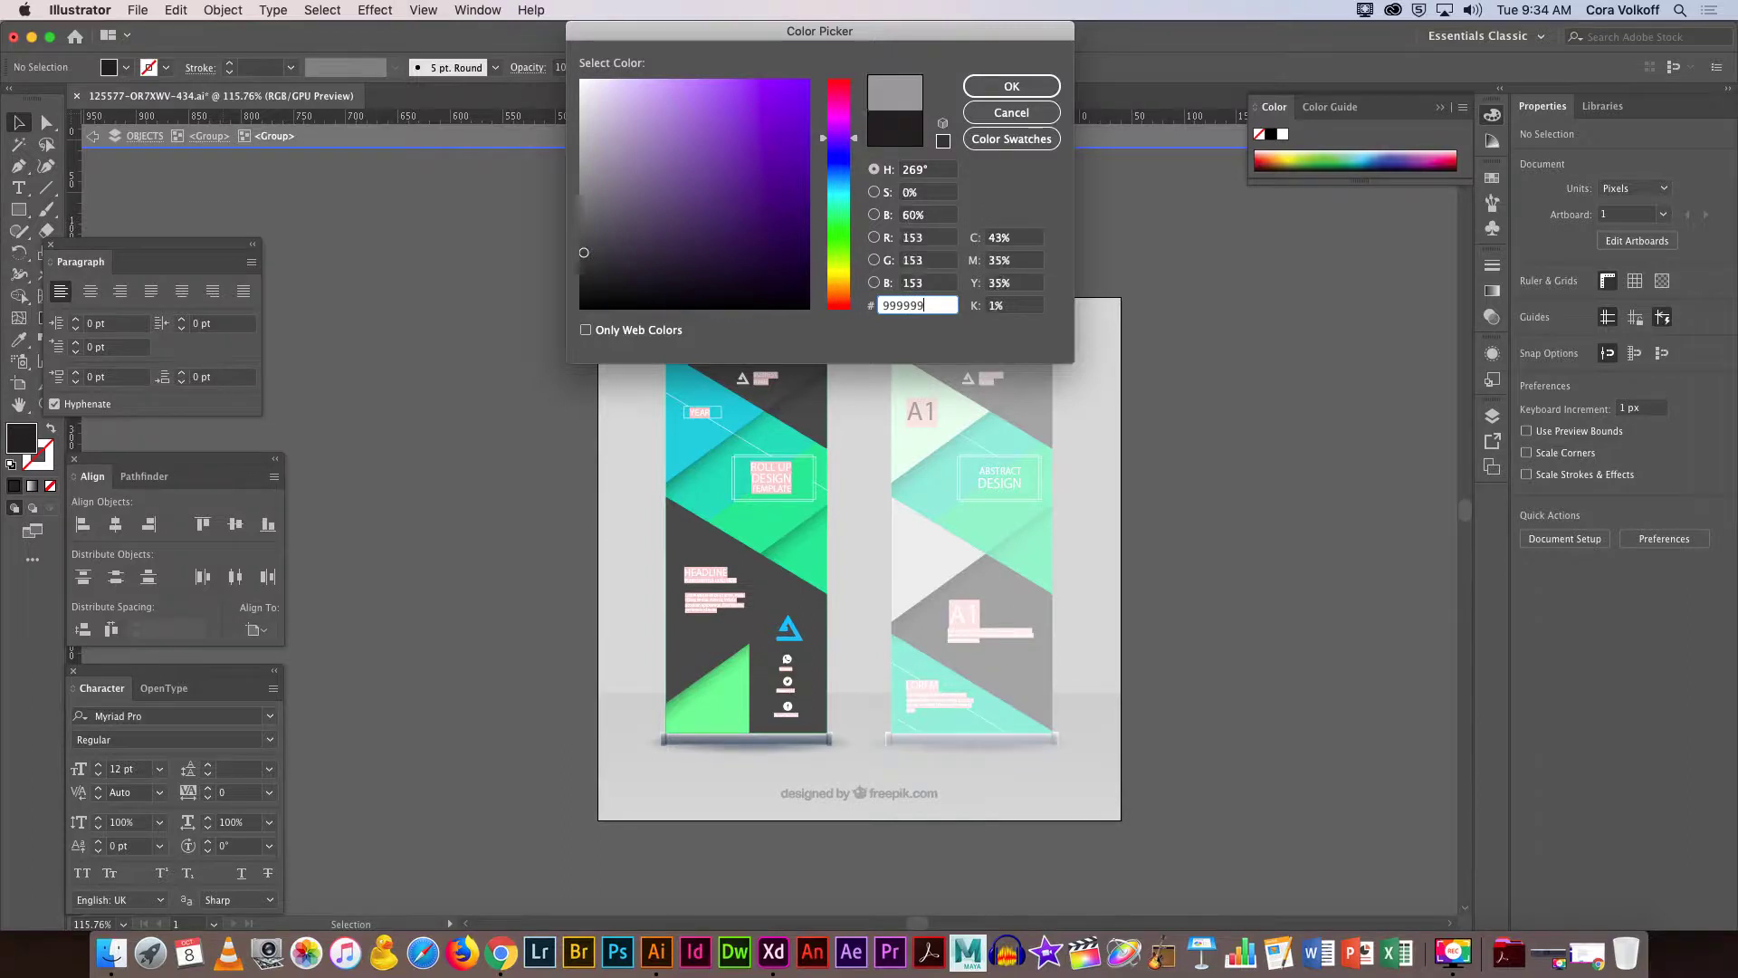
pyautogui.press('Return')
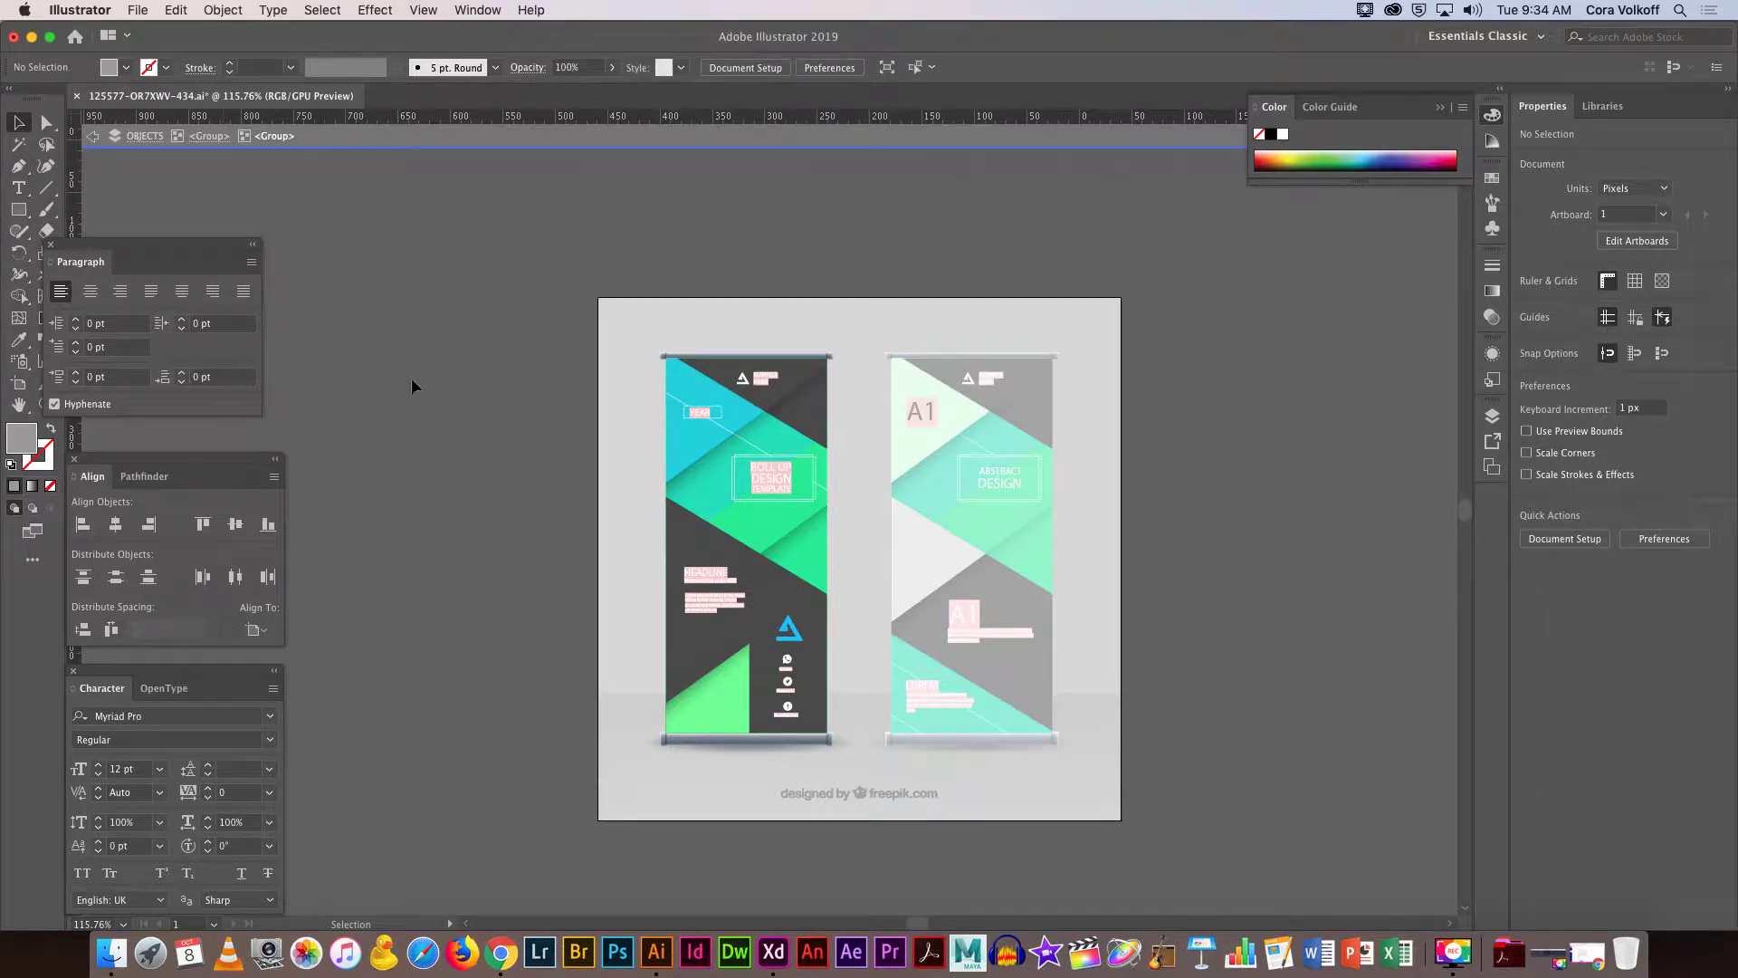
# Change the fill colour to hex 333333 in the Color Picker, inspect its CMYK values and copy the hex code.
pyautogui.doubleClick(18, 436)
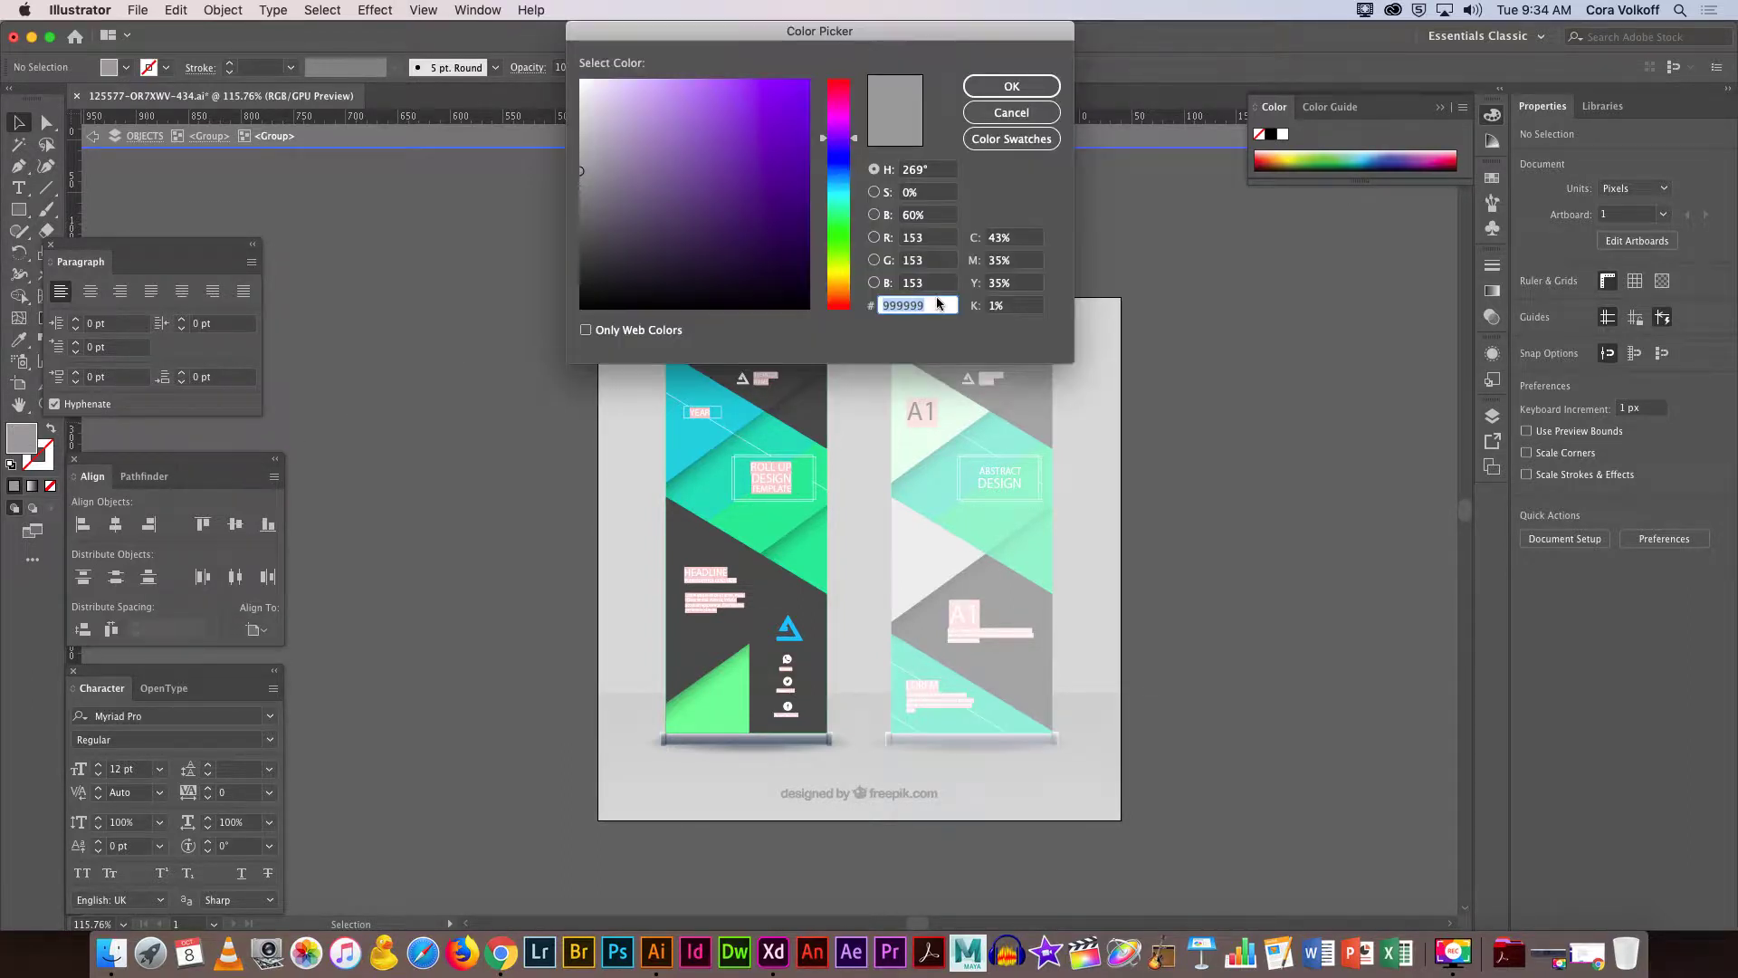
pyautogui.write('333333')
pyautogui.click(1009, 239)
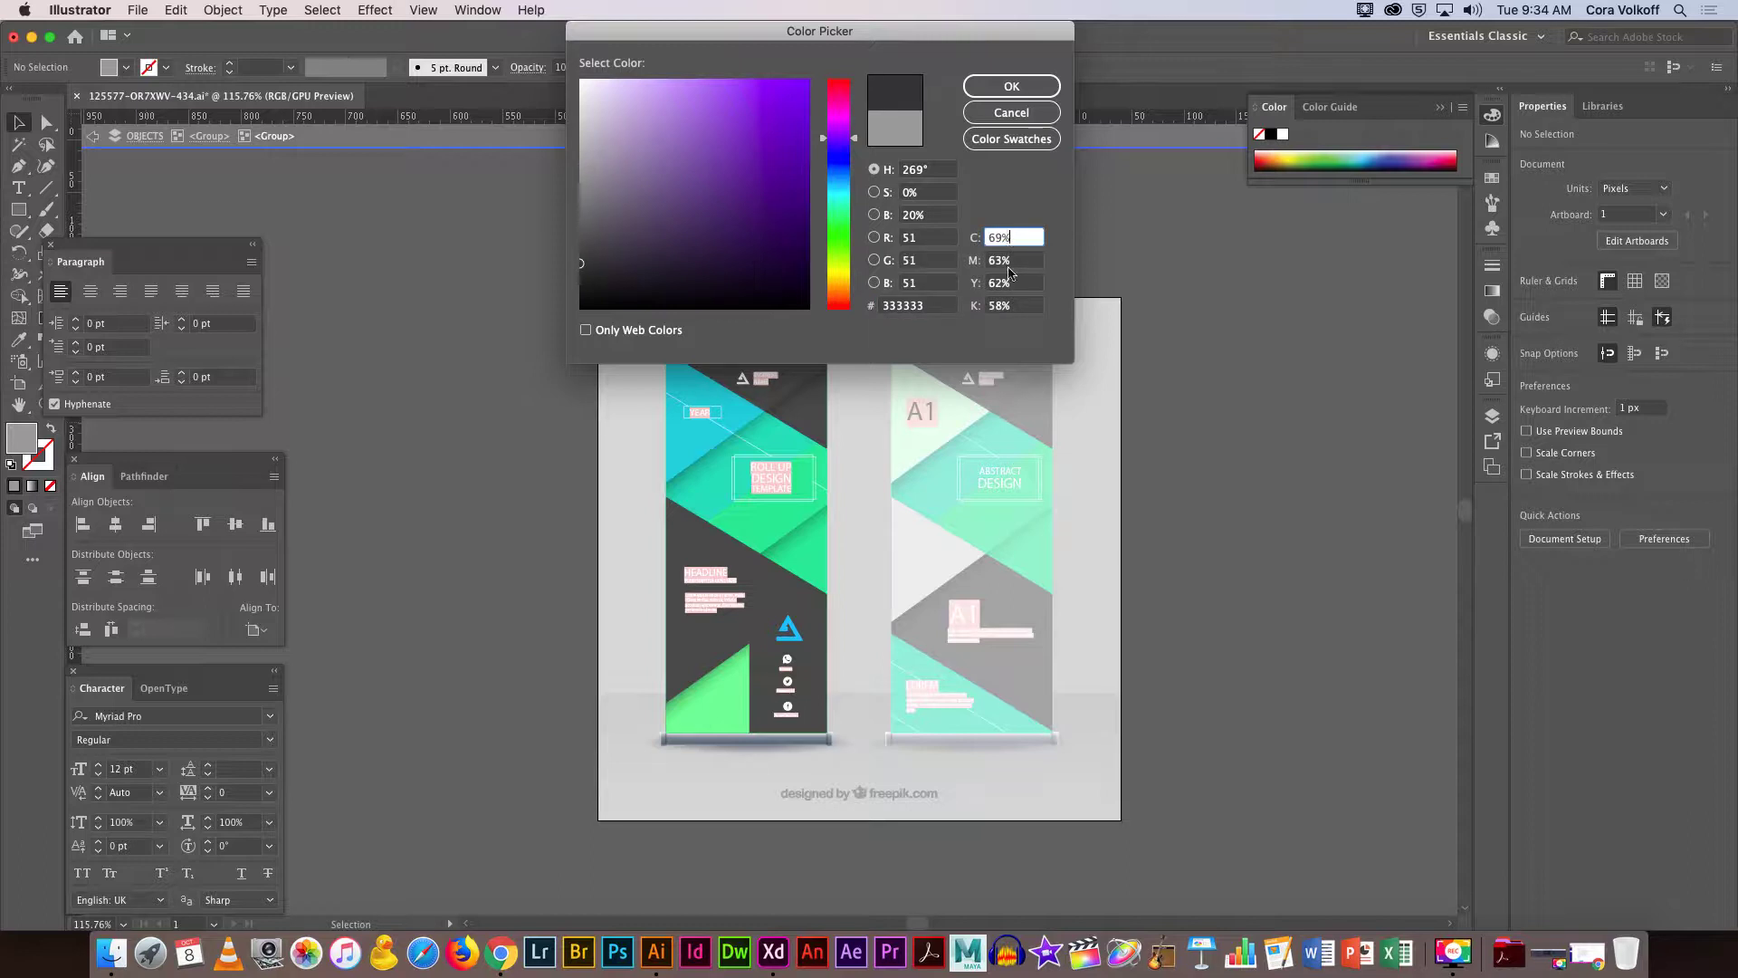
pyautogui.click(1001, 305)
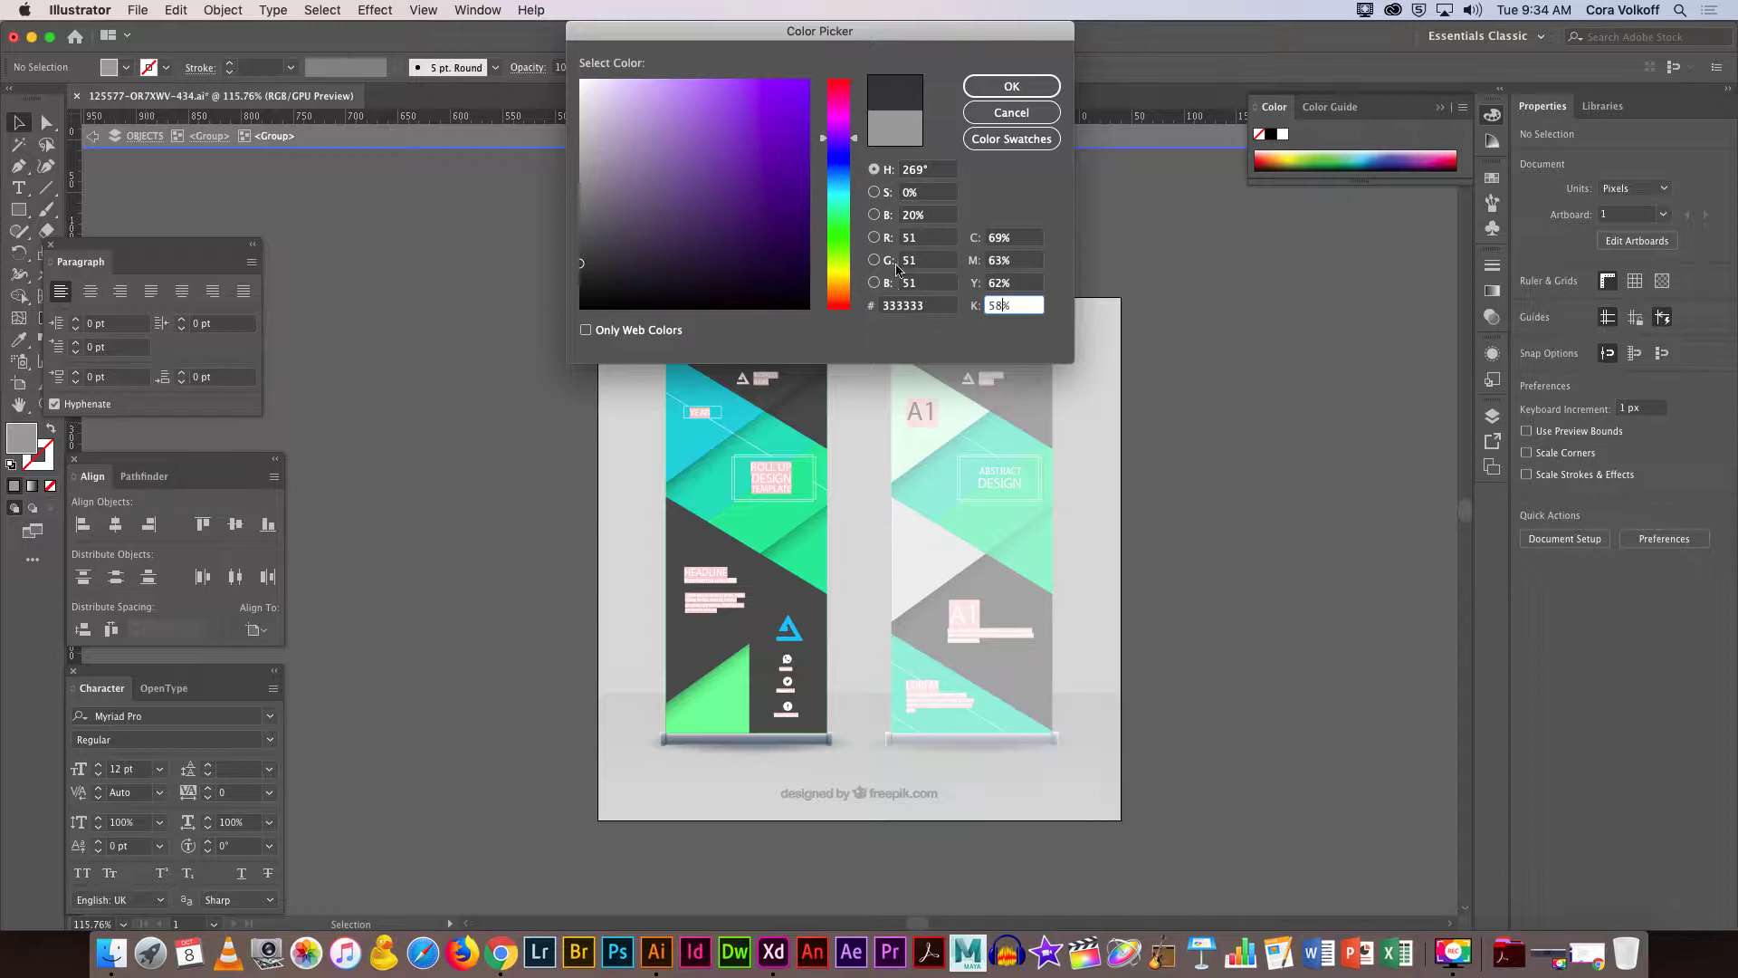
pyautogui.click(920, 308)
pyautogui.press('super+c')
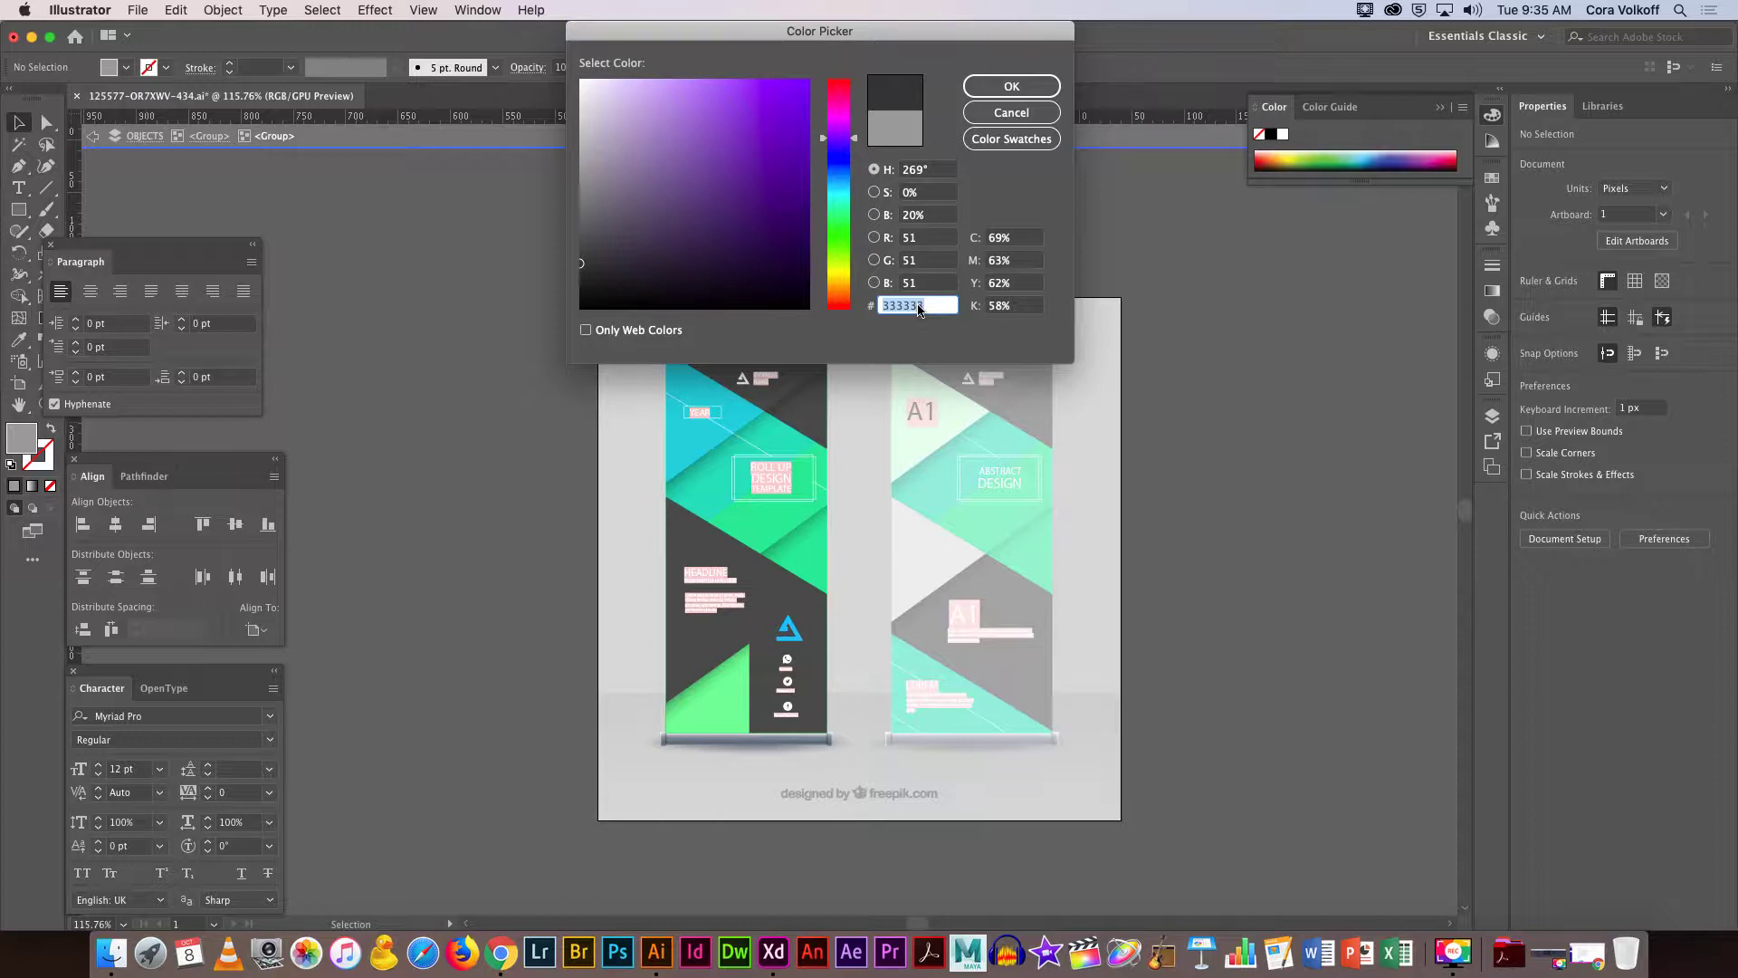
# Switch to Chrome and add #333333 below #00C3FF in the COLORS list.
pyautogui.click(501, 951)
pyautogui.write('#')
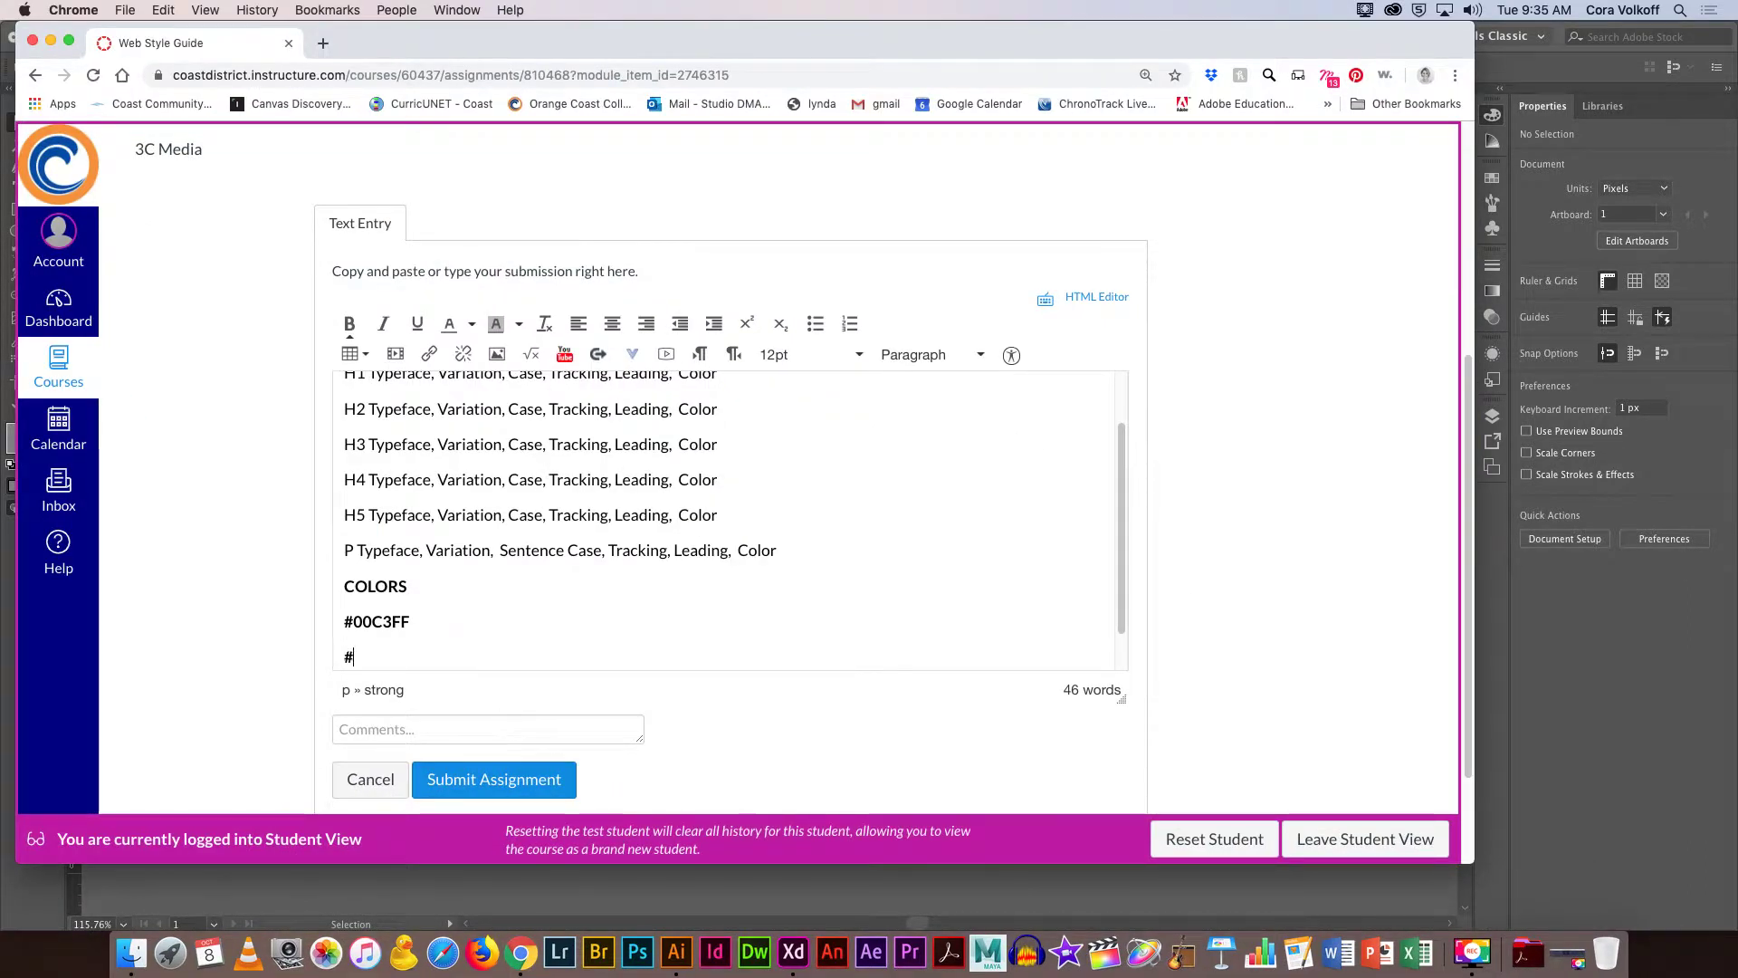
pyautogui.press('super+v')
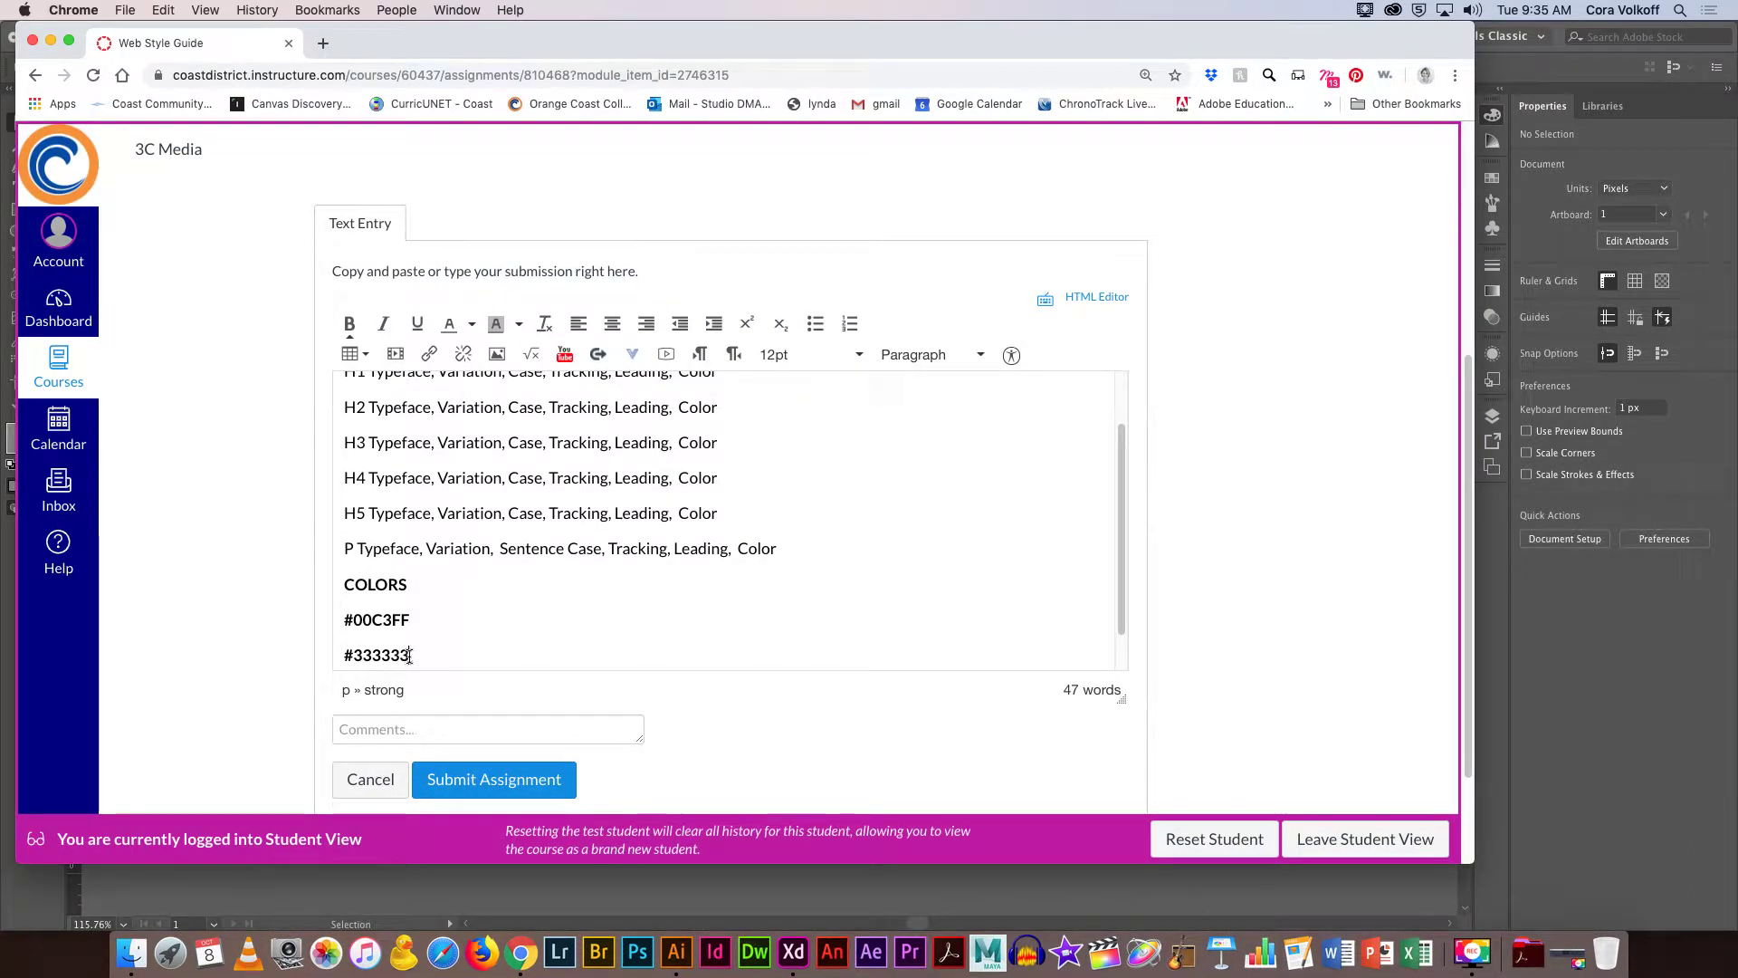
# Minimize the Chrome window and set the Illustrator fill colour to hex 000000.
pyautogui.click(50, 41)
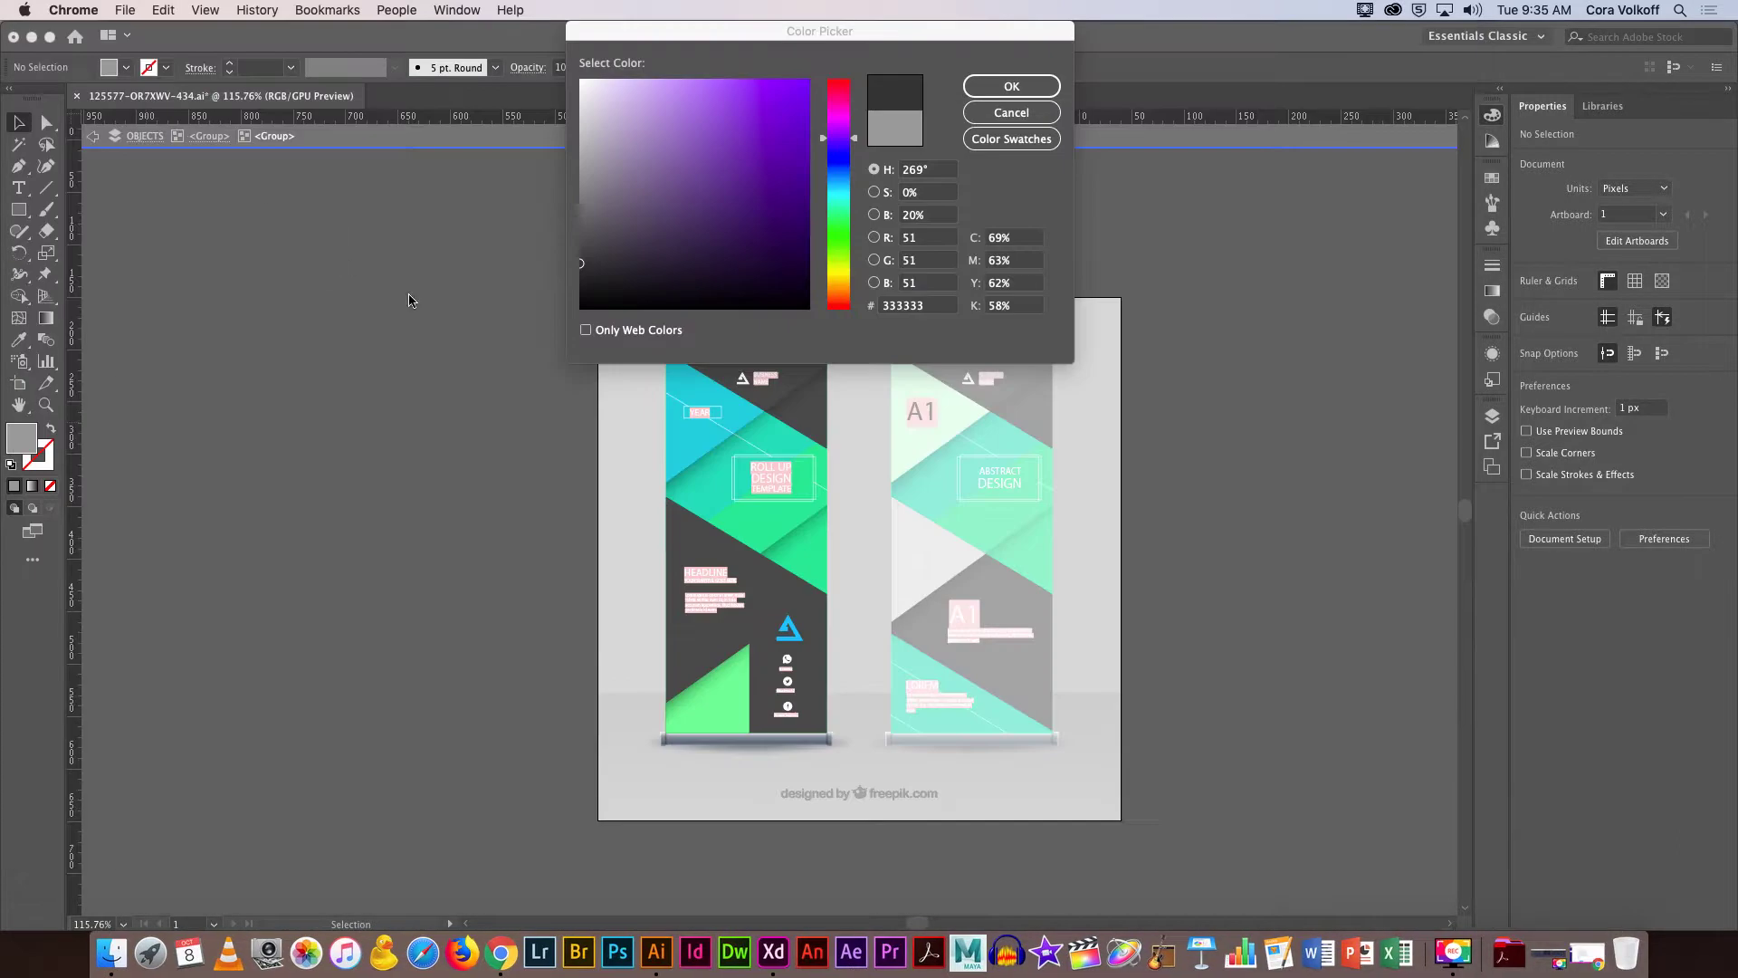
pyautogui.doubleClick(916, 306)
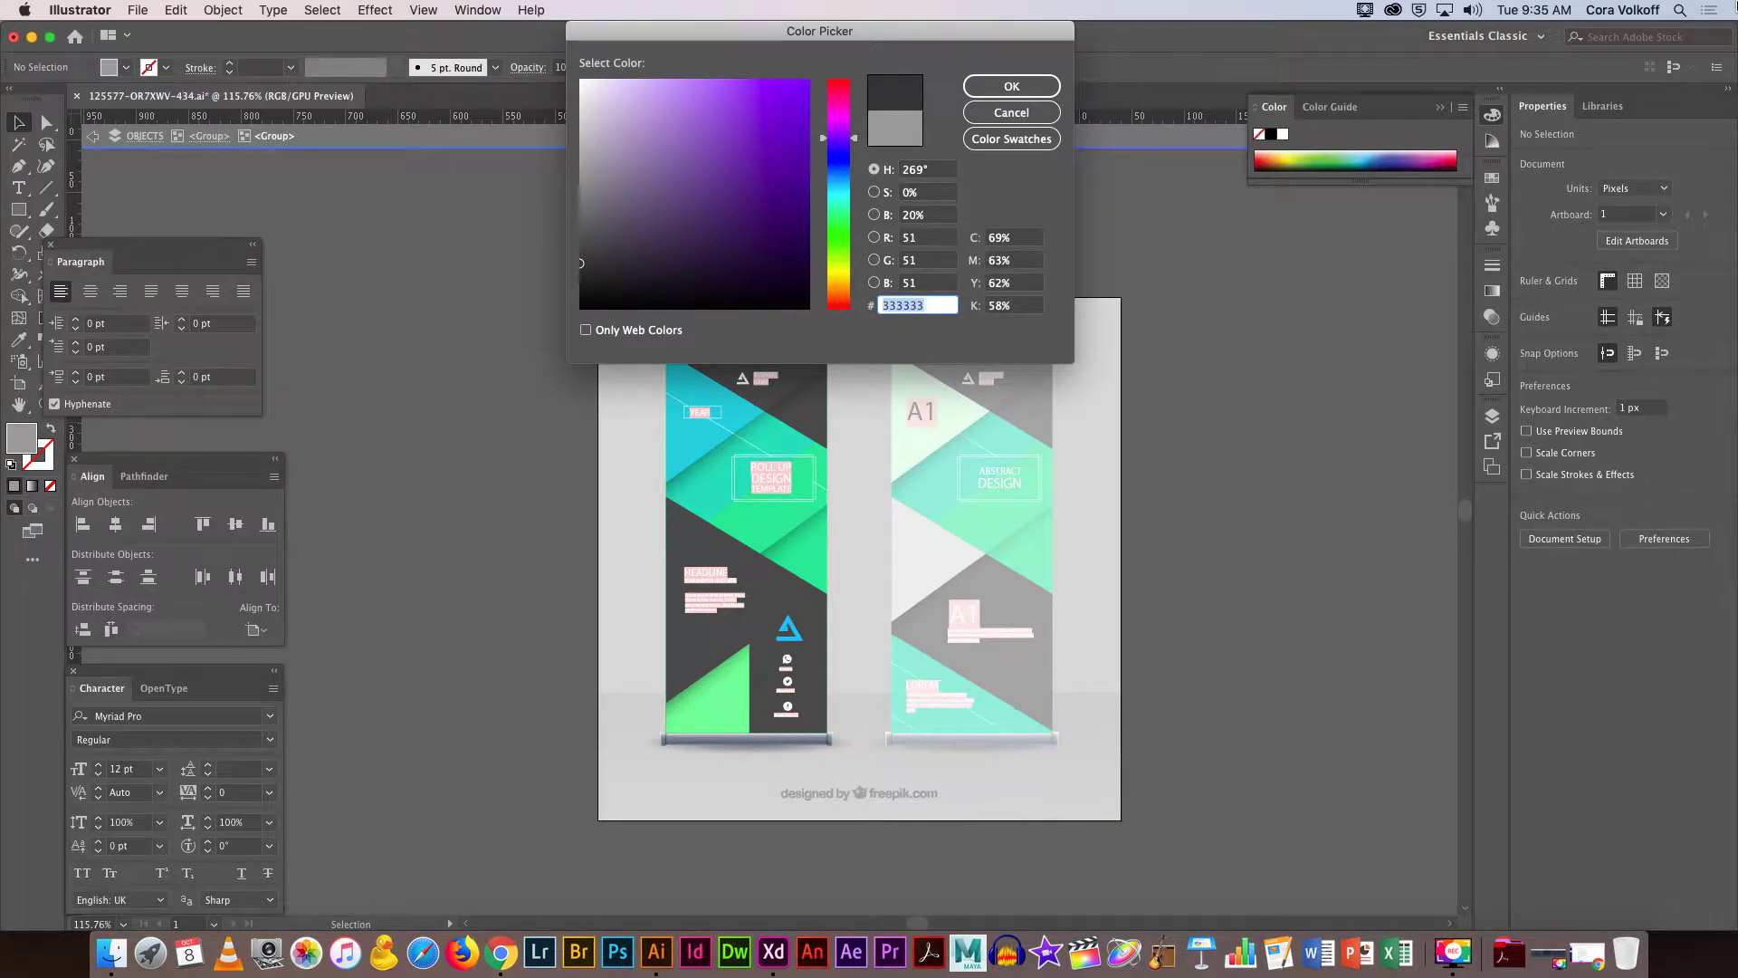
pyautogui.write('000000')
pyautogui.press('Return')
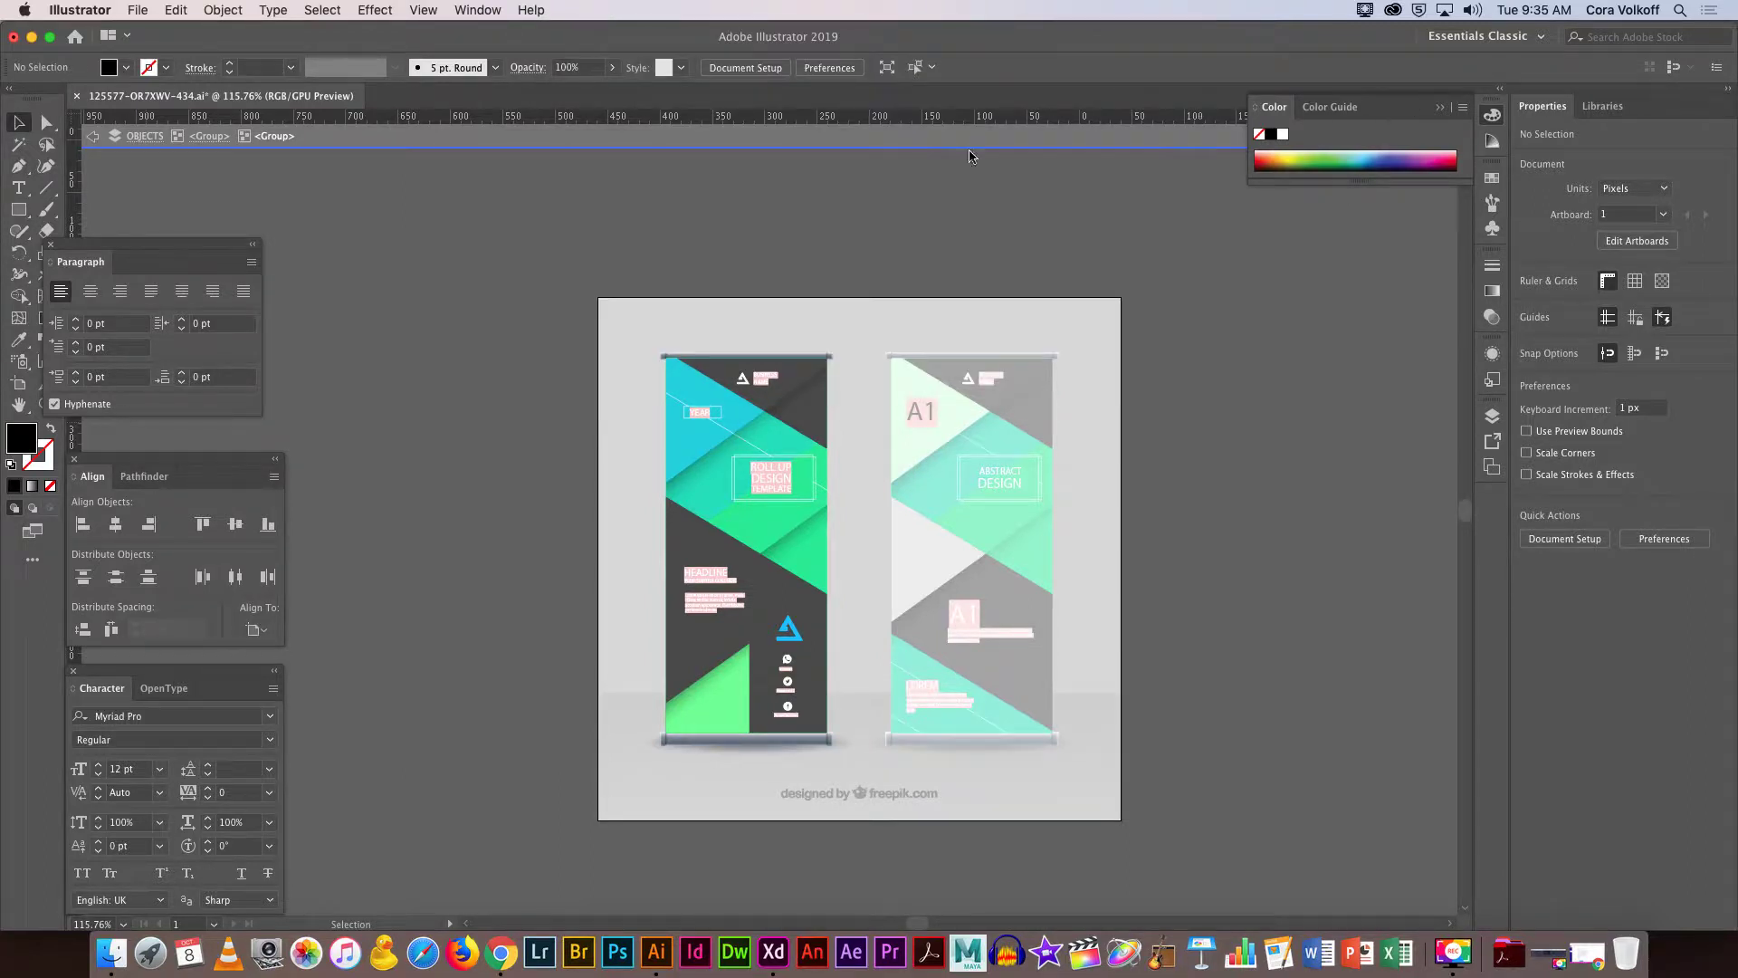
pyautogui.doubleClick(40, 455)
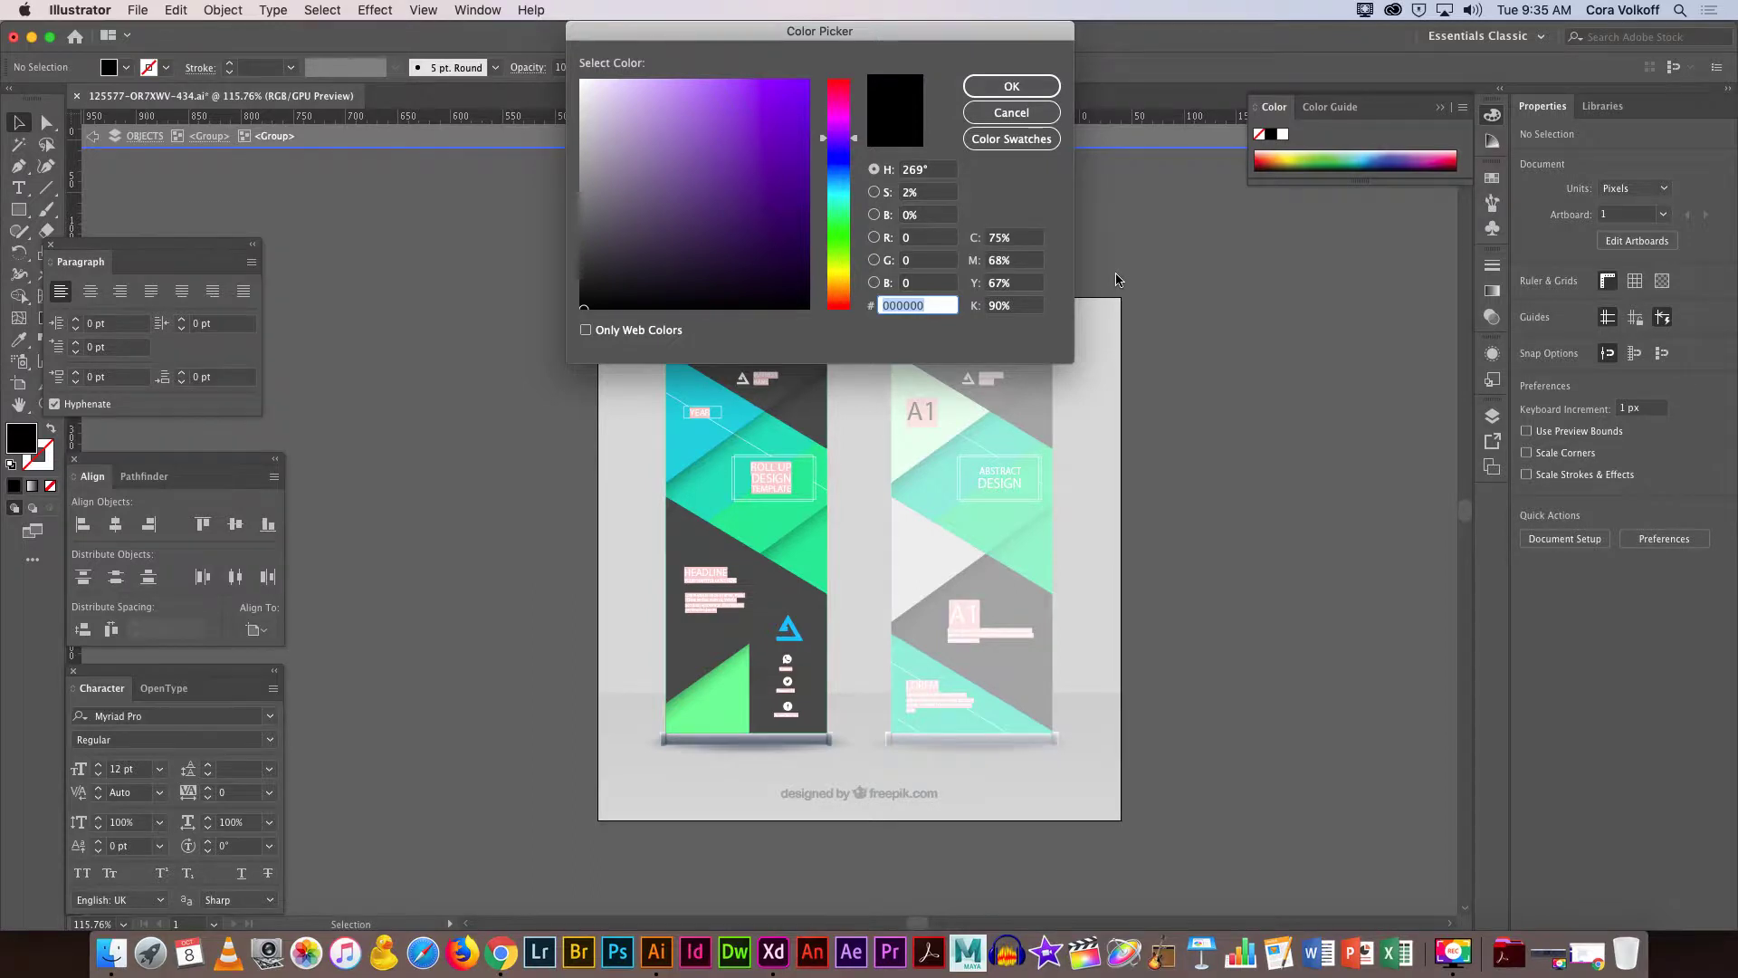
pyautogui.write('f')
pyautogui.press('Escape')
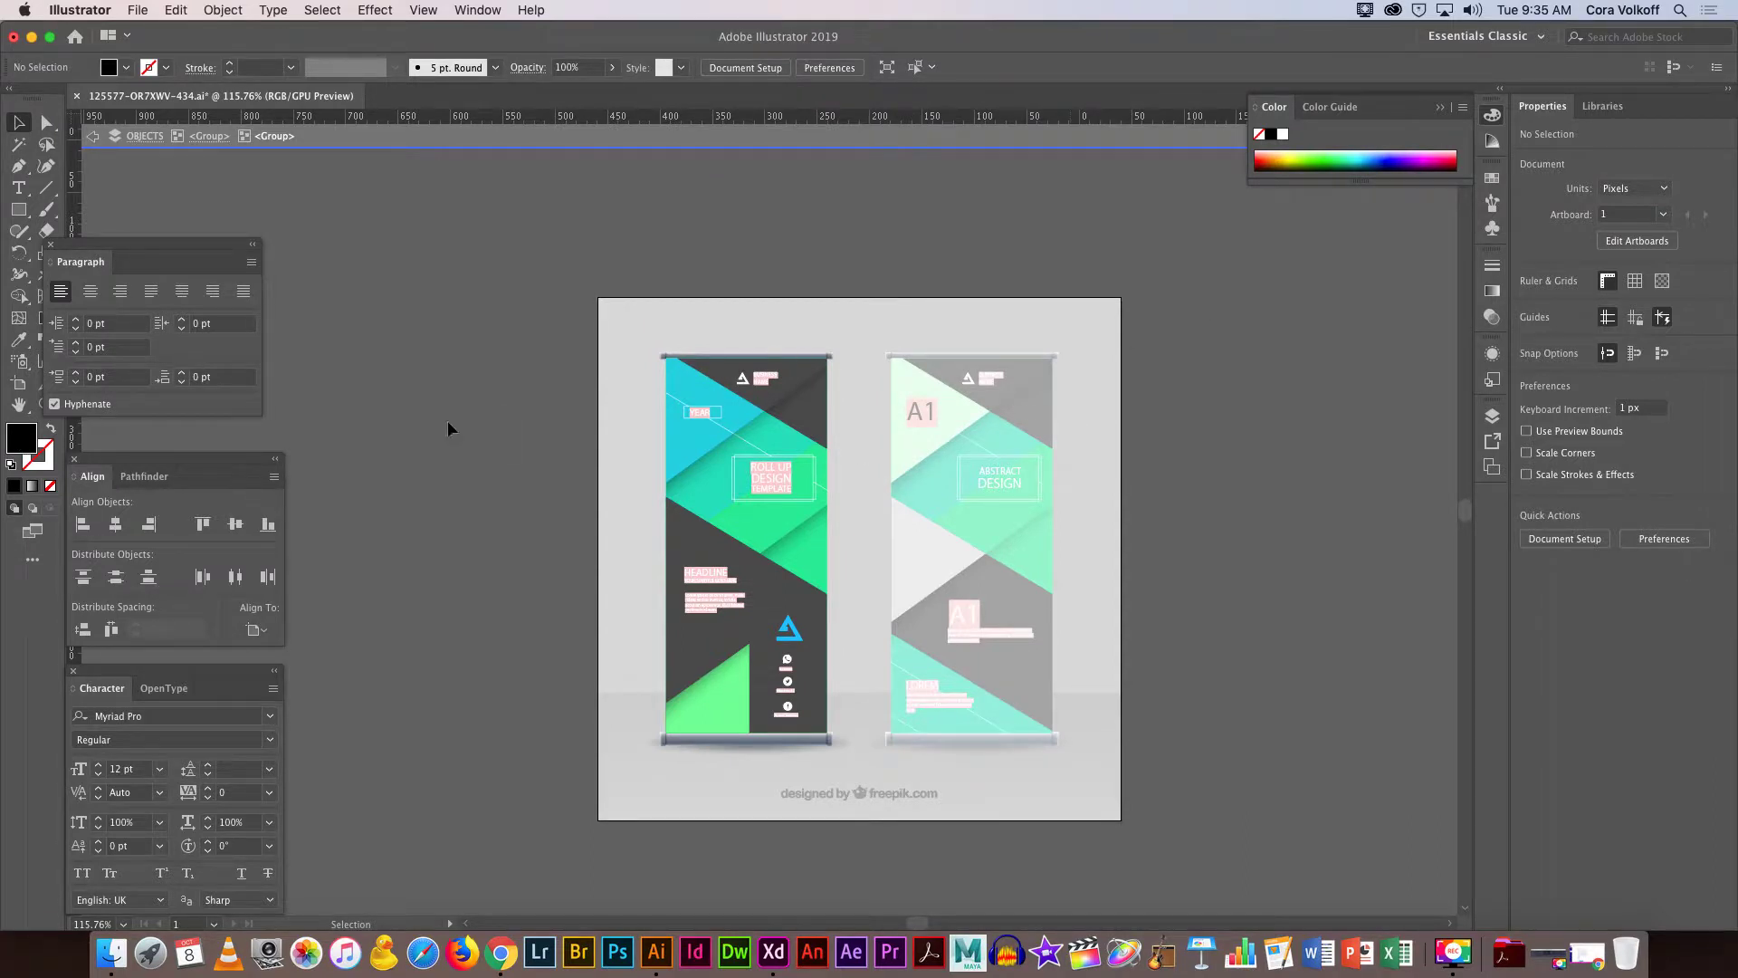
# Reopen the fill's Color Picker, set pure white with hex FFFFFF and select the hex code.
pyautogui.doubleClick(22, 443)
pyautogui.write('ffffff')
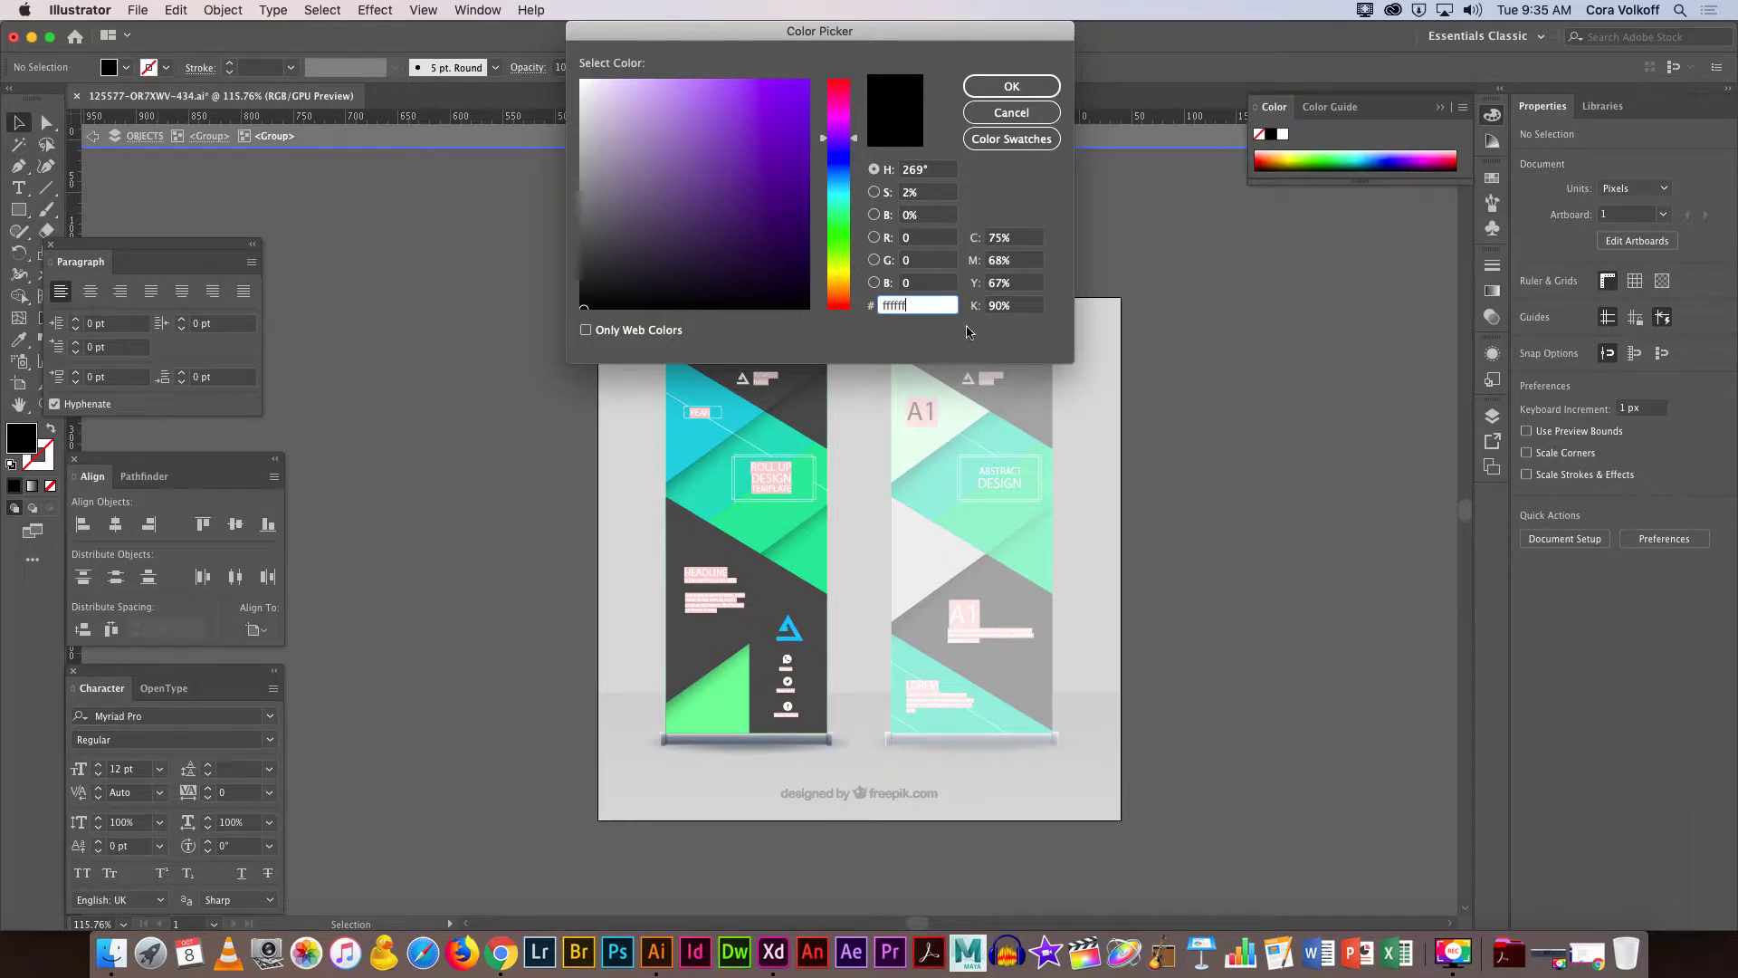
pyautogui.click(915, 131)
pyautogui.click(580, 79)
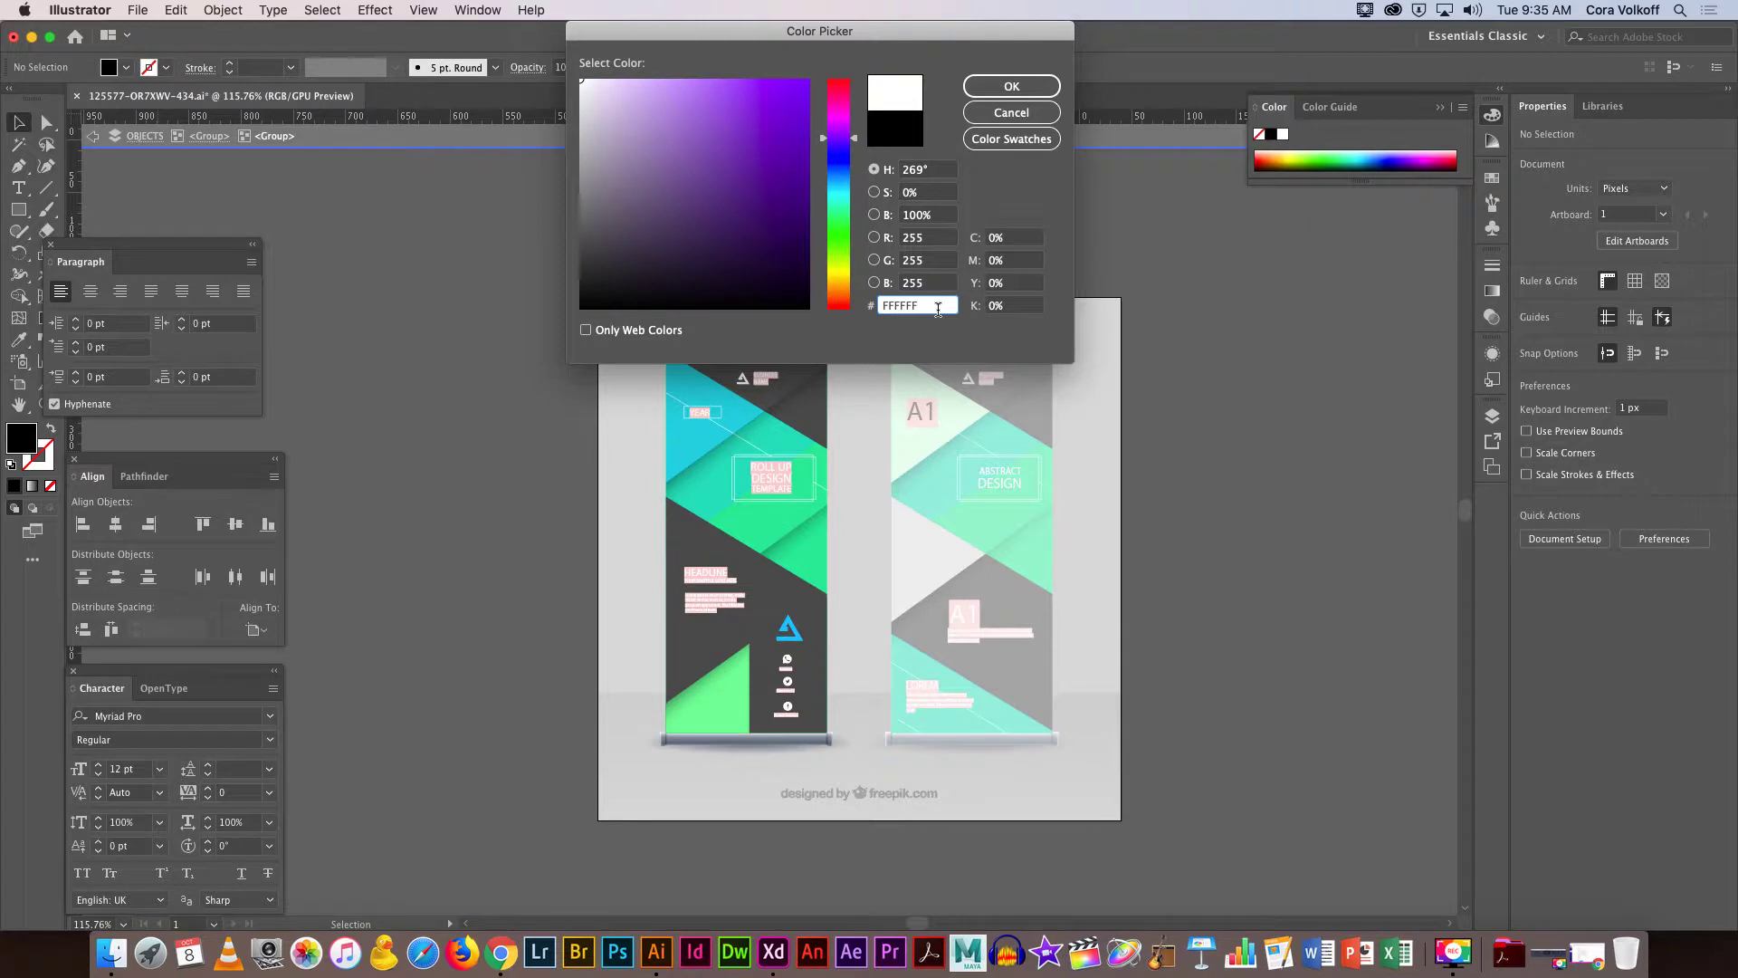
pyautogui.moveTo(938, 308); pyautogui.dragTo(869, 308)
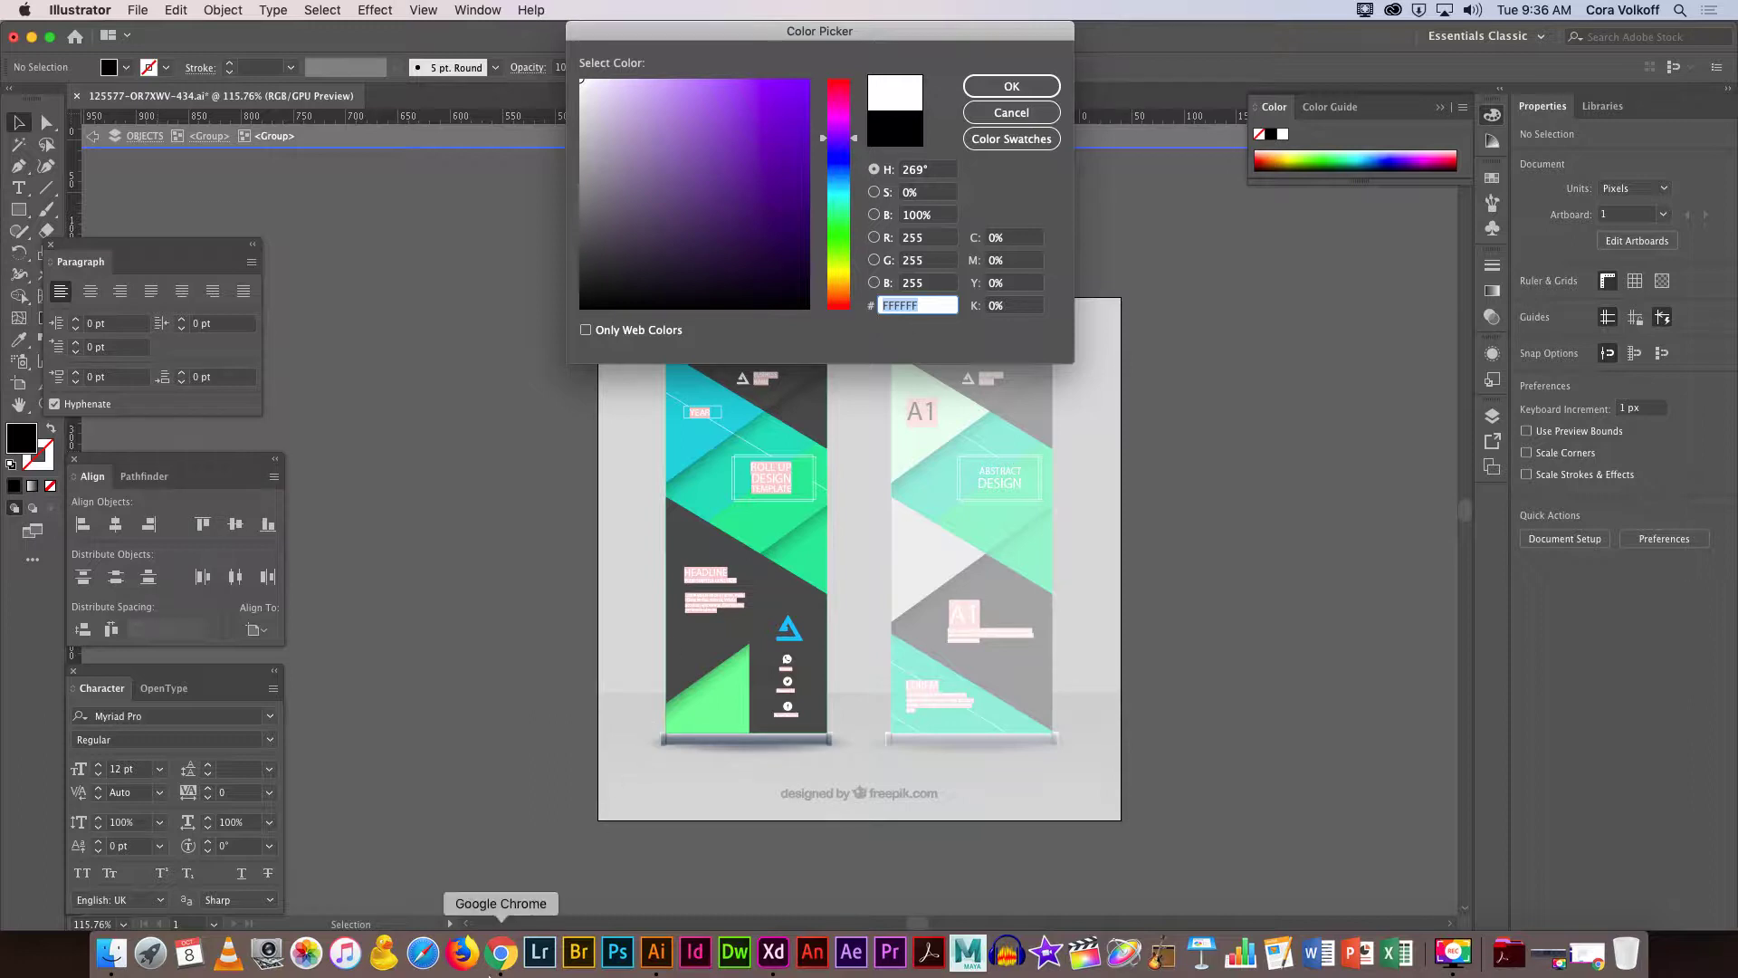
# Switch to Chrome and add #FFFFFF on a new line below #333333.
pyautogui.click(498, 955)
pyautogui.scroll(-1, 601, 601)
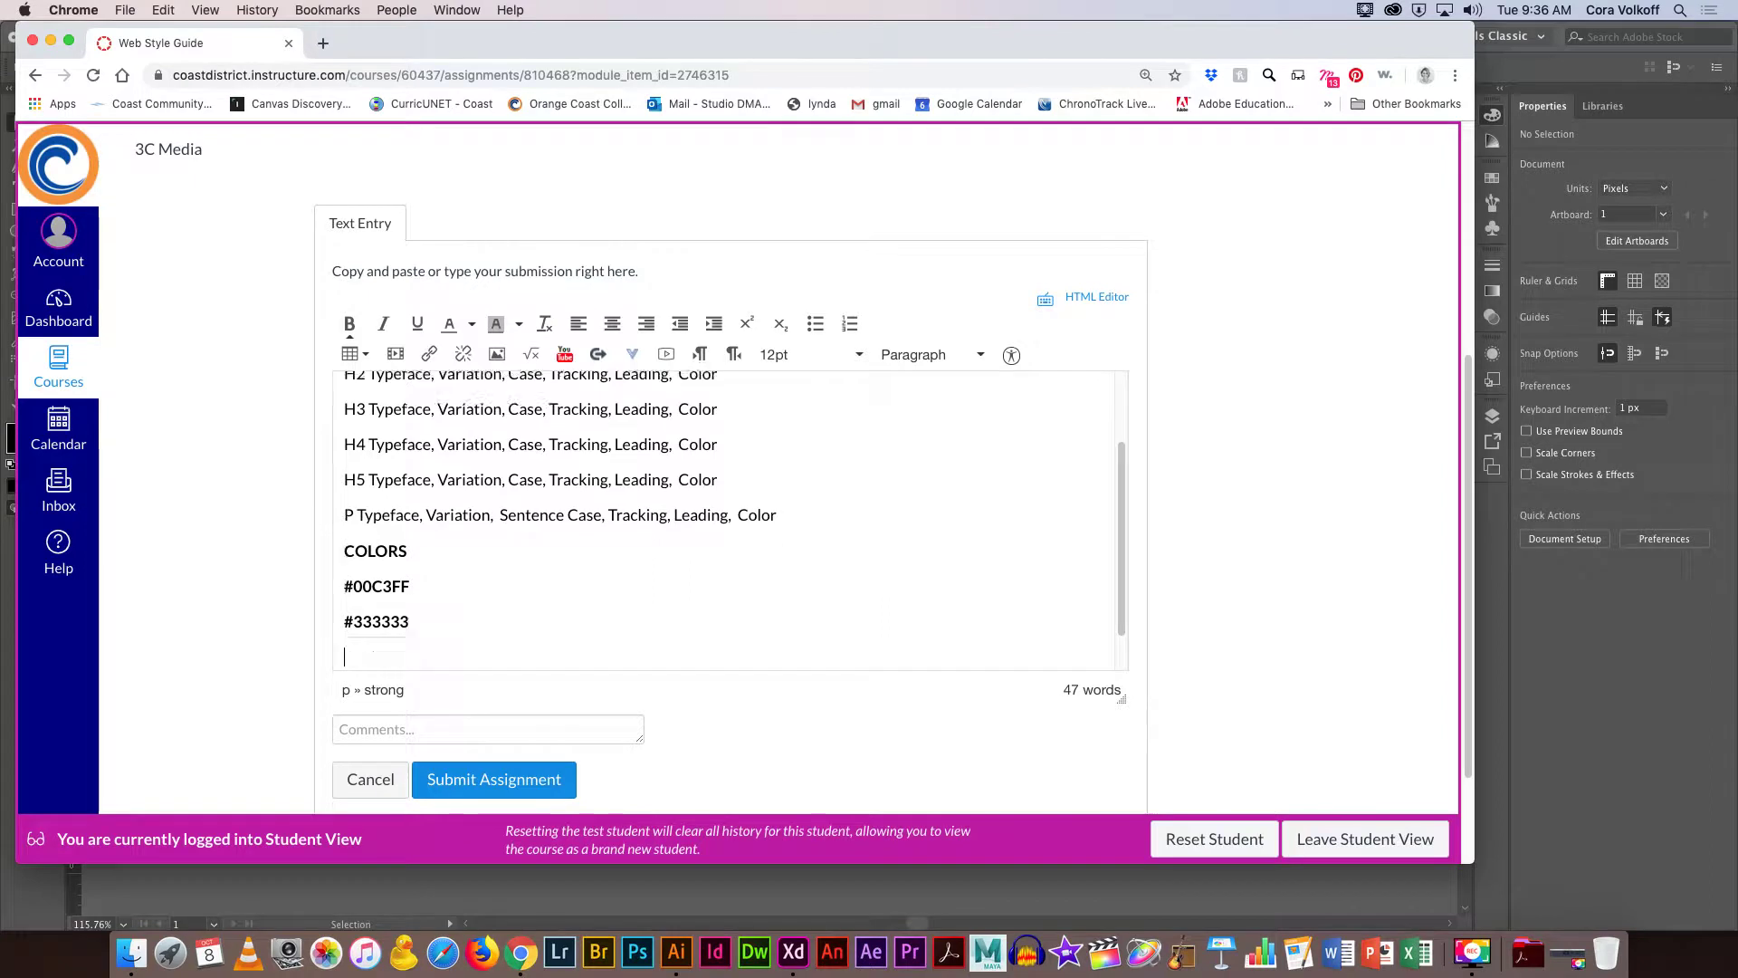
pyautogui.press('Return')
pyautogui.write('#FFFFFF')
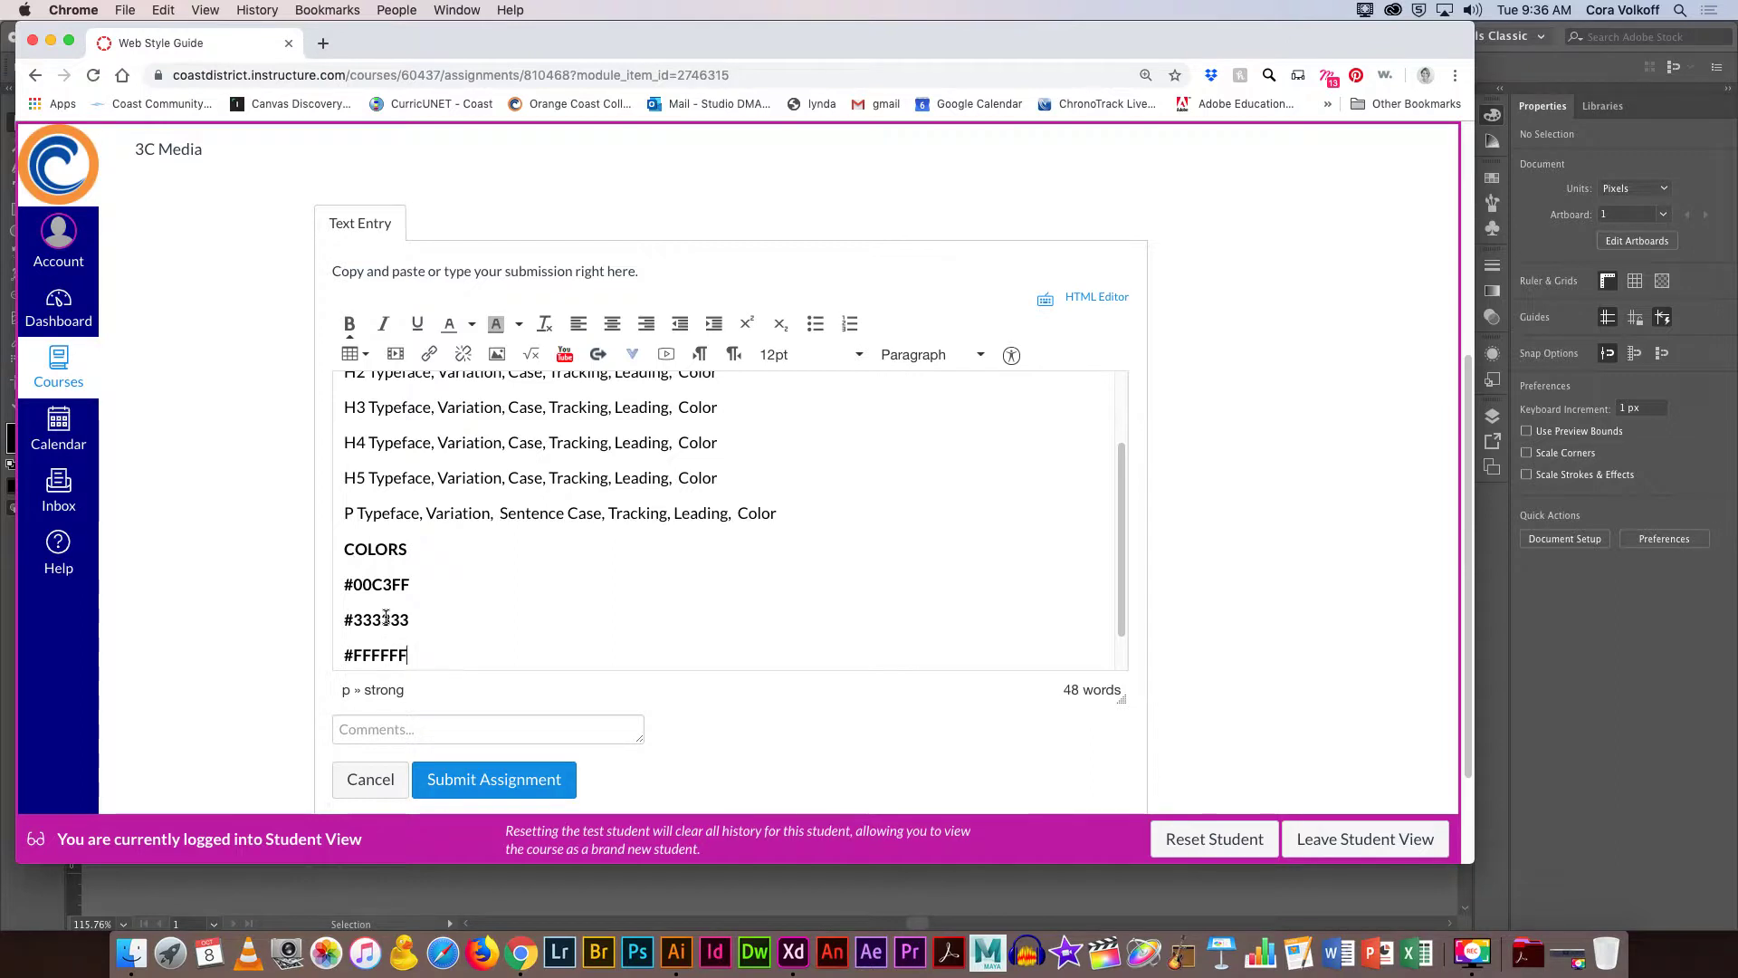
# Add a "Button Style" line below the colour codes in the style guide.
pyautogui.scroll(3, 462, 570)
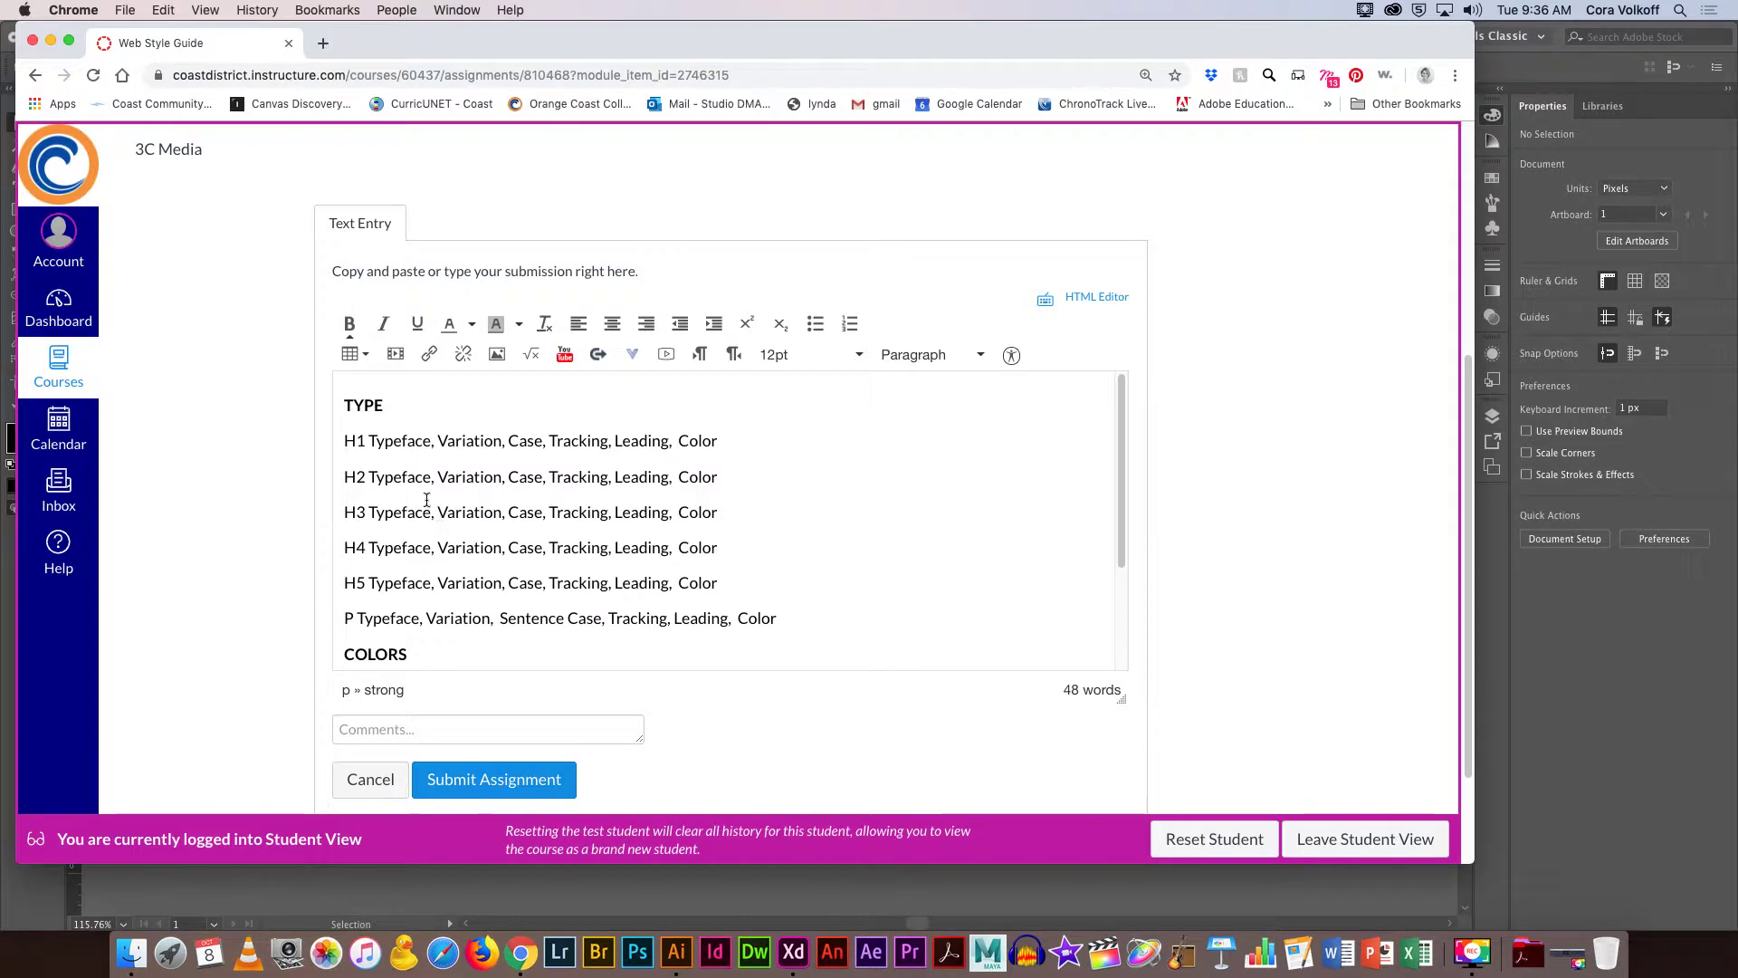
pyautogui.scroll(-4, 427, 511)
pyautogui.scroll(-4, 430, 534)
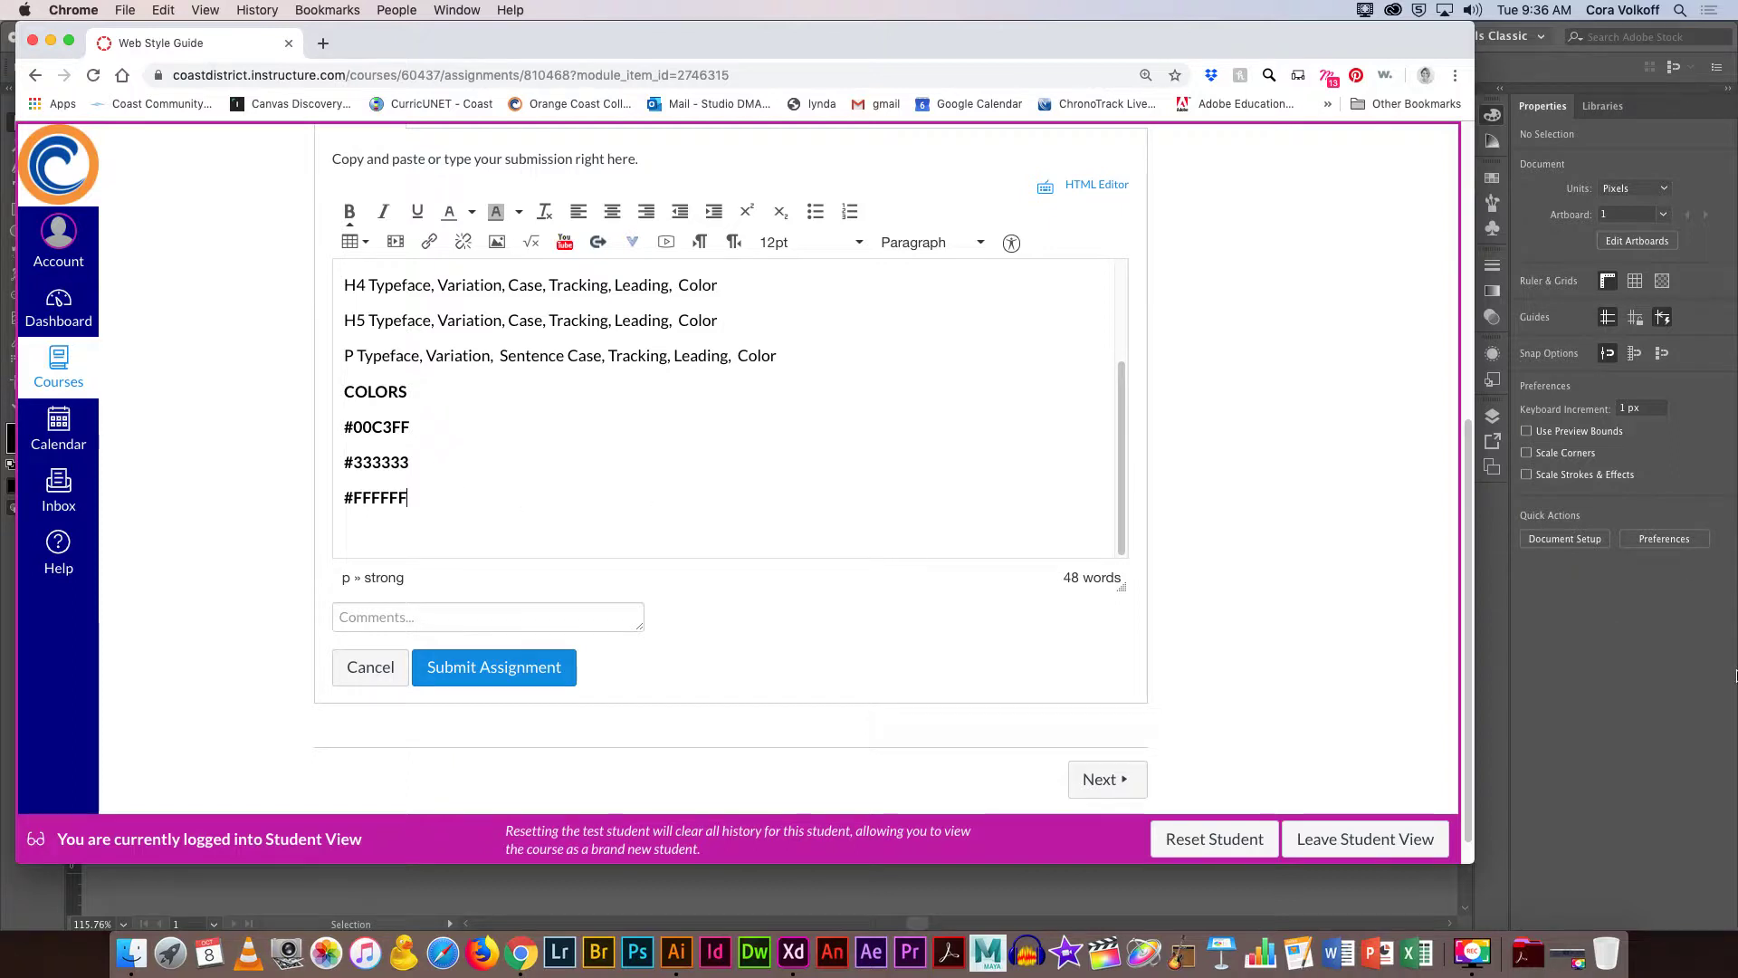
pyautogui.press('Return')
pyautogui.write('Button St')
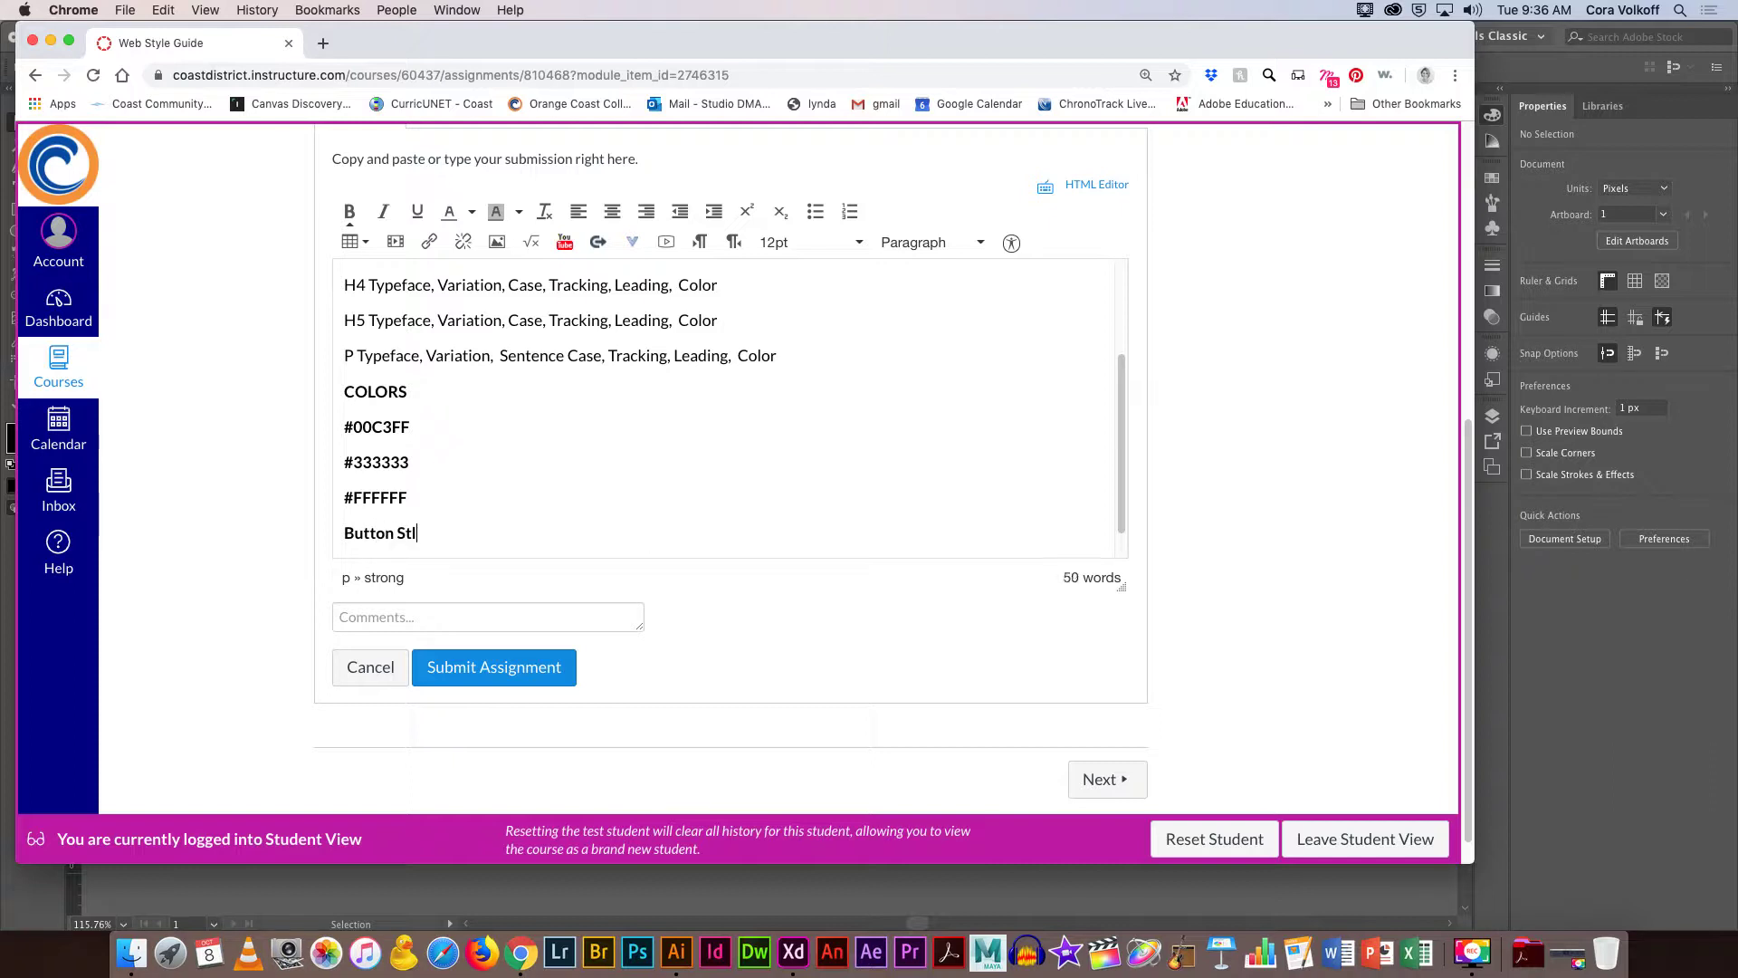
pyautogui.write('ly')
pyautogui.press('BackSpace')
pyautogui.write('yle')
# Rewrite the Button Style heading in capitals as "BUTTON STYLE".
pyautogui.scroll(4, 448, 480)
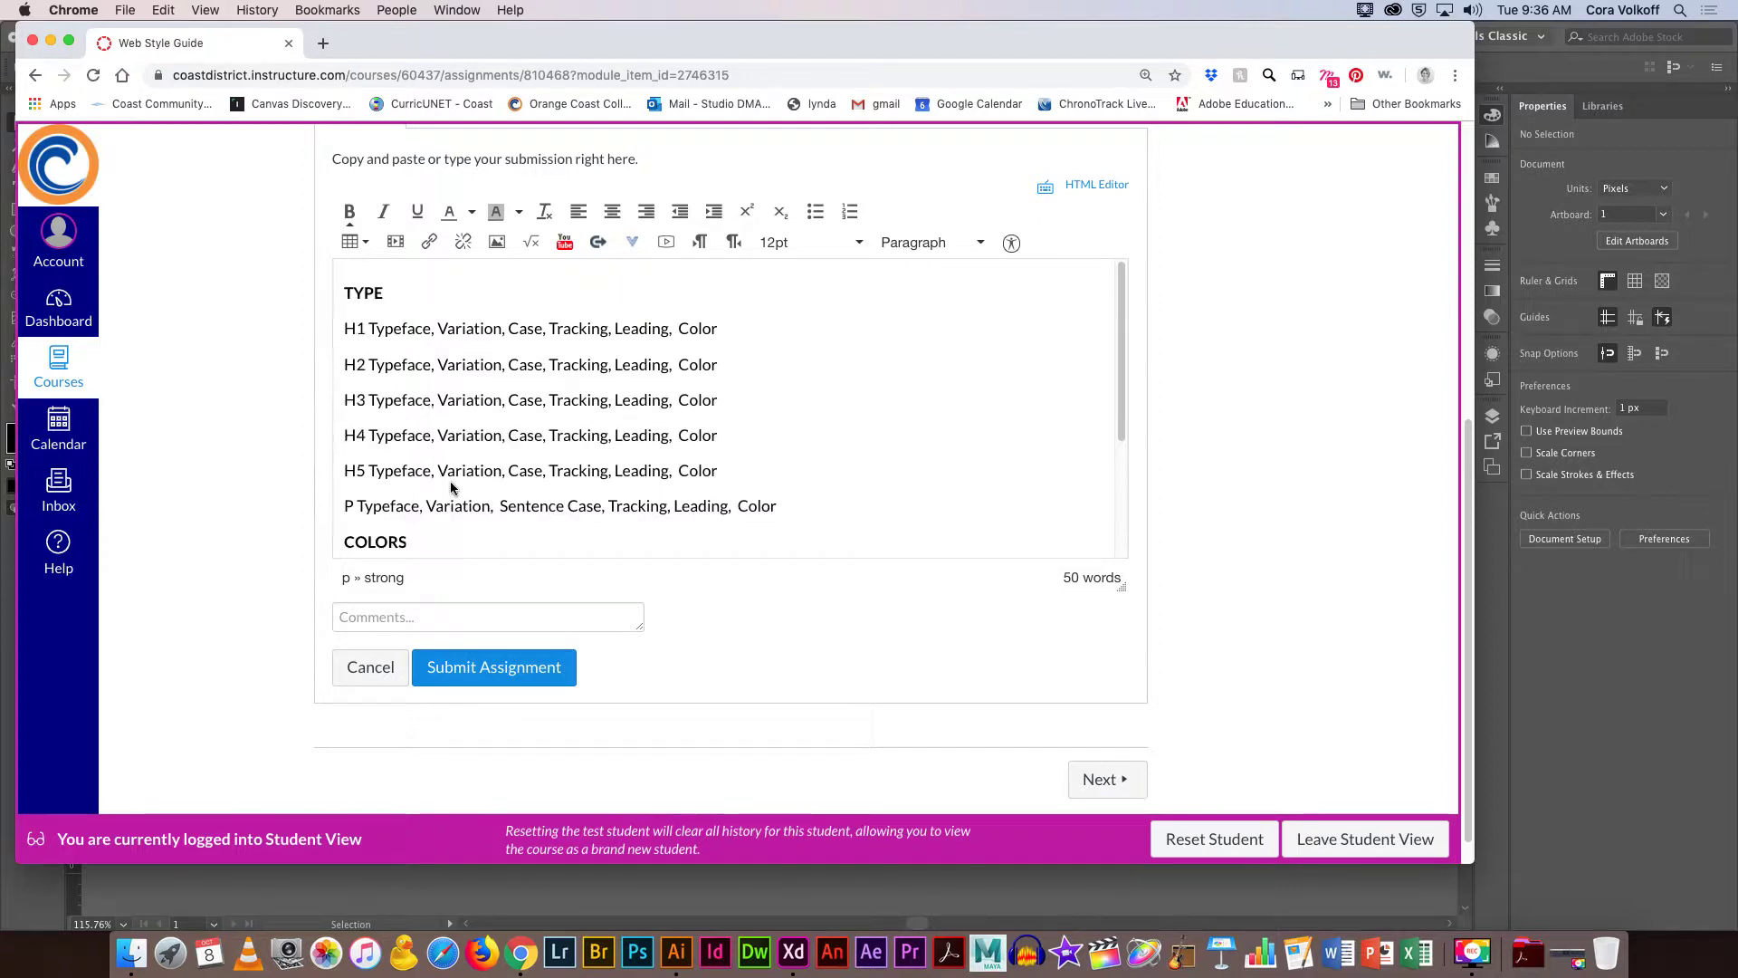
pyautogui.scroll(-4, 441, 439)
pyautogui.scroll(-1, 441, 439)
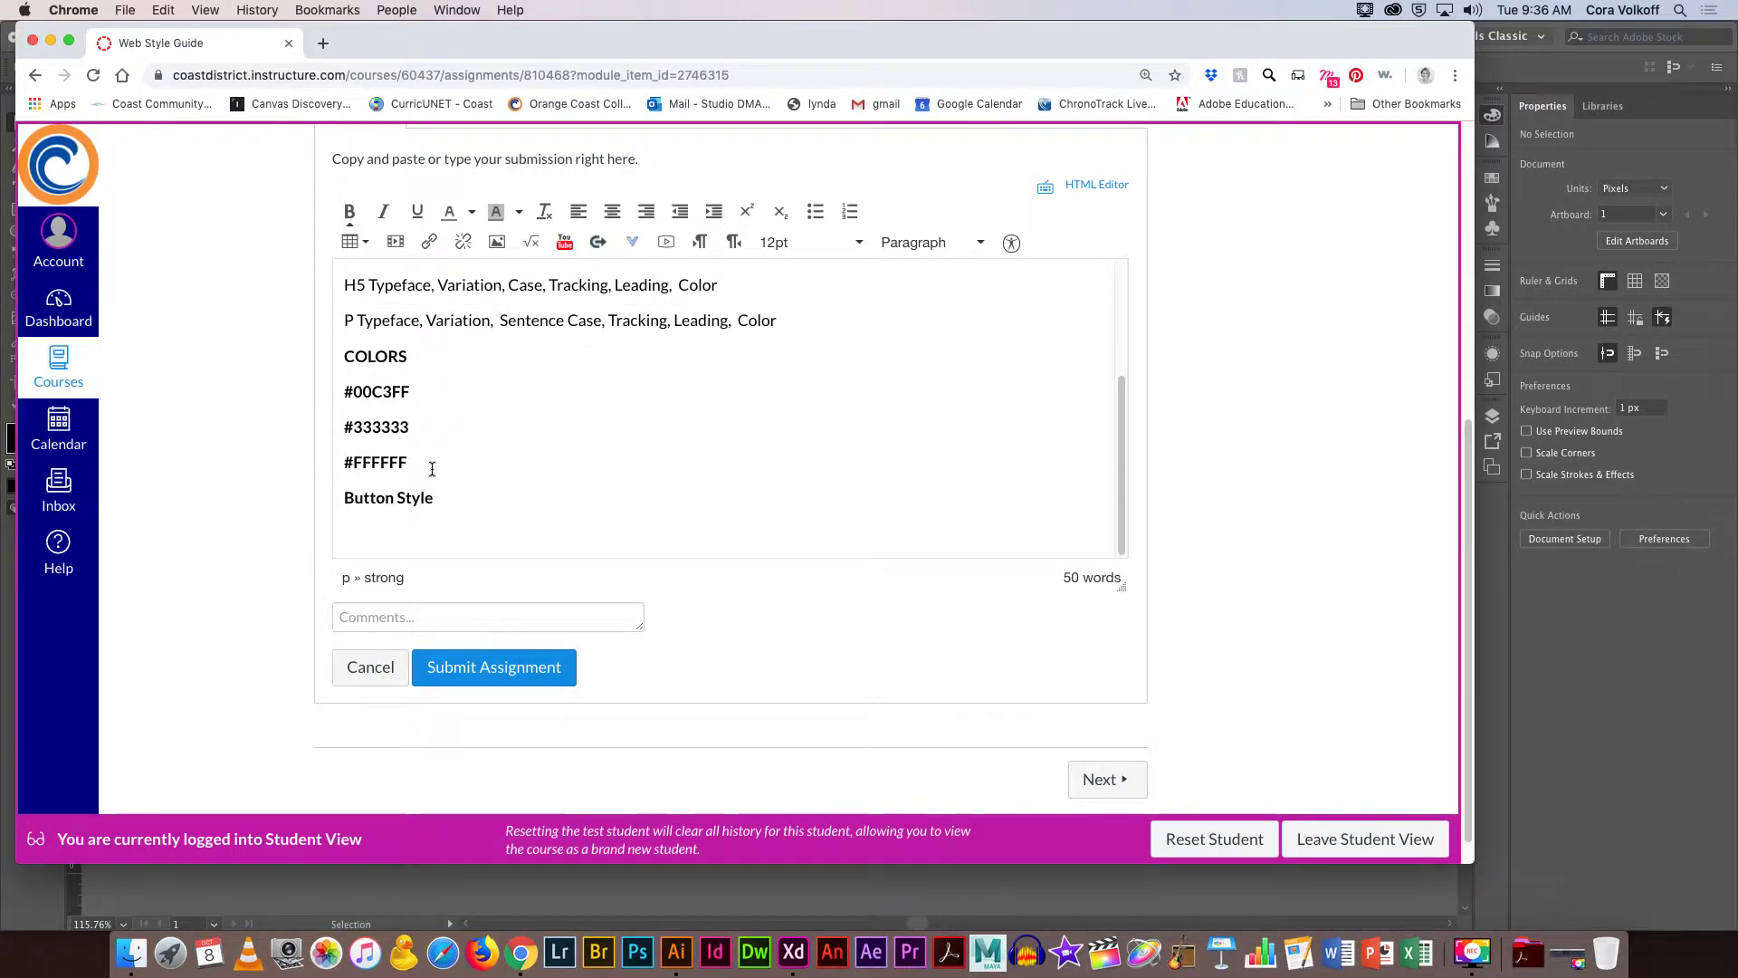
pyautogui.tripleClick(399, 500)
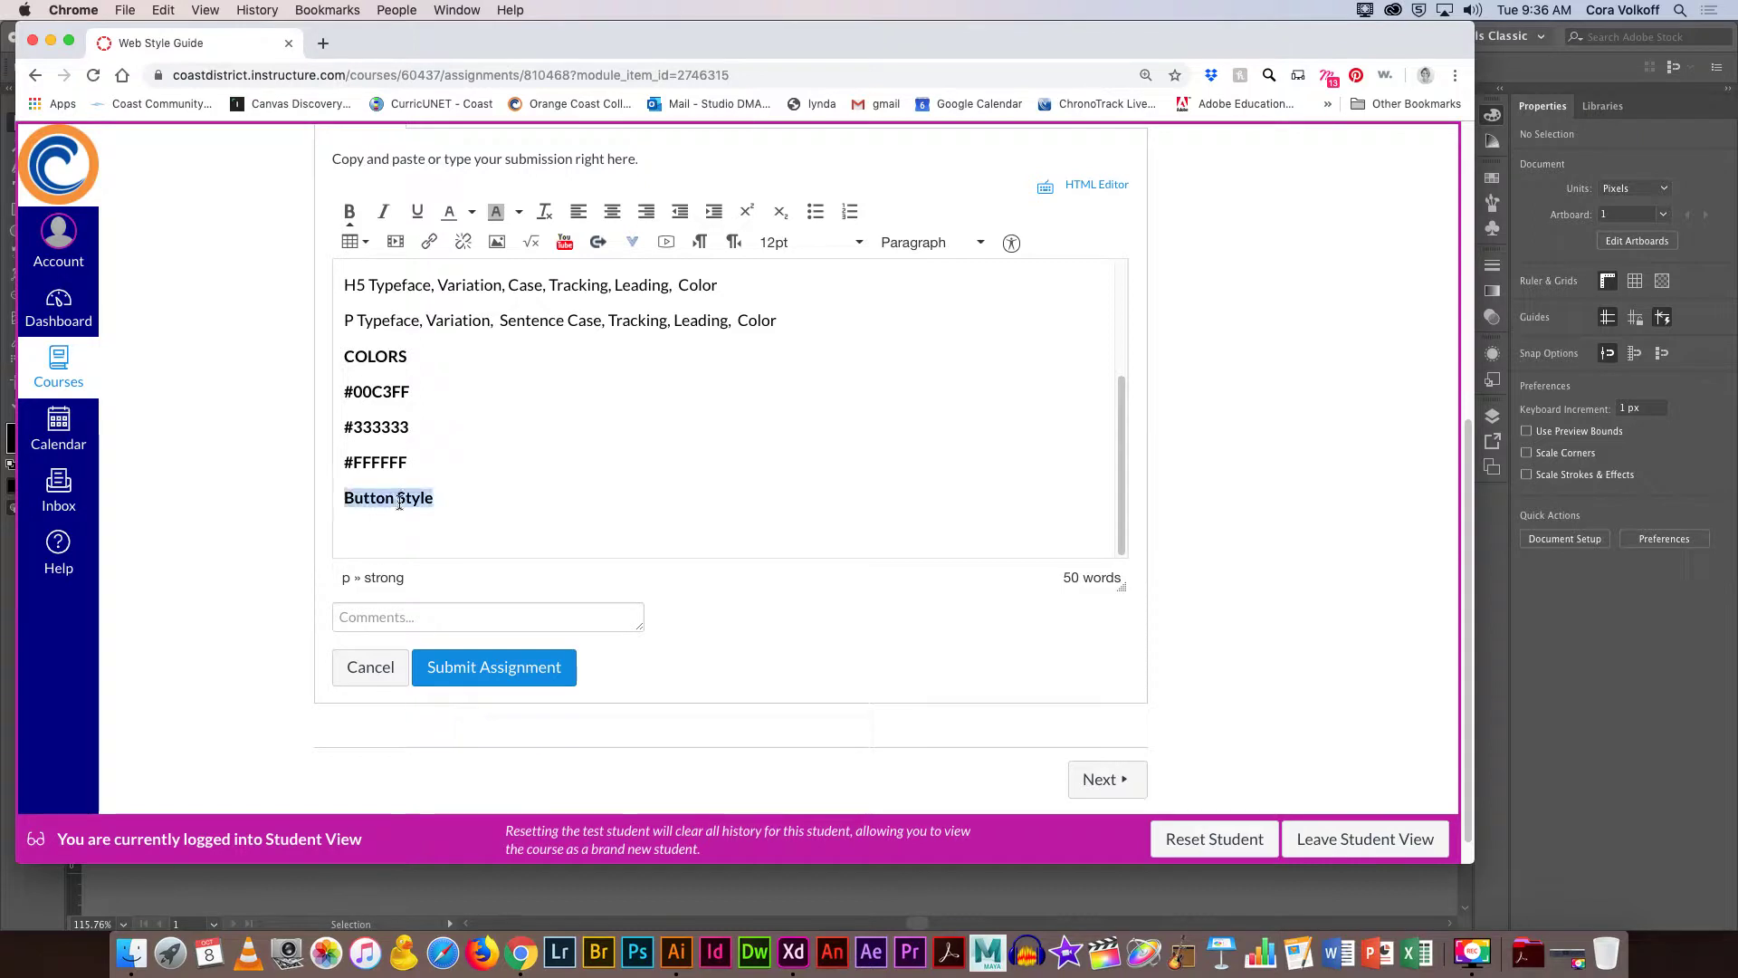
pyautogui.write('BUTTON STYLE')
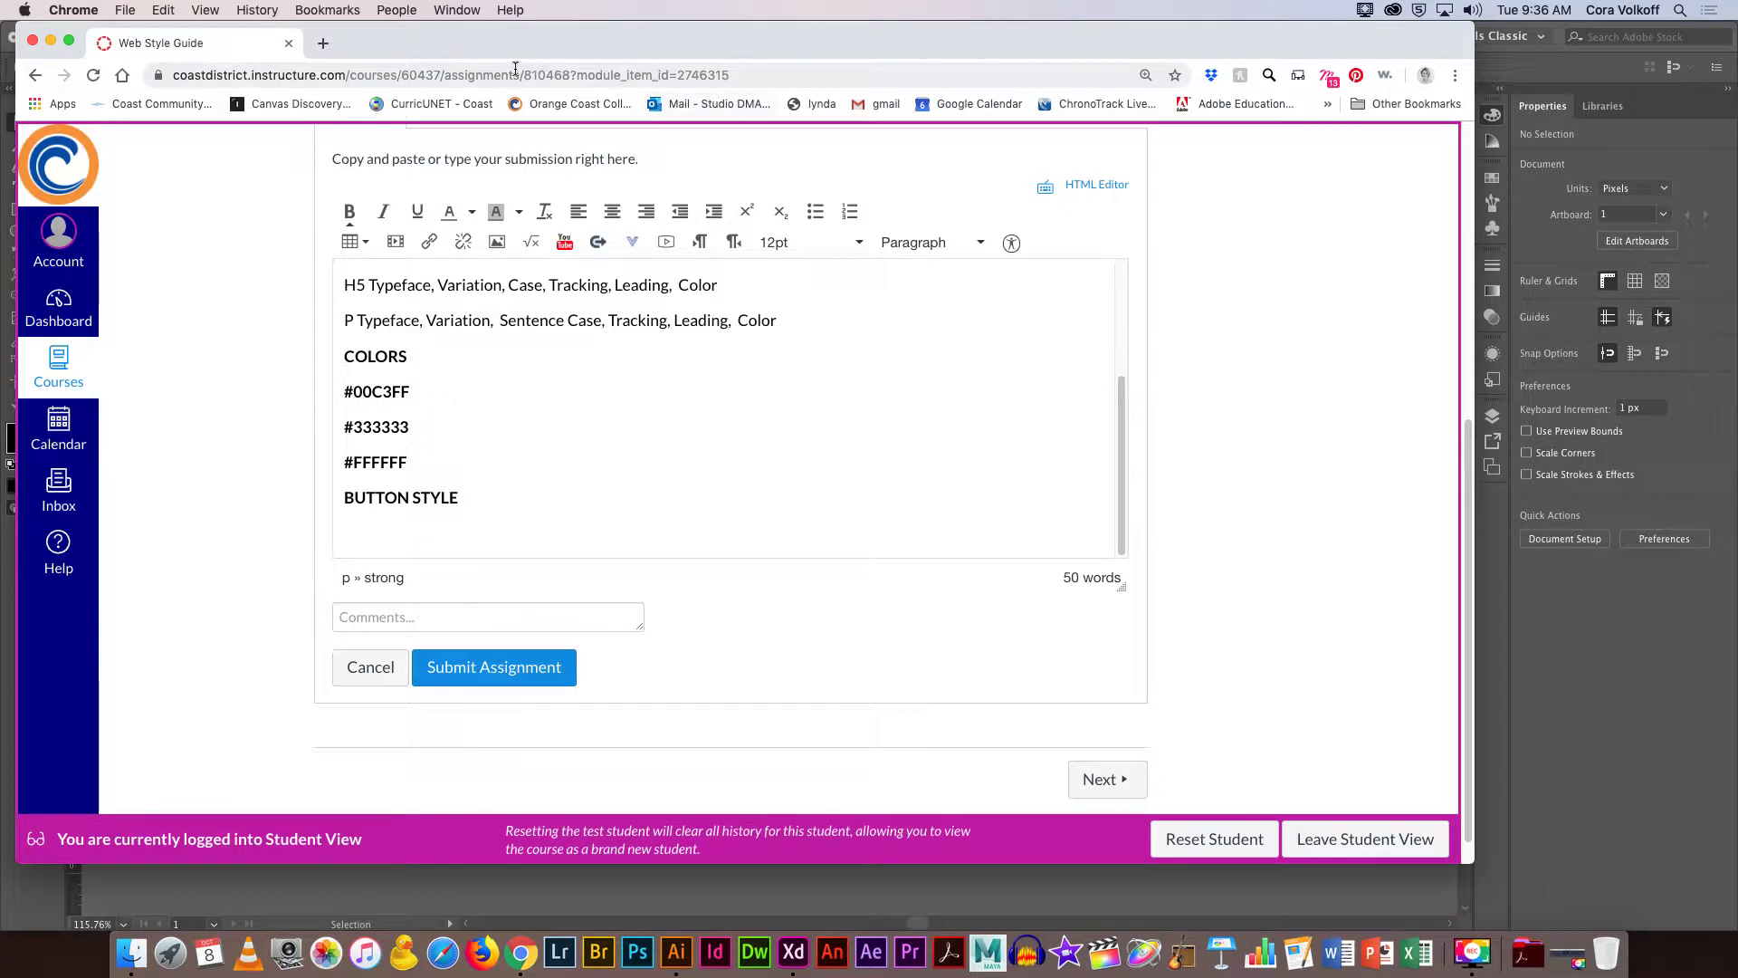
# Open hybridhouse.co in a new tab and examine the "Check Out Our Schedule" button's normal and rollover styling.
pyautogui.click(324, 44)
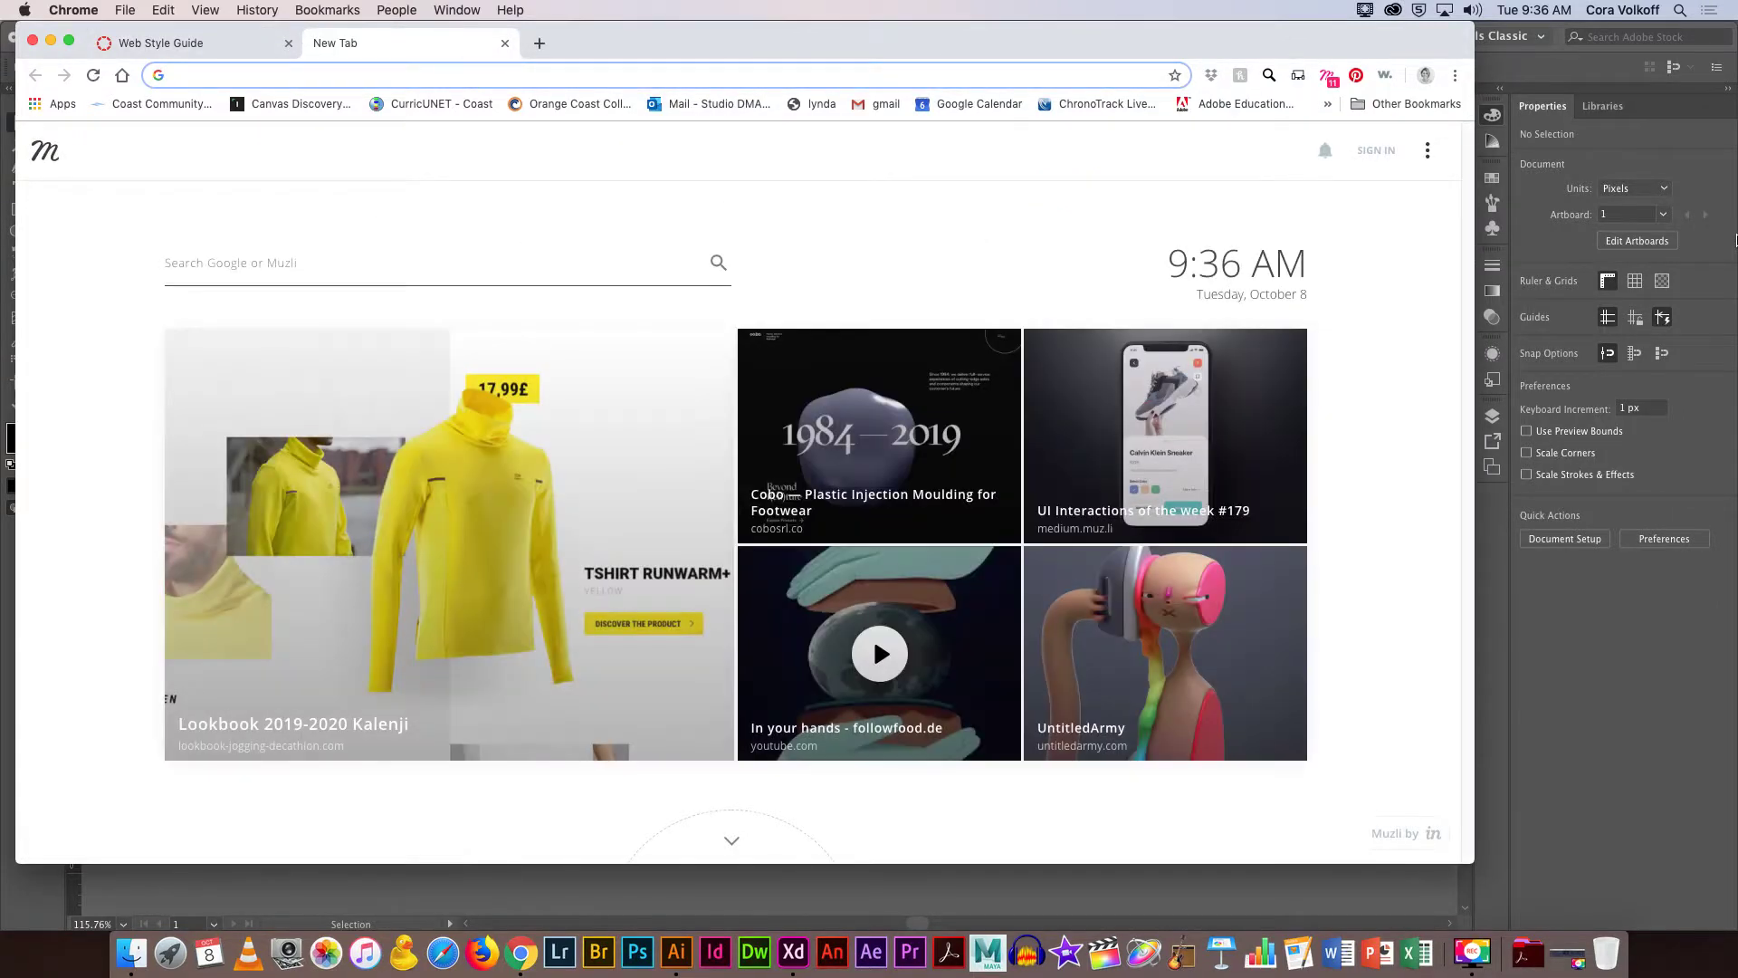
pyautogui.write('hybri')
pyautogui.press('Return')
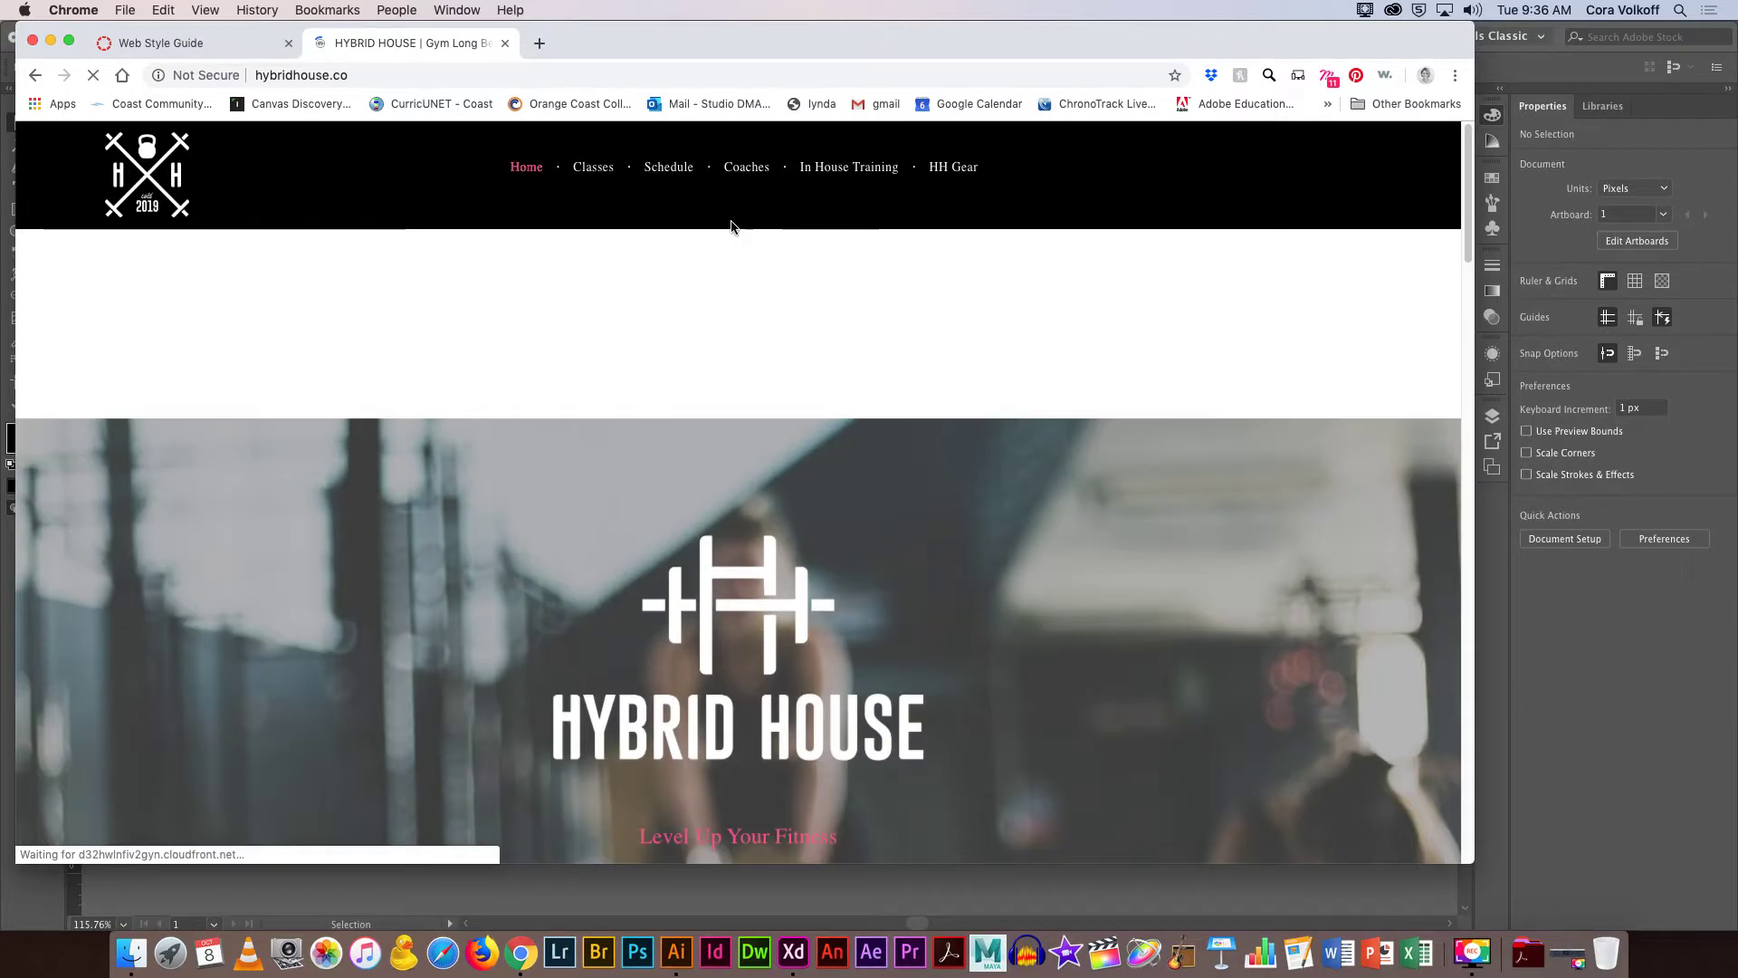
pyautogui.scroll(-5, 1258, 312)
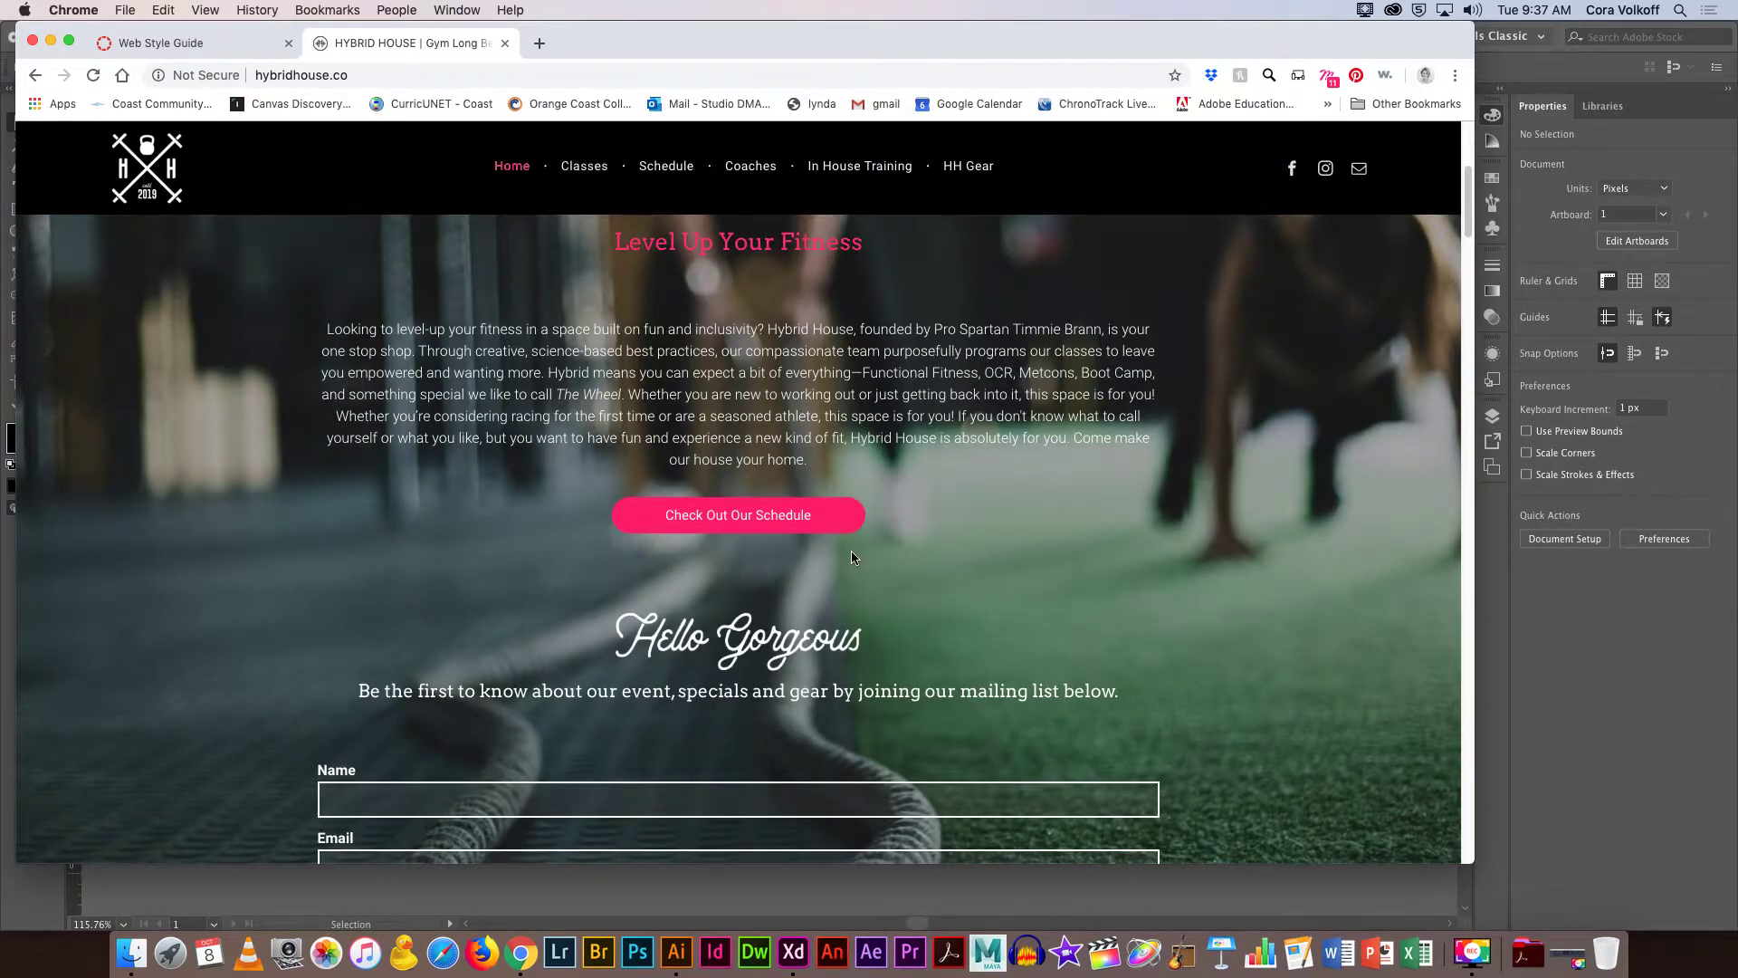
pyautogui.scroll(-1, 763, 544)
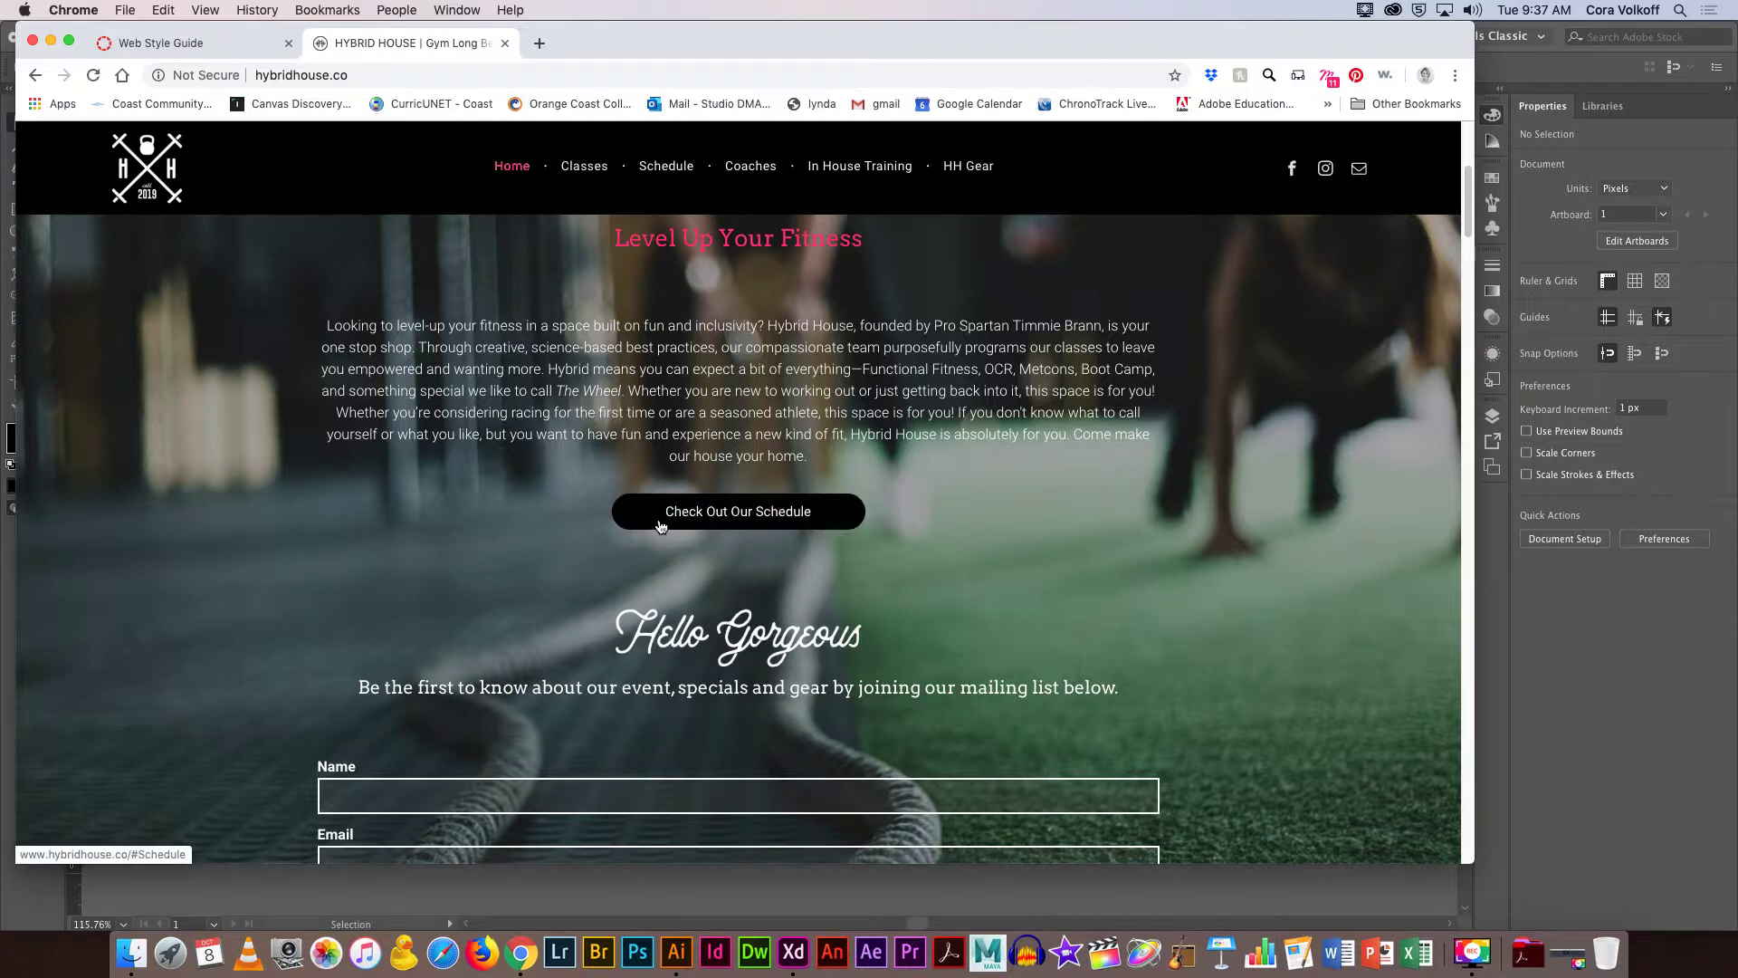
# Return to the Web Style Guide tab and list Color, Text, Hover Color and Hover Text on separate lines under BUTTON STYLE.
pyautogui.click(181, 43)
pyautogui.click(779, 501)
pyautogui.press('Return')
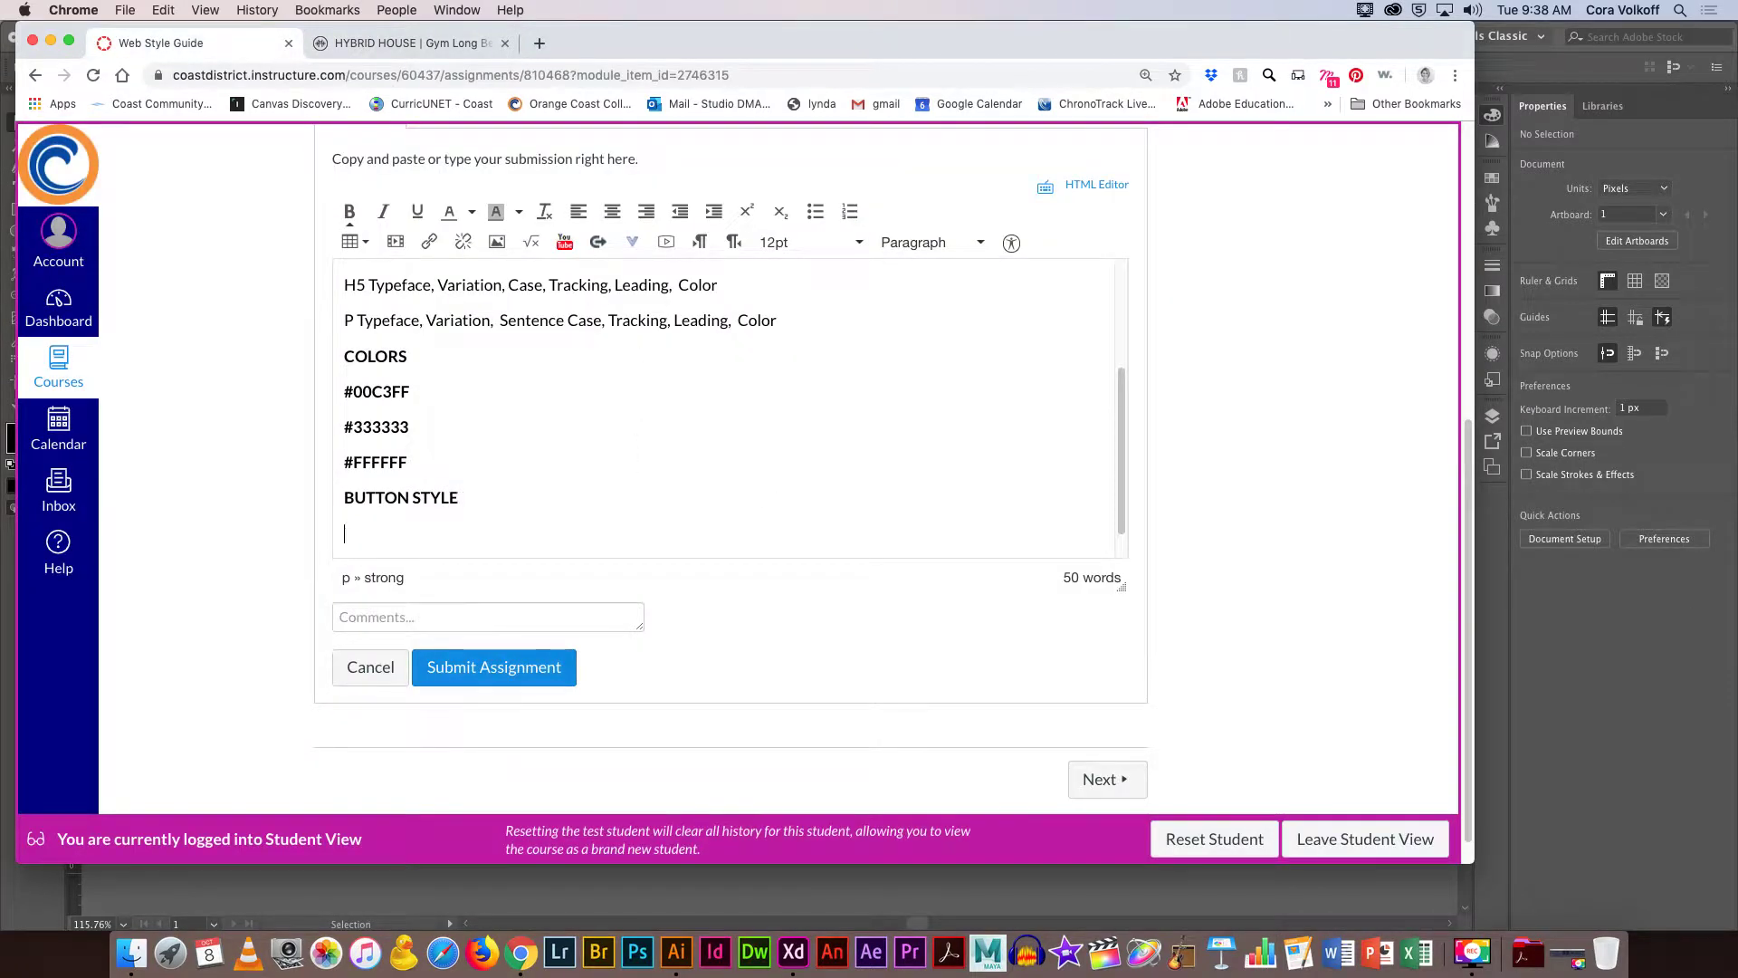
pyautogui.write('Color')
pyautogui.press('Return')
pyautogui.write('Text')
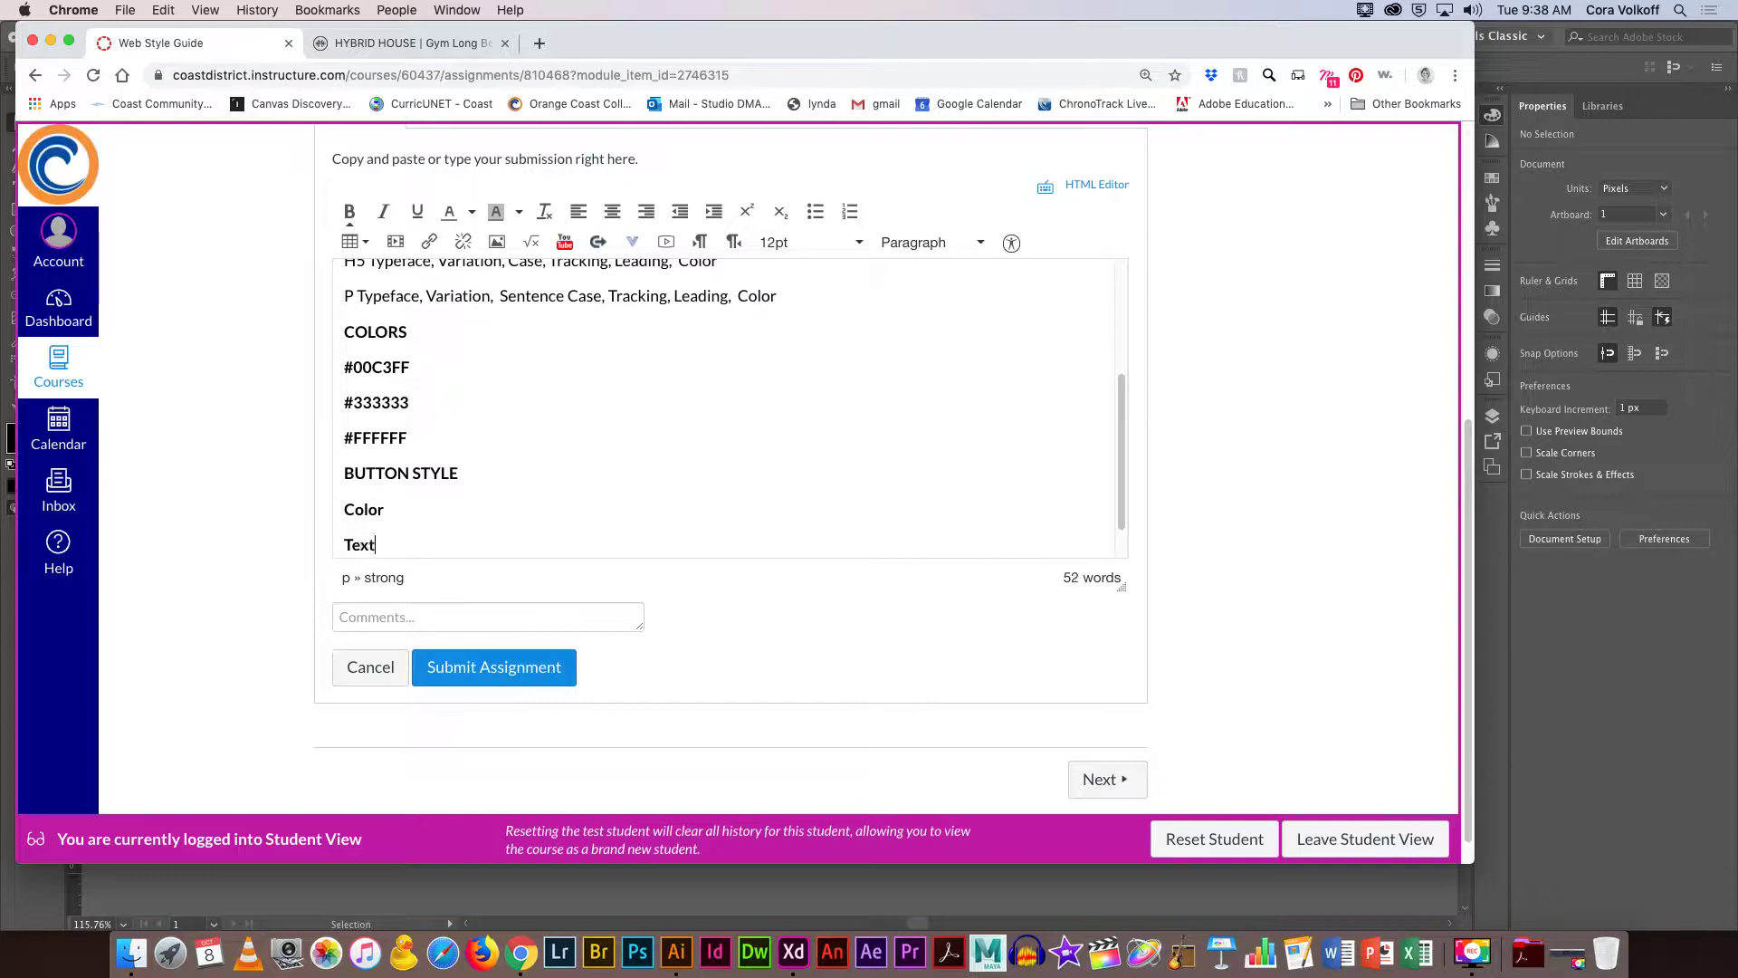
pyautogui.press('Return')
pyautogui.write('Hoover')
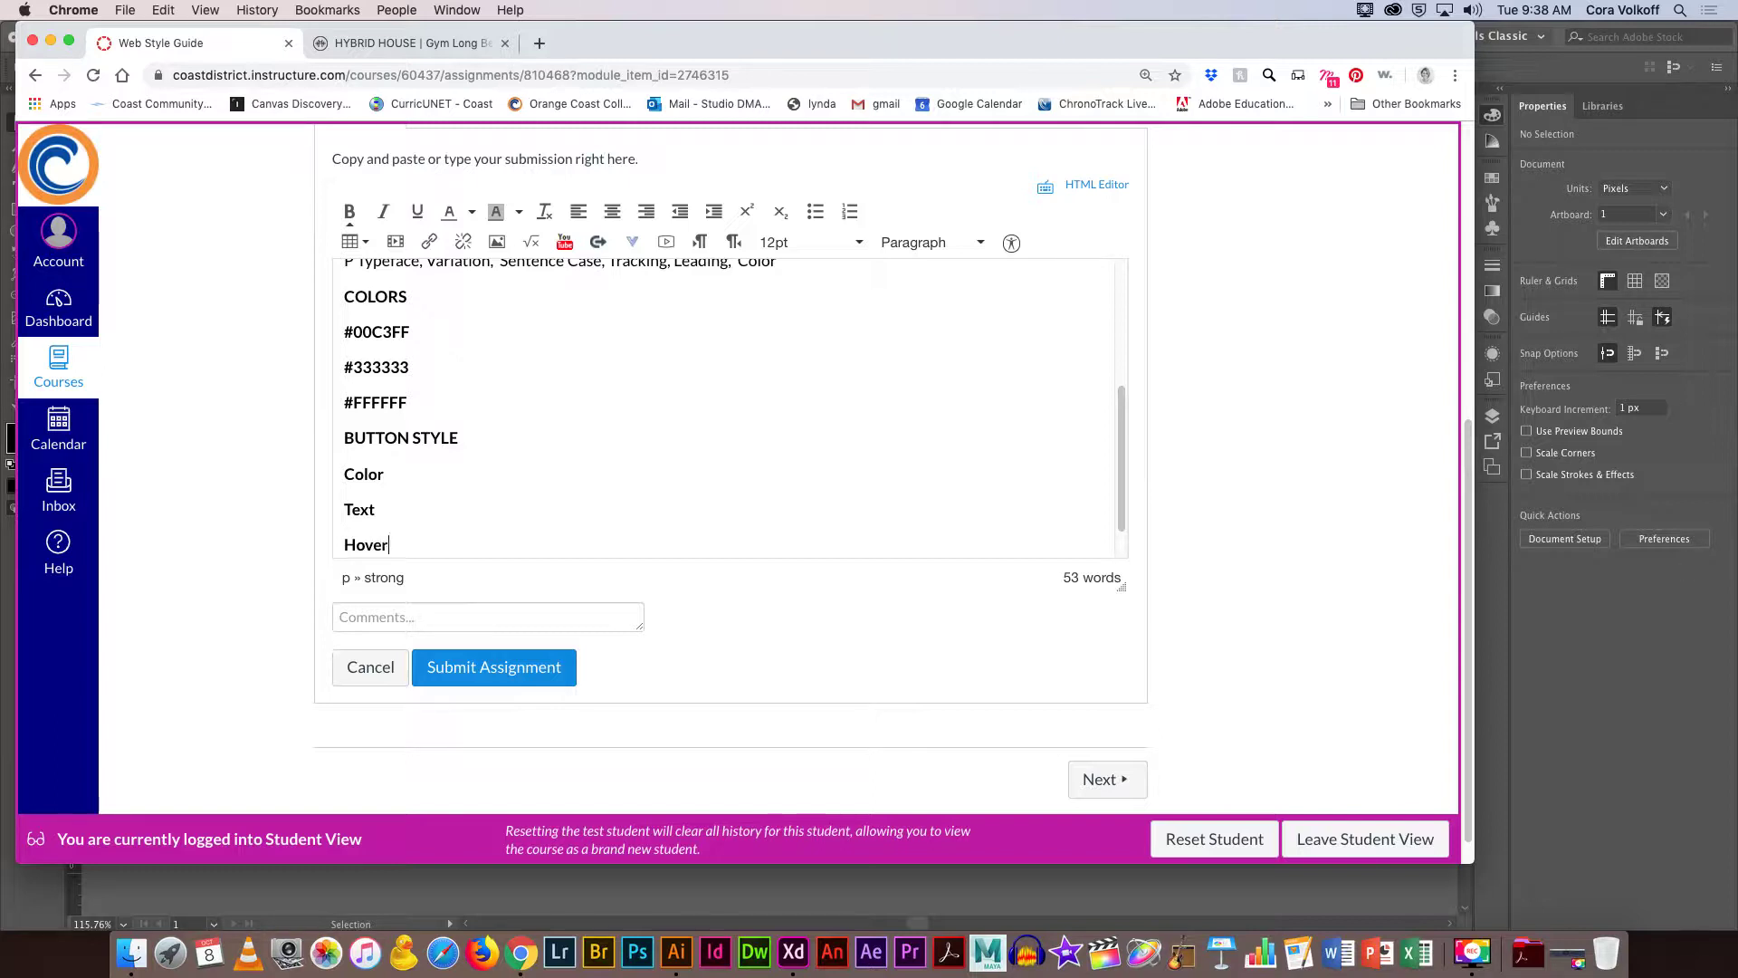
pyautogui.write(' Color')
pyautogui.press('Return')
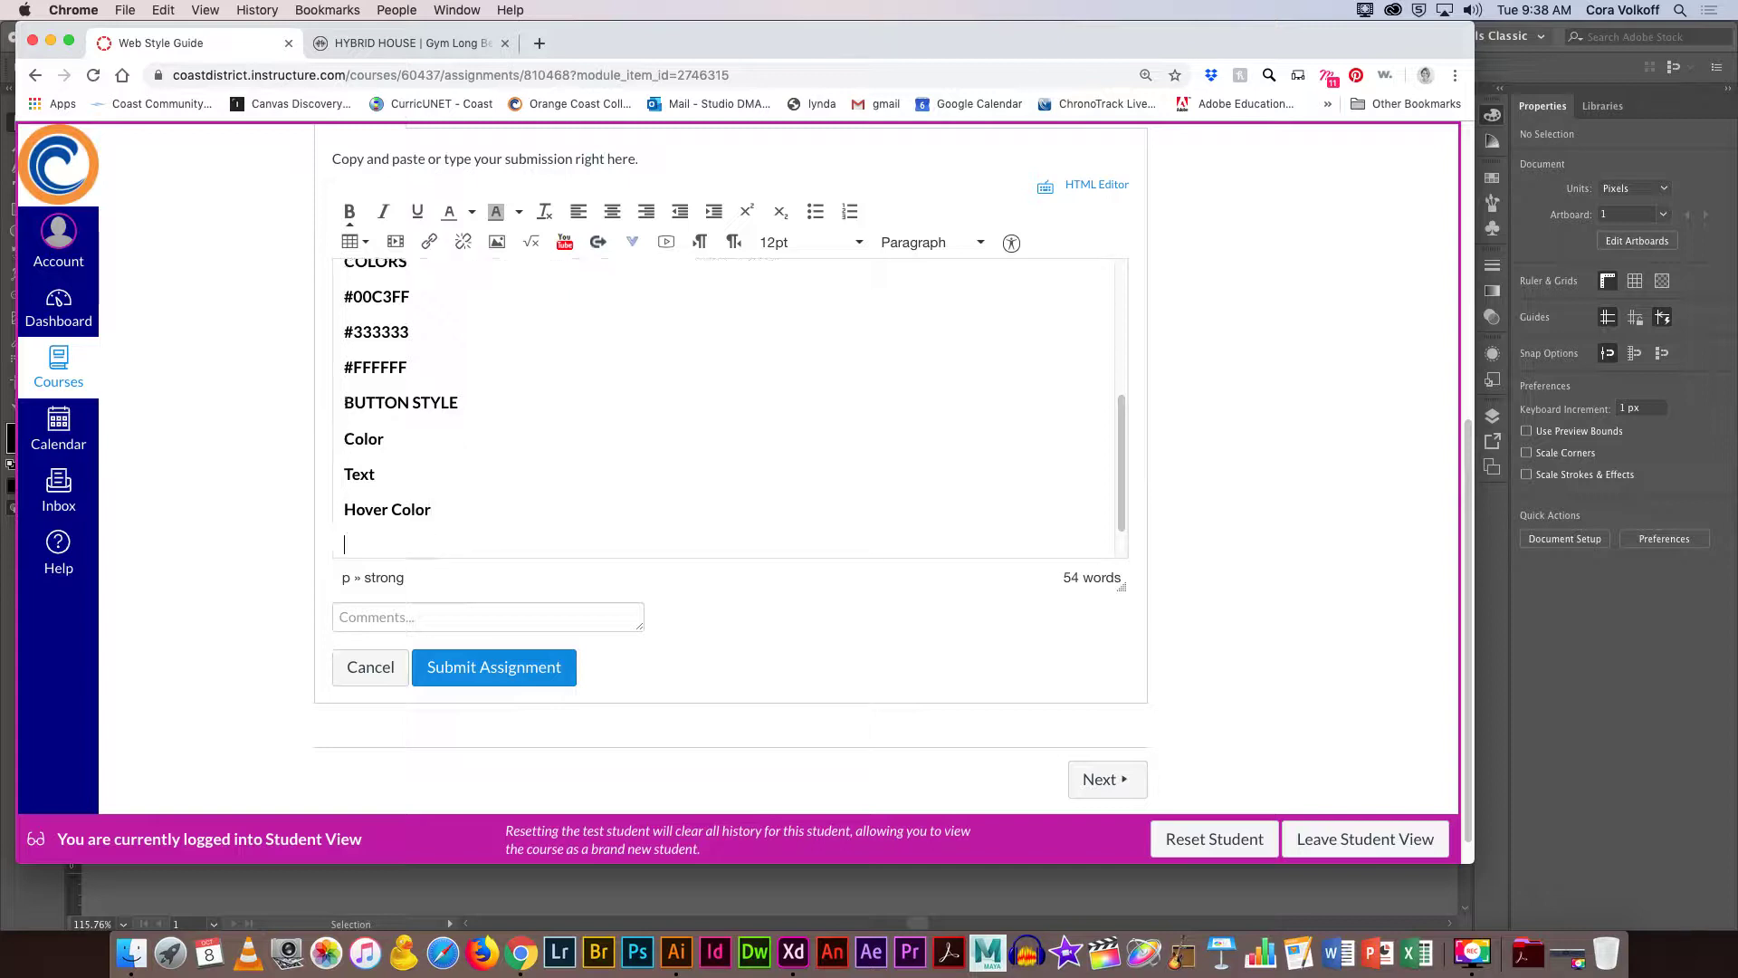
pyautogui.write('Hover Text')
# Append a # placeholder to the button's Color and Hover Color lines.
pyautogui.click(404, 436)
pyautogui.write('#')
pyautogui.click(437, 547)
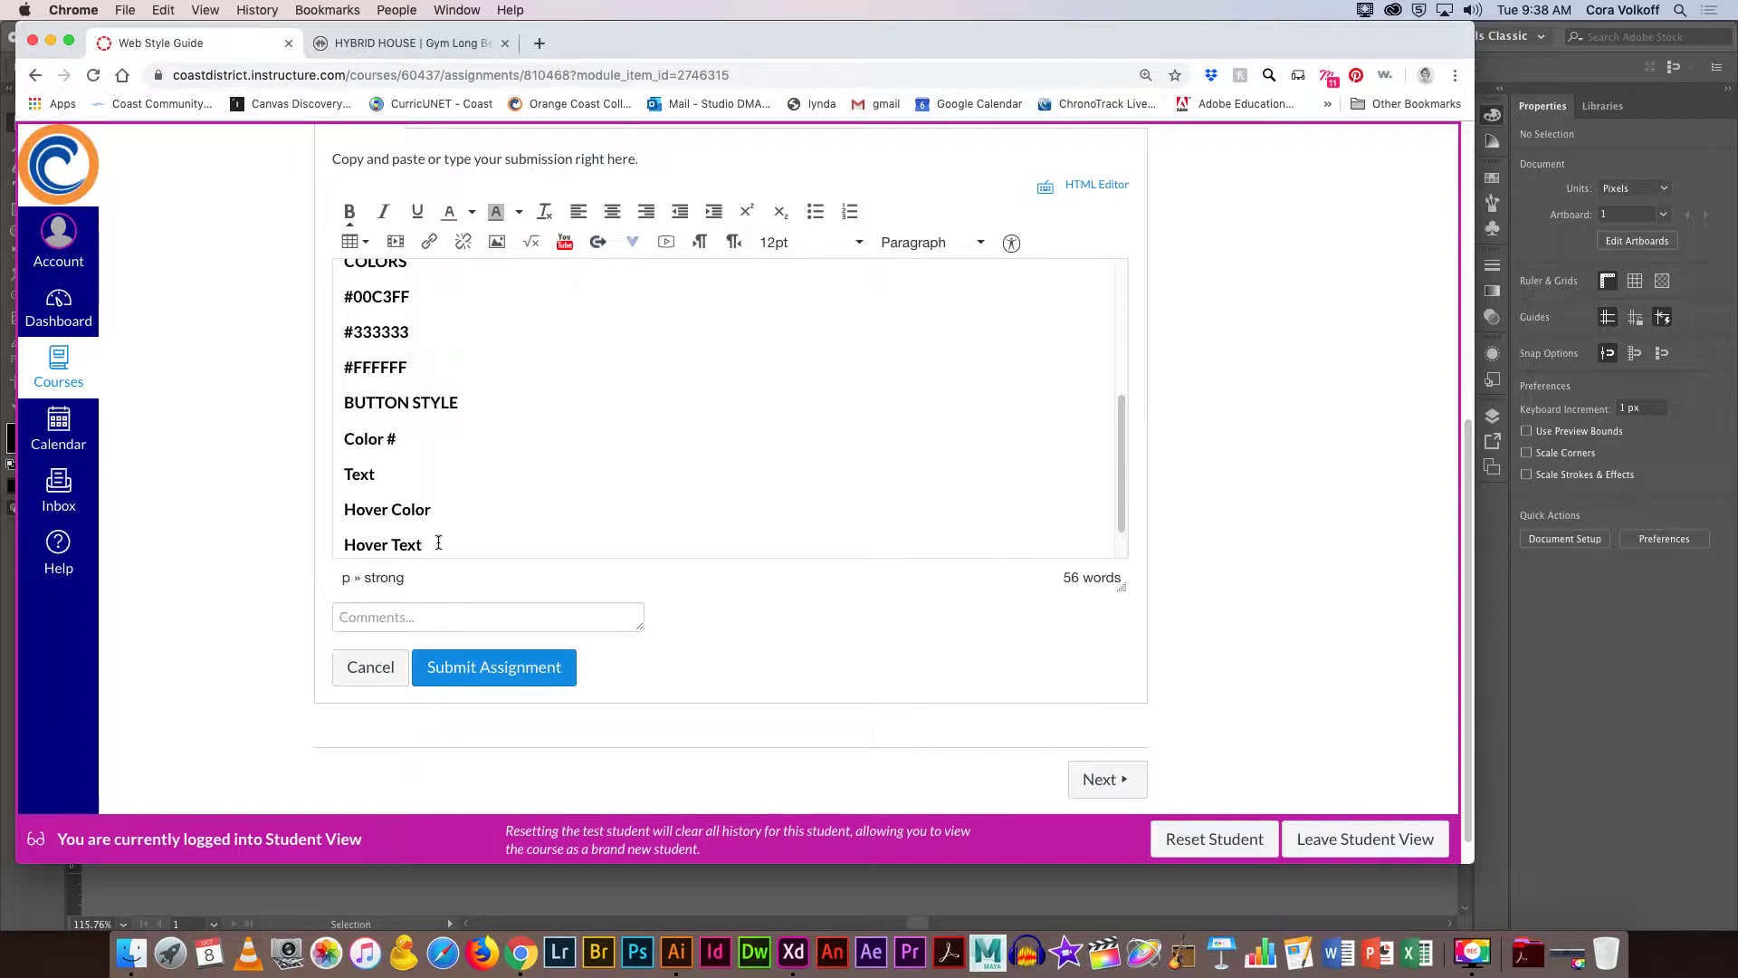
pyautogui.click(446, 509)
pyautogui.write('#')
# Select the H5 line's type attributes, from Typeface through Color.
pyautogui.click(445, 477)
pyautogui.scroll(2, 445, 477)
pyautogui.moveTo(370, 332); pyautogui.dragTo(760, 329)
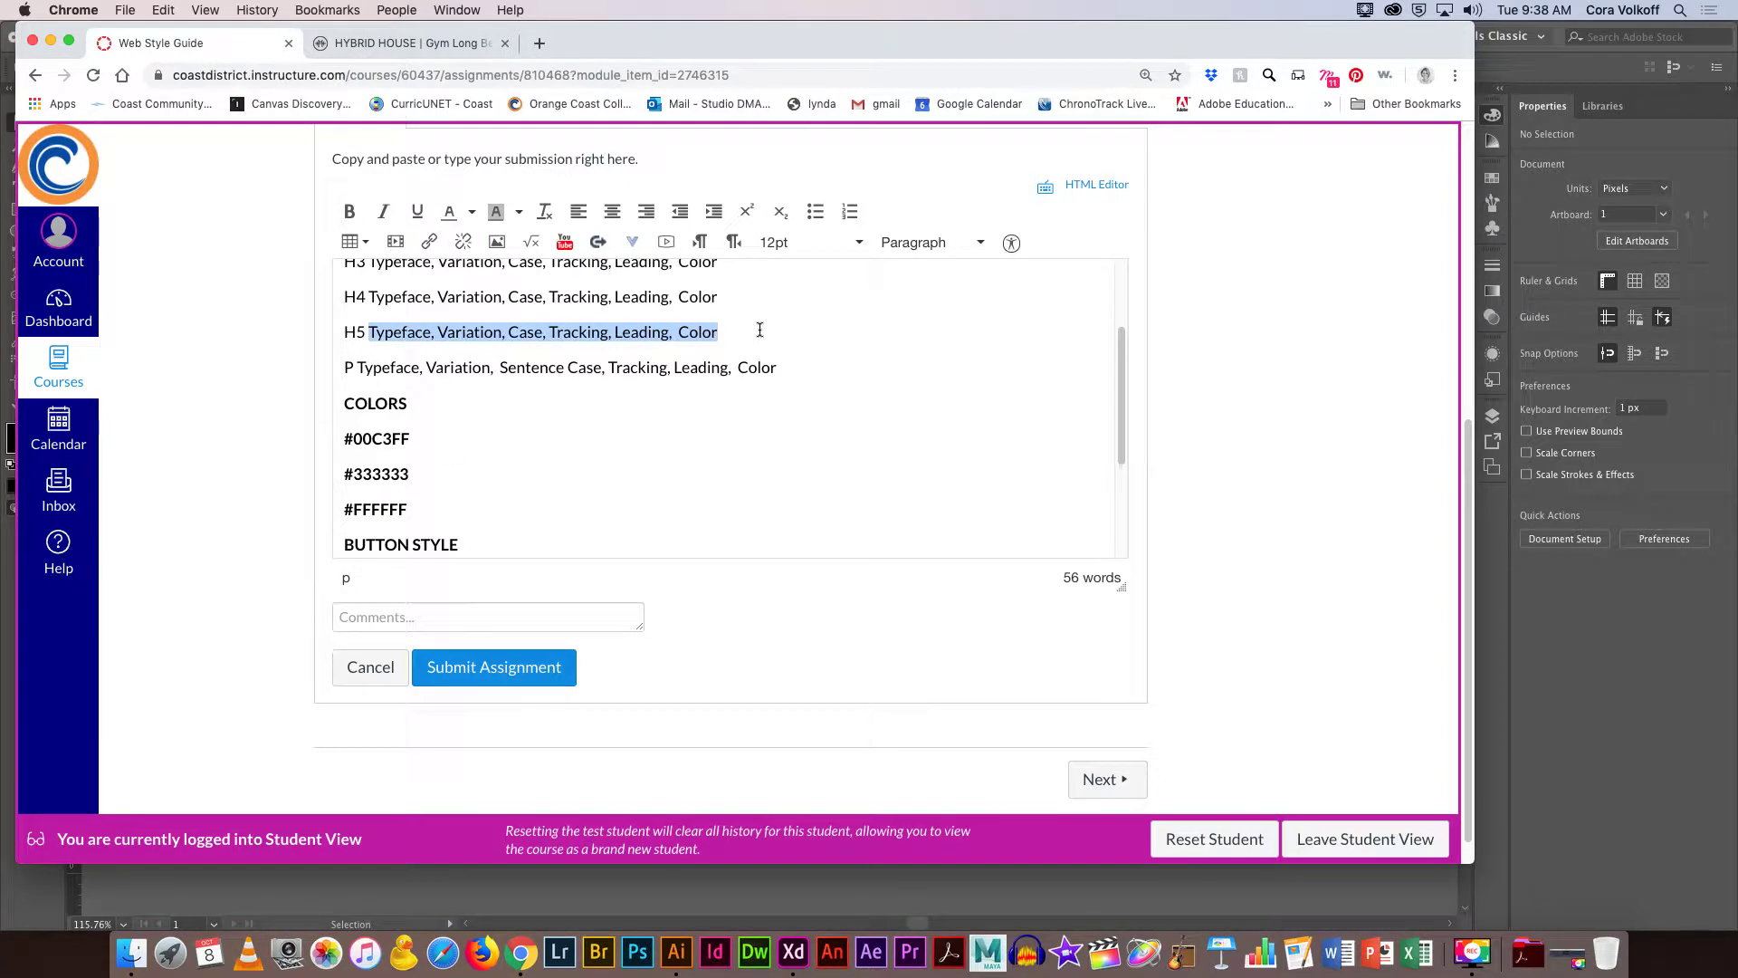
pyautogui.scroll(-2, 517, 426)
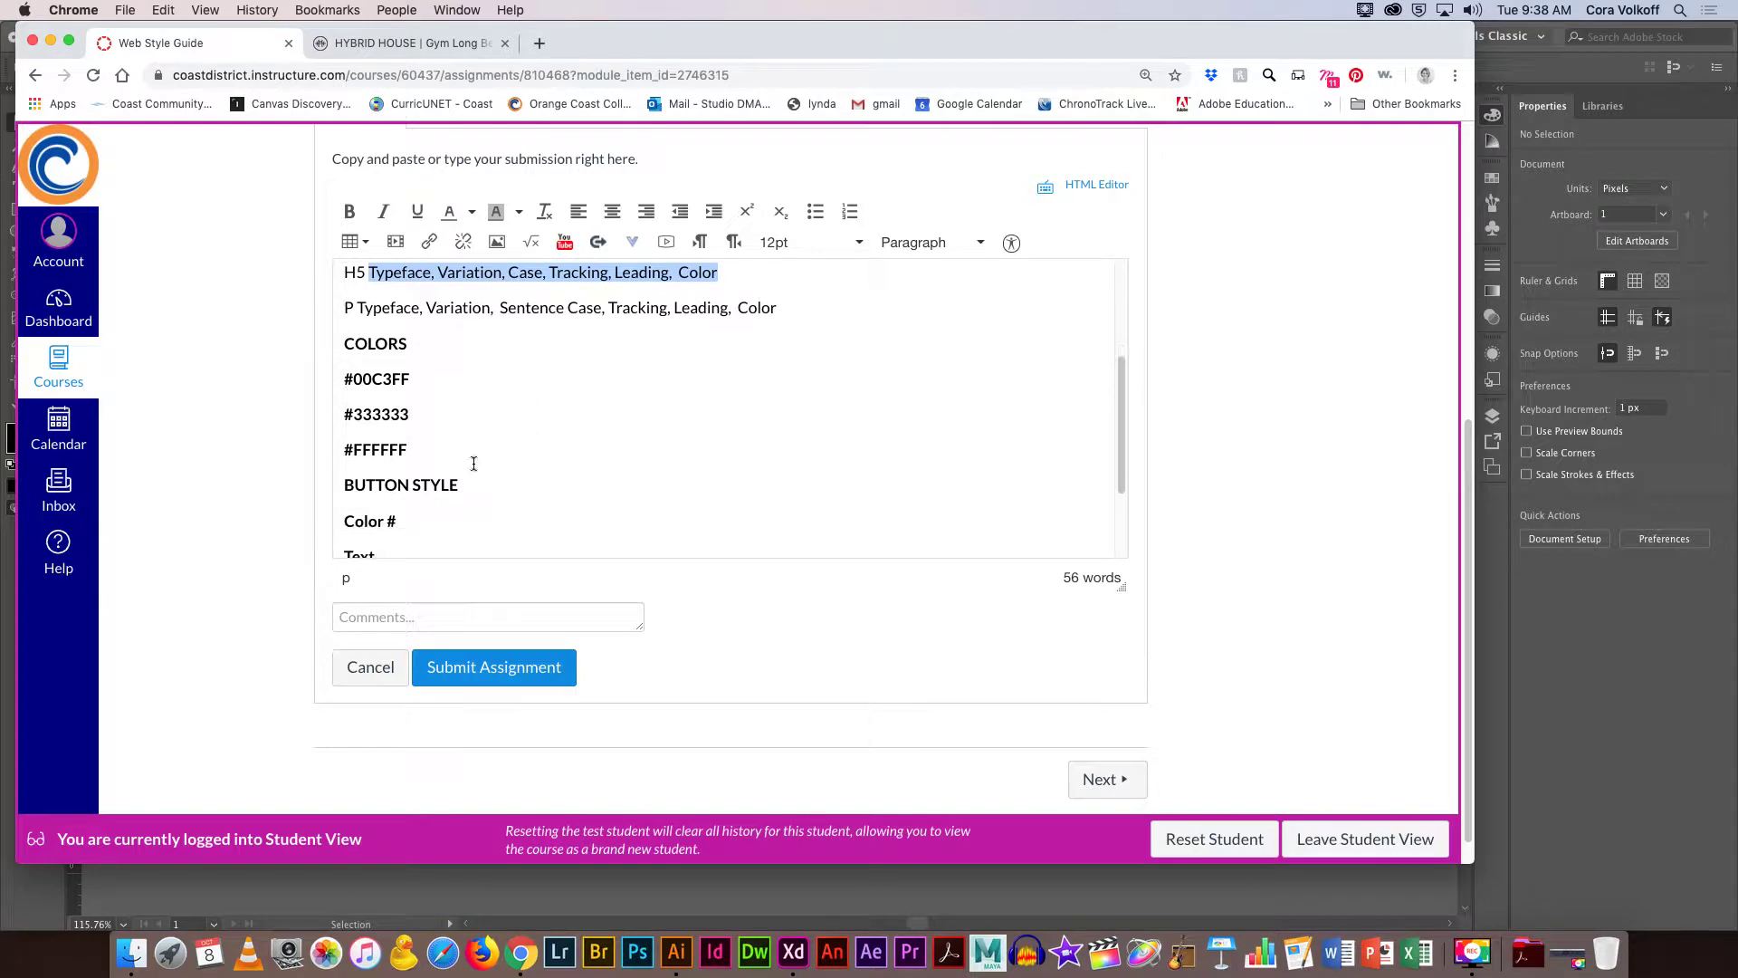
pyautogui.scroll(-1, 438, 507)
pyautogui.click(409, 525)
pyautogui.write('FFFFFF')
pyautogui.moveTo(434, 525); pyautogui.dragTo(377, 525)
pyautogui.press('BackSpace')
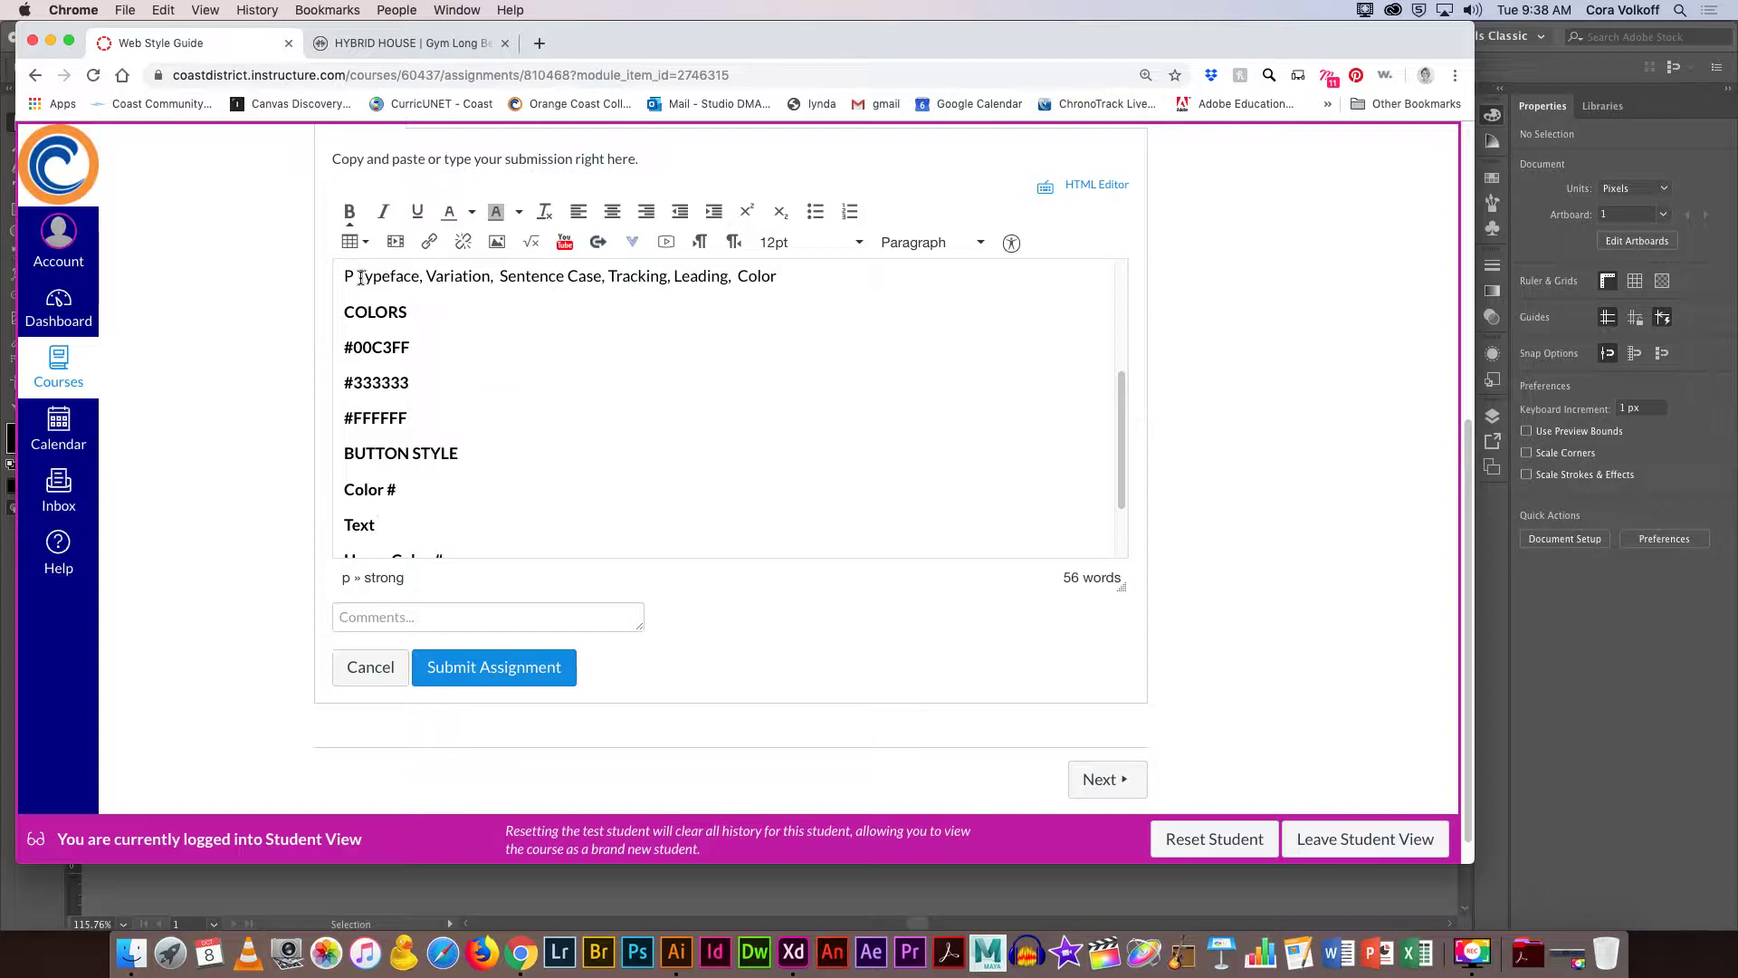
# Copy the P line's type attributes, from Typeface through Color, onto the button's Text line.
pyautogui.moveTo(777, 276); pyautogui.dragTo(364, 312)
pyautogui.press('cmd+c')
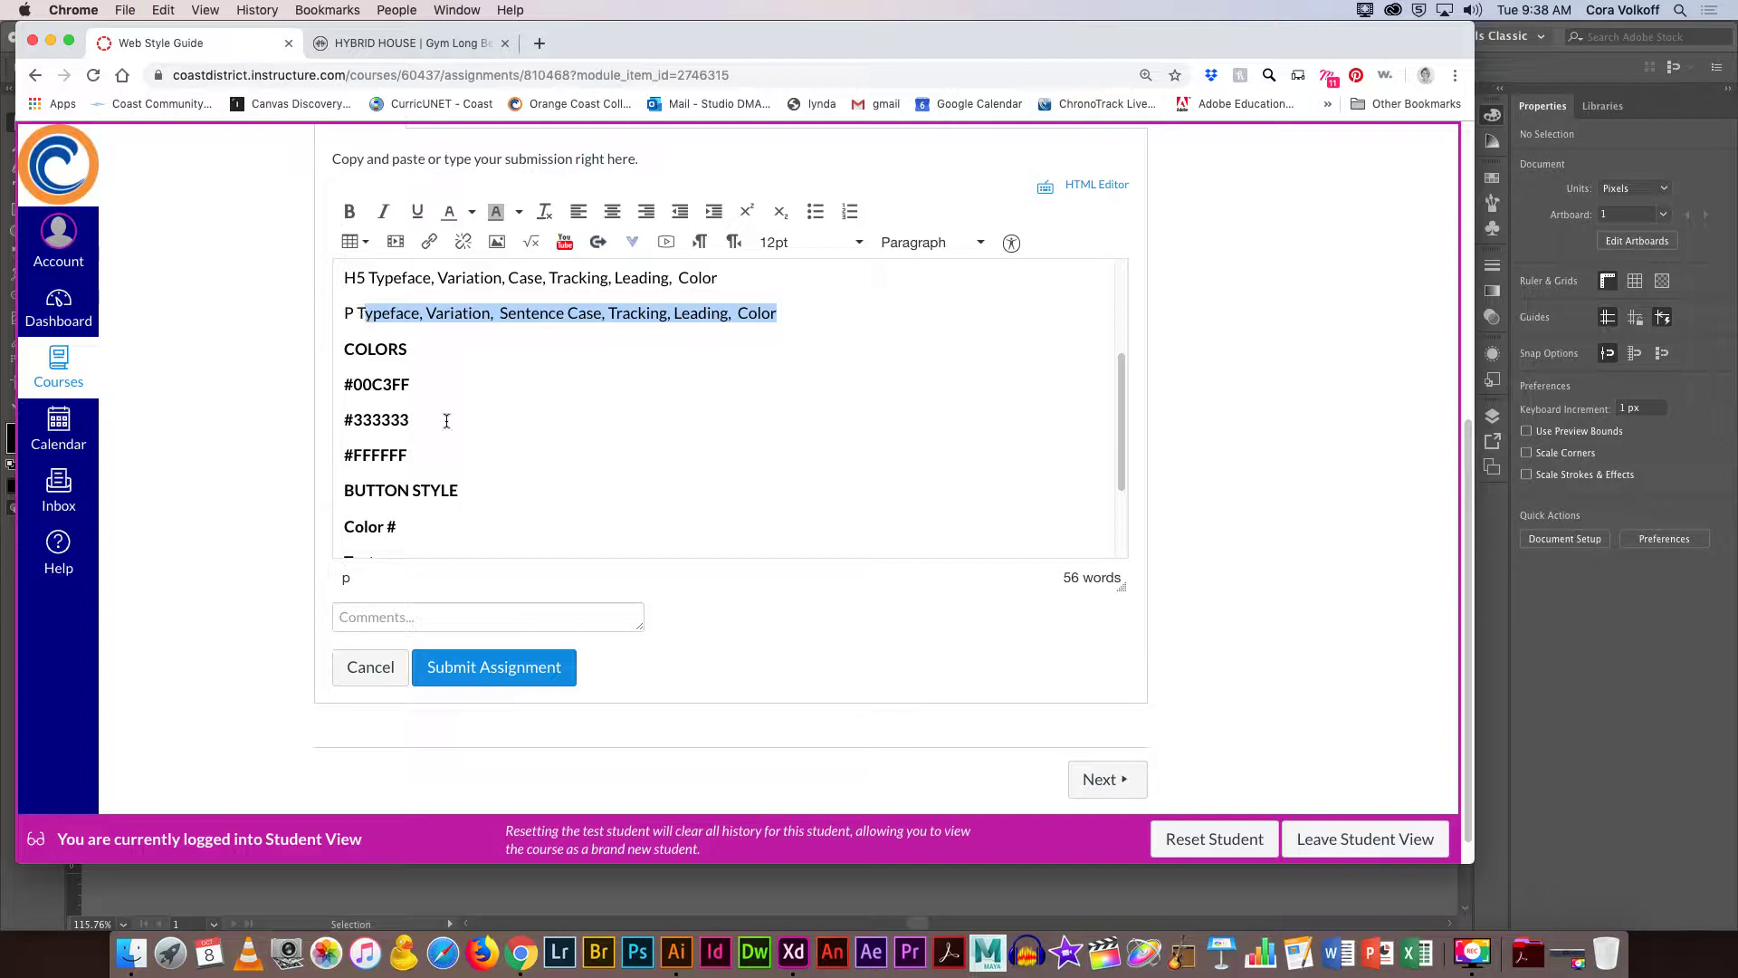
pyautogui.scroll(-1, 446, 421)
pyautogui.doubleClick(399, 521)
pyautogui.click(398, 522)
pyautogui.press('cmd+v')
pyautogui.write('T')
# Add the same Typeface, Variation, Sentence Case, Tracking, Leading, Color attributes after Hover Text.
pyautogui.scroll(-2, 471, 484)
pyautogui.click(441, 497)
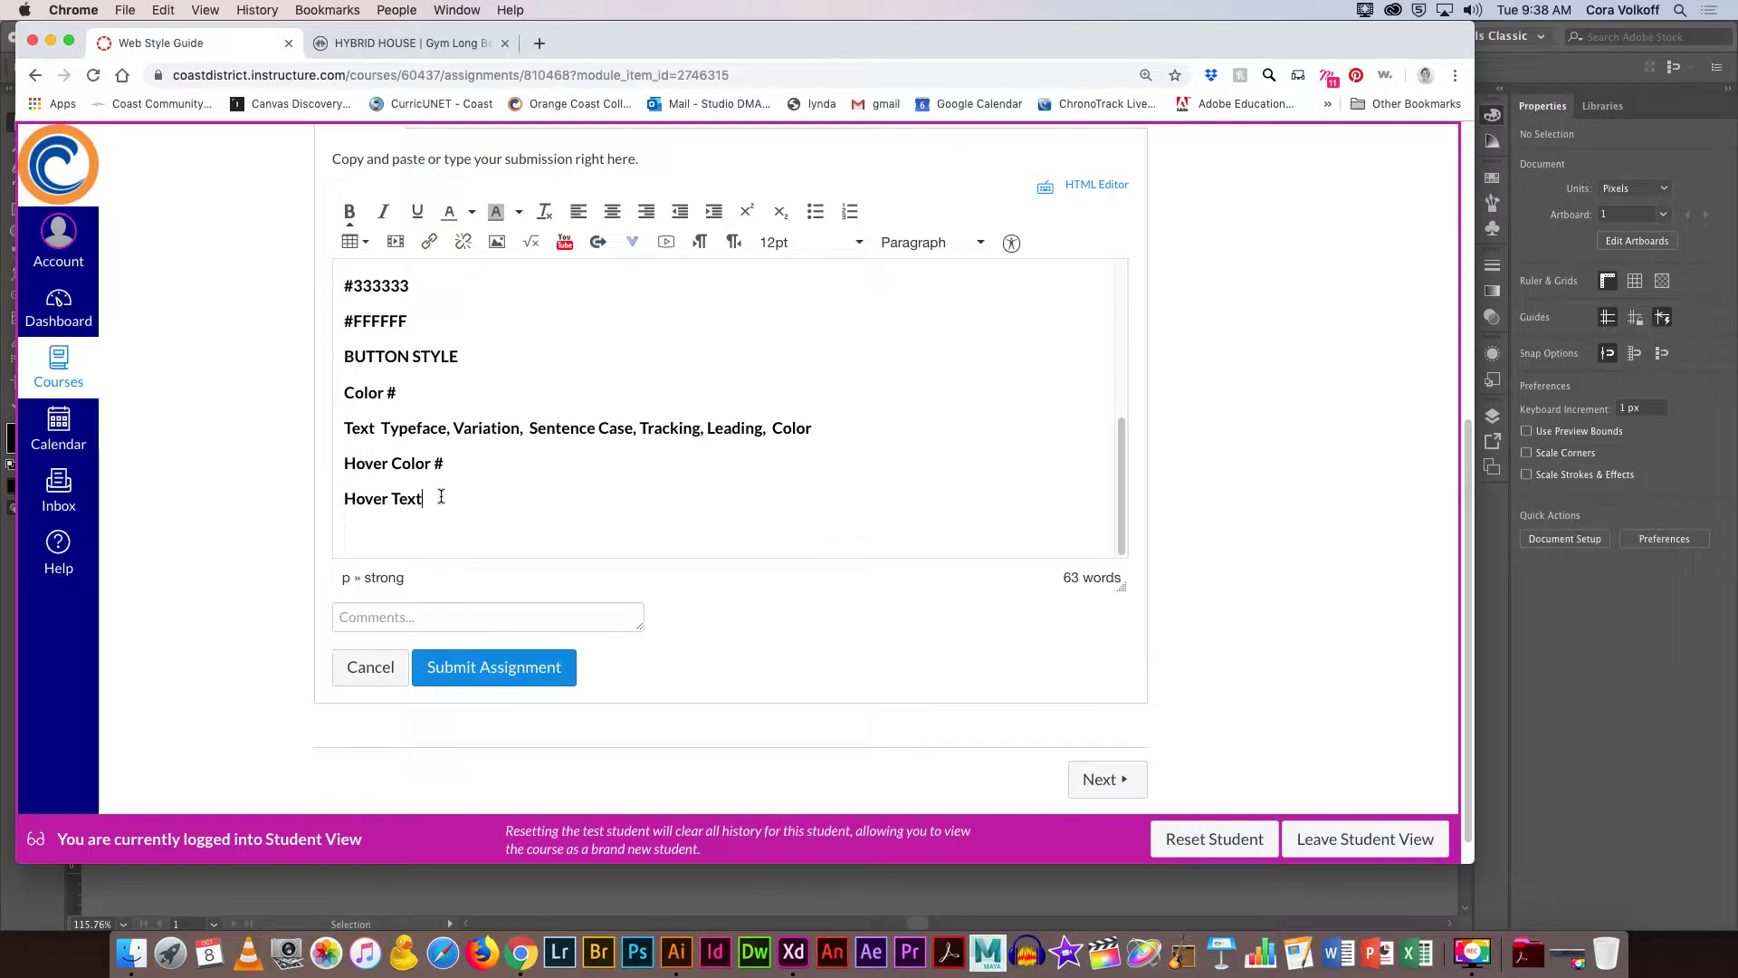
pyautogui.press('super+v')
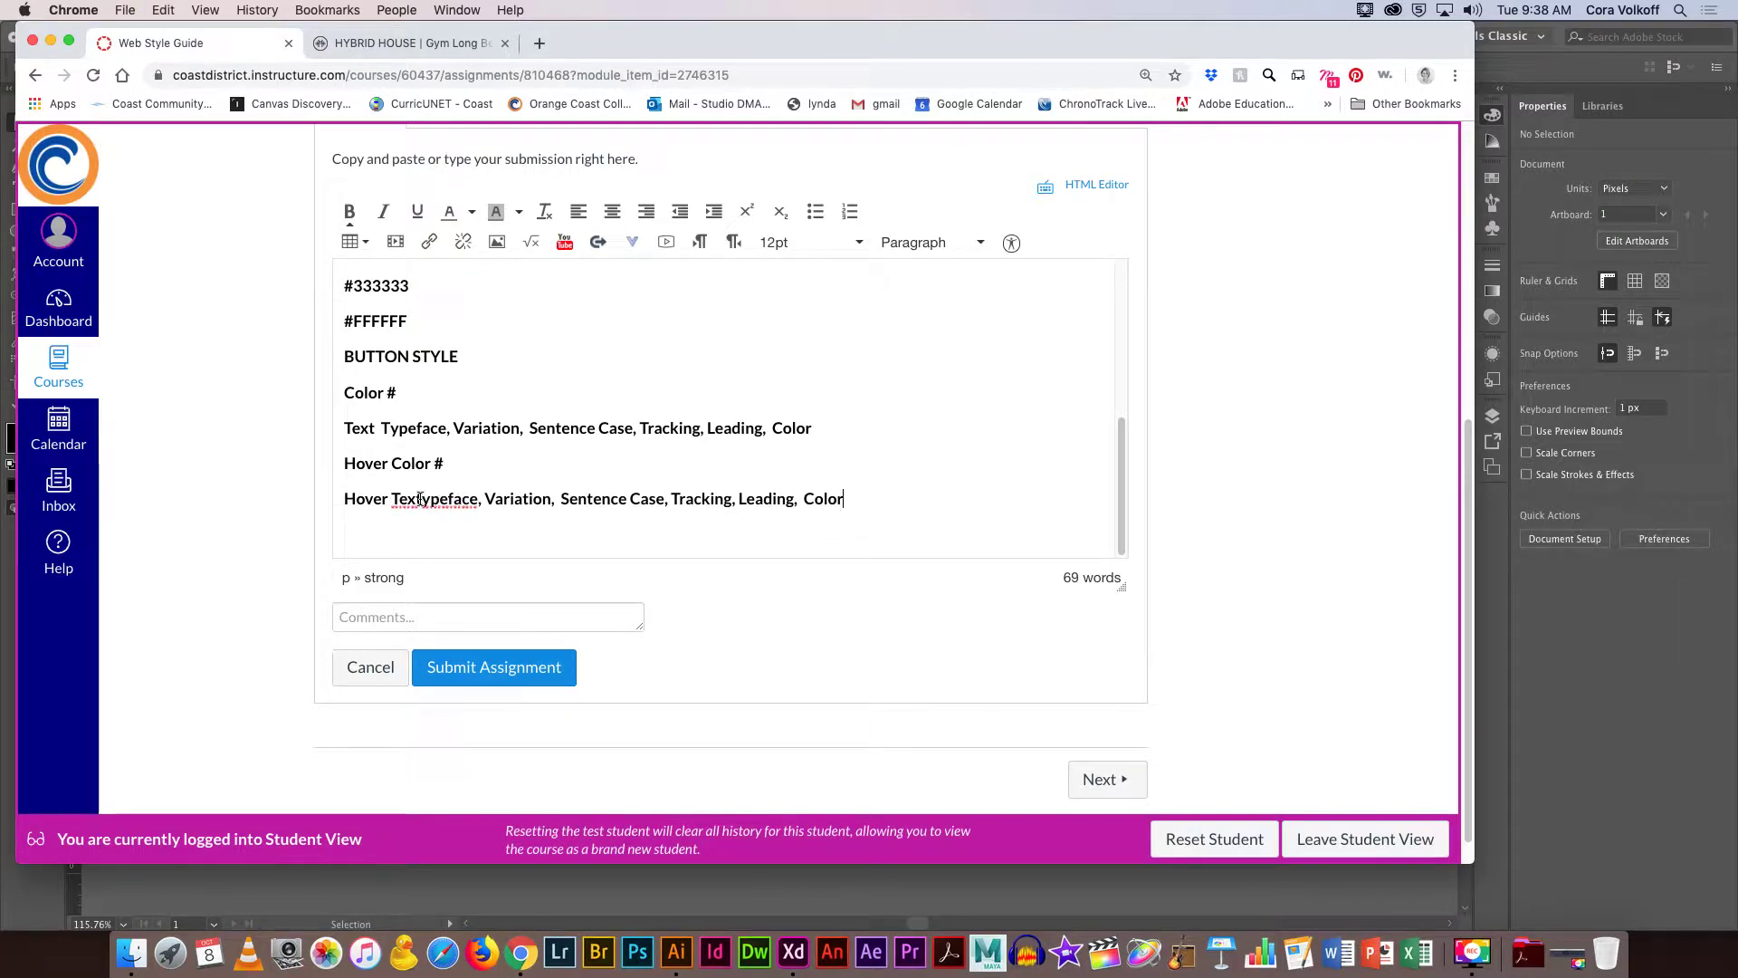
pyautogui.click(421, 500)
pyautogui.write('T')
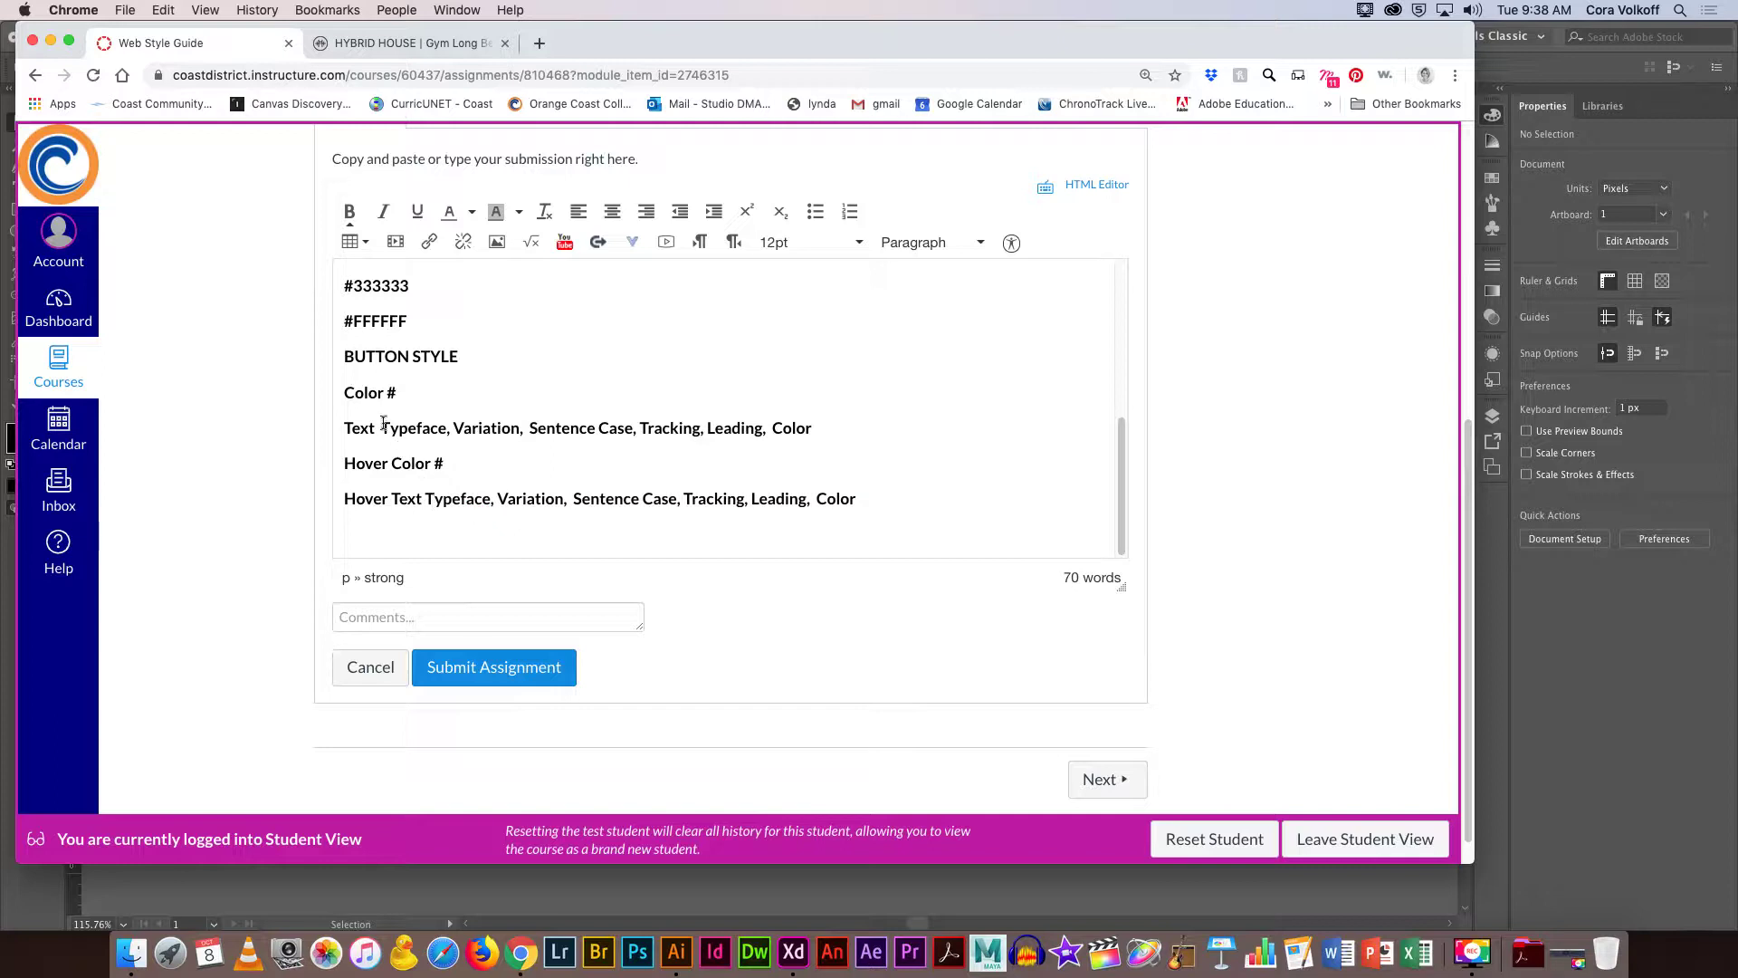
# Remove bold from the four lines under BUTTON STYLE and the three hex codes under COLORS.
pyautogui.moveTo(409, 321); pyautogui.dragTo(389, 321)
pyautogui.moveTo(347, 393); pyautogui.dragTo(870, 501)
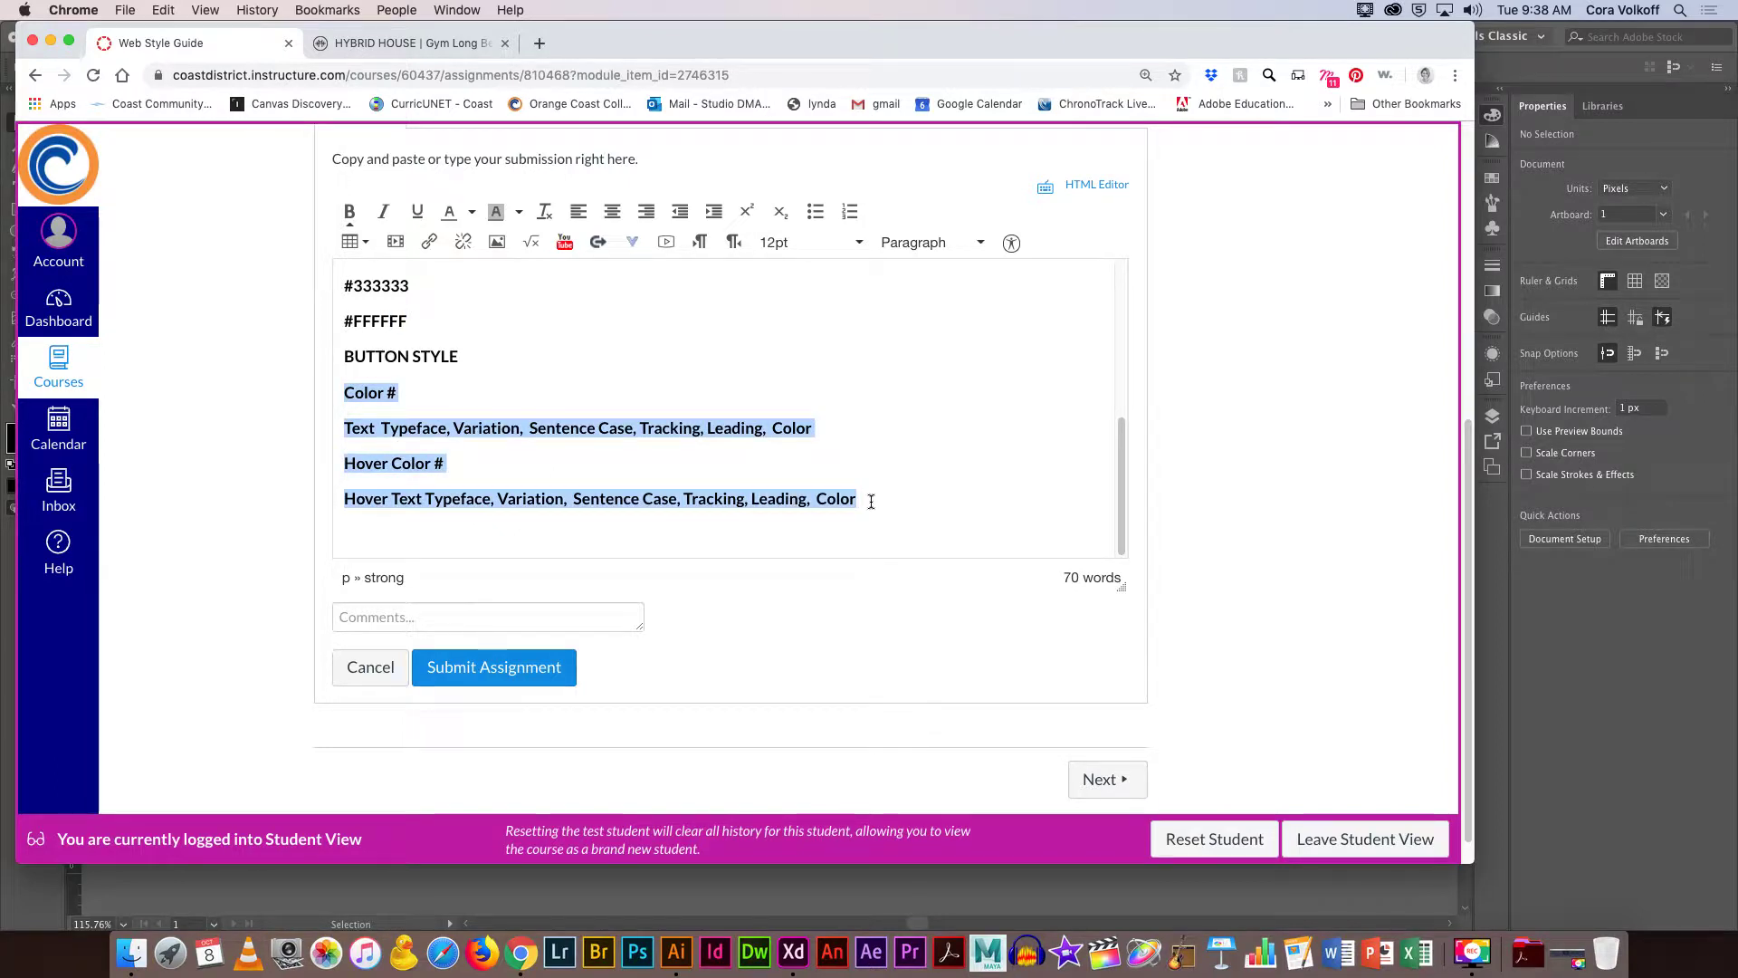
pyautogui.press('super+b')
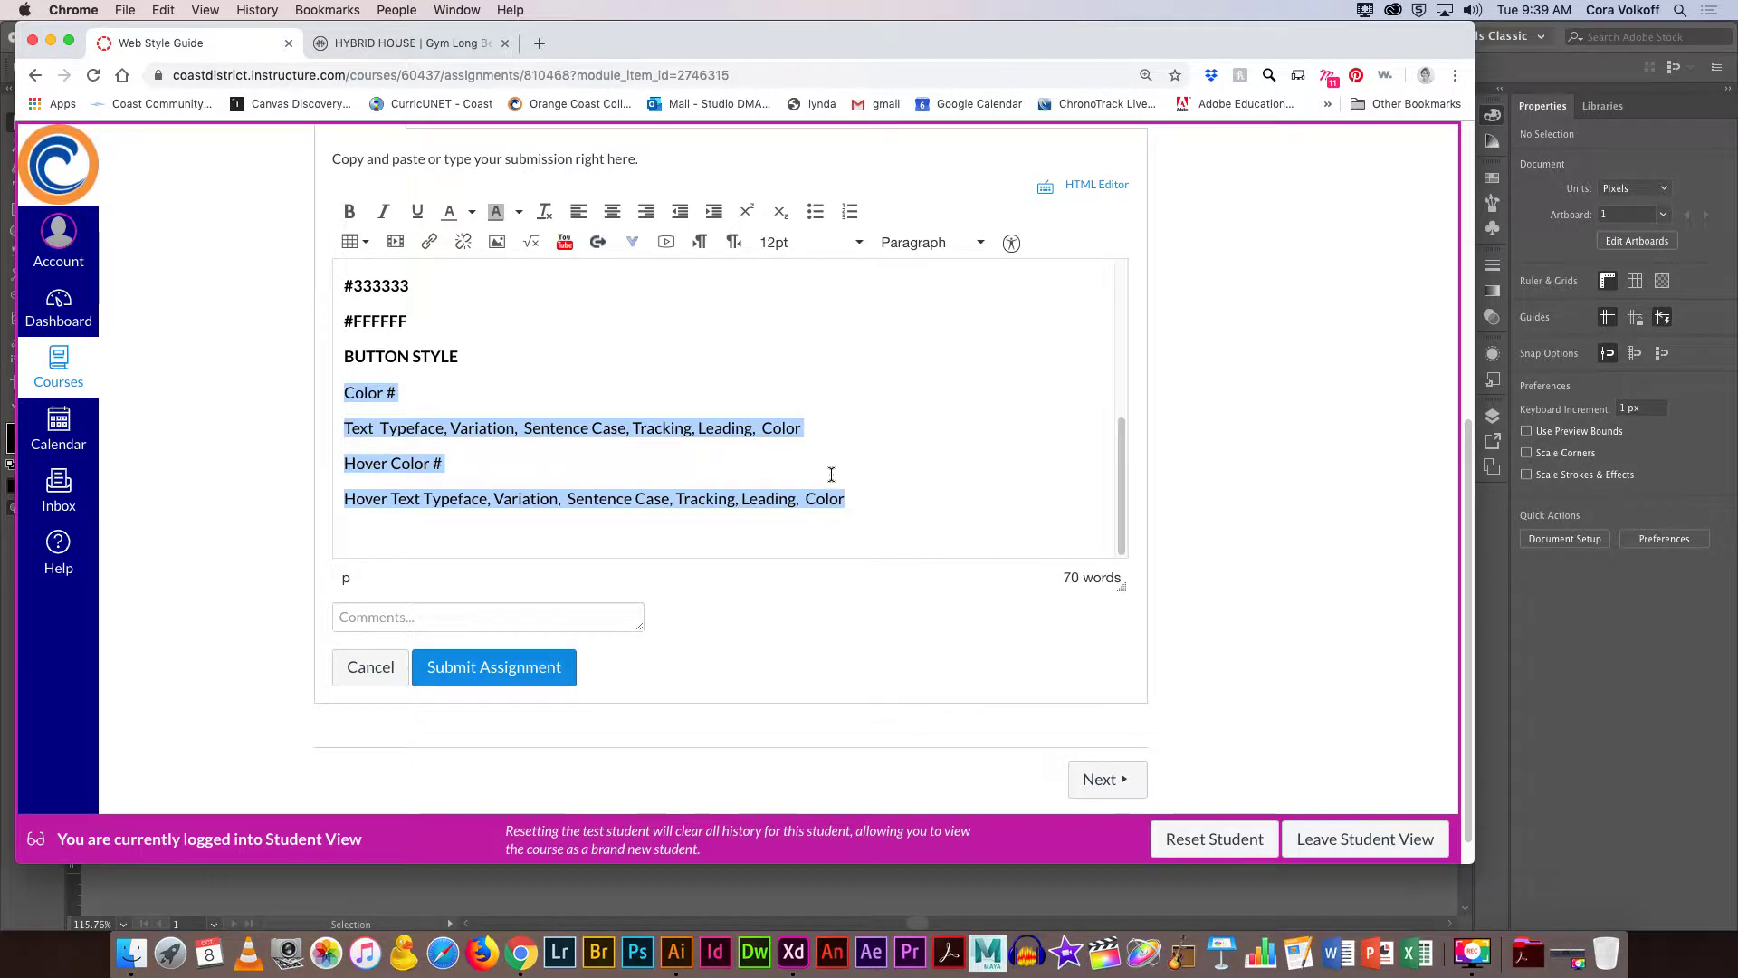
pyautogui.scroll(2, 398, 353)
pyautogui.click(407, 428)
pyautogui.moveTo(407, 428); pyautogui.dragTo(347, 359)
pyautogui.press('super+b')
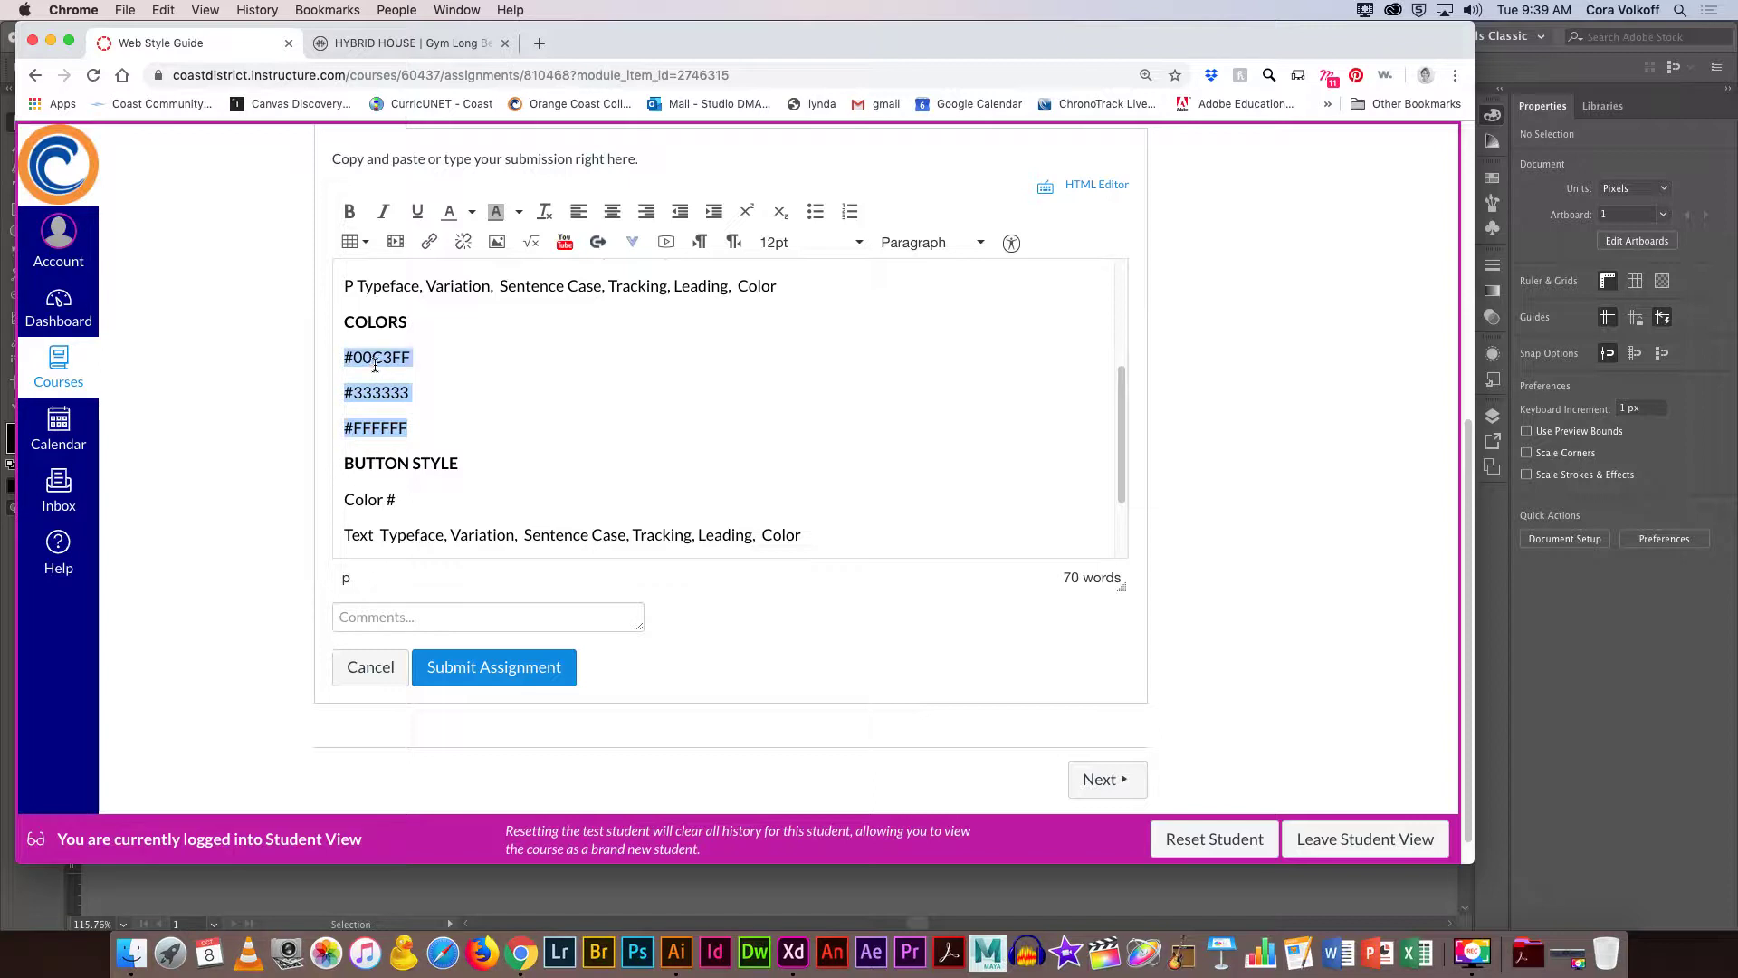
# Replace the hex codes under COLORS with a list of five # placeholders, one per line.
pyautogui.click(362, 361)
pyautogui.click(410, 429)
pyautogui.press('Return')
pyautogui.write('#')
pyautogui.press('Return')
pyautogui.write('#')
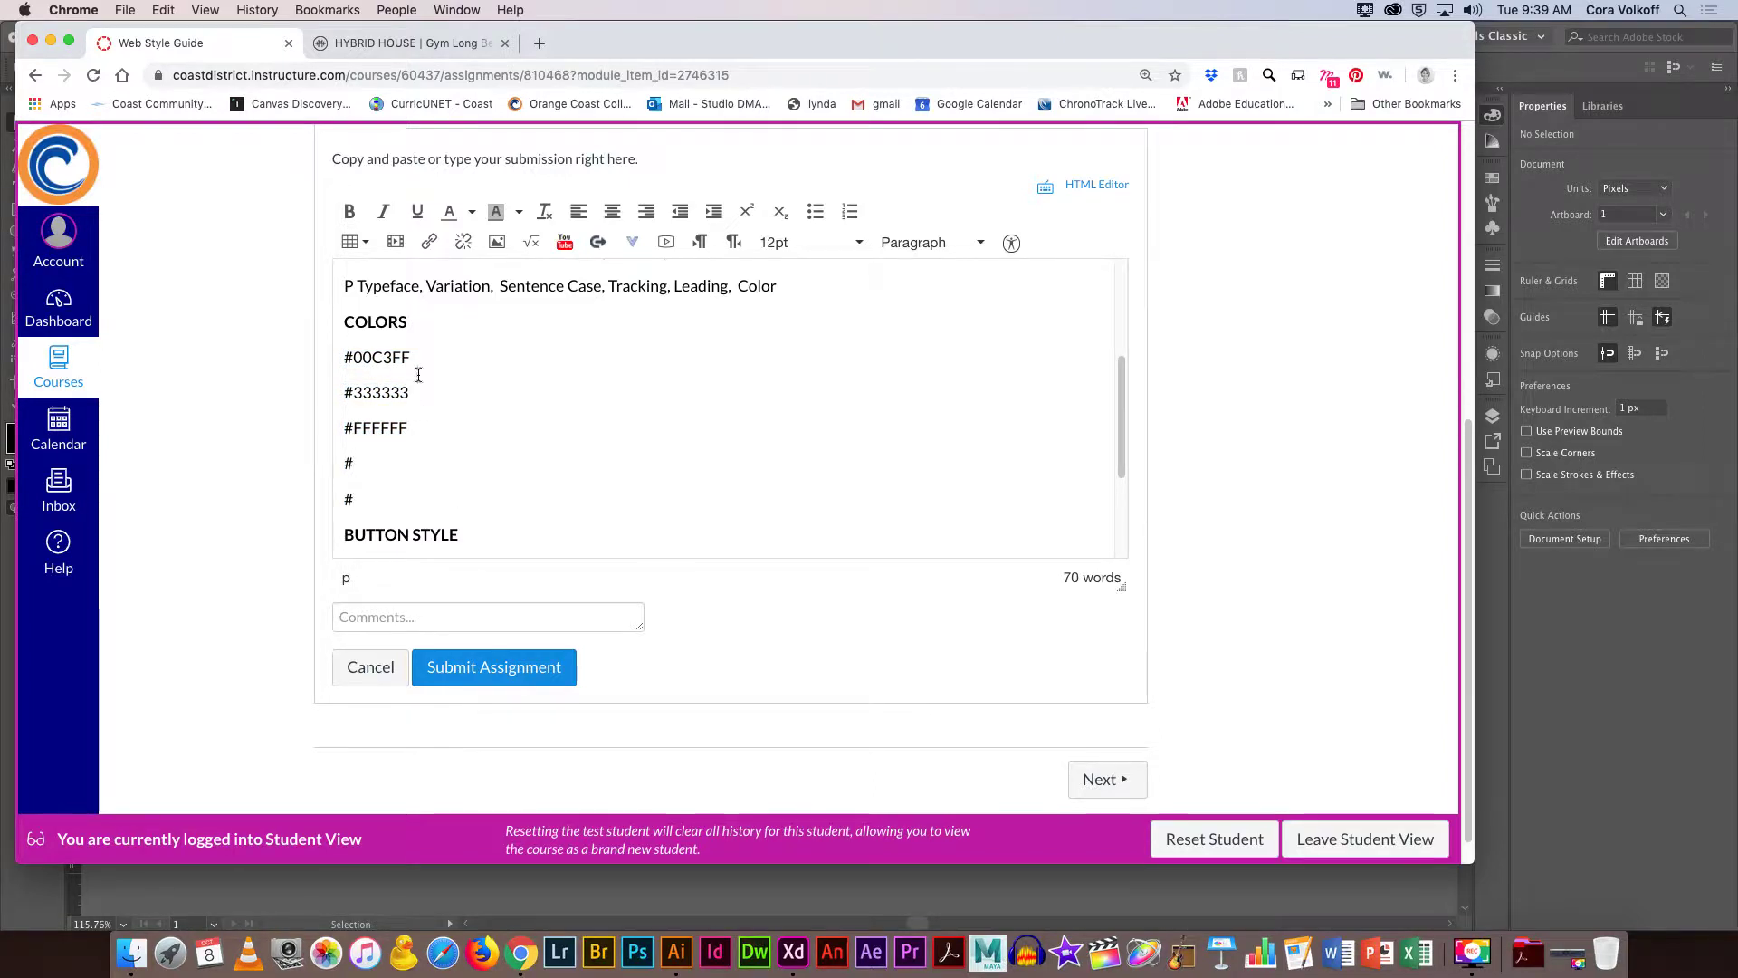
pyautogui.moveTo(408, 429); pyautogui.dragTo(356, 361)
pyautogui.press('BackSpace')
pyautogui.press('BackSpace')
pyautogui.press('BackSpace')
# Copy the entire style guide text from the submission editor and submit the assignment.
pyautogui.scroll(-5, 1067, 442)
pyautogui.moveTo(882, 465); pyautogui.dragTo(291, 152)
pyautogui.press('super+c')
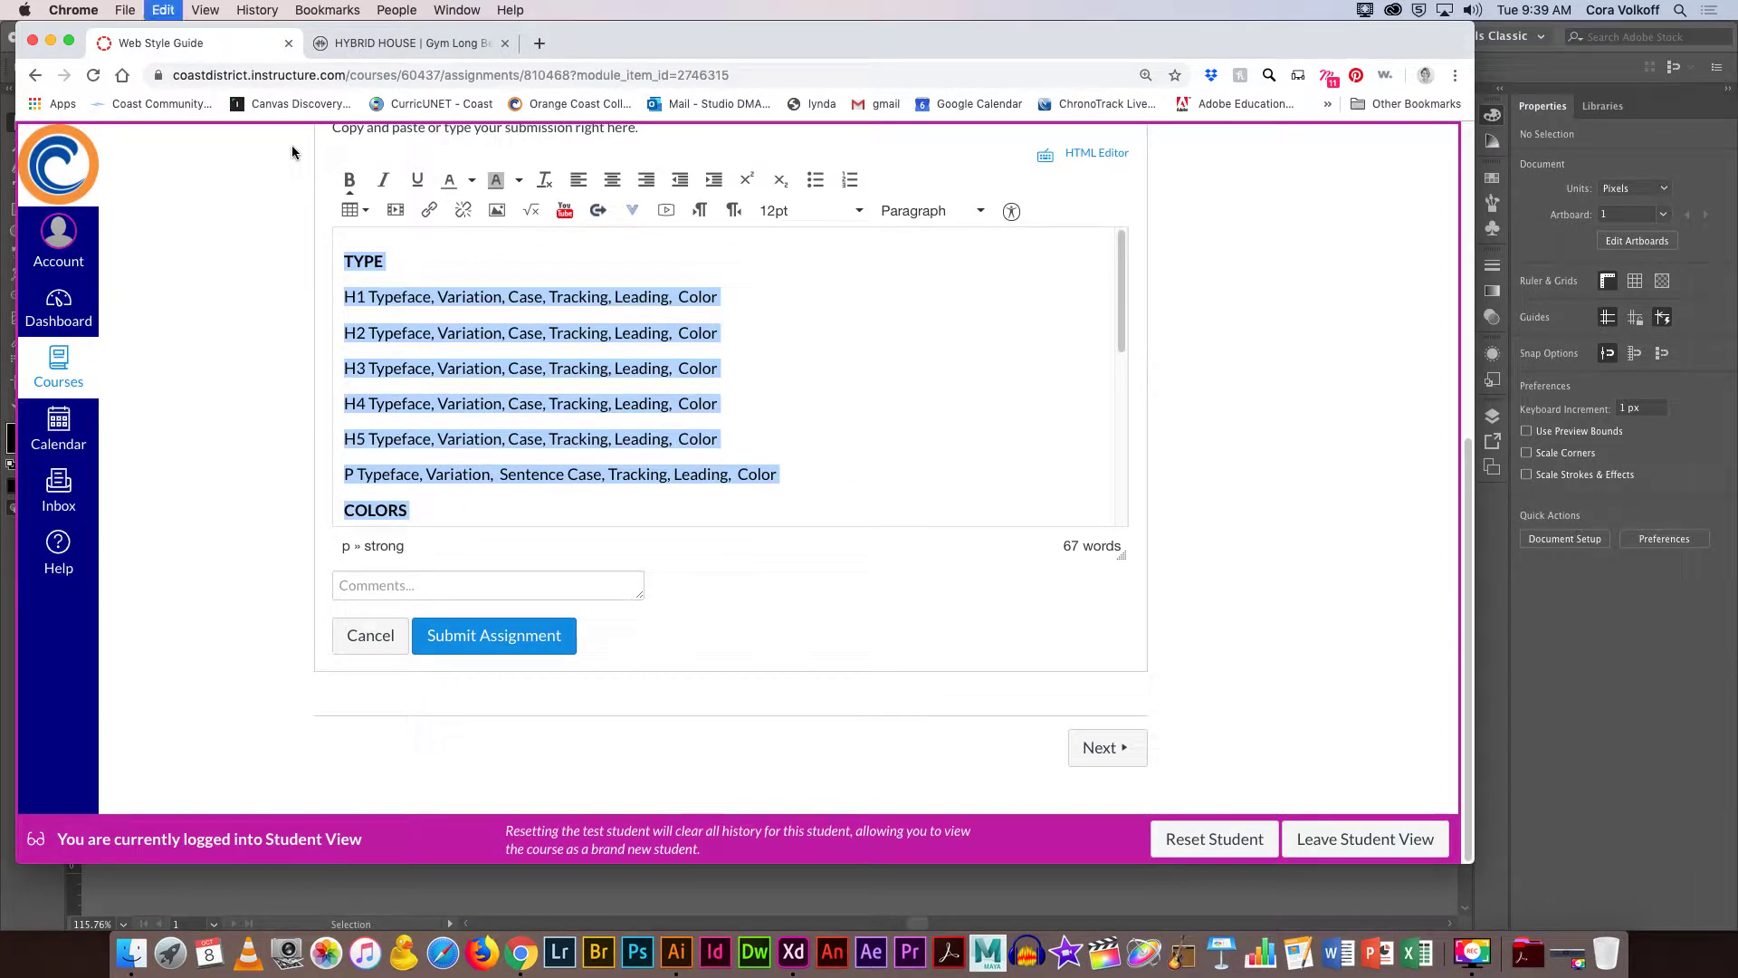
pyautogui.scroll(3, 856, 389)
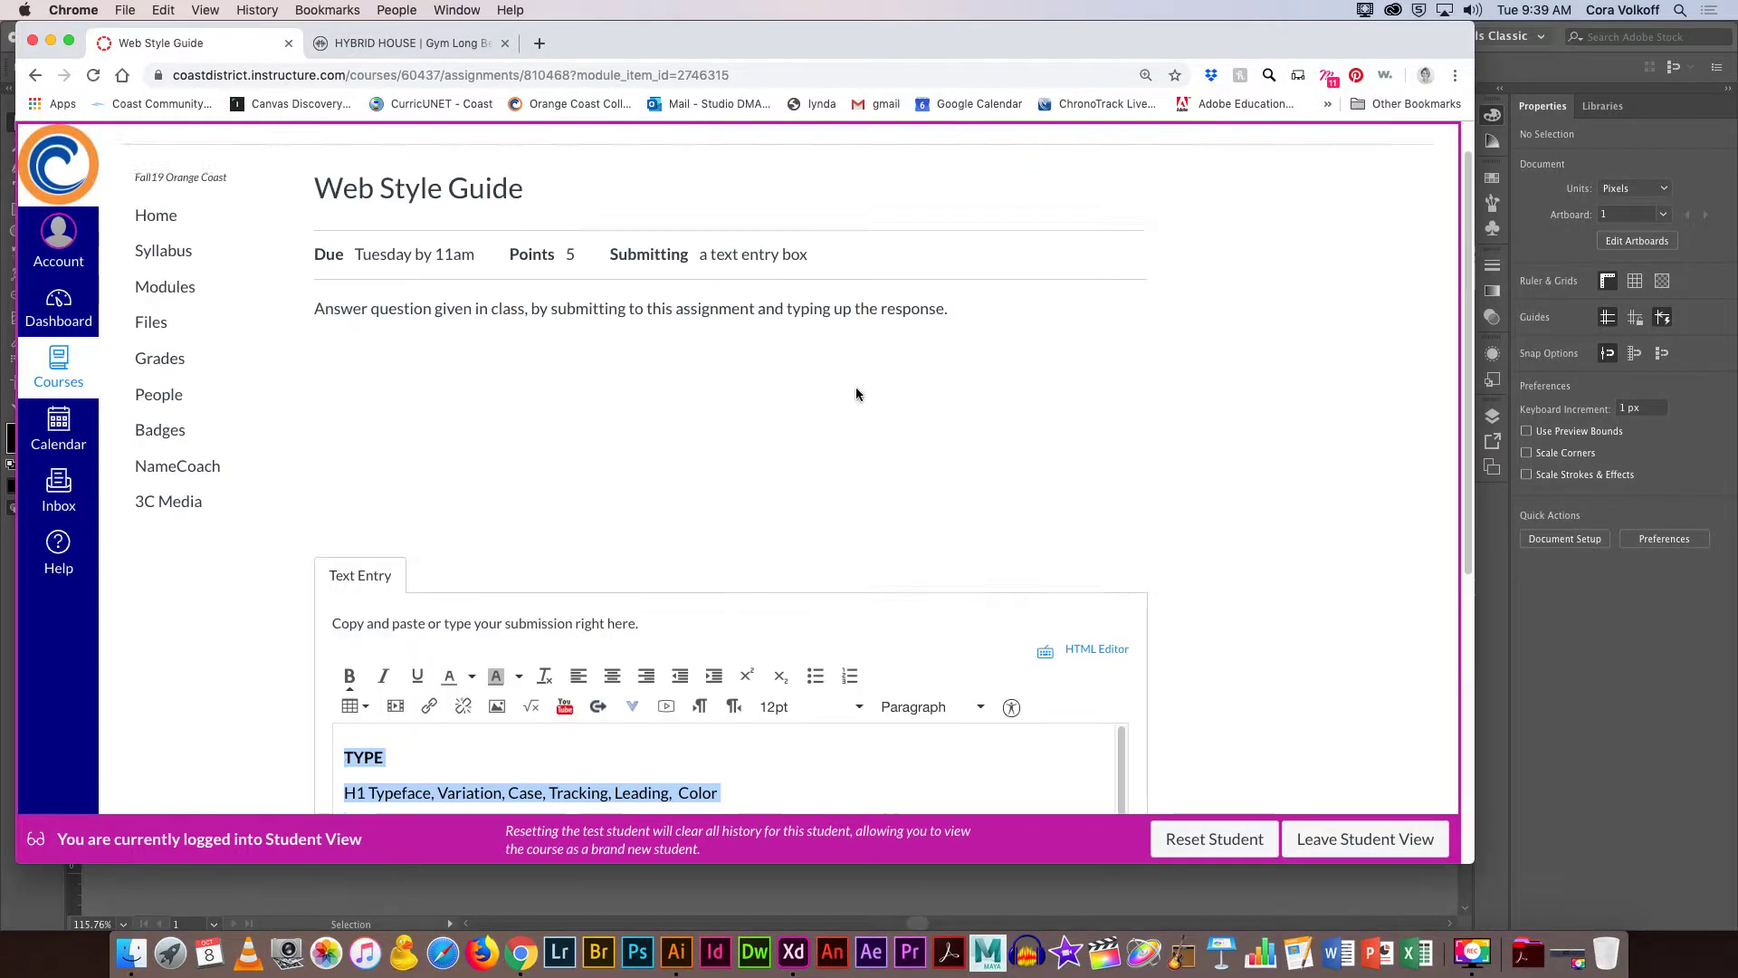
pyautogui.scroll(3, 856, 394)
pyautogui.scroll(-6, 150, 371)
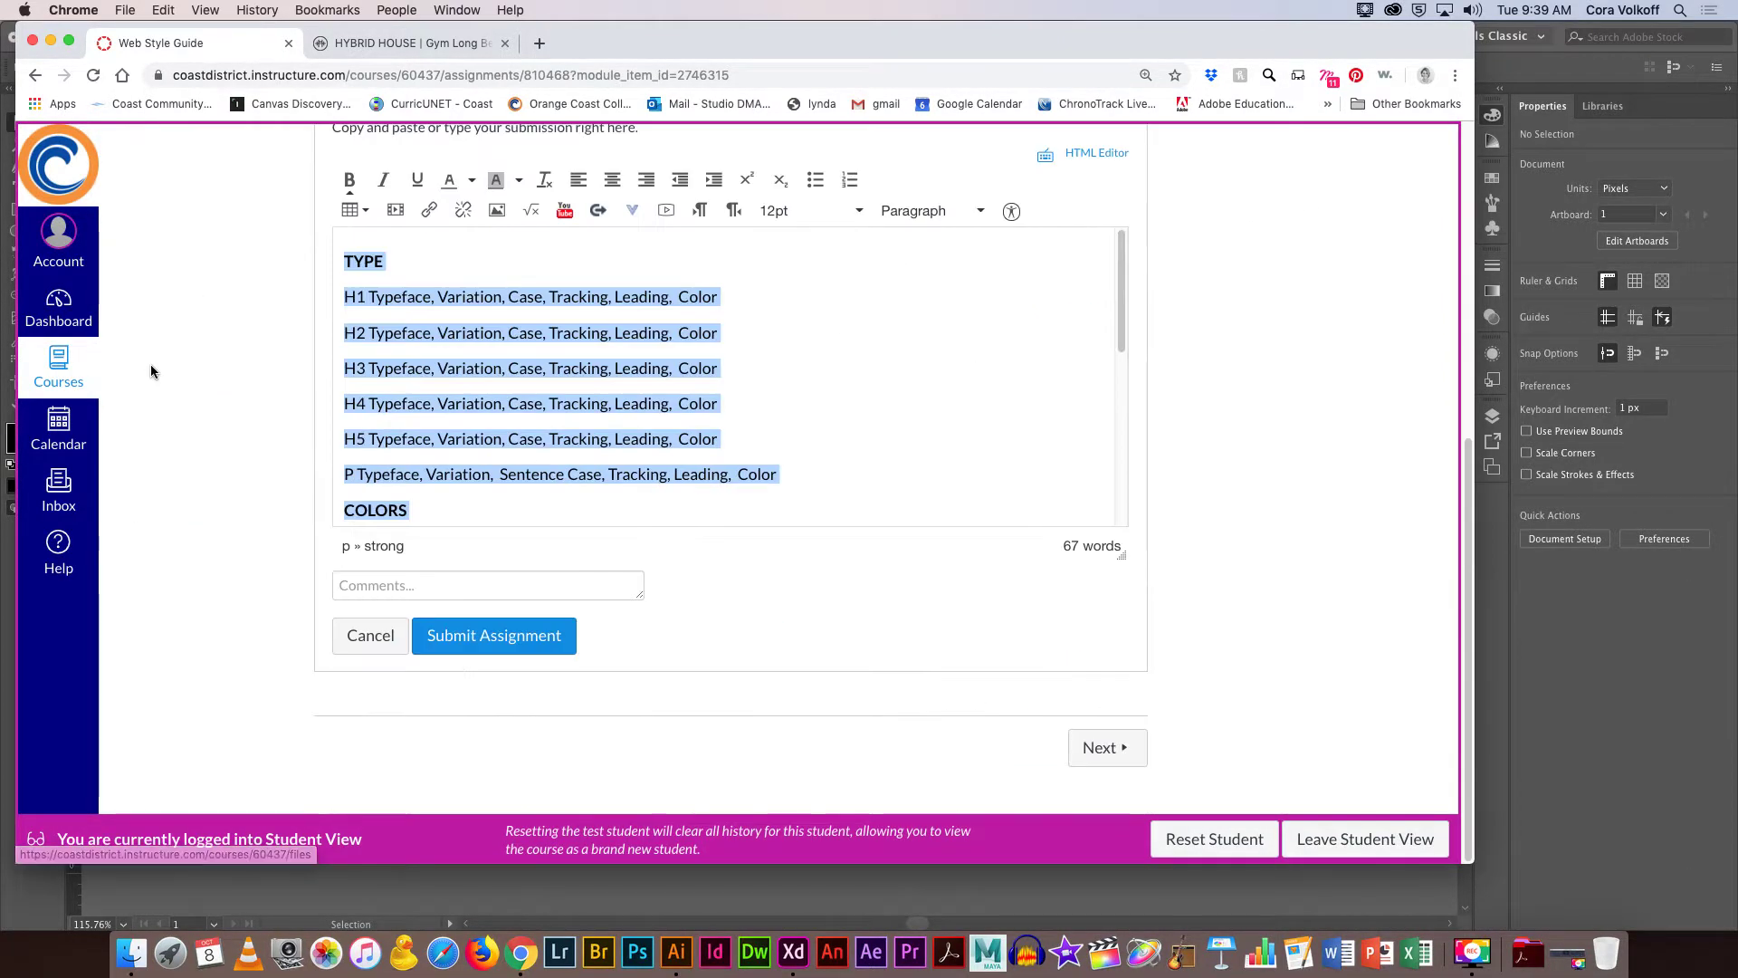
pyautogui.click(456, 643)
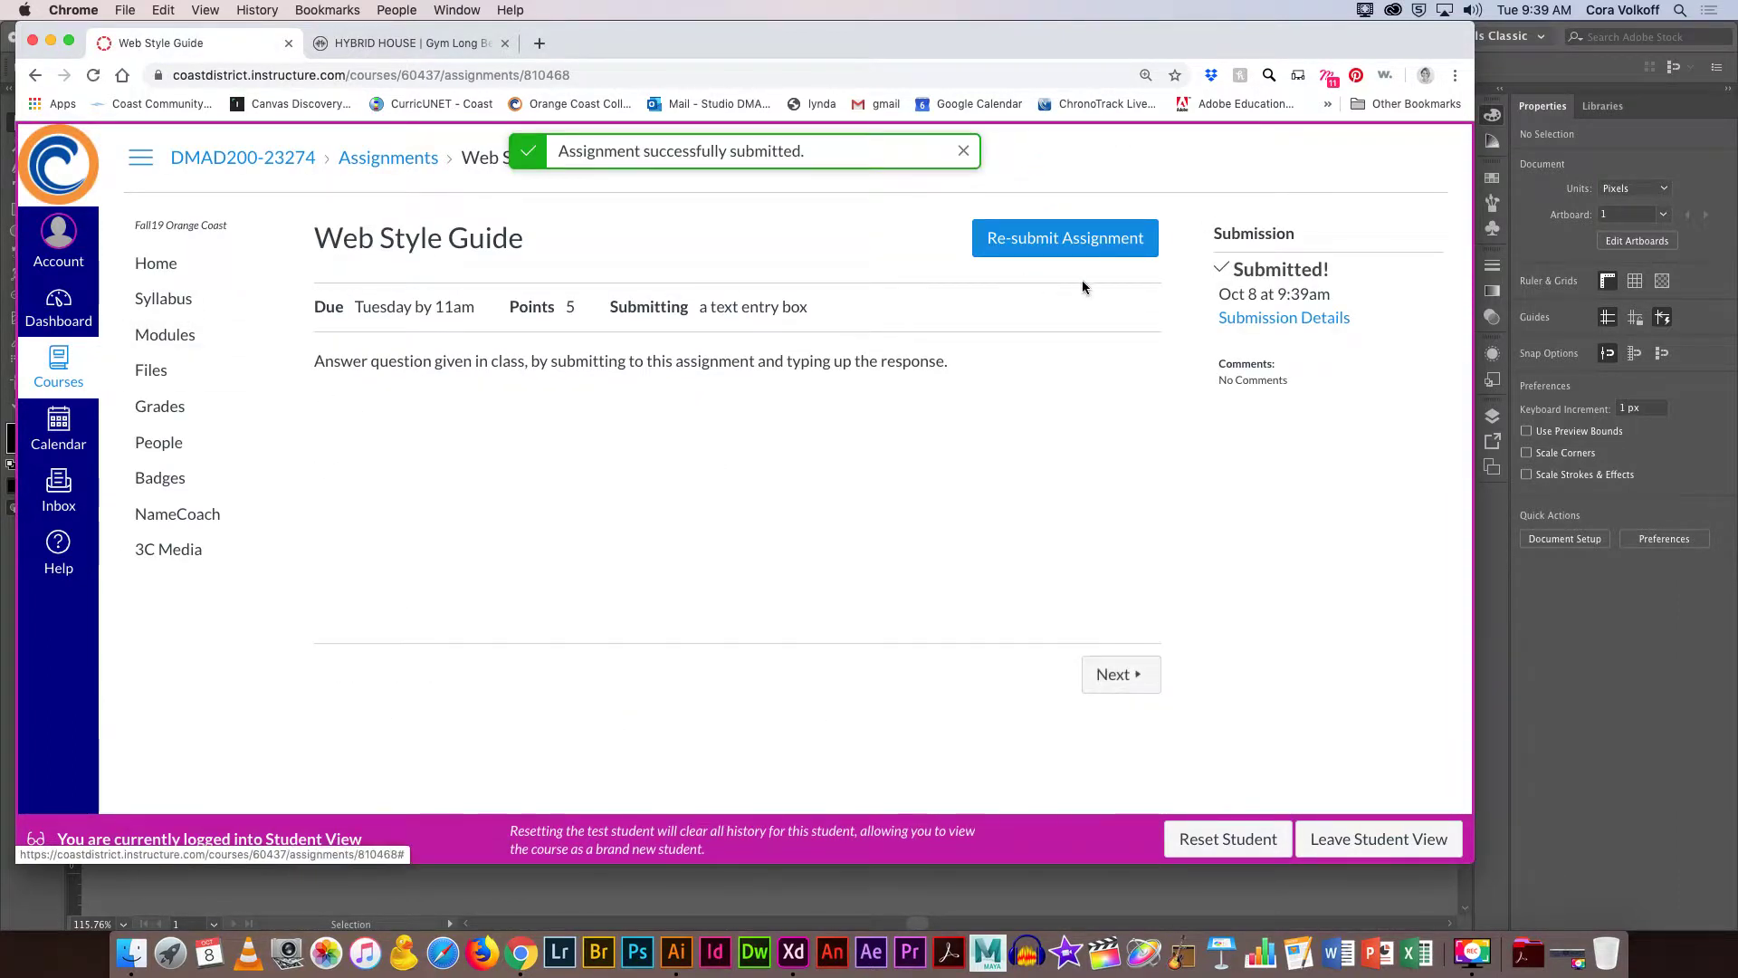
# Leave Student View and replace the Web Style Guide assignment's description with the copied style guide template.
pyautogui.click(1378, 838)
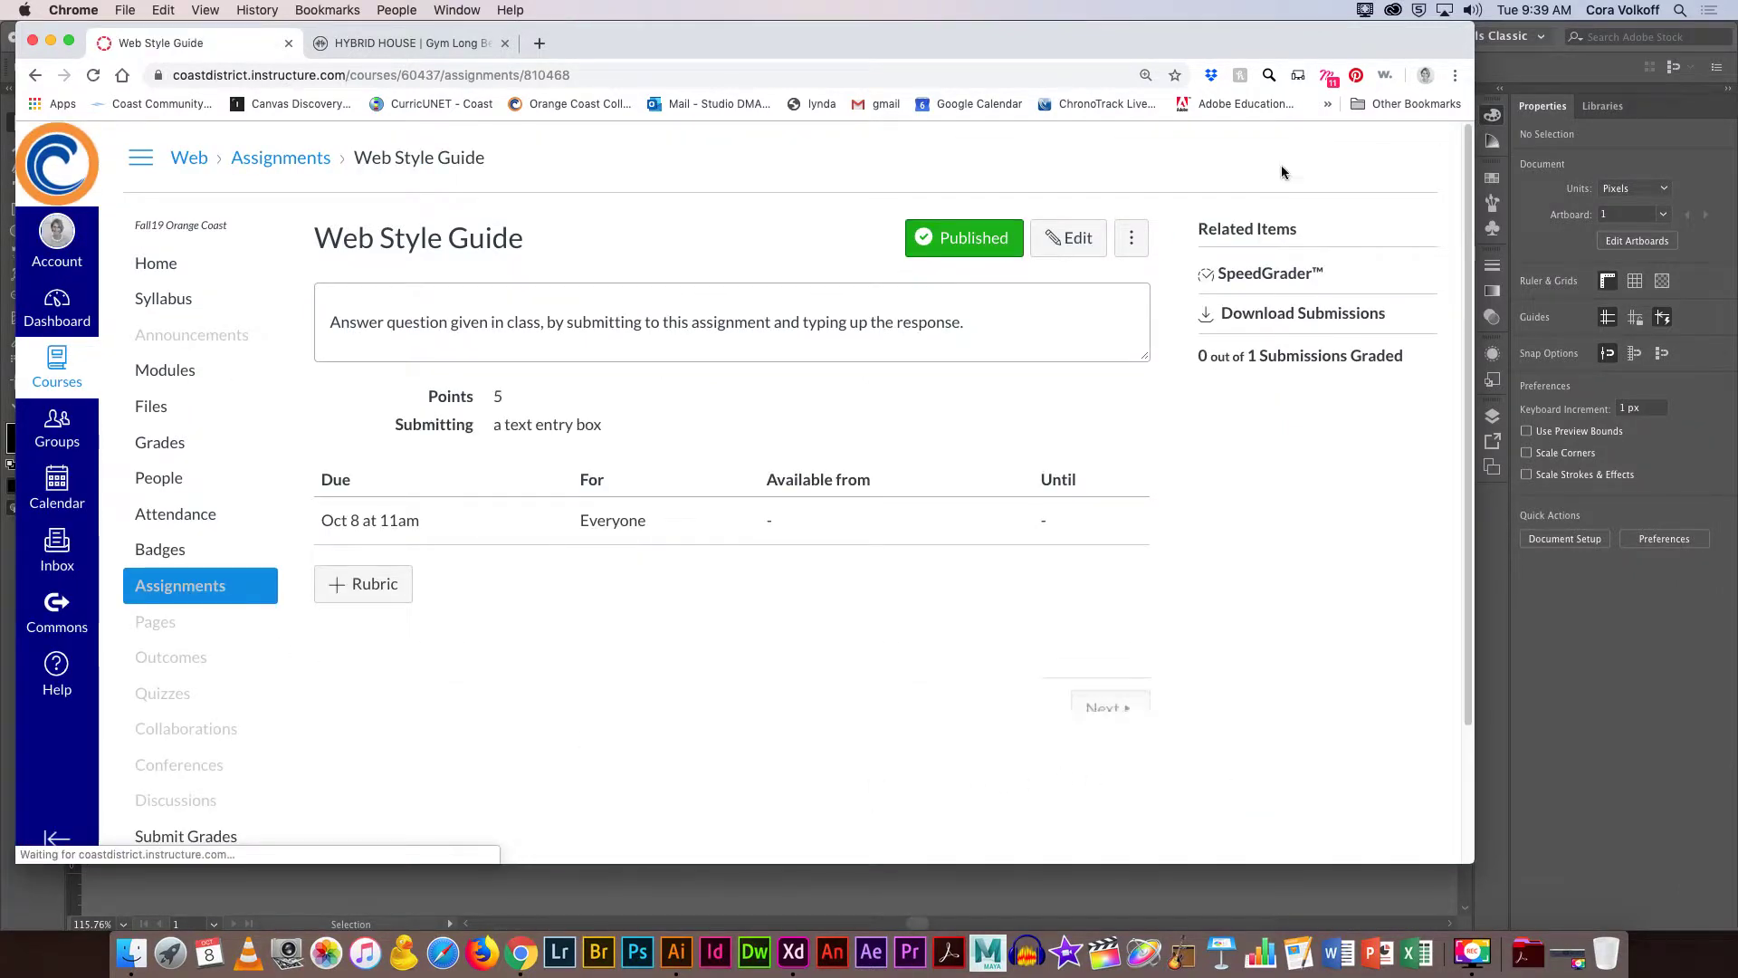
pyautogui.click(1057, 240)
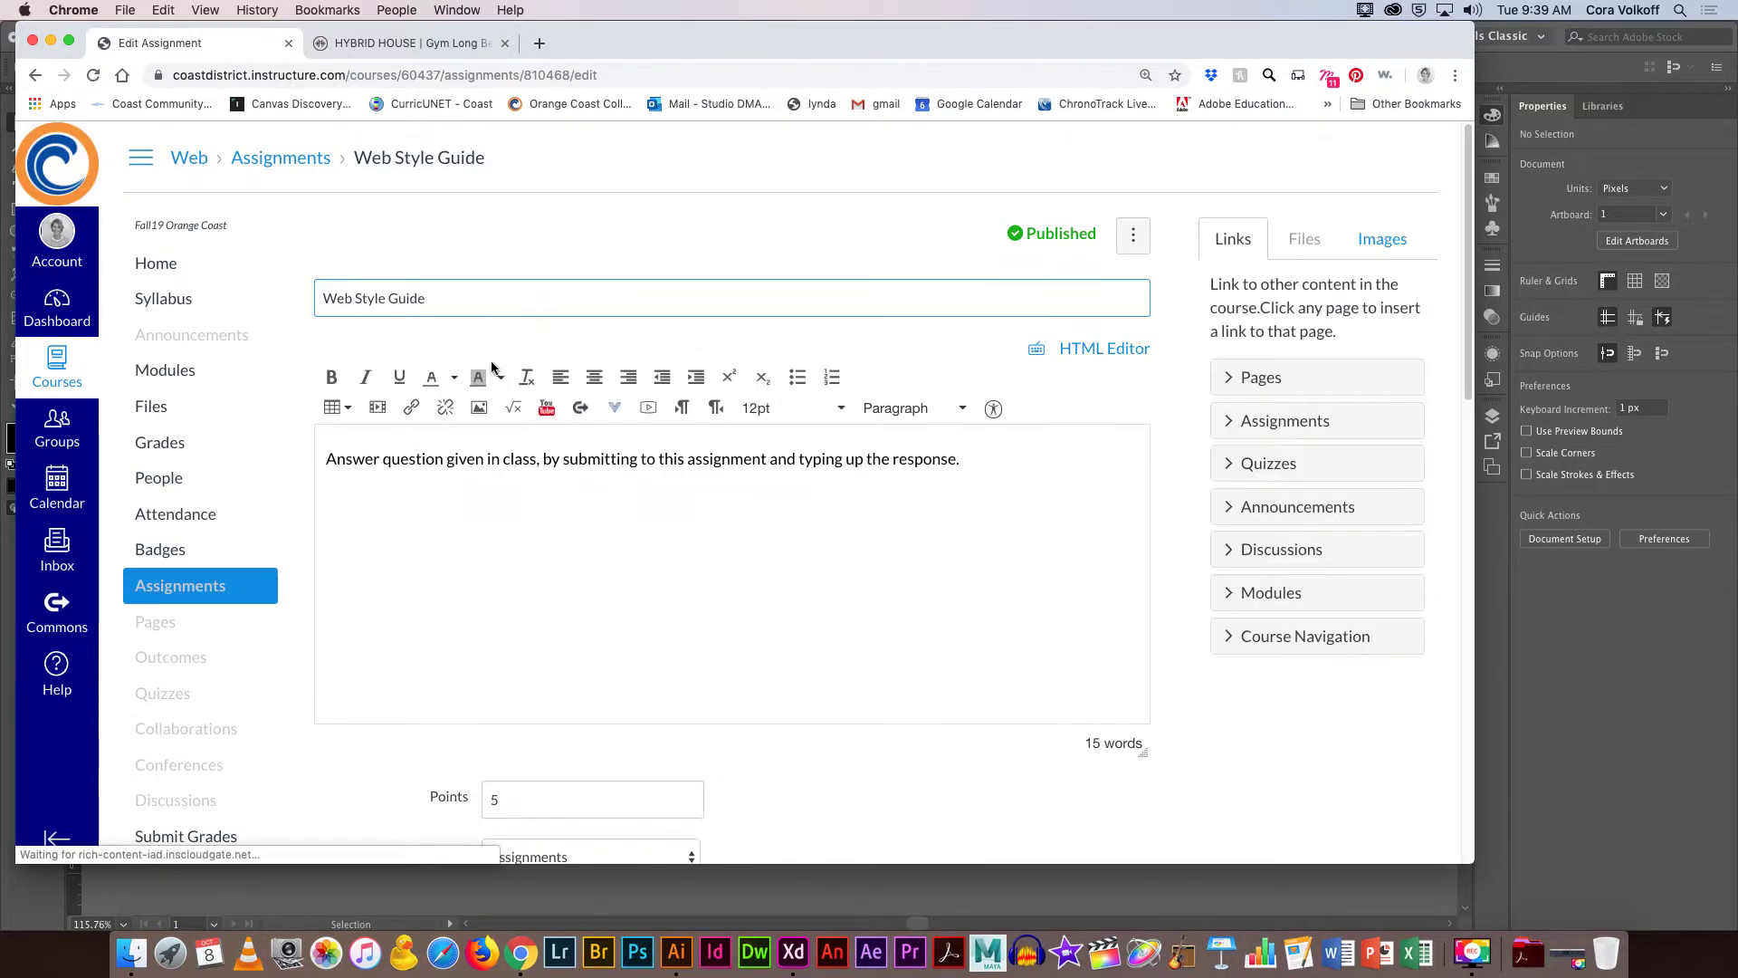
pyautogui.moveTo(965, 459); pyautogui.dragTo(308, 460)
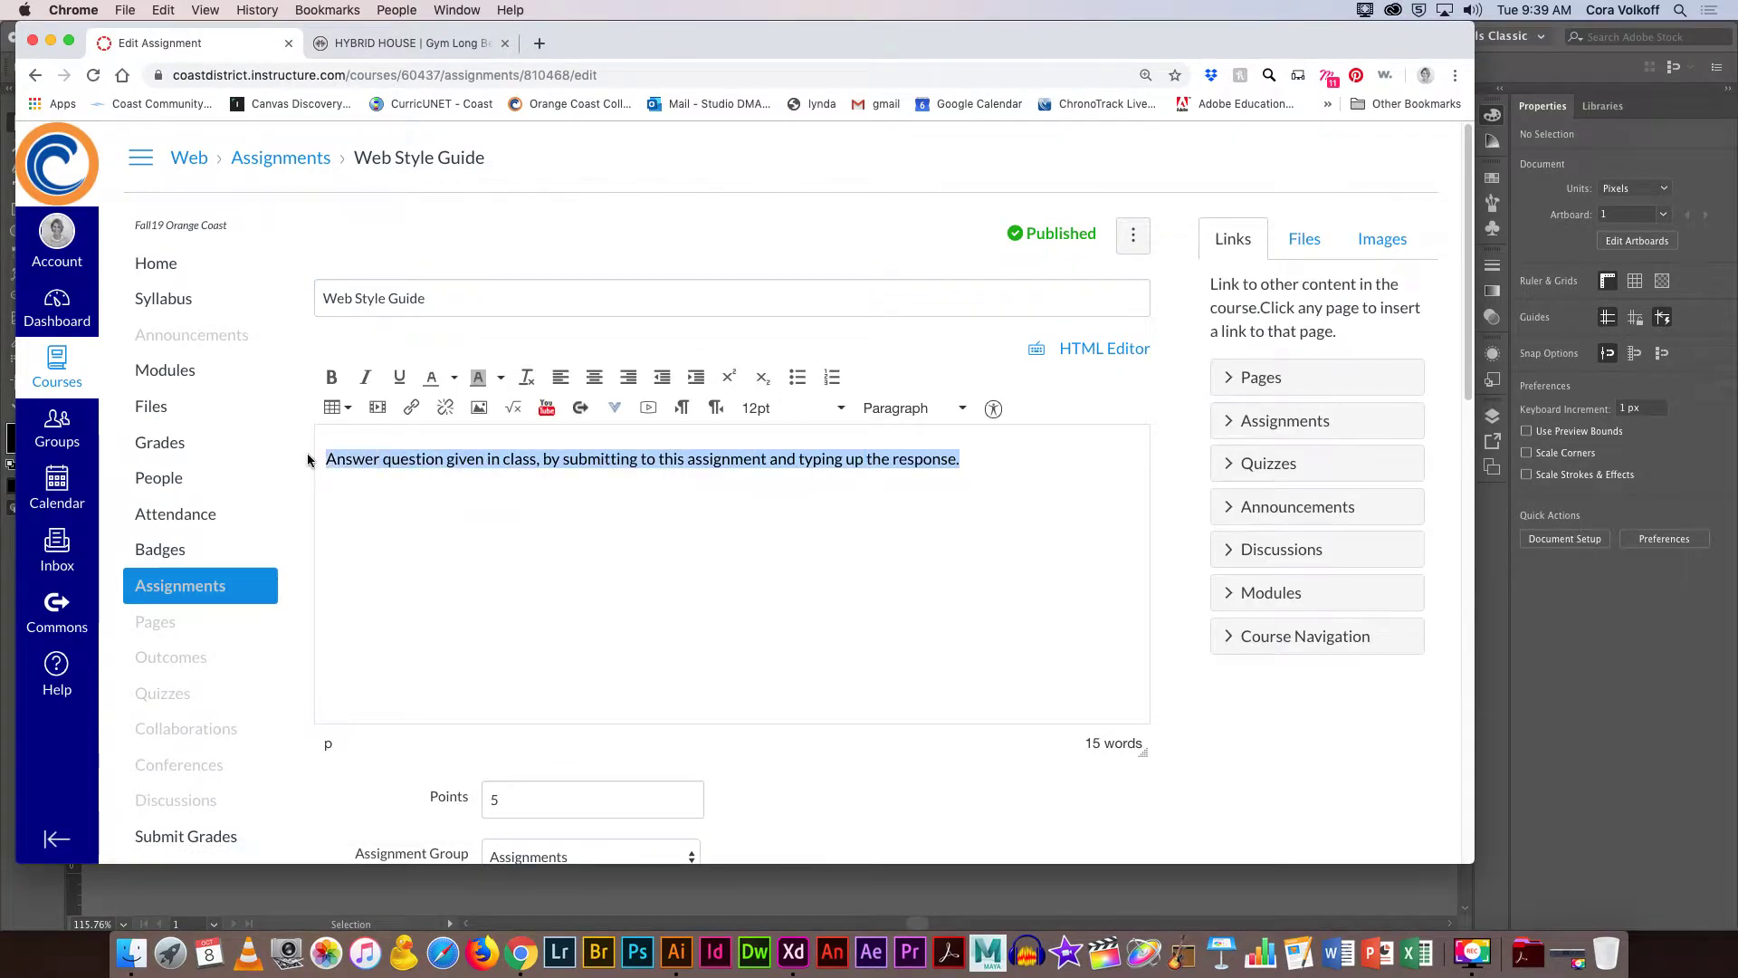
pyautogui.hotkey('ctrl', 'v')
pyautogui.scroll(5, 627, 552)
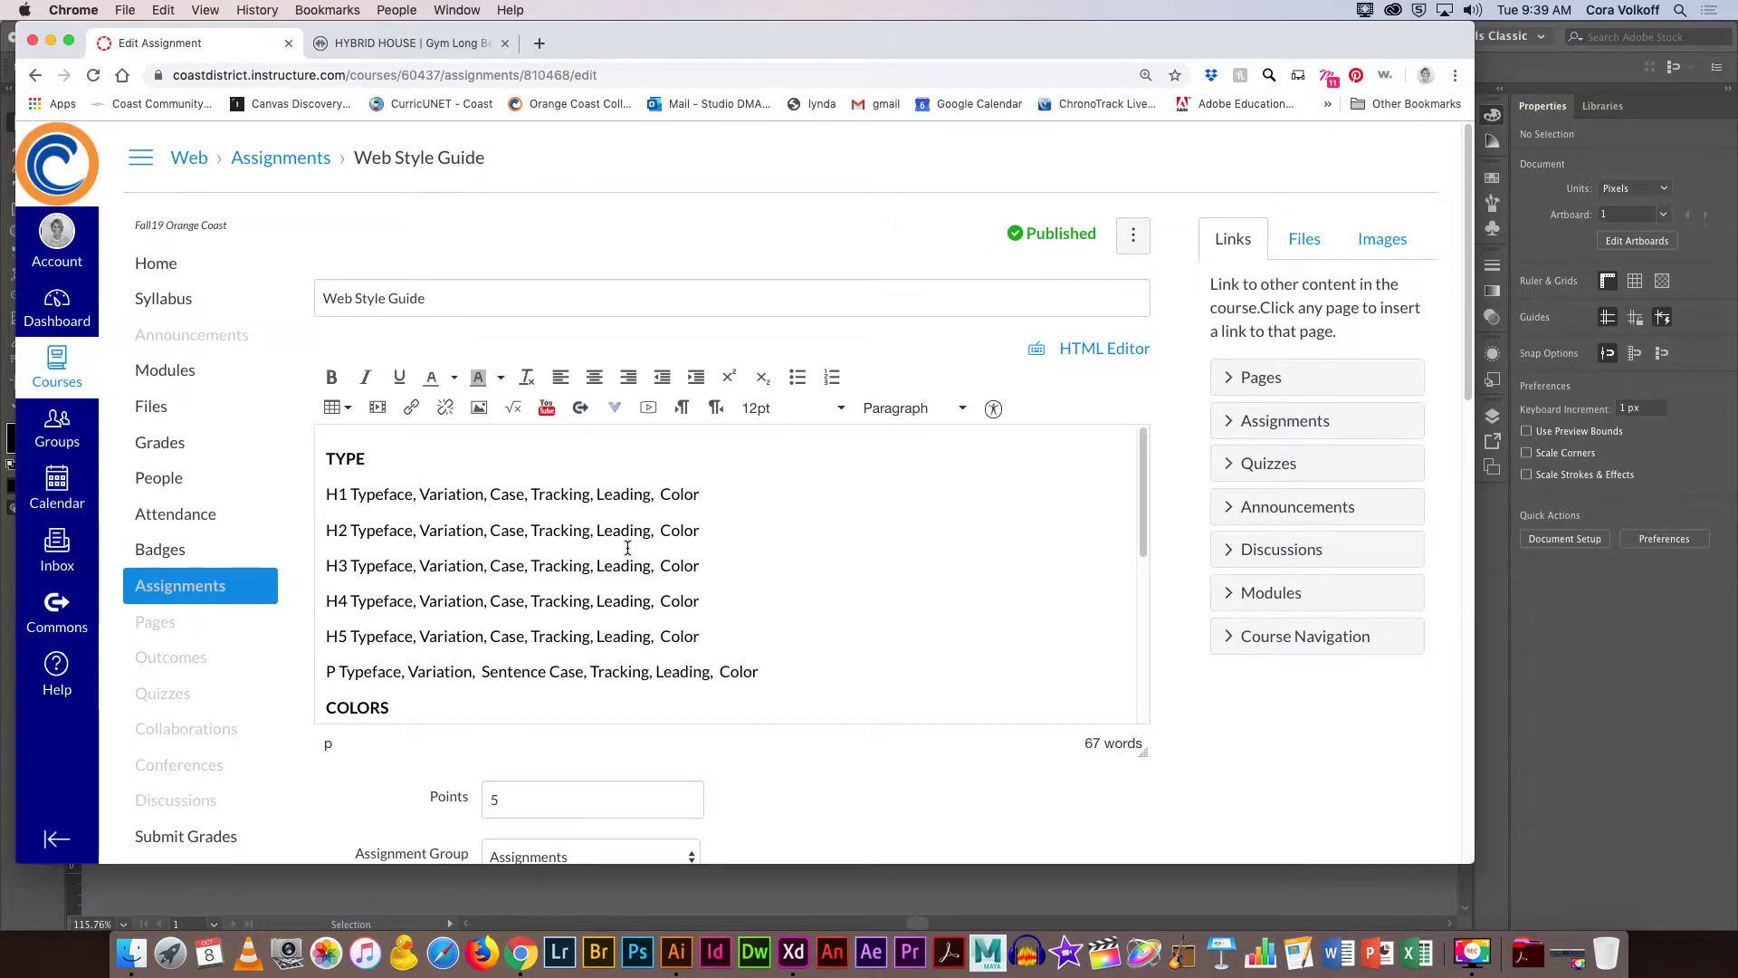
# Set the assignment's due date to Oct 14 11:59pm and save the assignment.
pyautogui.scroll(-4, 628, 547)
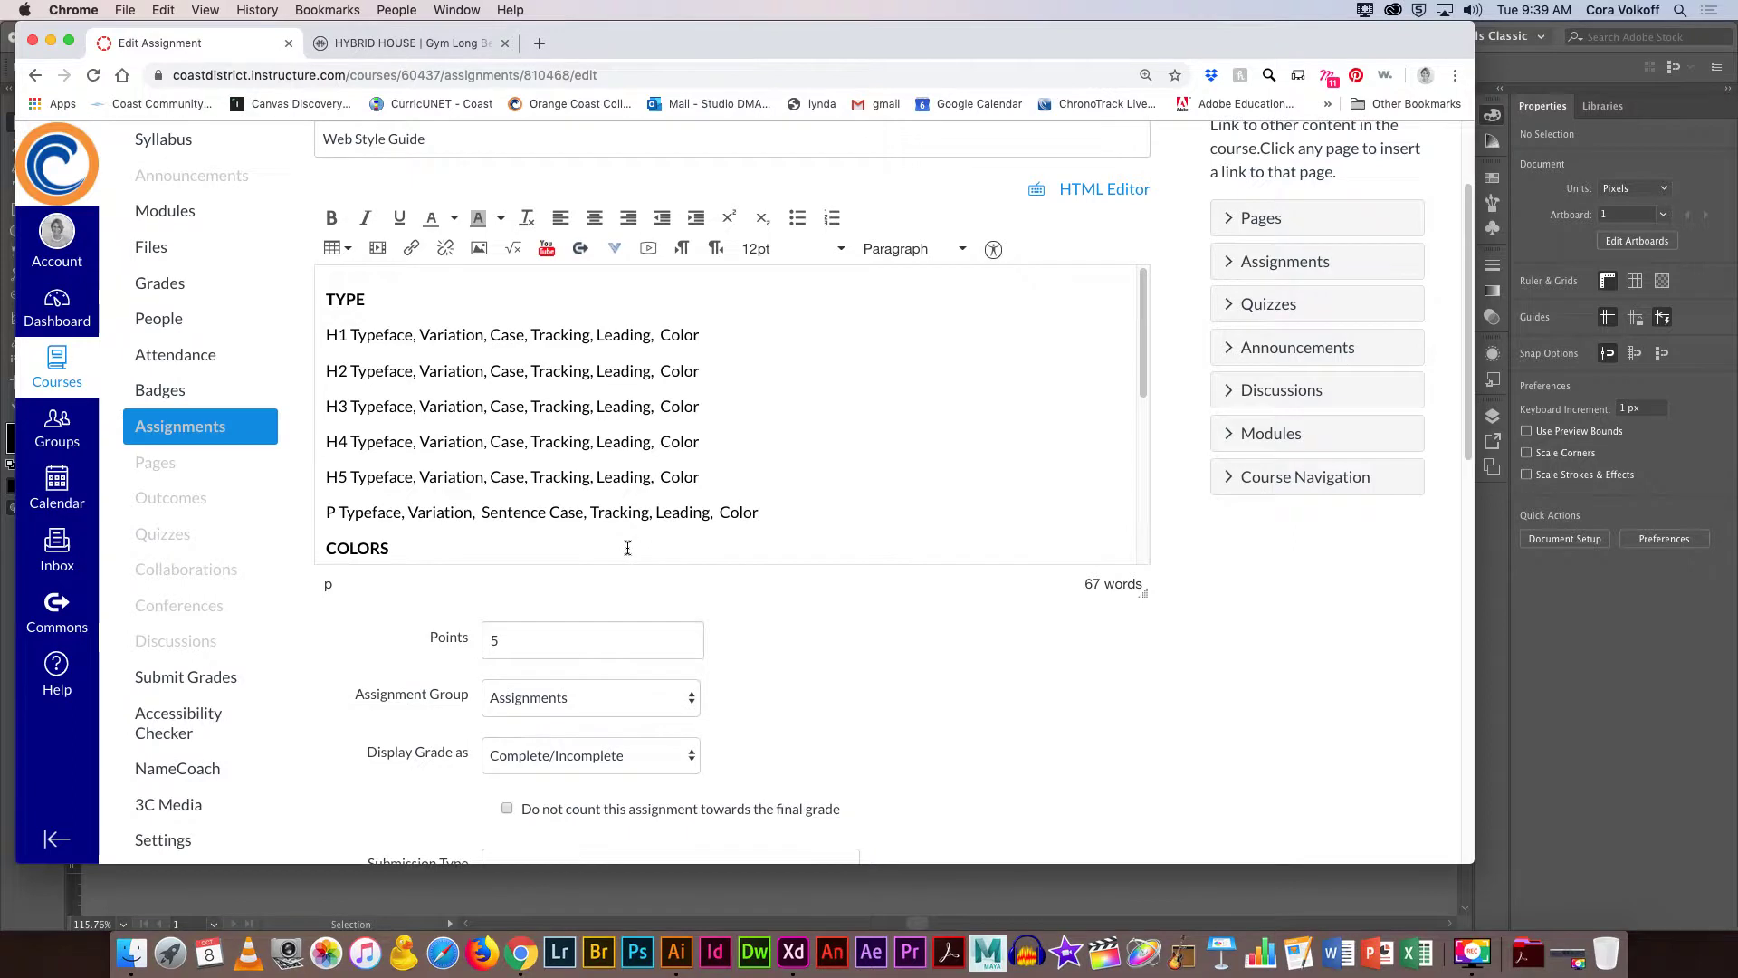
pyautogui.scroll(-5, 567, 591)
pyautogui.scroll(-7, 567, 590)
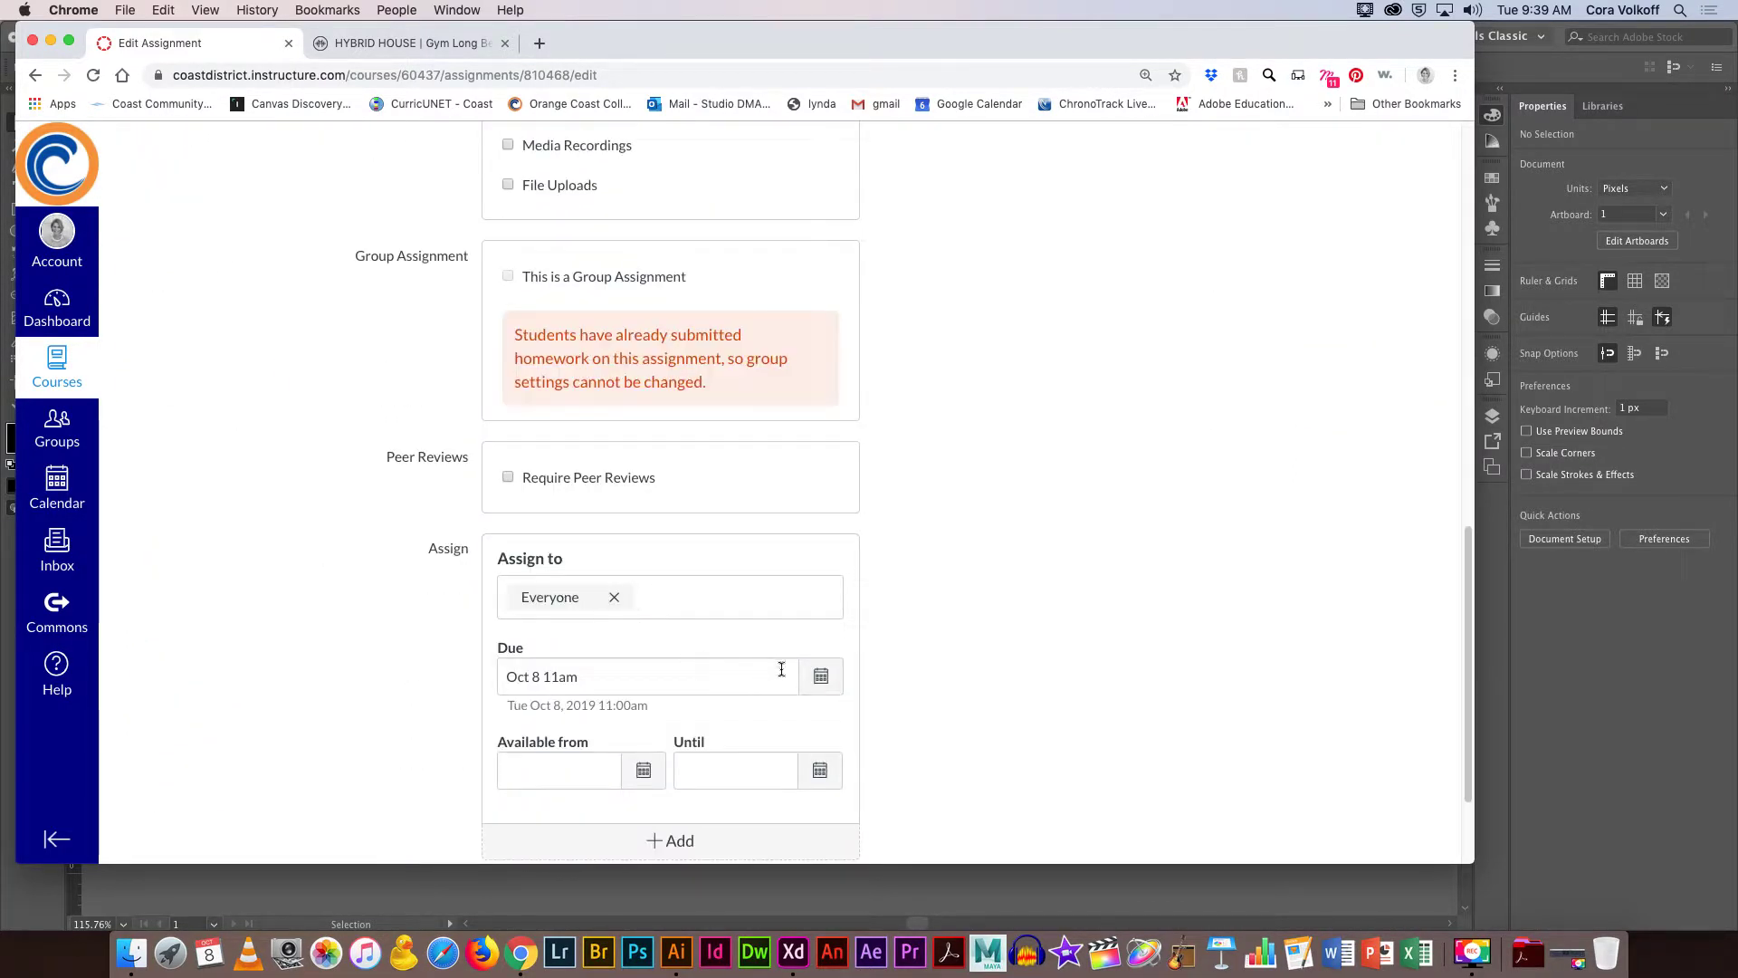
pyautogui.click(821, 676)
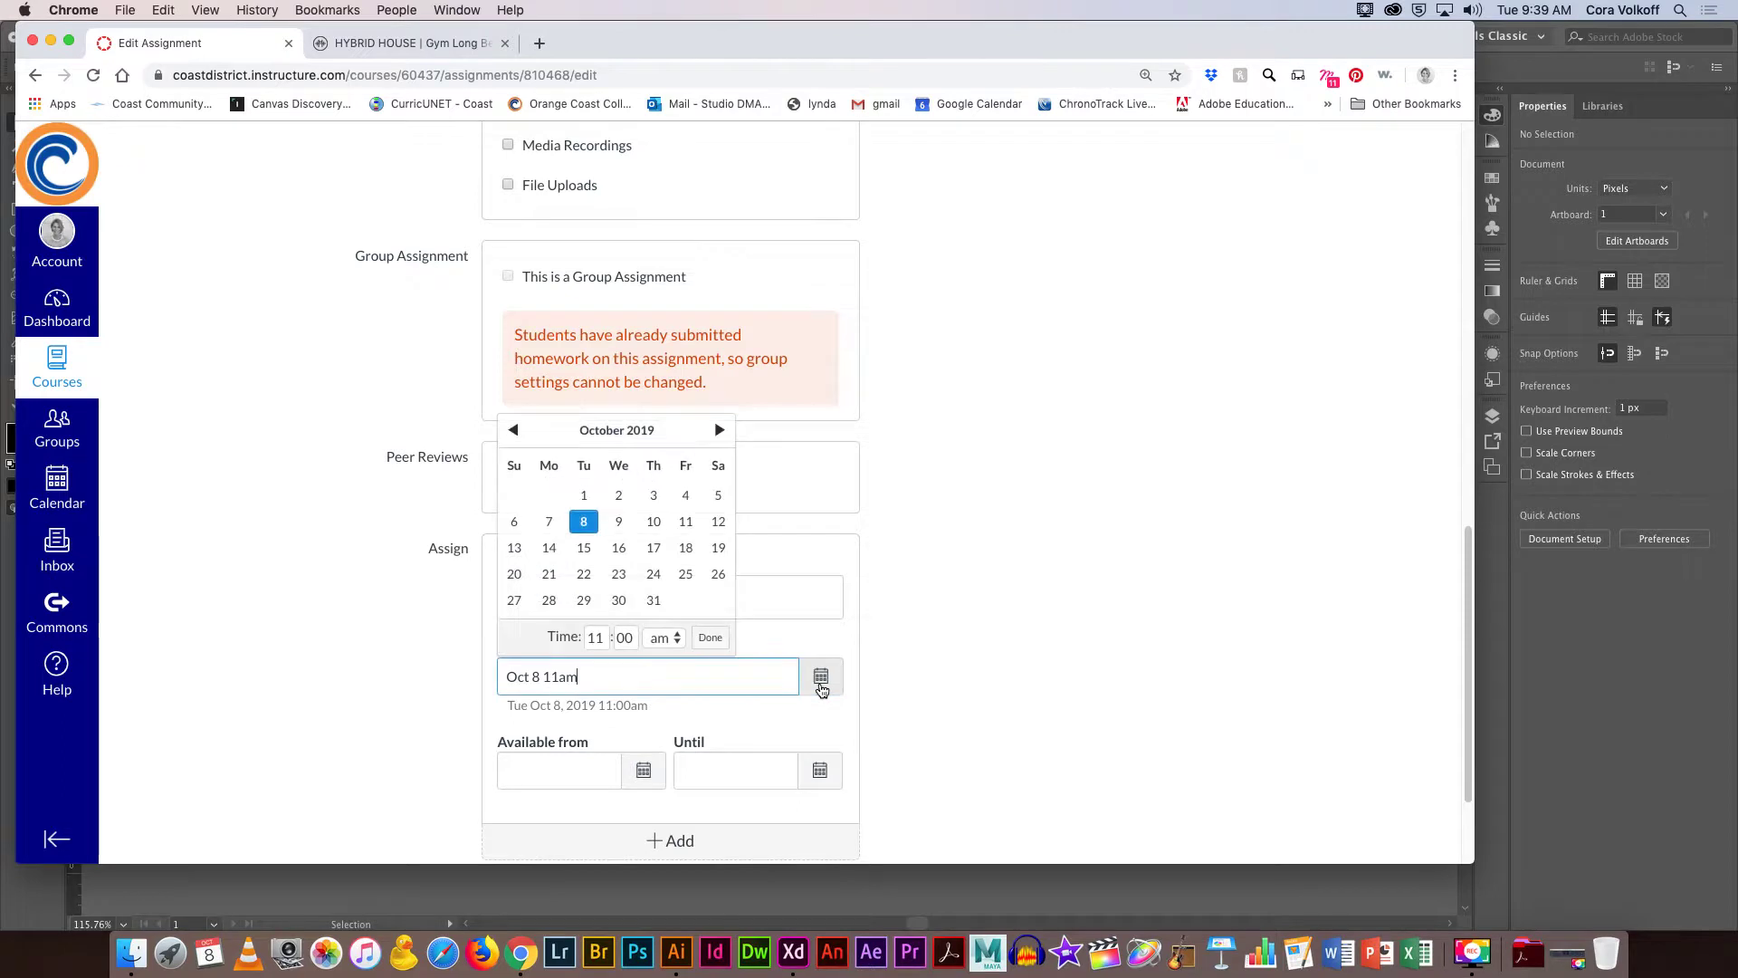
pyautogui.click(548, 547)
pyautogui.moveTo(605, 648); pyautogui.dragTo(566, 649)
pyautogui.write('14')
pyautogui.click(630, 639)
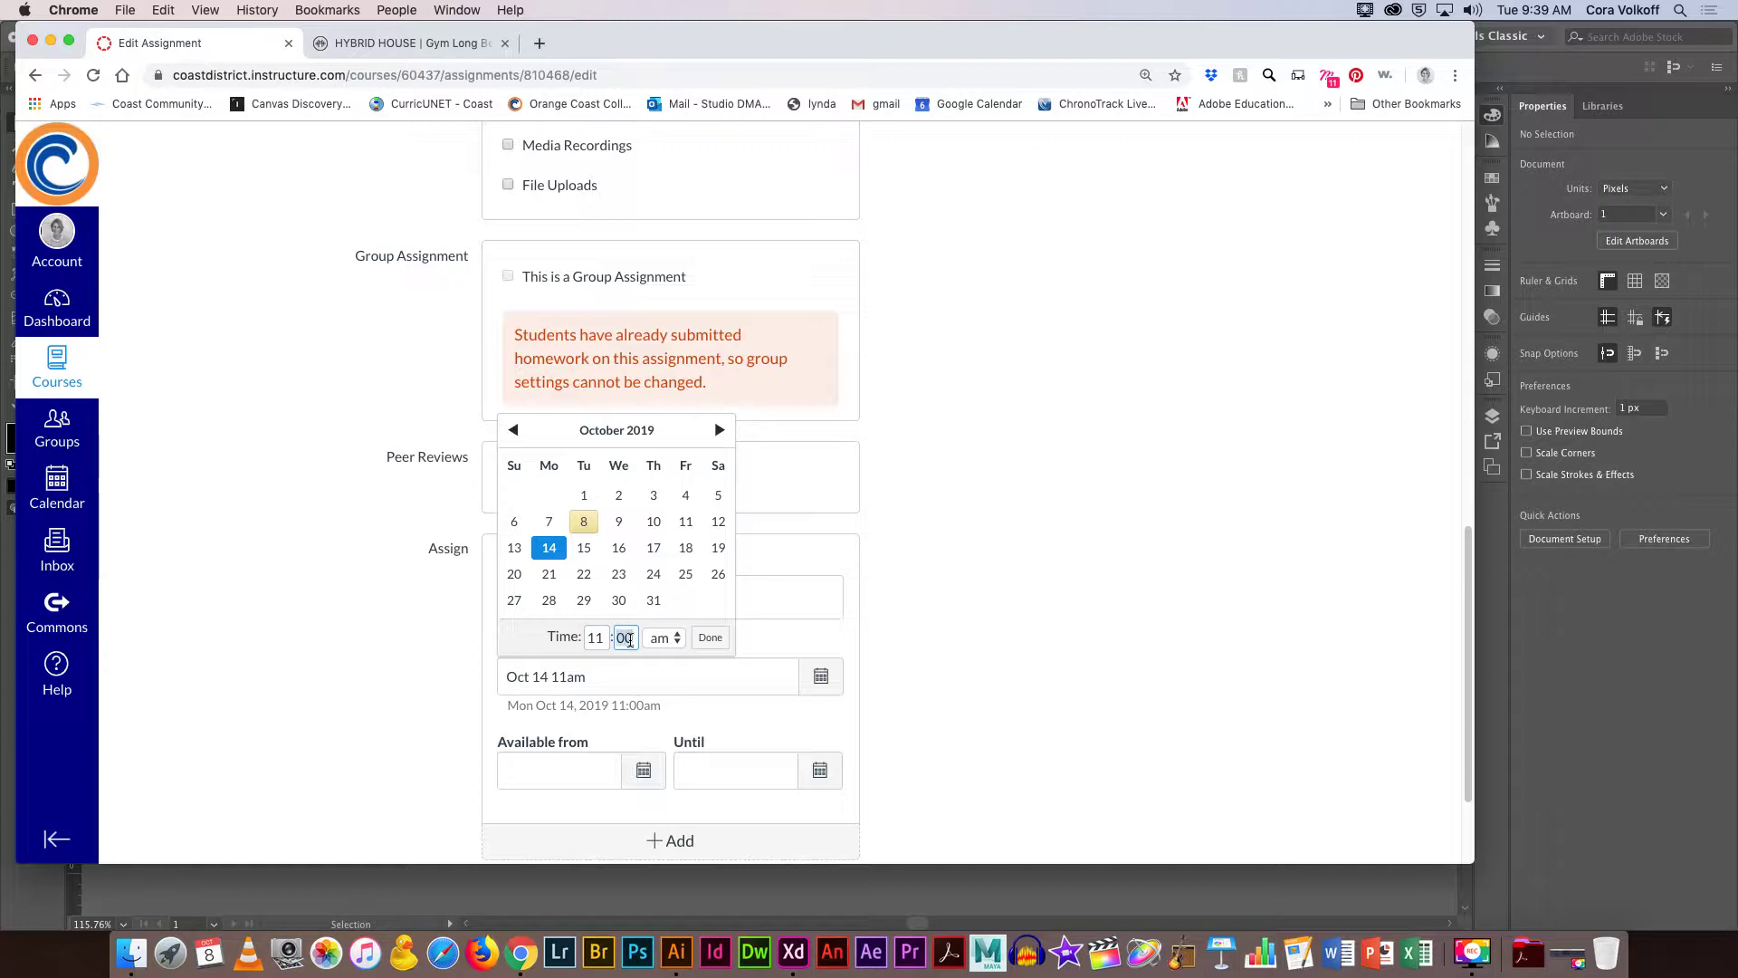
pyautogui.write('9')
pyautogui.click(670, 641)
pyautogui.click(665, 659)
pyautogui.click(709, 639)
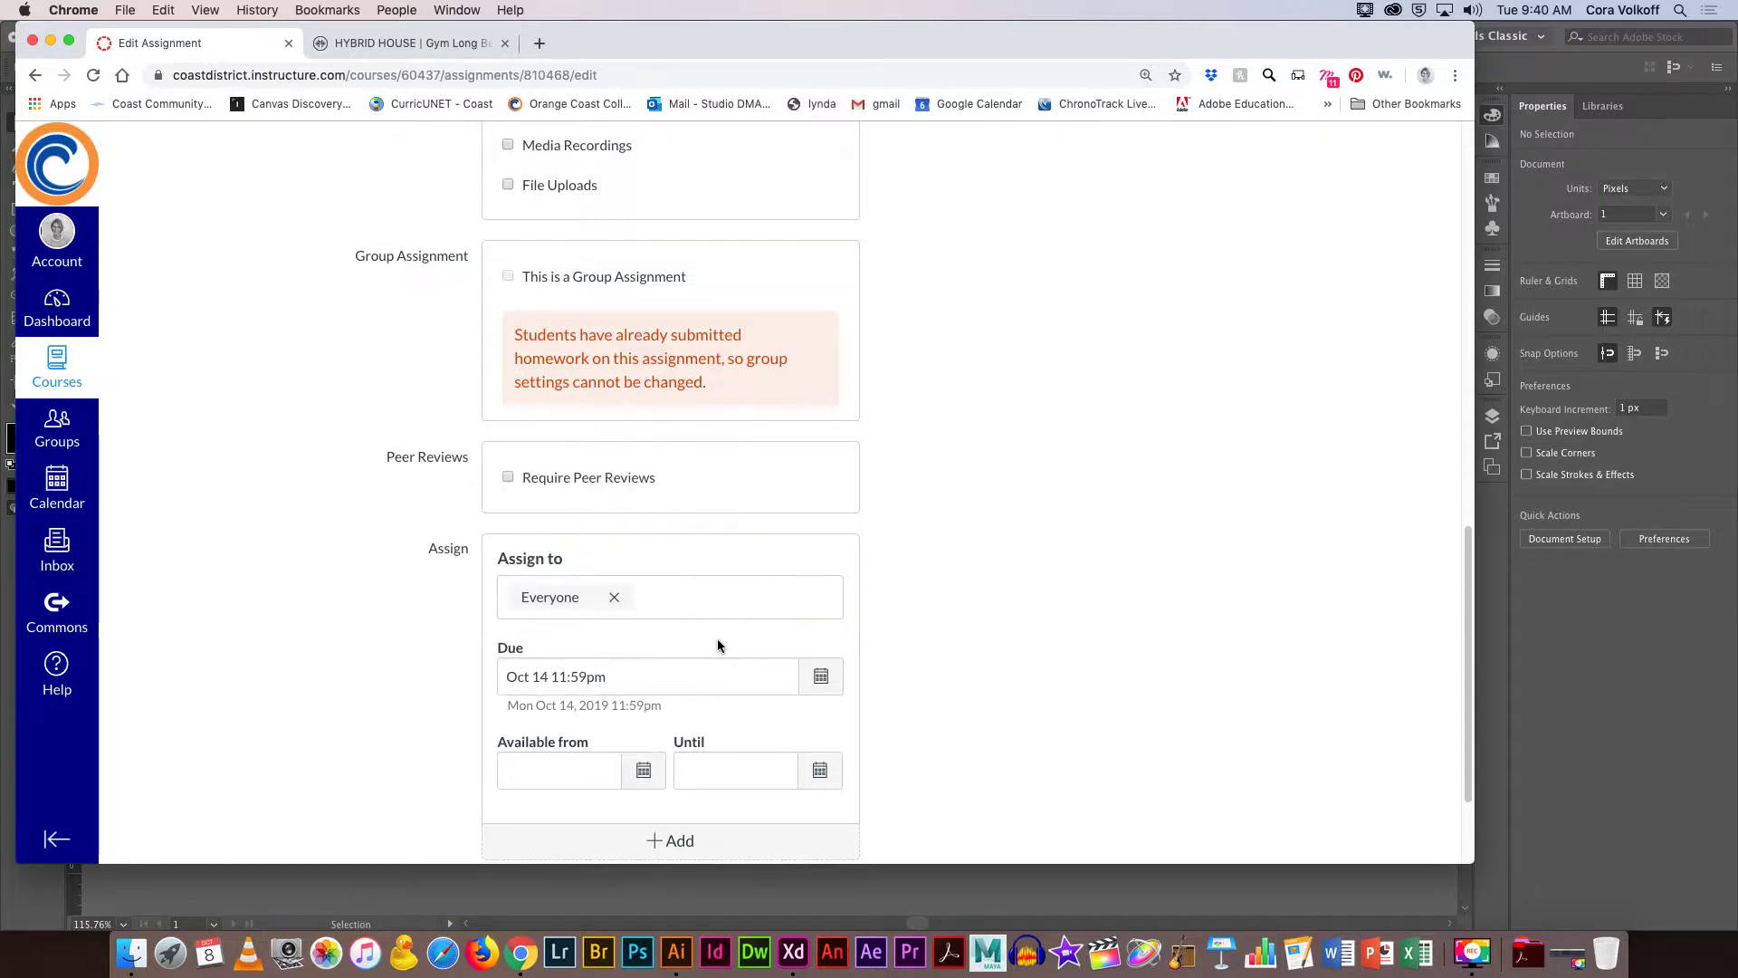
pyautogui.scroll(-2, 942, 689)
pyautogui.click(1108, 778)
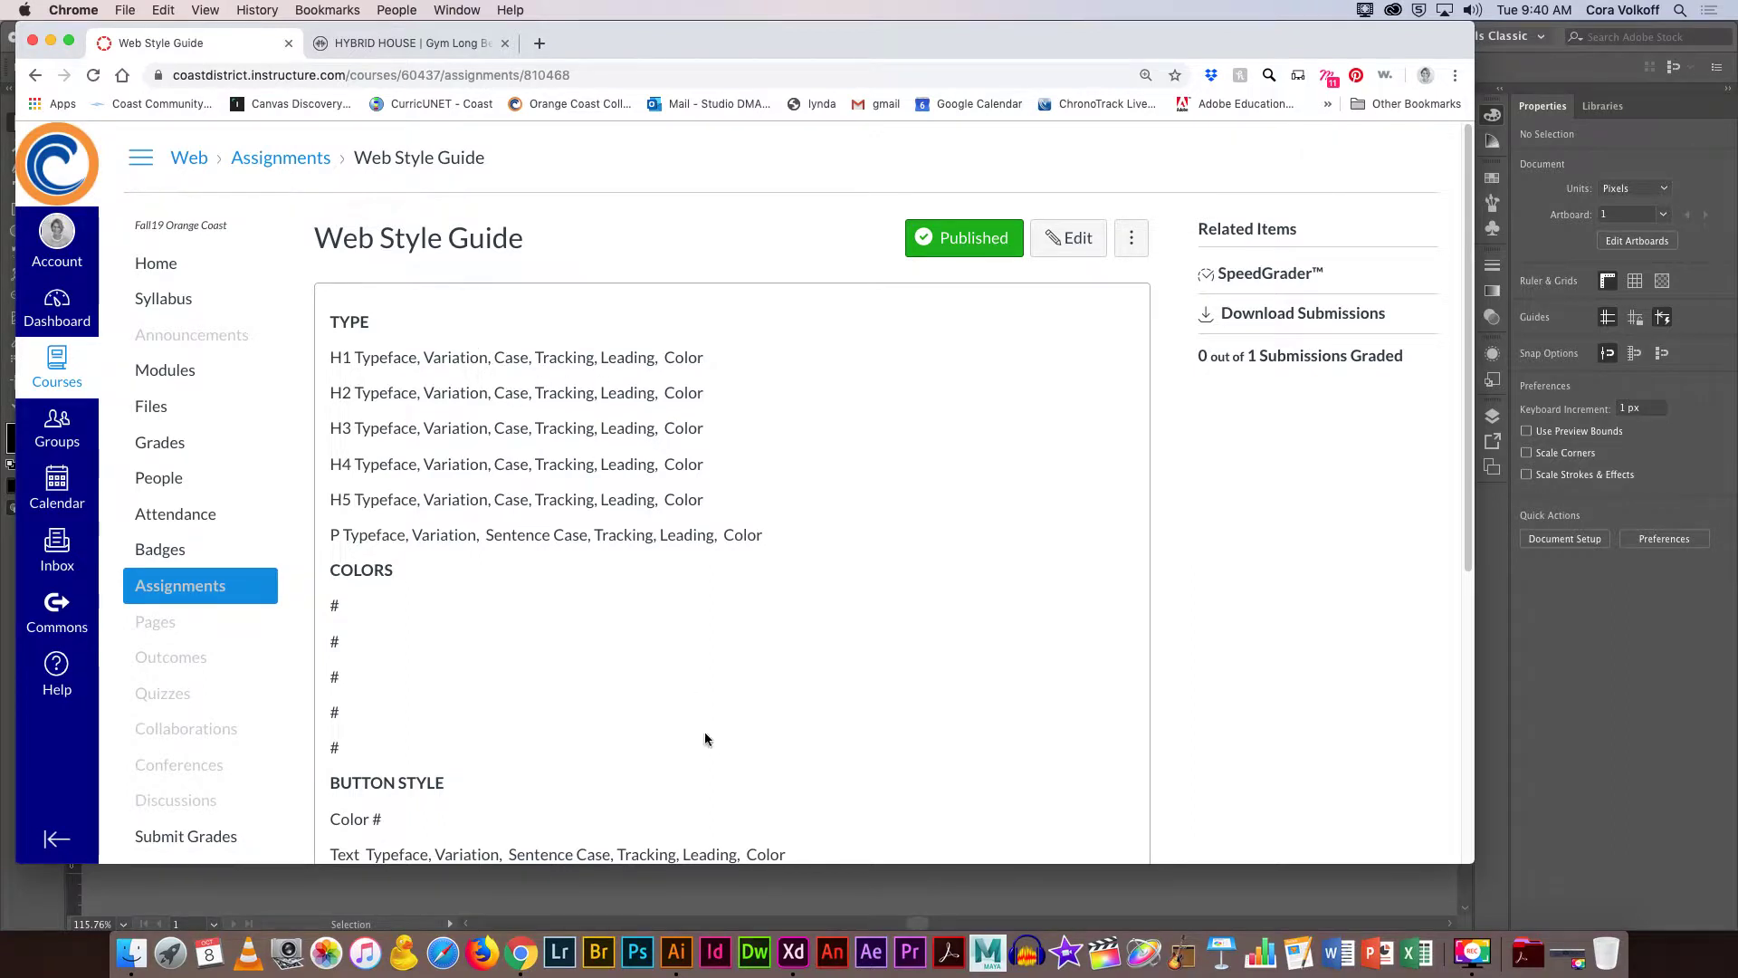
# Switch to Adobe XD and examine the header and headline area of the wireframe's Home artboard.
pyautogui.click(794, 951)
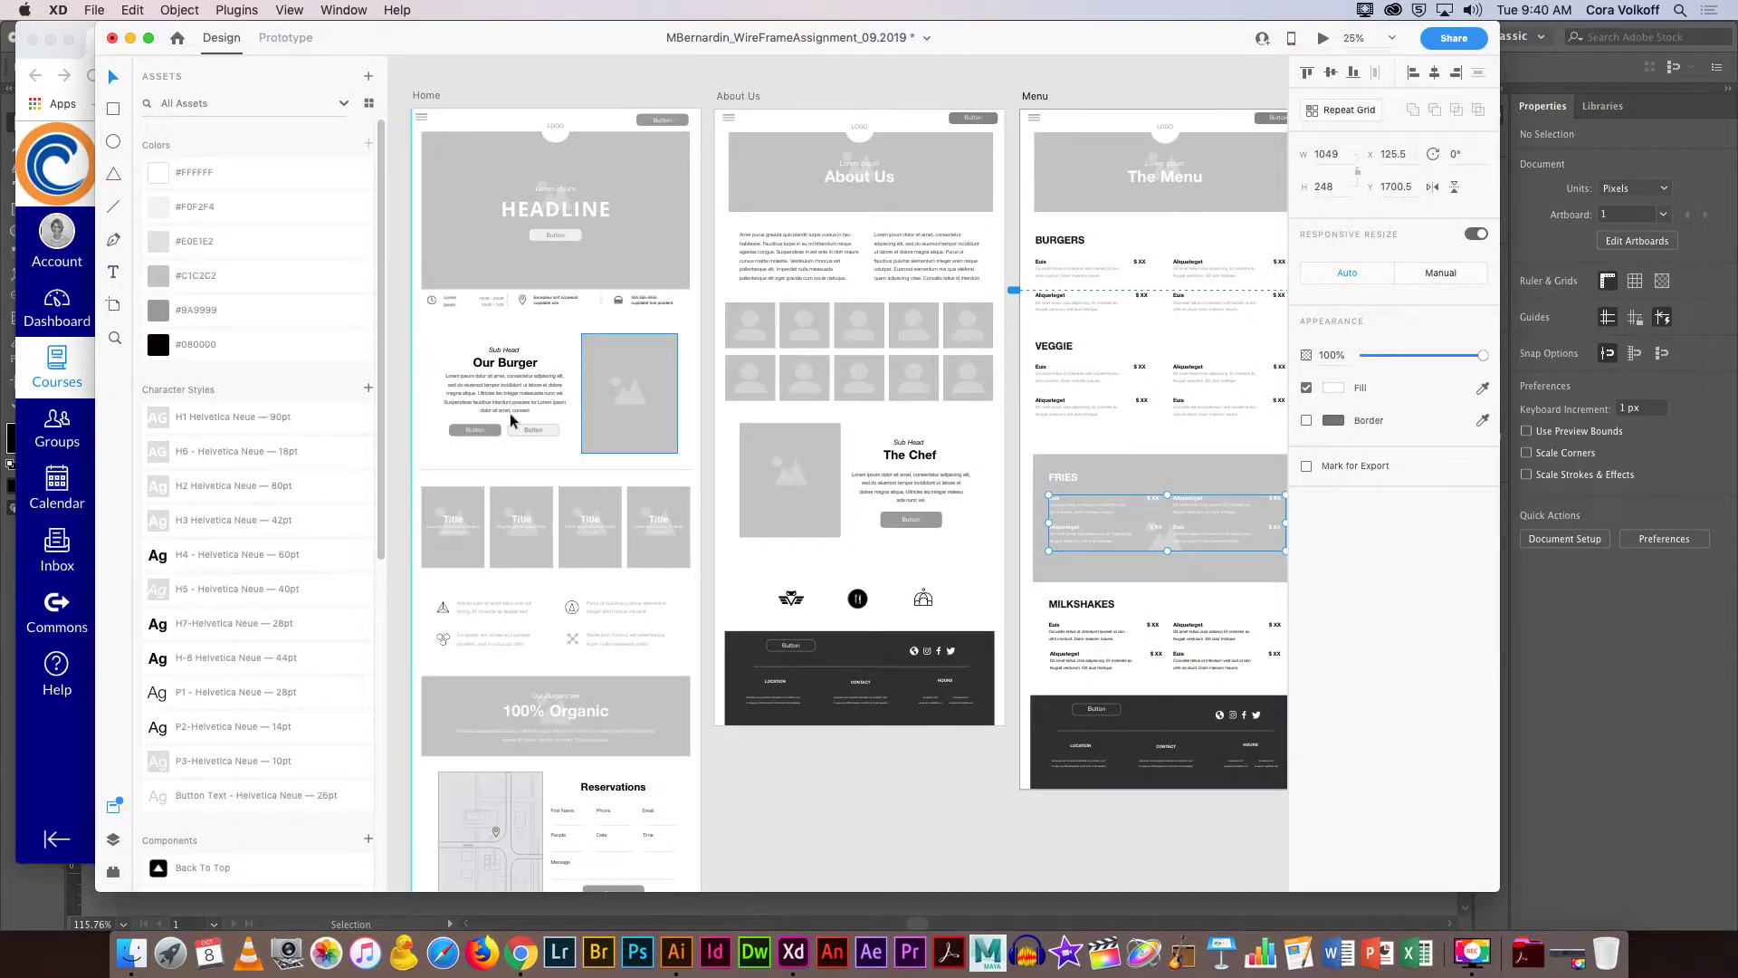
pyautogui.click(802, 823)
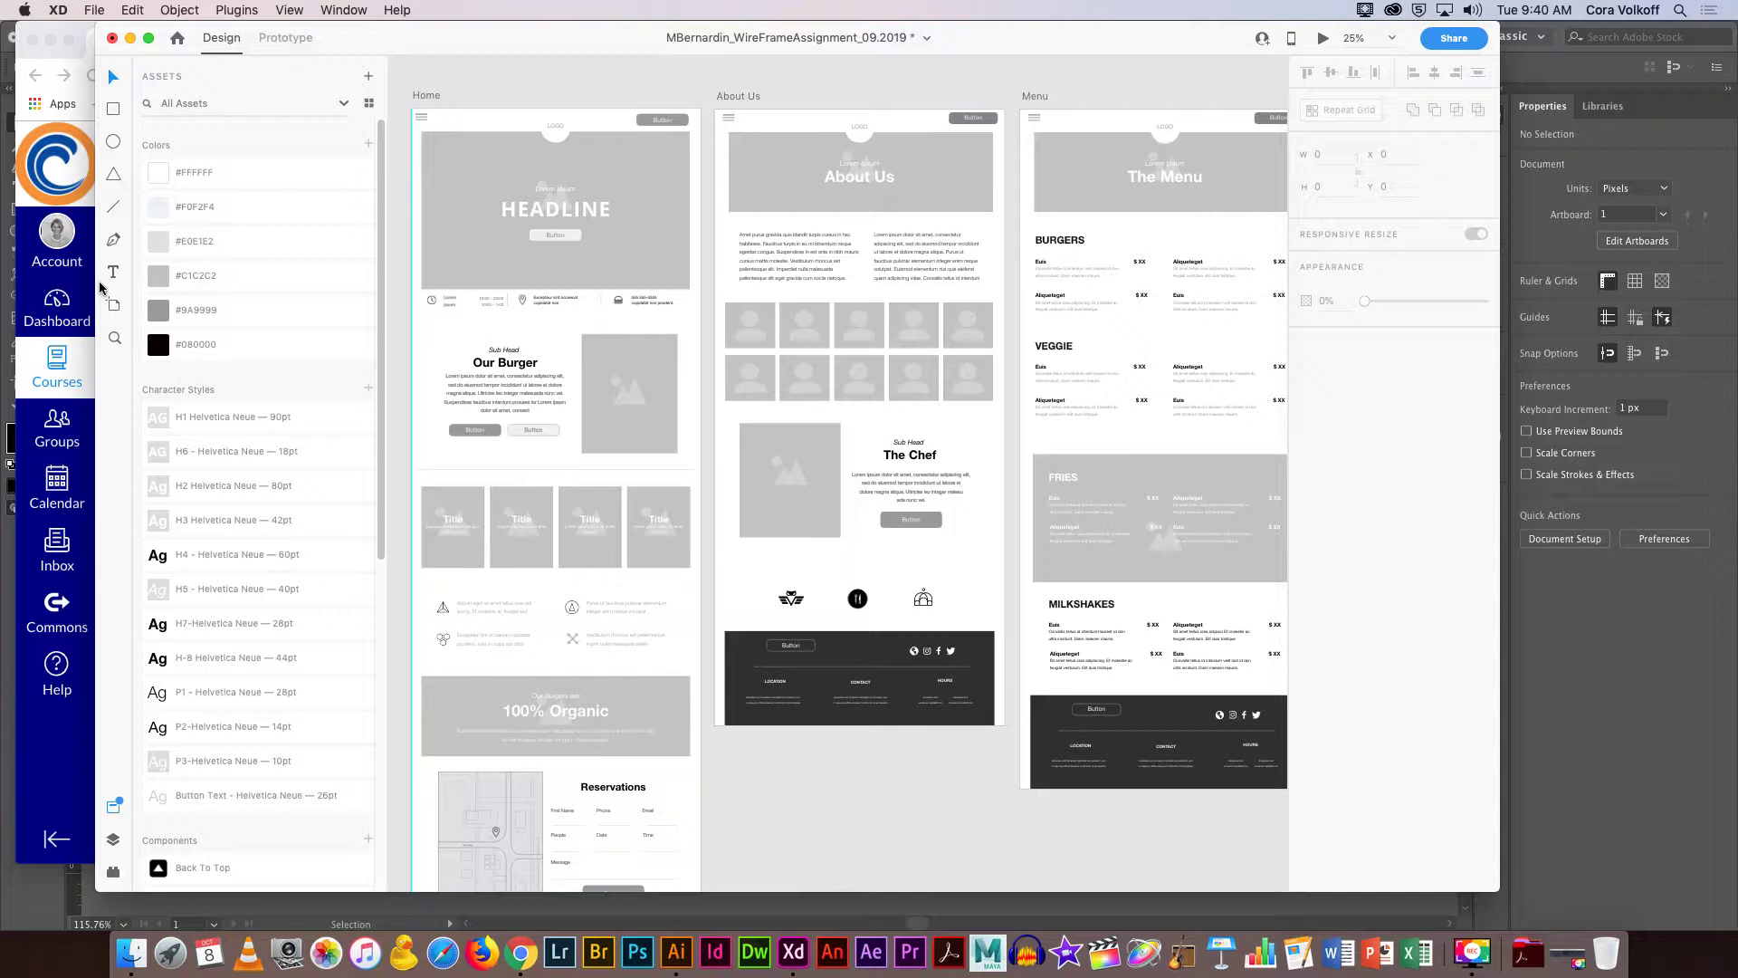
pyautogui.click(544, 223)
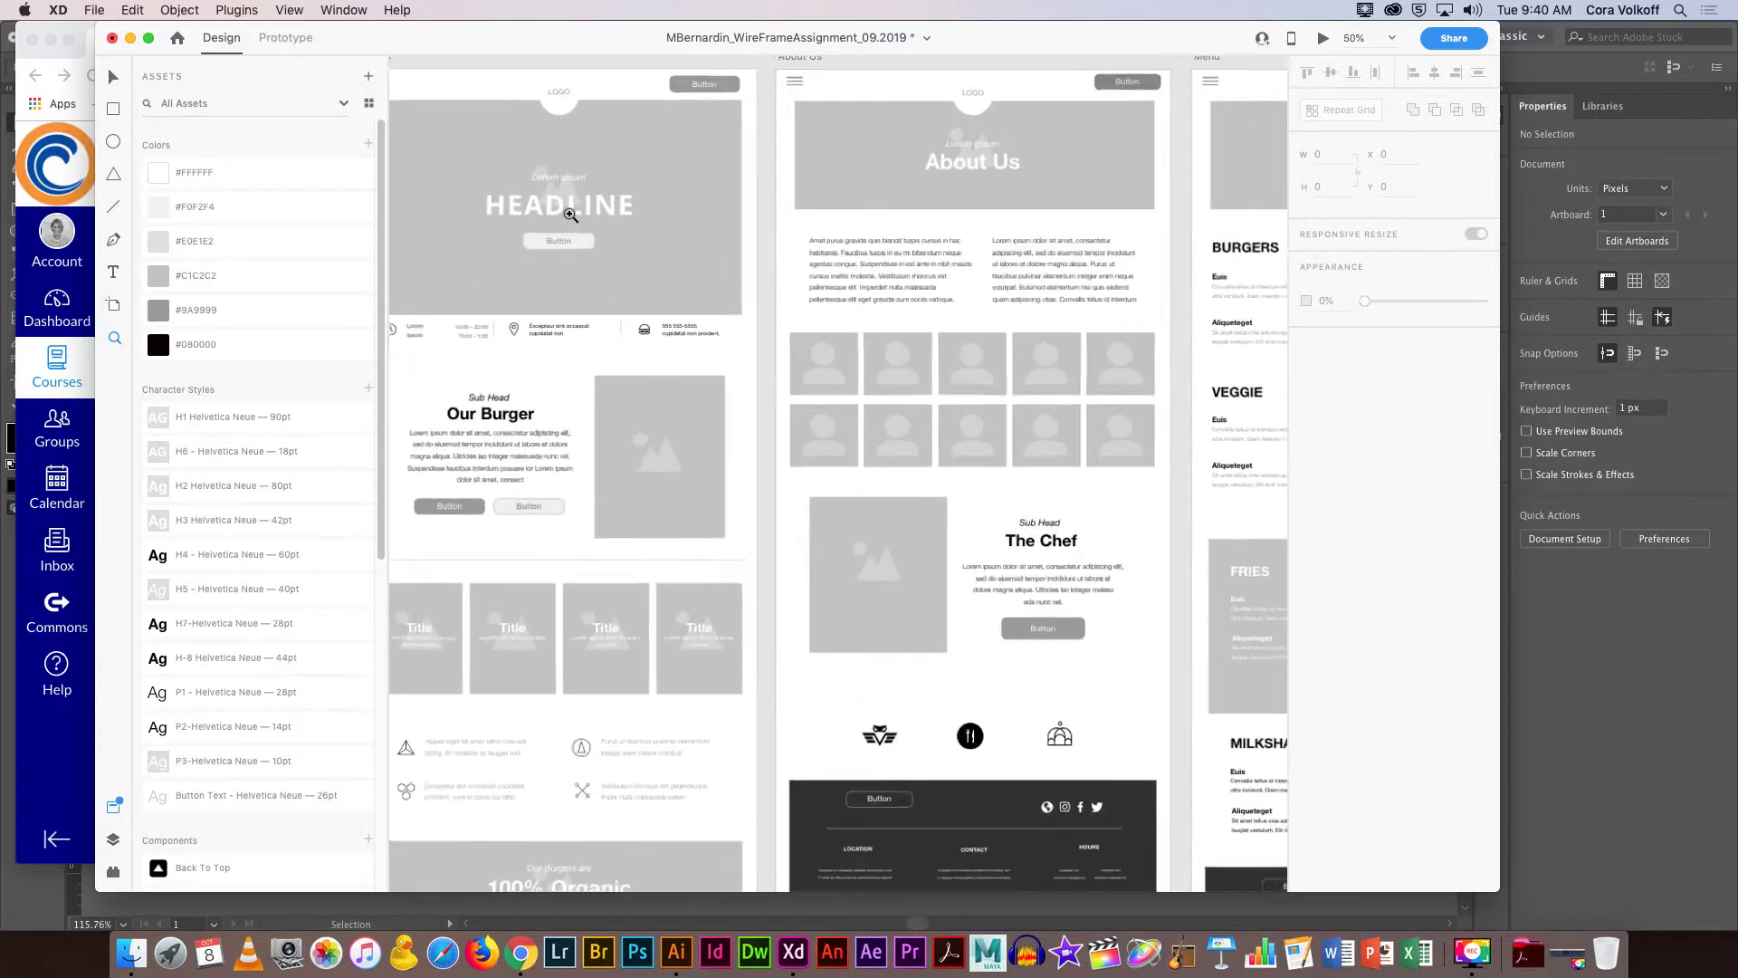
pyautogui.scroll(2, 523, 403)
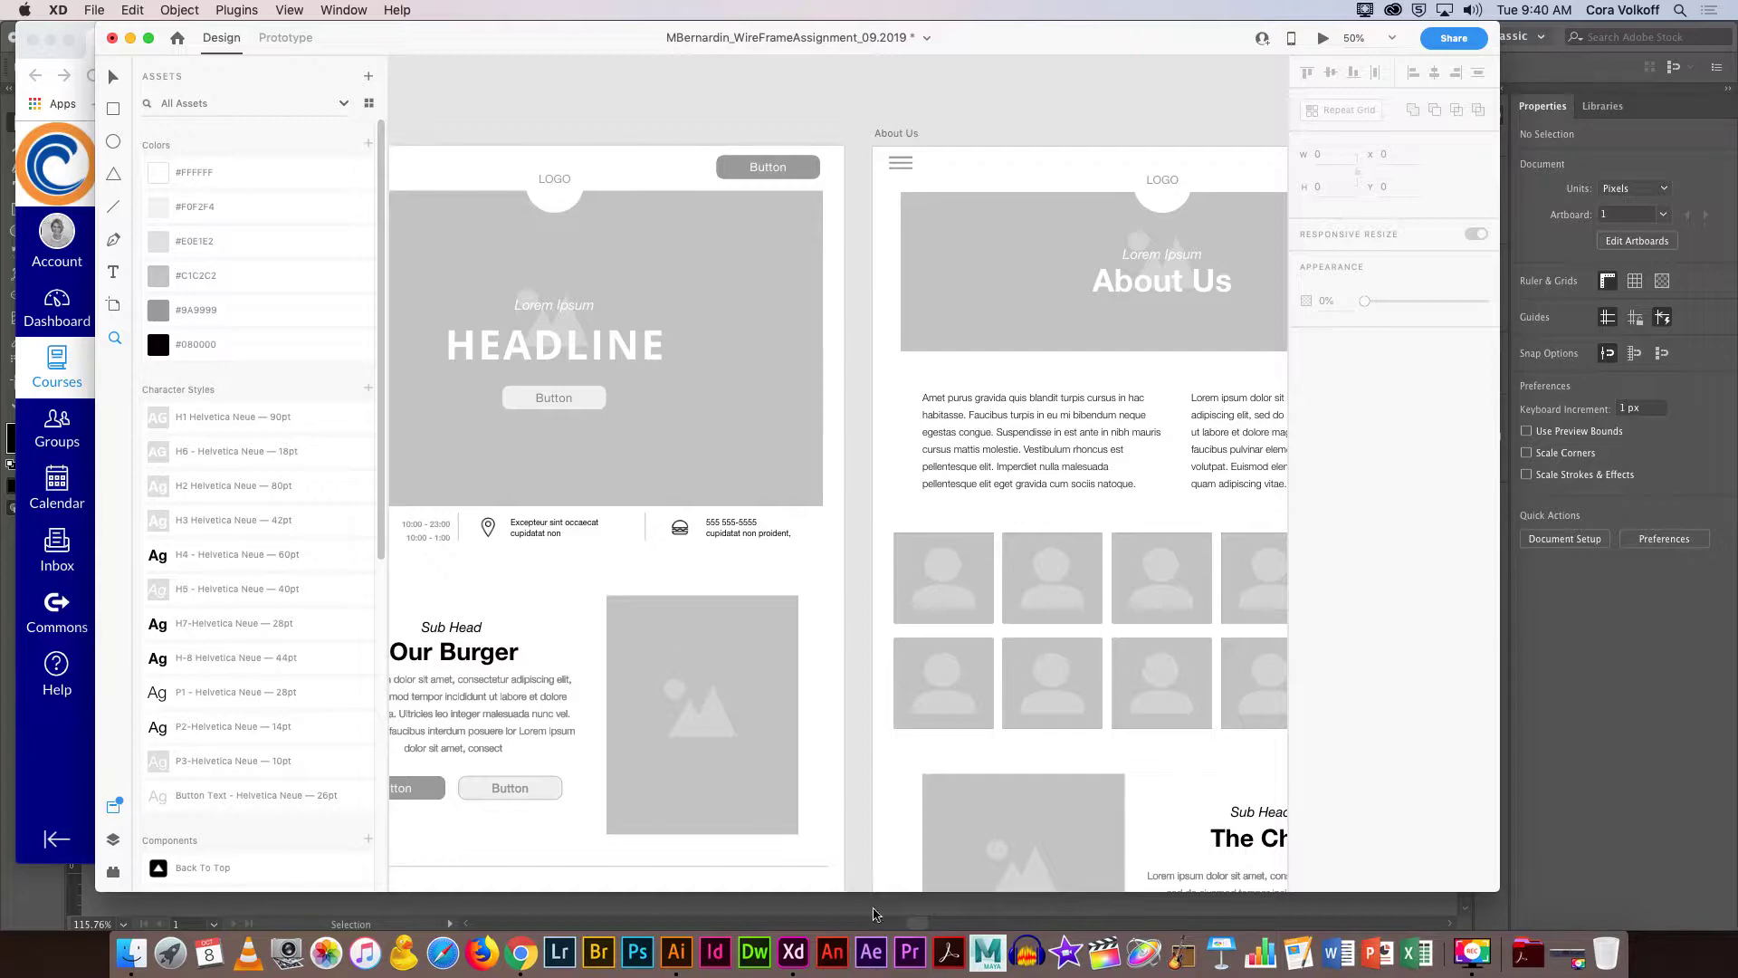
# Switch to Illustrator, cancel its open Color Picker and close the banner document.
pyautogui.click(921, 927)
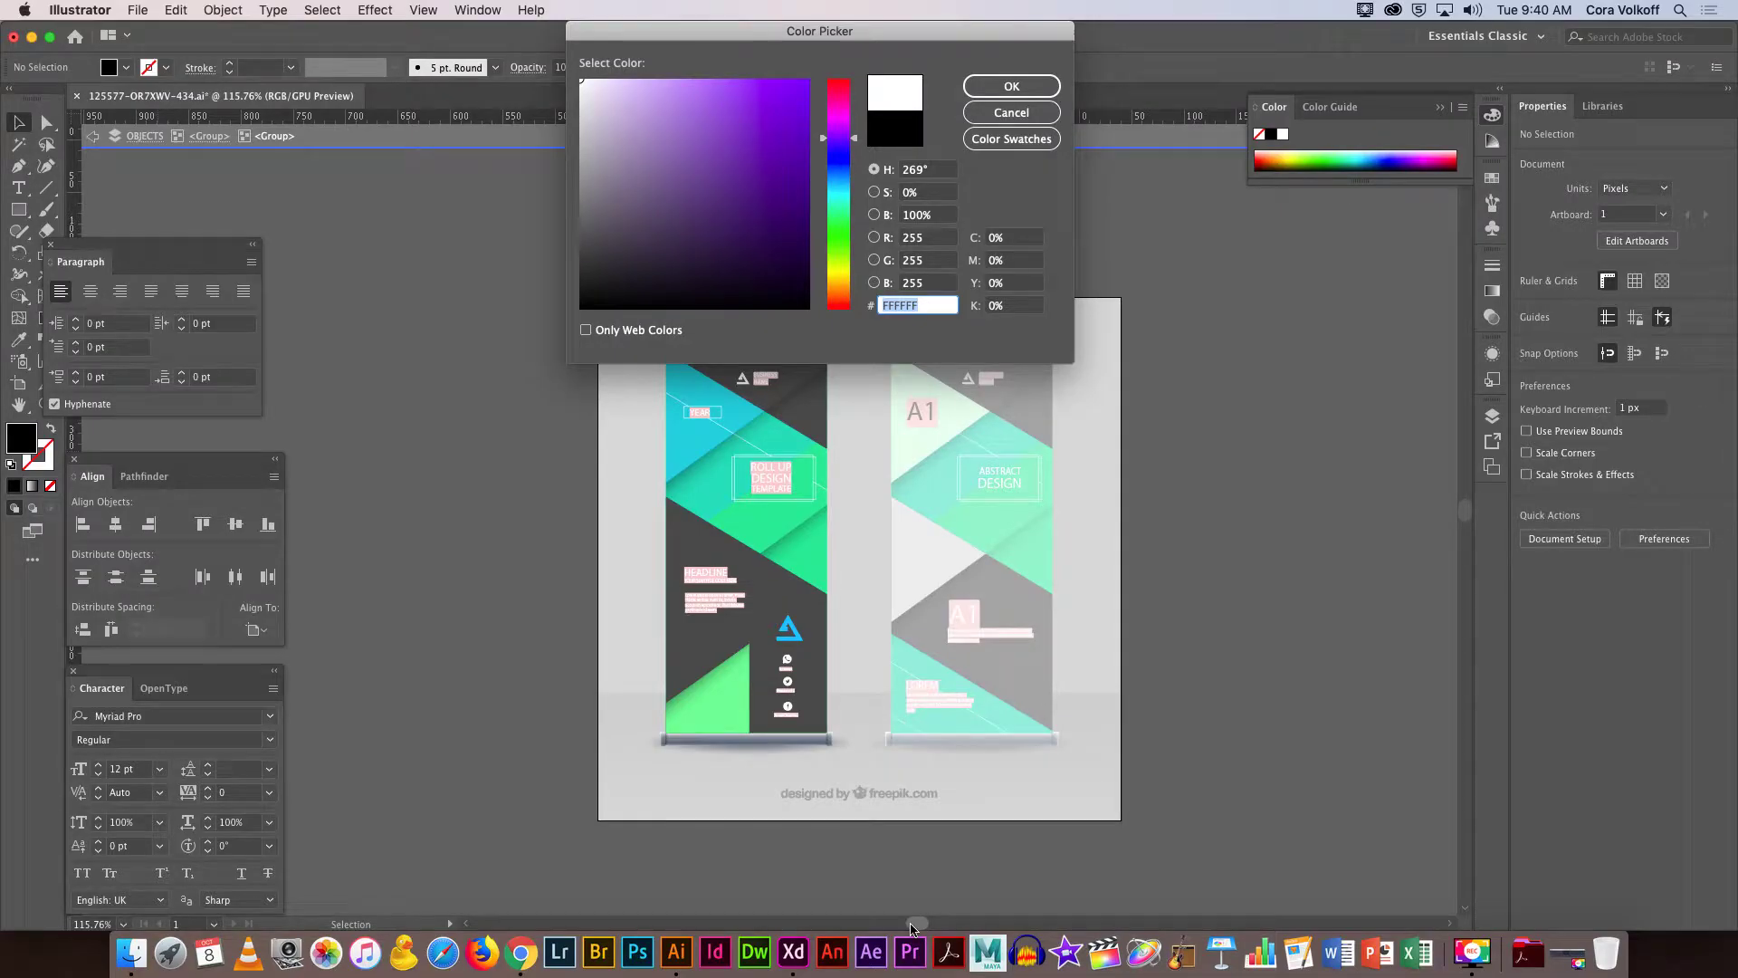
pyautogui.click(754, 950)
pyautogui.click(1011, 119)
pyautogui.click(31, 38)
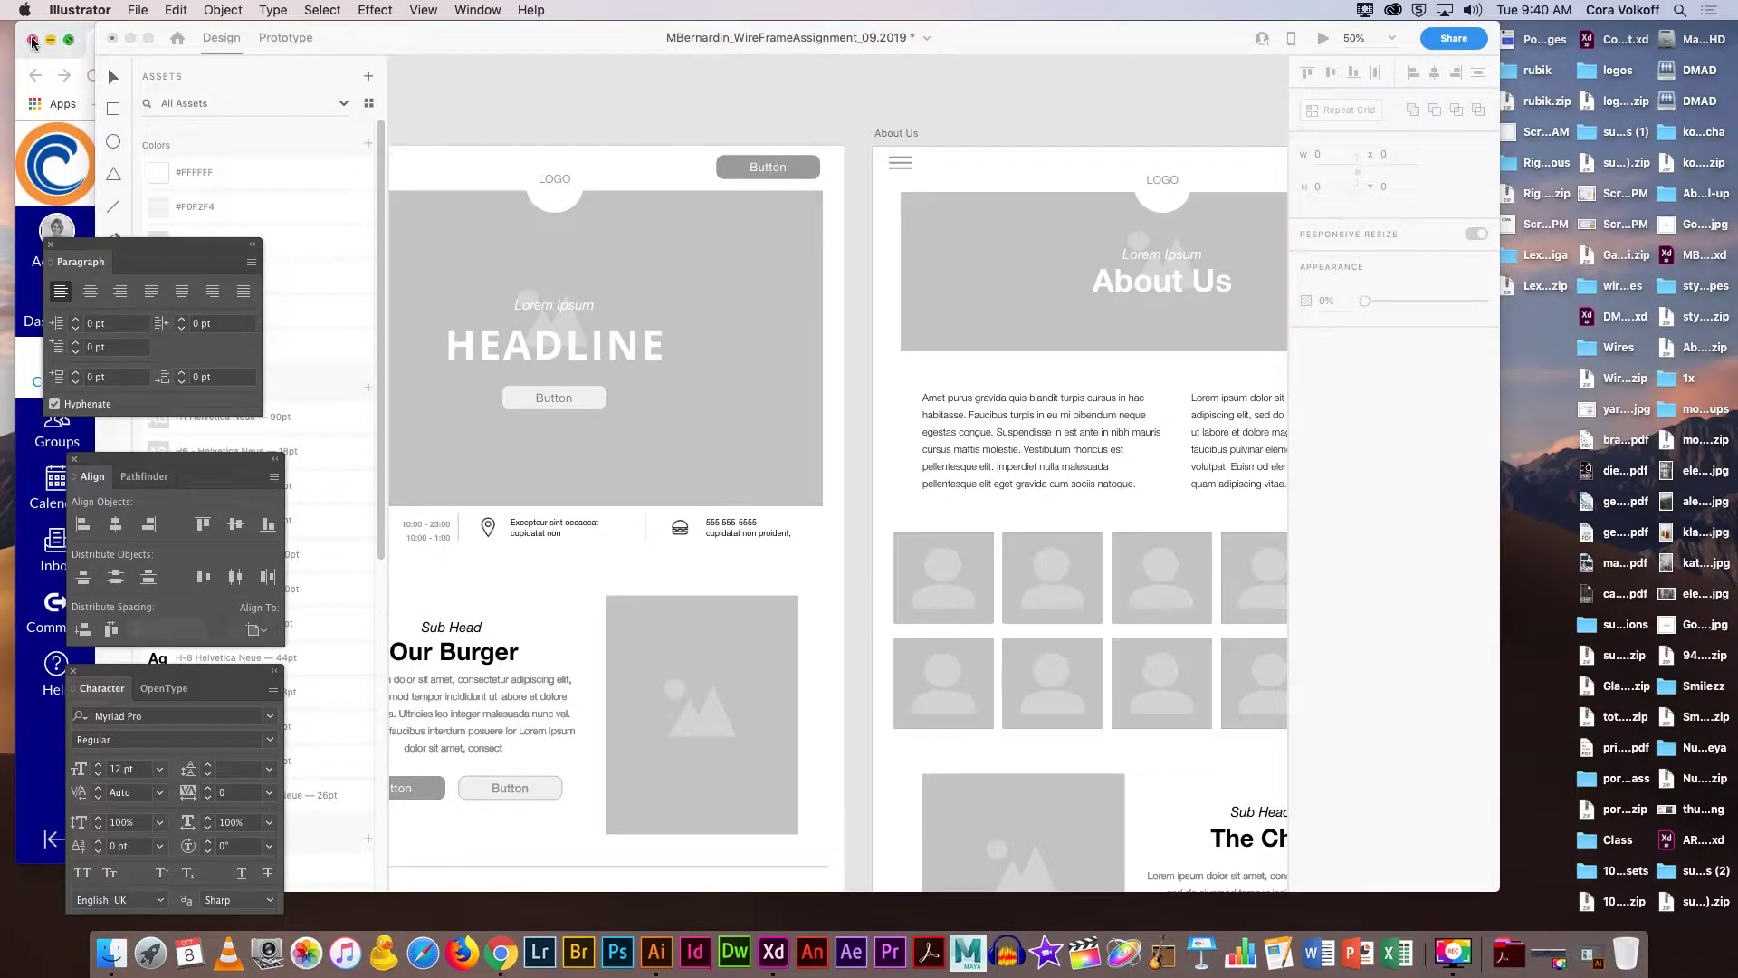
pyautogui.rightClick(735, 950)
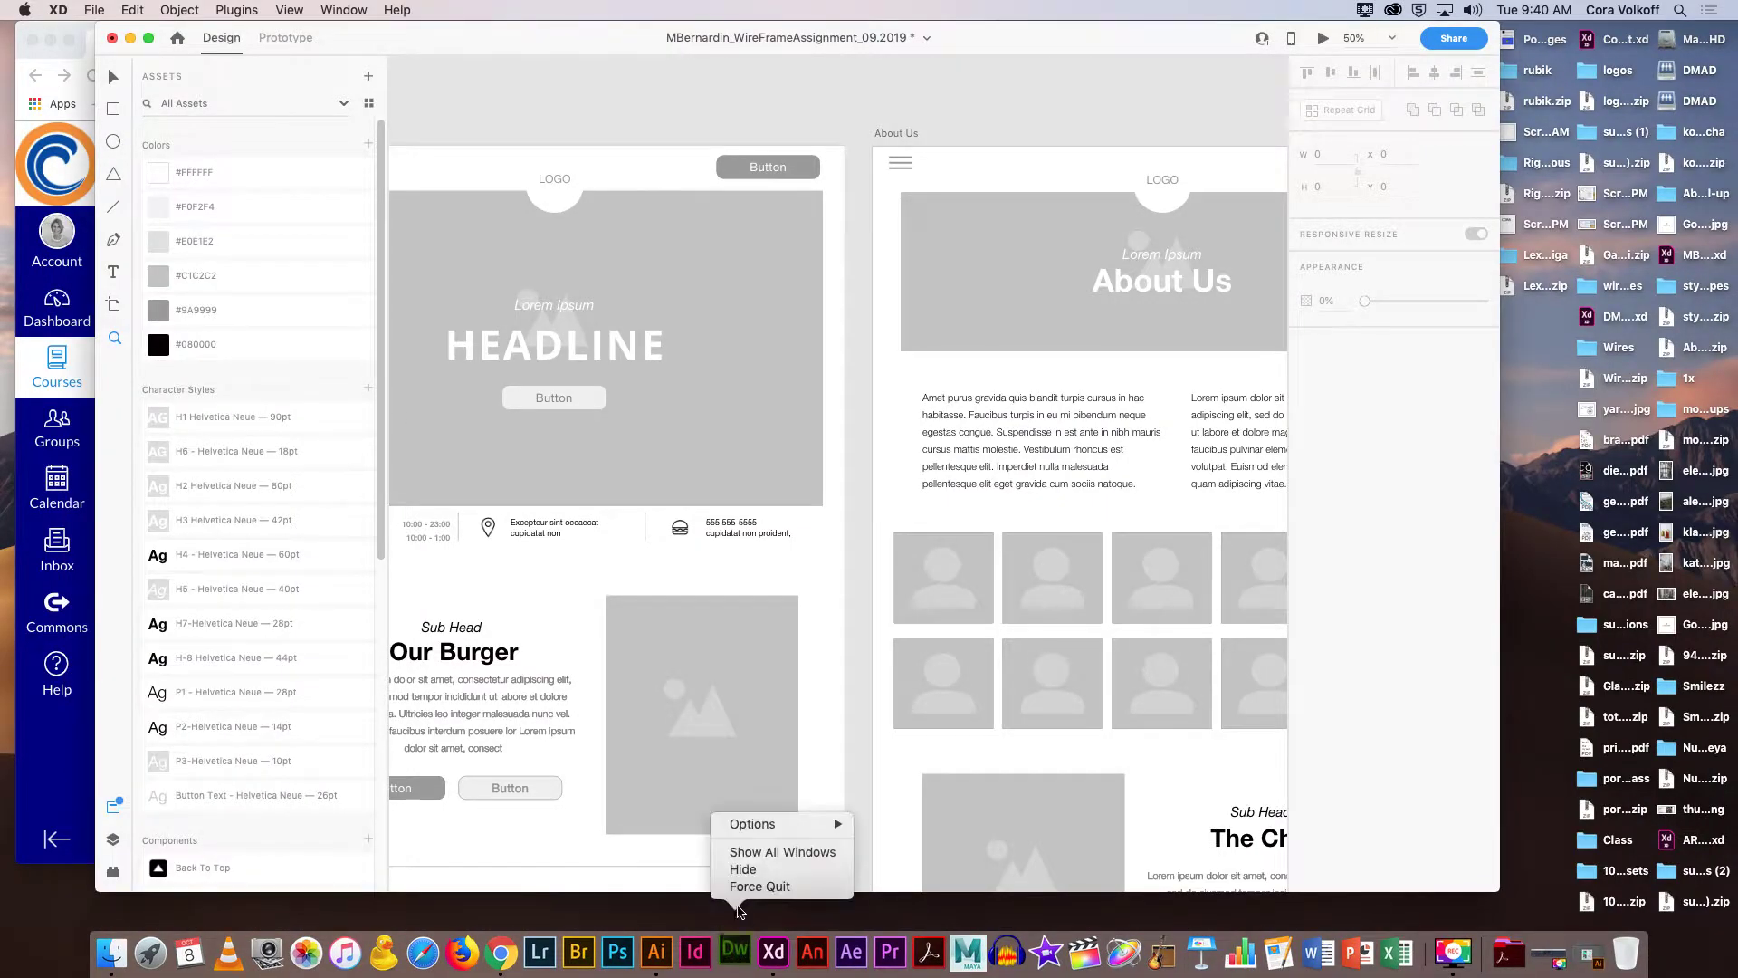
pyautogui.click(1001, 898)
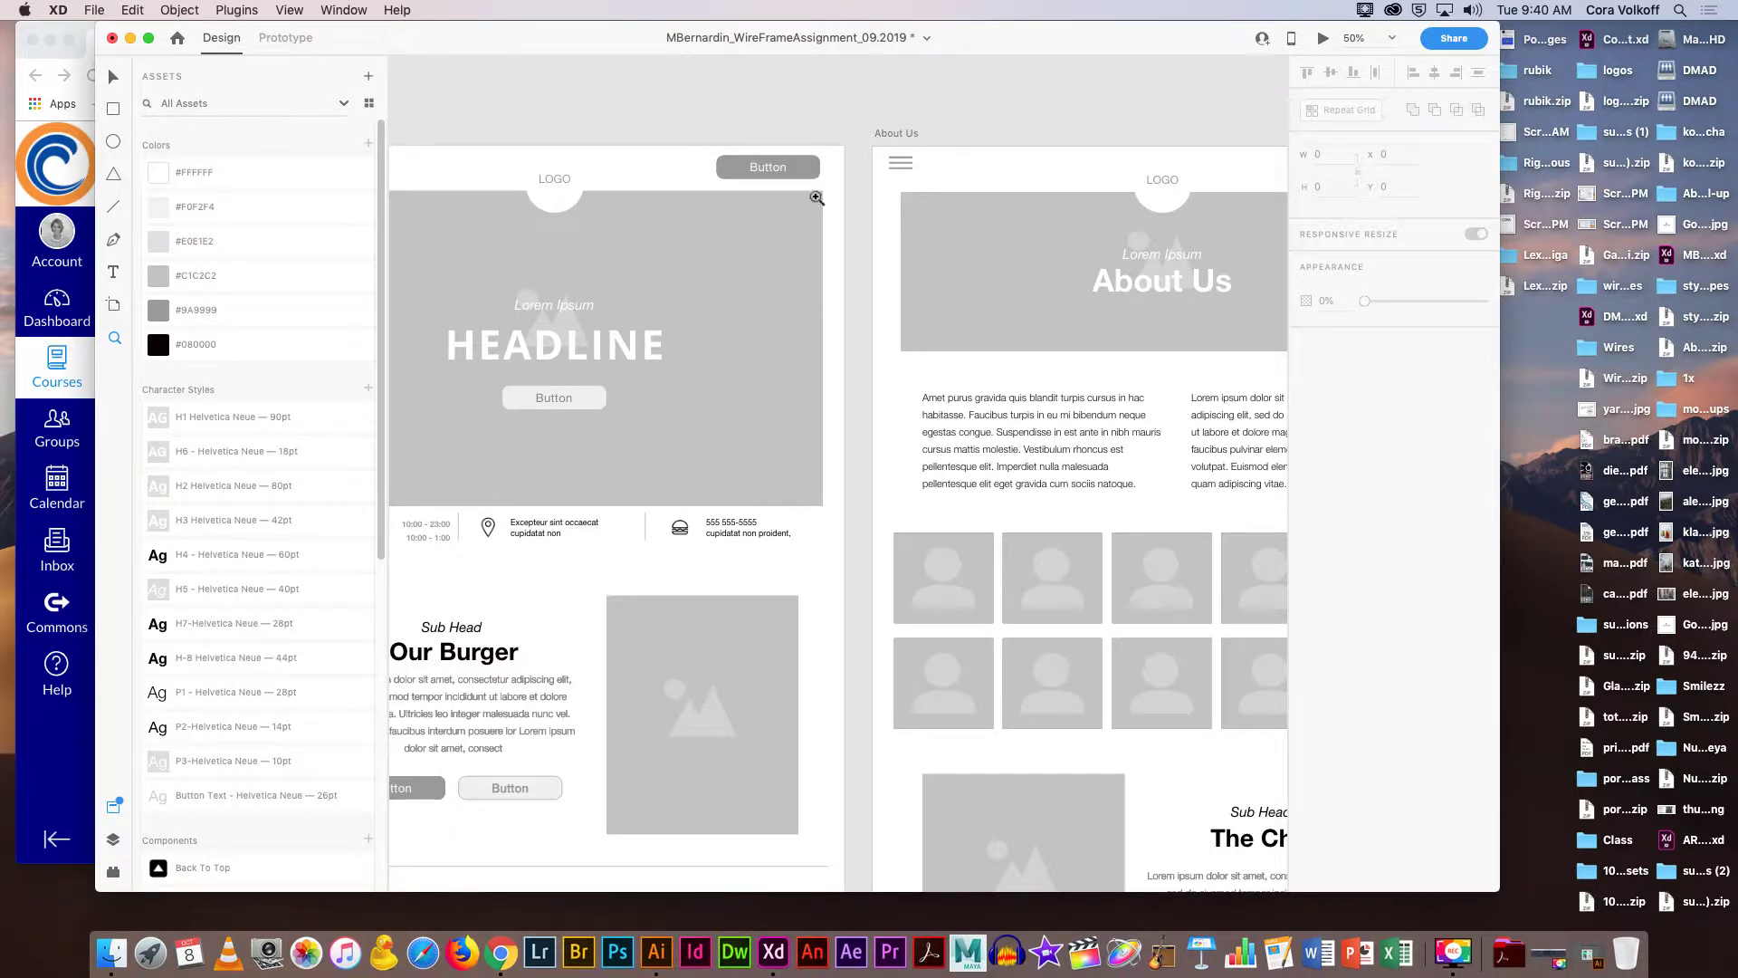
# Examine the Home wireframe in Adobe XD from the headline down through the Reservations form and footer.
pyautogui.moveTo(573, 592); pyautogui.dragTo(794, 582)
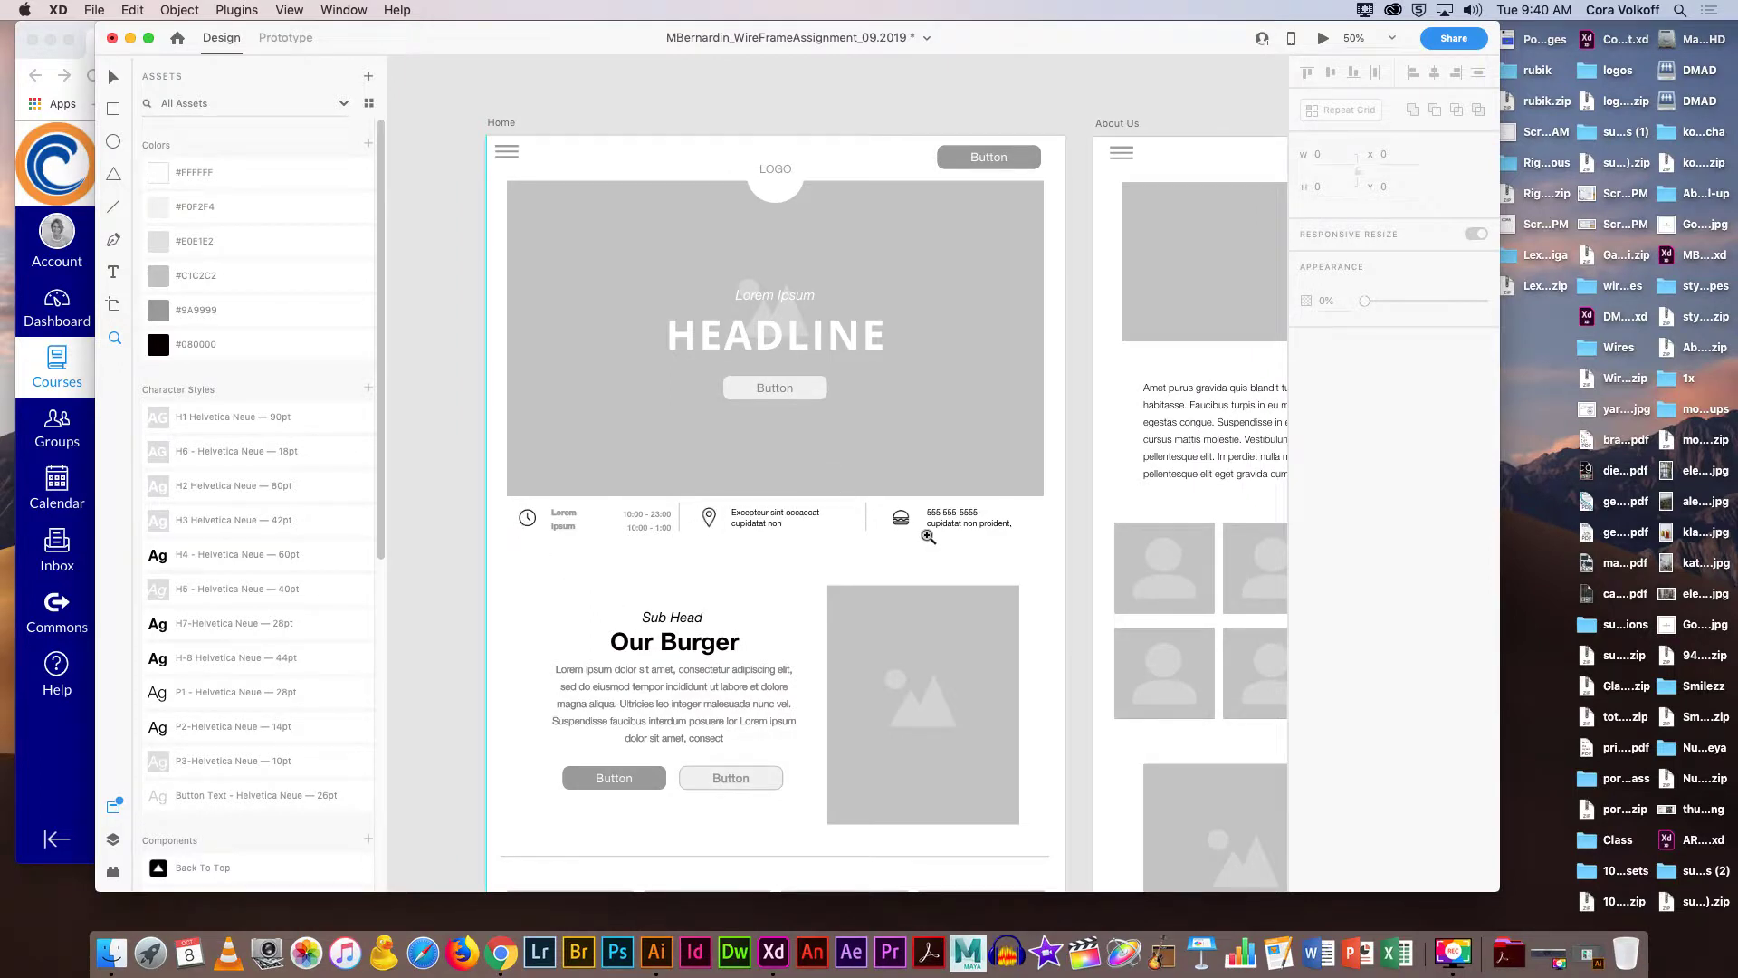
pyautogui.scroll(-3, 900, 519)
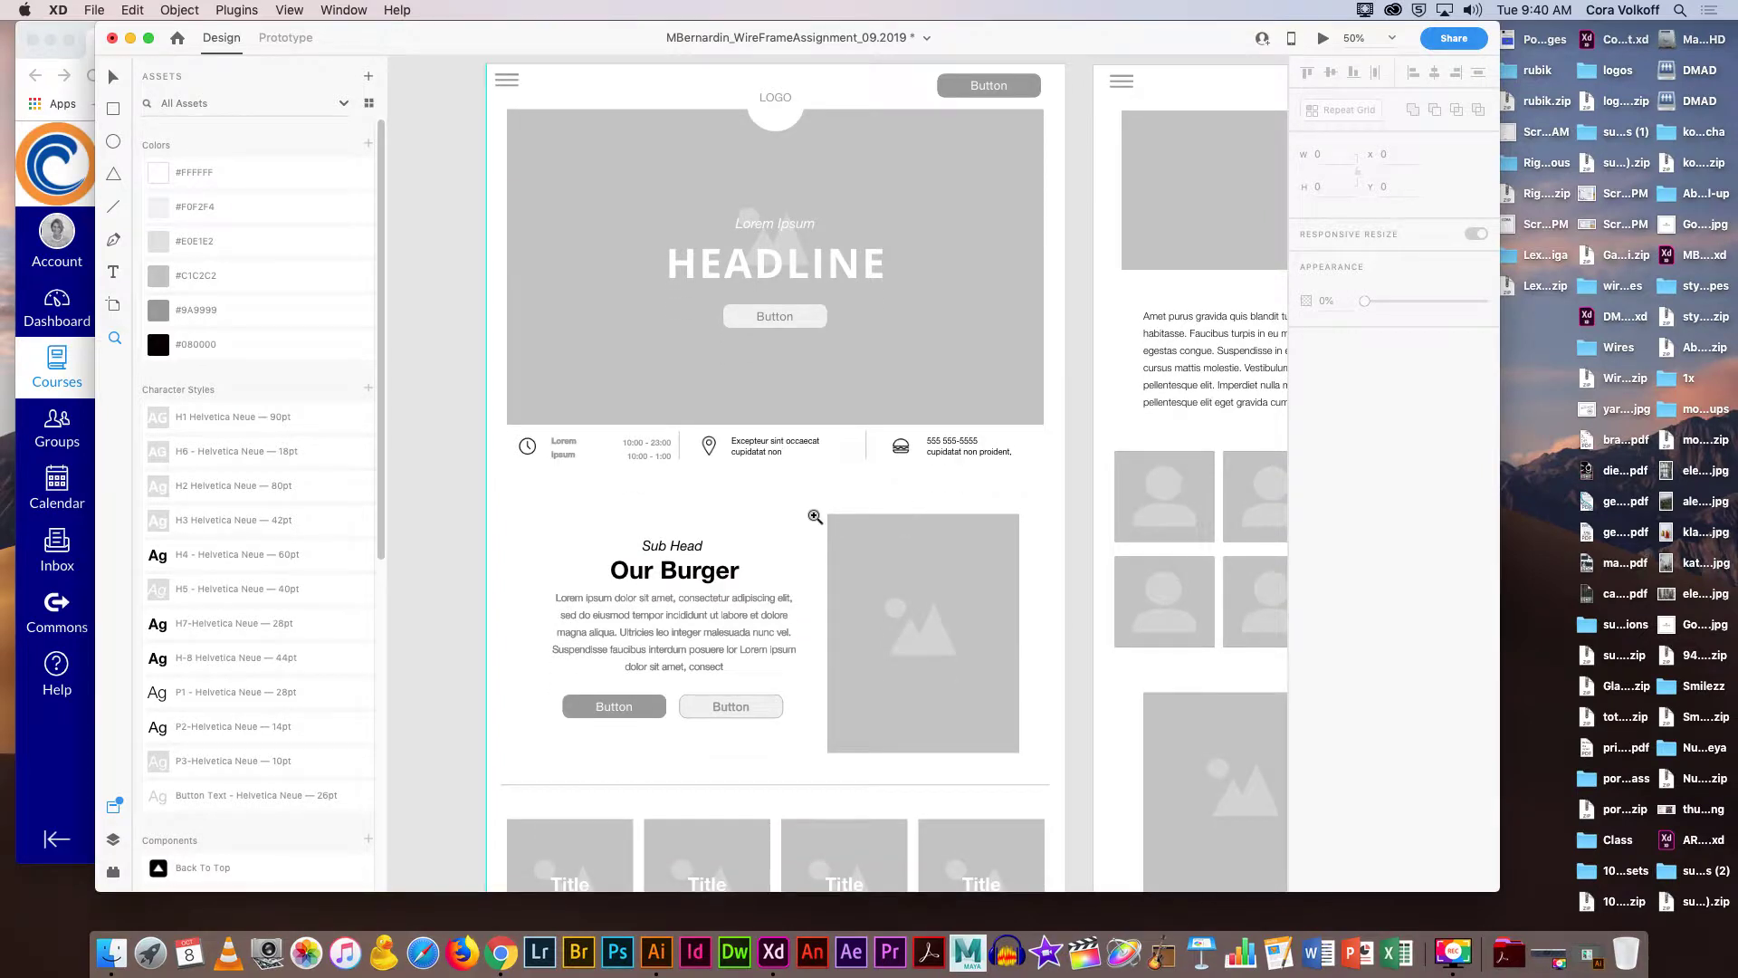
pyautogui.scroll(-10, 811, 507)
pyautogui.scroll(-2, 643, 531)
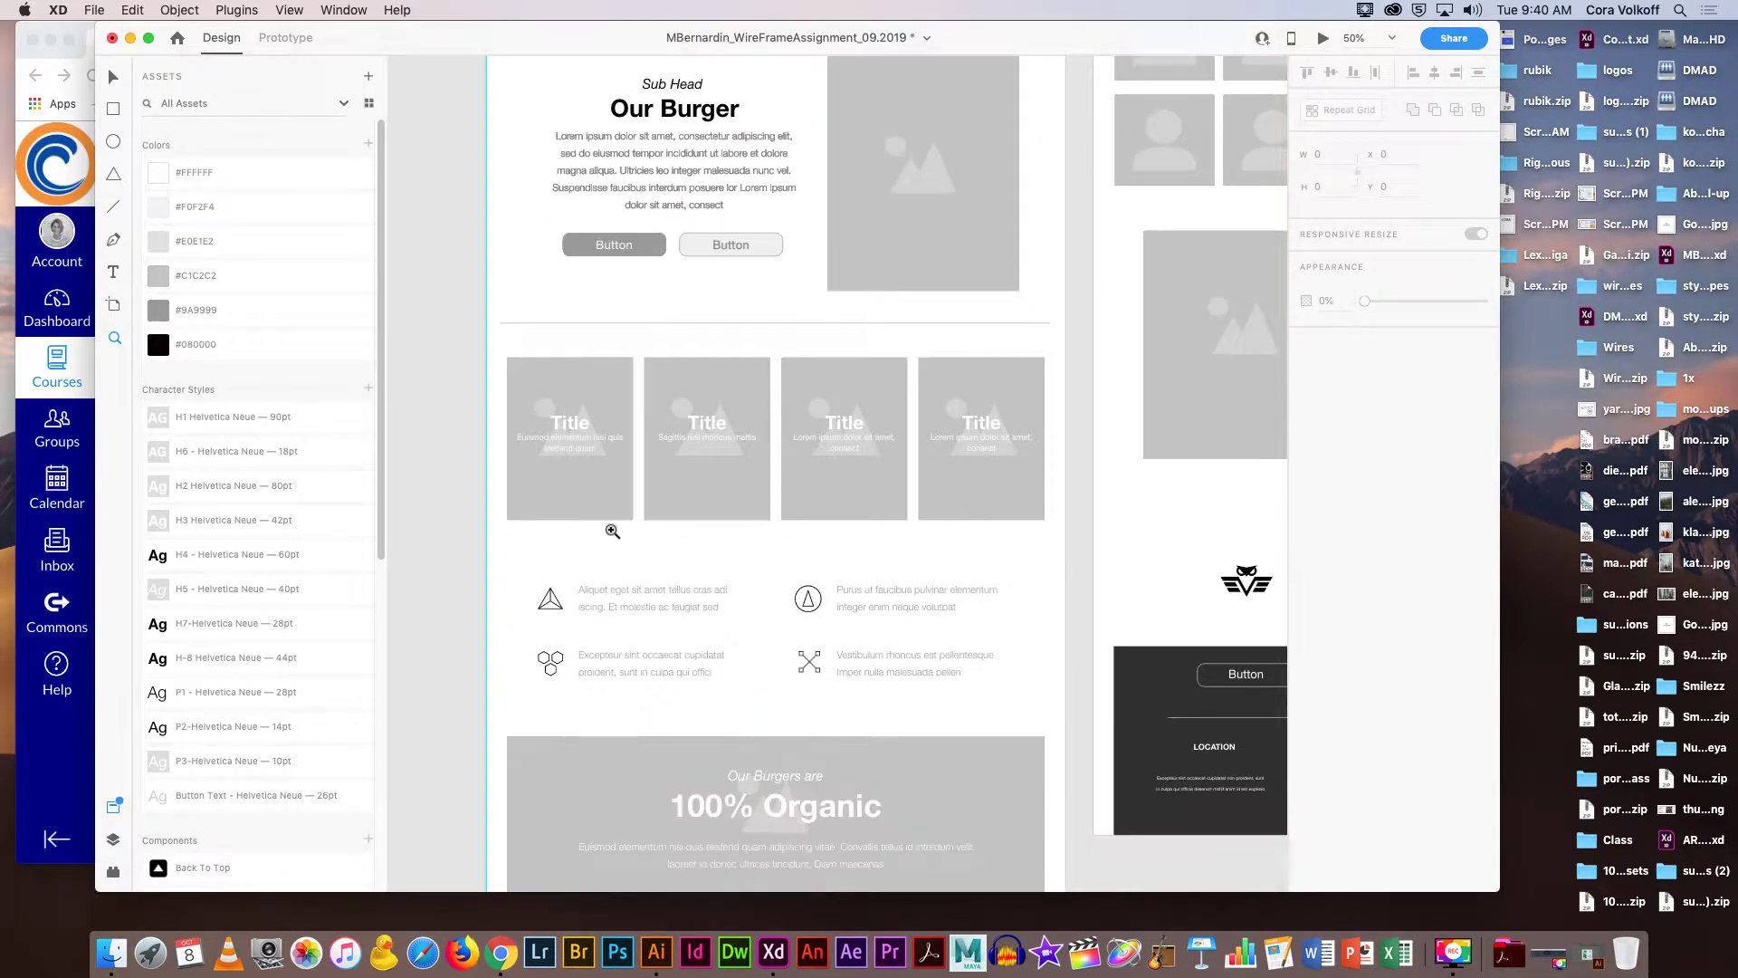
pyautogui.scroll(-3, 947, 698)
pyautogui.scroll(-5, 947, 698)
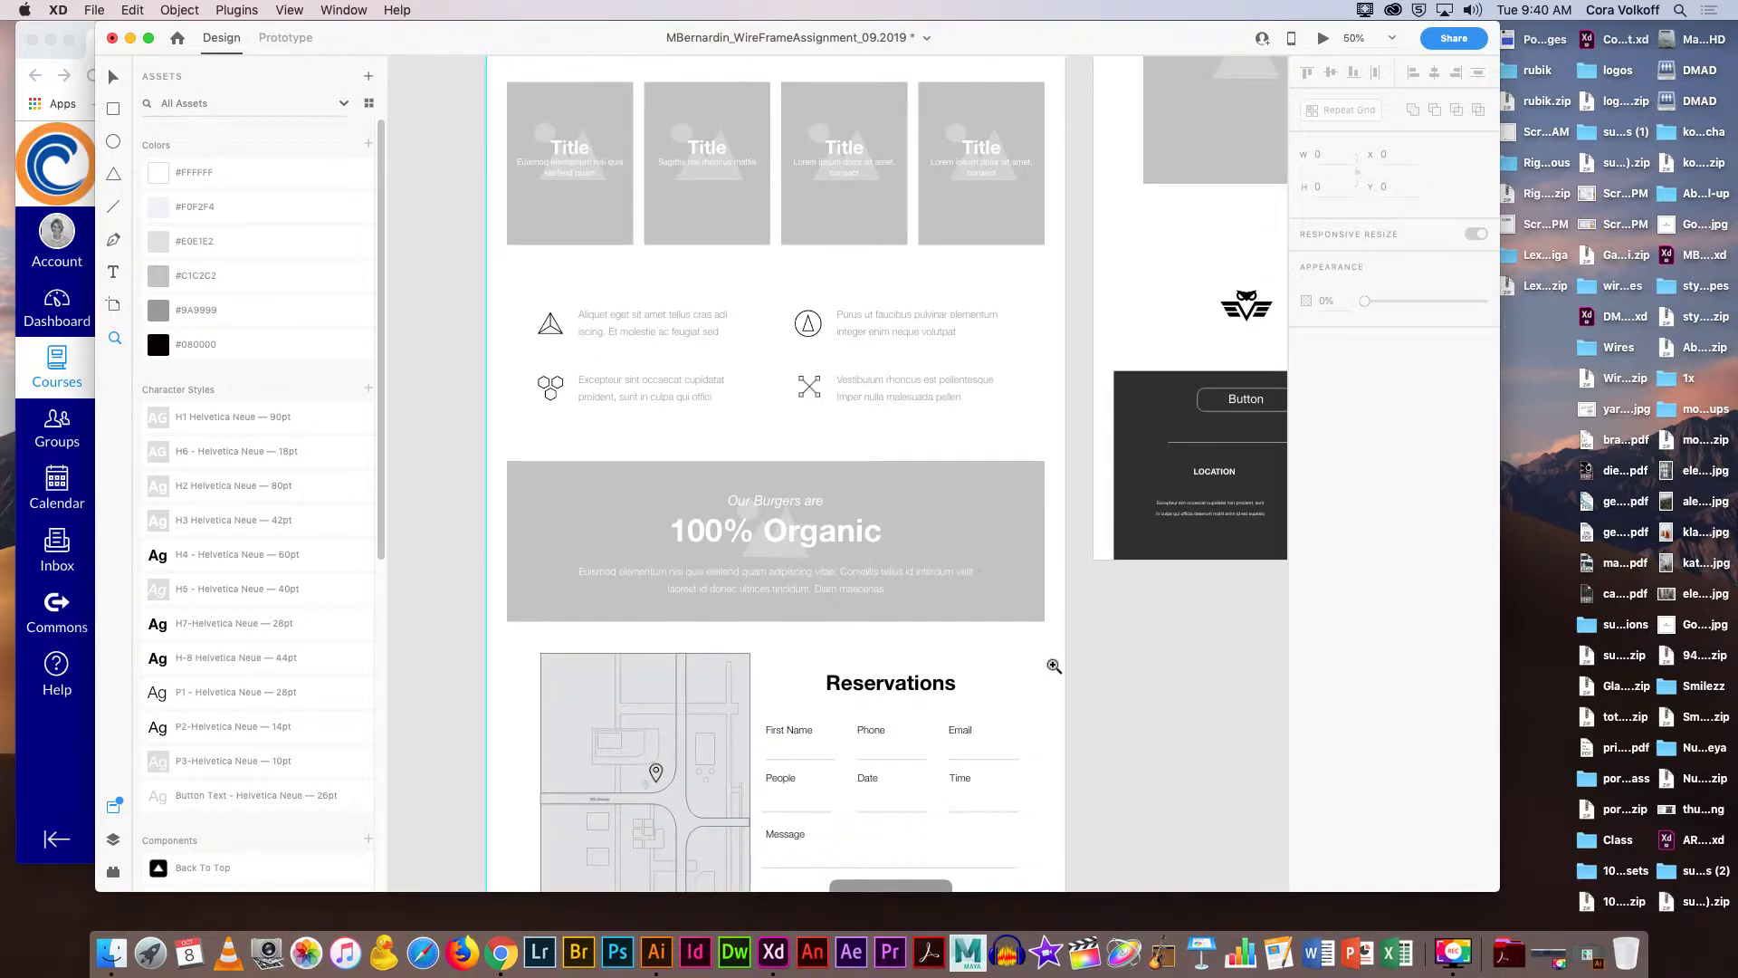
pyautogui.moveTo(1037, 641); pyautogui.dragTo(947, 431)
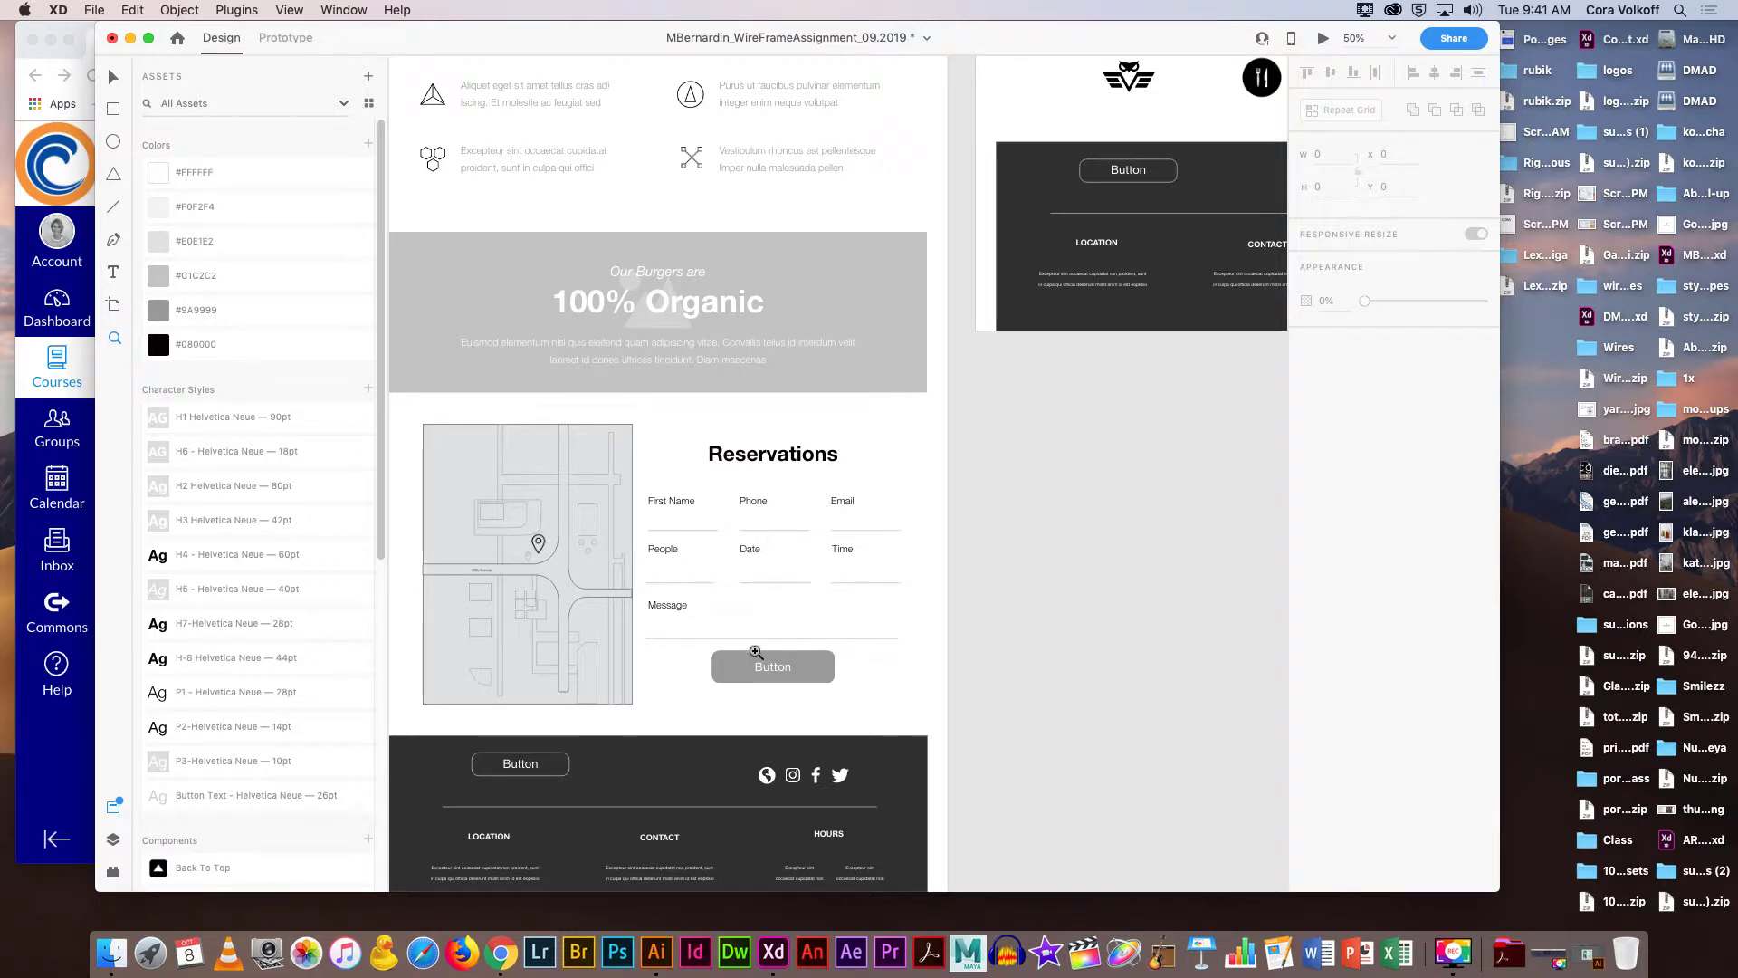
# Examine the wireframe from Home's Reservations section across to the About Us and Menu artboards.
pyautogui.scroll(2, 755, 650)
pyautogui.scroll(4, 755, 650)
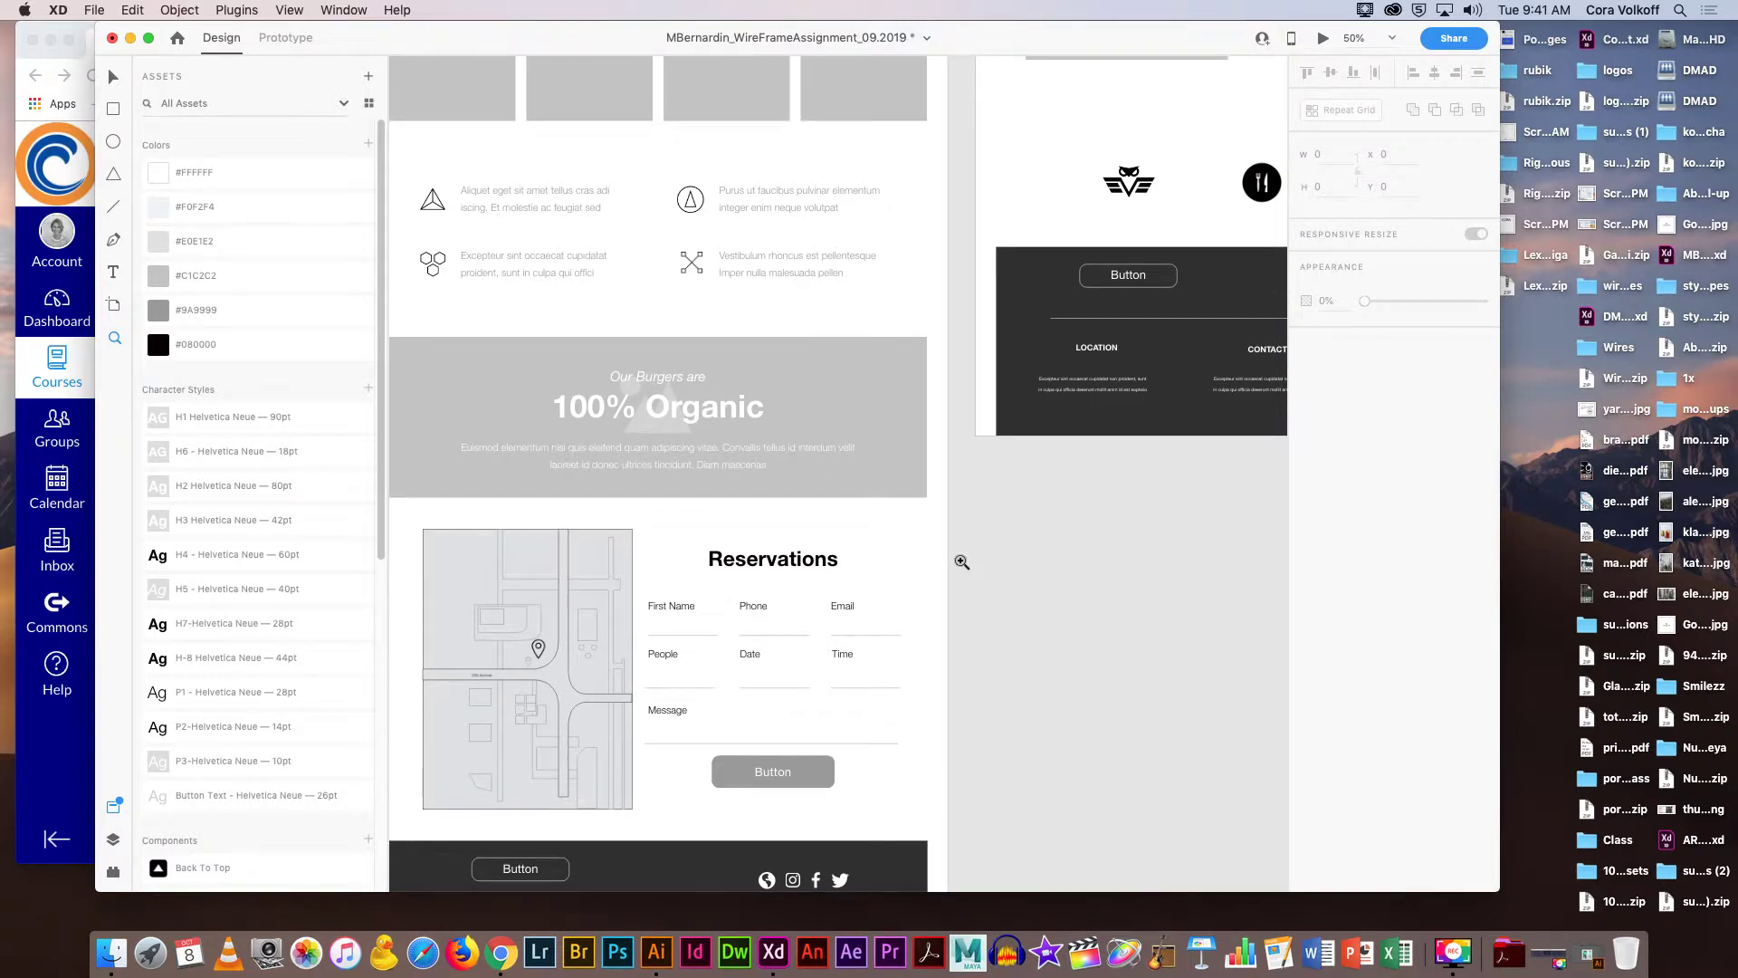
pyautogui.scroll(6, 1012, 578)
pyautogui.hscroll(10, 1012, 578)
pyautogui.moveTo(949, 379); pyautogui.dragTo(691, 745)
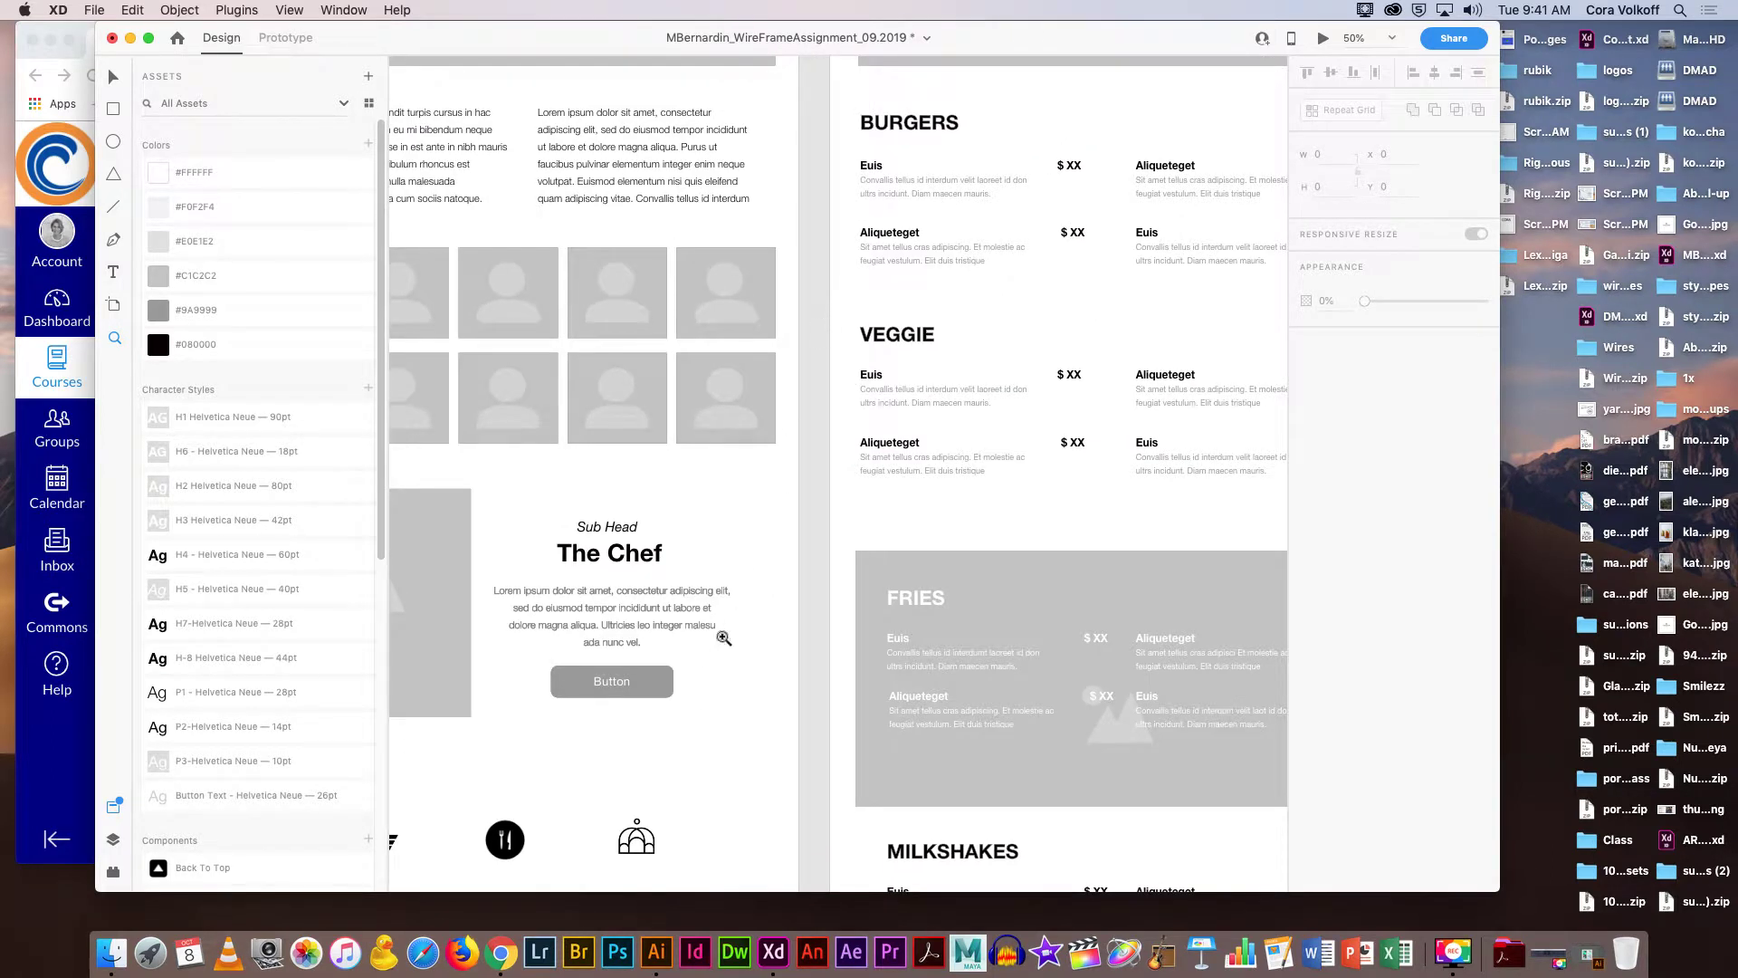
pyautogui.scroll(3, 873, 552)
pyautogui.moveTo(528, 656); pyautogui.dragTo(431, 798)
pyautogui.moveTo(1036, 411); pyautogui.dragTo(786, 724)
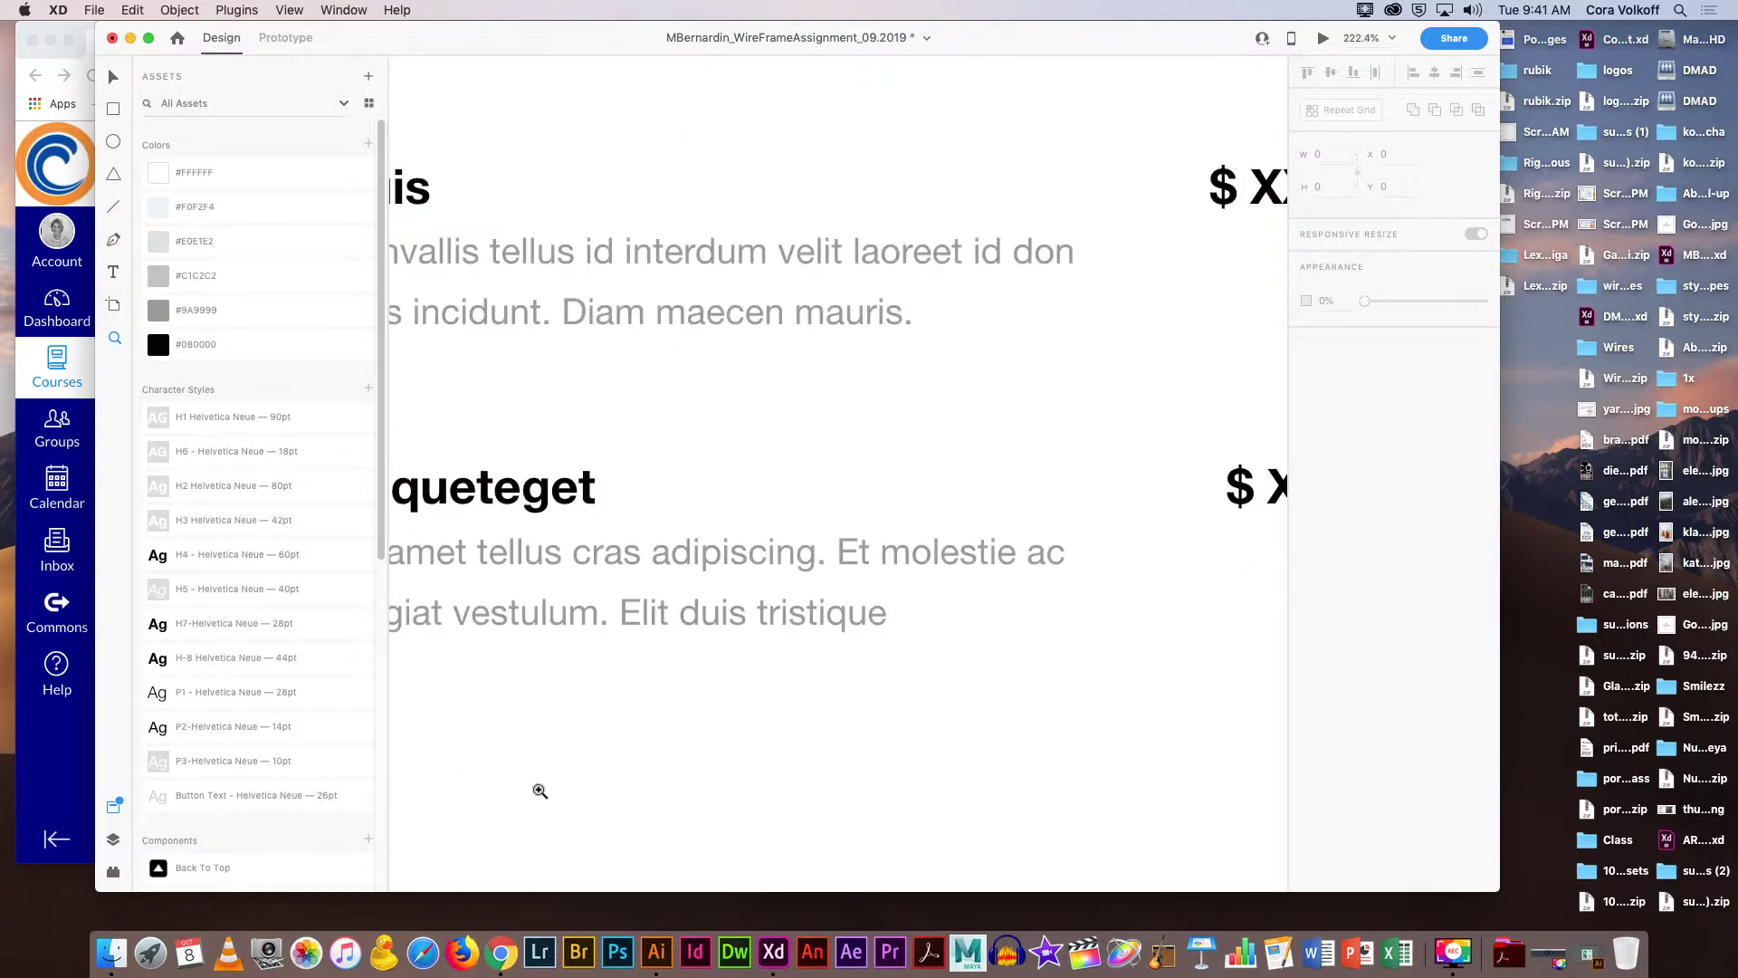
pyautogui.press('super+minus')
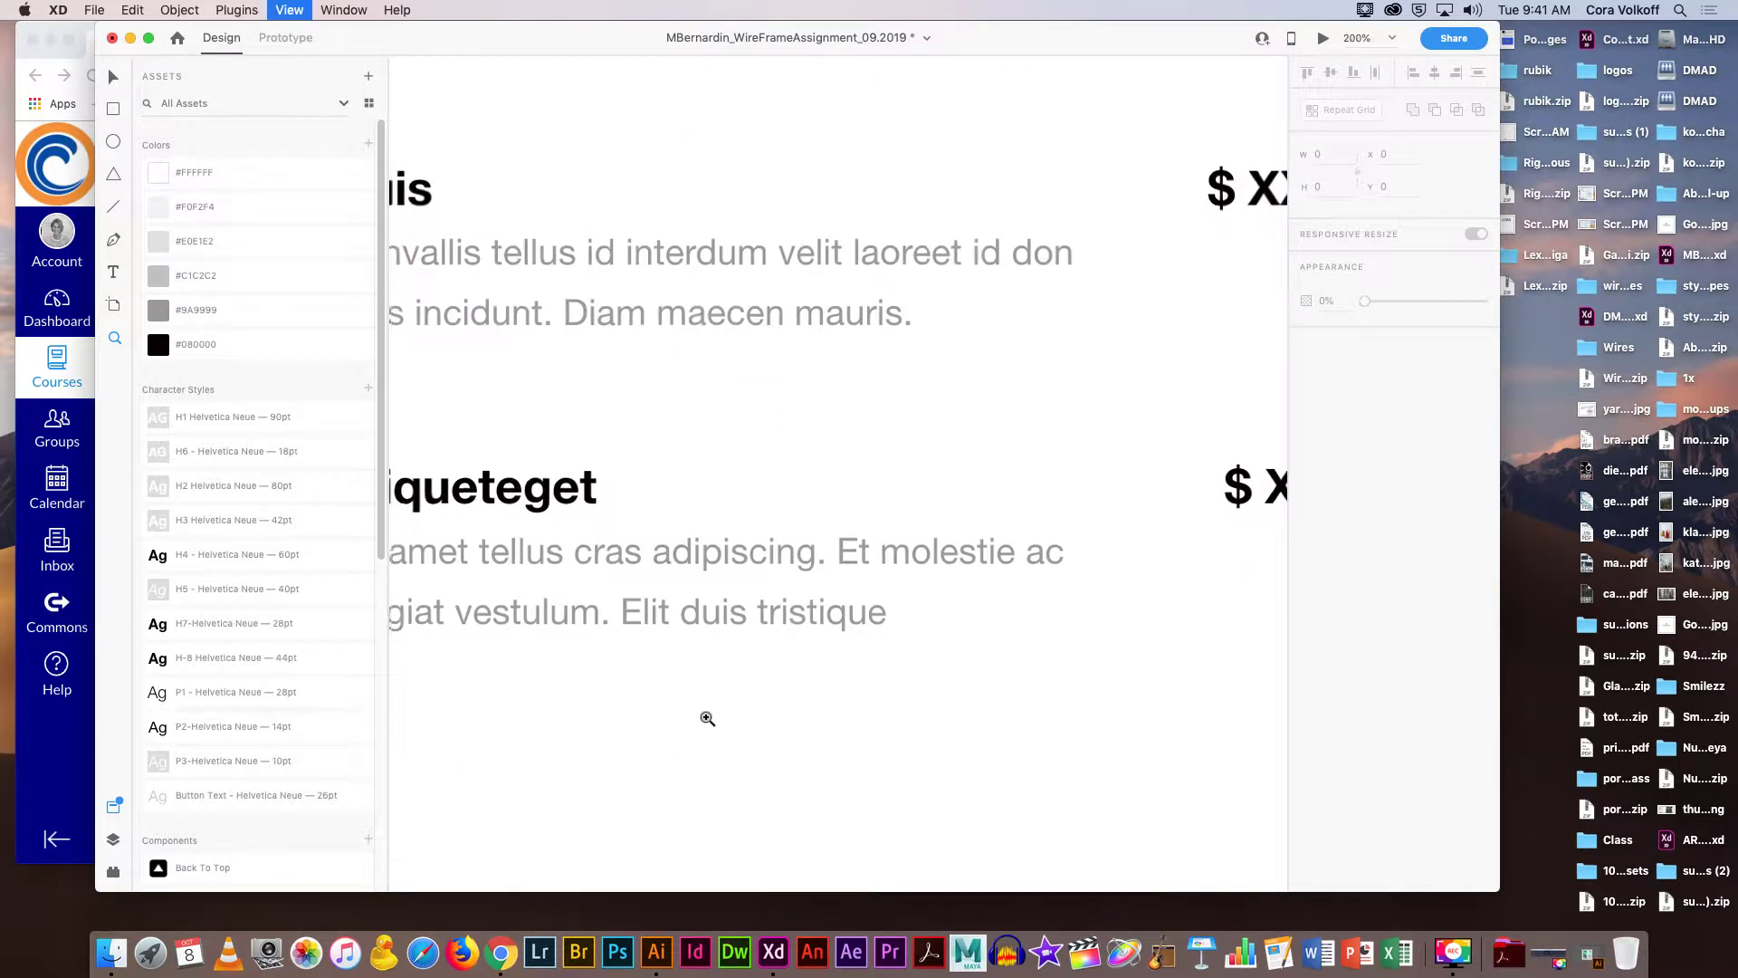
pyautogui.scroll(5, 826, 396)
pyautogui.scroll(1, 828, 396)
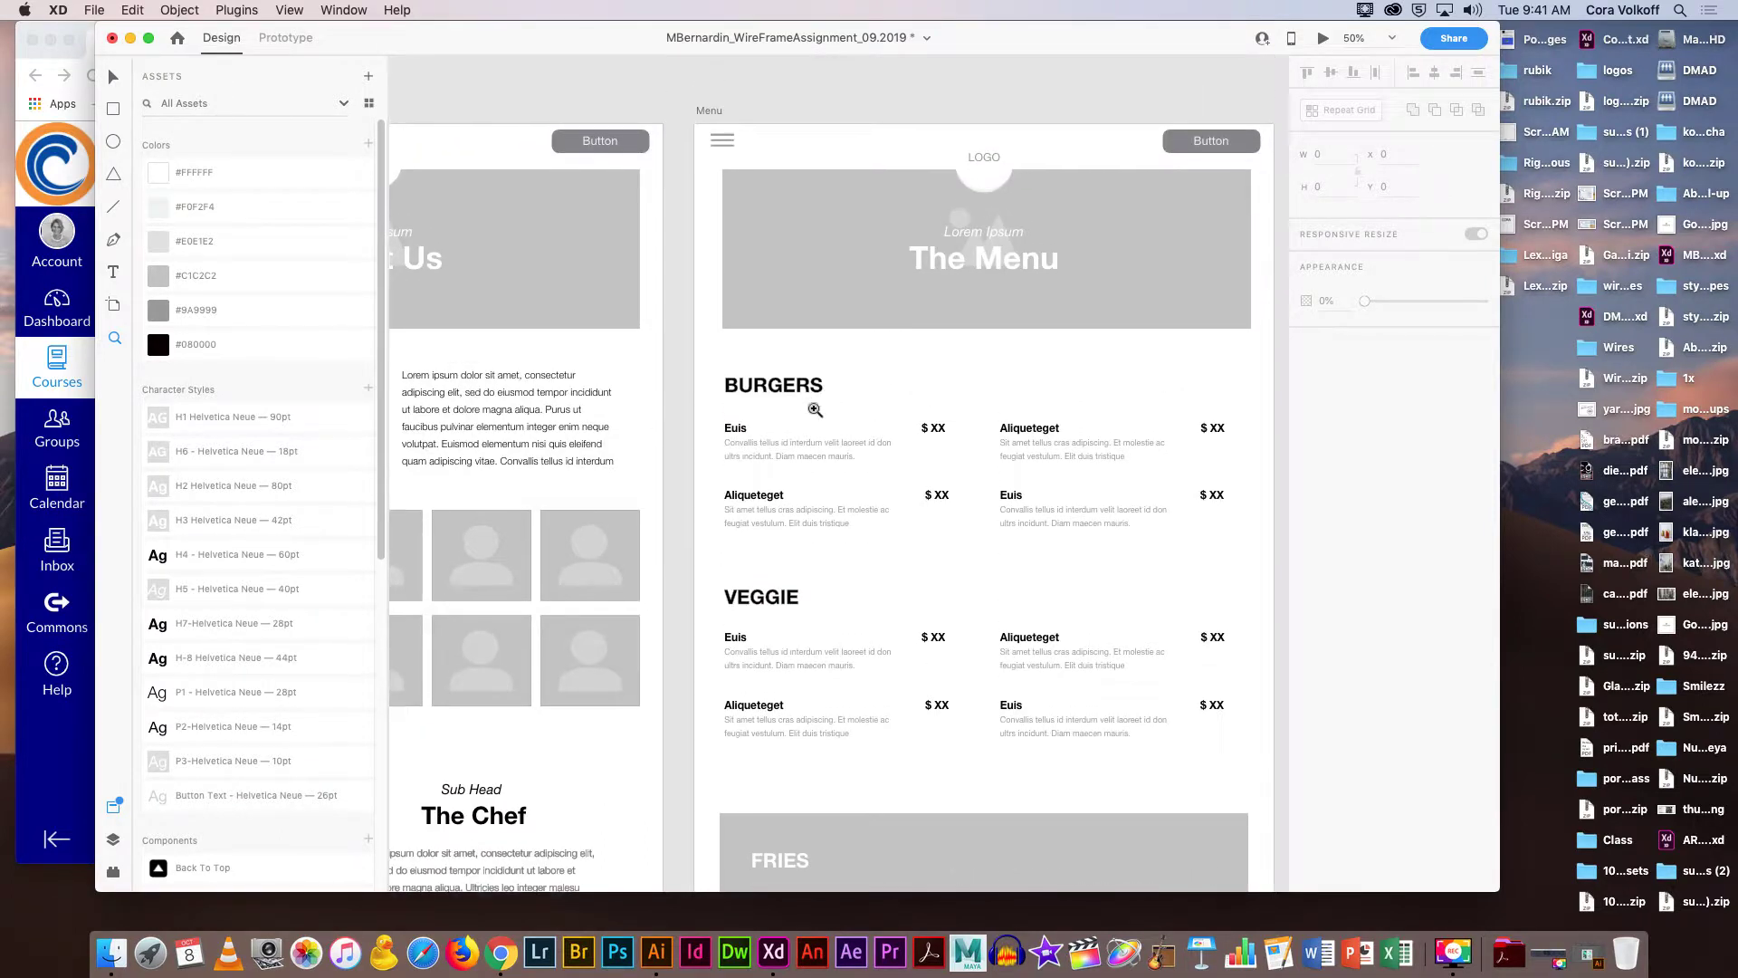
# Compare the Home and About Us page content, and examine the Menu artboard from Burgers down to its footer.
pyautogui.hscroll(-10, 659, 422)
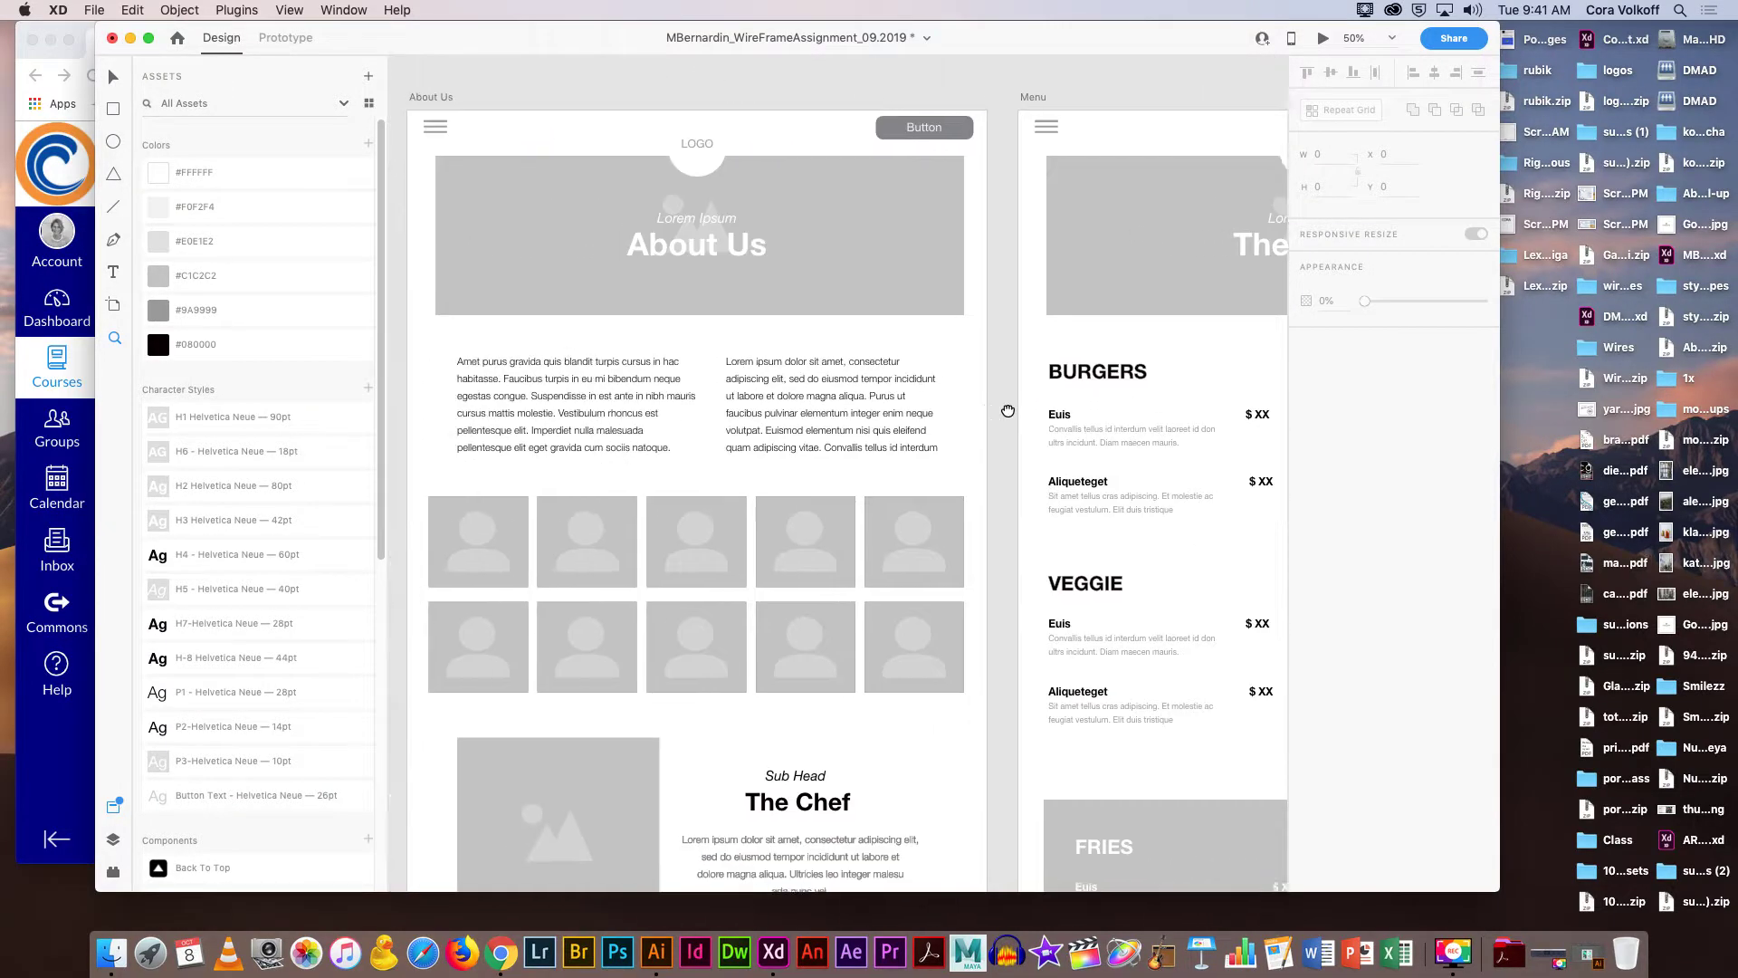
pyautogui.moveTo(597, 423); pyautogui.dragTo(826, 369)
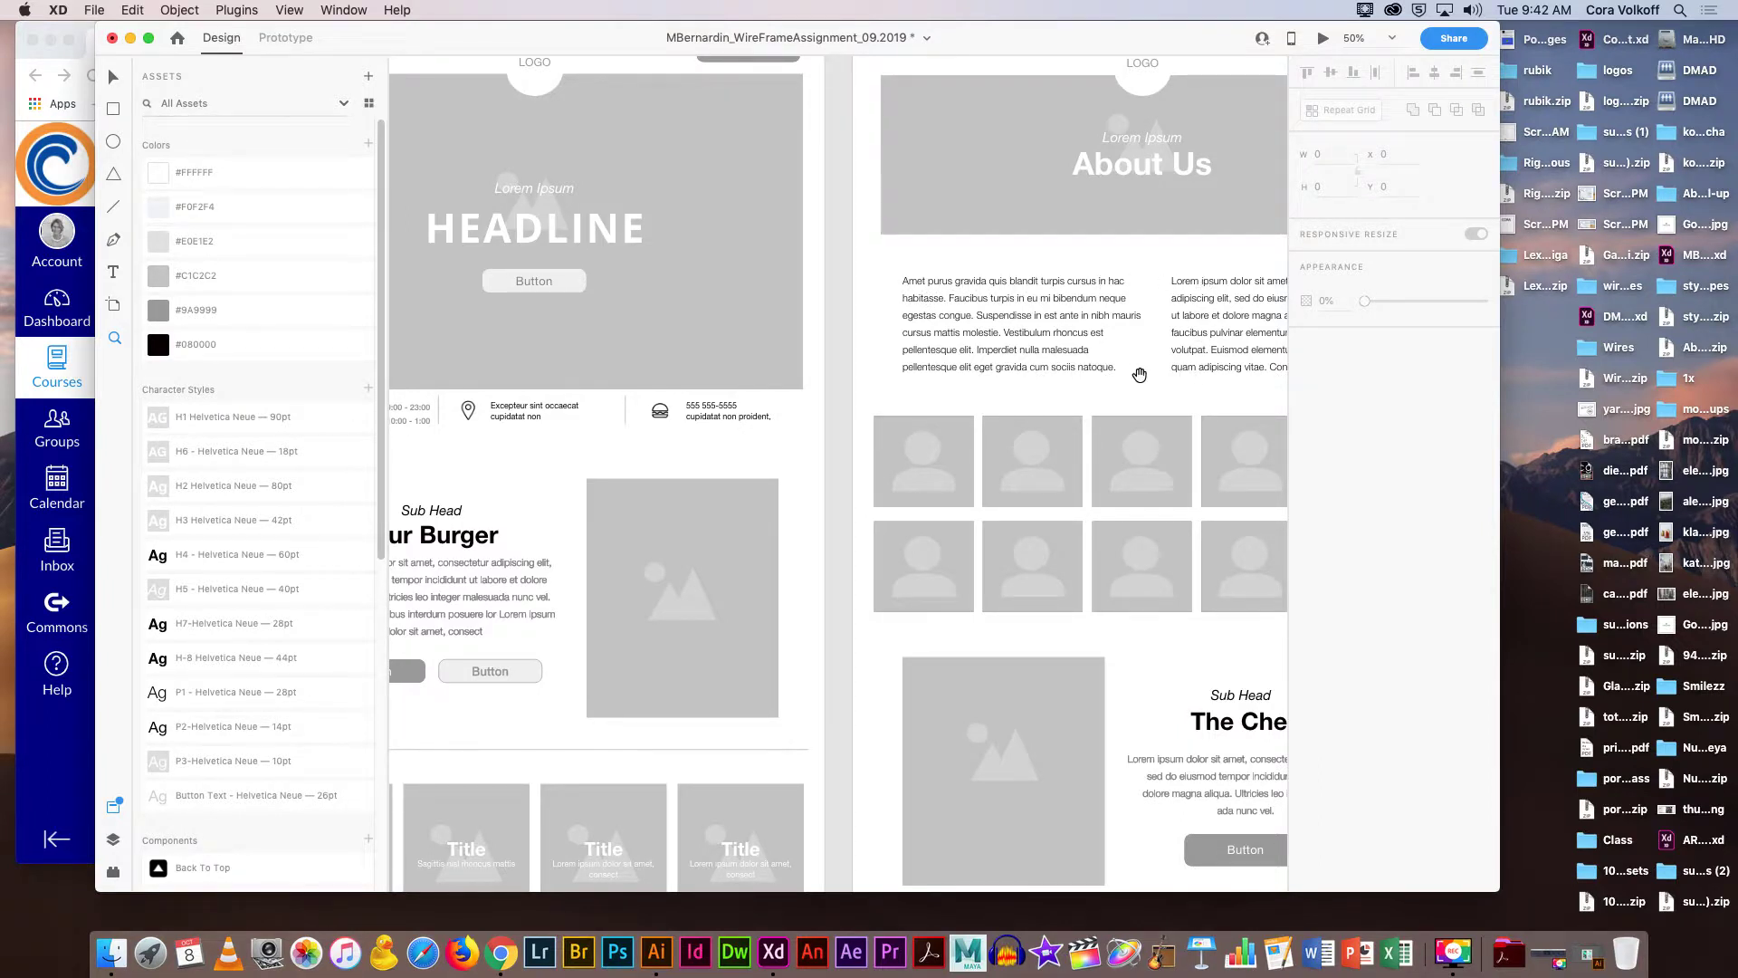
pyautogui.hscroll(-3, 588, 439)
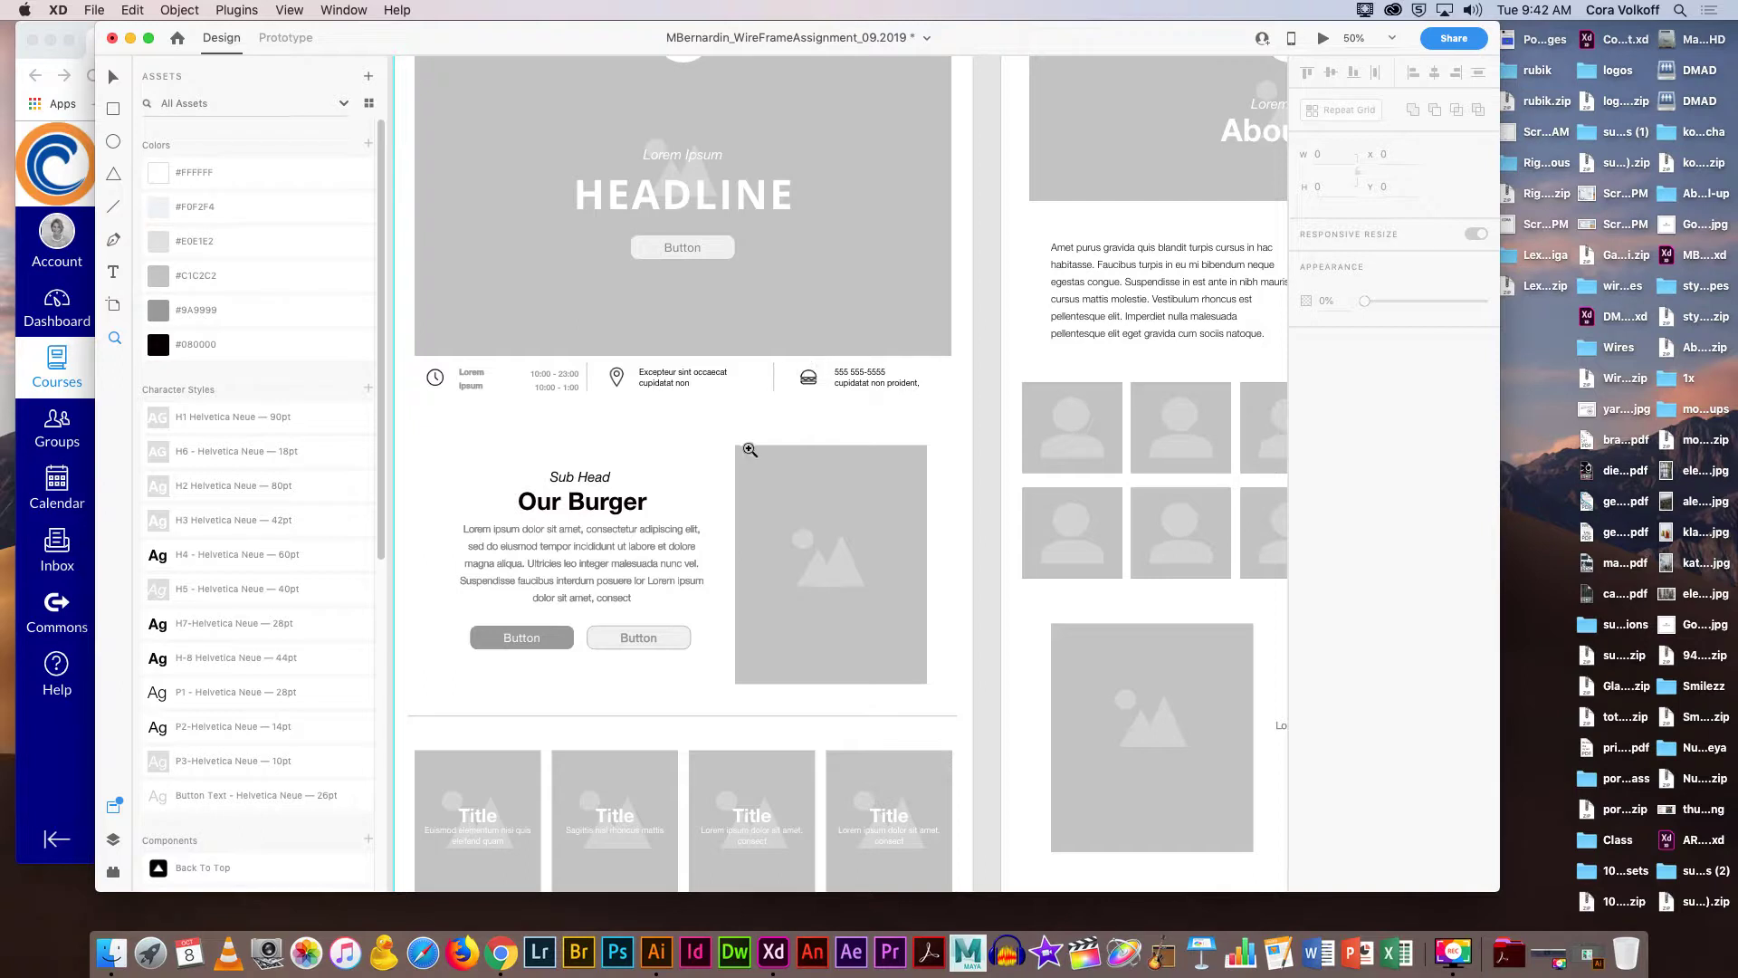
pyautogui.moveTo(703, 502); pyautogui.dragTo(504, 310)
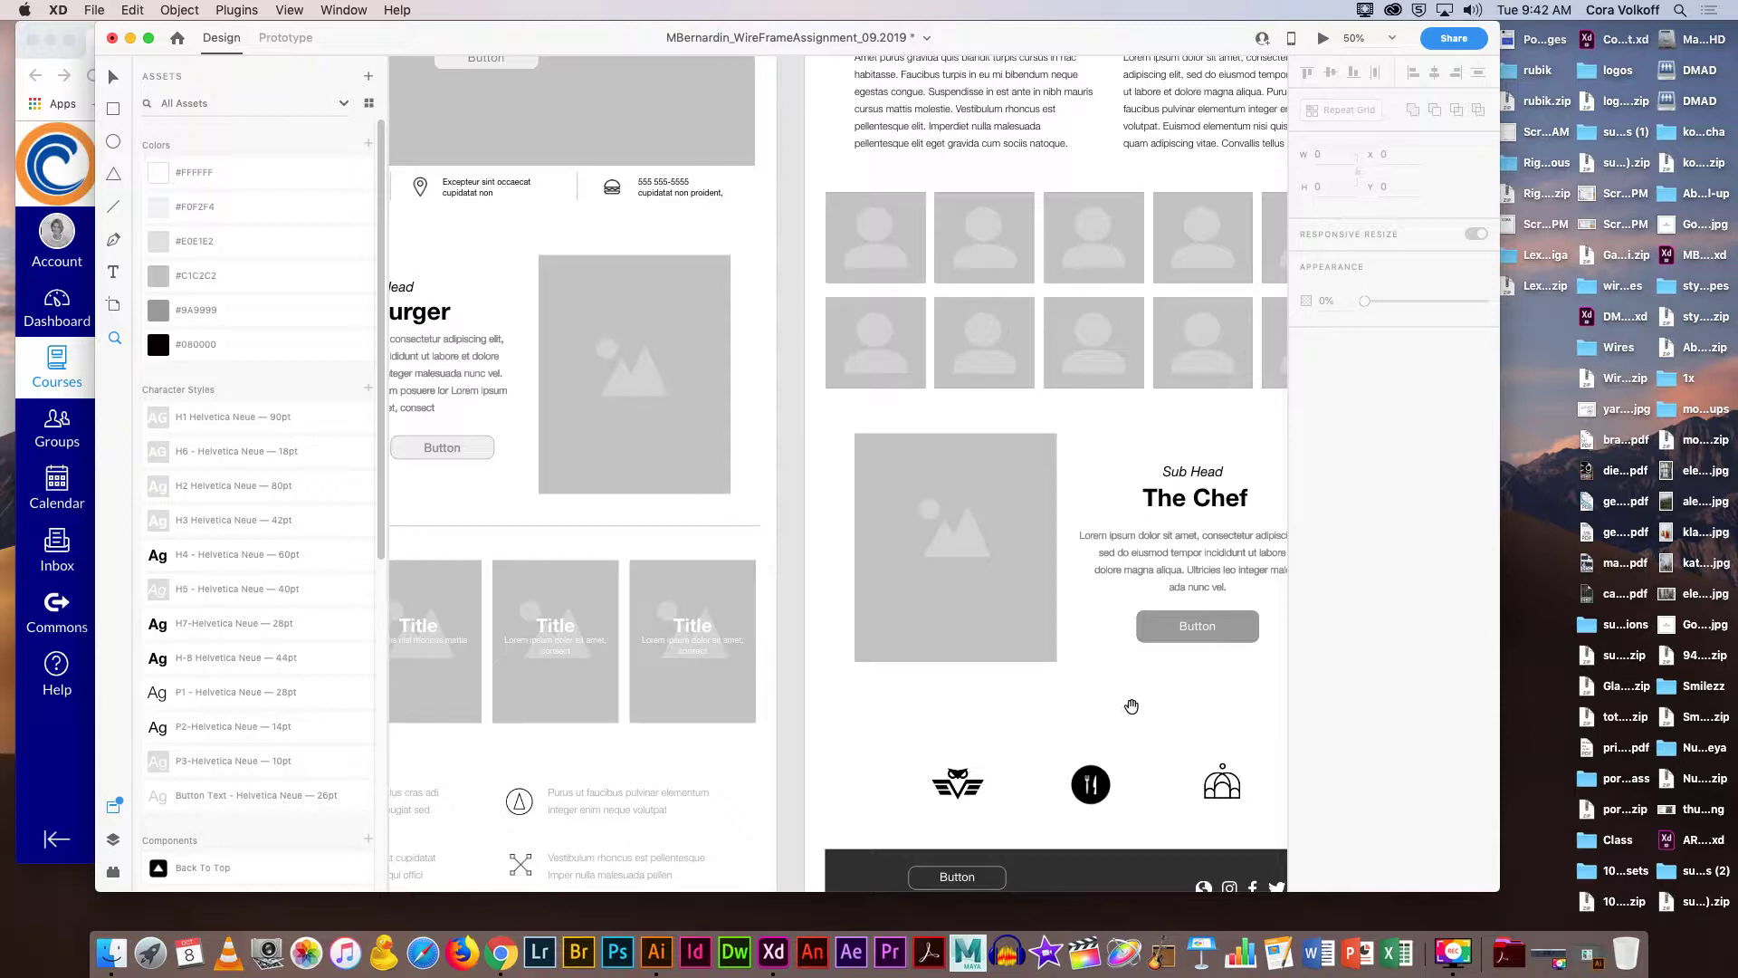
pyautogui.moveTo(1149, 702); pyautogui.dragTo(477, 679)
pyautogui.moveTo(984, 426); pyautogui.dragTo(939, 513)
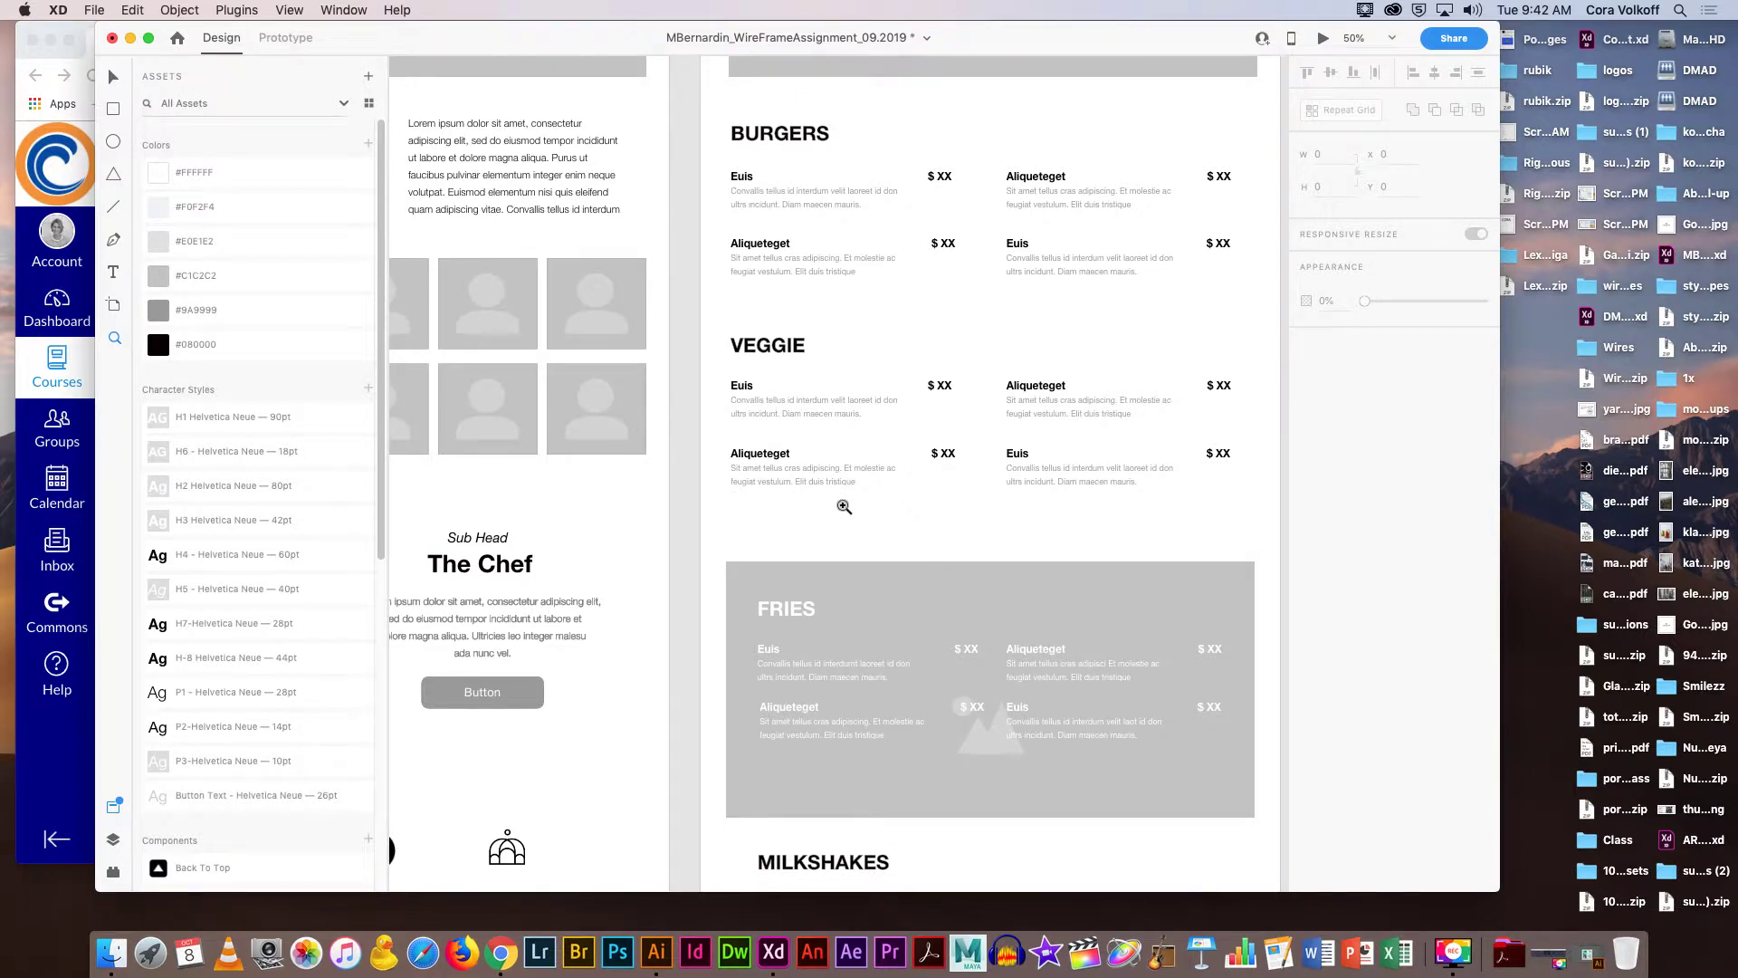
pyautogui.scroll(-5, 854, 543)
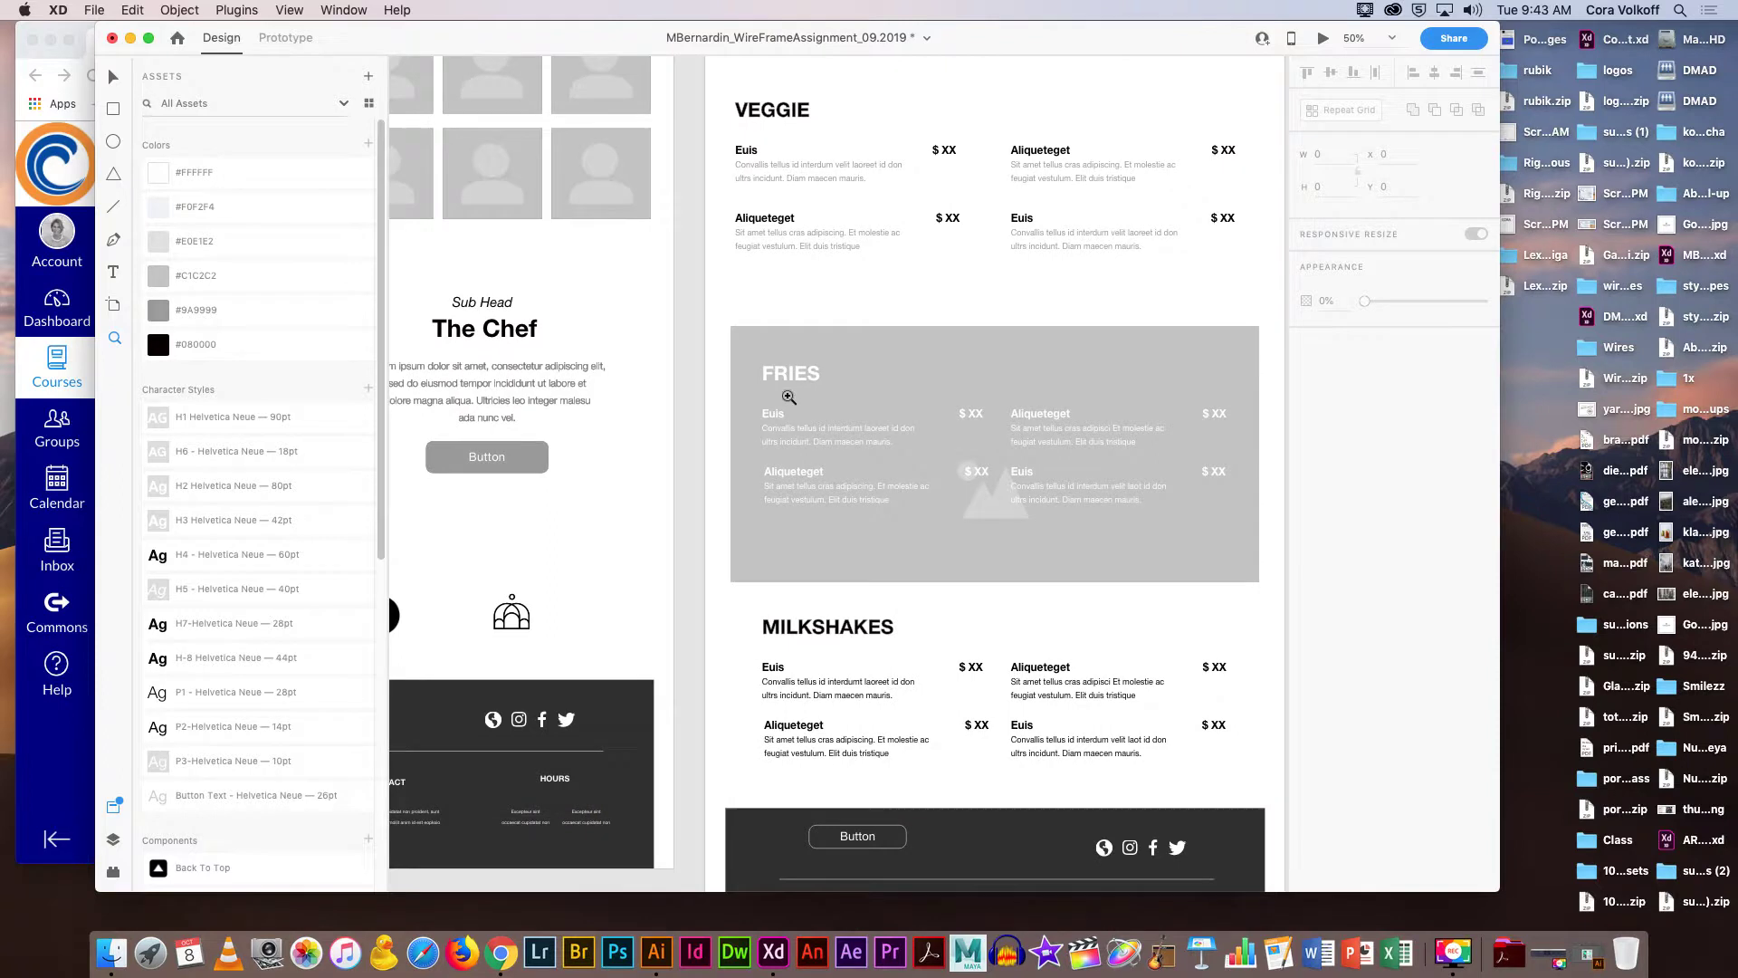
pyautogui.scroll(-4, 914, 633)
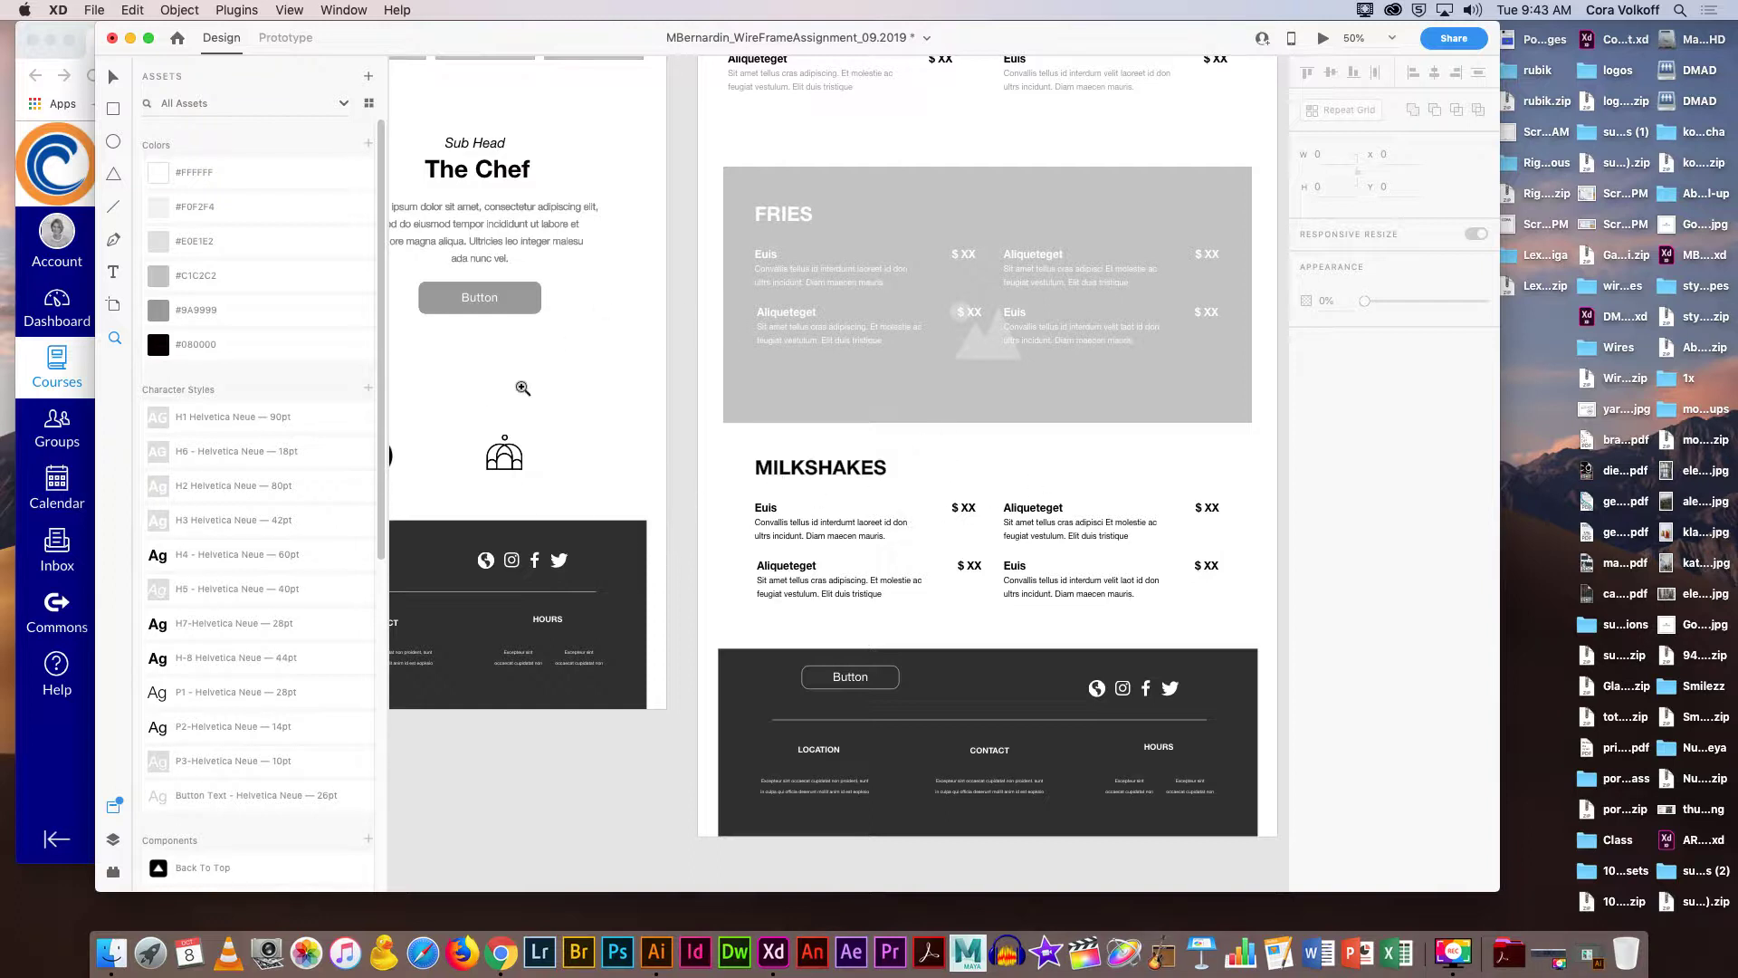
# Clear away the browser window behind the wireframe, and shrink and move the wireframe window aside to expose the desktop files.
pyautogui.hscroll(-10, 563, 552)
pyautogui.scroll(6, 563, 552)
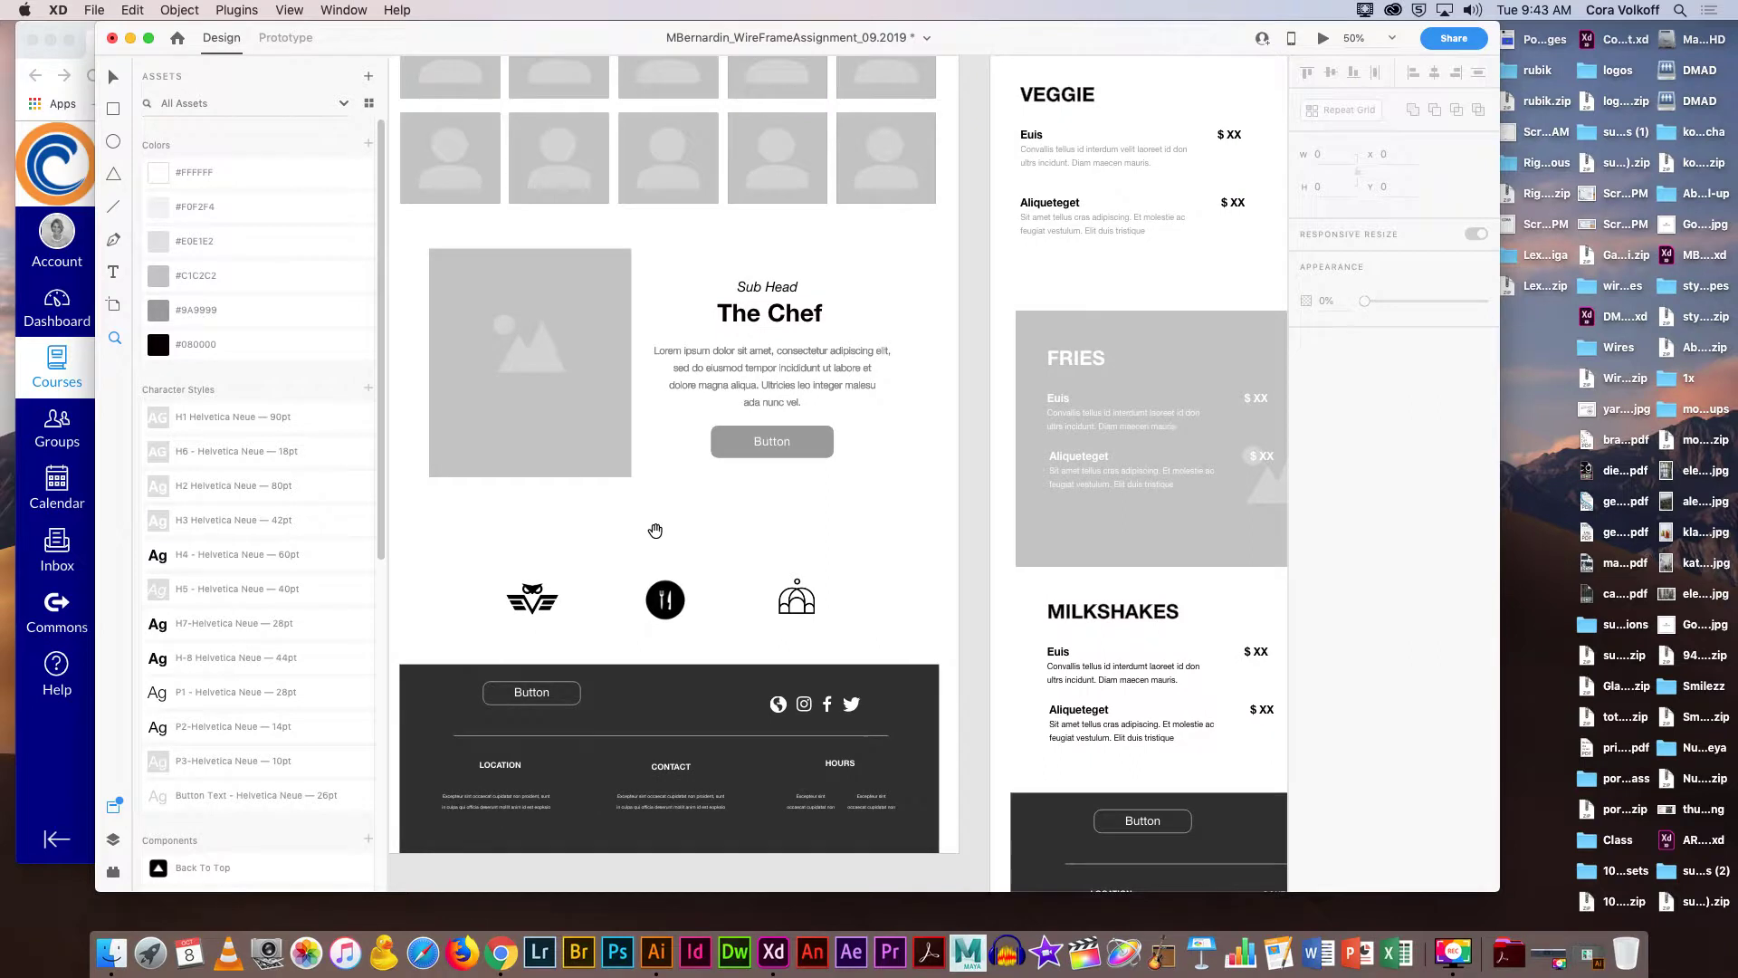
pyautogui.scroll(8, 846, 627)
pyautogui.hscroll(-9, 845, 628)
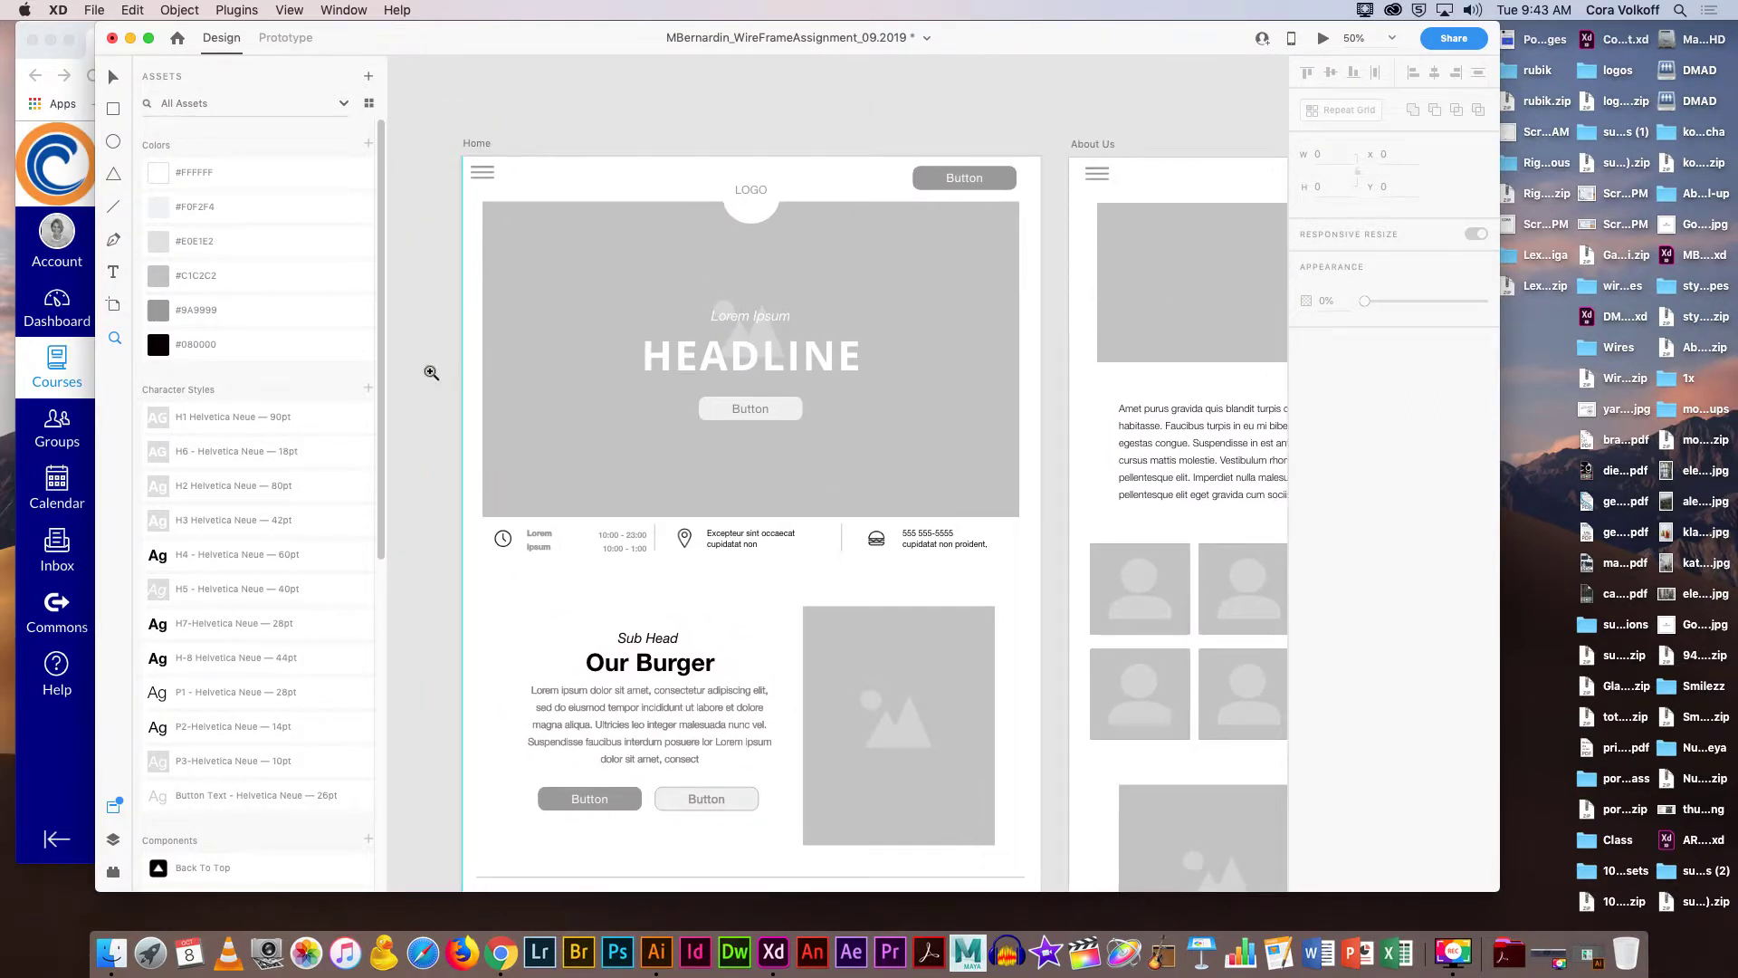
pyautogui.click(50, 40)
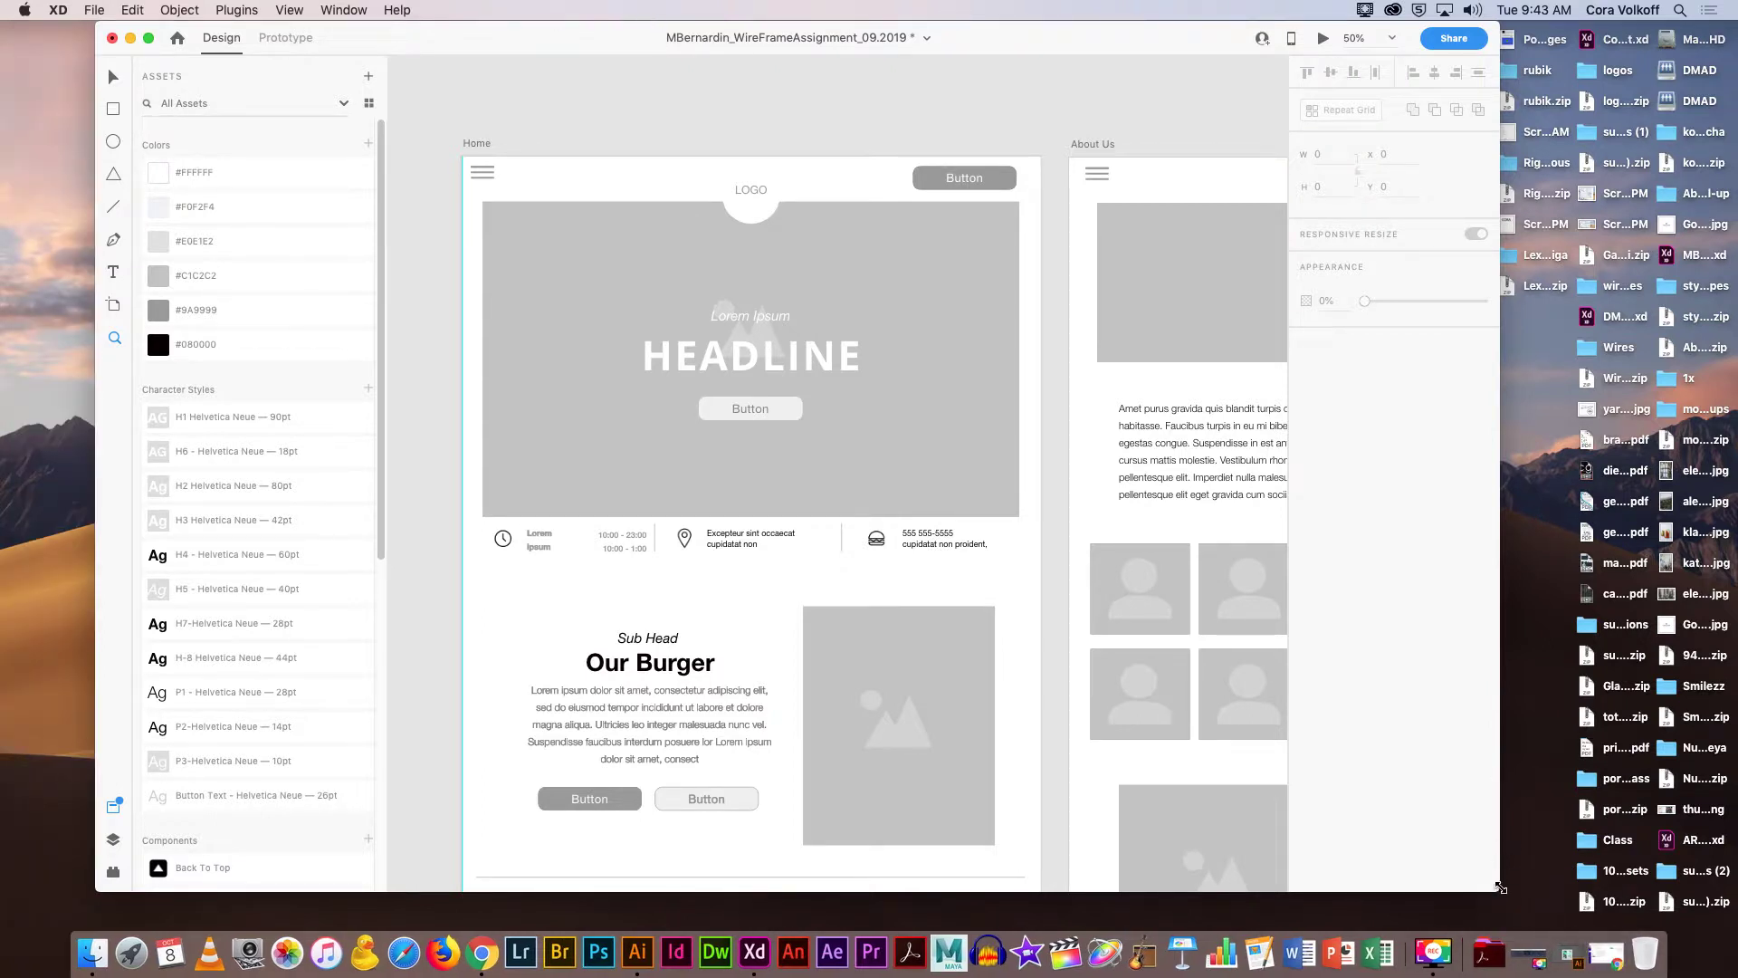
pyautogui.moveTo(1500, 887); pyautogui.dragTo(1404, 830)
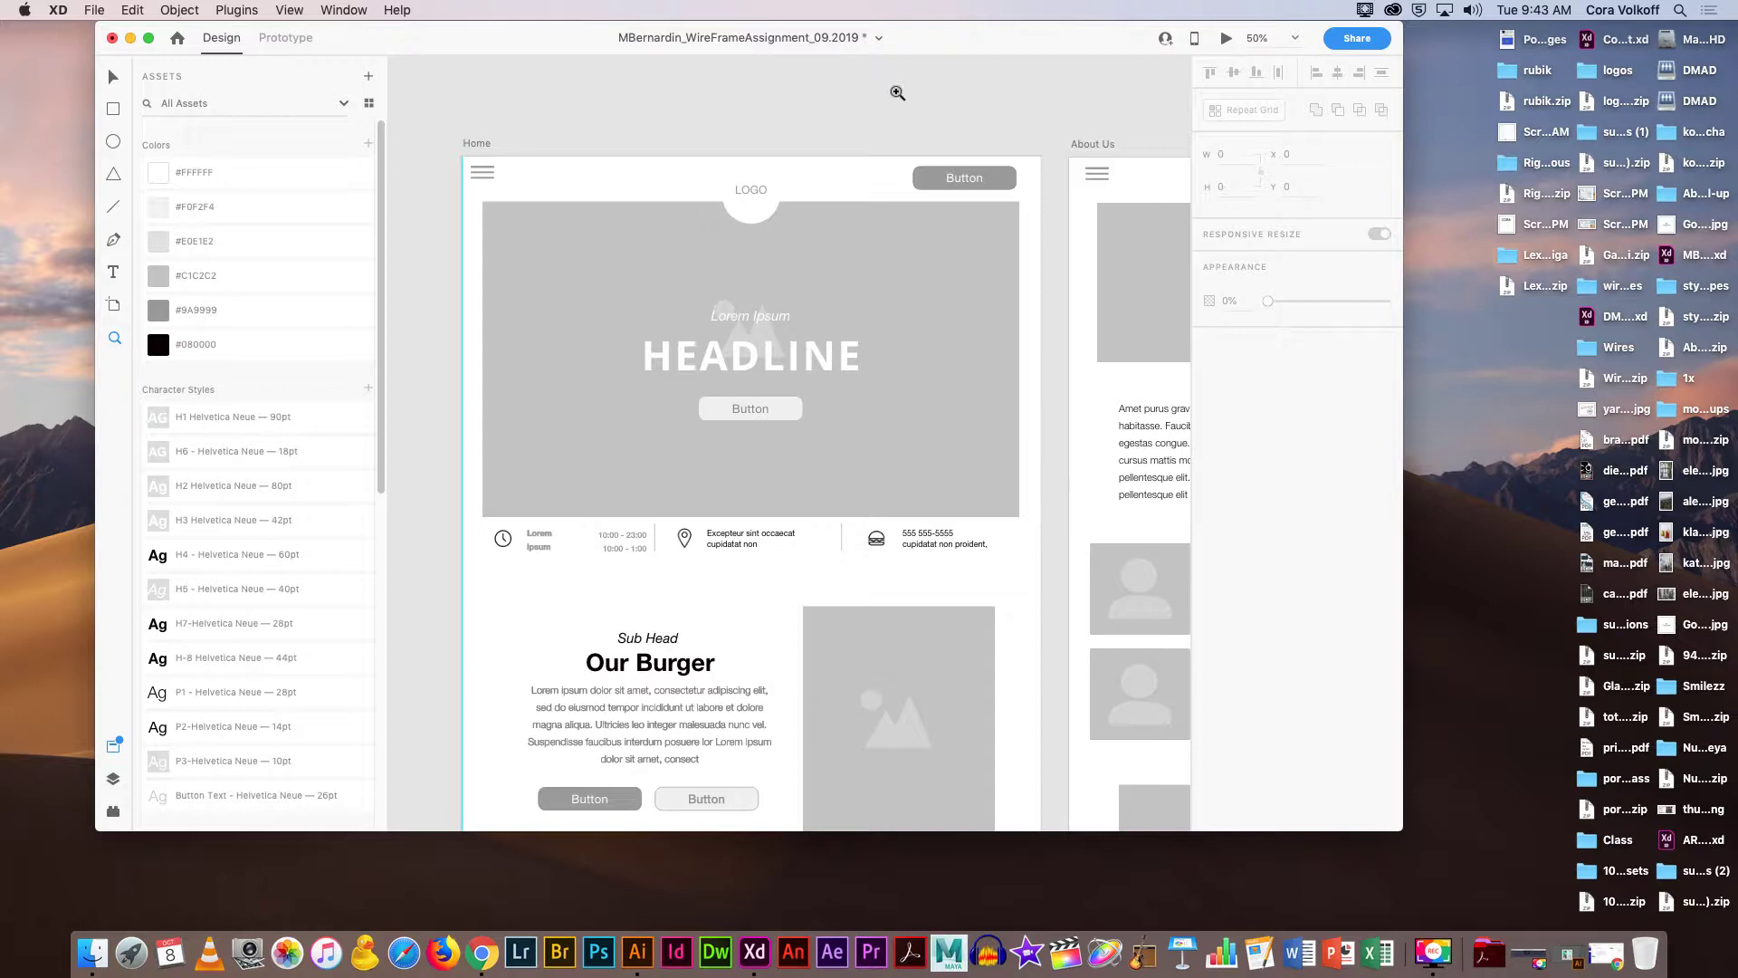
pyautogui.moveTo(933, 44); pyautogui.dragTo(854, 41)
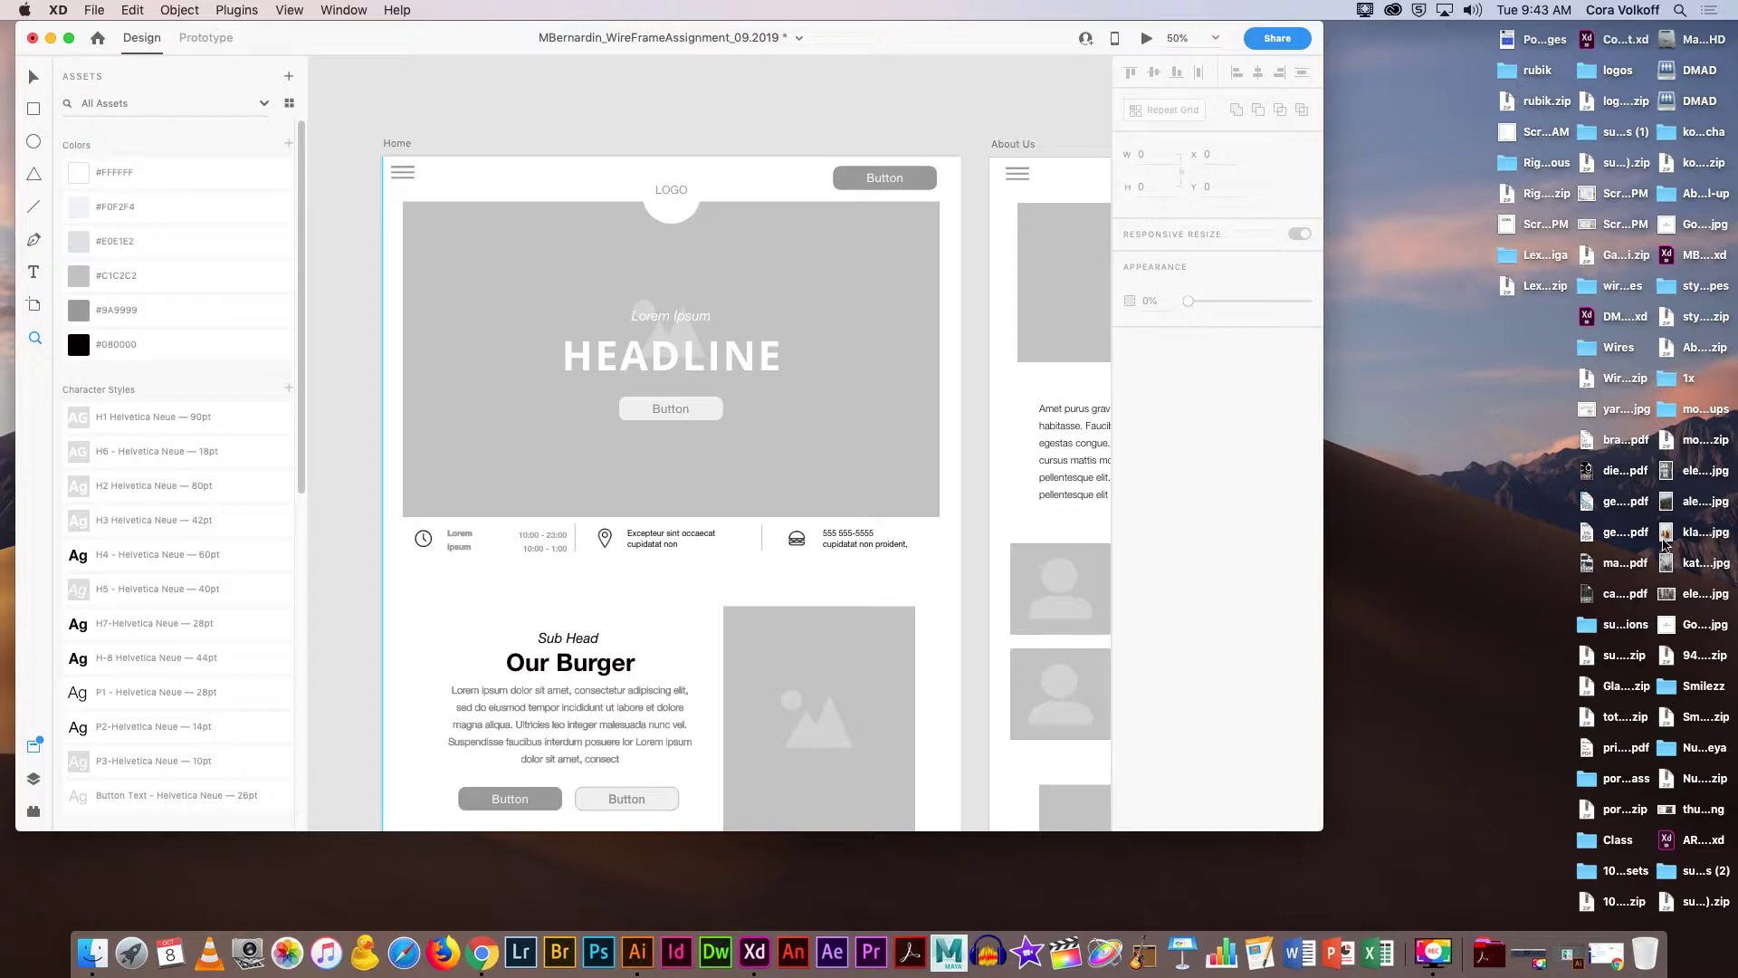
# Fill the Home artboard's grey headline placeholder with the brewery tanks JPG from the desktop.
pyautogui.click(1665, 594)
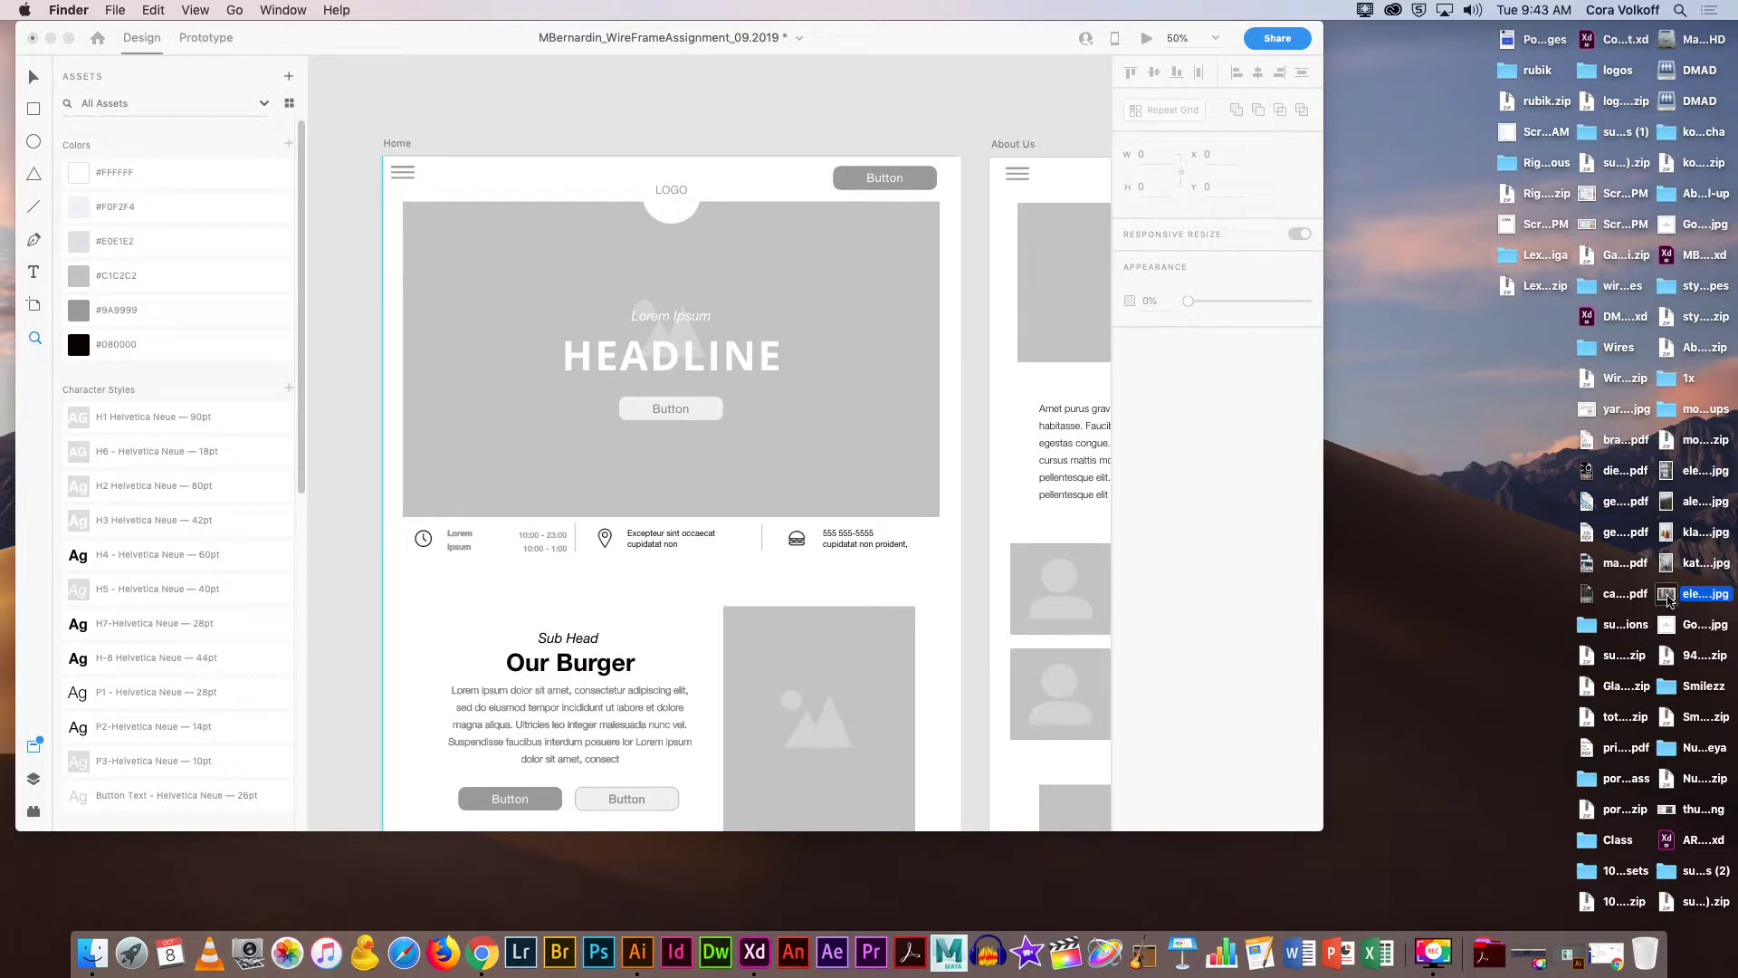
pyautogui.moveTo(1669, 598); pyautogui.dragTo(761, 290)
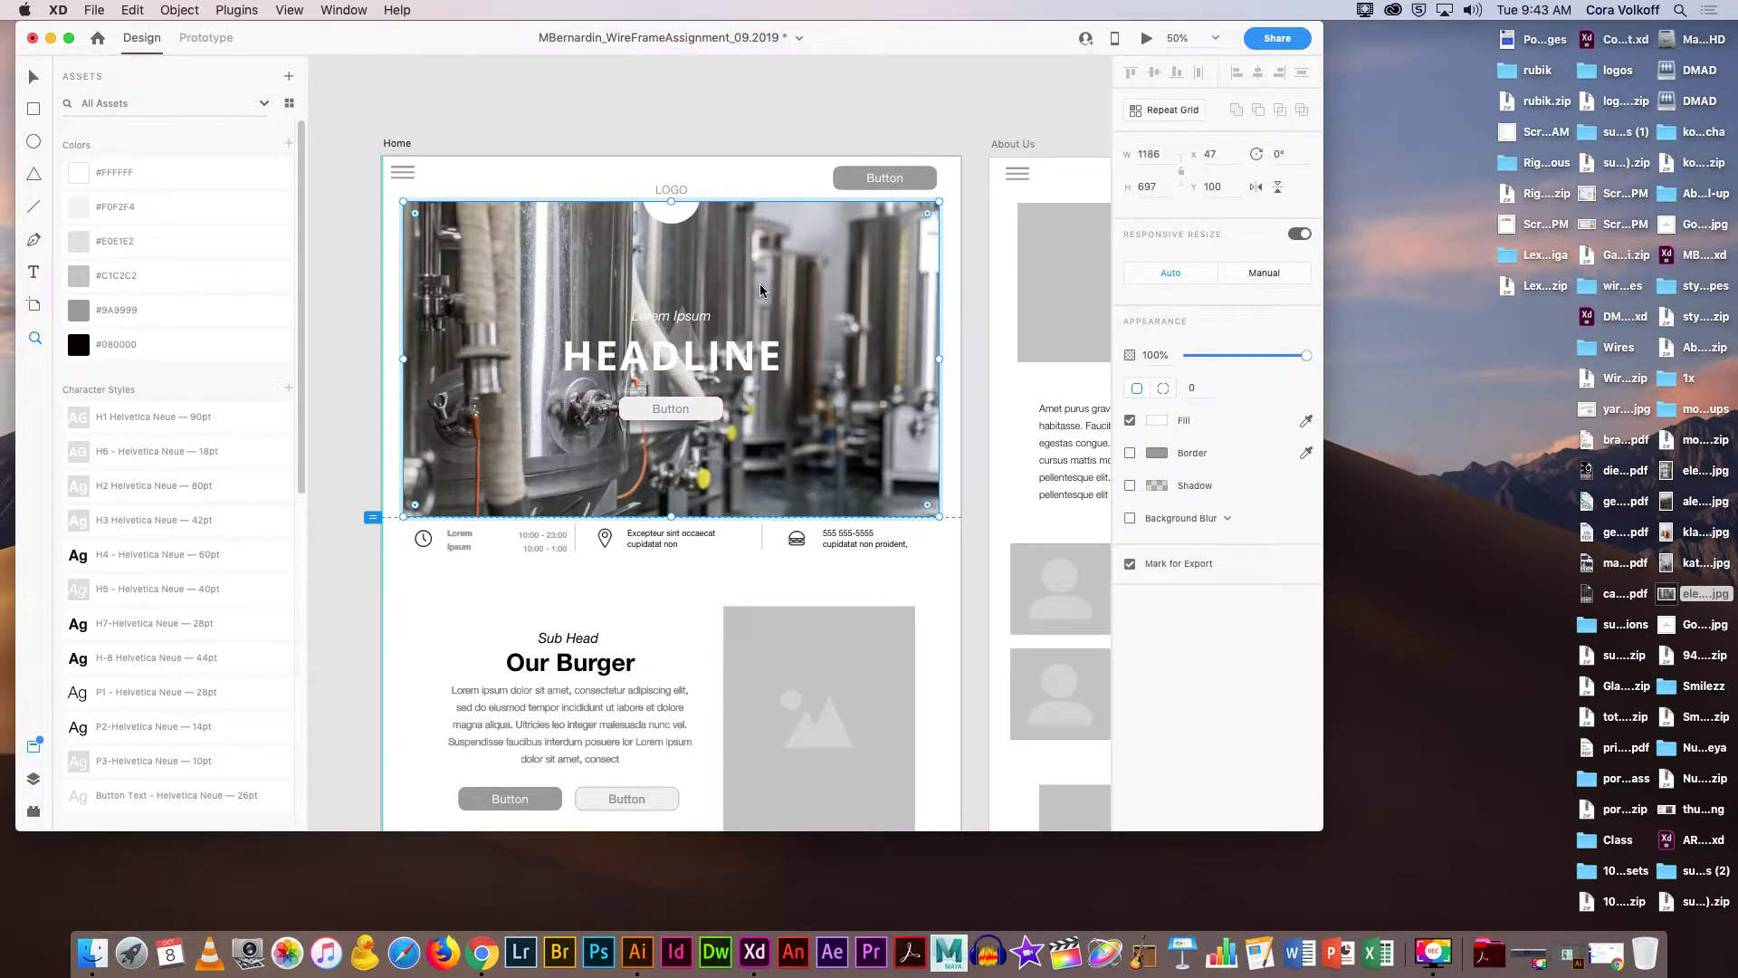
pyautogui.press('super+equal')
pyautogui.click(34, 77)
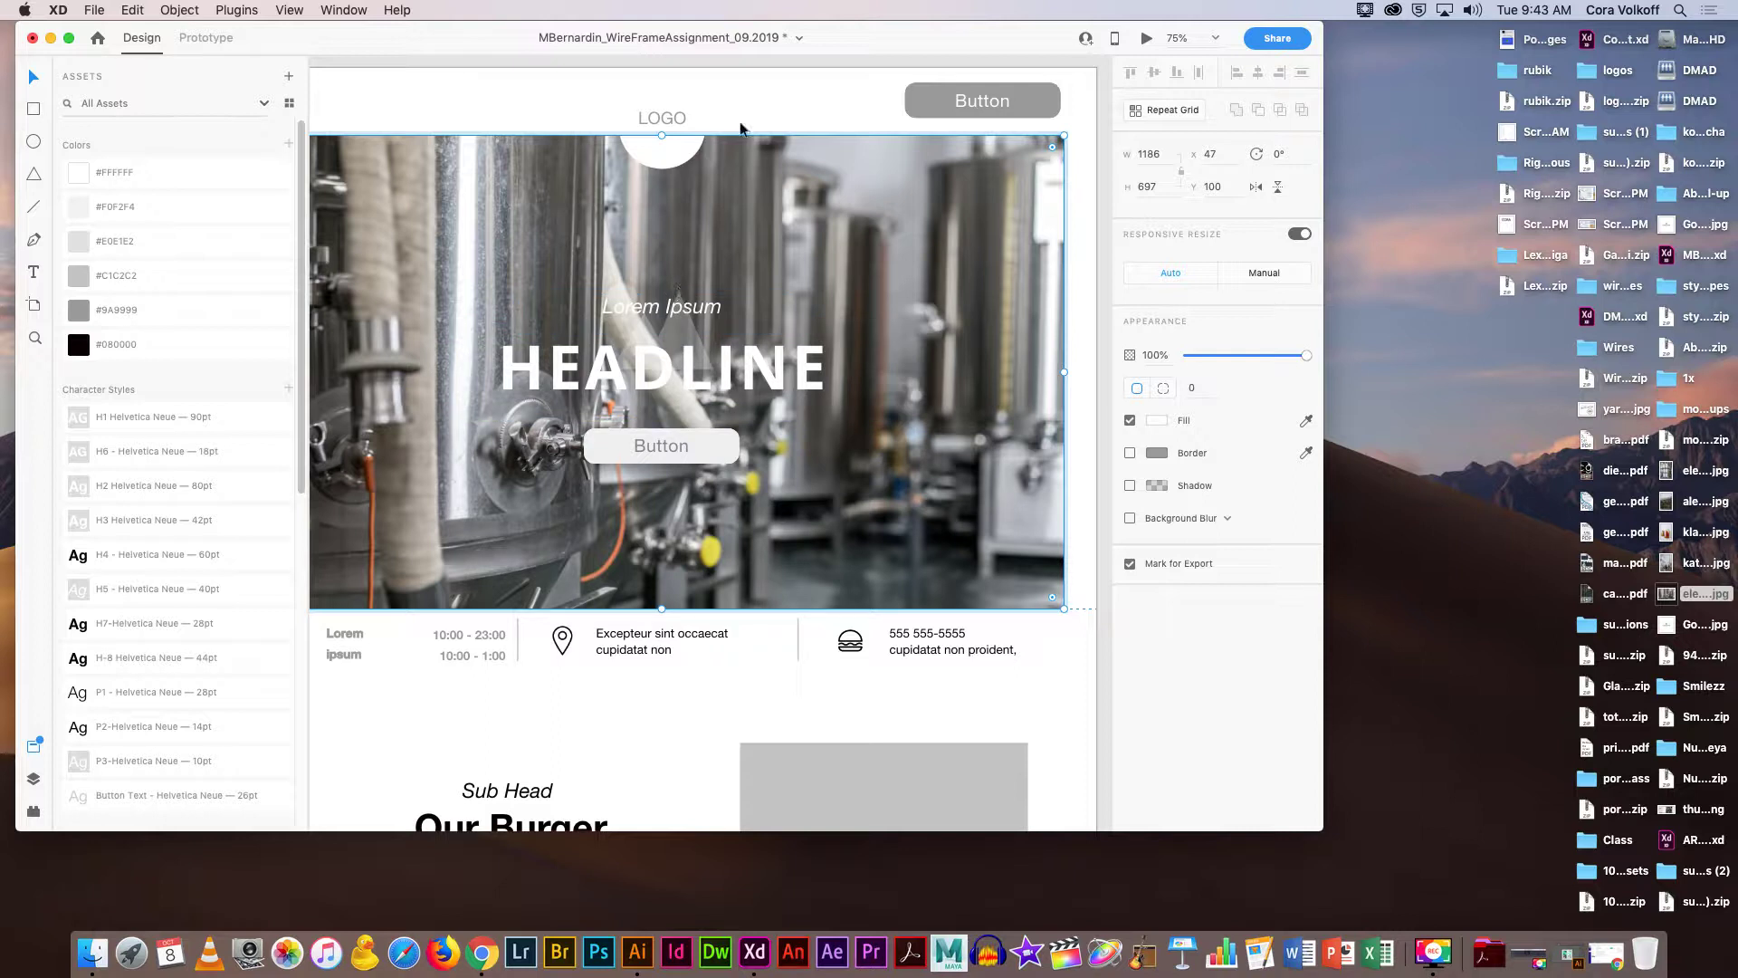
pyautogui.click(714, 742)
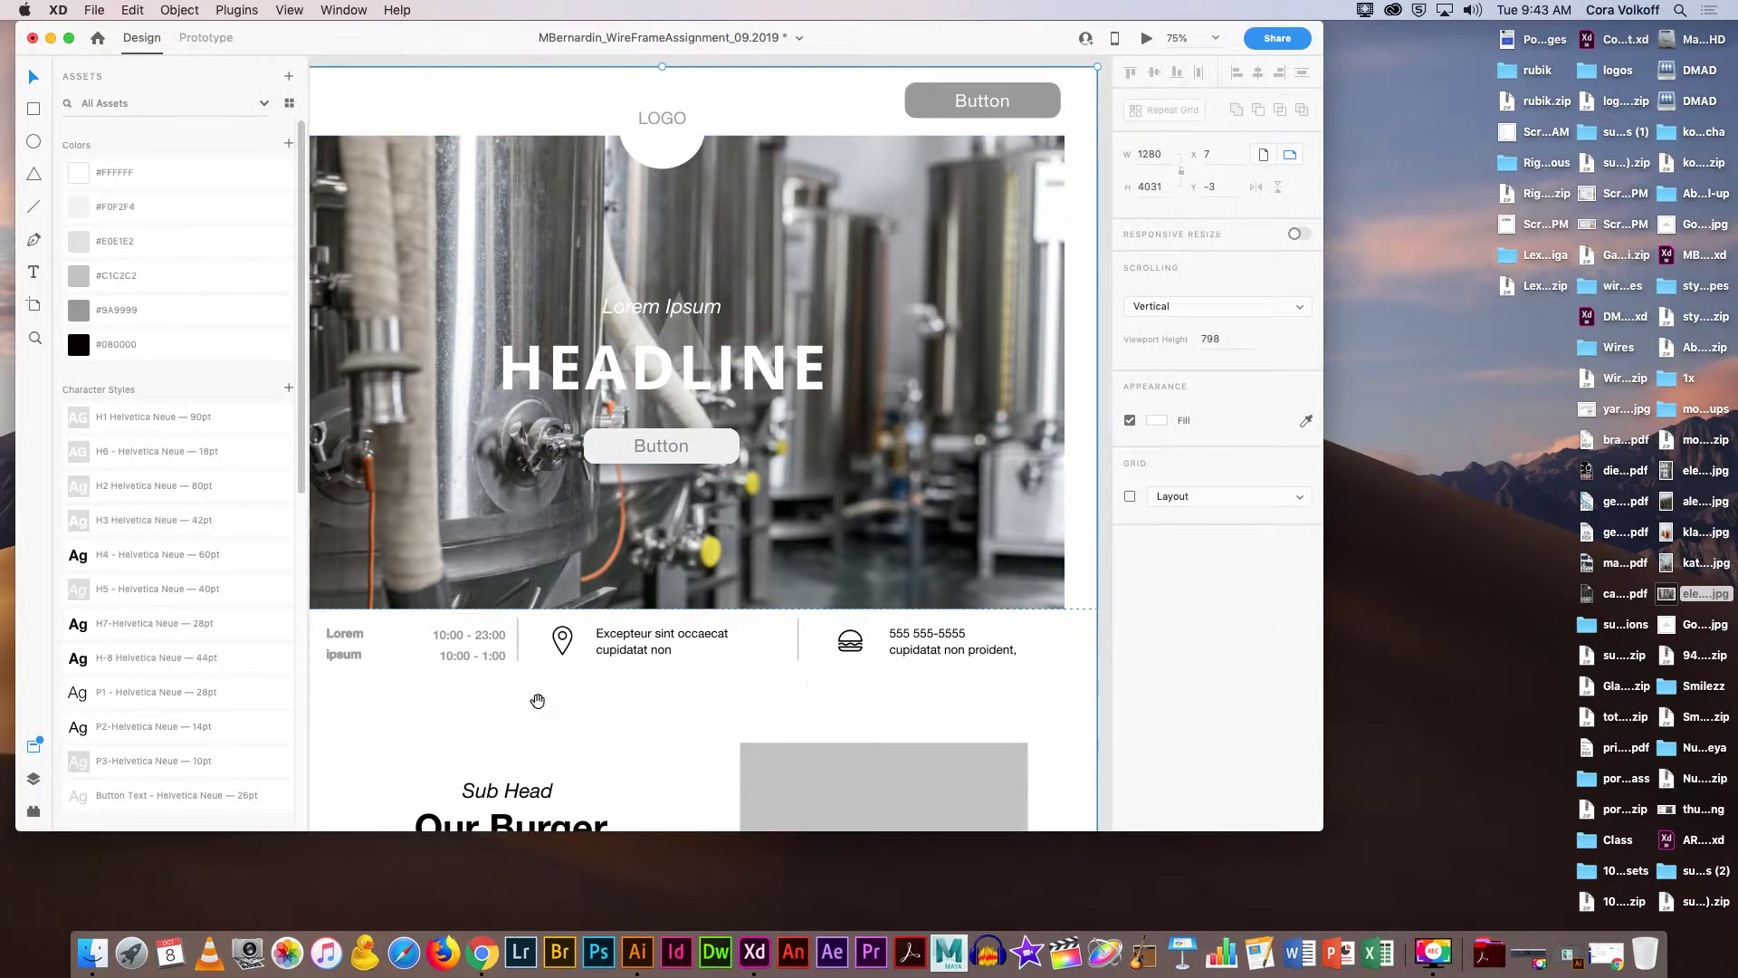
# Delete the semi-transparent image placeholder icon behind the Home headline text.
pyautogui.hscroll(-5, 539, 701)
pyautogui.scroll(2, 539, 701)
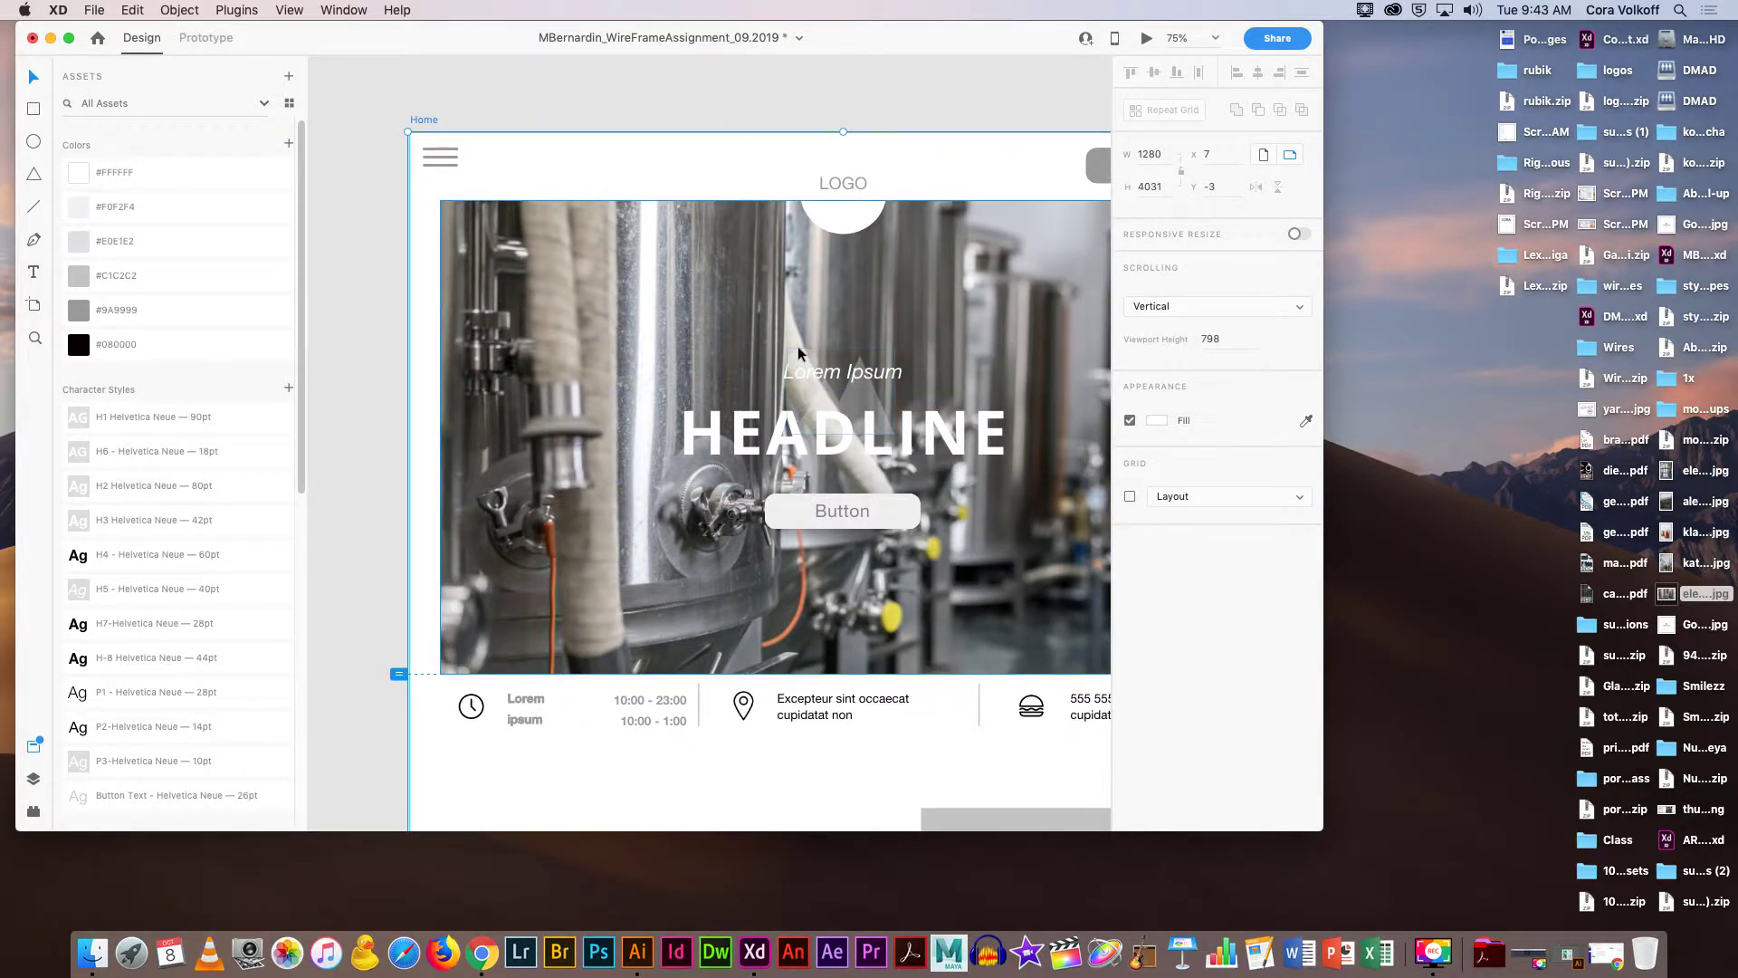
pyautogui.click(796, 345)
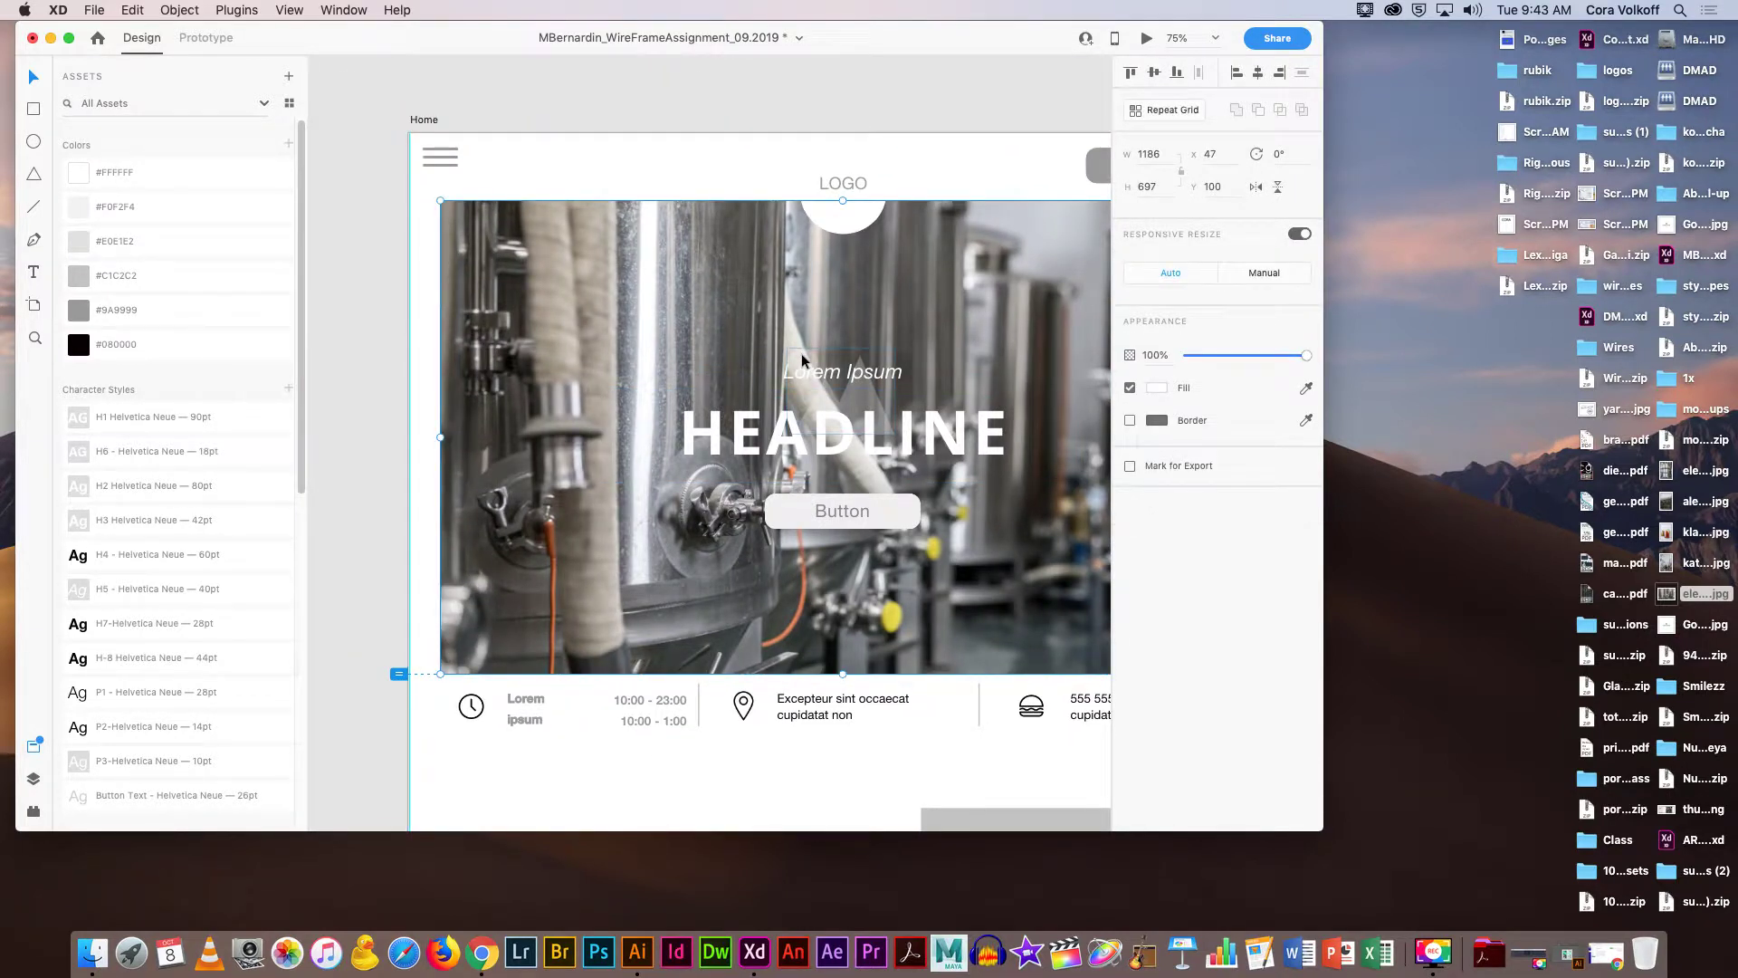
pyautogui.press('Delete')
pyautogui.press('super+z')
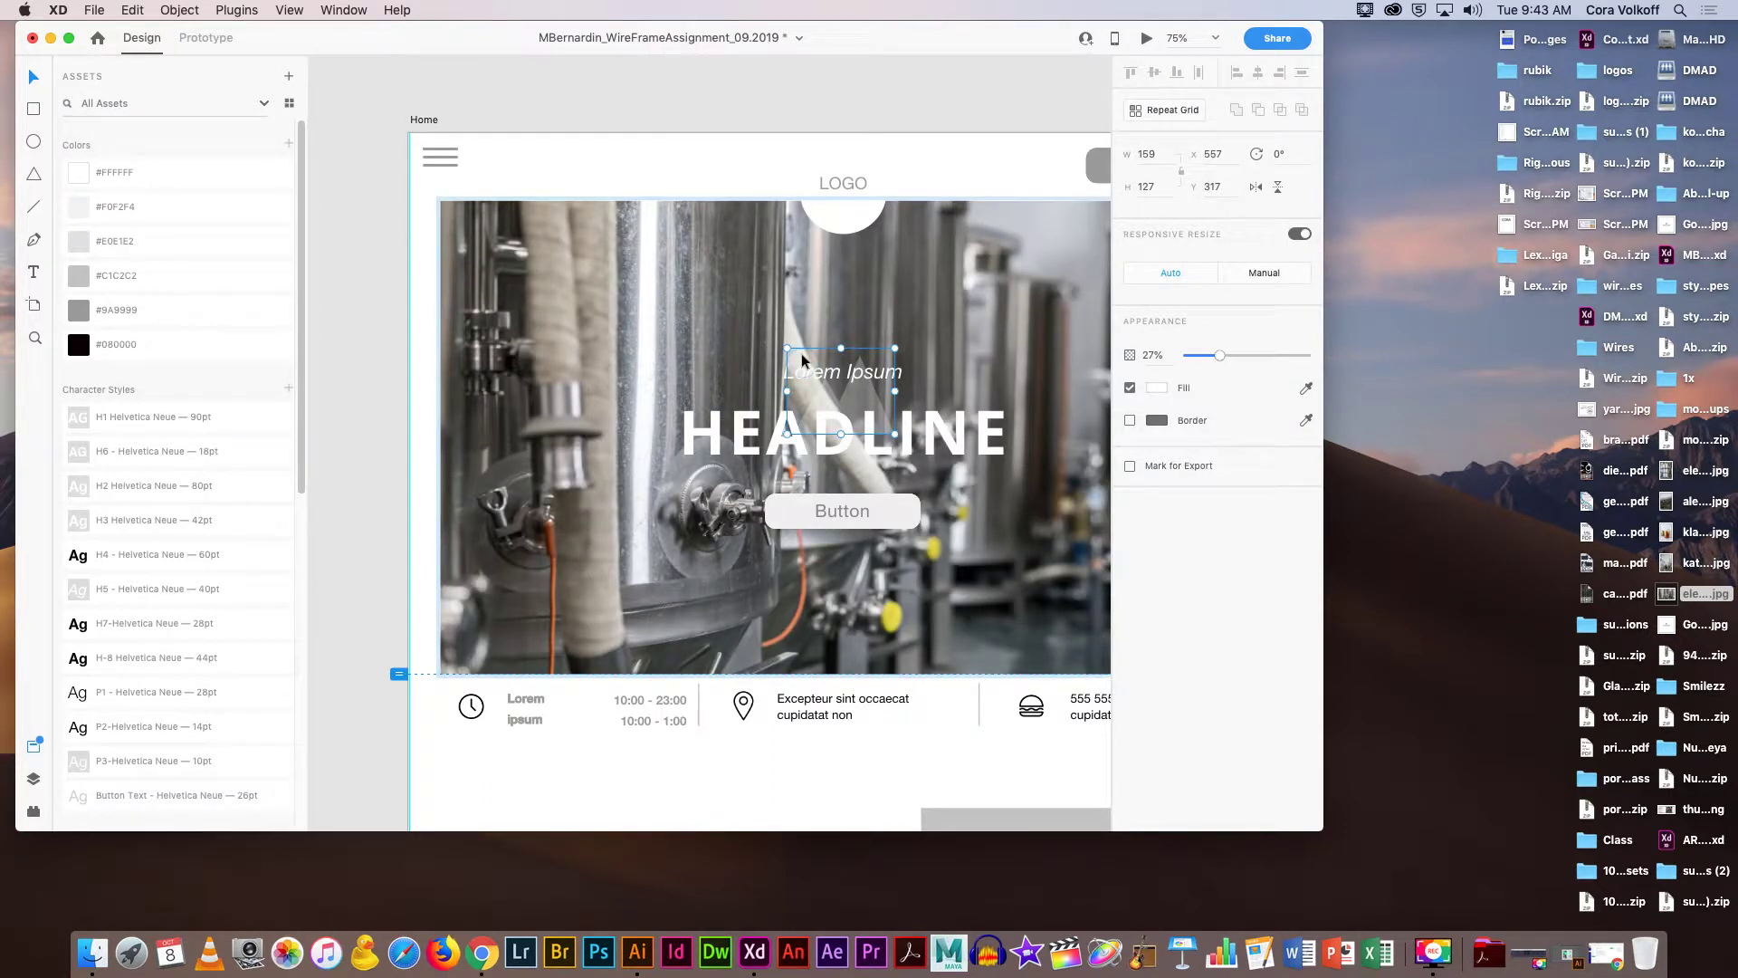
pyautogui.press('Delete')
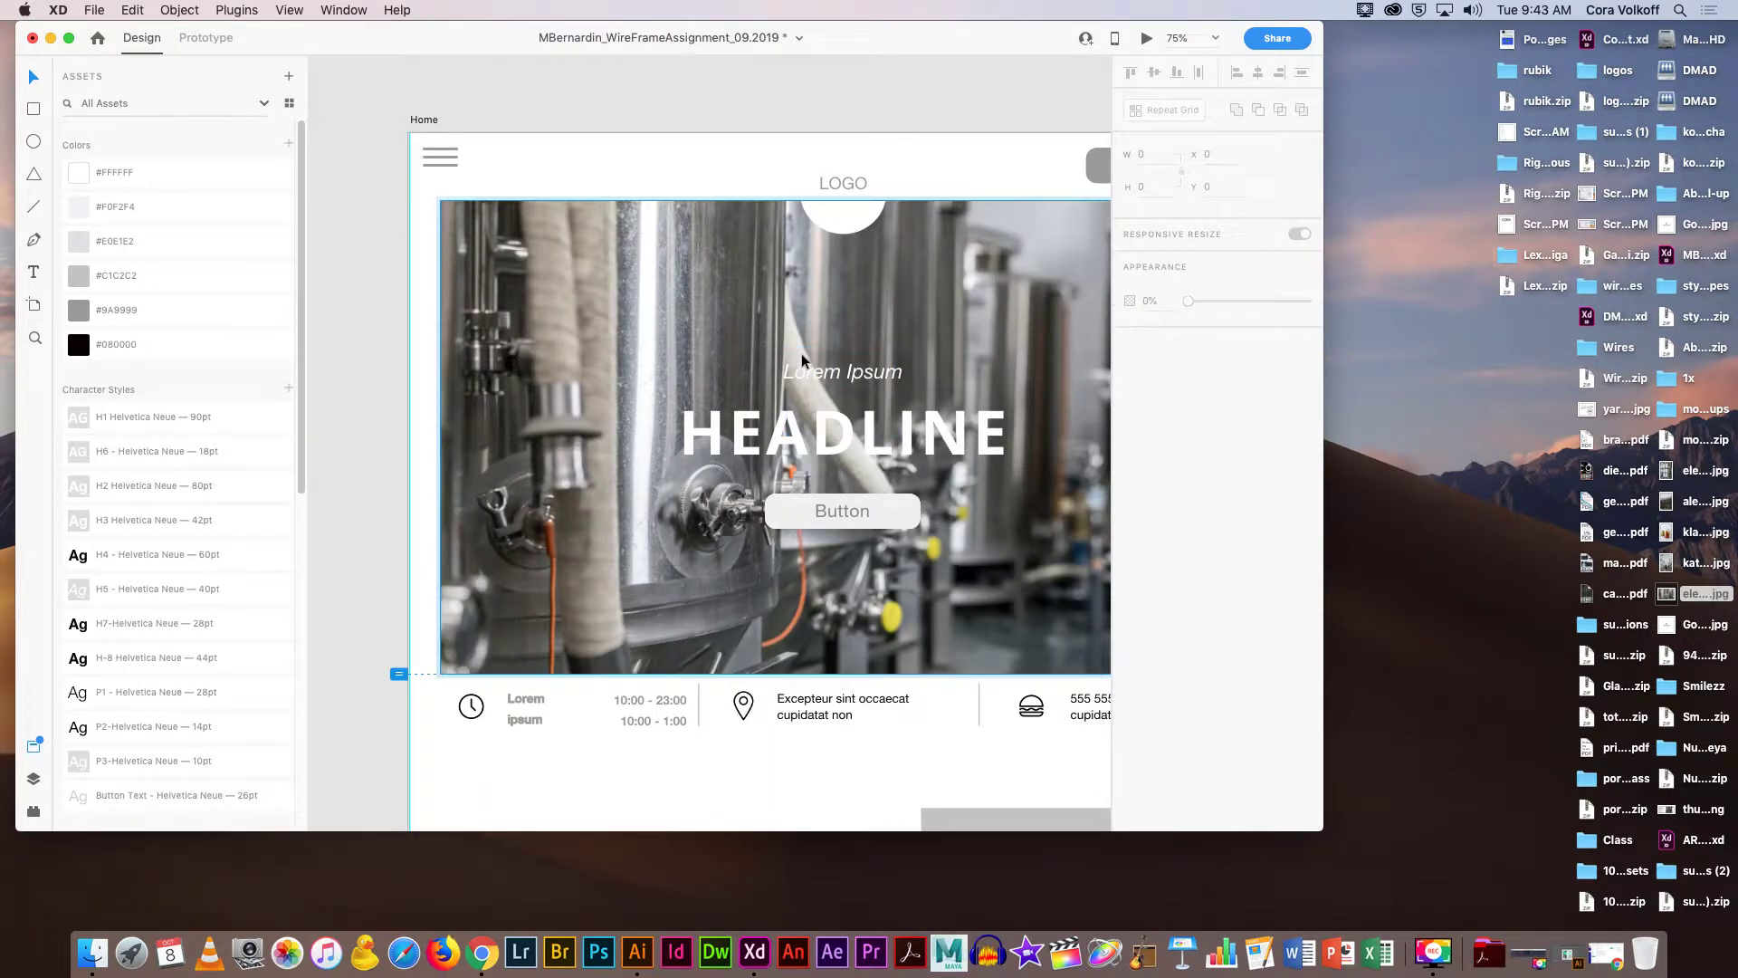
pyautogui.click(552, 163)
pyautogui.click(330, 291)
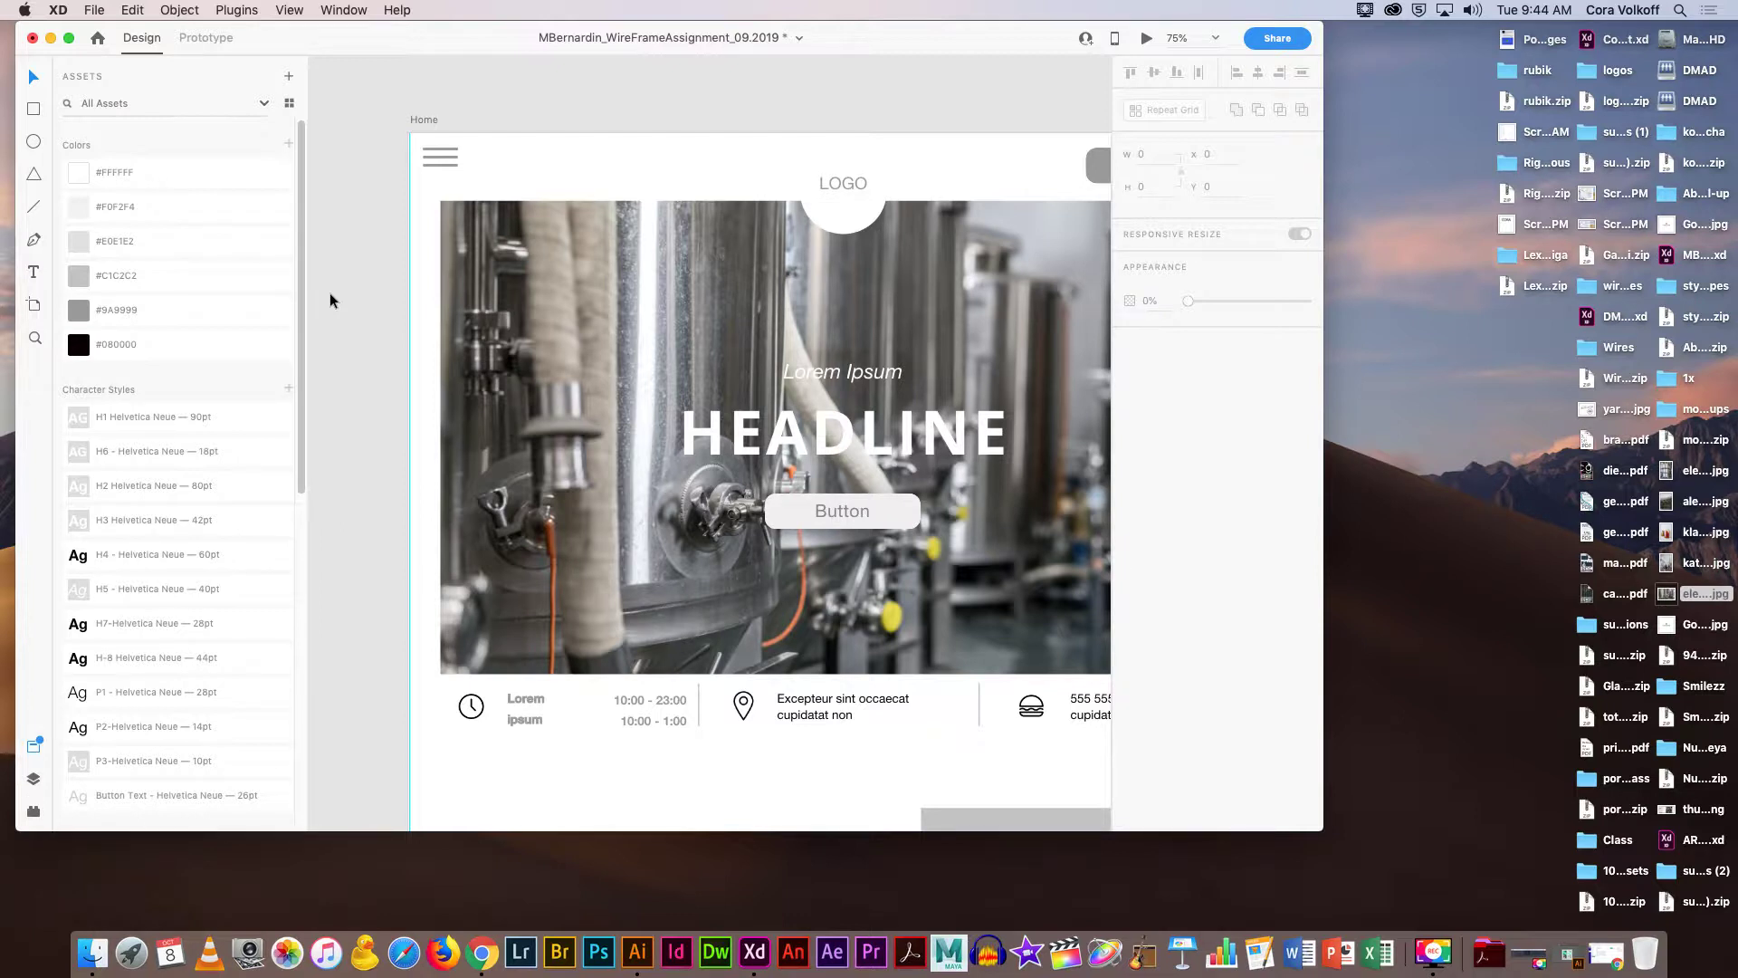
# Try moving the headline photo by its frame, and undo the move.
pyautogui.click(661, 230)
pyautogui.doubleClick(675, 263)
pyautogui.moveTo(675, 263)
pyautogui.mouseDown()
pyautogui.moveTo(612, 227)
pyautogui.moveTo(662, 306)
pyautogui.moveTo(714, 258)
pyautogui.moveTo(633, 241)
pyautogui.moveTo(658, 252)
pyautogui.mouseUp()
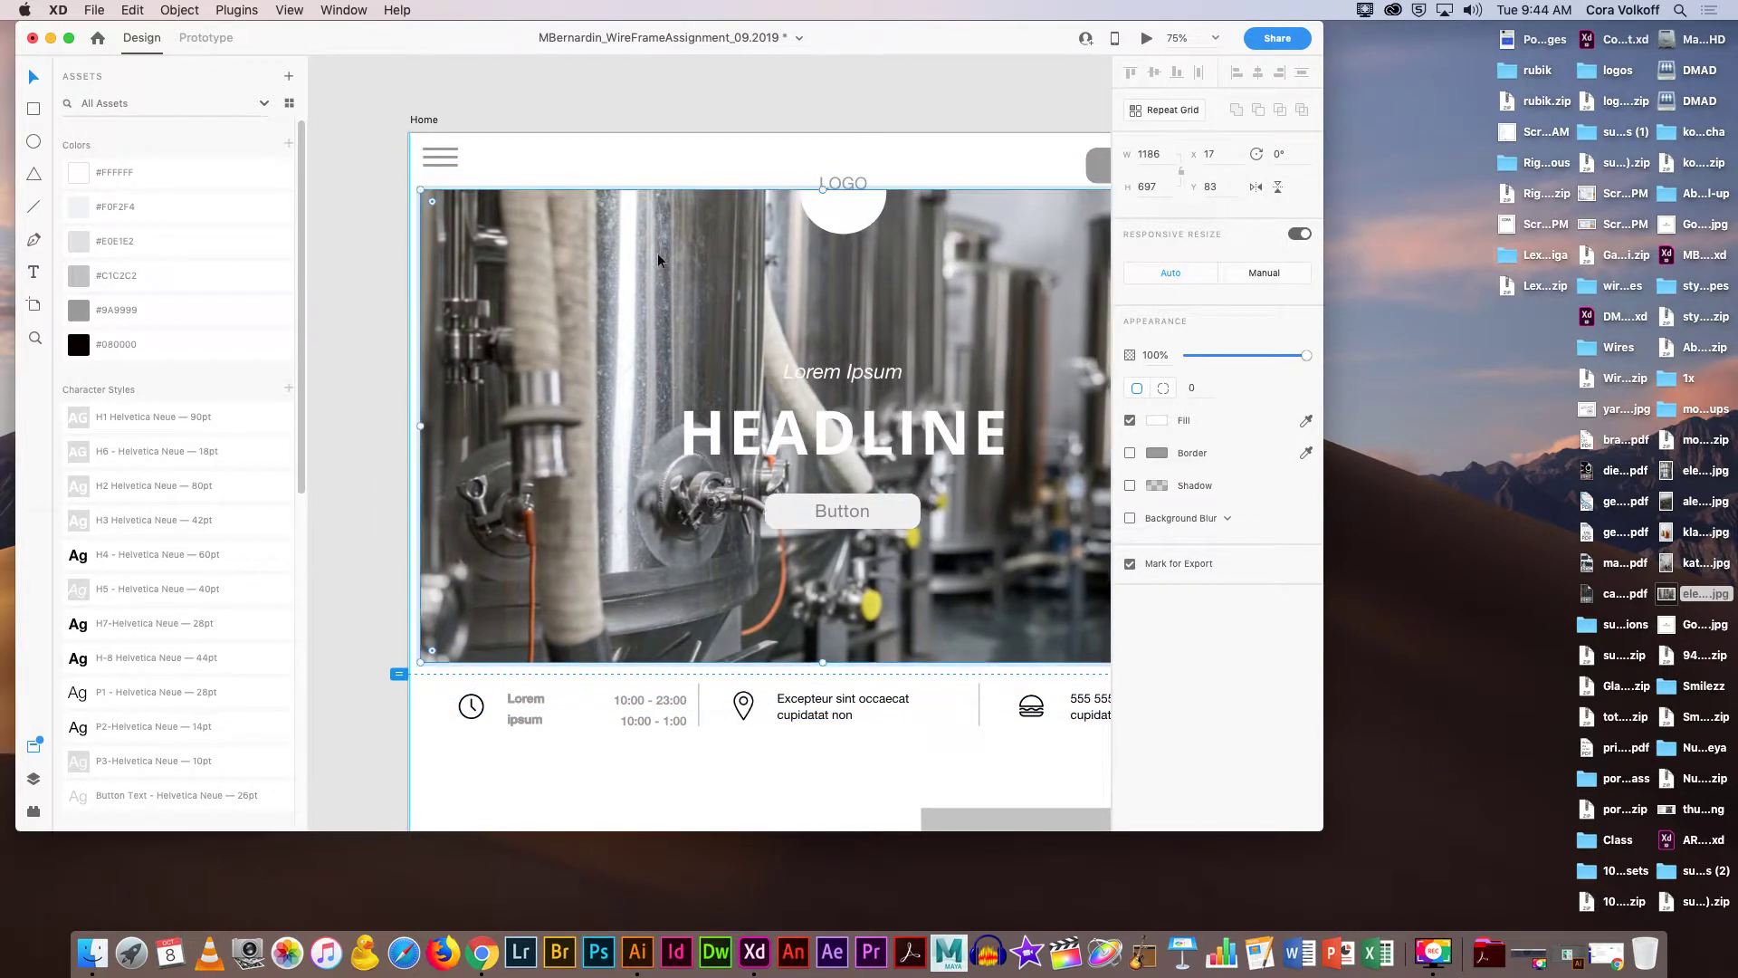
pyautogui.press('super+z')
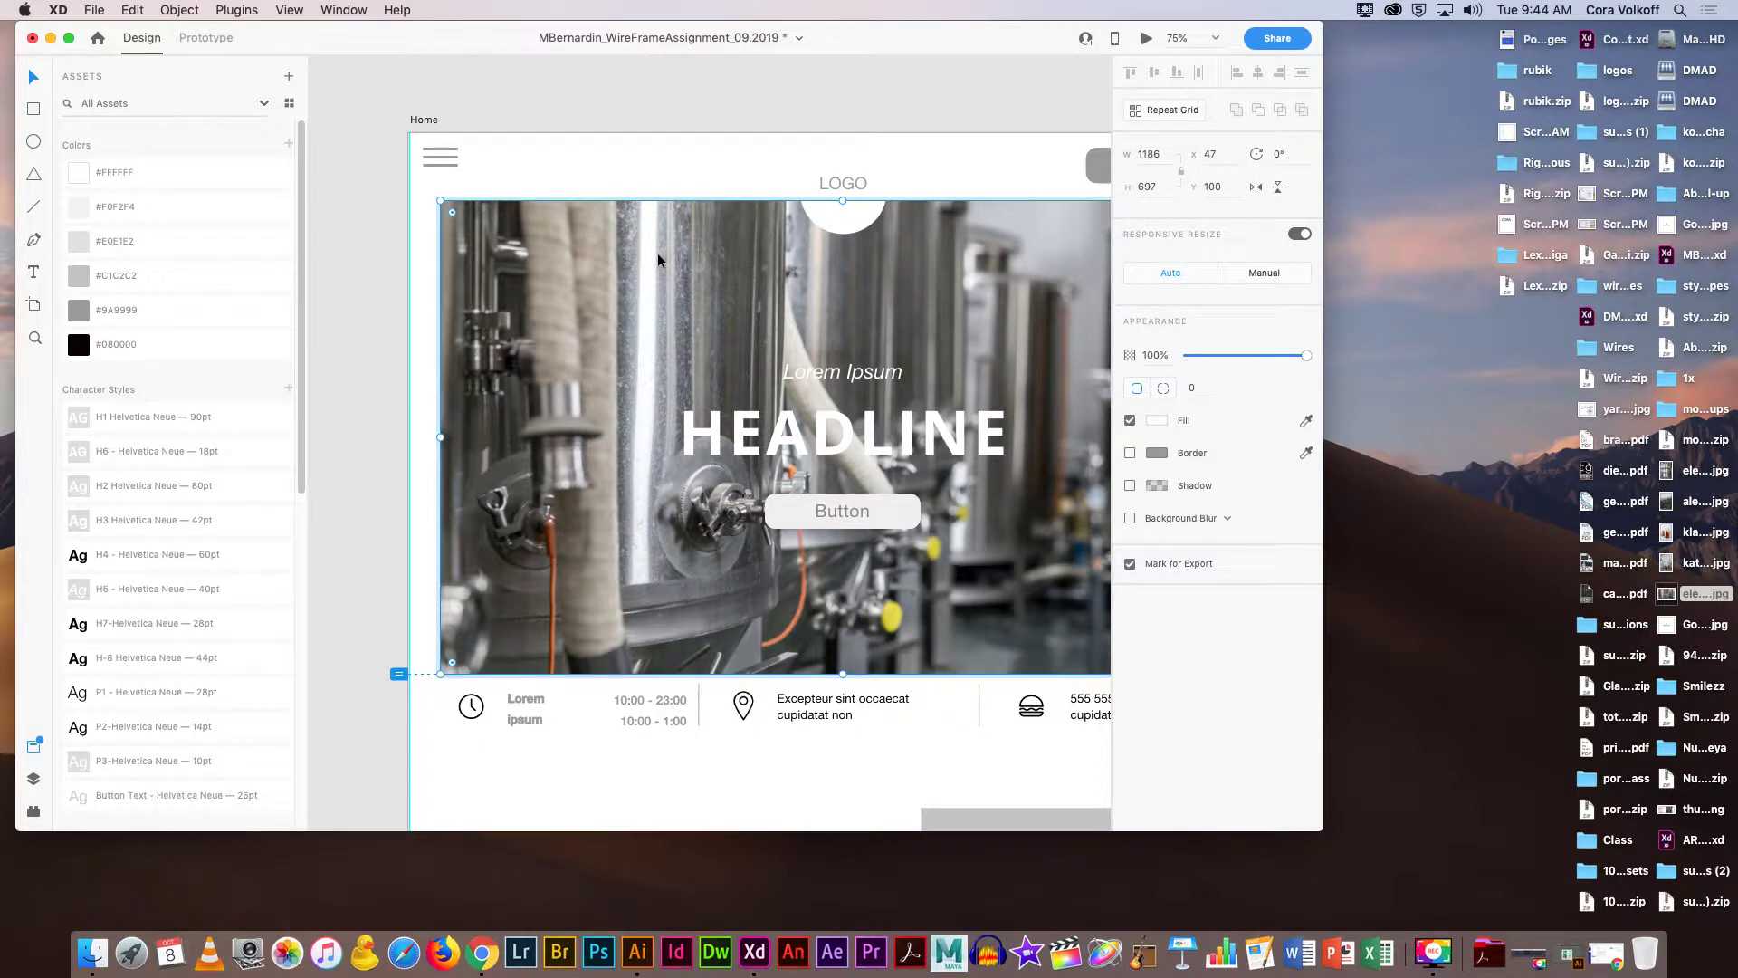
pyautogui.click(846, 751)
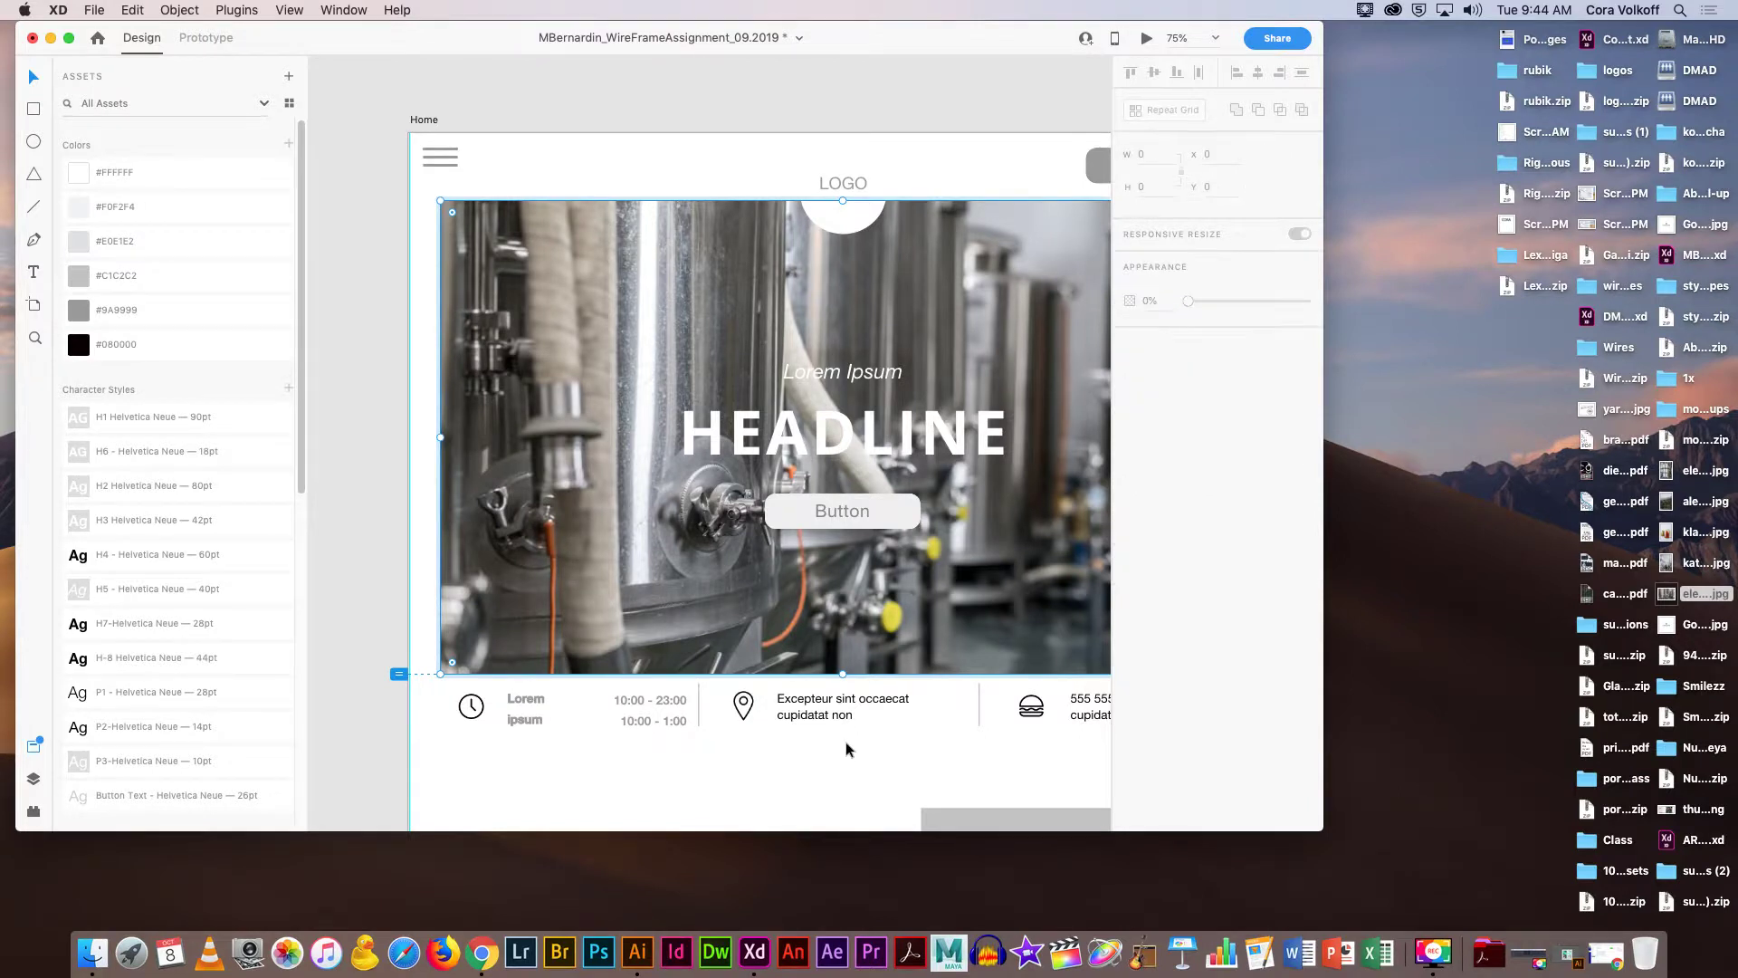
# Enlarge and reposition the brewery photo inside its headline frame, keeping the frame's size and position.
pyautogui.click(600, 502)
pyautogui.rightClick(600, 491)
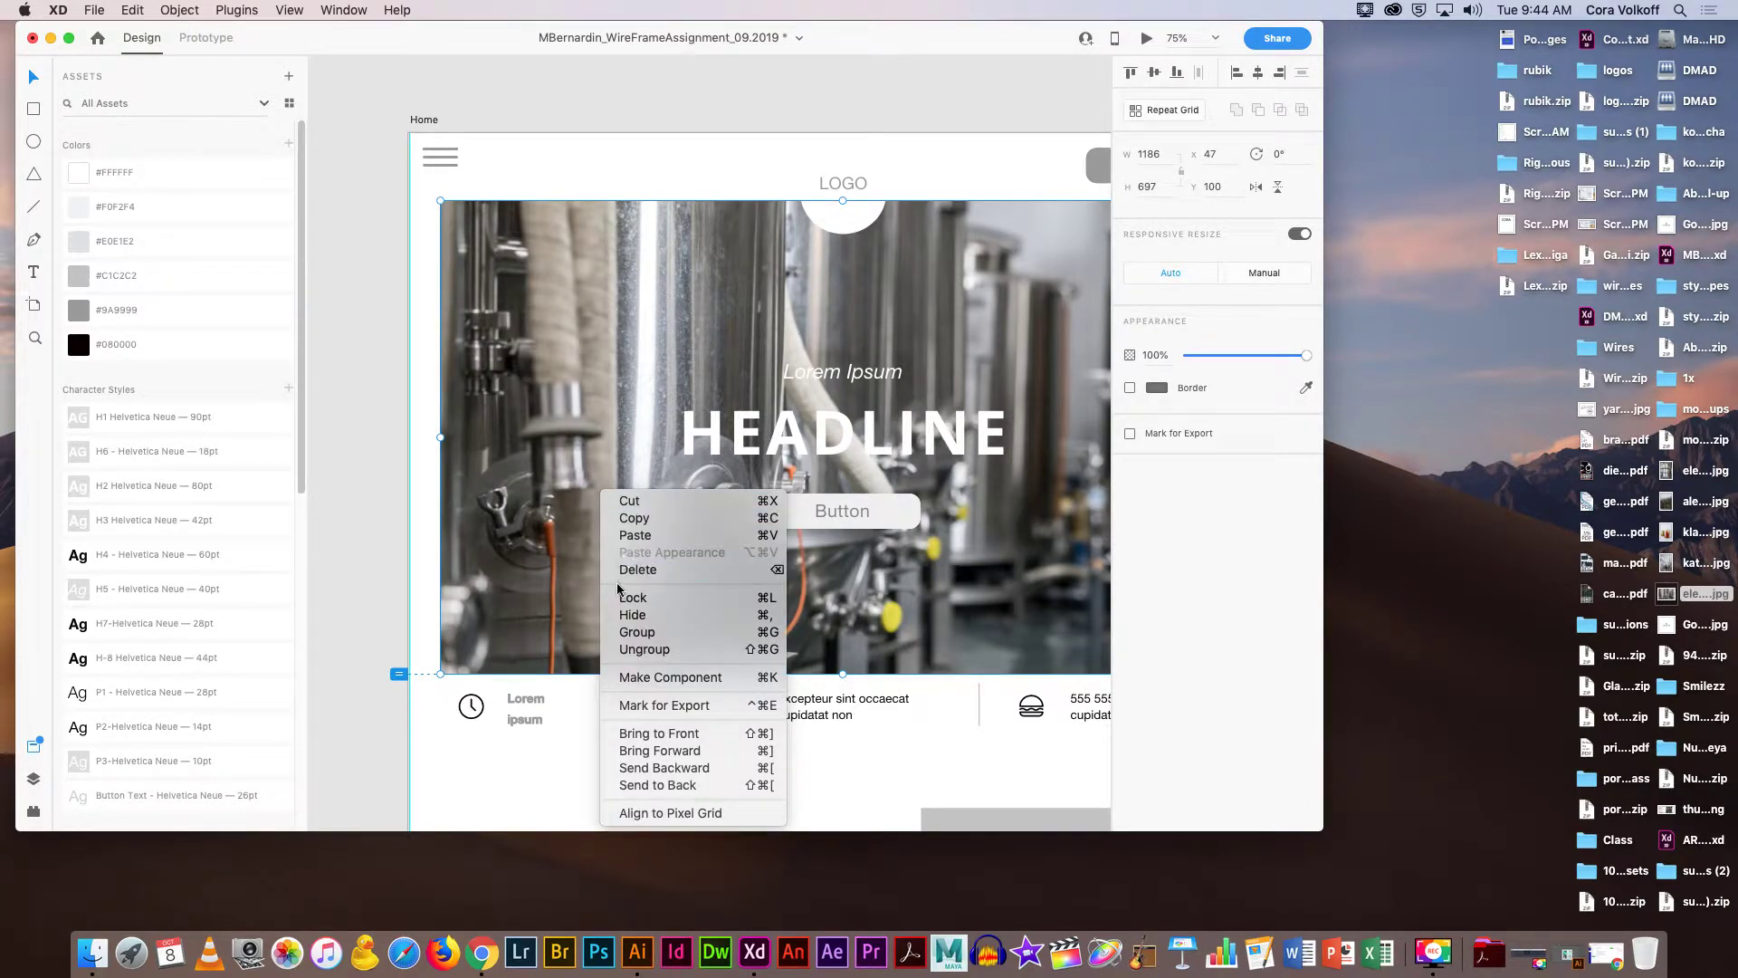
pyautogui.click(558, 489)
pyautogui.doubleClick(580, 480)
pyautogui.scroll(-2, 829, 627)
pyautogui.moveTo(602, 333); pyautogui.dragTo(557, 249)
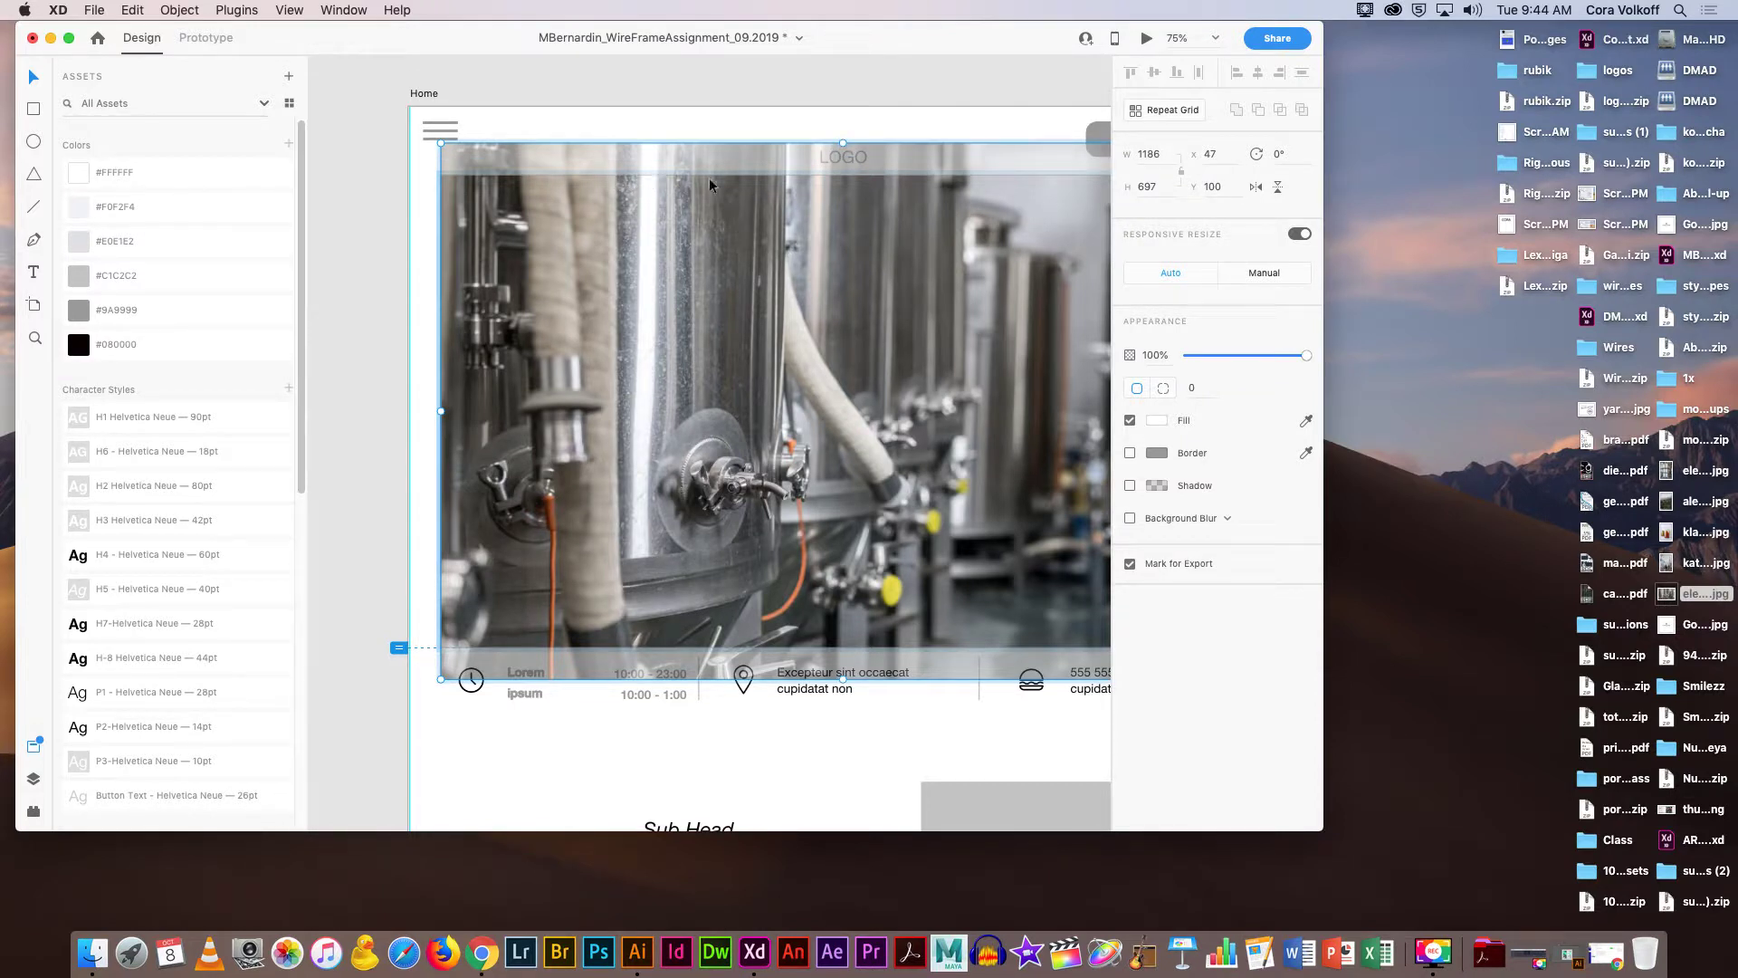
pyautogui.moveTo(846, 143); pyautogui.dragTo(912, 205)
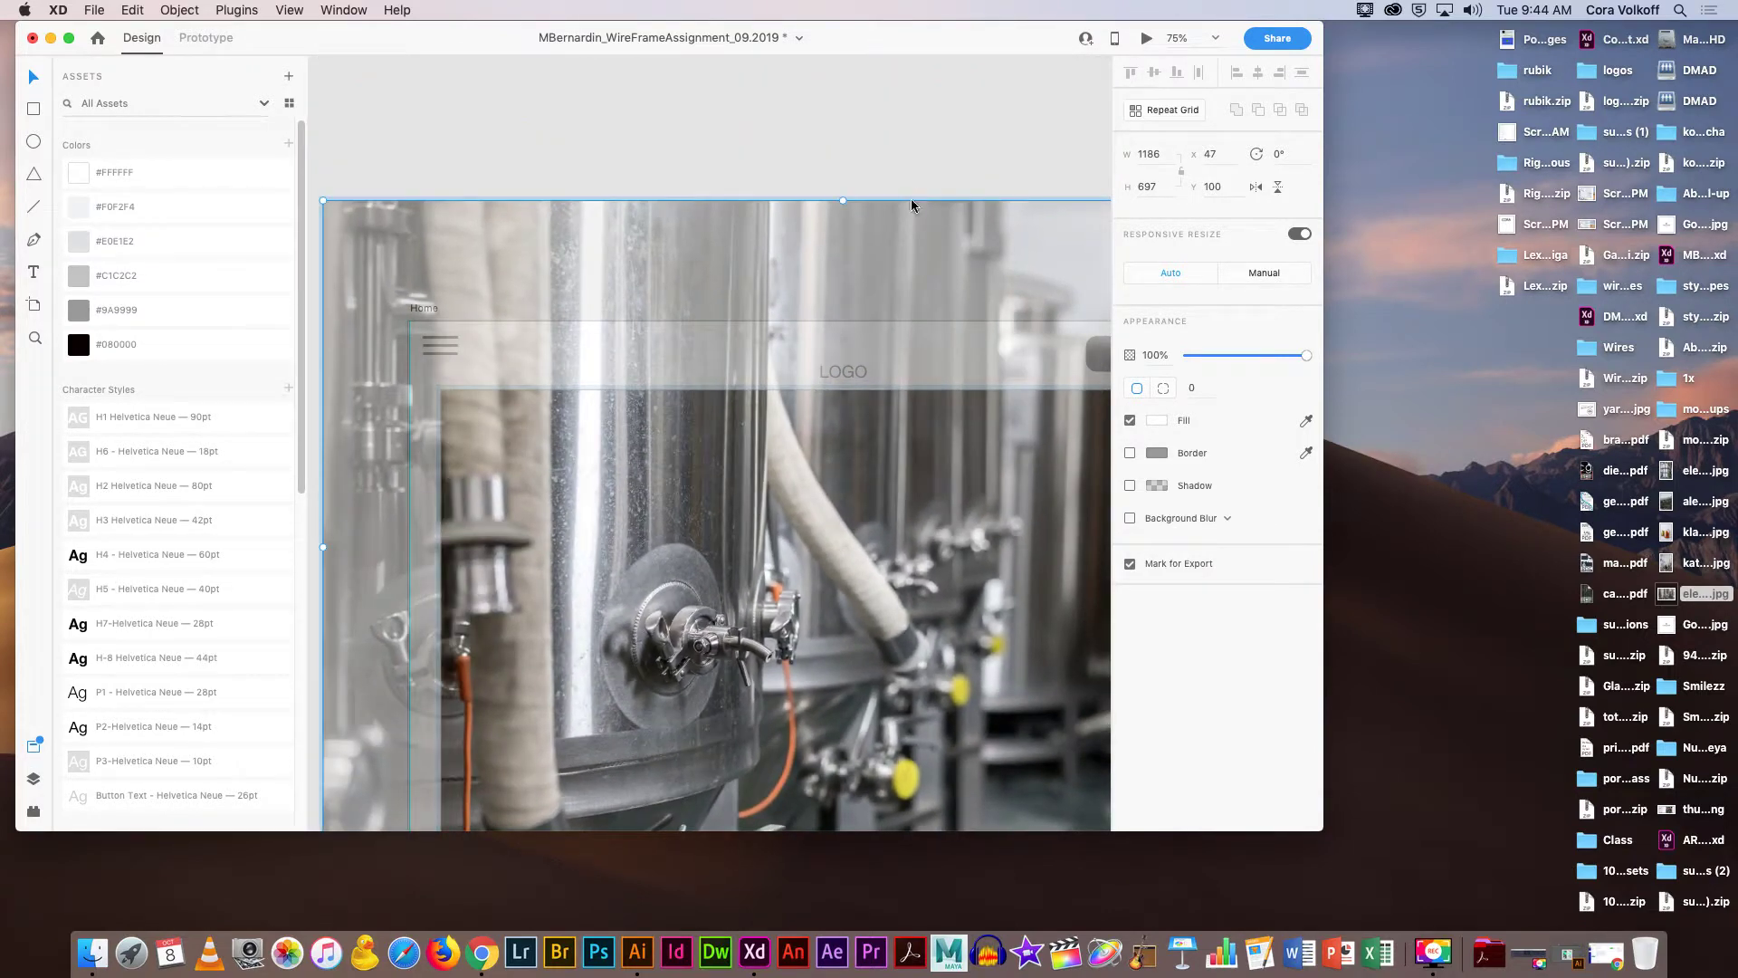
pyautogui.click(670, 94)
pyautogui.scroll(-3, 698, 388)
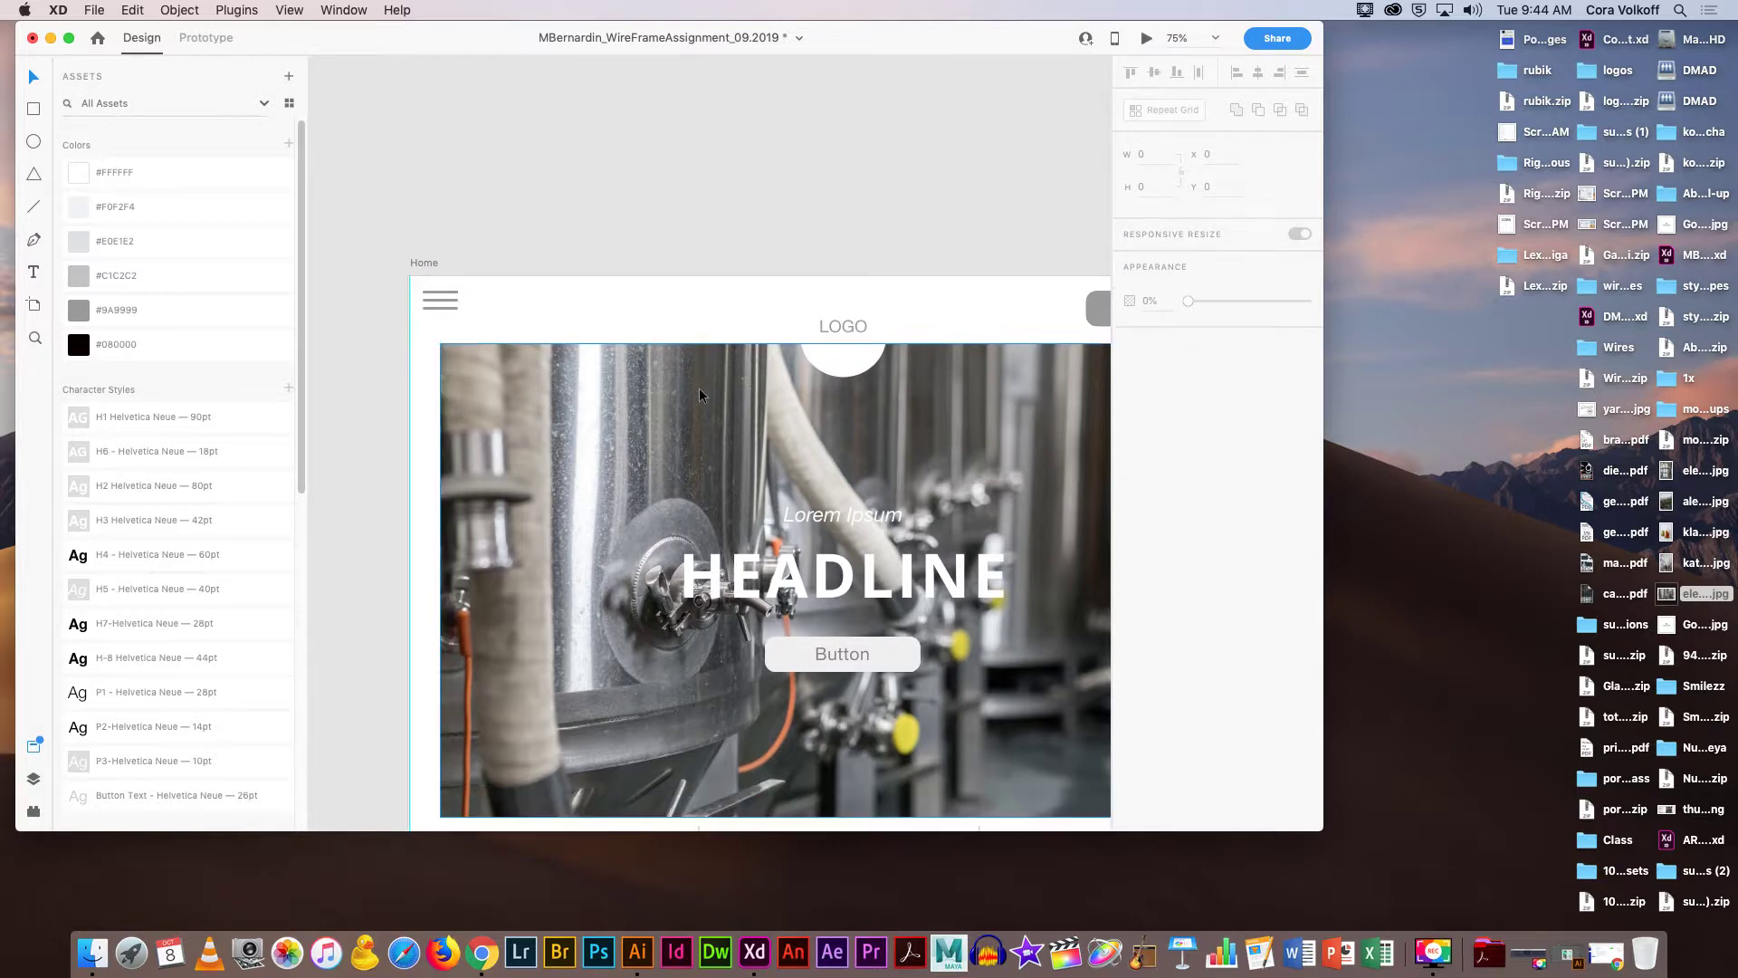
# Fill the grey image placeholder beside the Our Burger text with the honey-coloured jars JPG from the desktop.
pyautogui.hscroll(4, 797, 517)
pyautogui.scroll(-2, 797, 517)
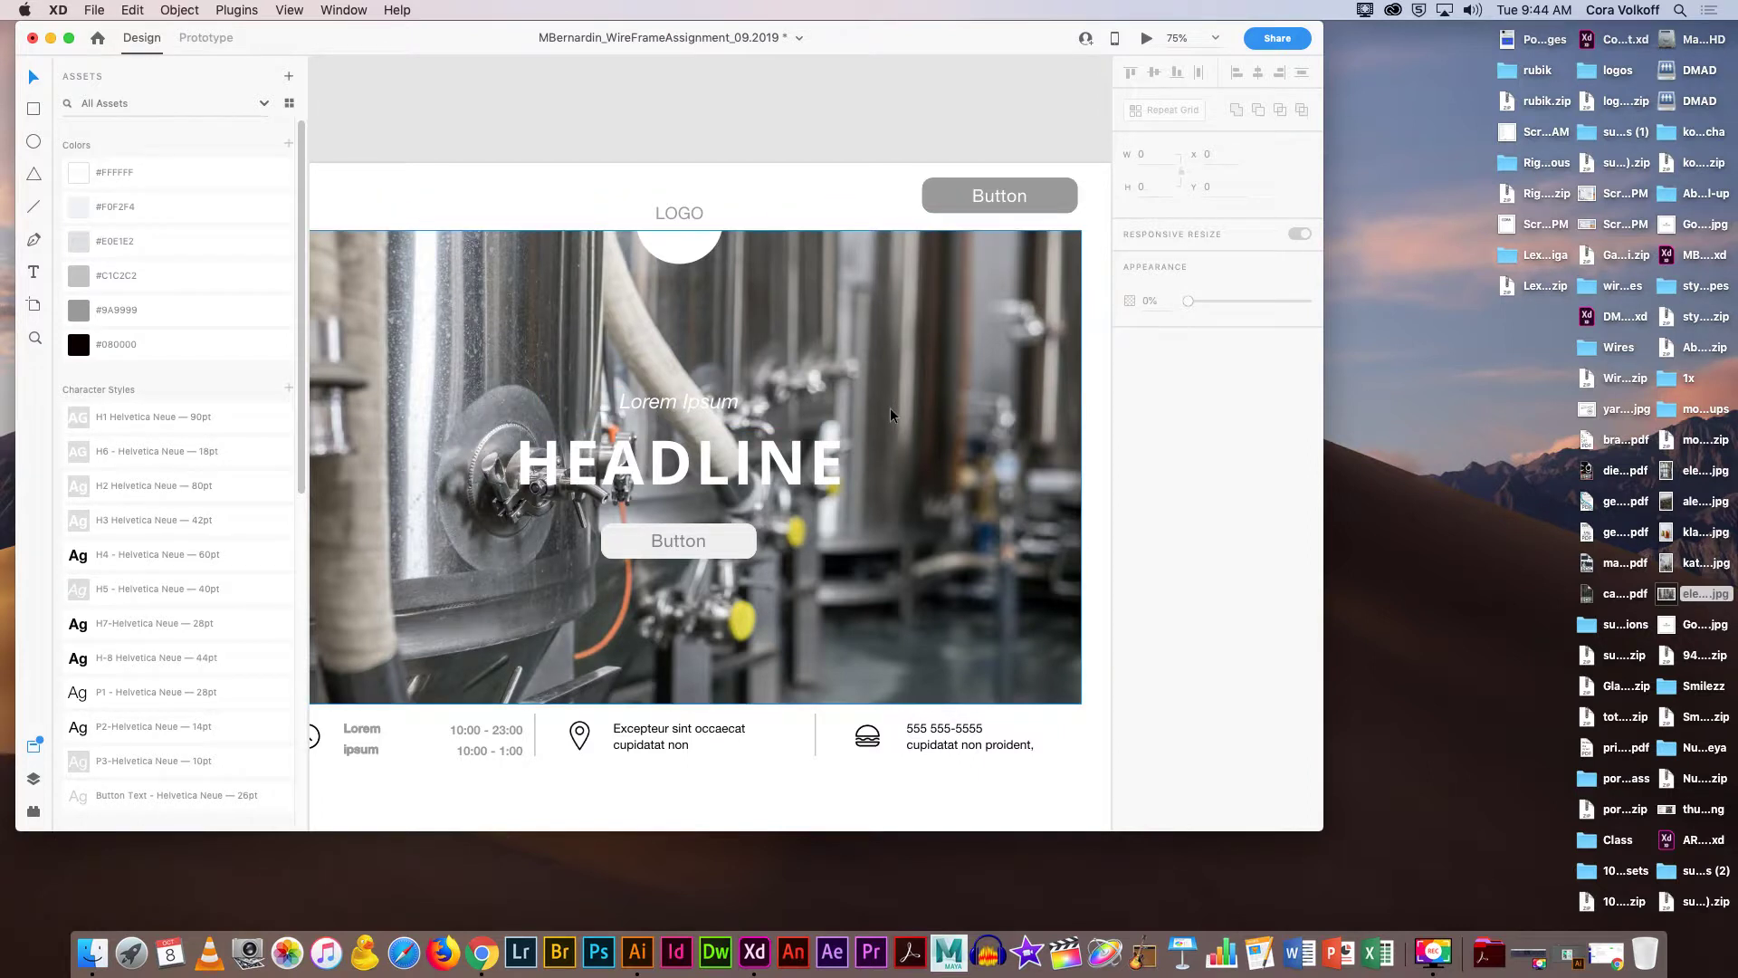
pyautogui.scroll(-3, 890, 412)
pyautogui.scroll(-5, 888, 407)
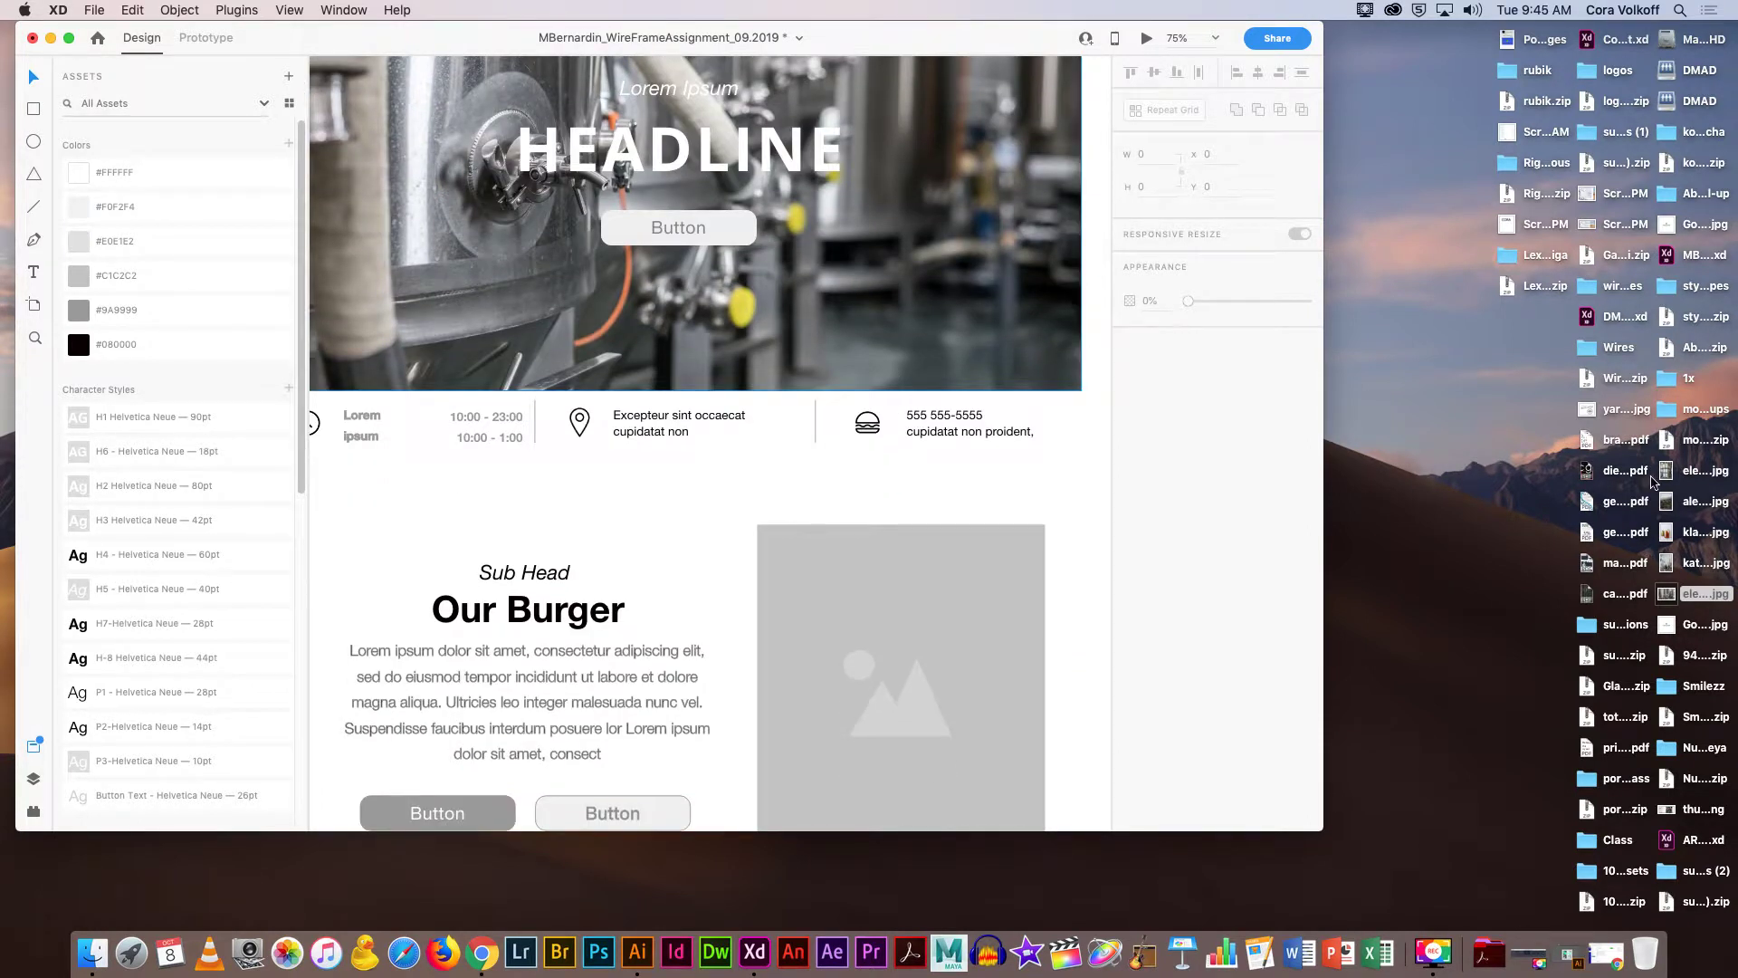
pyautogui.click(1671, 538)
pyautogui.moveTo(1665, 537); pyautogui.dragTo(979, 598)
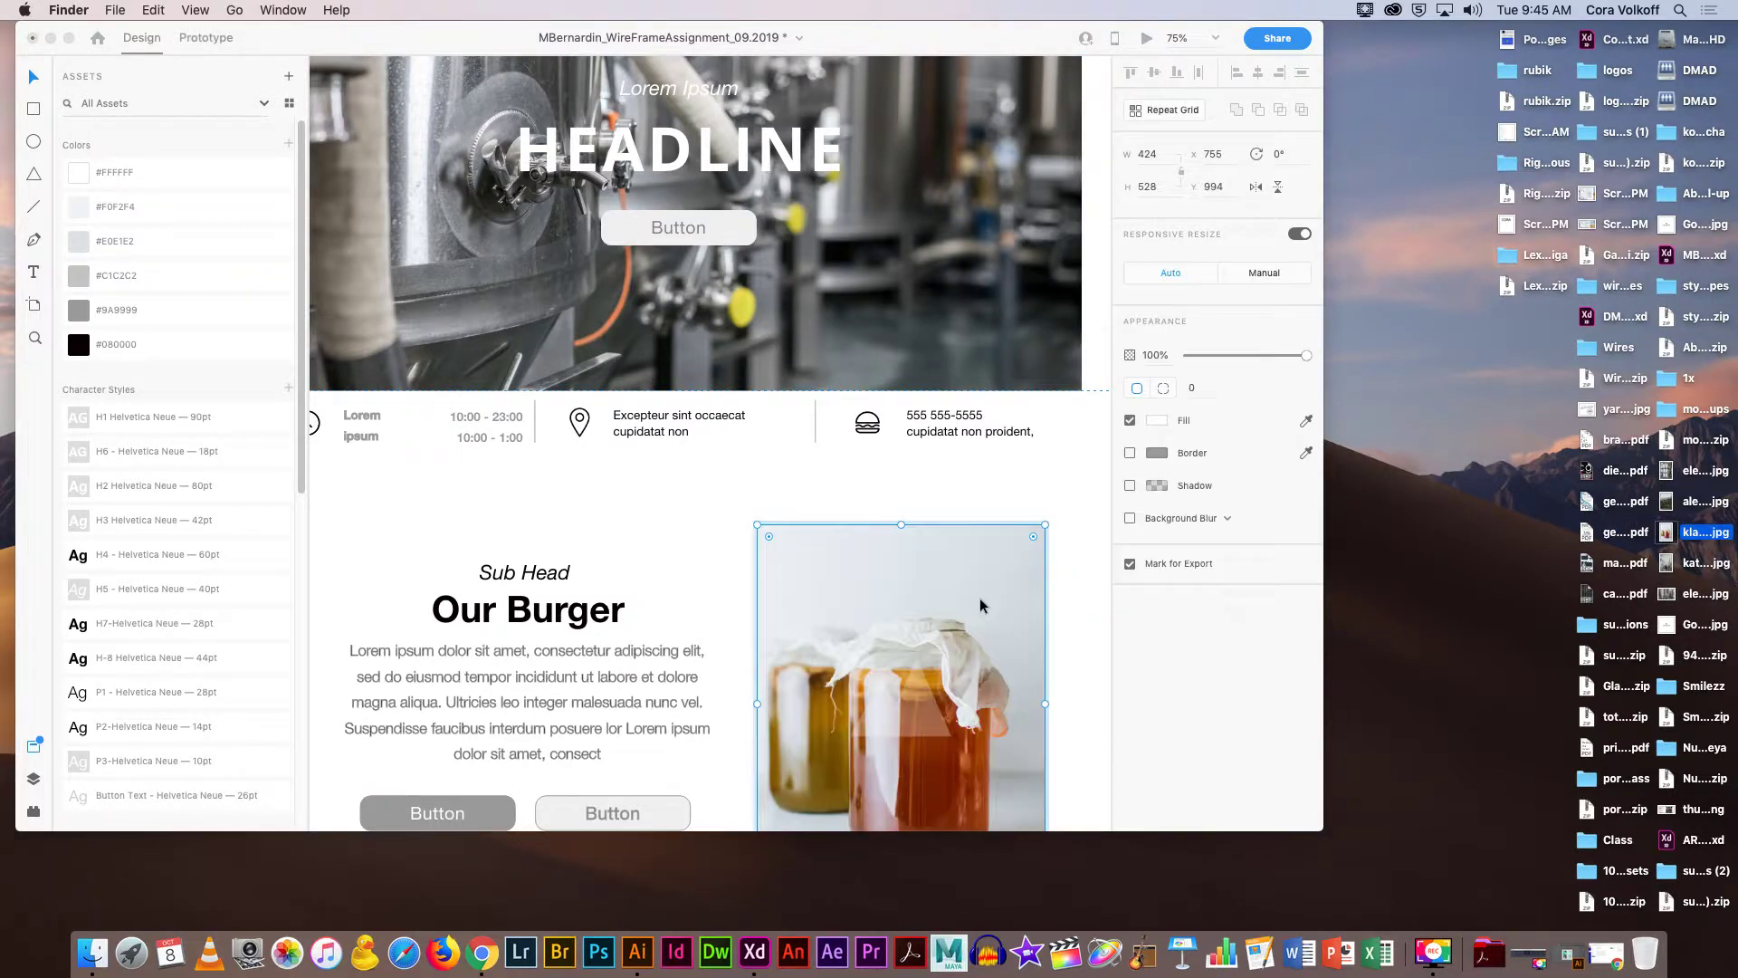
# Delete the semi-transparent placeholder icon shapes lying over the jars photo.
pyautogui.click(909, 694)
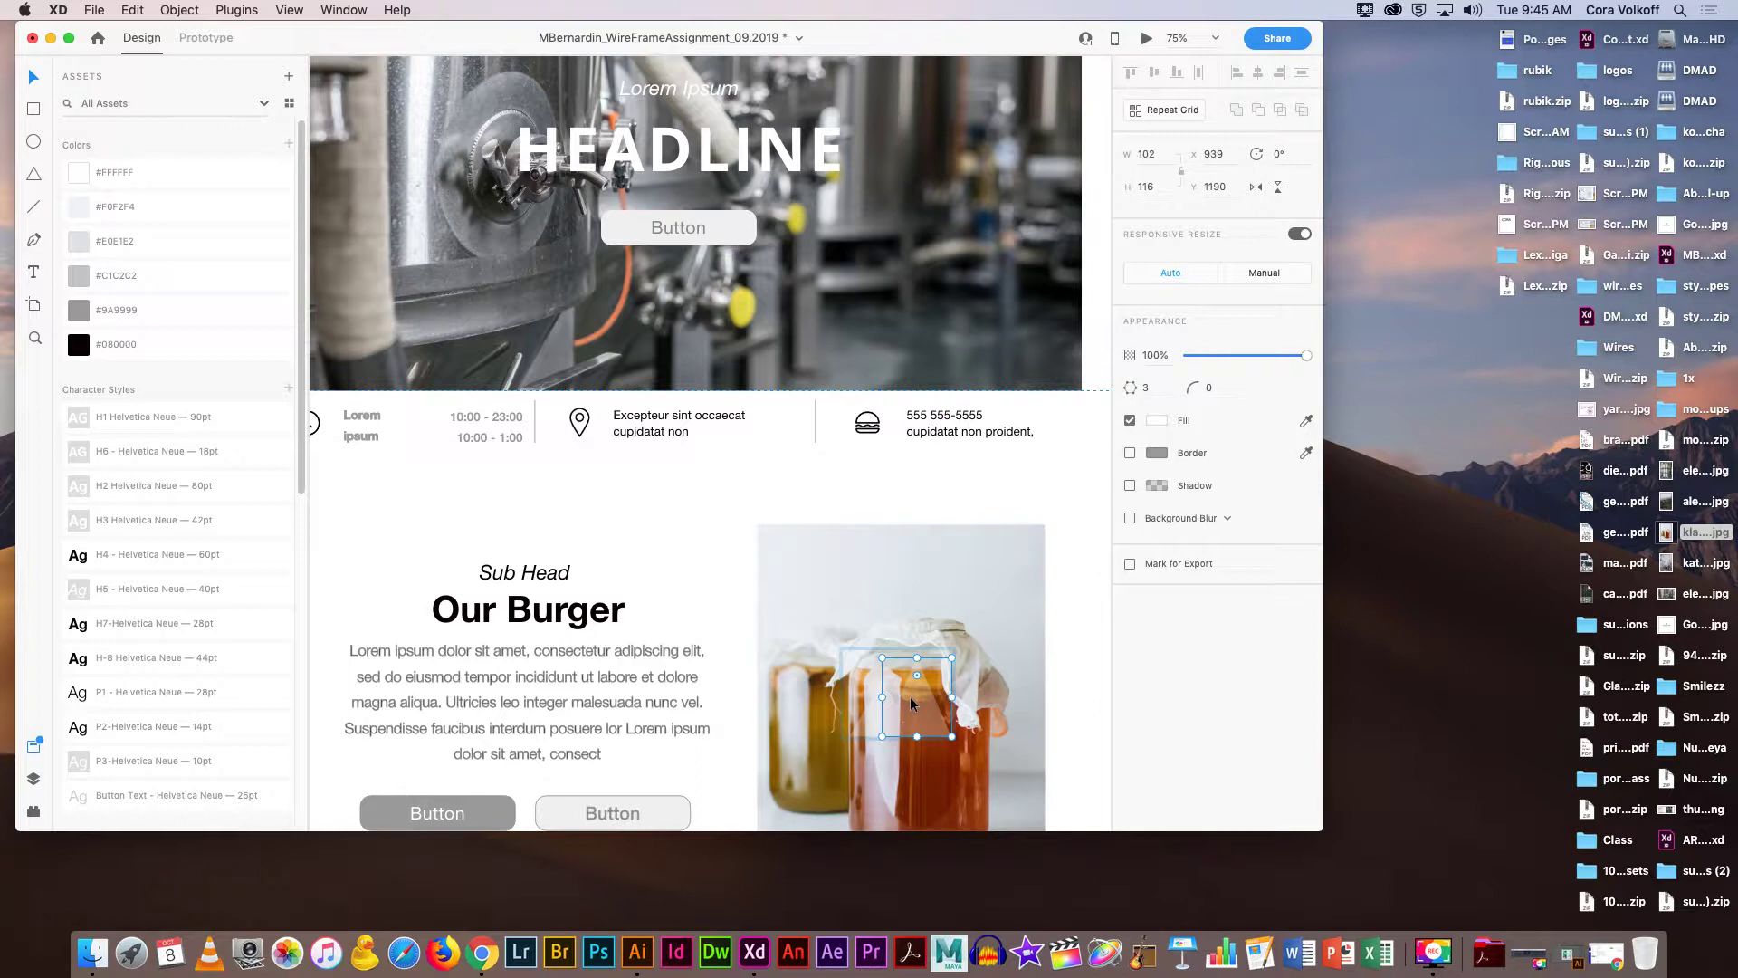
pyautogui.doubleClick(918, 702)
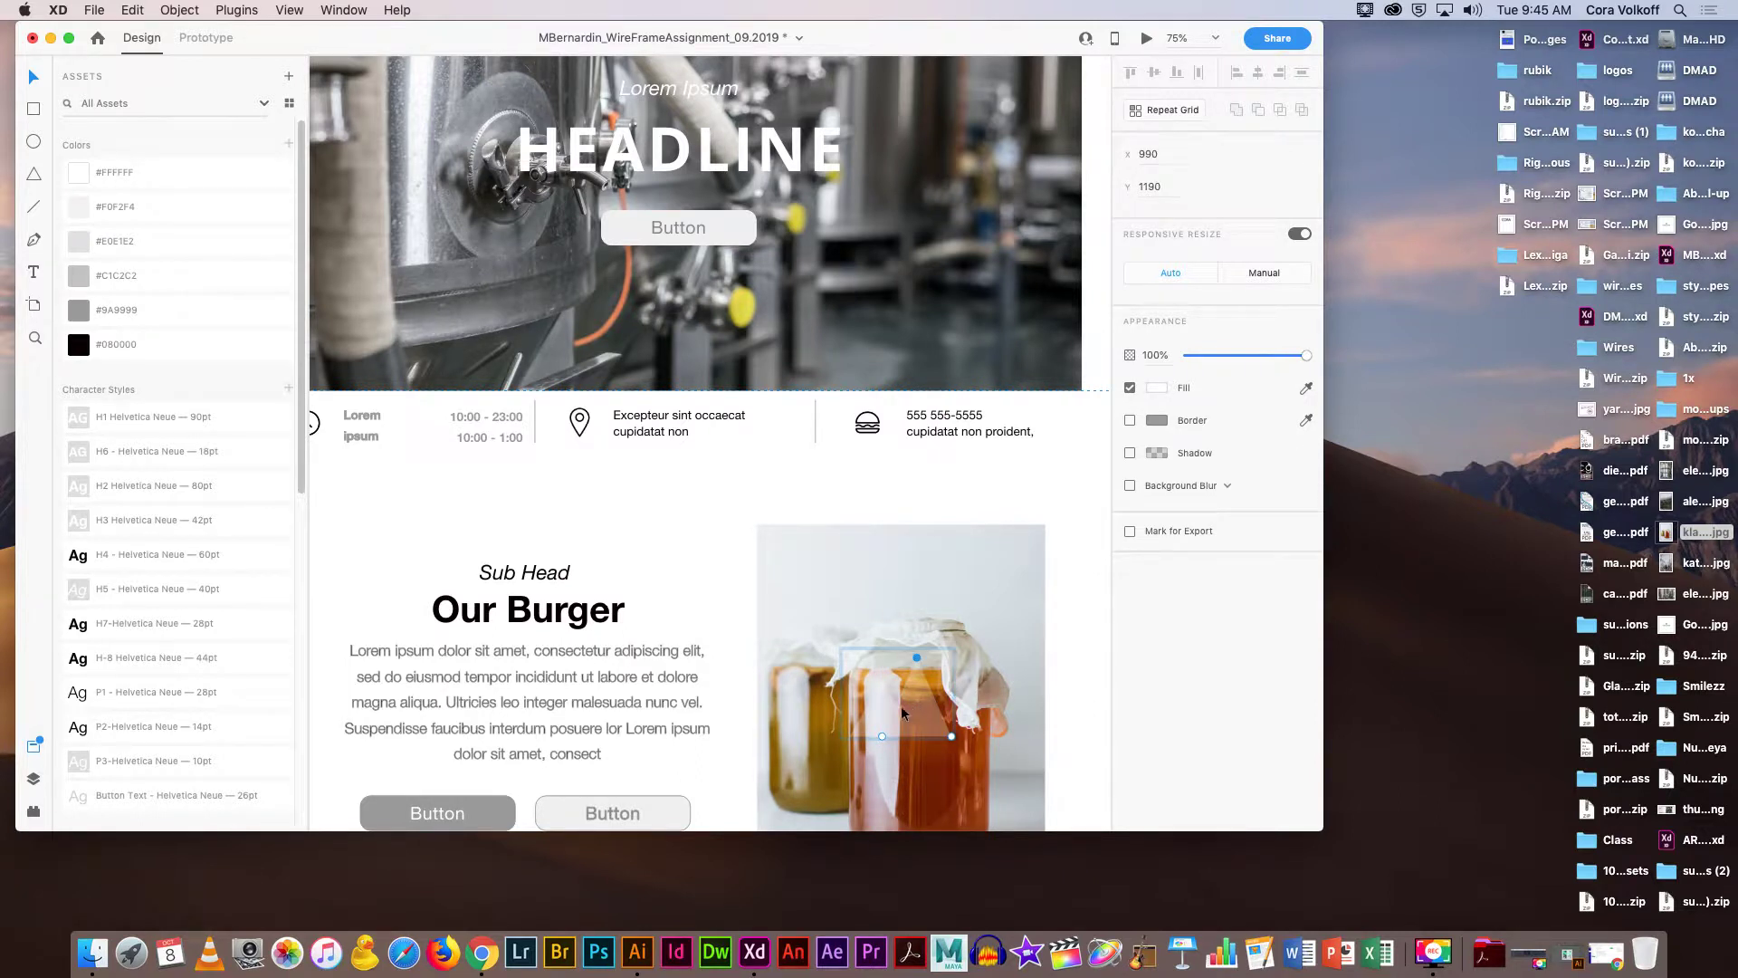
pyautogui.press('BackSpace')
pyautogui.press('BackSpace')
pyautogui.press('BackSpace')
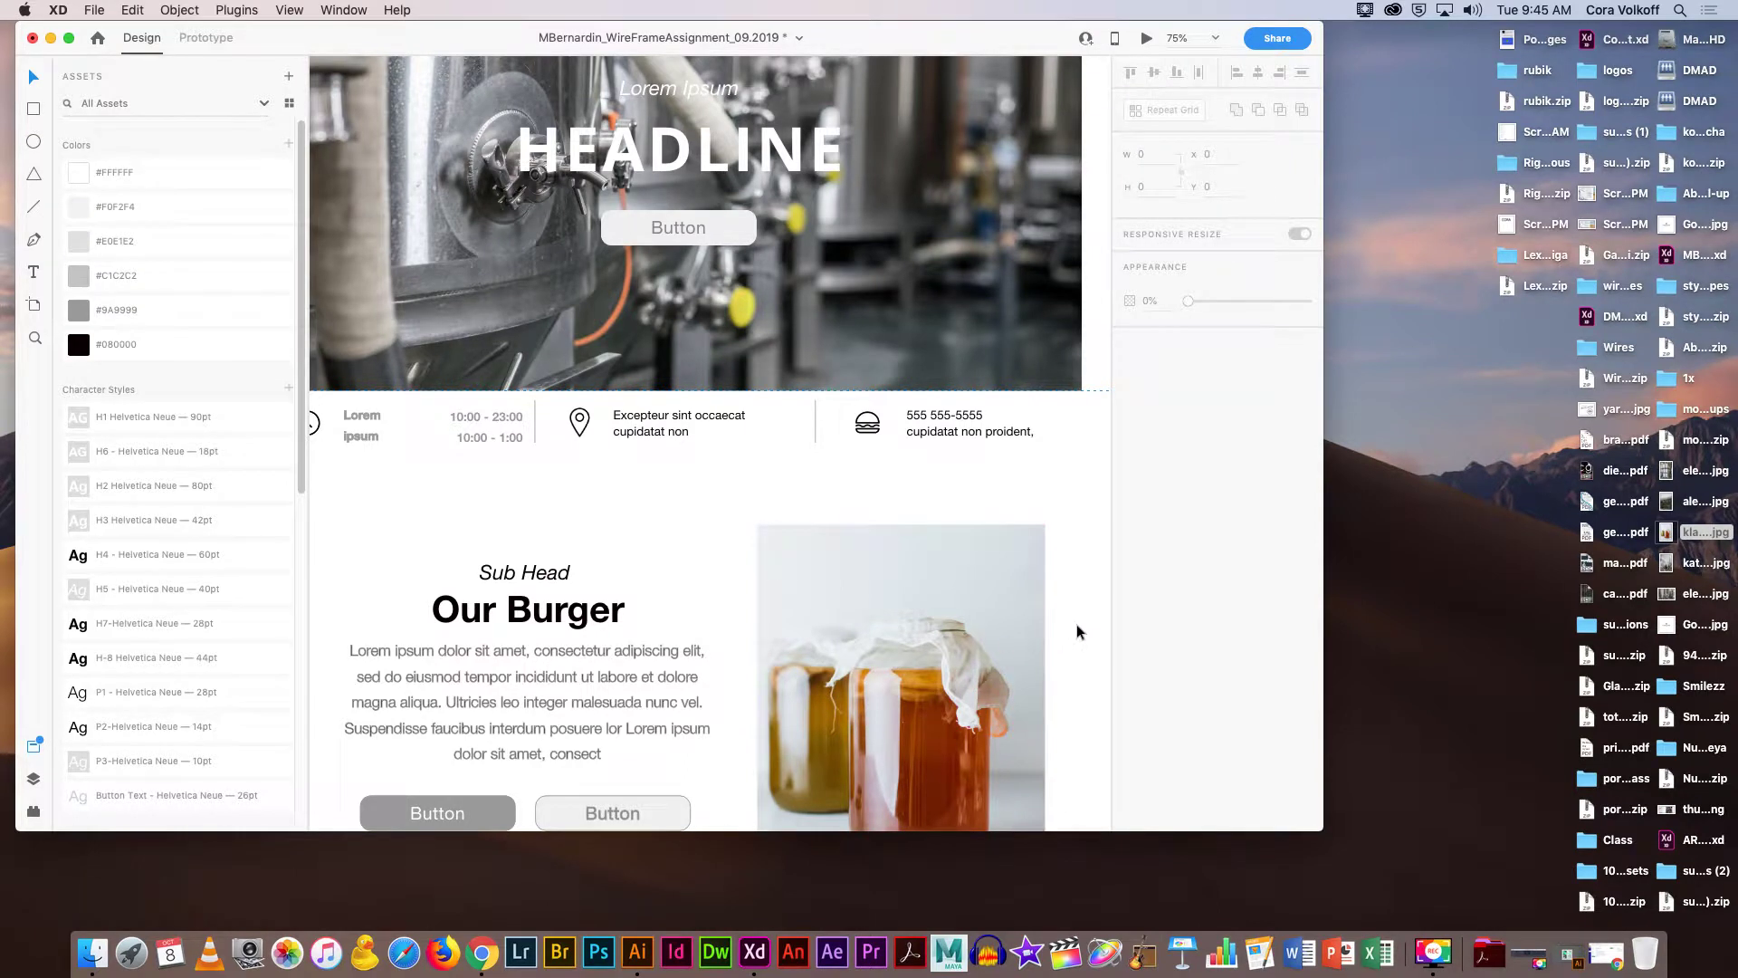
# Enlarge the jars photo inside its frame and shift it lower, keeping the frame's size and position.
pyautogui.scroll(-1, 1078, 623)
pyautogui.click(997, 611)
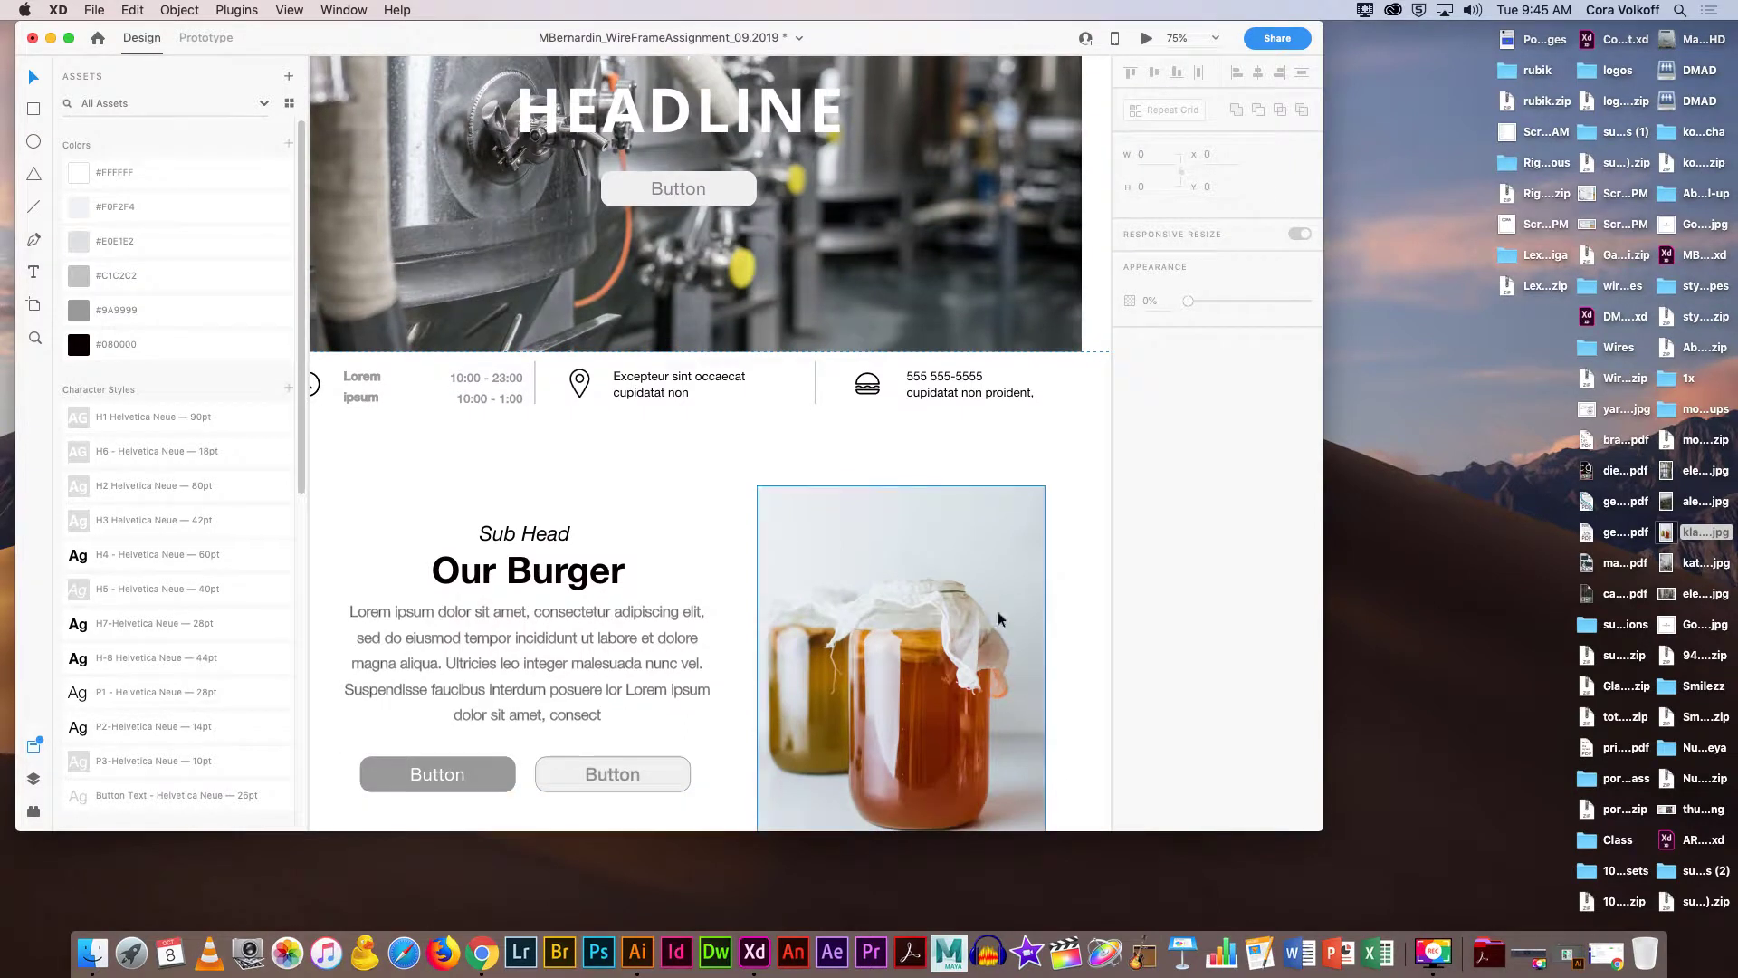
pyautogui.doubleClick(937, 627)
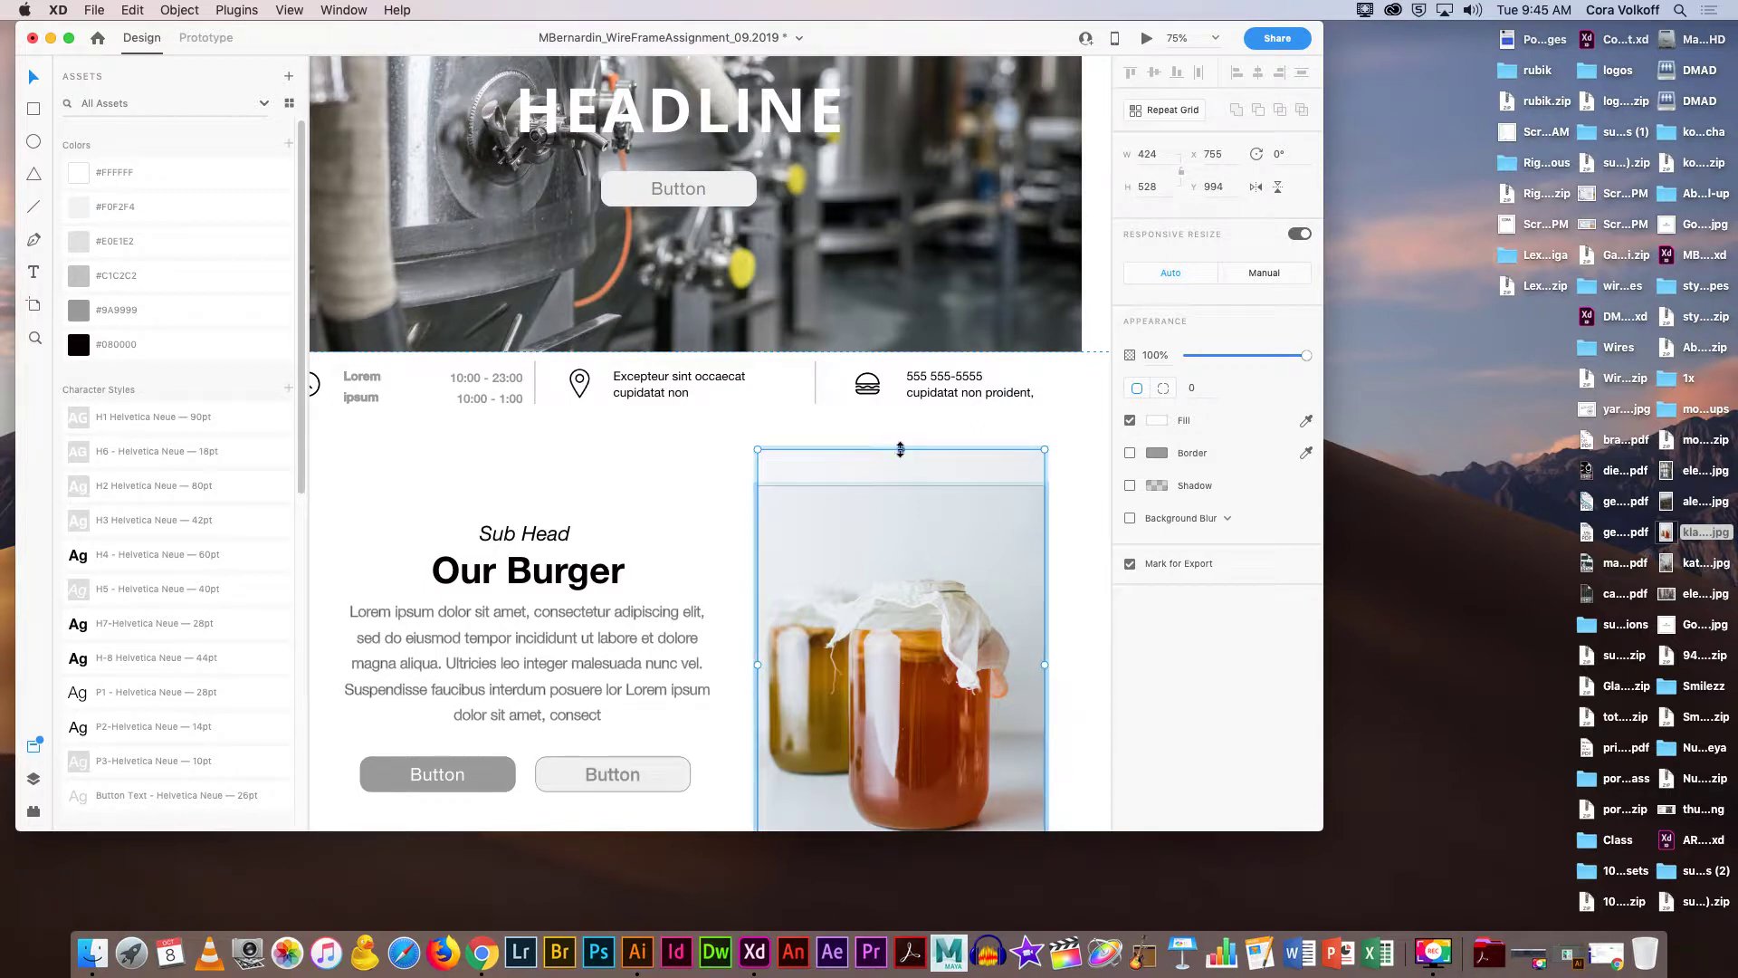
pyautogui.moveTo(897, 448); pyautogui.dragTo(910, 312)
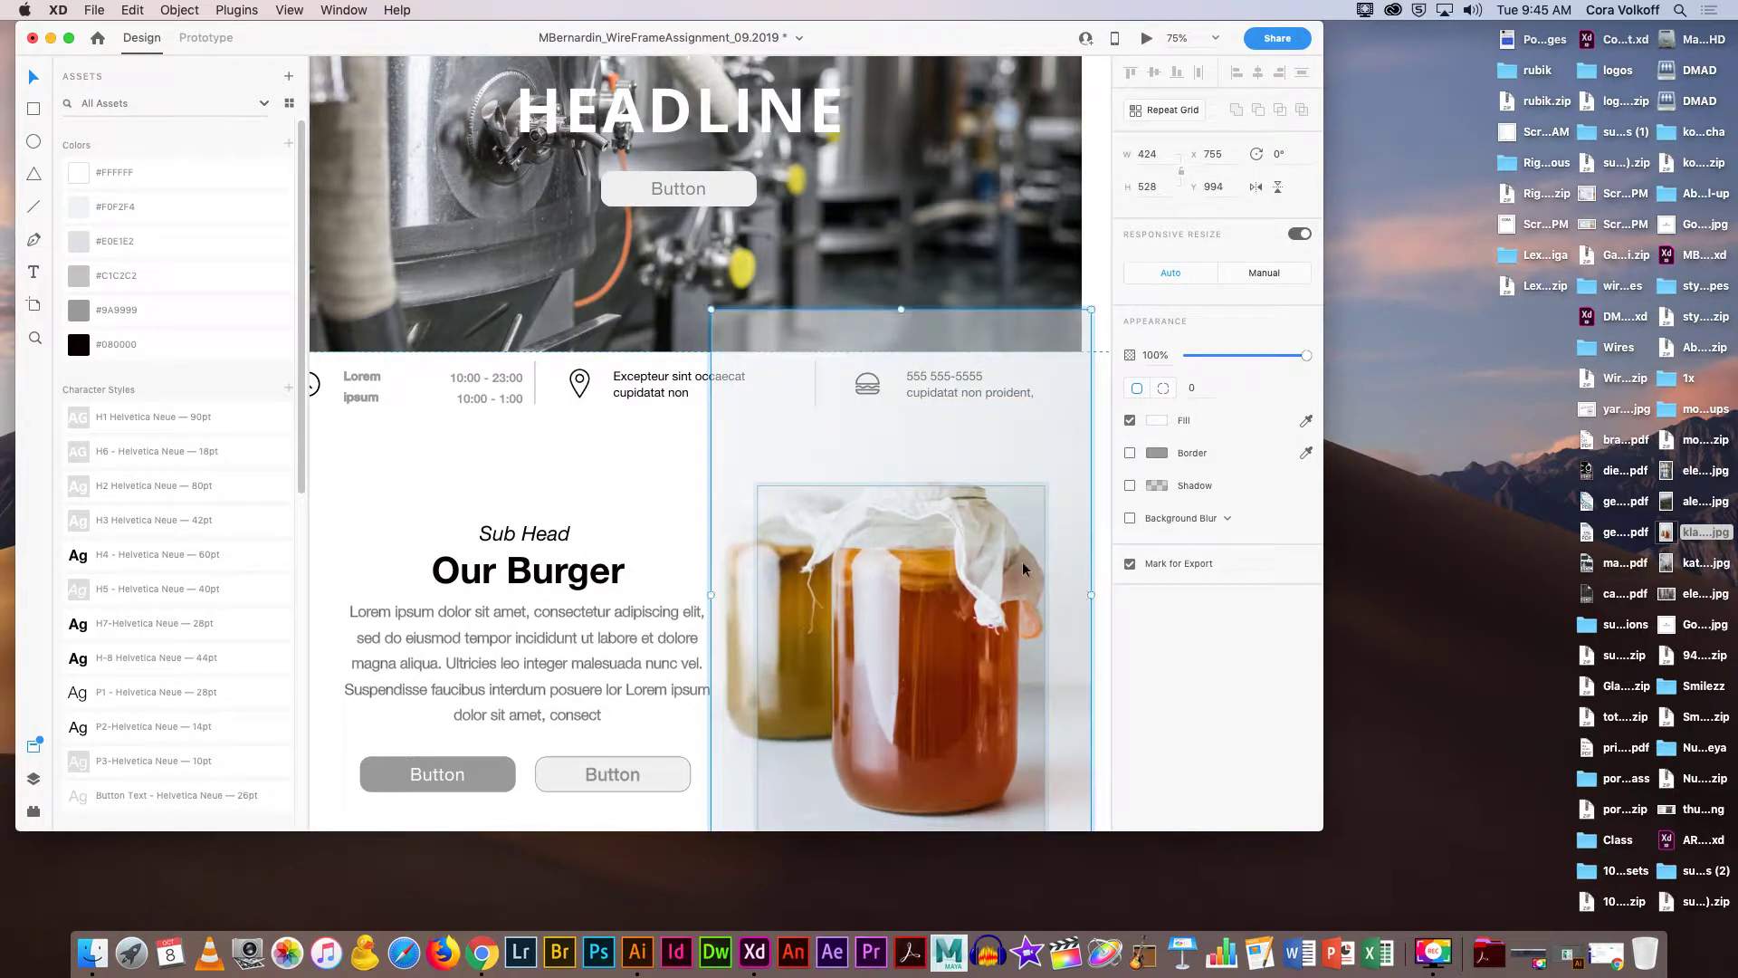
pyautogui.moveTo(973, 597); pyautogui.dragTo(977, 659)
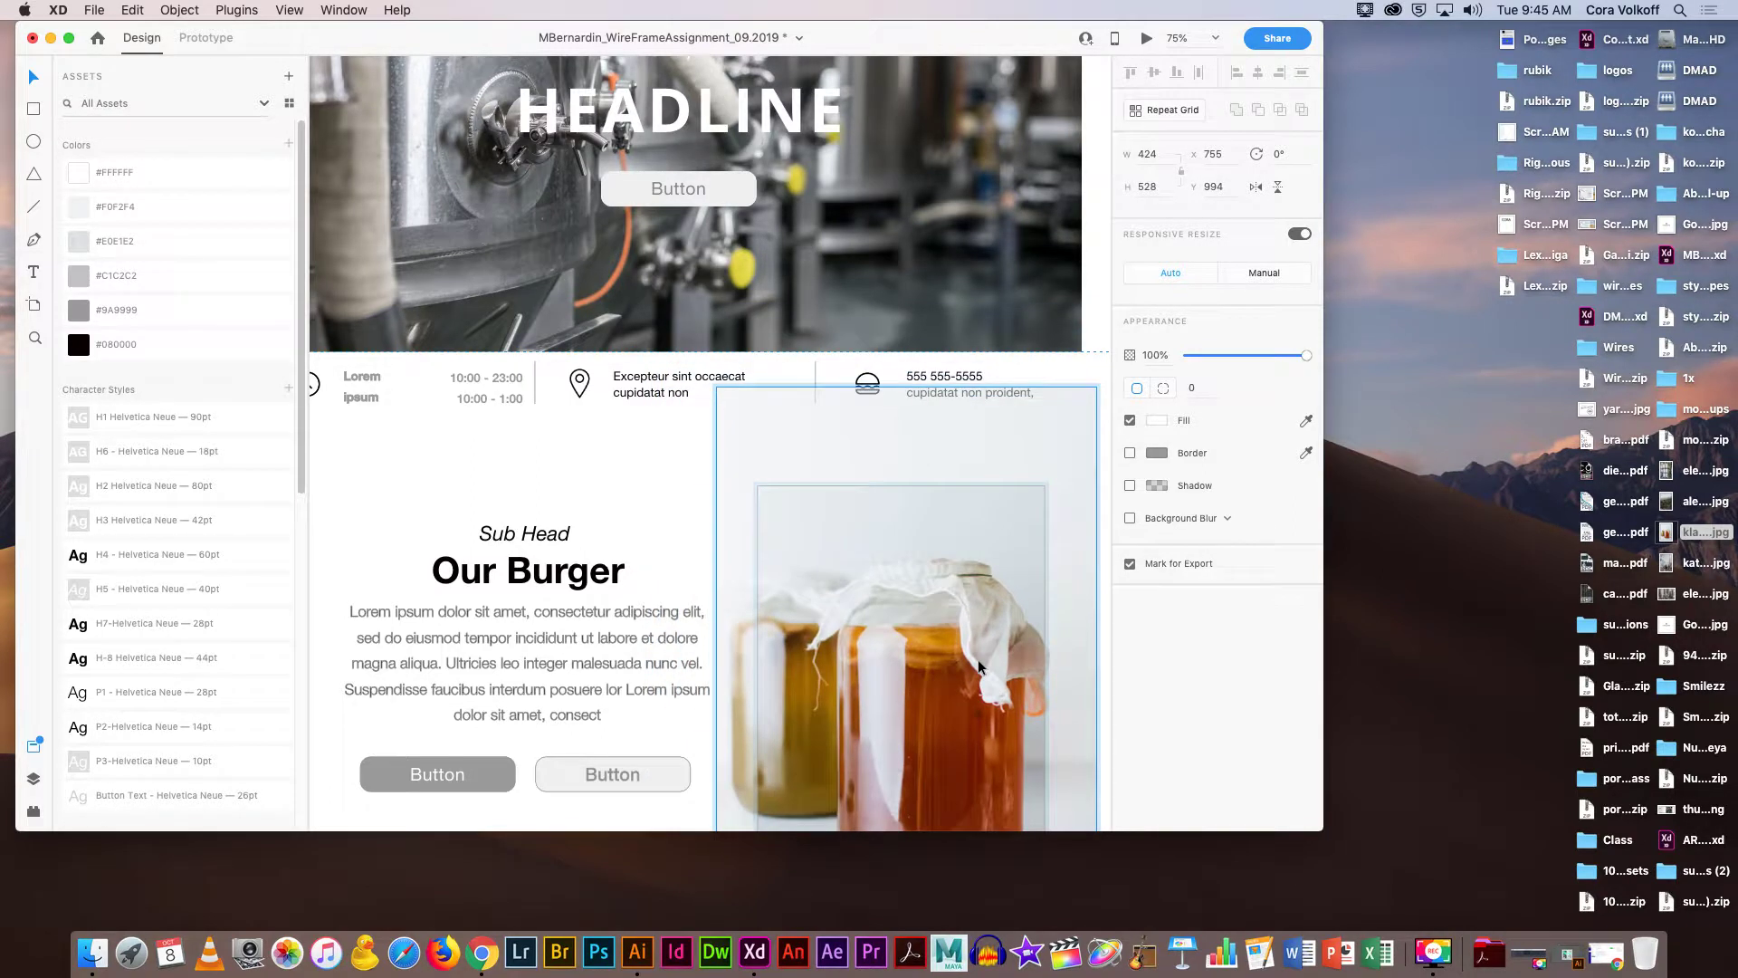
pyautogui.click(589, 463)
pyautogui.scroll(-3, 819, 512)
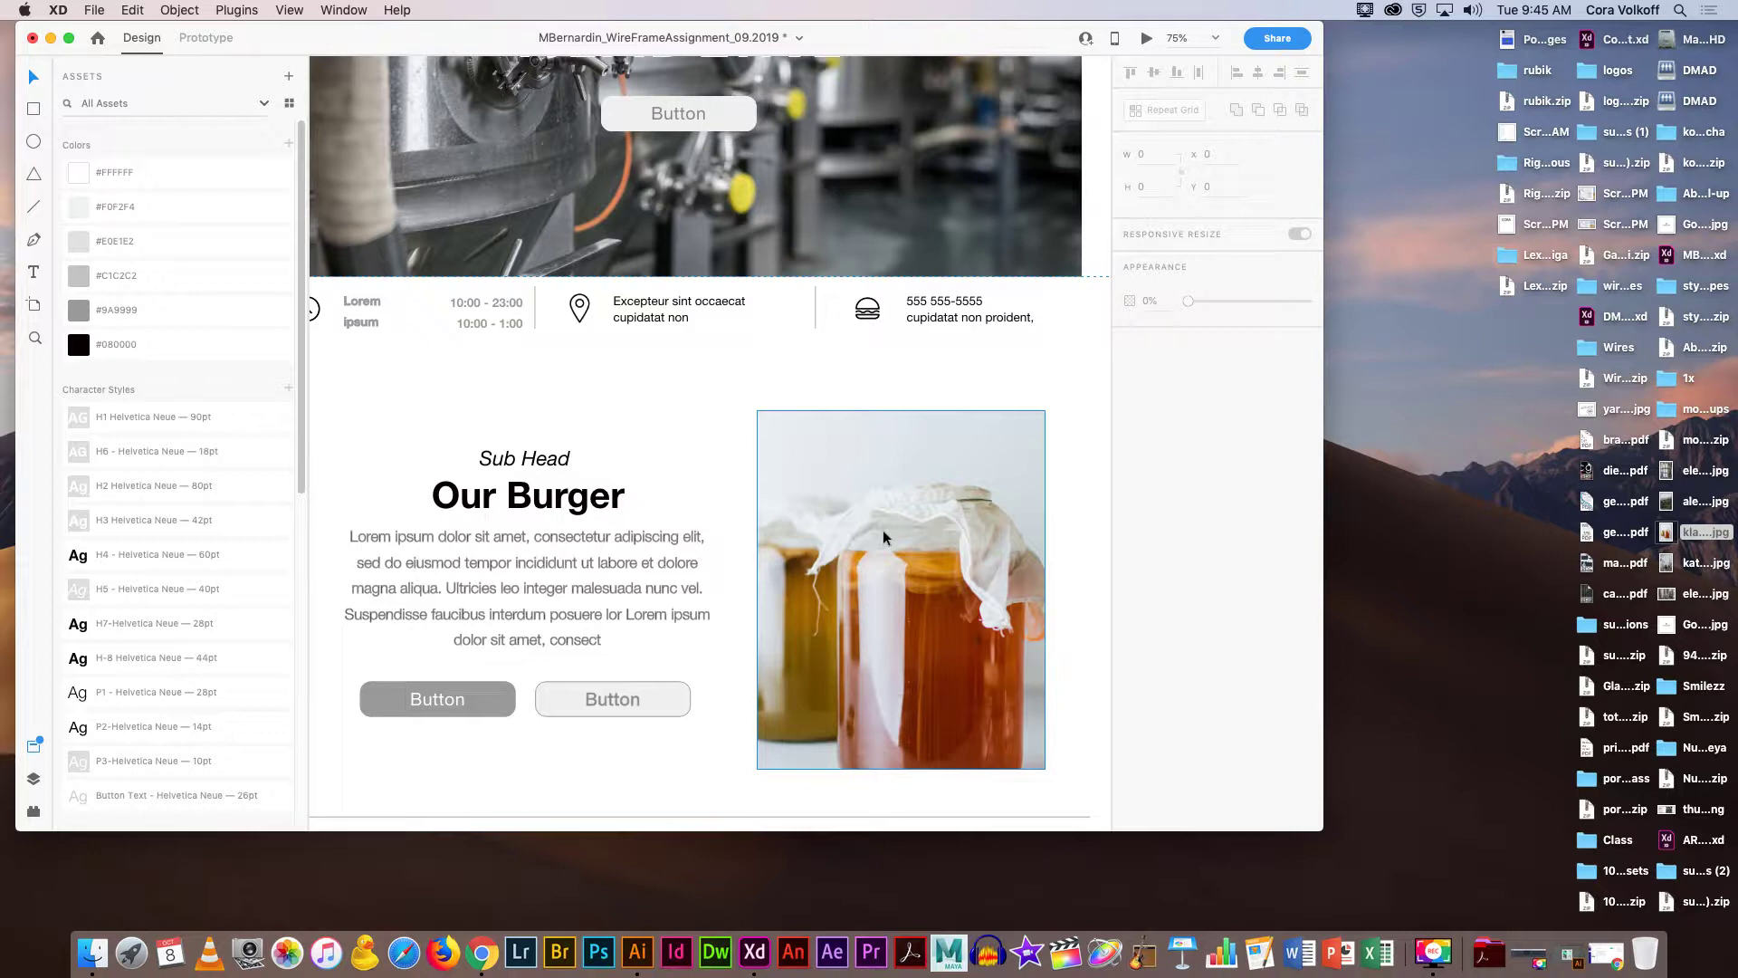
# Open the master of the Dark Button component for editing.
pyautogui.click(486, 711)
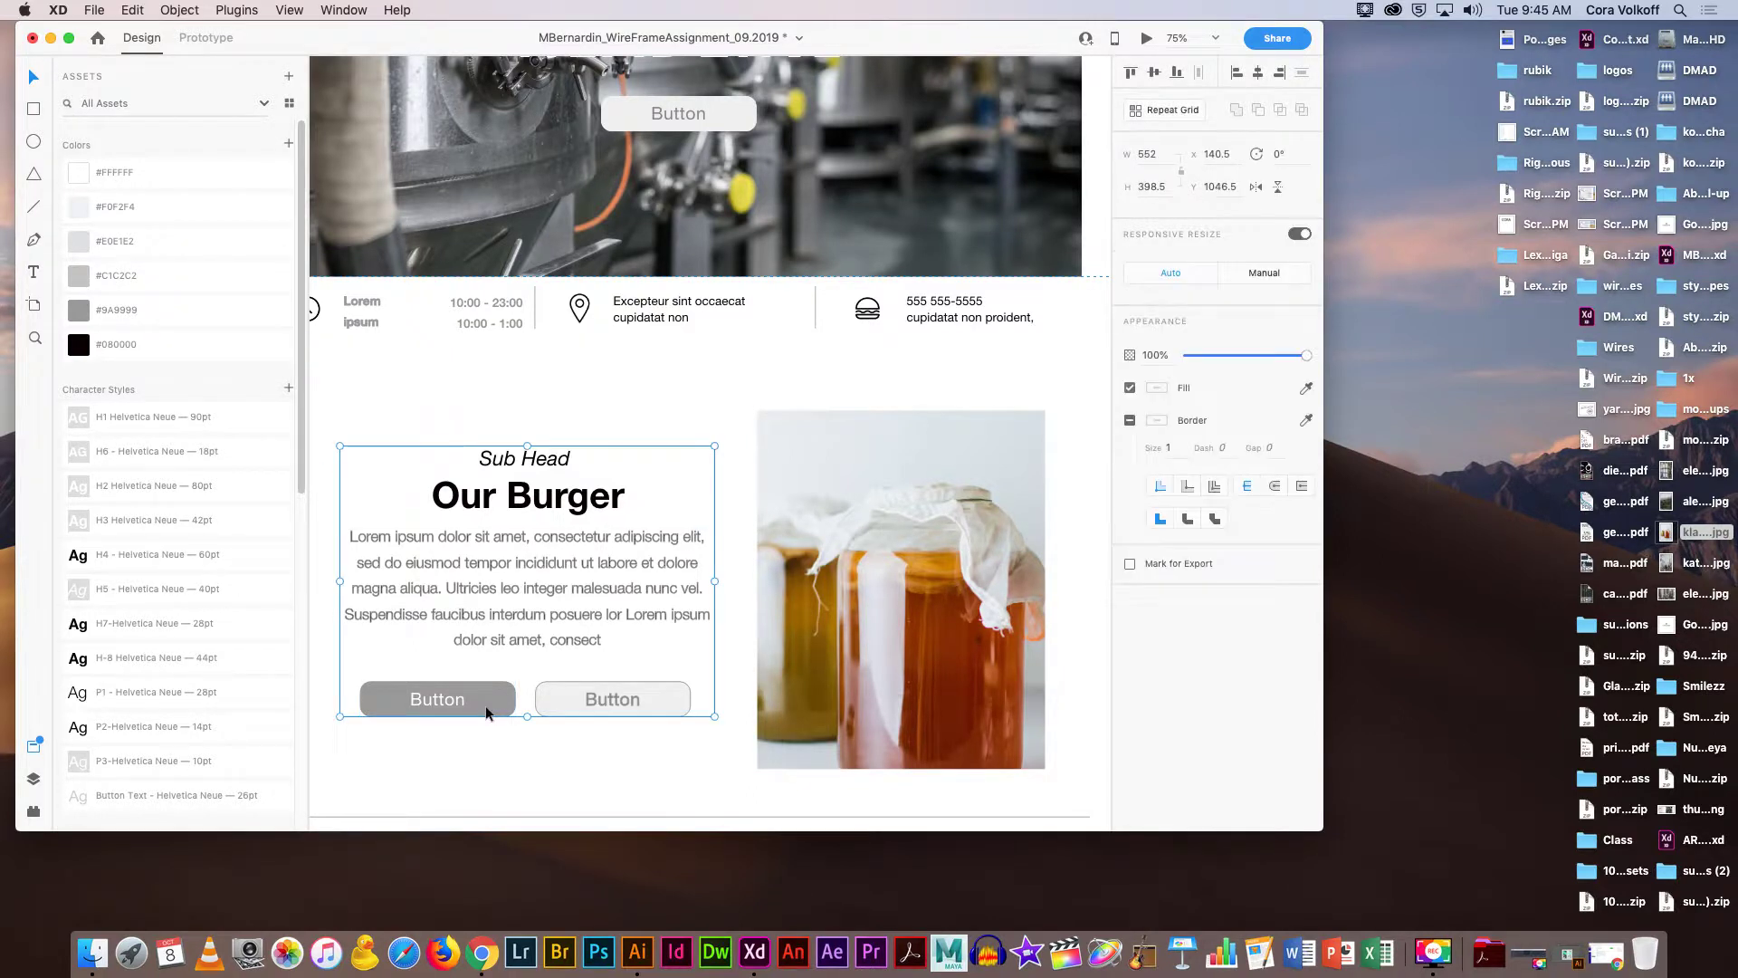
pyautogui.scroll(-5, 249, 410)
pyautogui.scroll(-6, 184, 509)
pyautogui.scroll(-4, 175, 522)
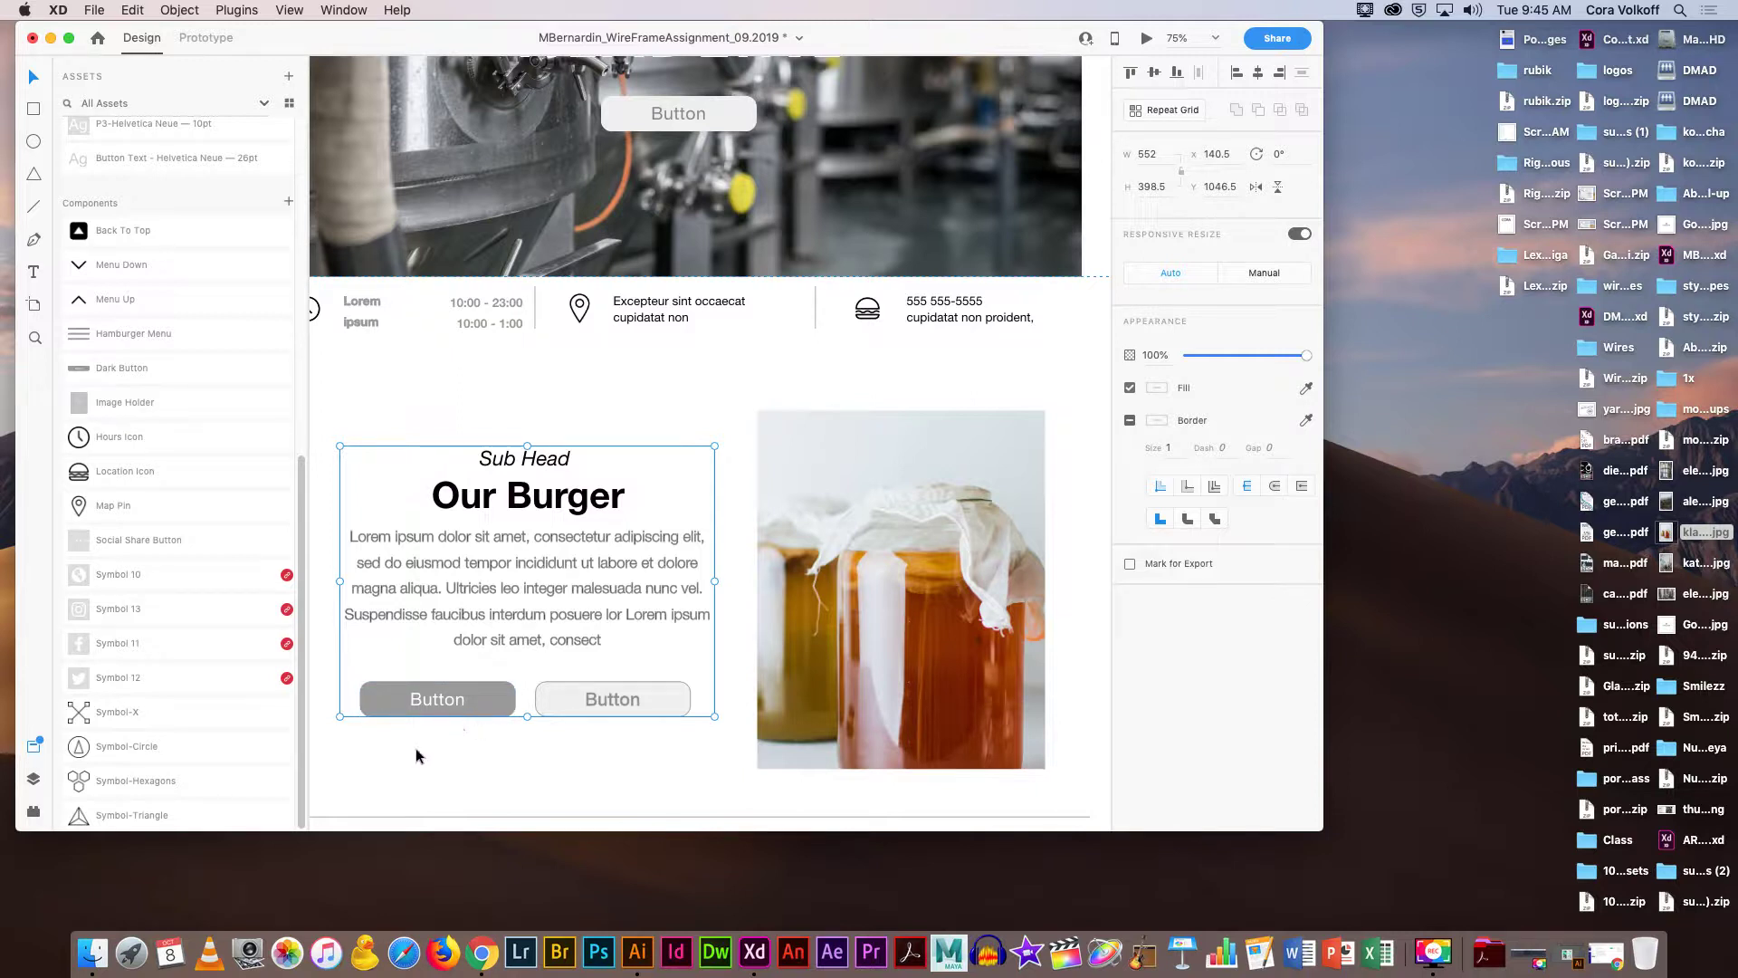
pyautogui.click(119, 368)
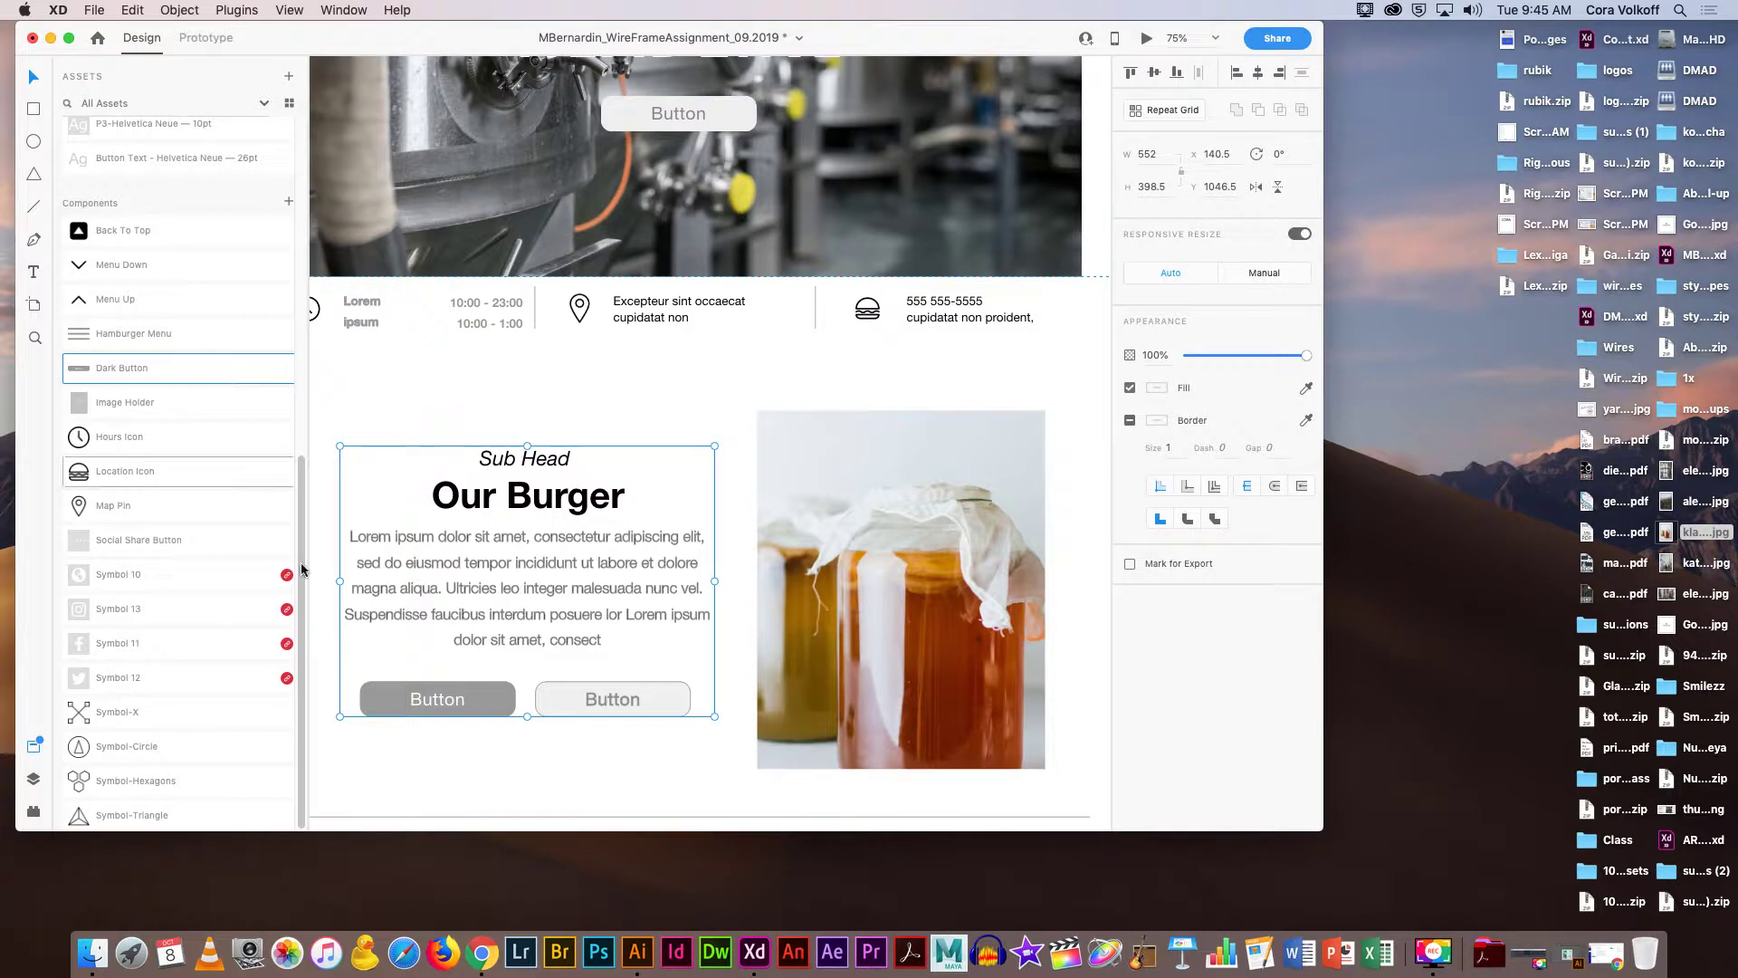
pyautogui.rightClick(206, 377)
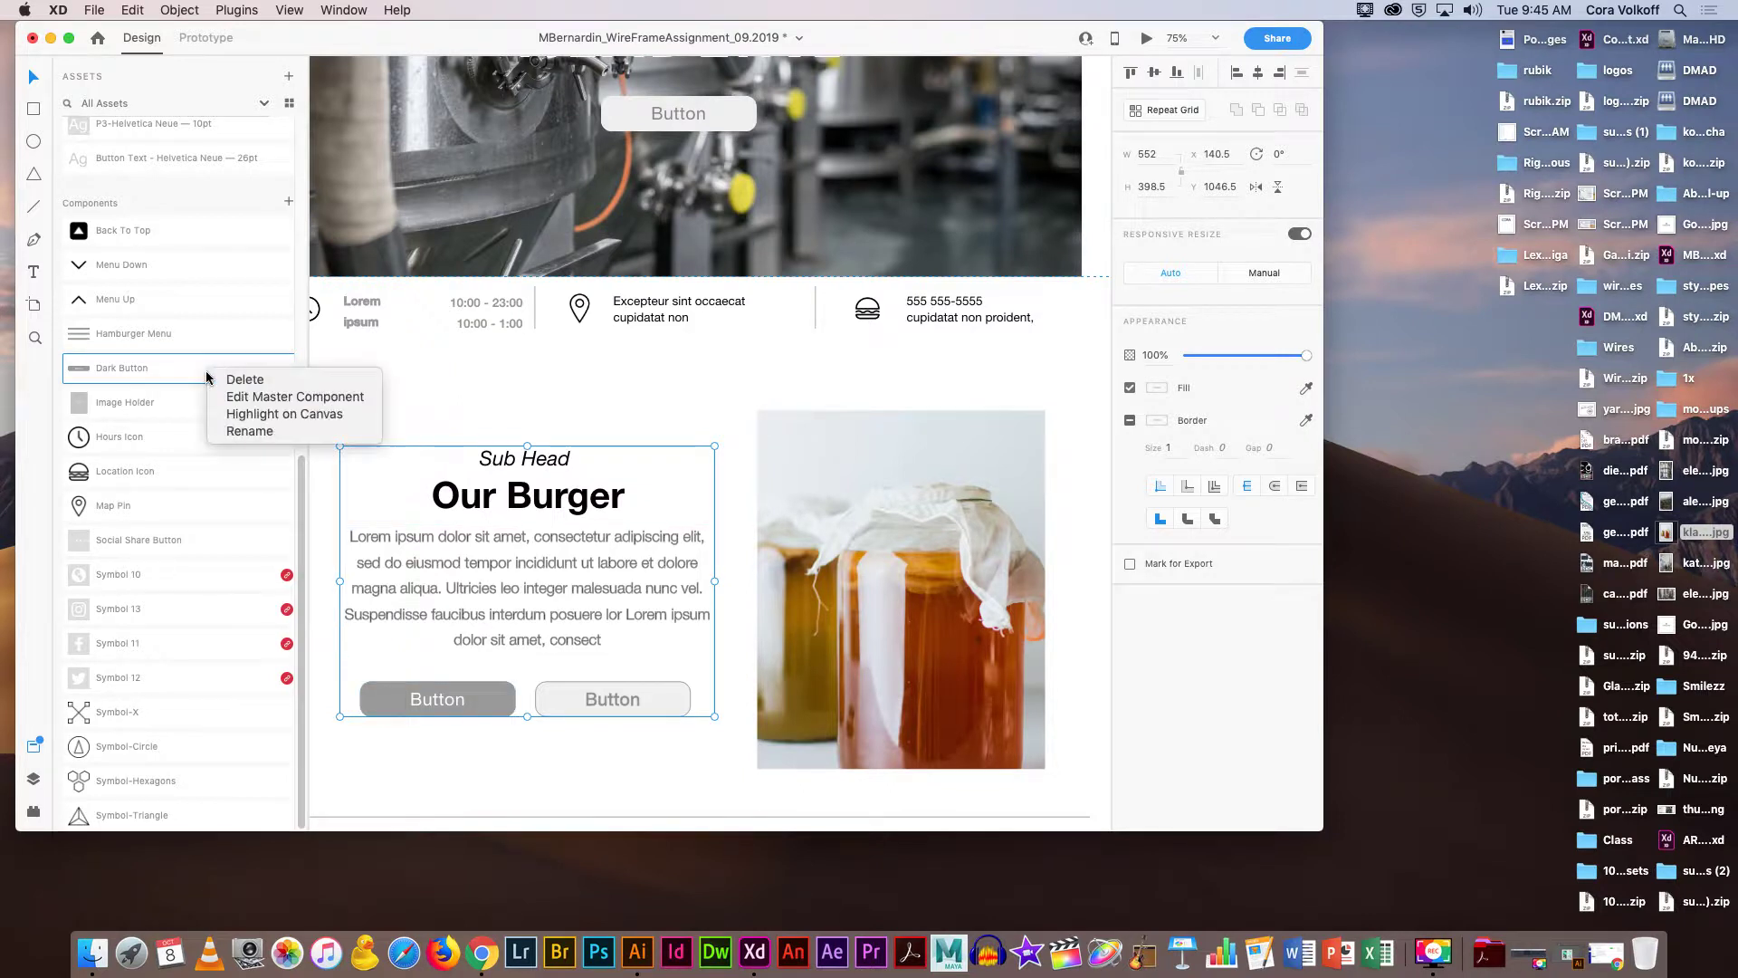
pyautogui.click(228, 398)
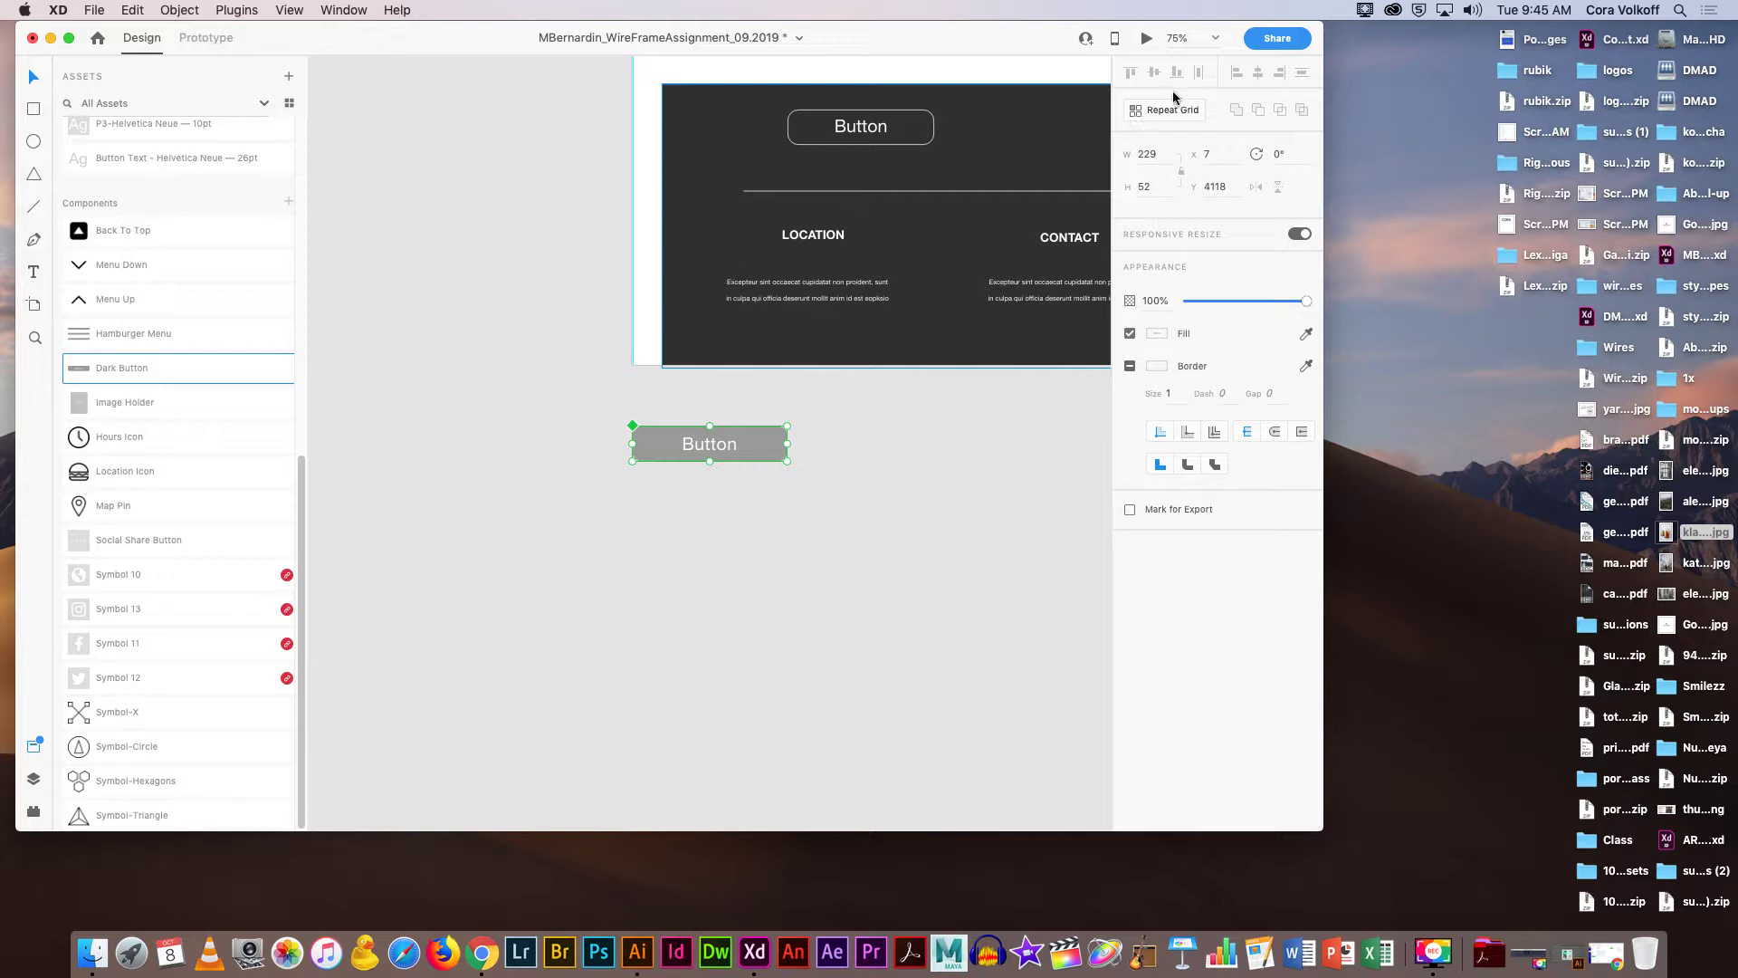
# Try switching off the Dark Button master's fill and giving it the colour #5C1212.
pyautogui.click(1130, 334)
pyautogui.click(1150, 333)
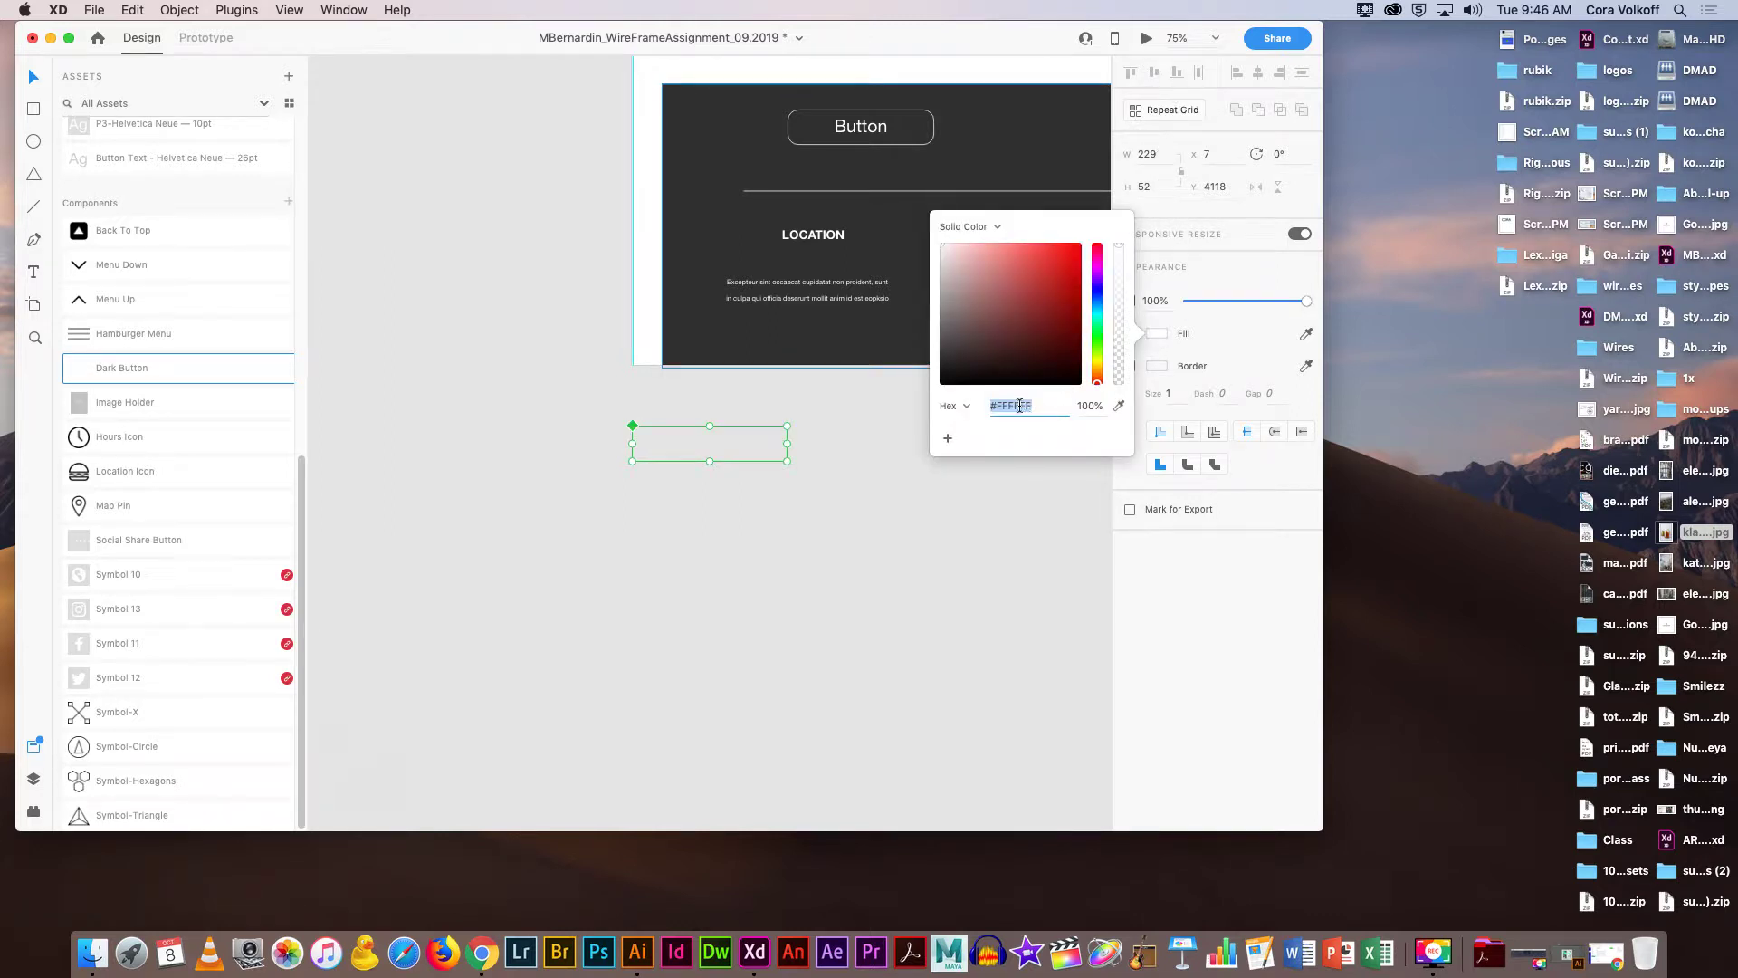
pyautogui.write('5C1212')
pyautogui.press('Return')
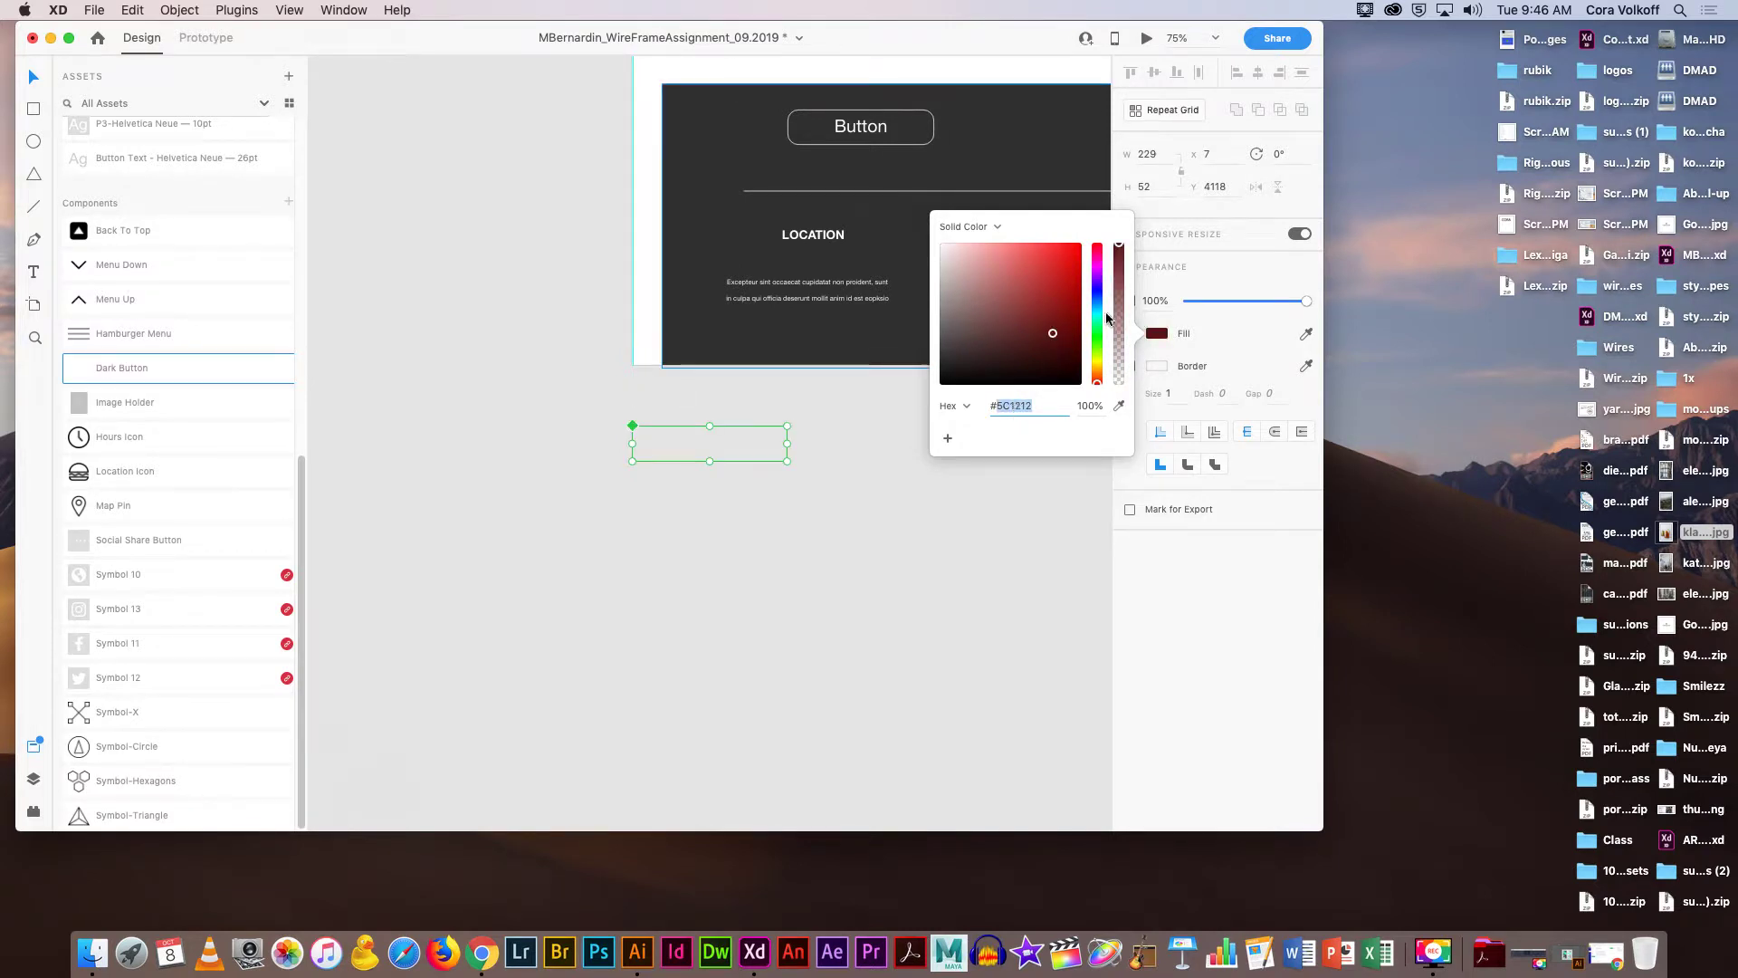
pyautogui.click(1119, 249)
pyautogui.click(1213, 264)
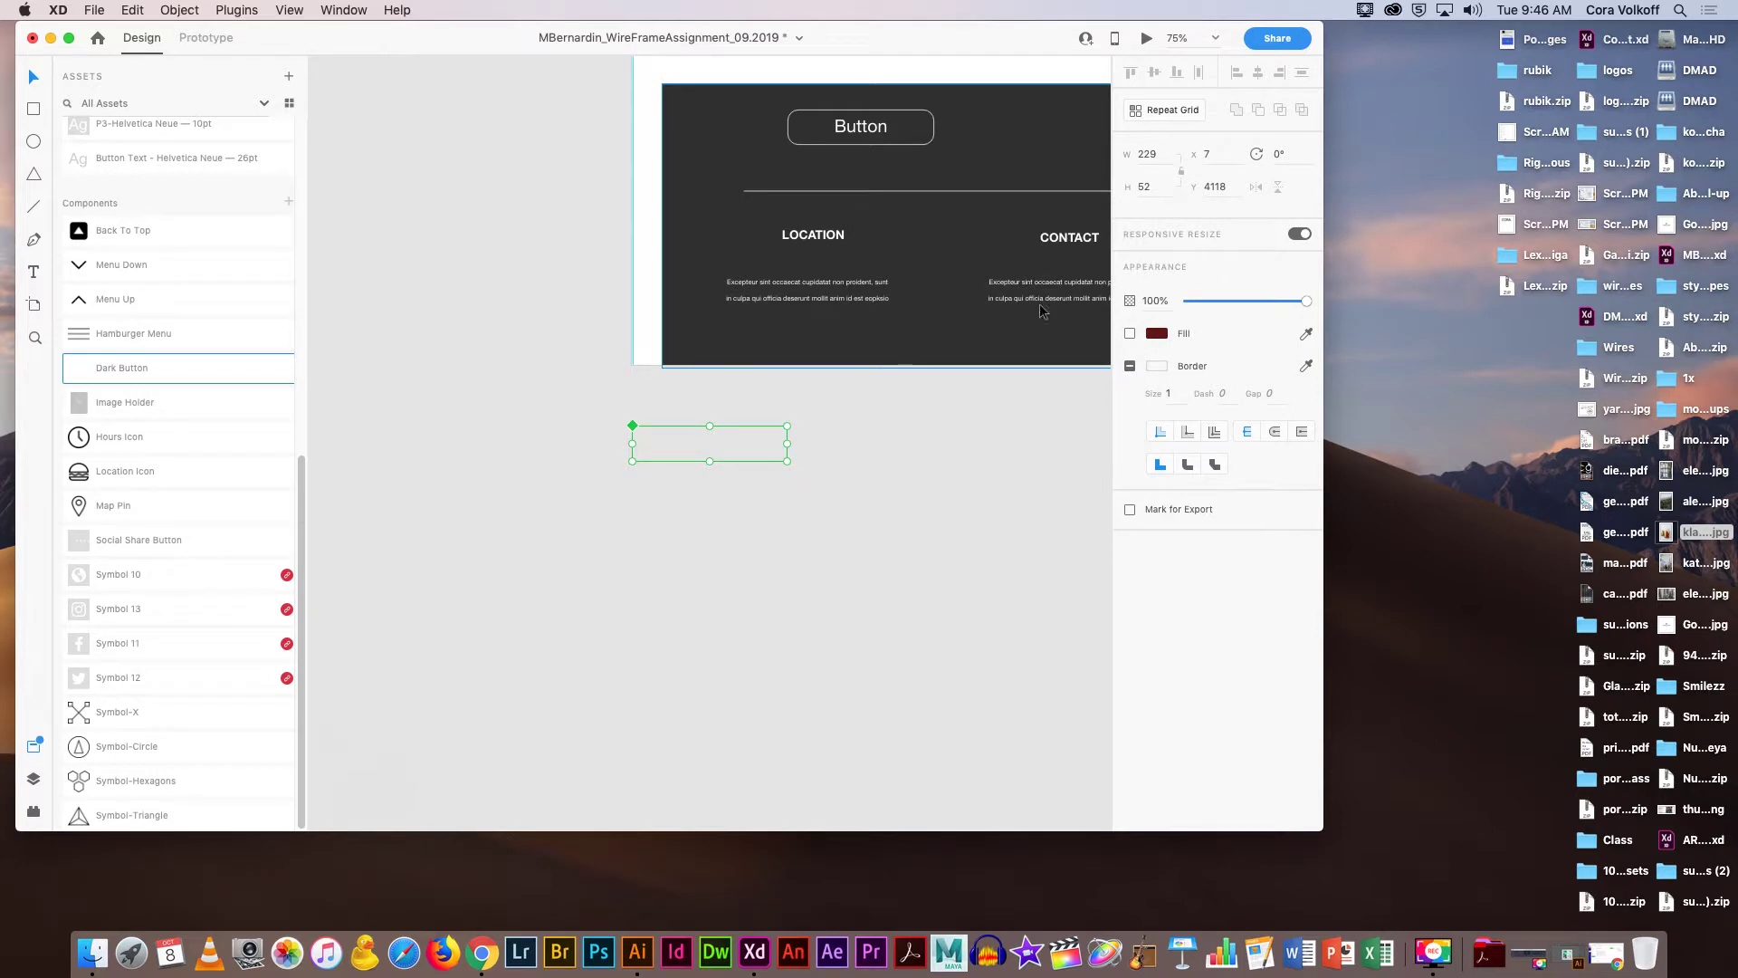
# Try to edit the label text inside the Dark Button master.
pyautogui.doubleClick(709, 445)
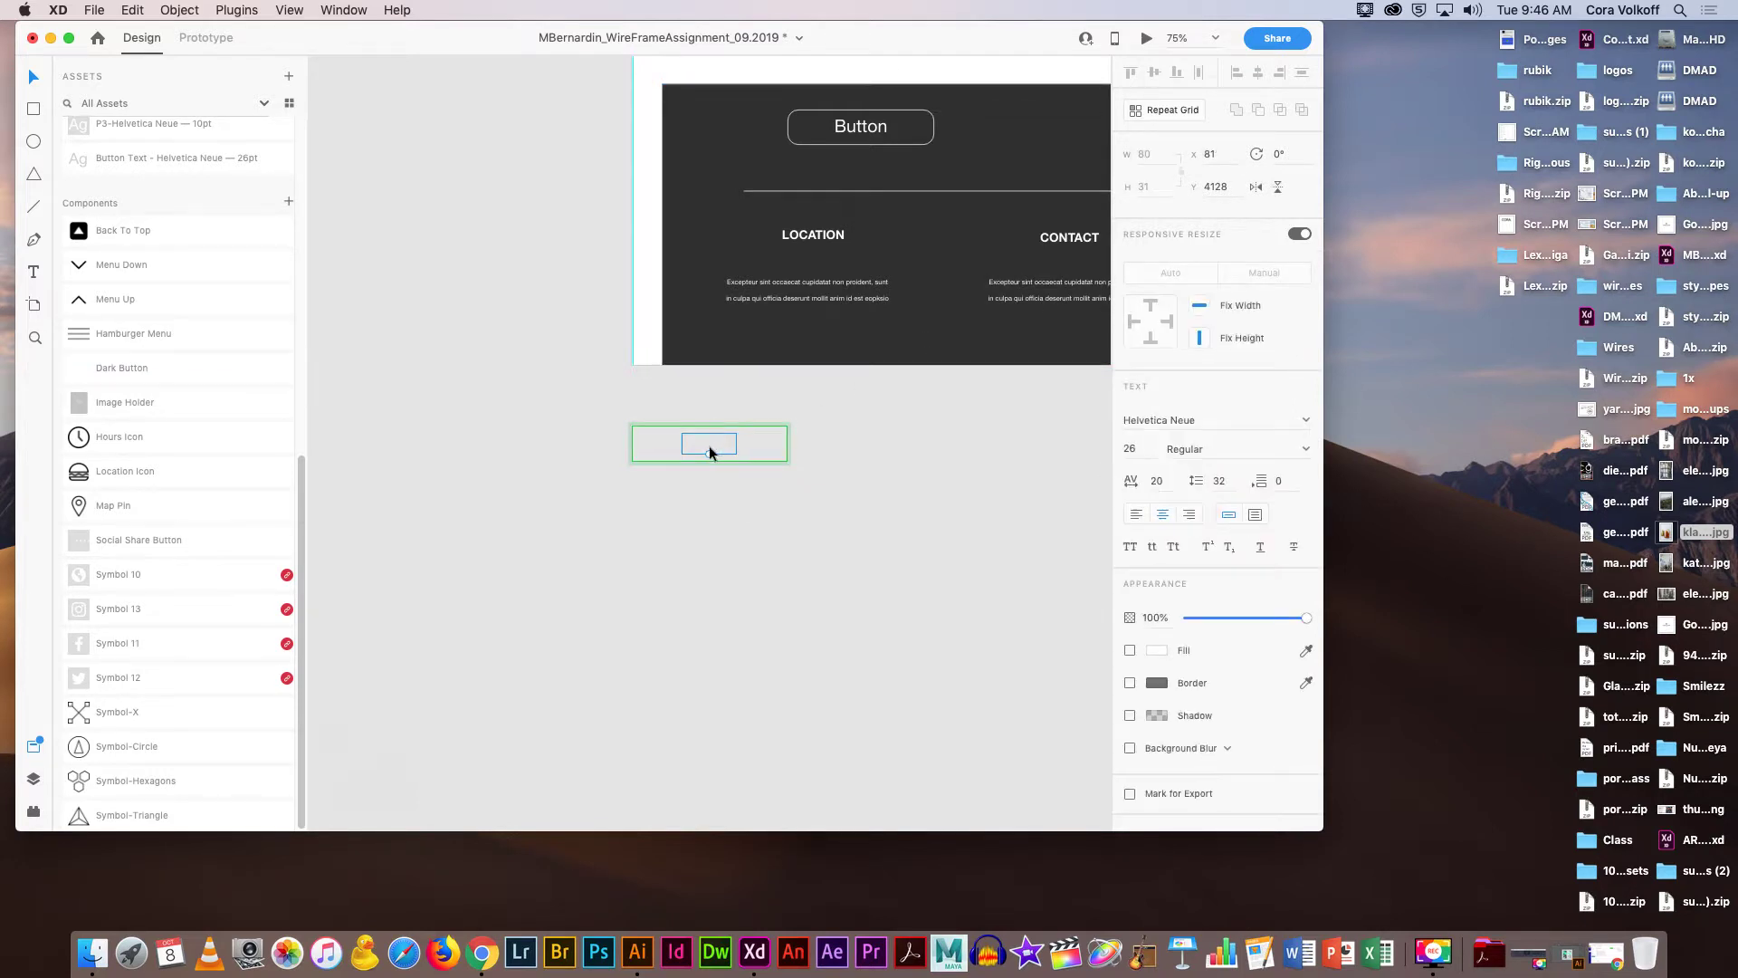
pyautogui.doubleClick(708, 446)
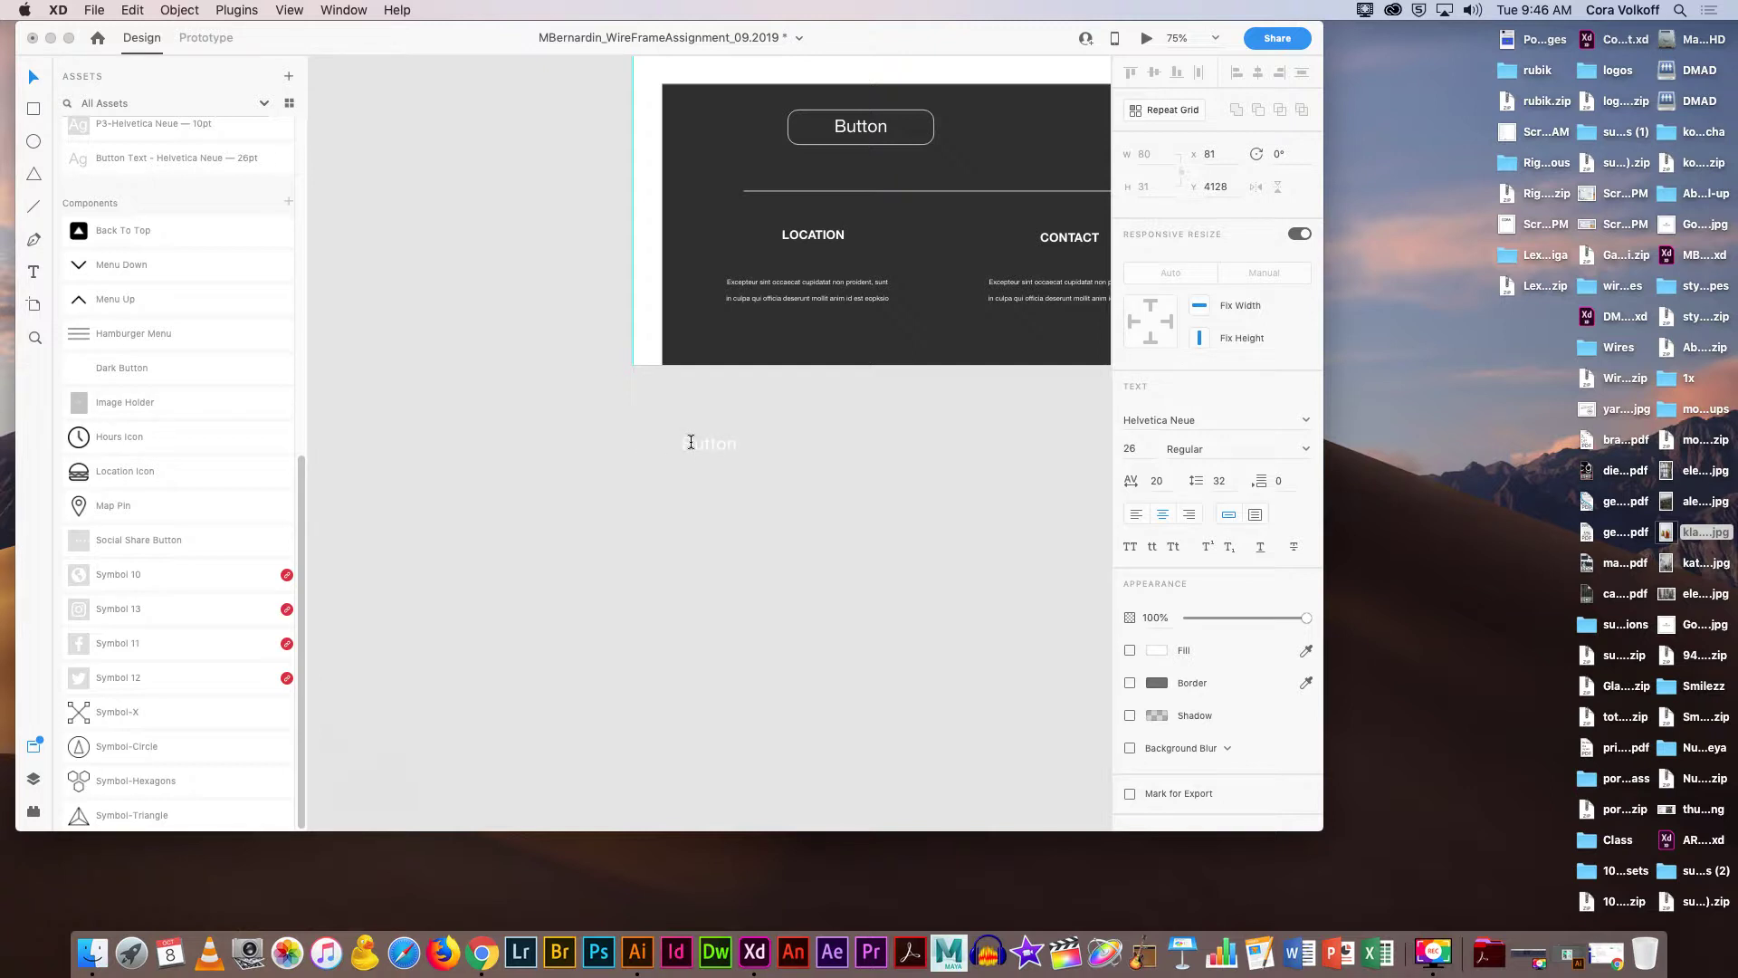
pyautogui.click(252, 376)
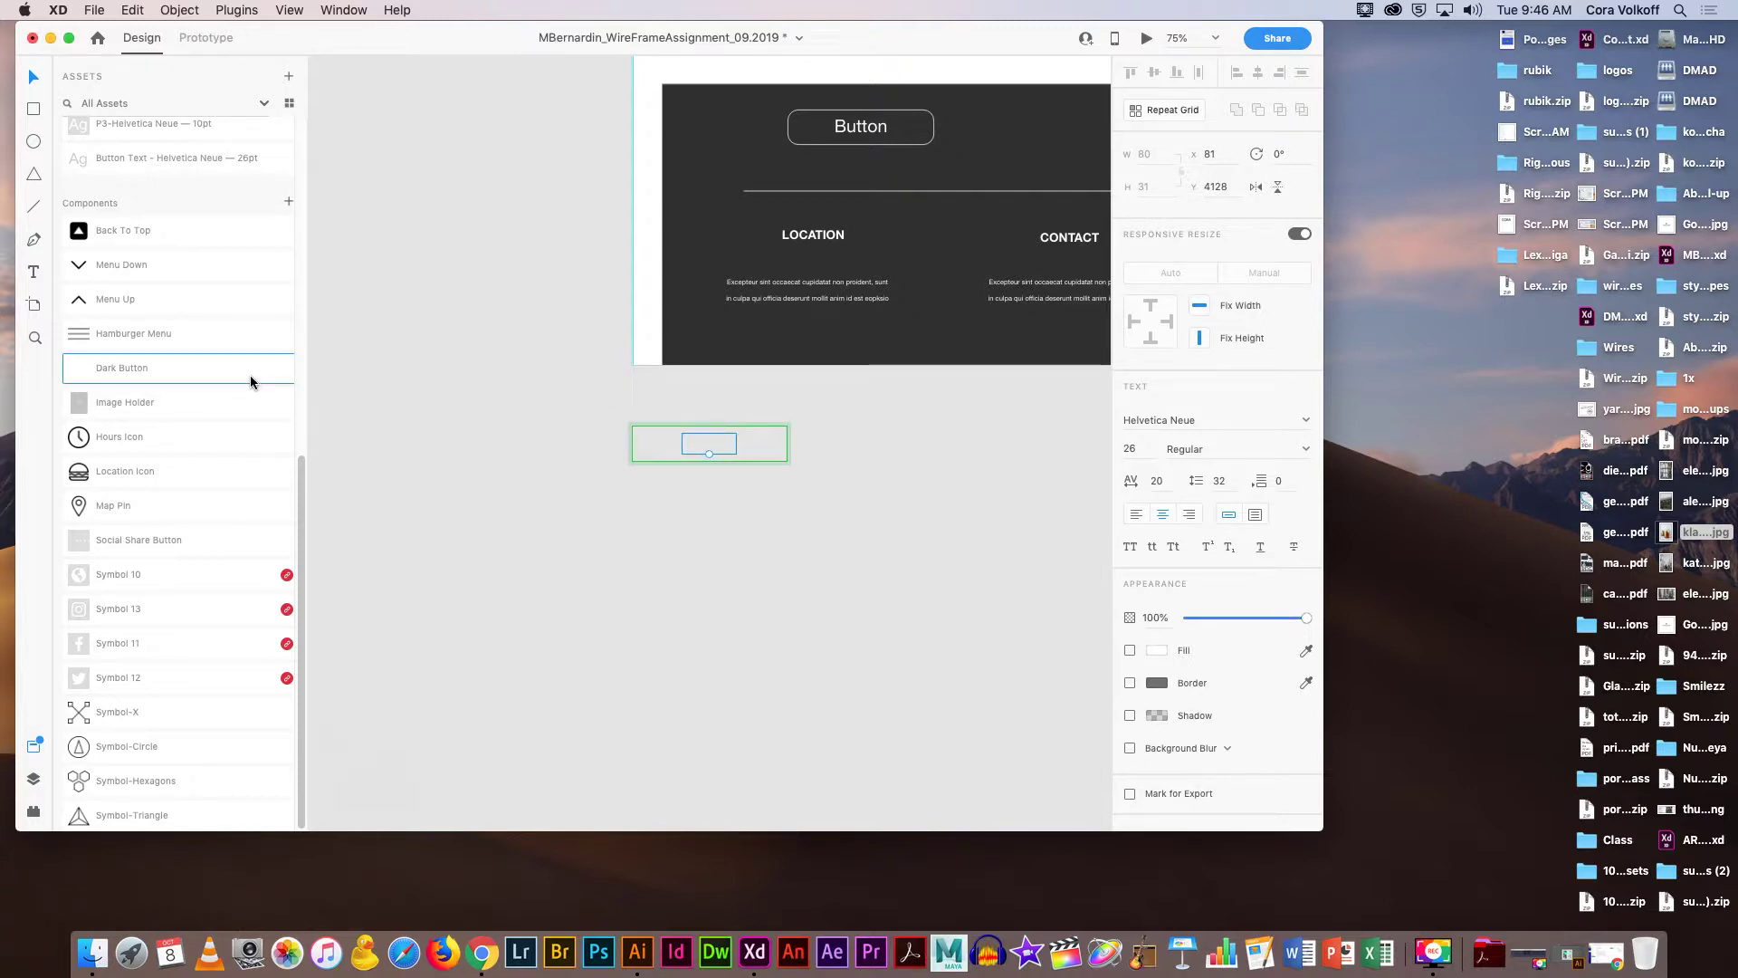
pyautogui.rightClick(252, 377)
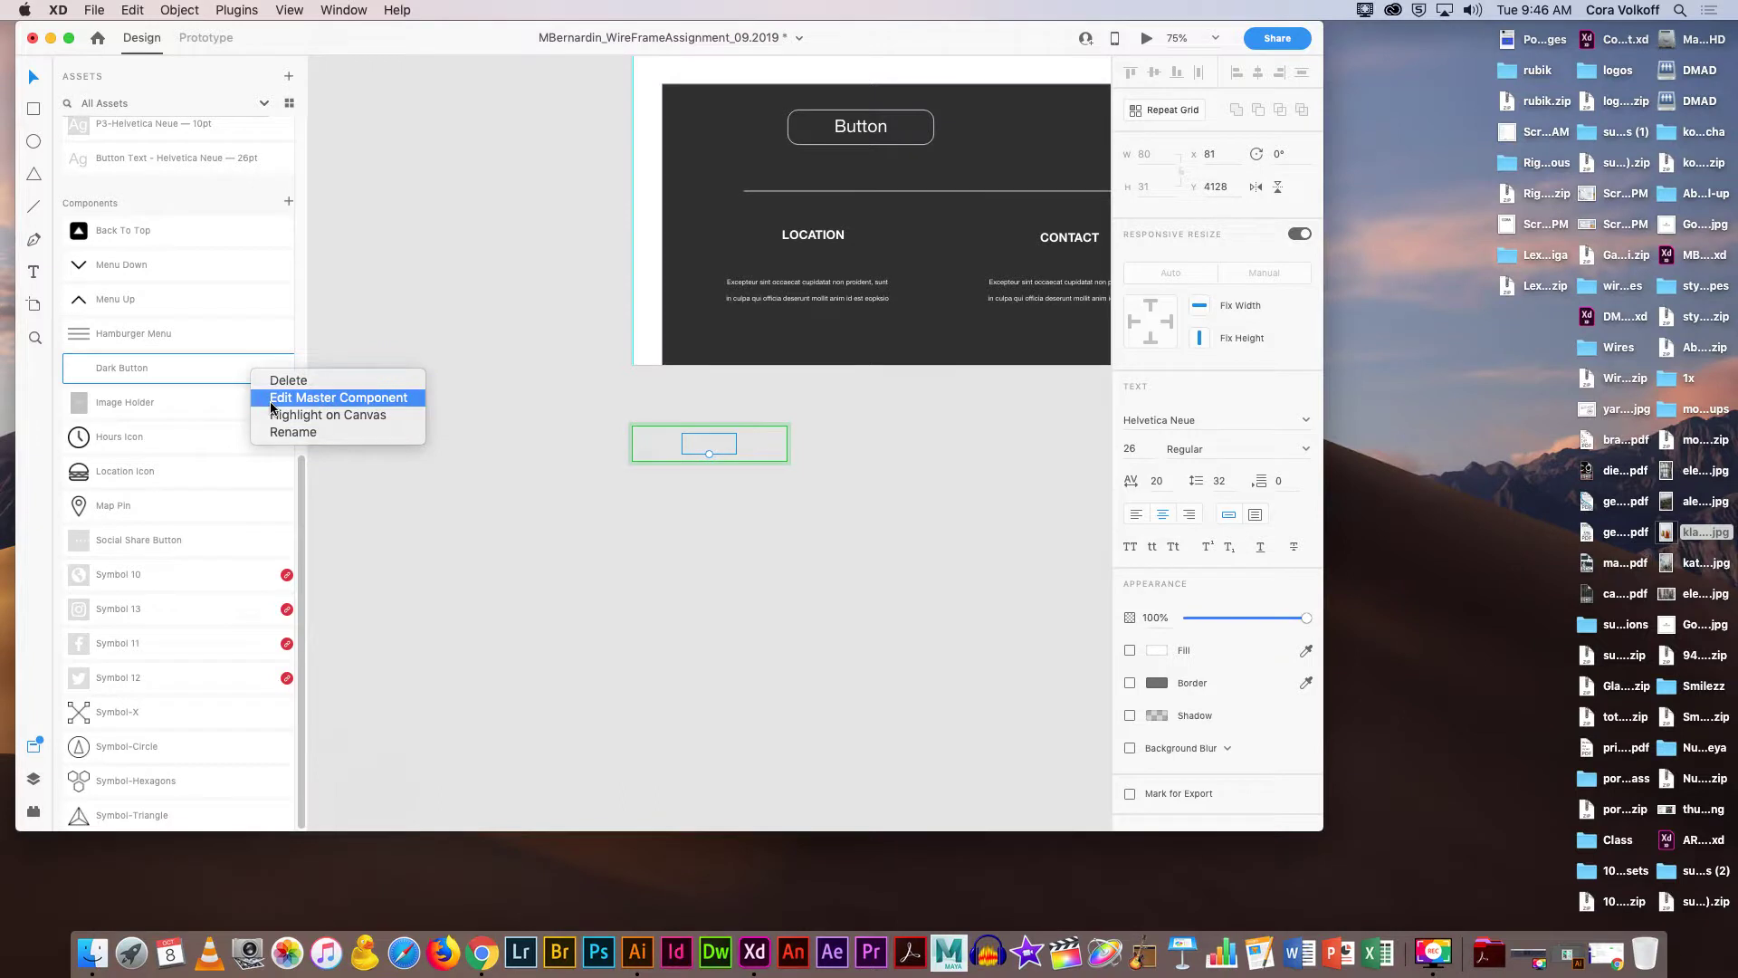
pyautogui.click(595, 437)
pyautogui.scroll(-3, 676, 436)
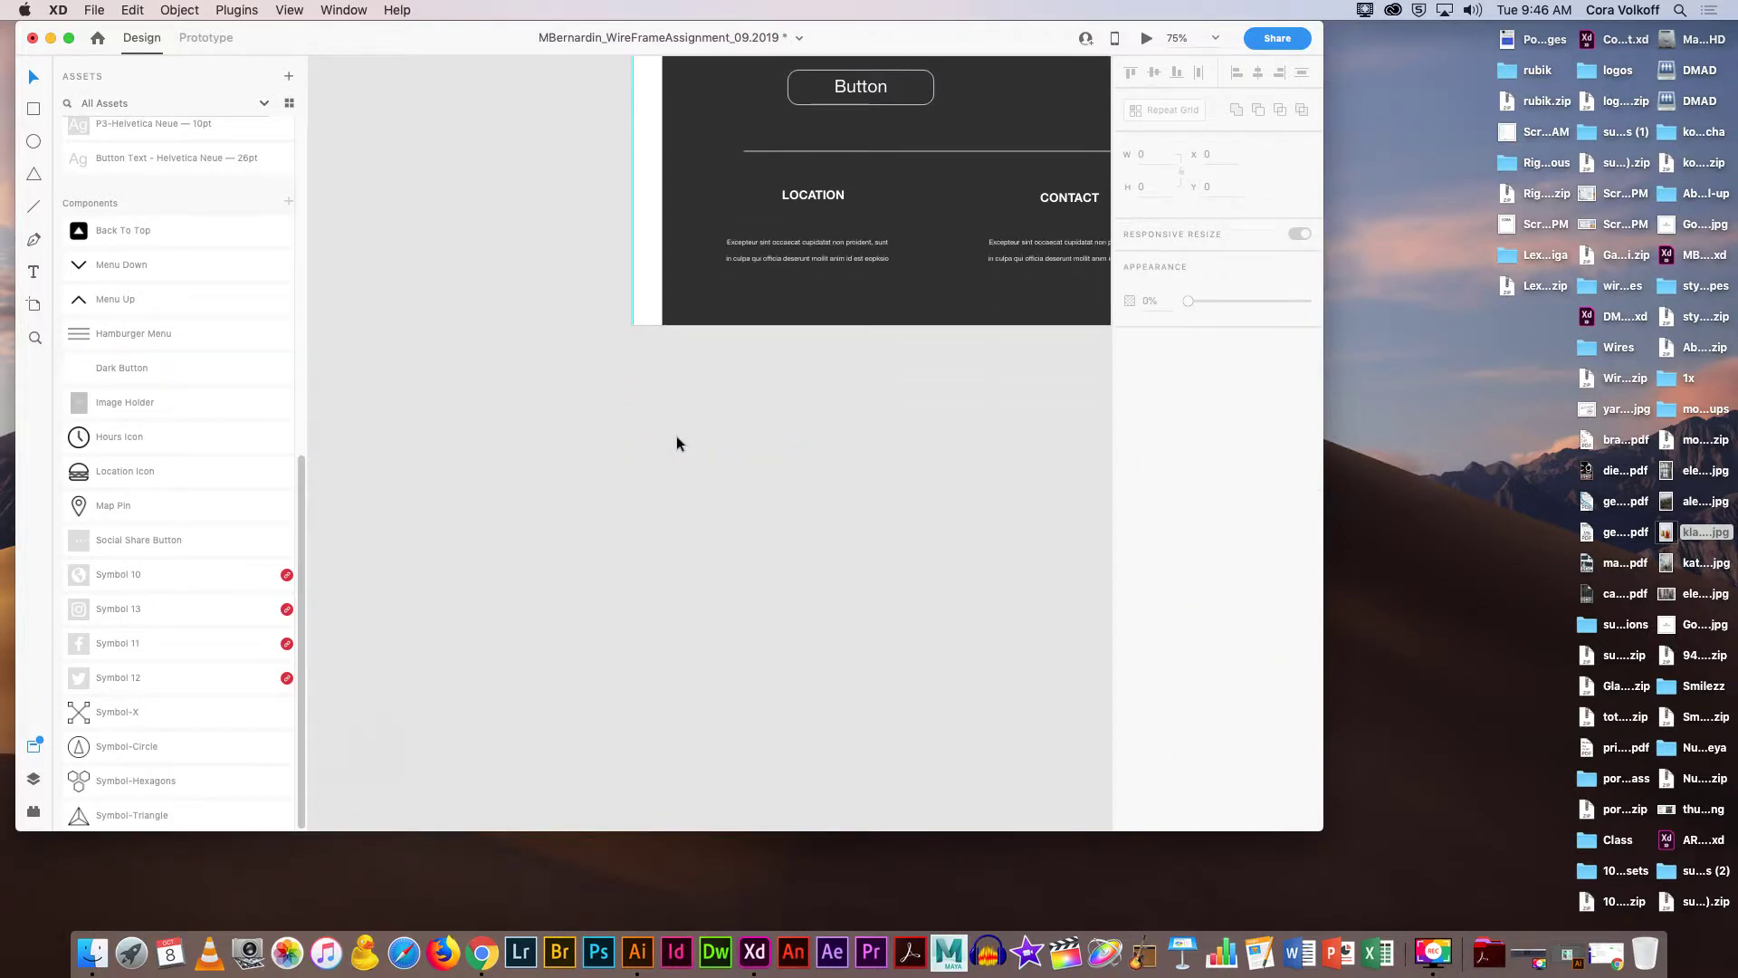
# Highlight the Dark Button component on the canvas, reopen its master and undo the last fill colour change.
pyautogui.rightClick(217, 366)
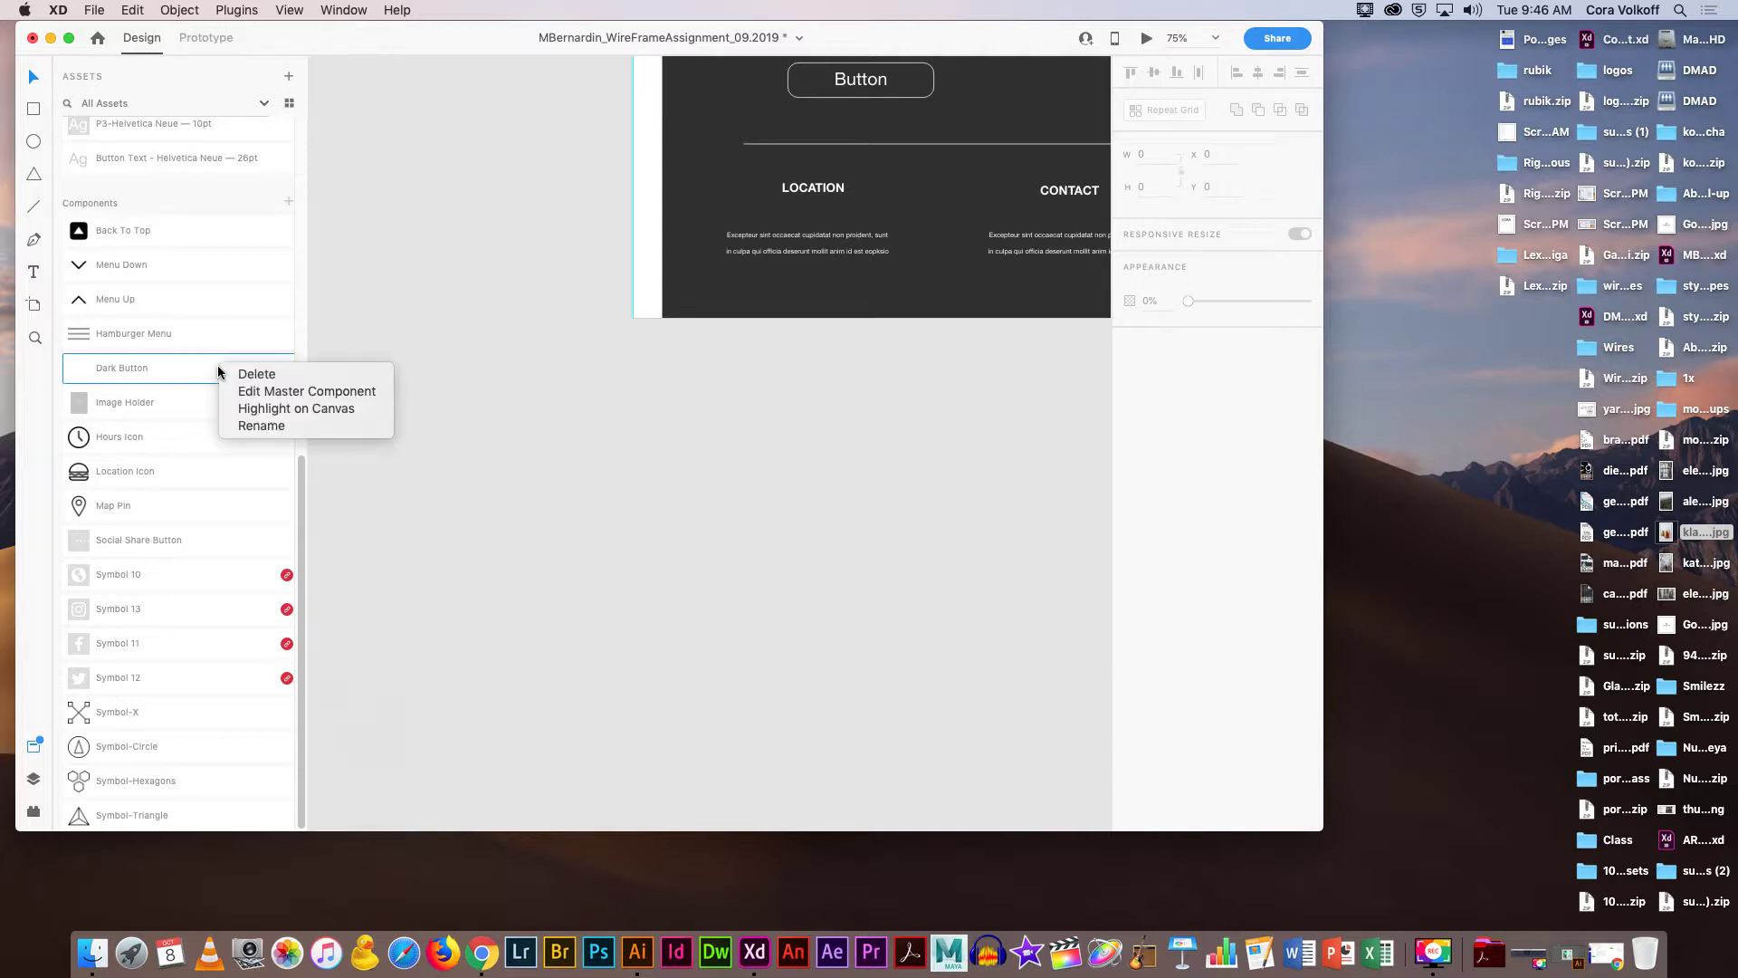
pyautogui.click(257, 409)
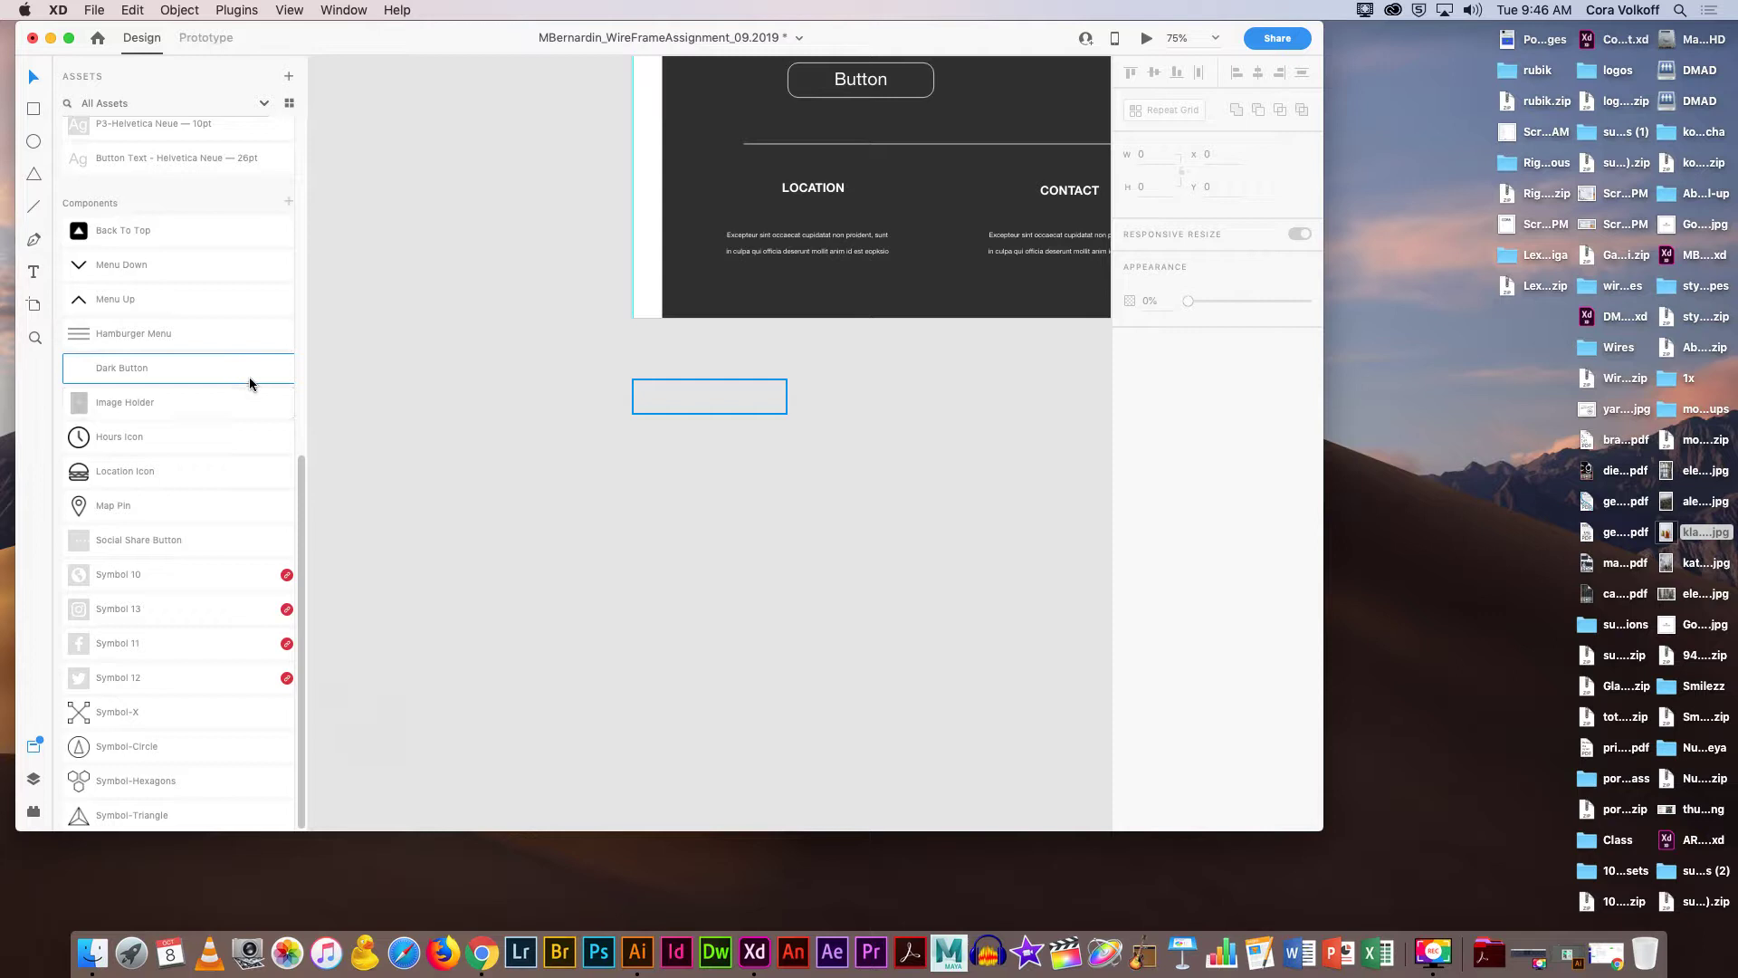
pyautogui.rightClick(251, 377)
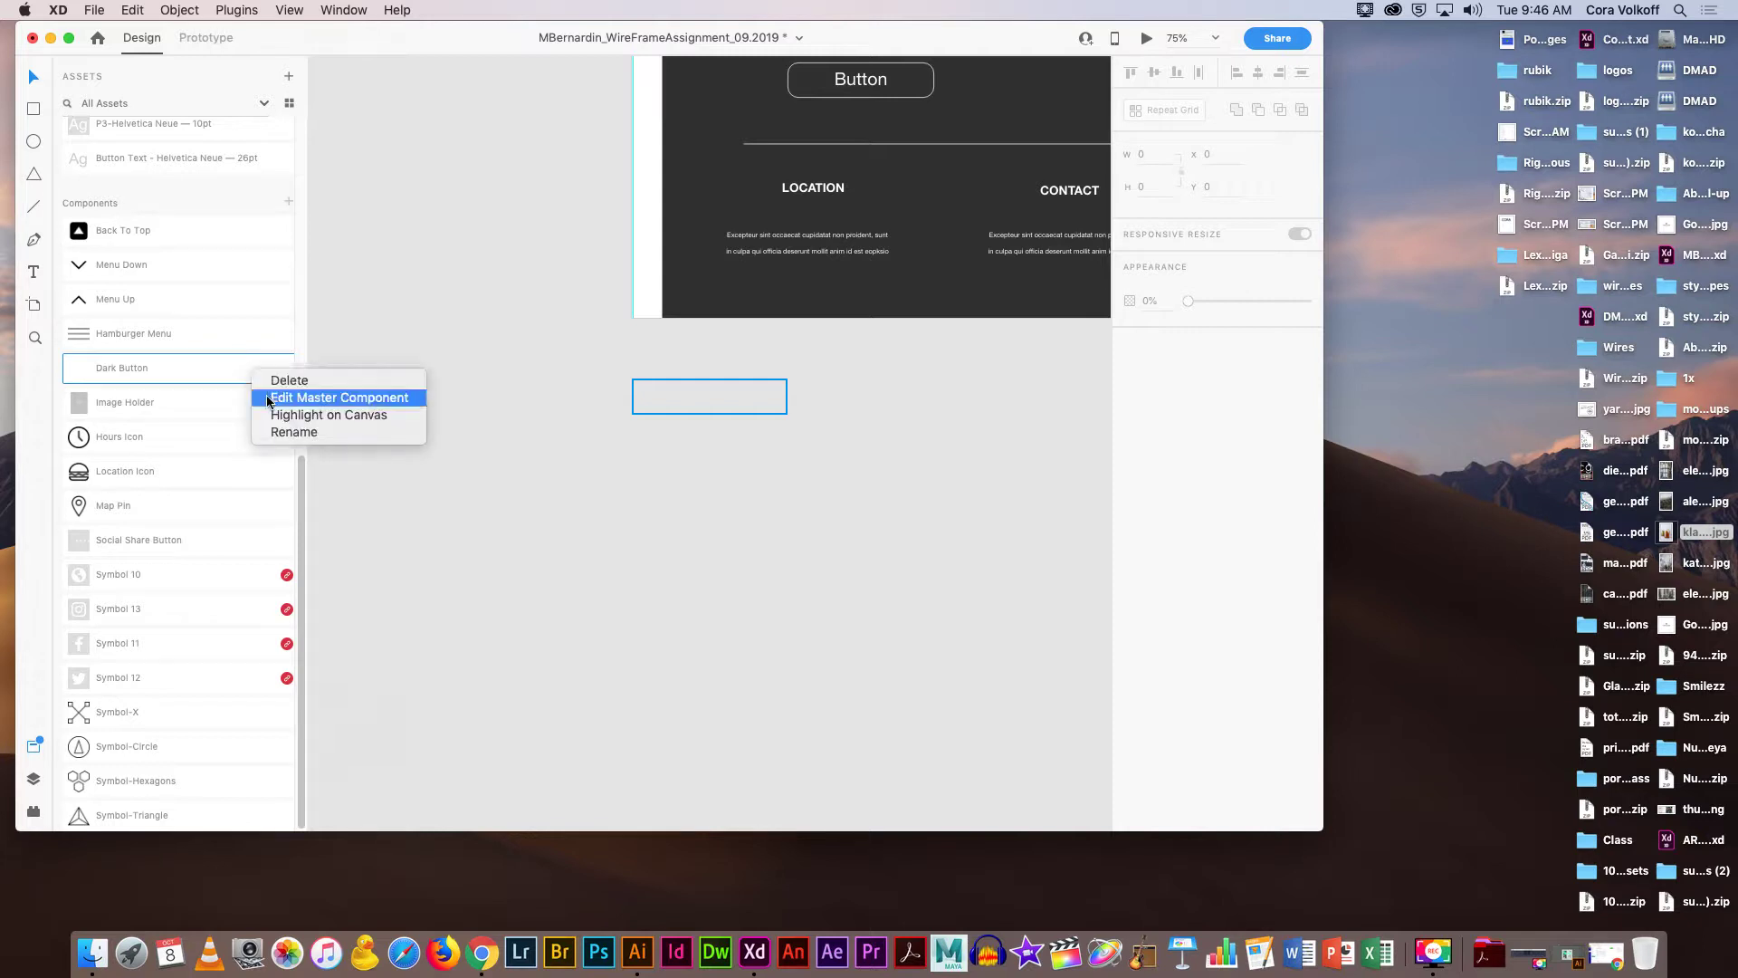
pyautogui.click(683, 399)
pyautogui.press('Delete')
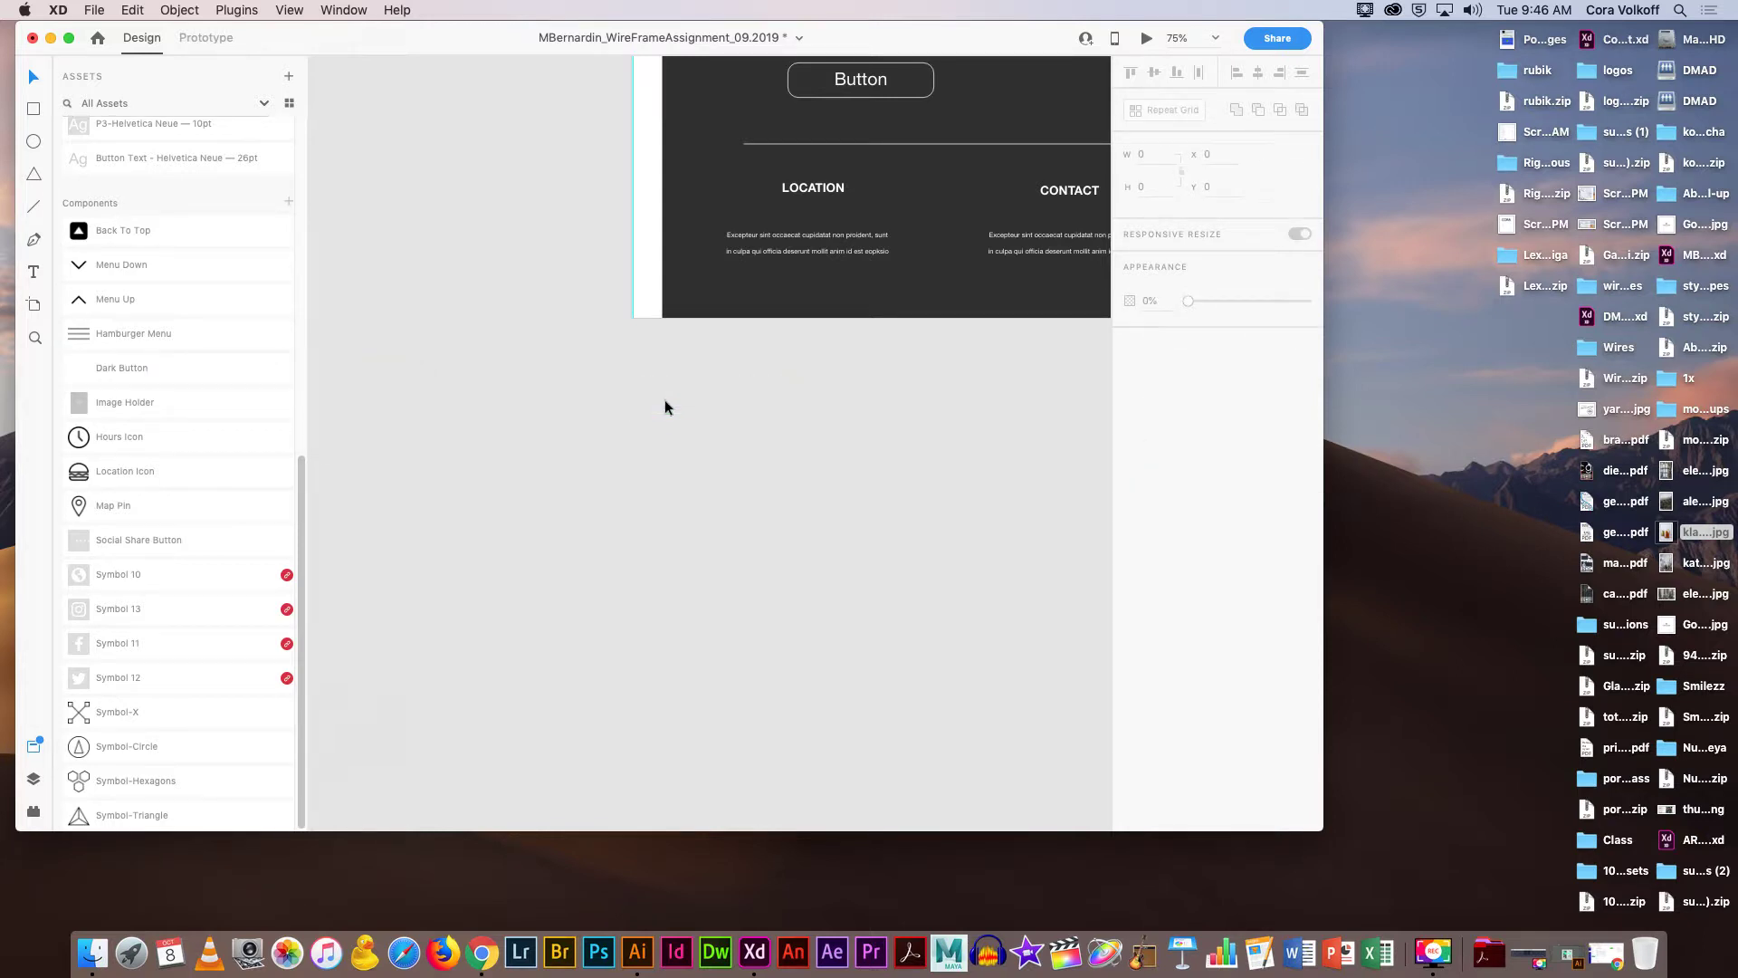
pyautogui.press('super+z')
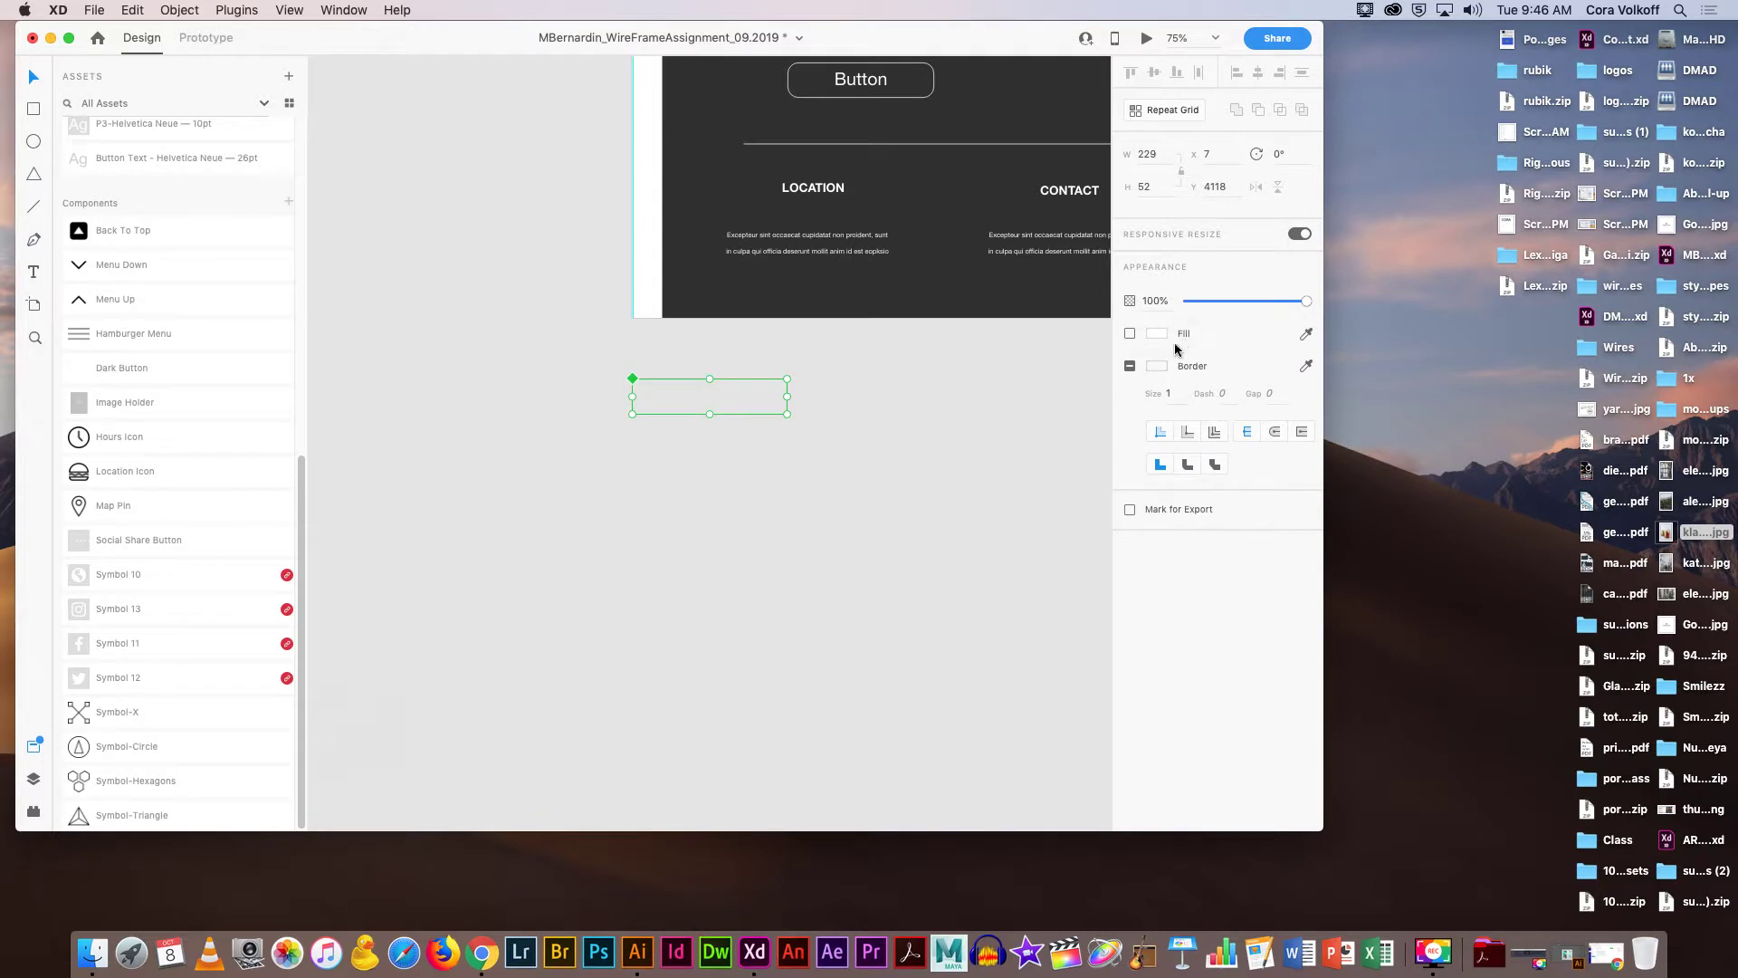
# Turn the Dark Button master's fill back on and set it to red #B91E1E.
pyautogui.click(1129, 334)
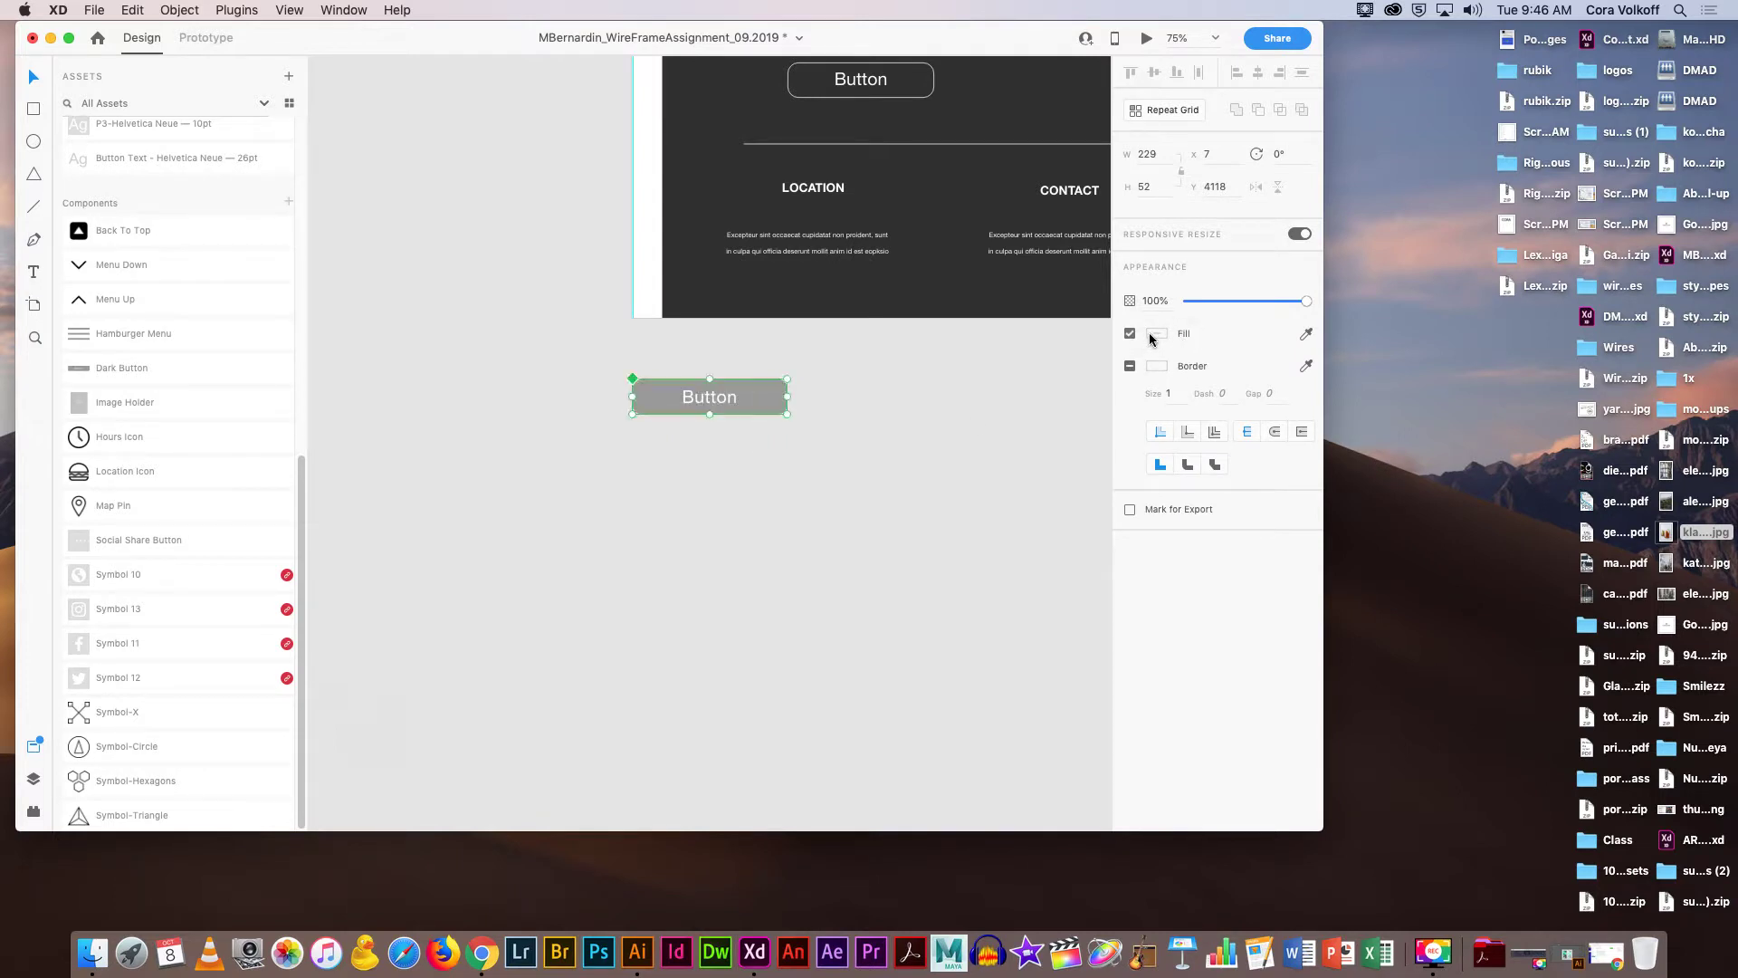
pyautogui.click(1155, 334)
pyautogui.click(1059, 284)
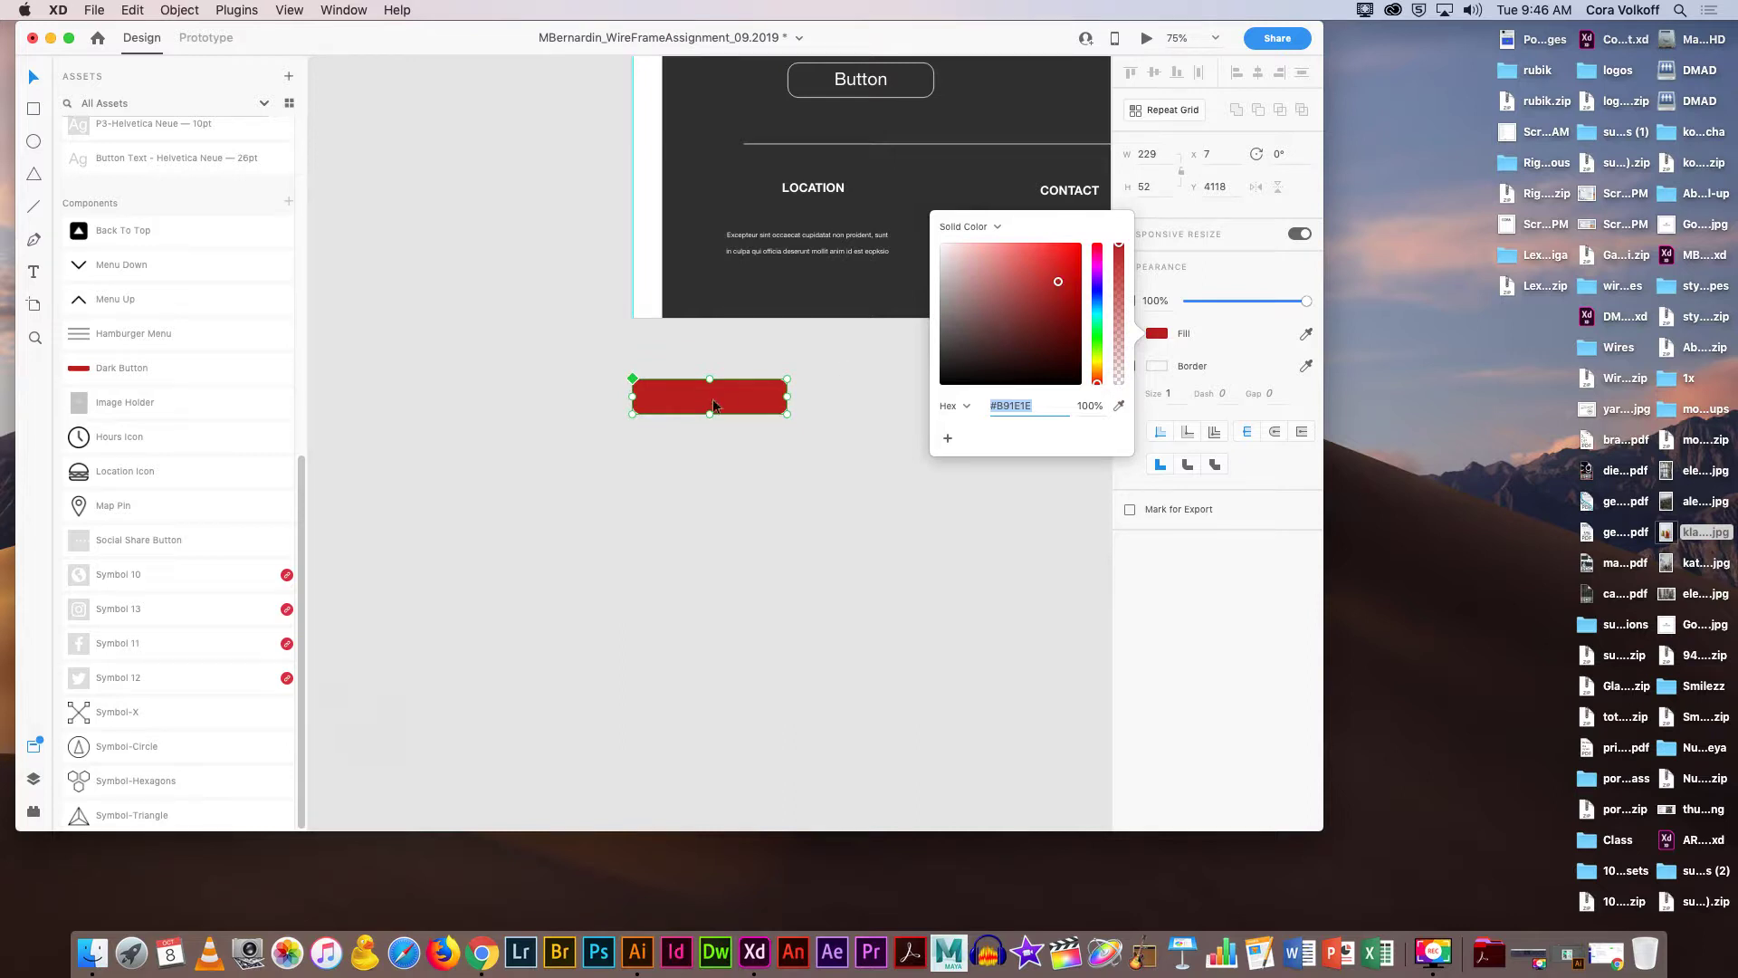
pyautogui.click(786, 390)
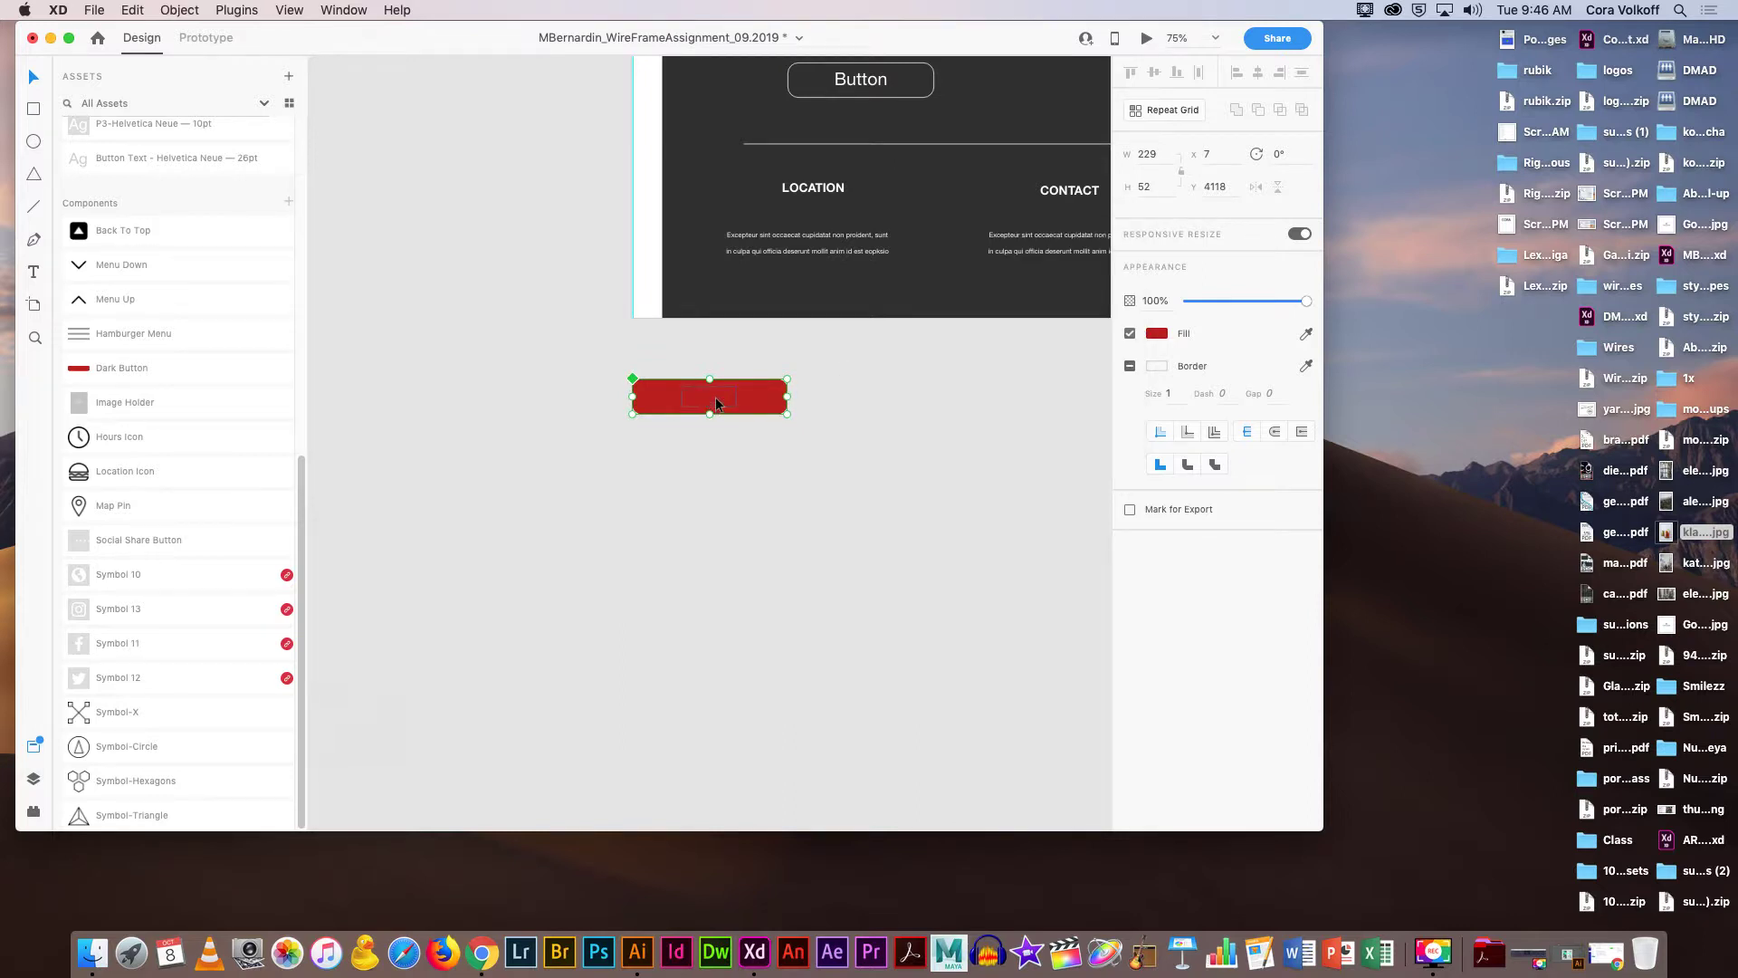
# Set the fill of the label text inside the Dark Button master to white.
pyautogui.doubleClick(715, 406)
pyautogui.doubleClick(715, 398)
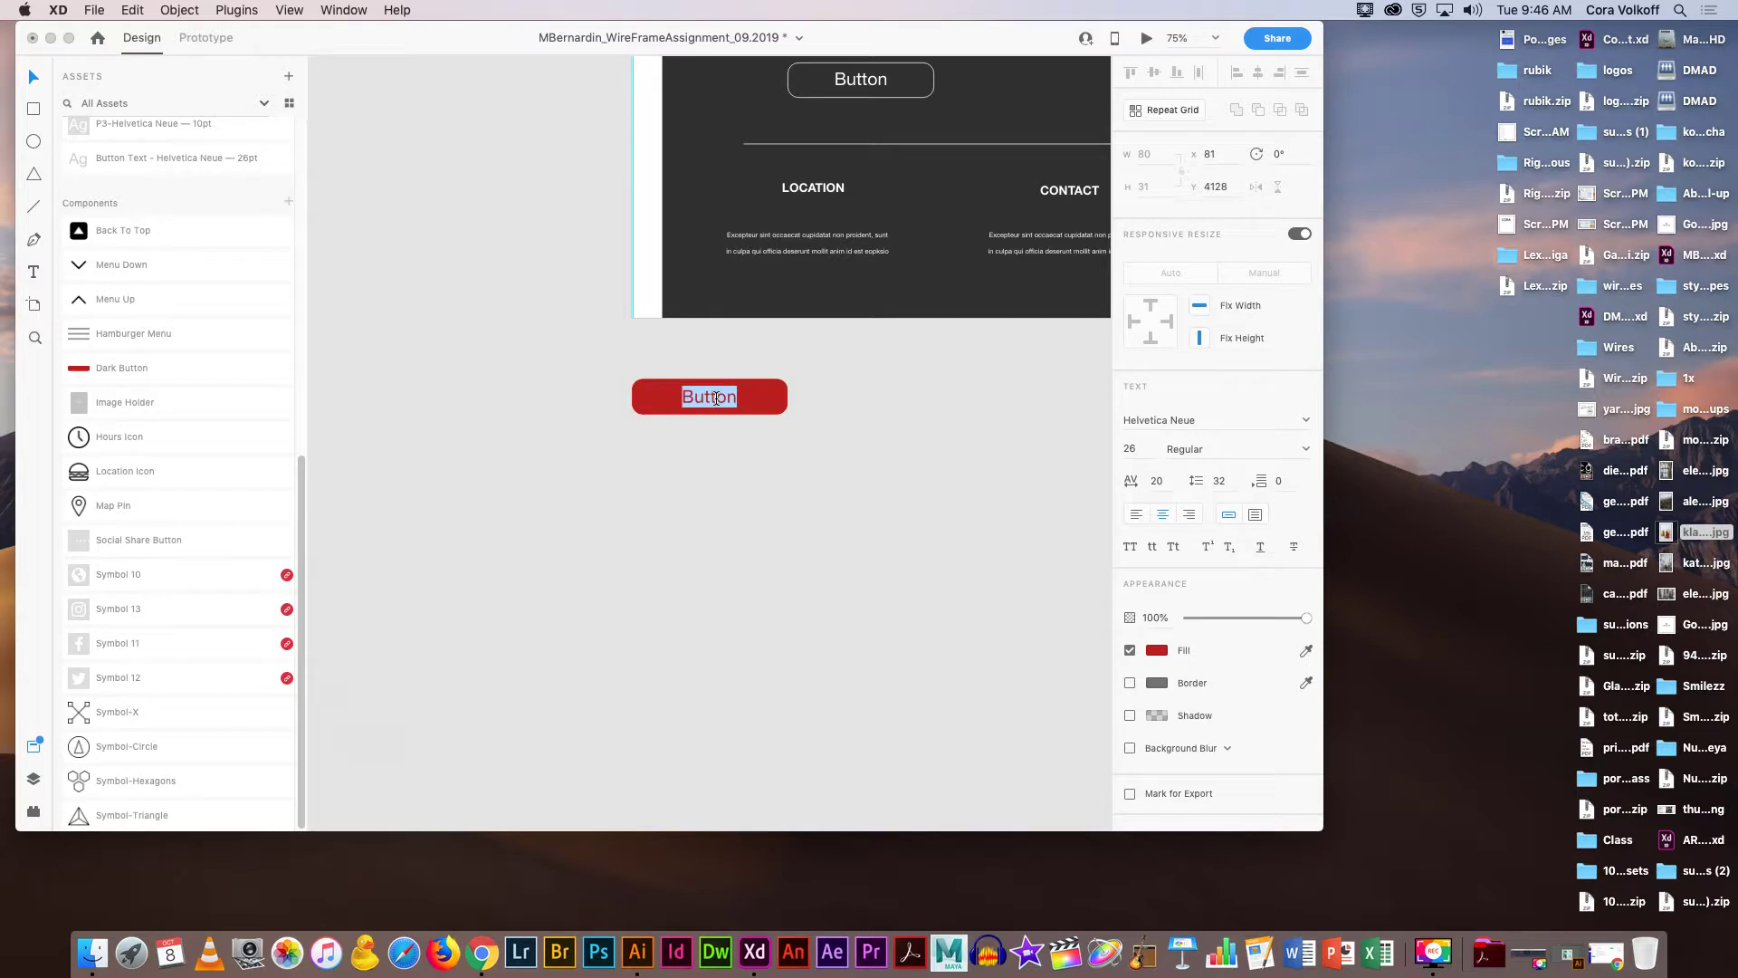
pyautogui.click(1157, 651)
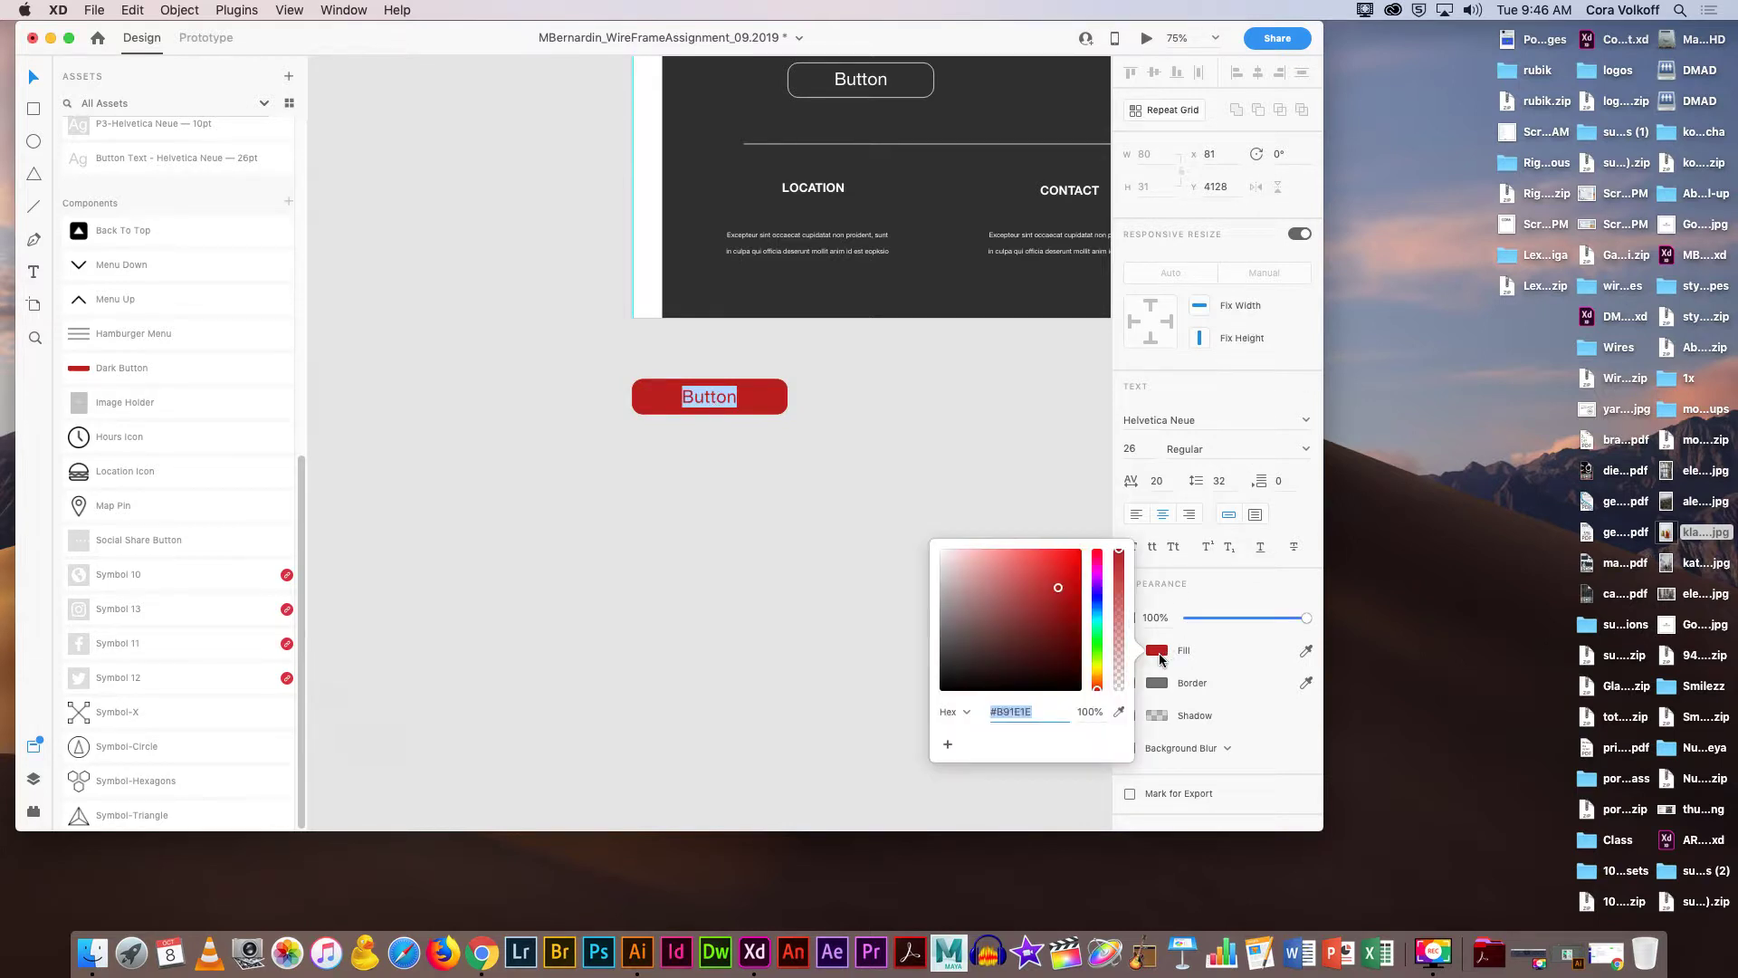
pyautogui.click(942, 556)
pyautogui.click(954, 465)
pyautogui.press('Escape')
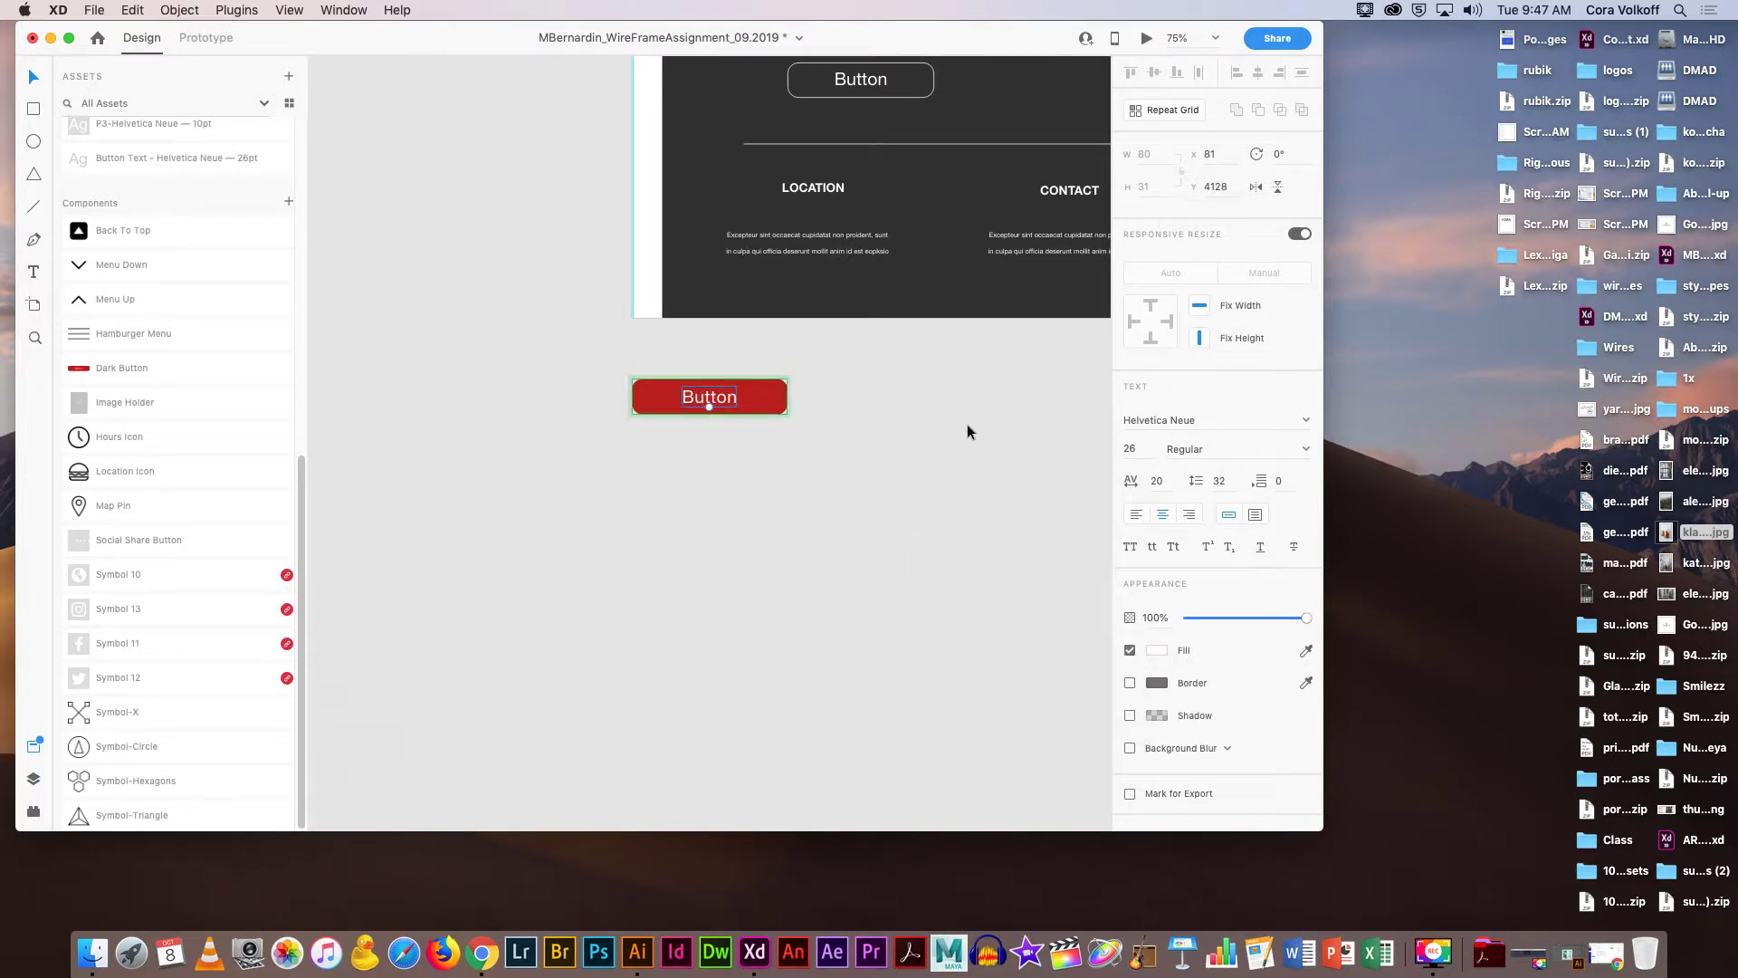
# Examine the home page and the full set of artboards for the recoloured Dark Button instances.
pyautogui.scroll(4, 966, 424)
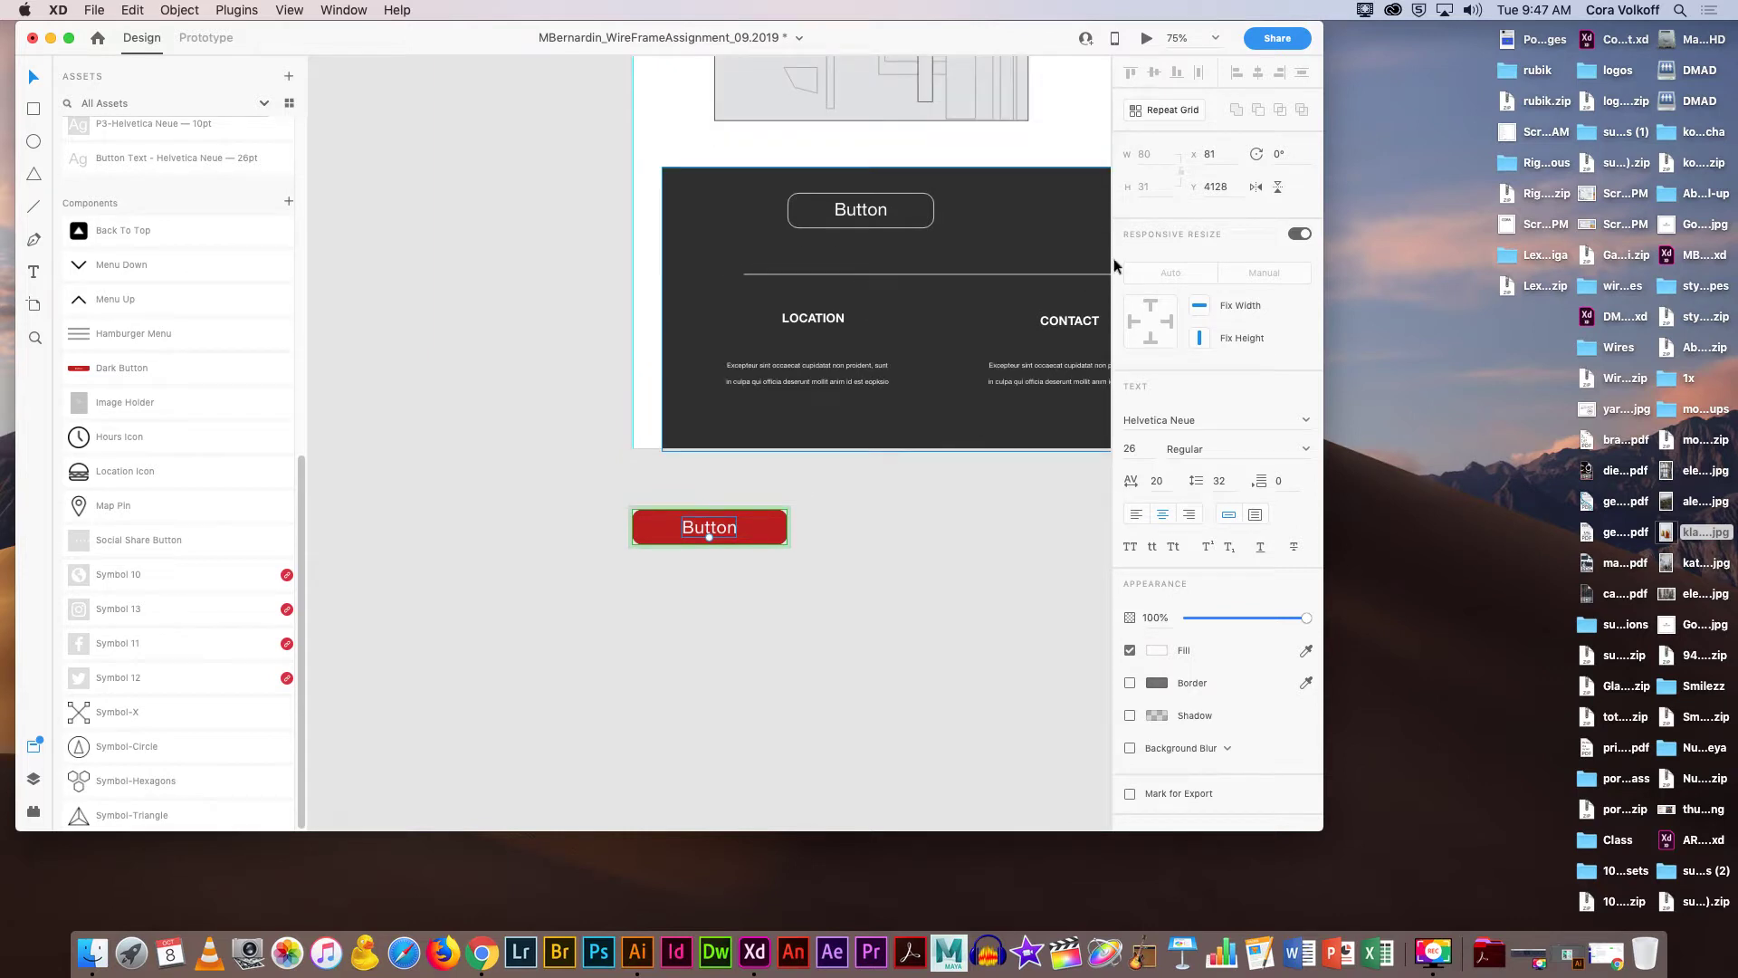
pyautogui.scroll(10, 497, 452)
pyautogui.scroll(2, 497, 453)
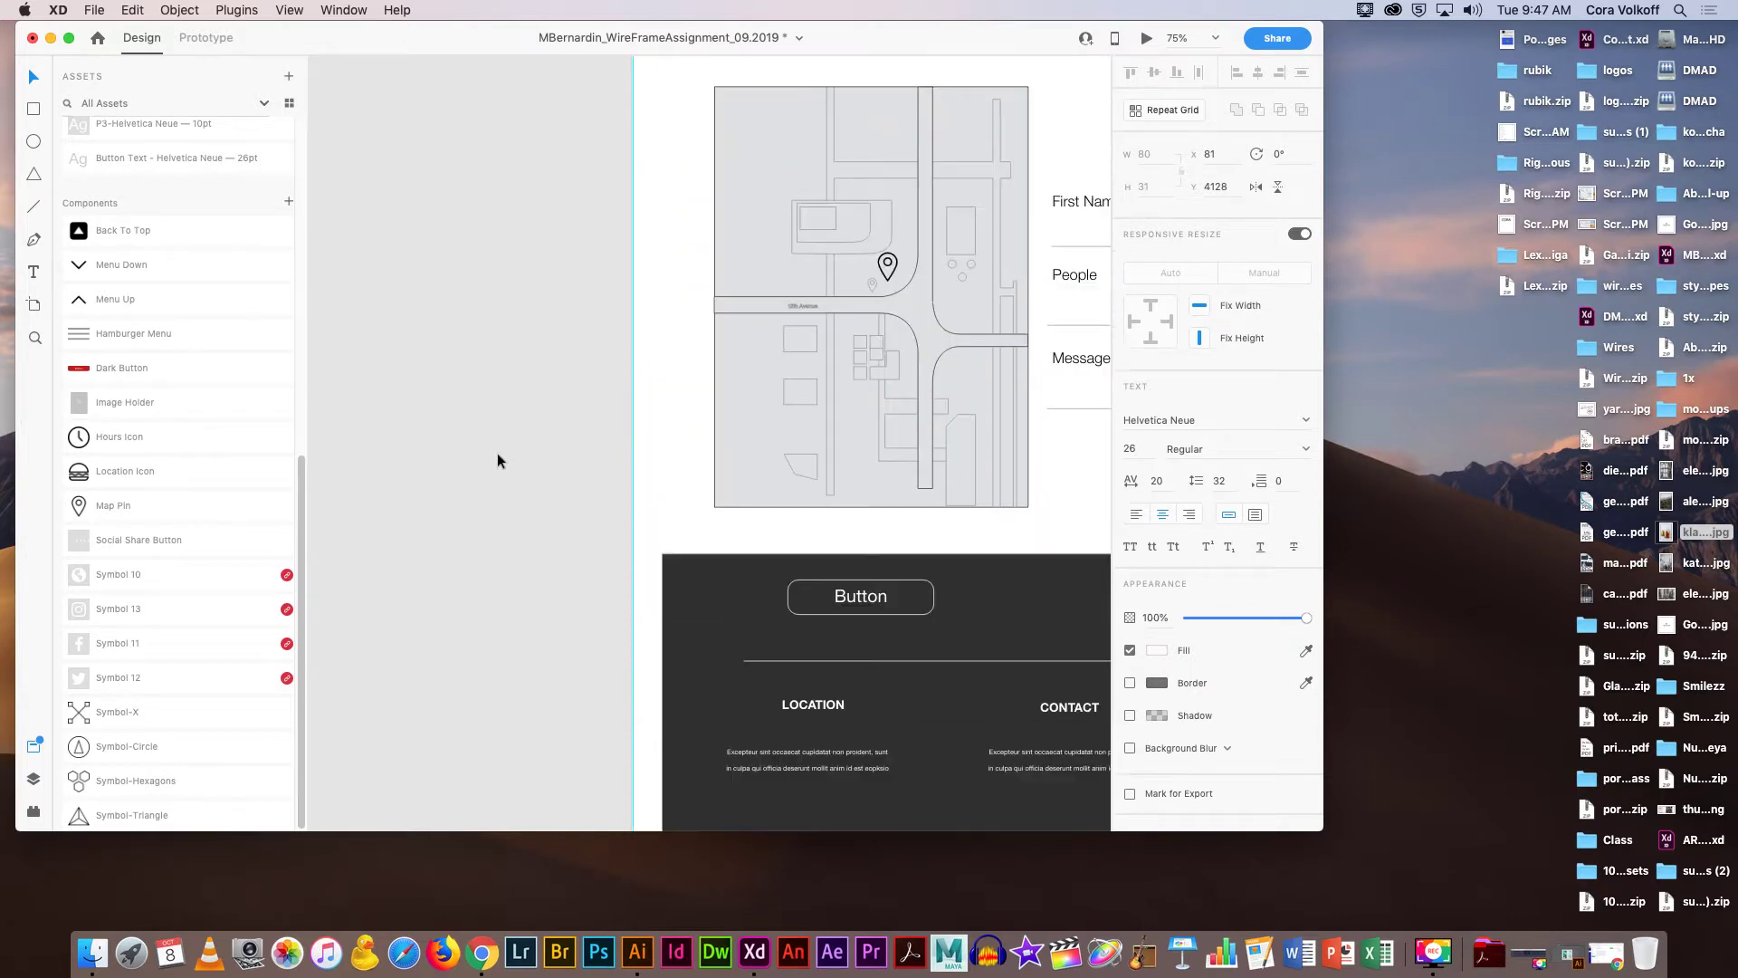
pyautogui.press('super+minus')
pyautogui.press('super+minus')
pyautogui.press('super+minus')
pyautogui.press('super+minus')
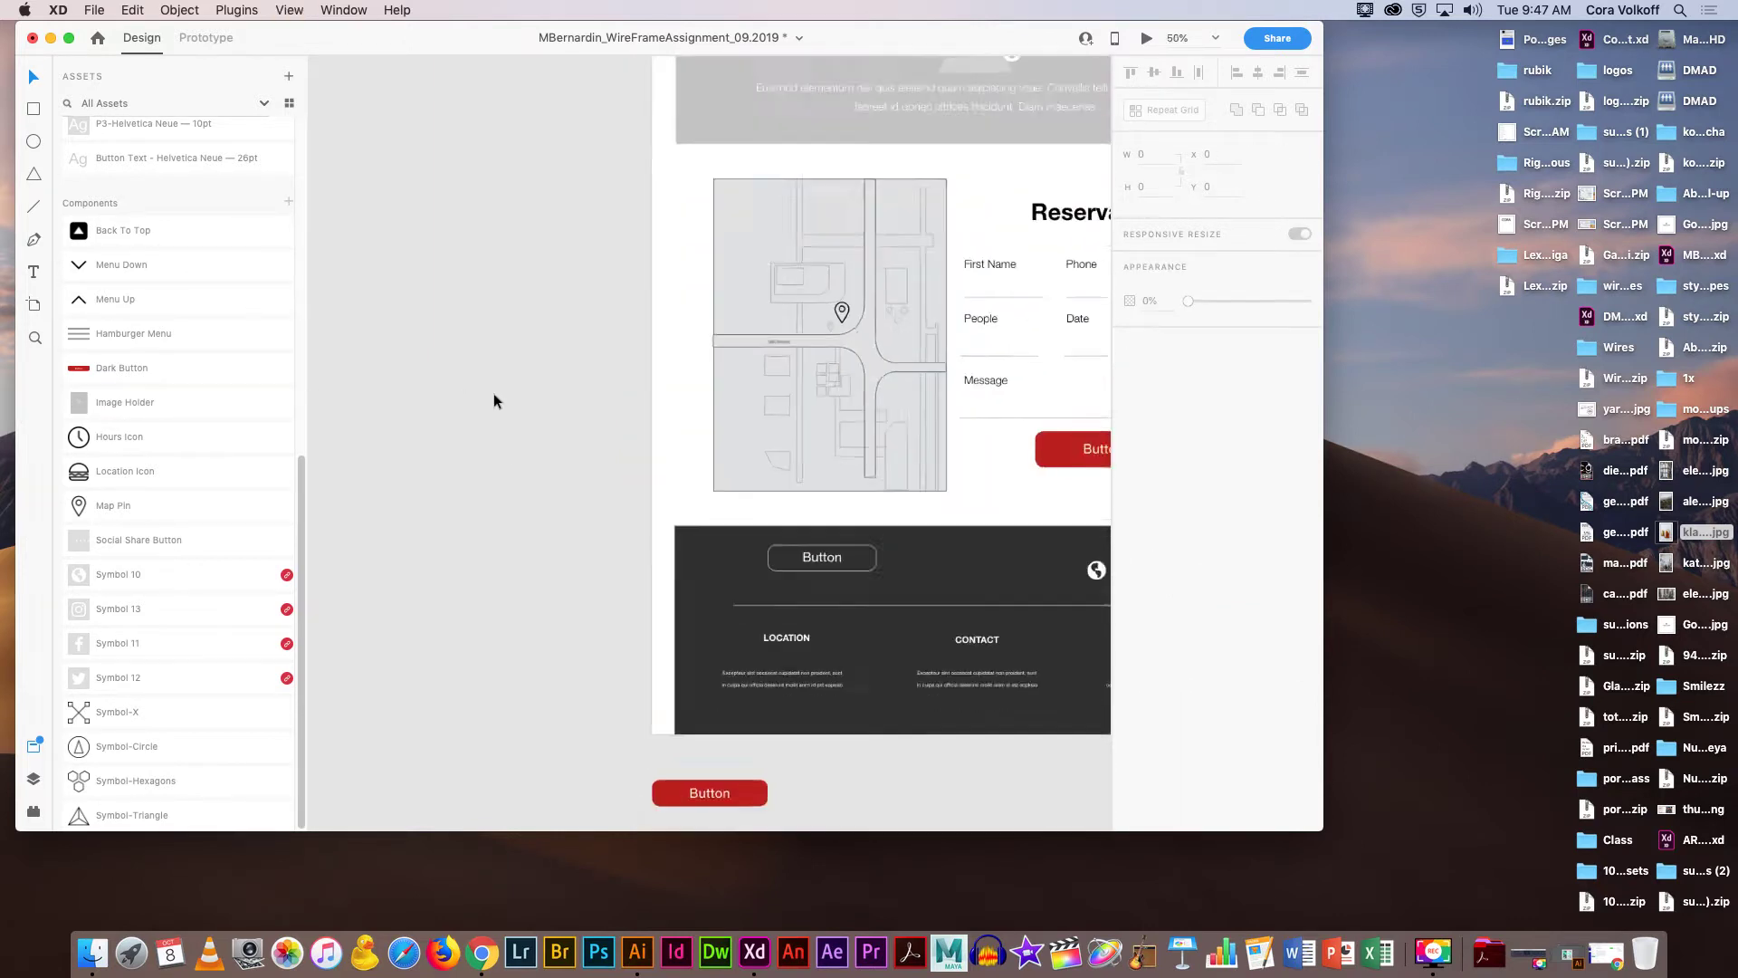
pyautogui.press('super+minus')
pyautogui.press('super+minus')
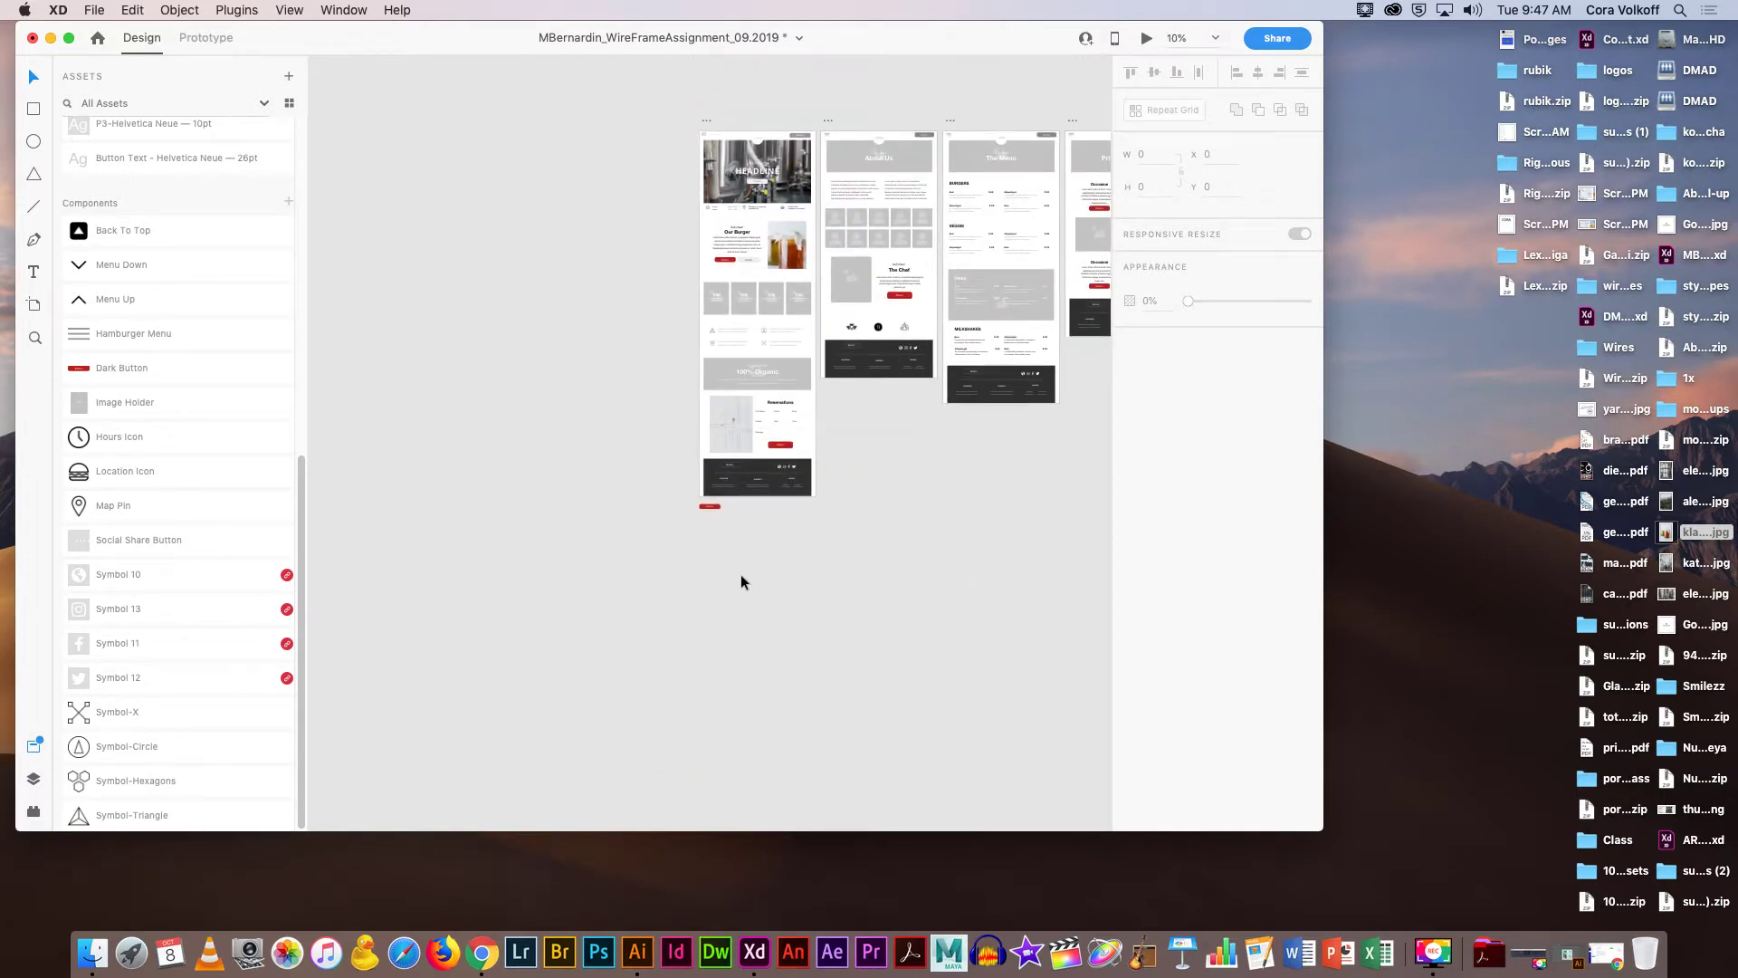
pyautogui.moveTo(768, 535); pyautogui.dragTo(623, 635)
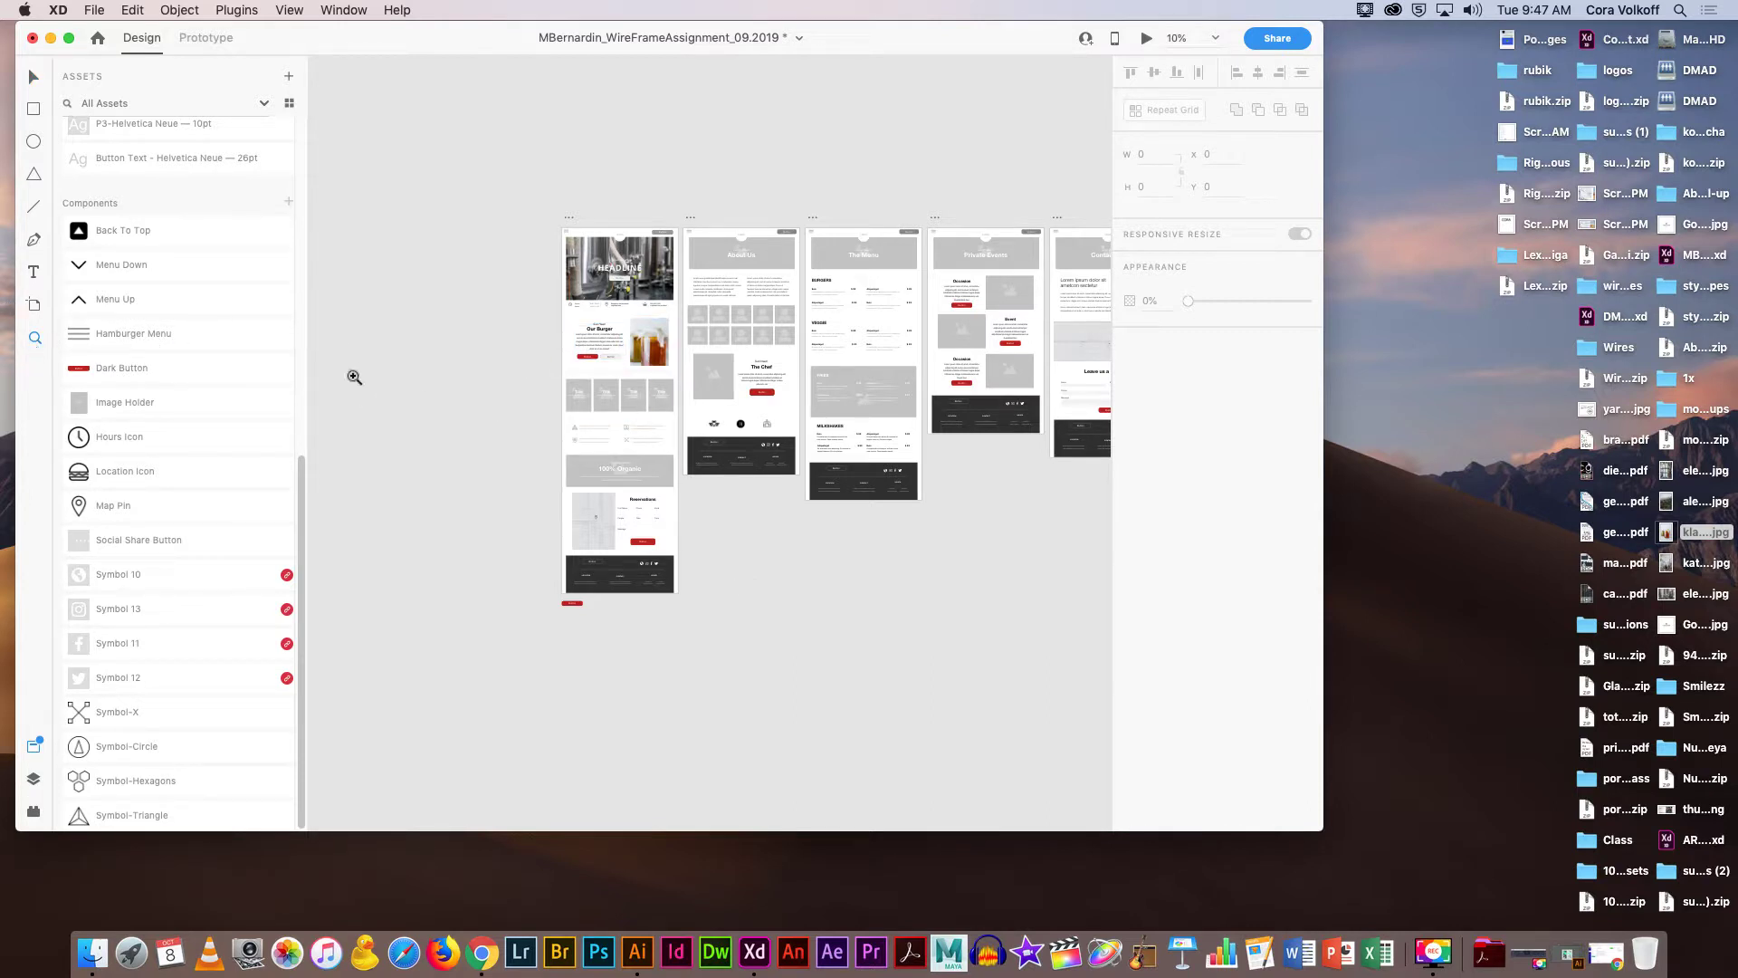
# Examine the two buttons in the Our Burger section of the home page up close.
pyautogui.click(579, 360)
pyautogui.scroll(6, 580, 360)
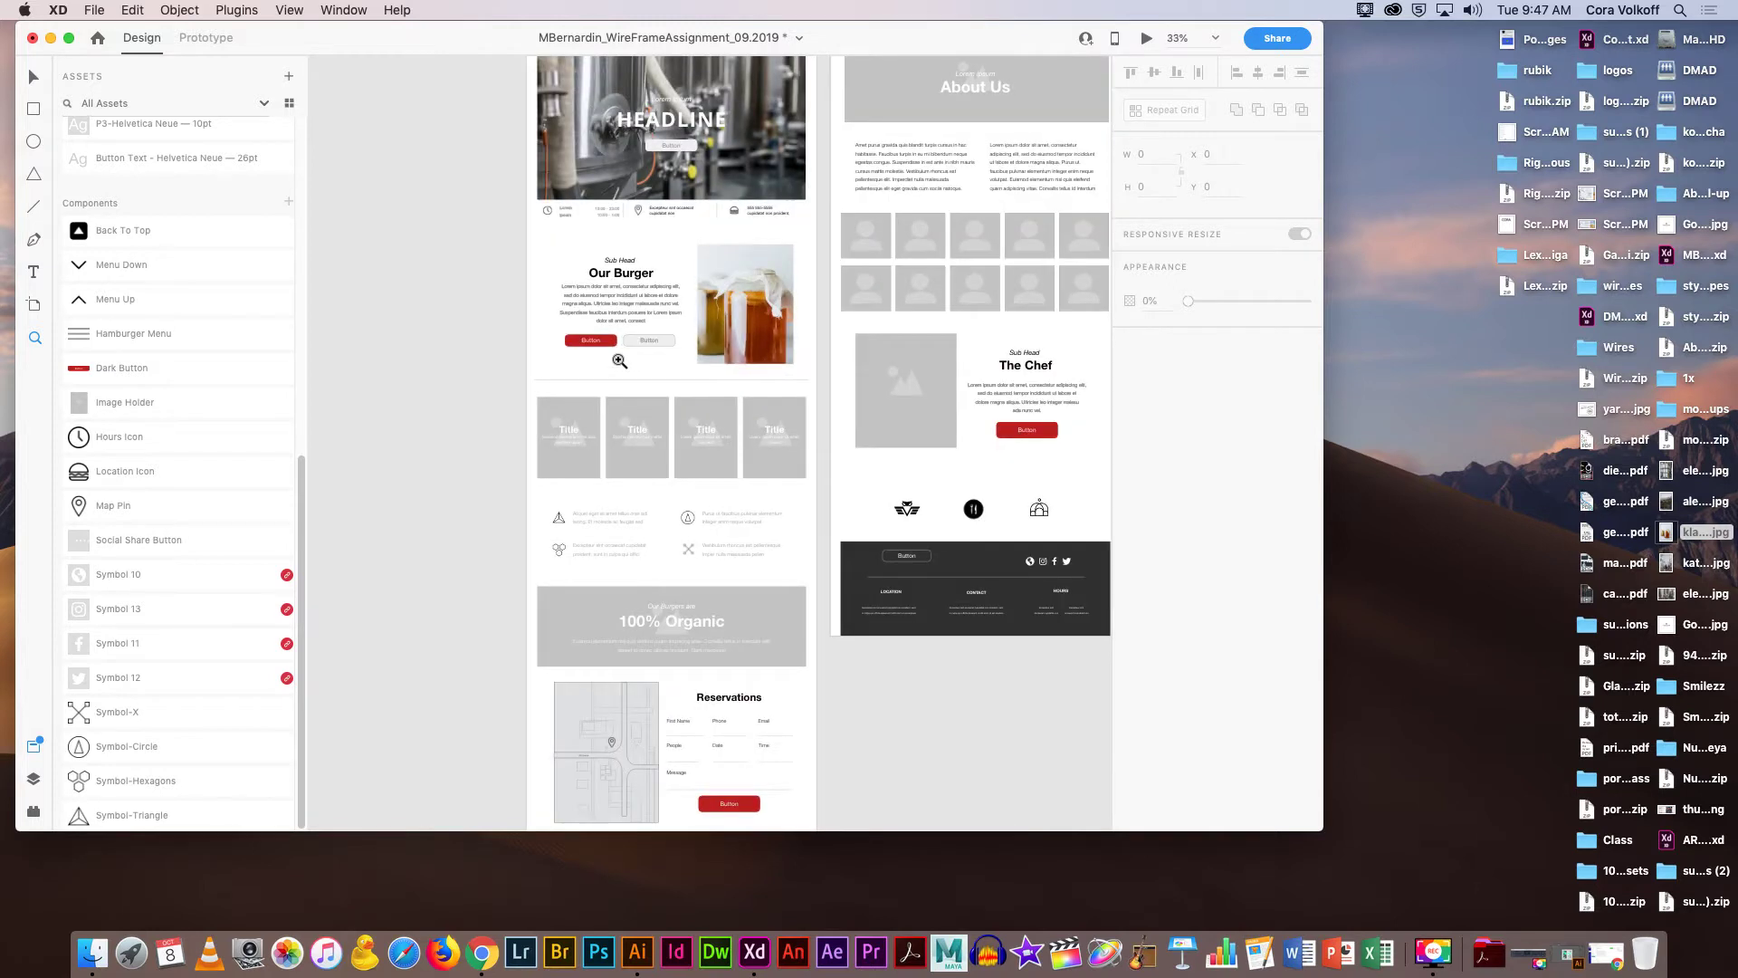
pyautogui.click(618, 356)
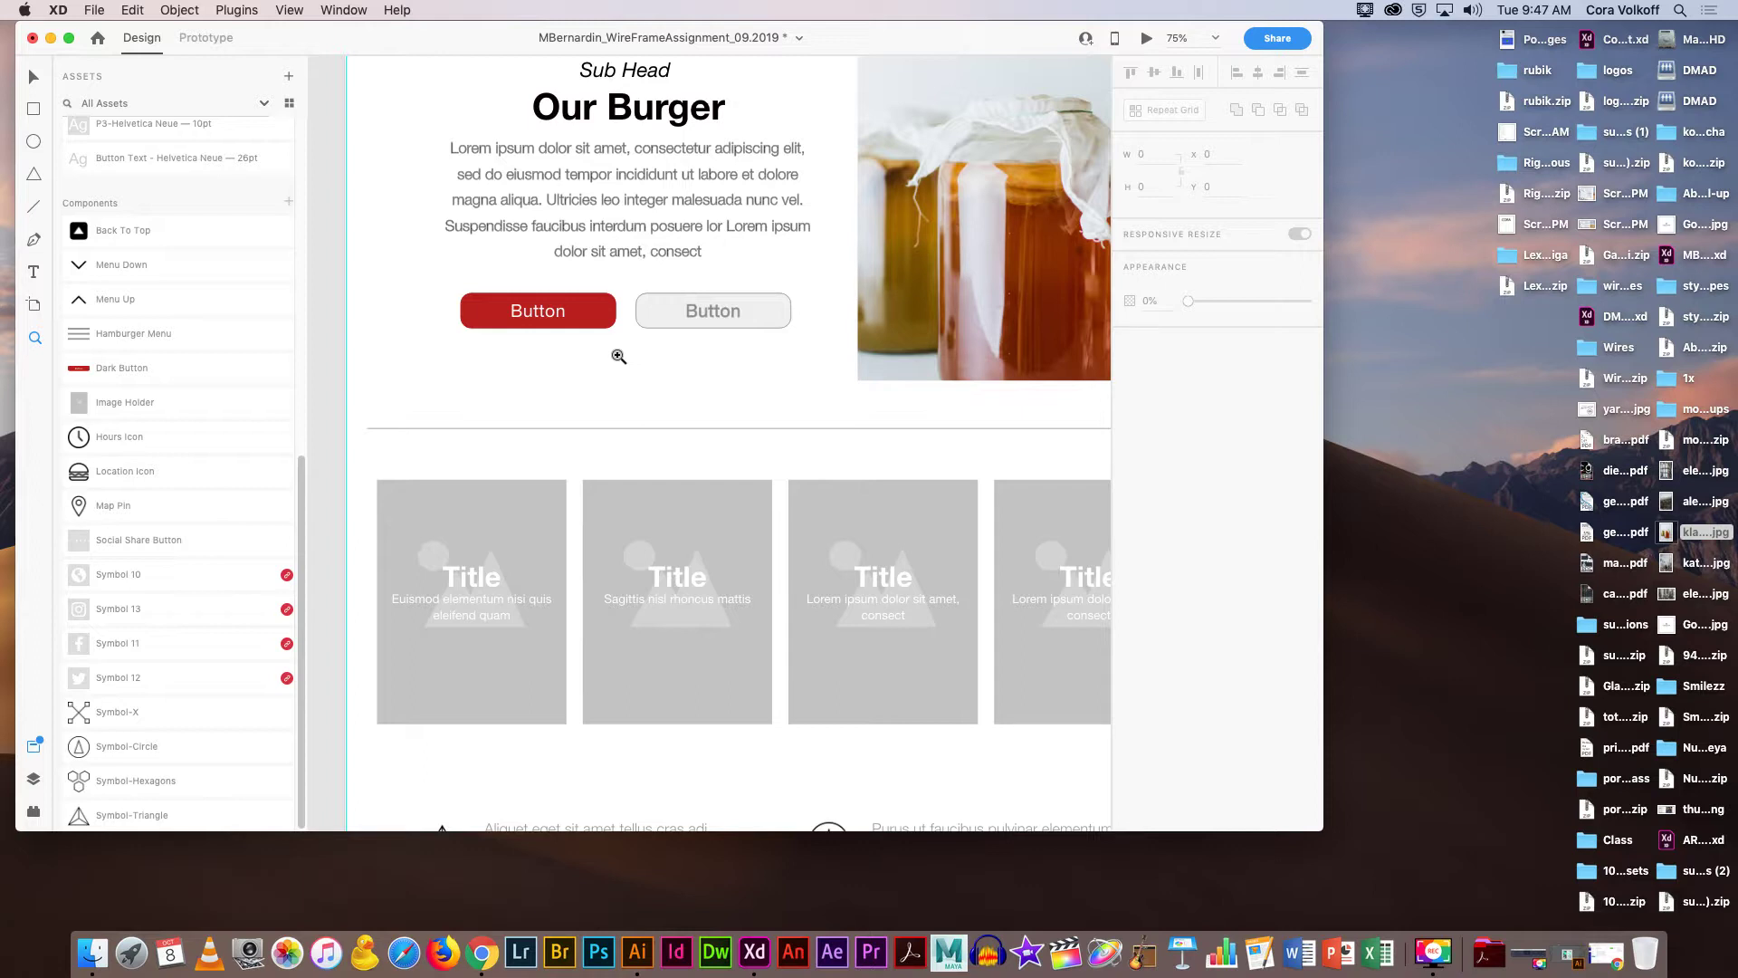
pyautogui.scroll(5, 612, 344)
pyautogui.scroll(5, 568, 458)
pyautogui.scroll(-8, 616, 251)
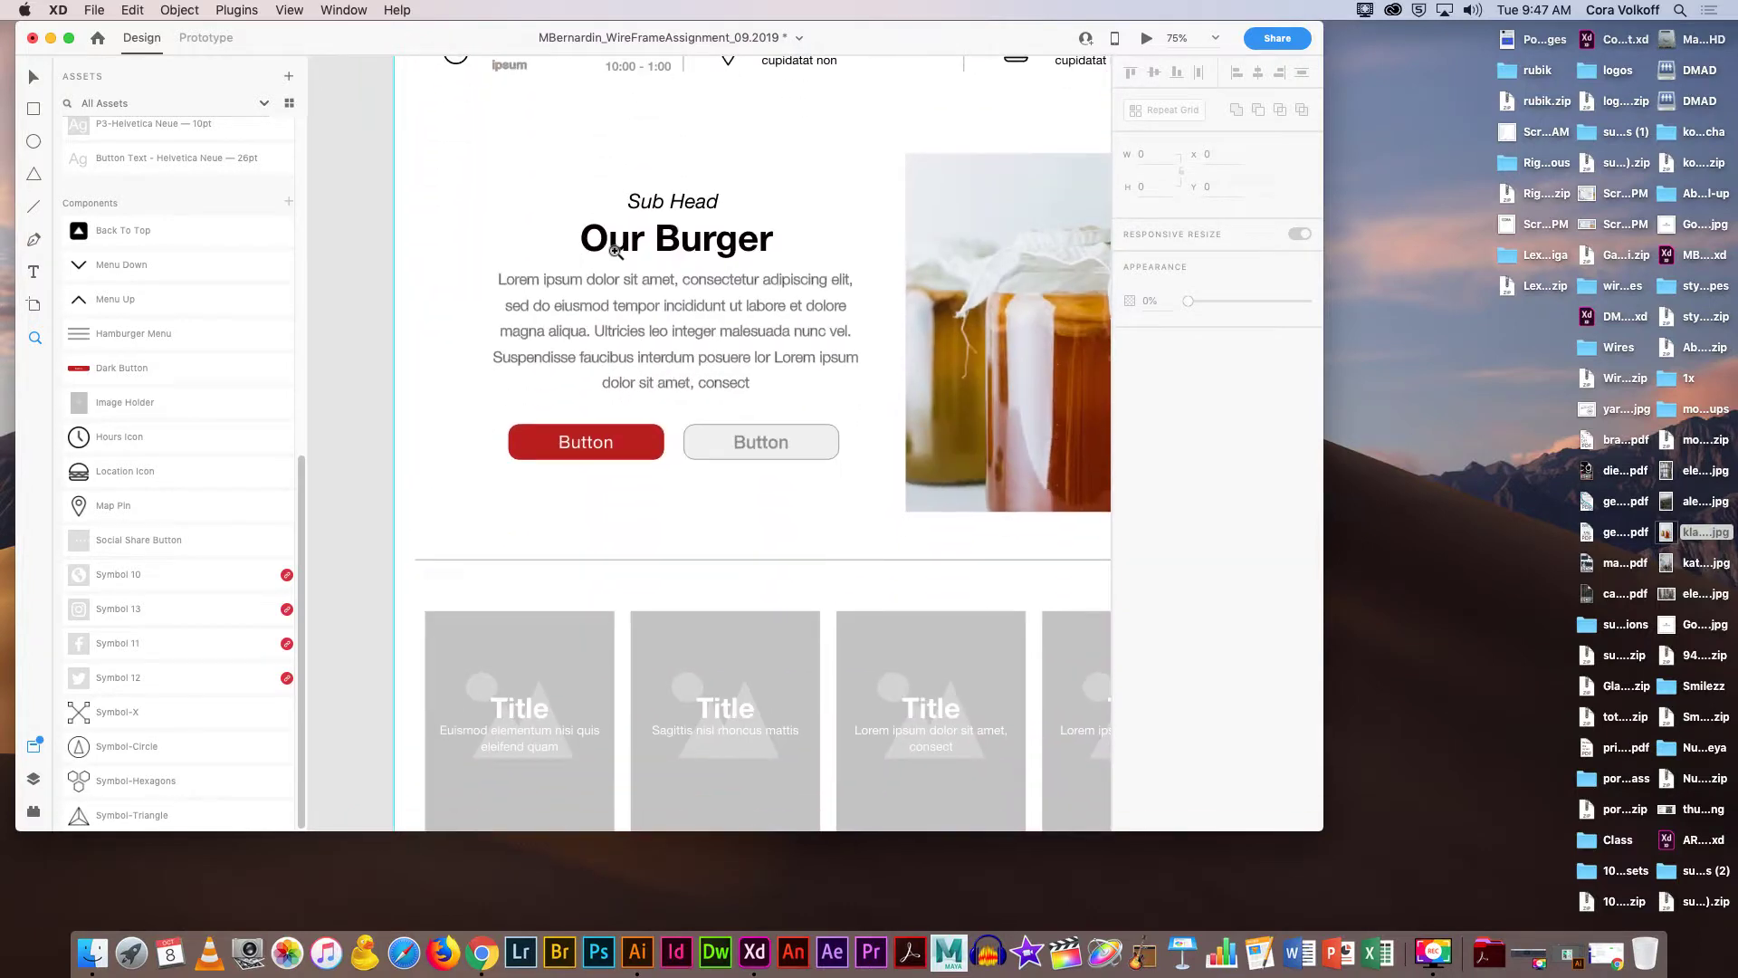
pyautogui.scroll(-5, 646, 267)
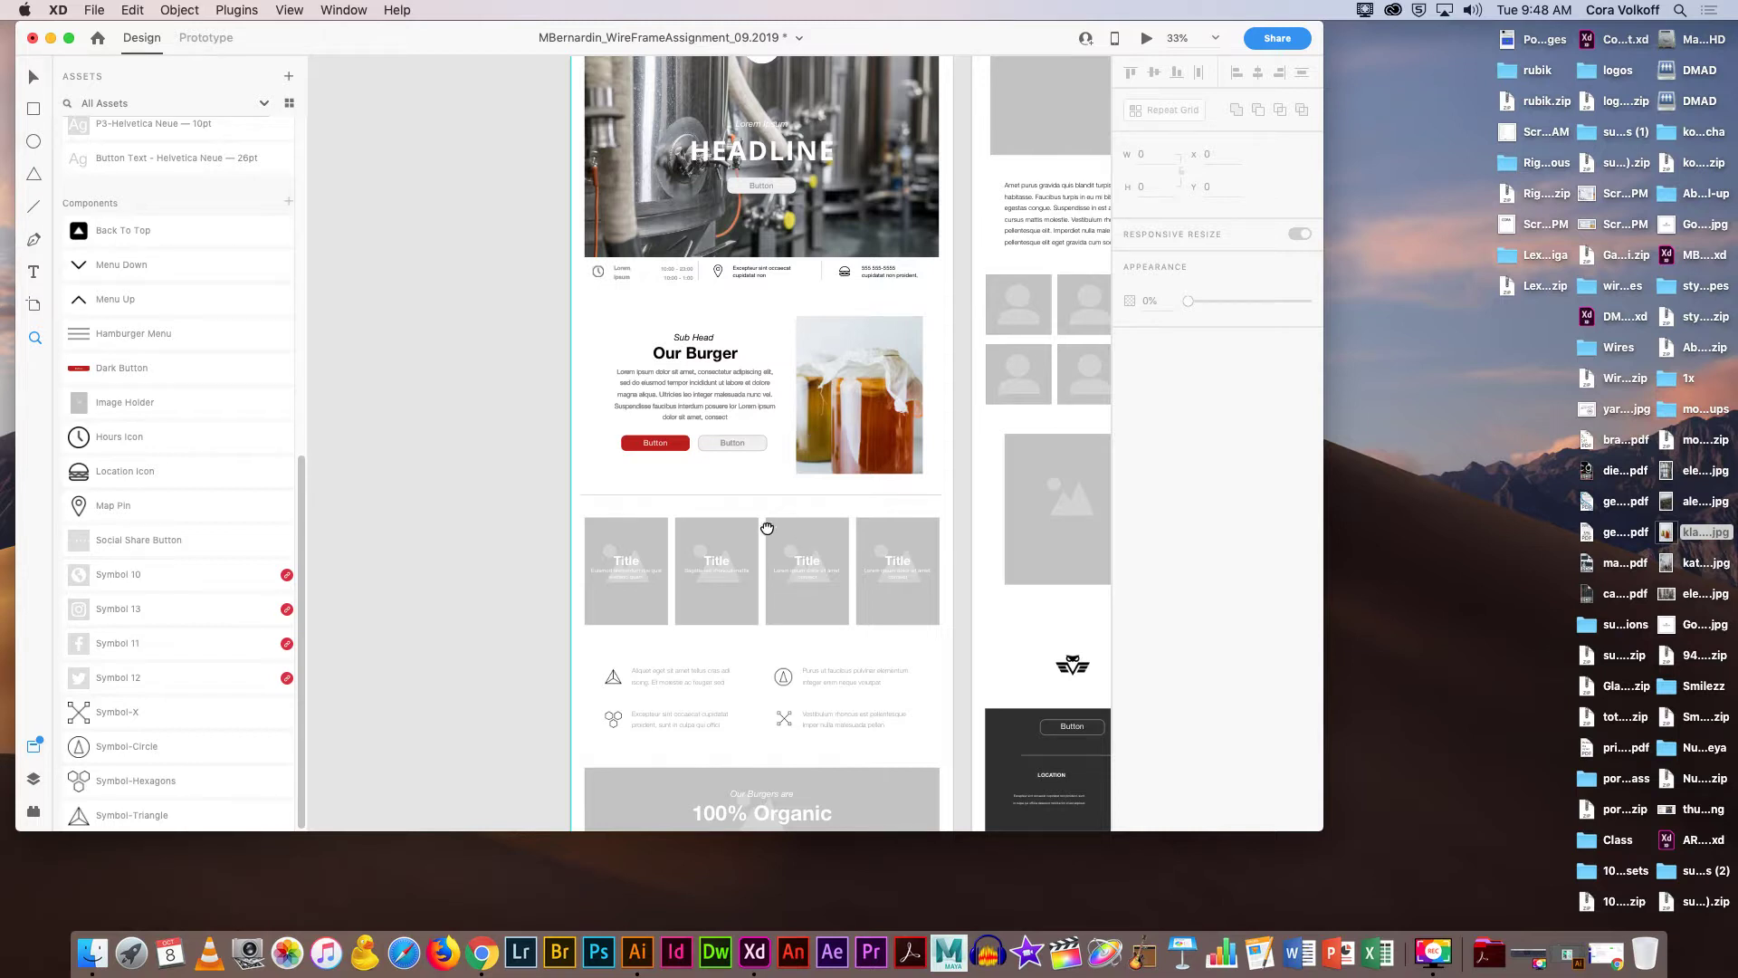
# Review the desktop and mobile artboards, including the Menu and contact pages, to check the buttons on every page.
pyautogui.moveTo(796, 536); pyautogui.dragTo(540, 558)
pyautogui.press('super+minus')
pyautogui.press('super+minus')
pyautogui.press('super+minus')
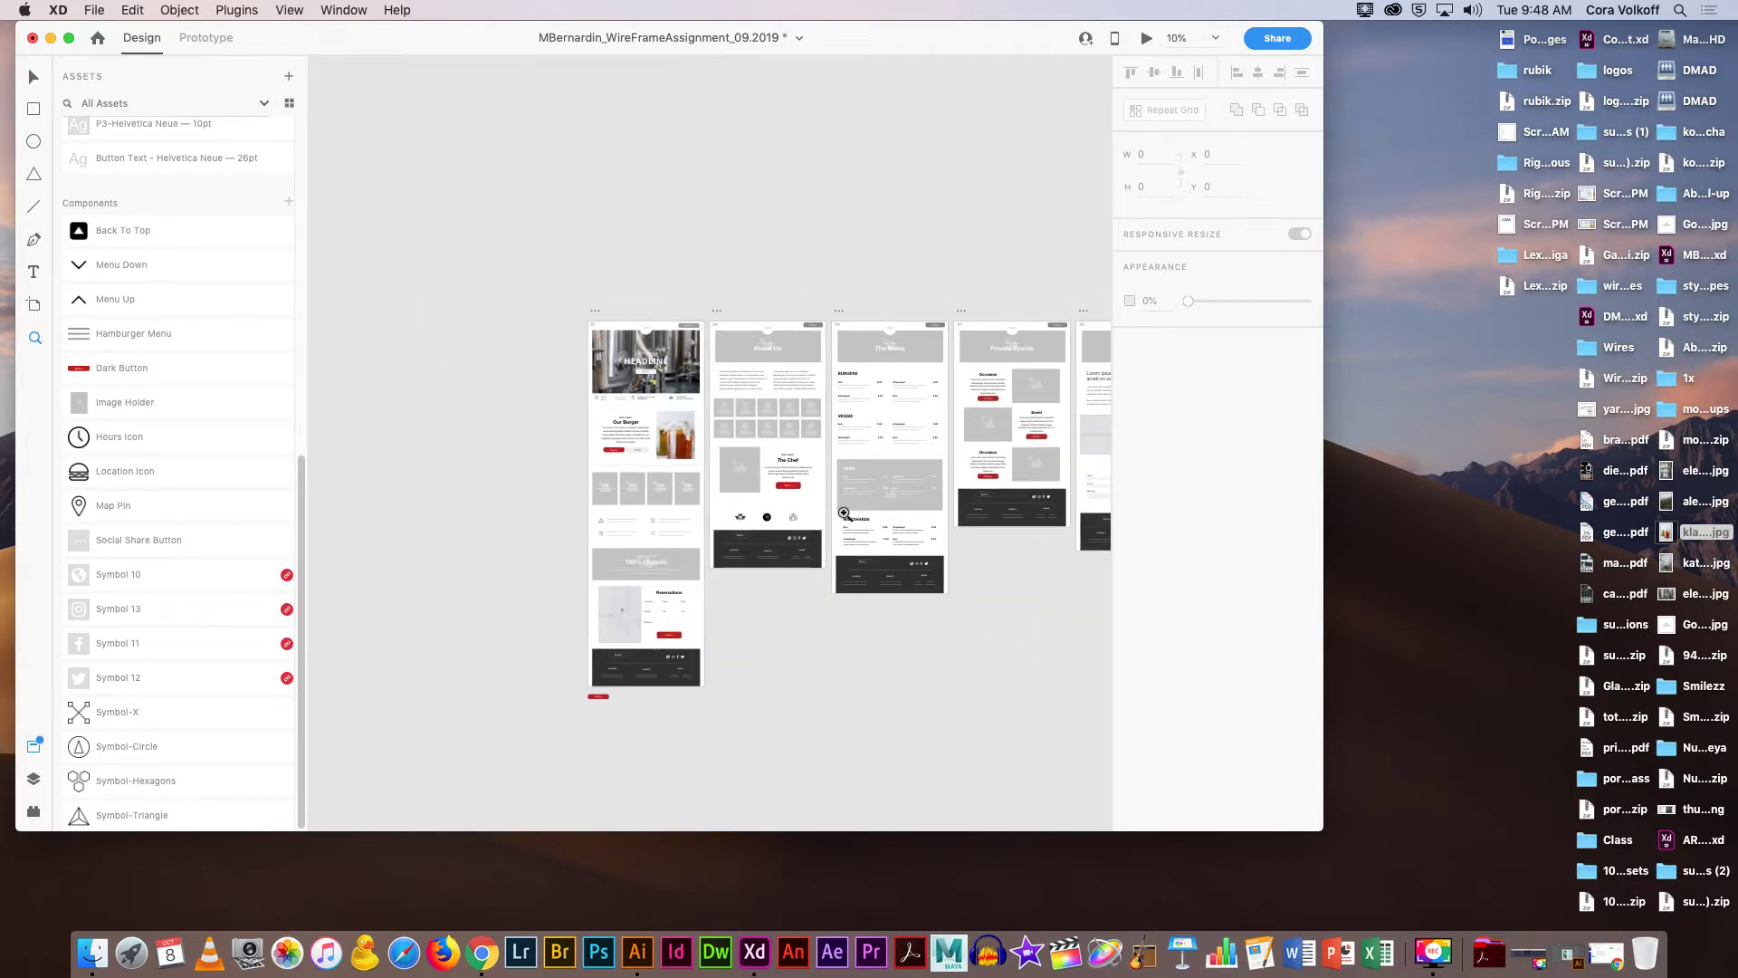
pyautogui.hscroll(6, 815, 679)
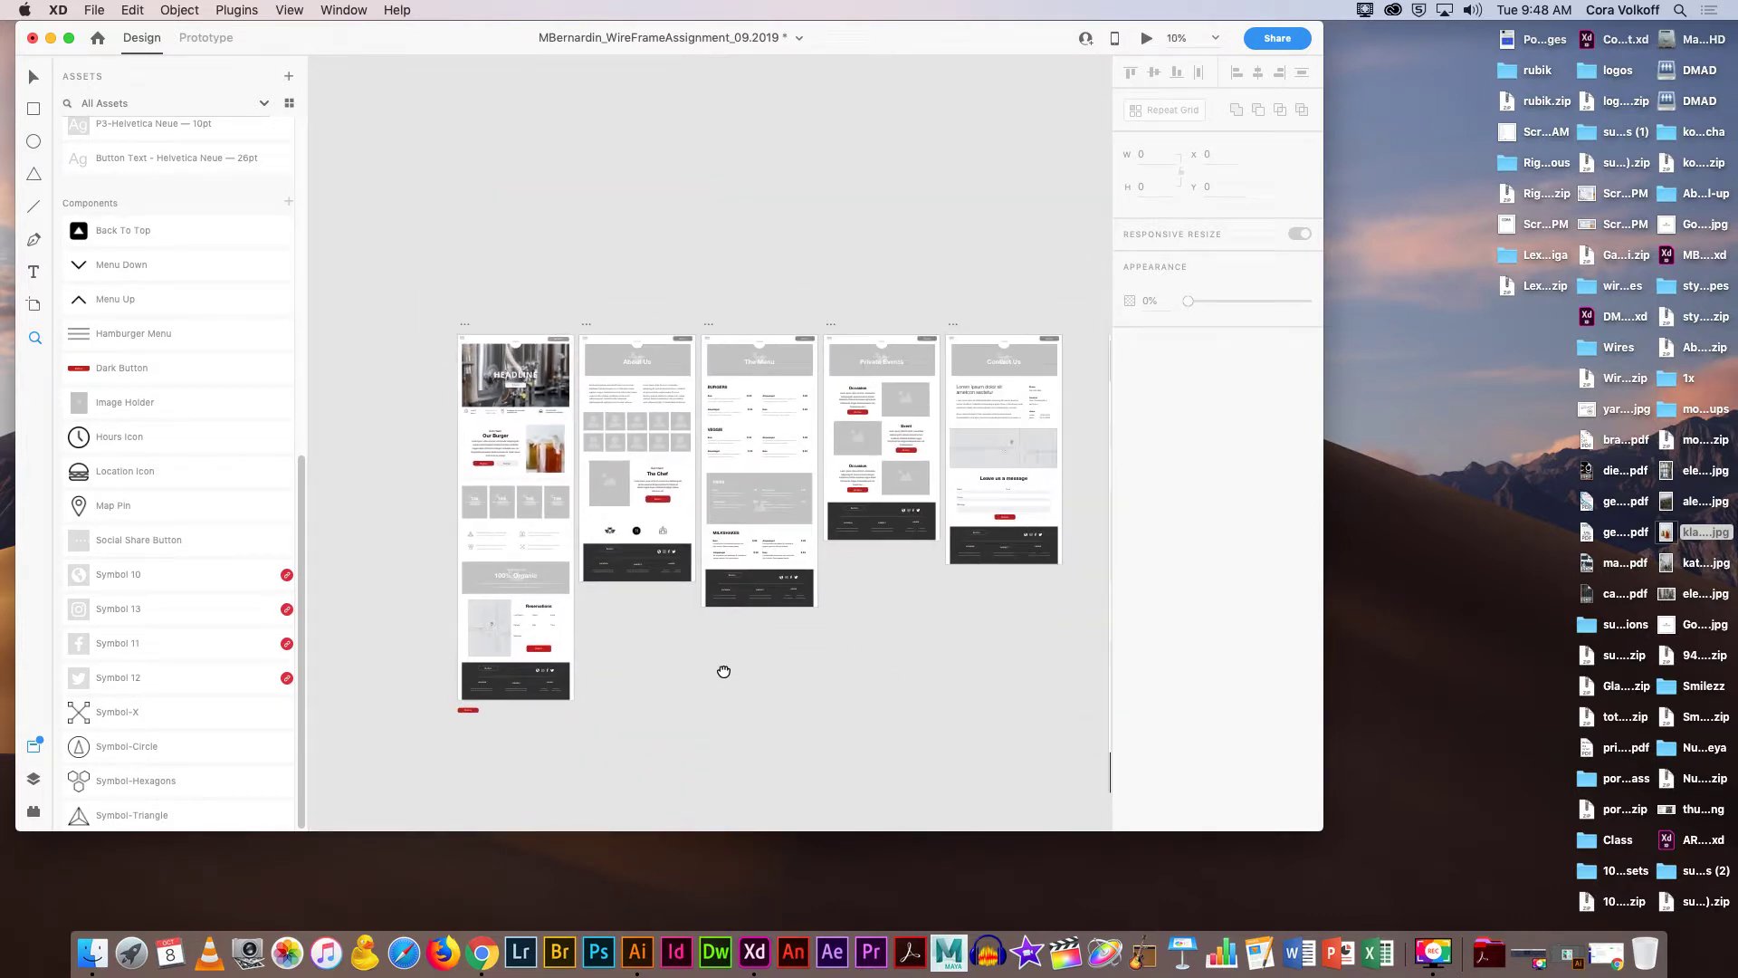
pyautogui.hscroll(5, 634, 607)
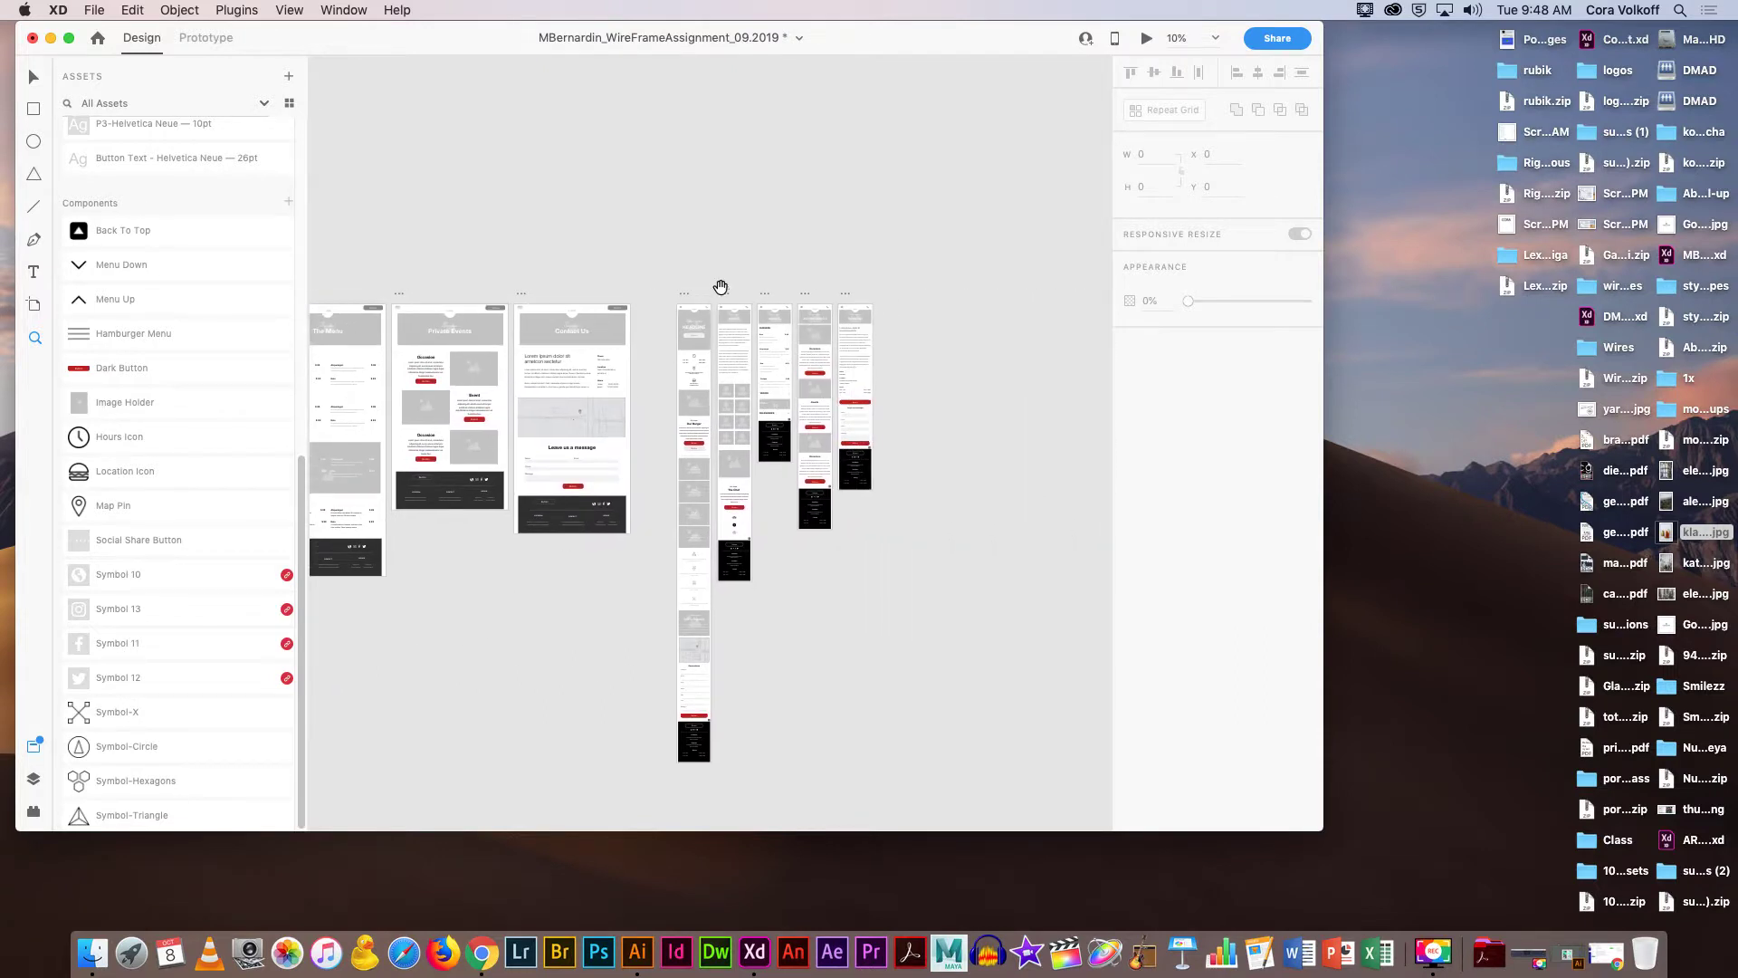
pyautogui.moveTo(829, 590); pyautogui.dragTo(1062, 586)
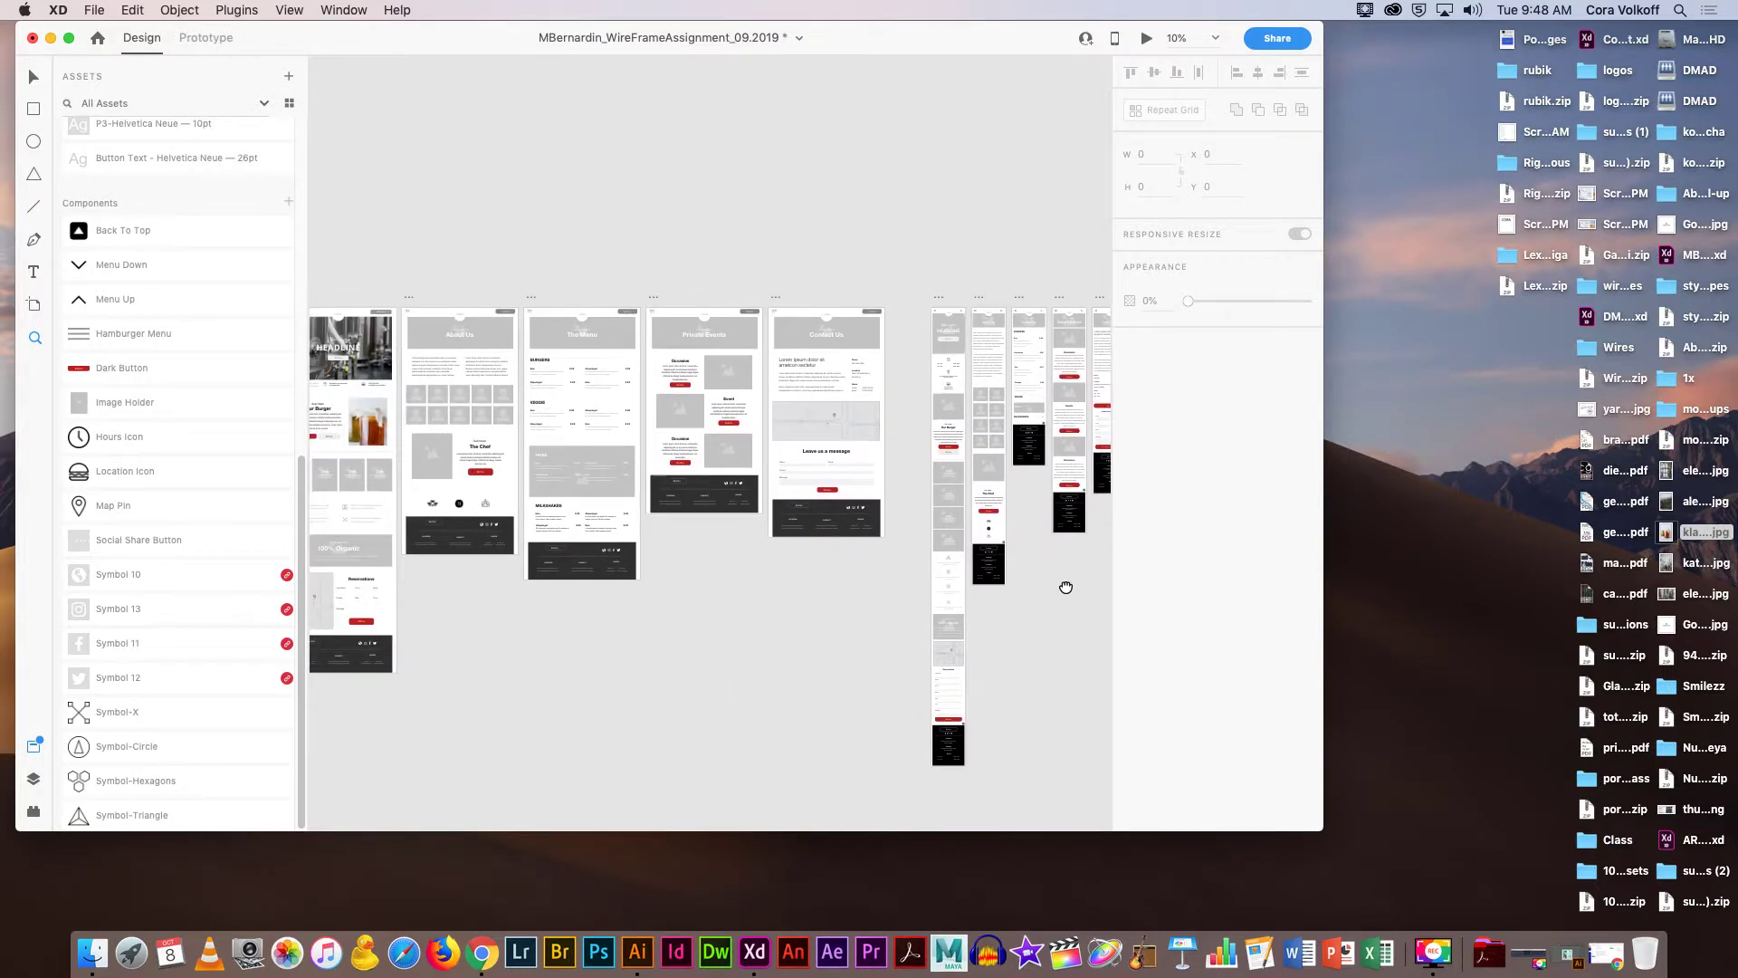
pyautogui.moveTo(633, 633); pyautogui.dragTo(850, 641)
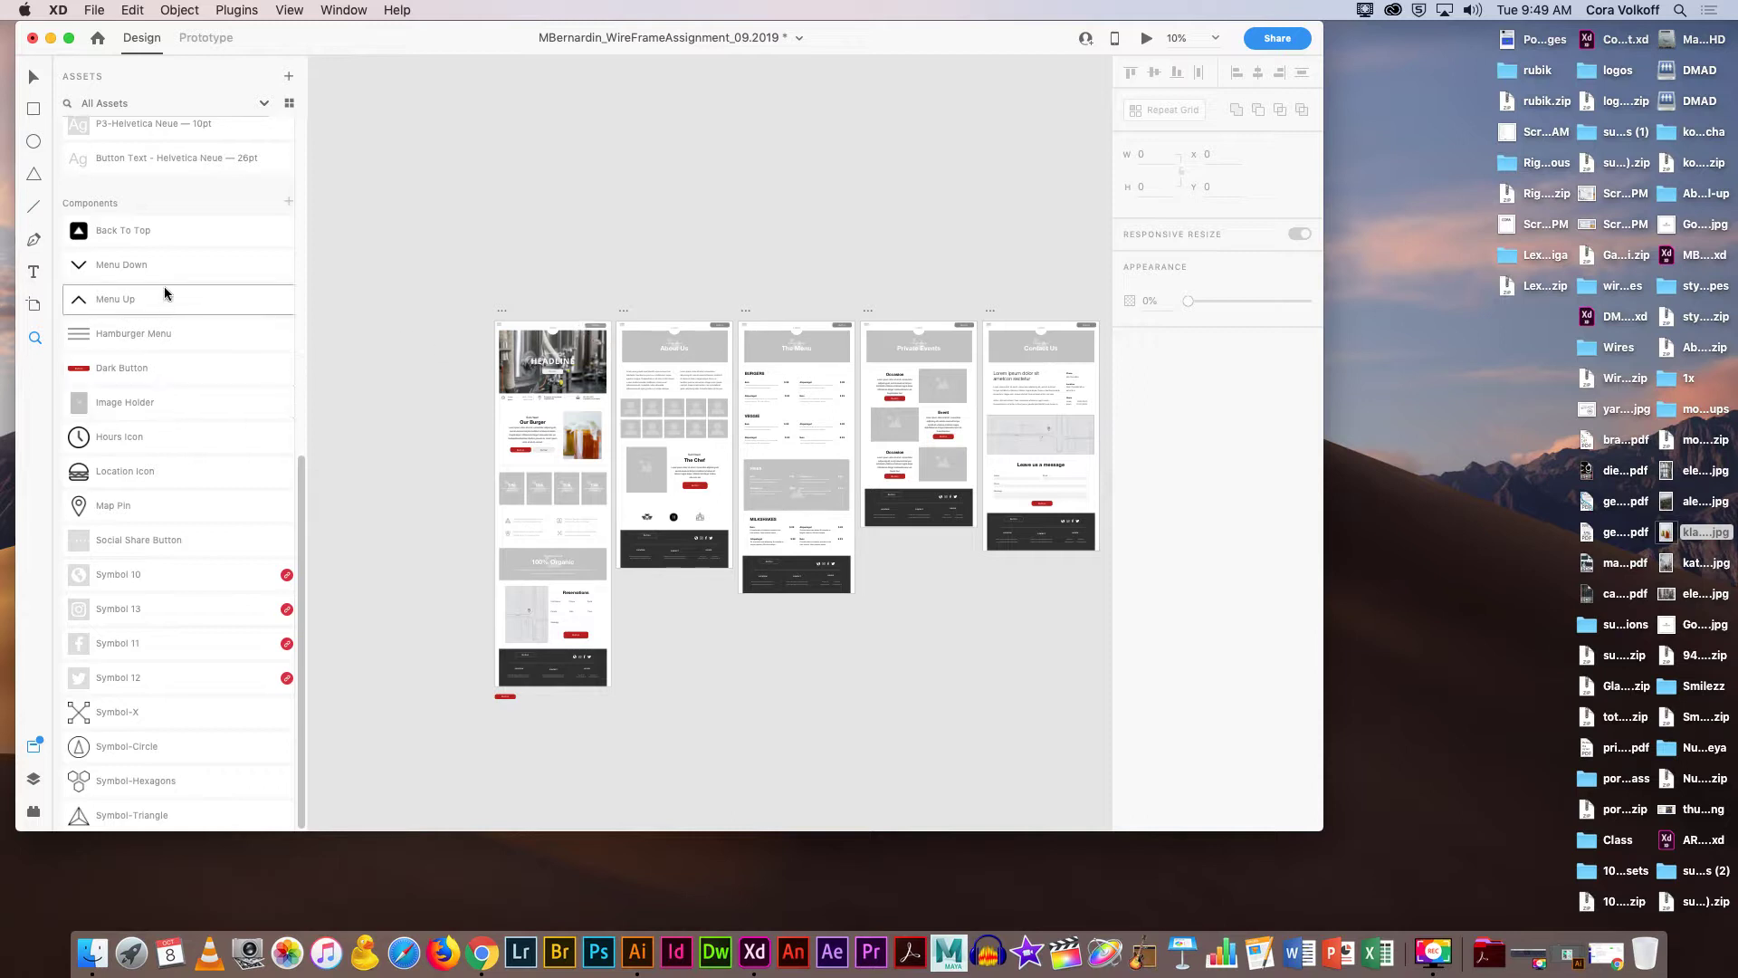
pyautogui.scroll(2, 183, 470)
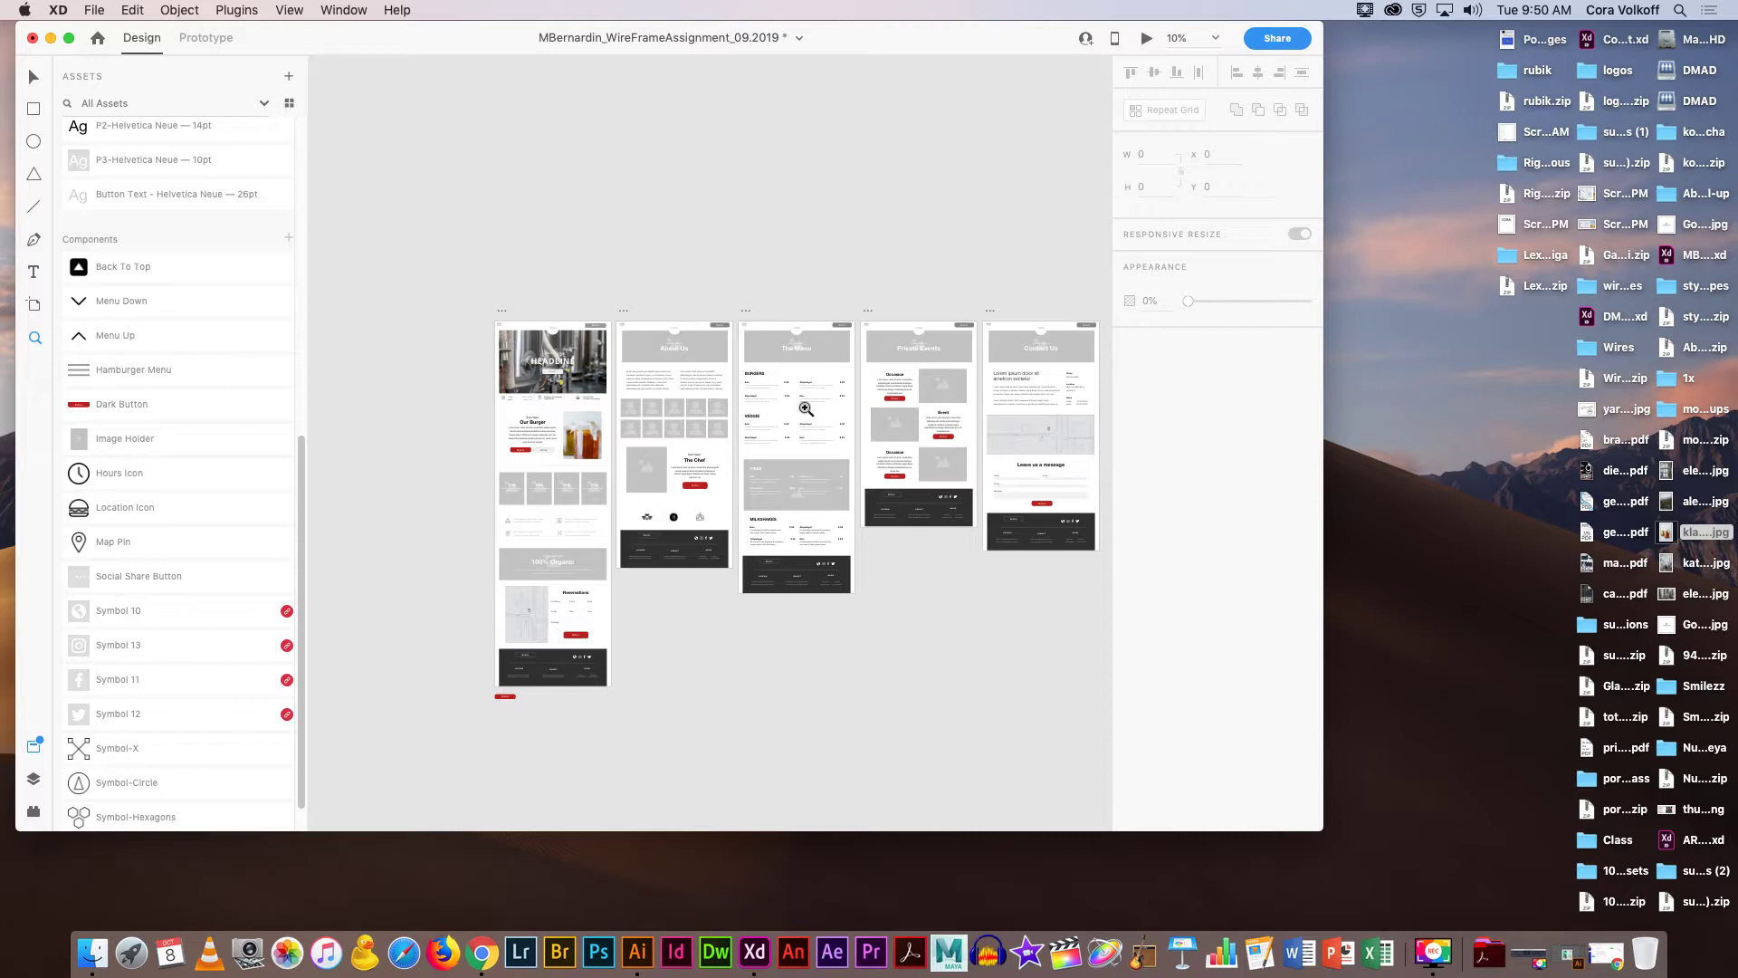
pyautogui.click(805, 409)
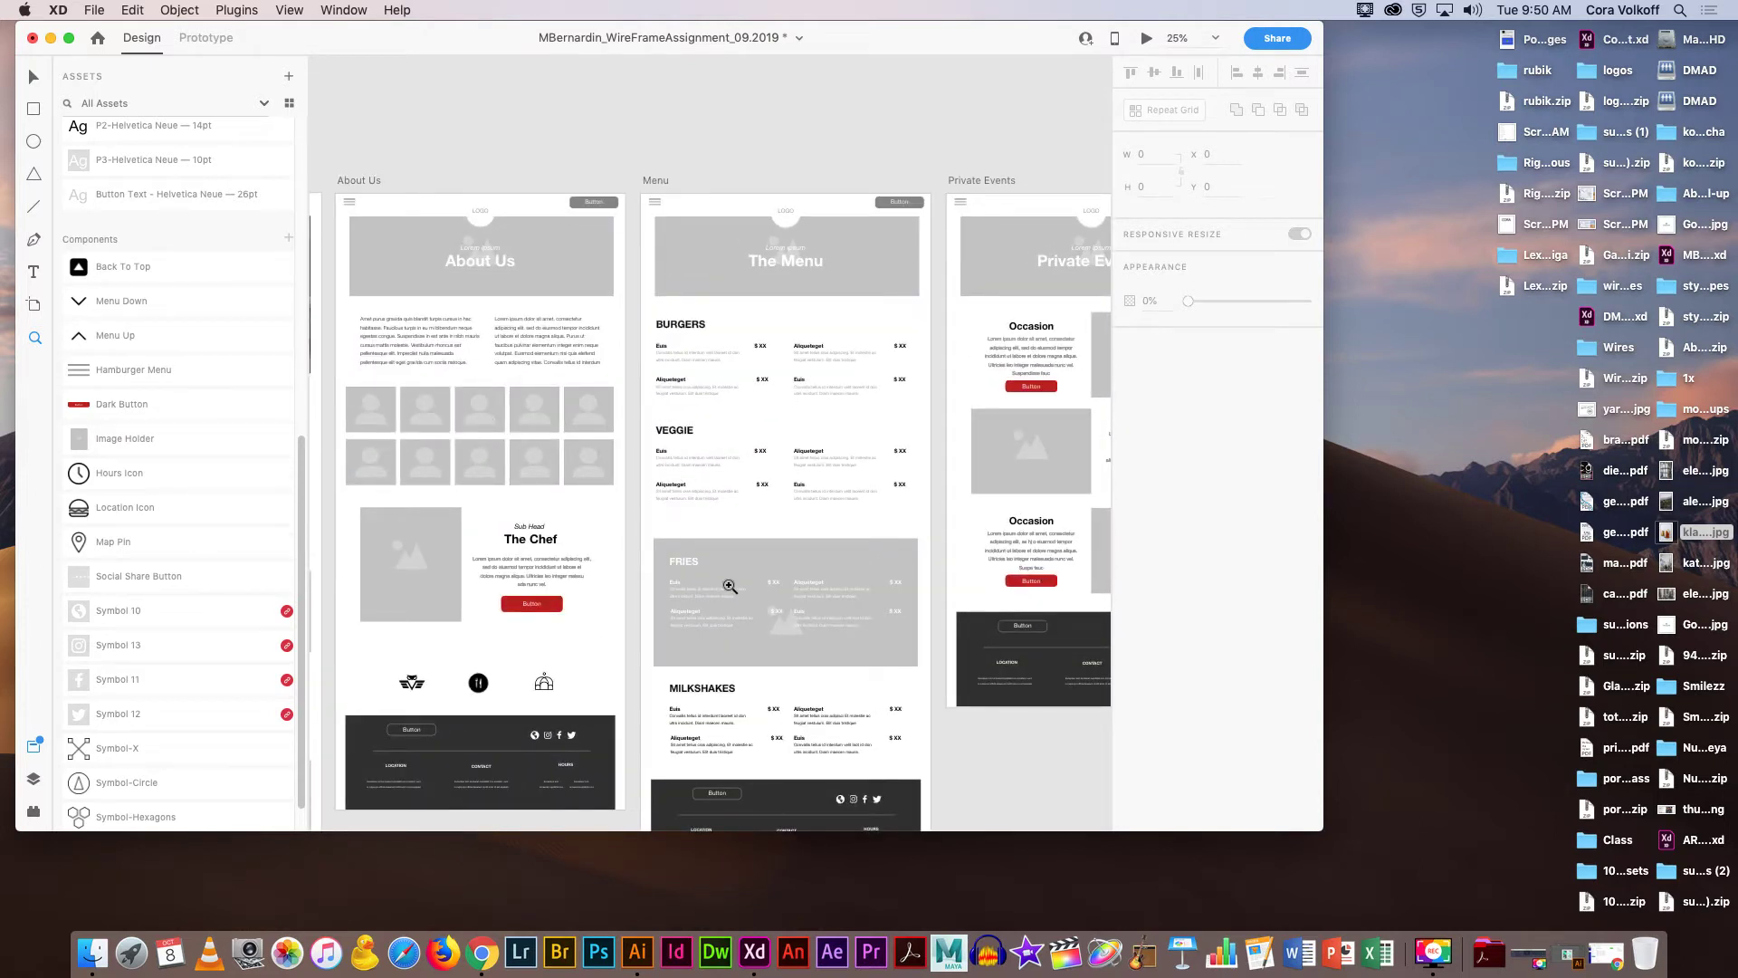
pyautogui.scroll(-10, 966, 733)
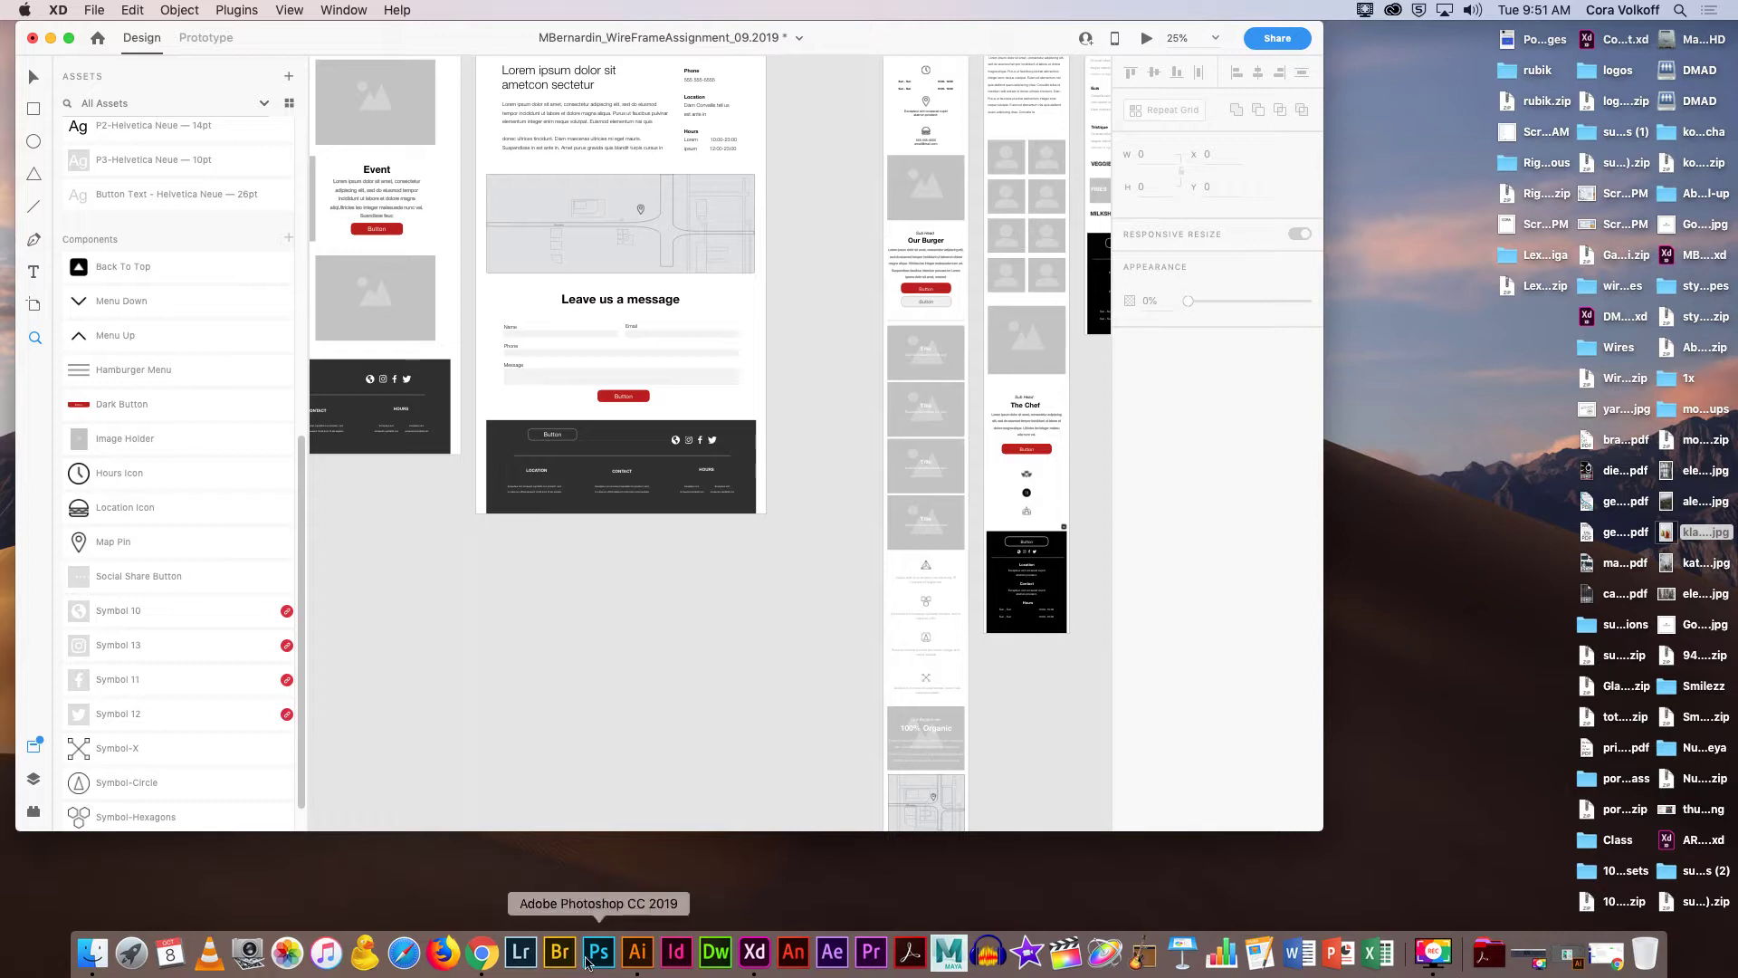
# Switch to Chrome and open adobestock.com in a new tab.
pyautogui.click(481, 955)
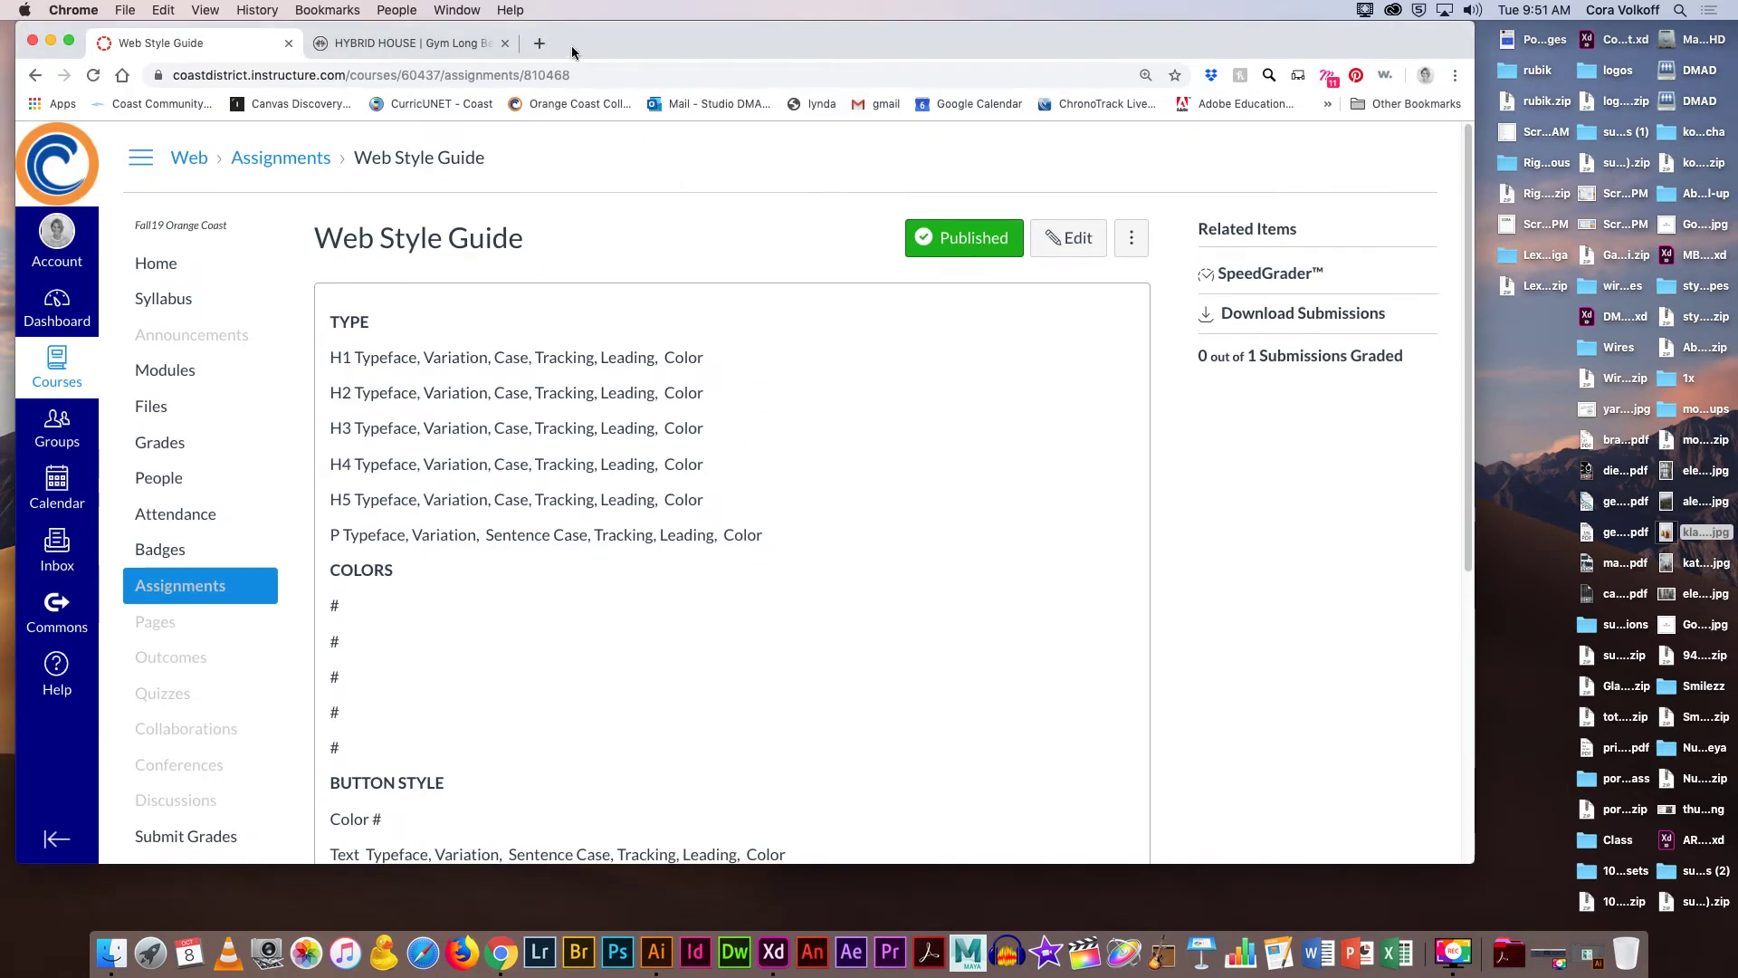
pyautogui.click(539, 43)
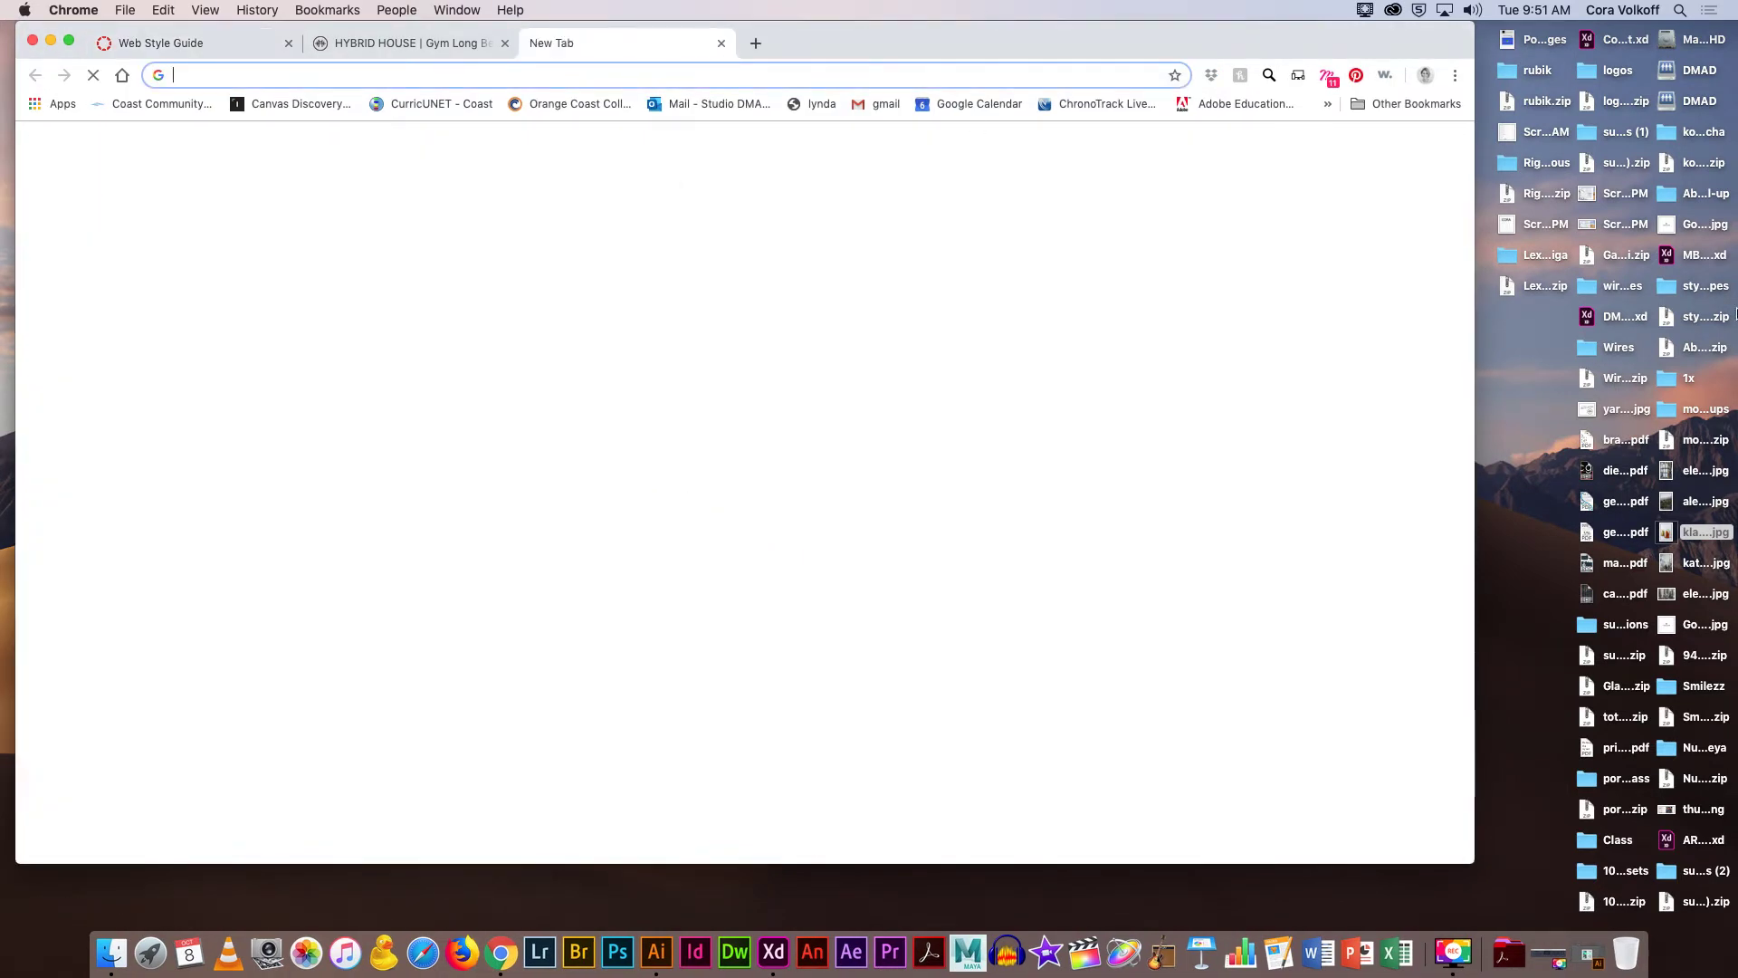
pyautogui.write('adobestock.com')
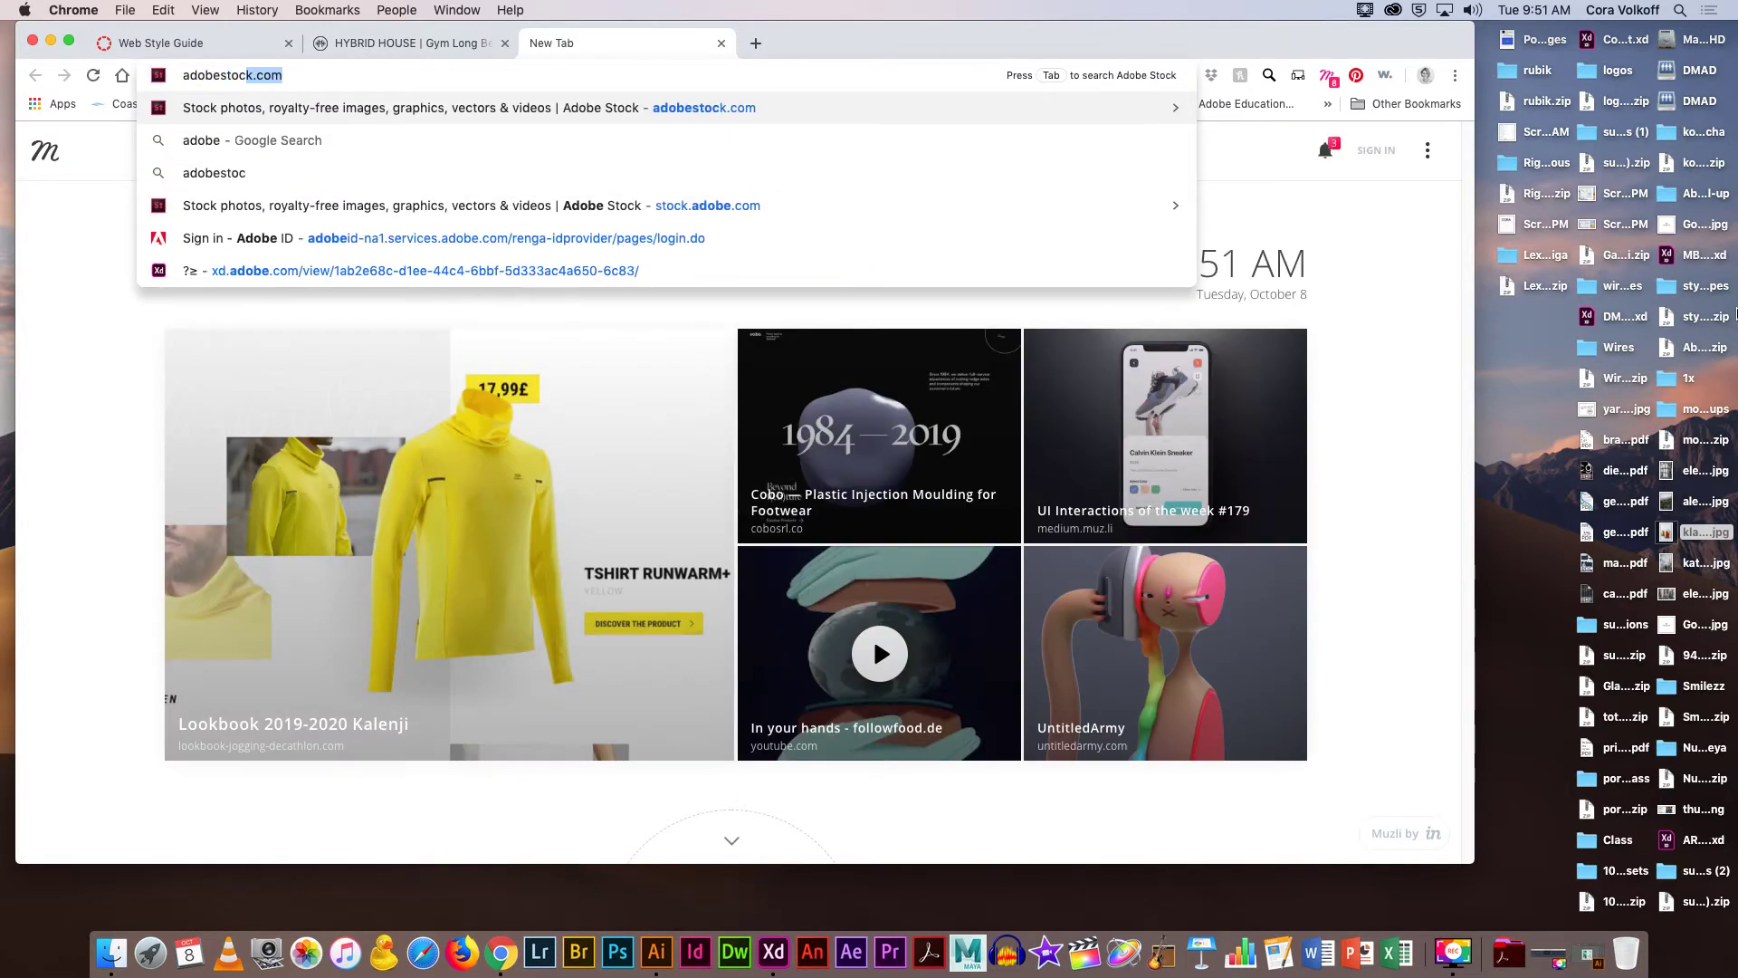
pyautogui.press('Return')
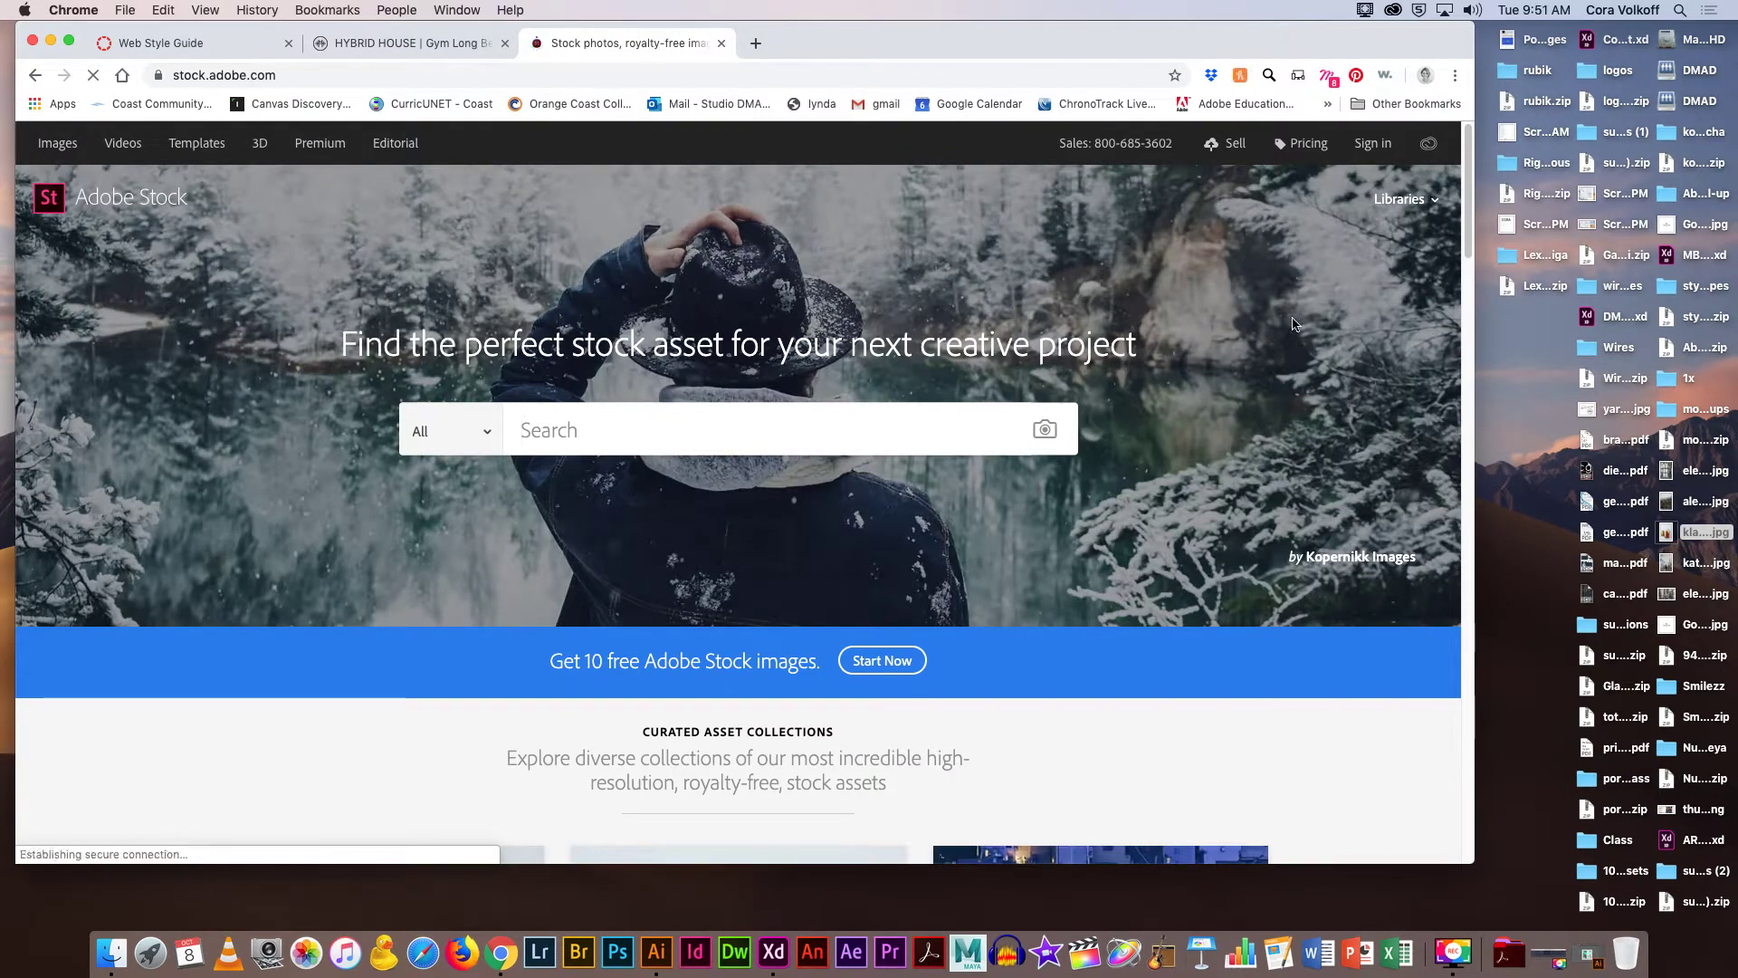
# Search Adobe Stock for "smoothies".
pyautogui.click(704, 411)
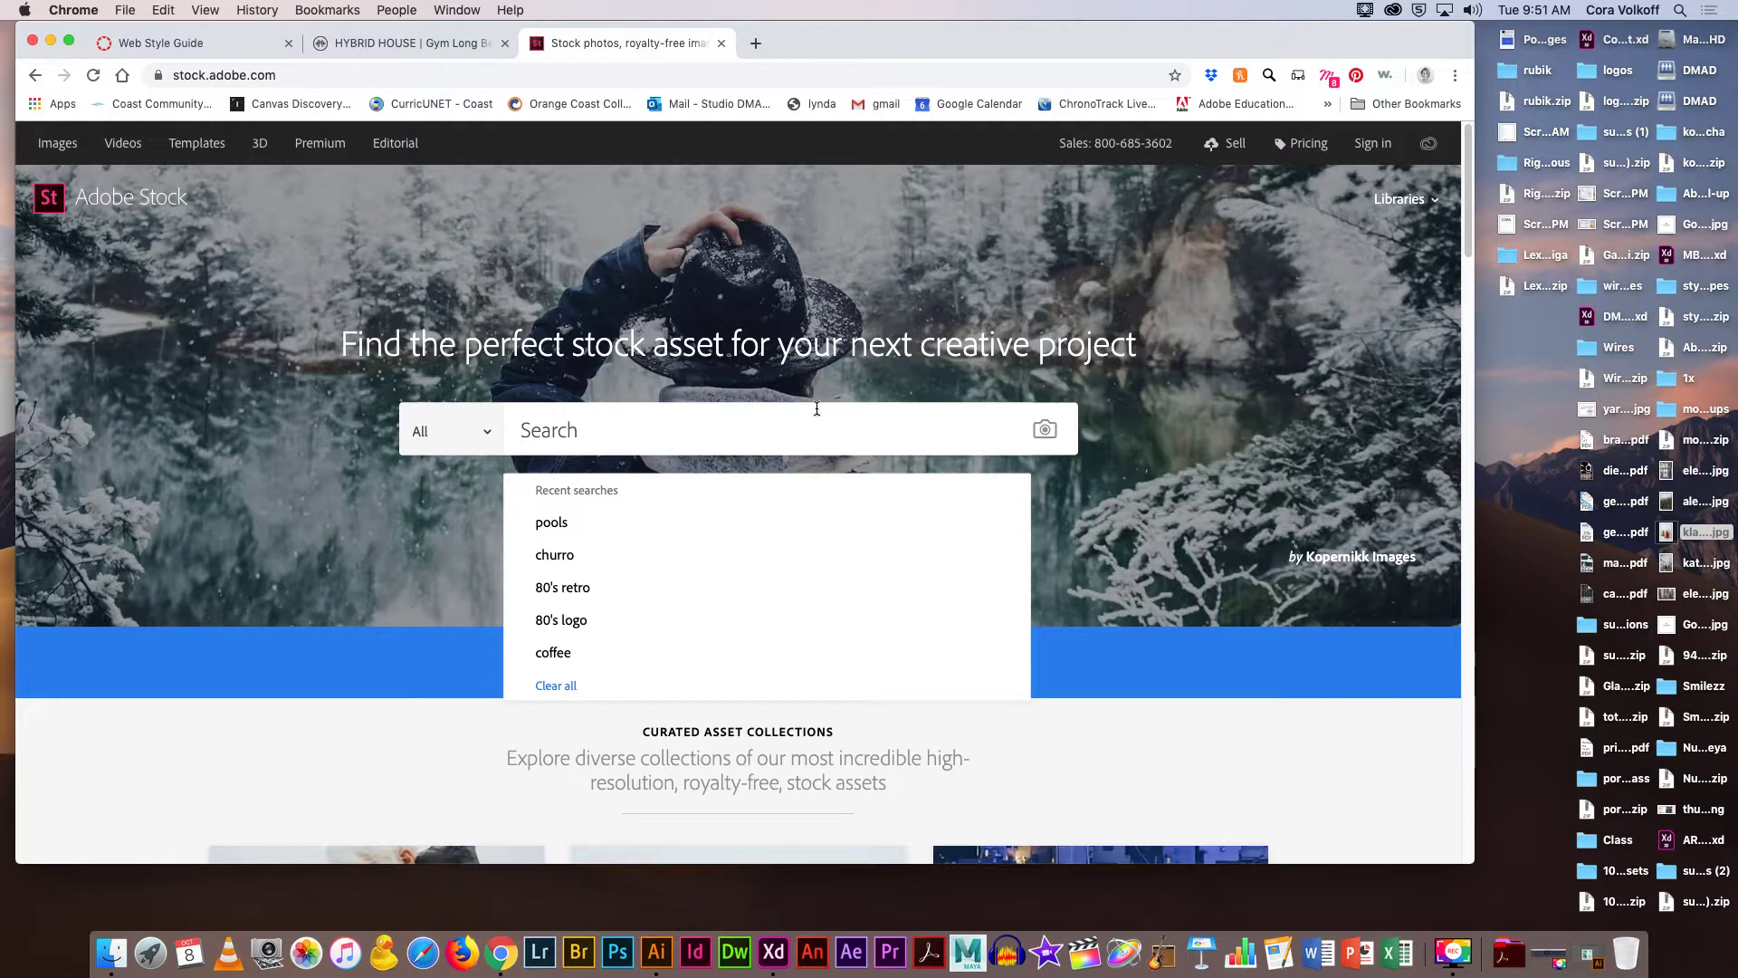
pyautogui.write('smo')
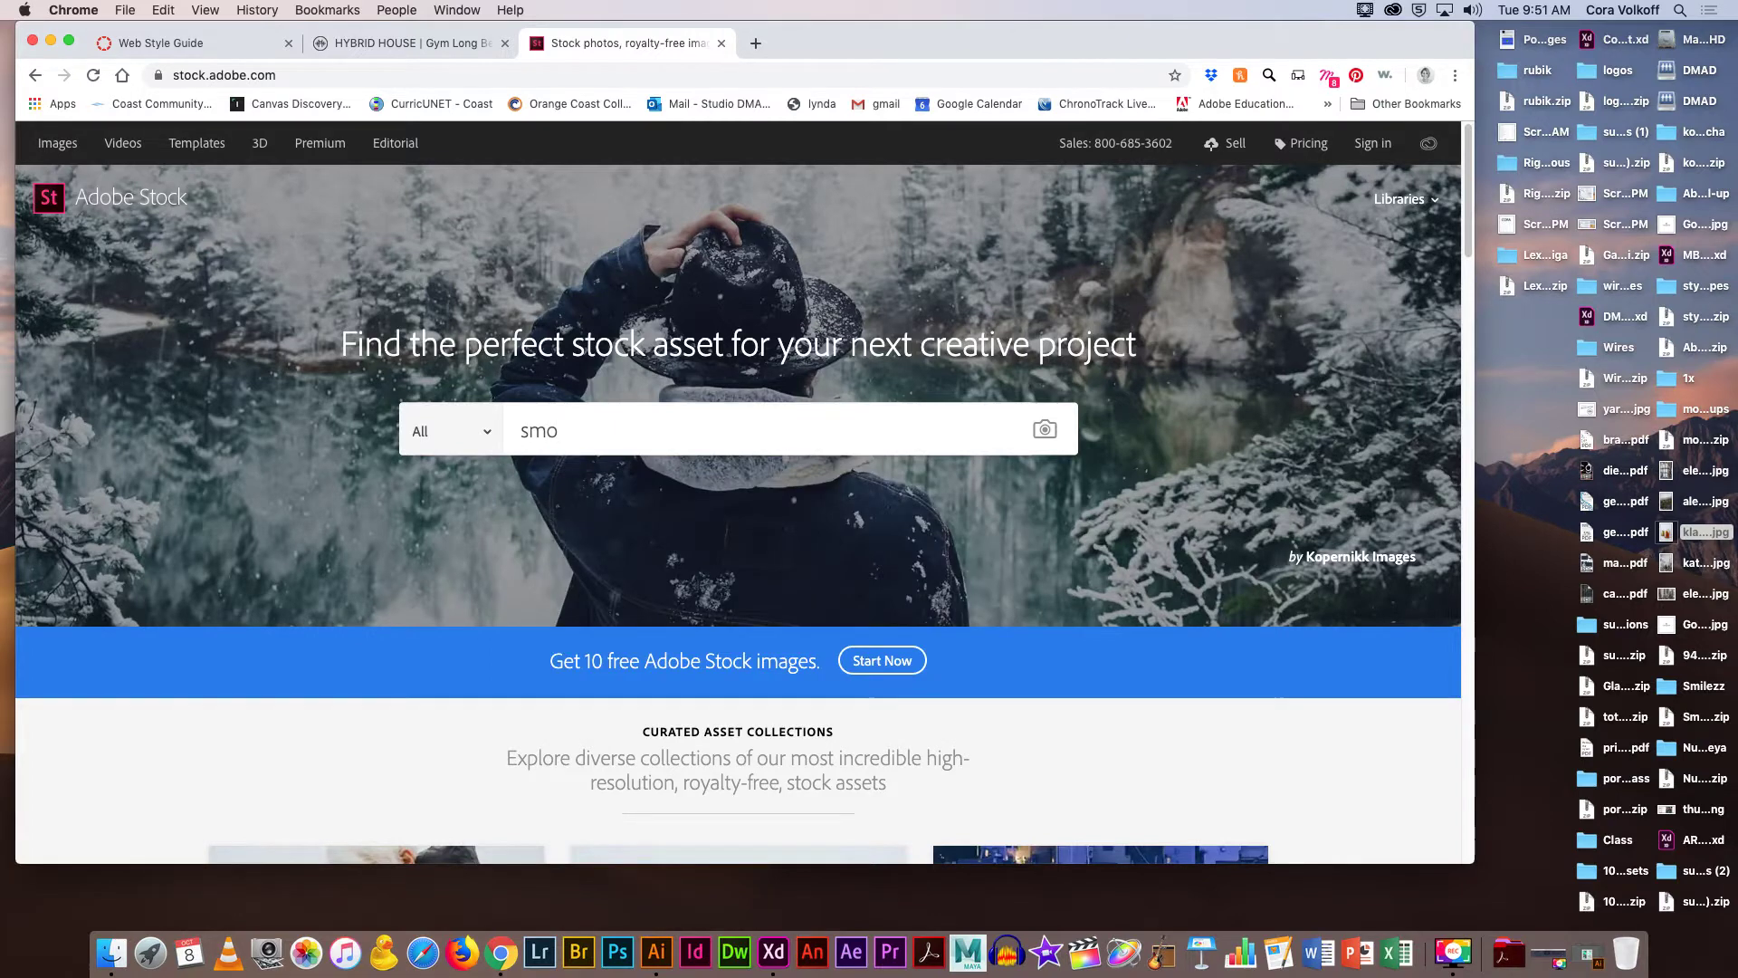
pyautogui.write('othis')
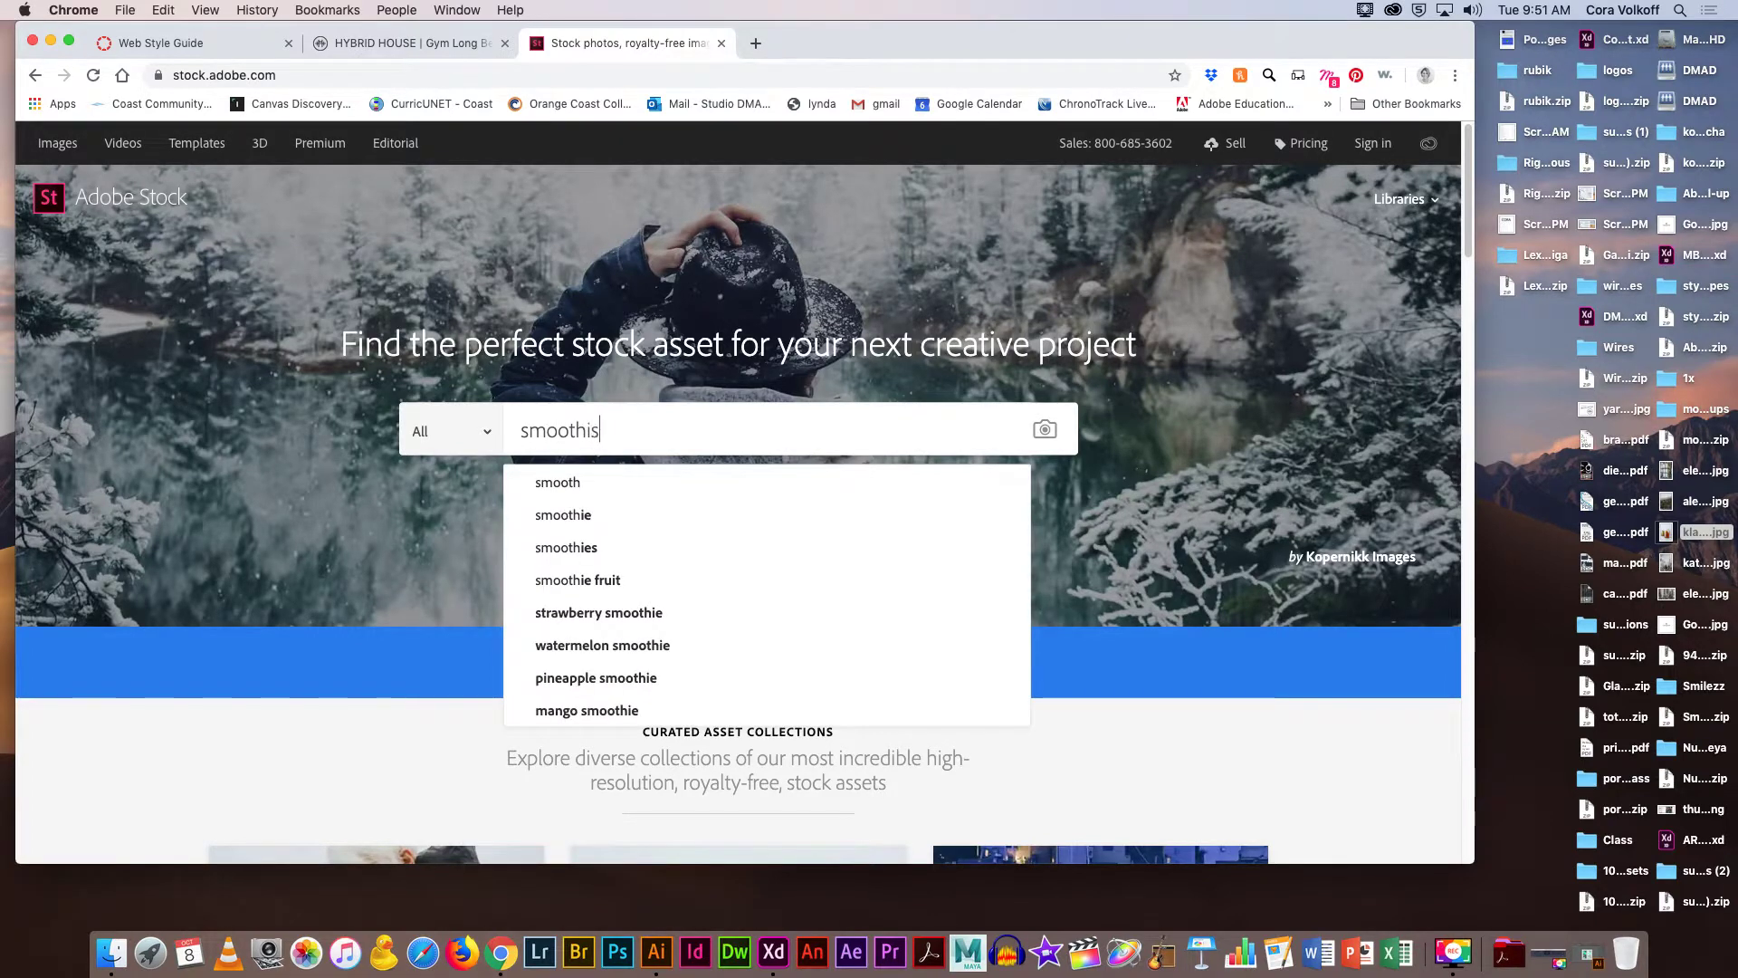
pyautogui.press('BackSpace')
pyautogui.write('es')
pyautogui.press('Return')
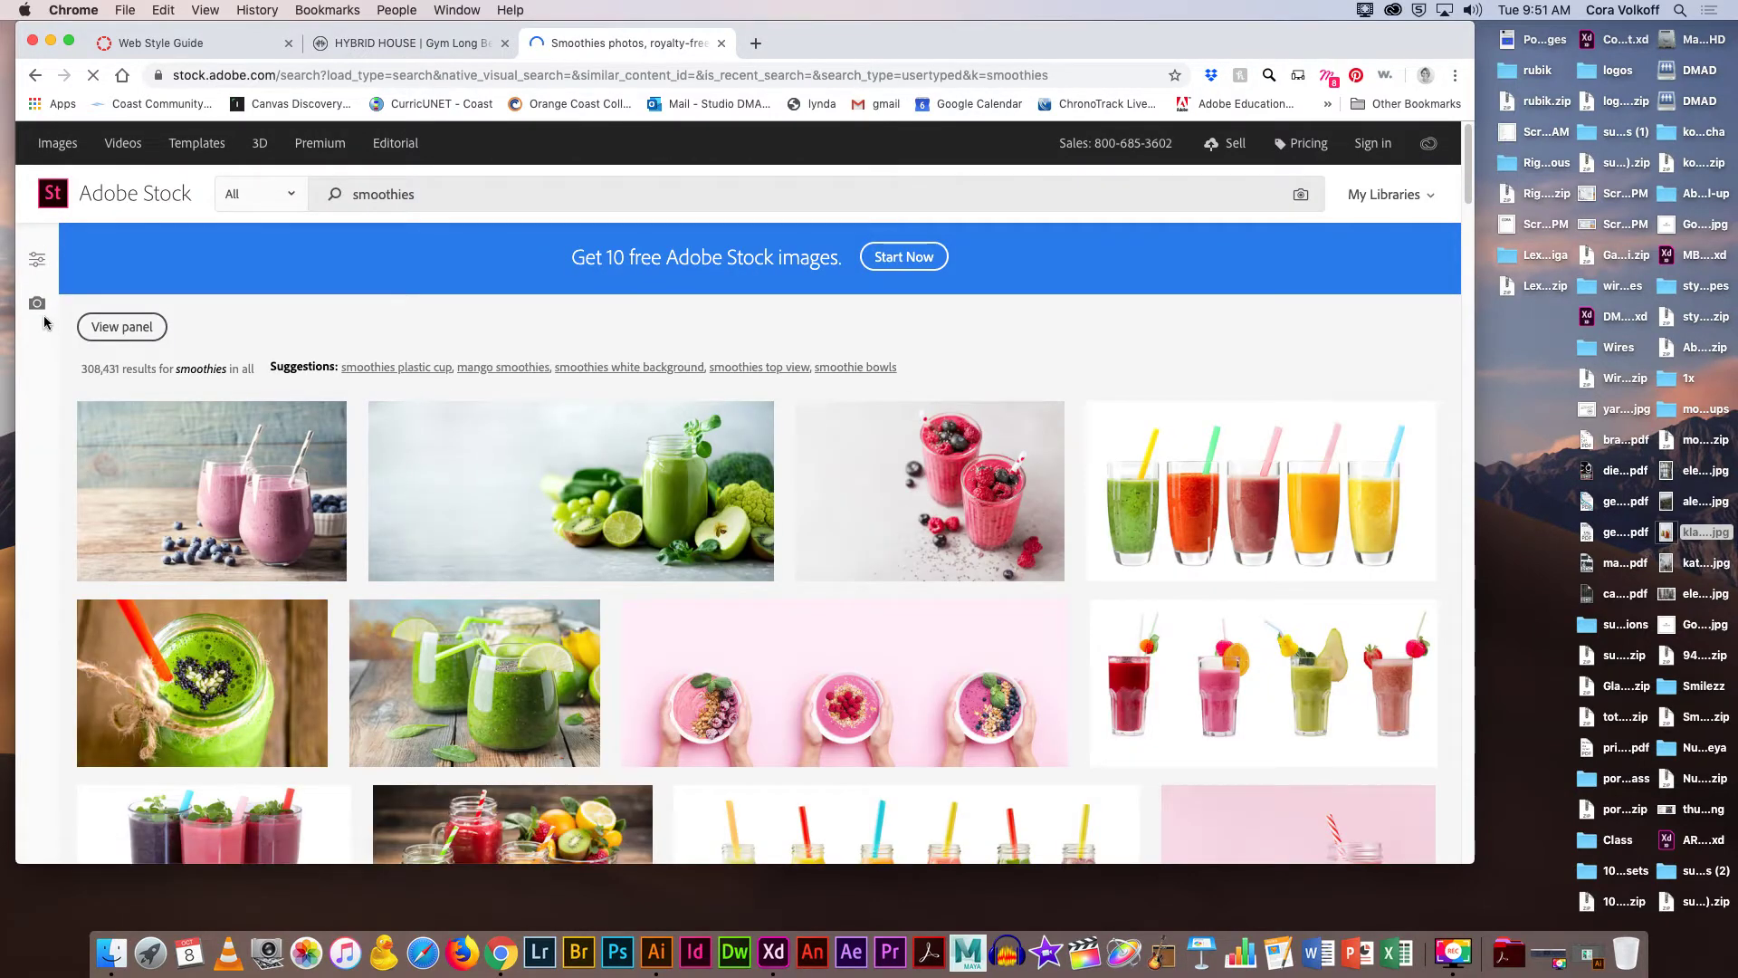
# Show the search filters for the smoothies results and open the Color filter's colour picker.
pyautogui.click(38, 262)
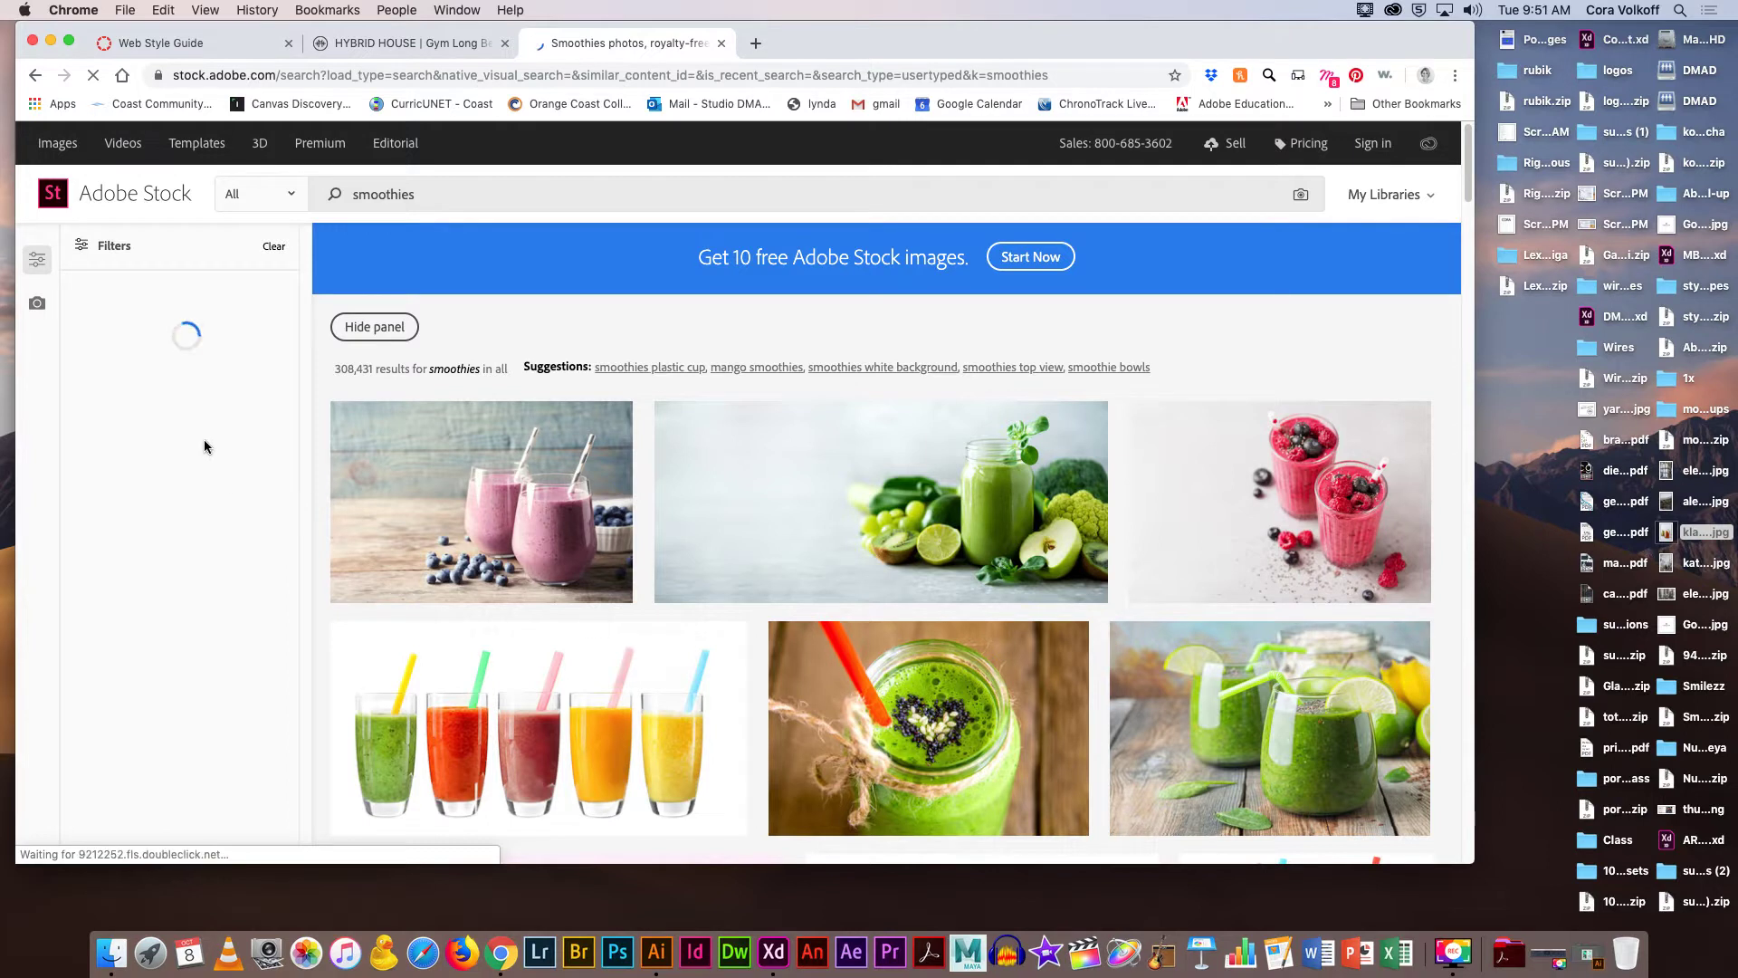
pyautogui.scroll(-10, 204, 437)
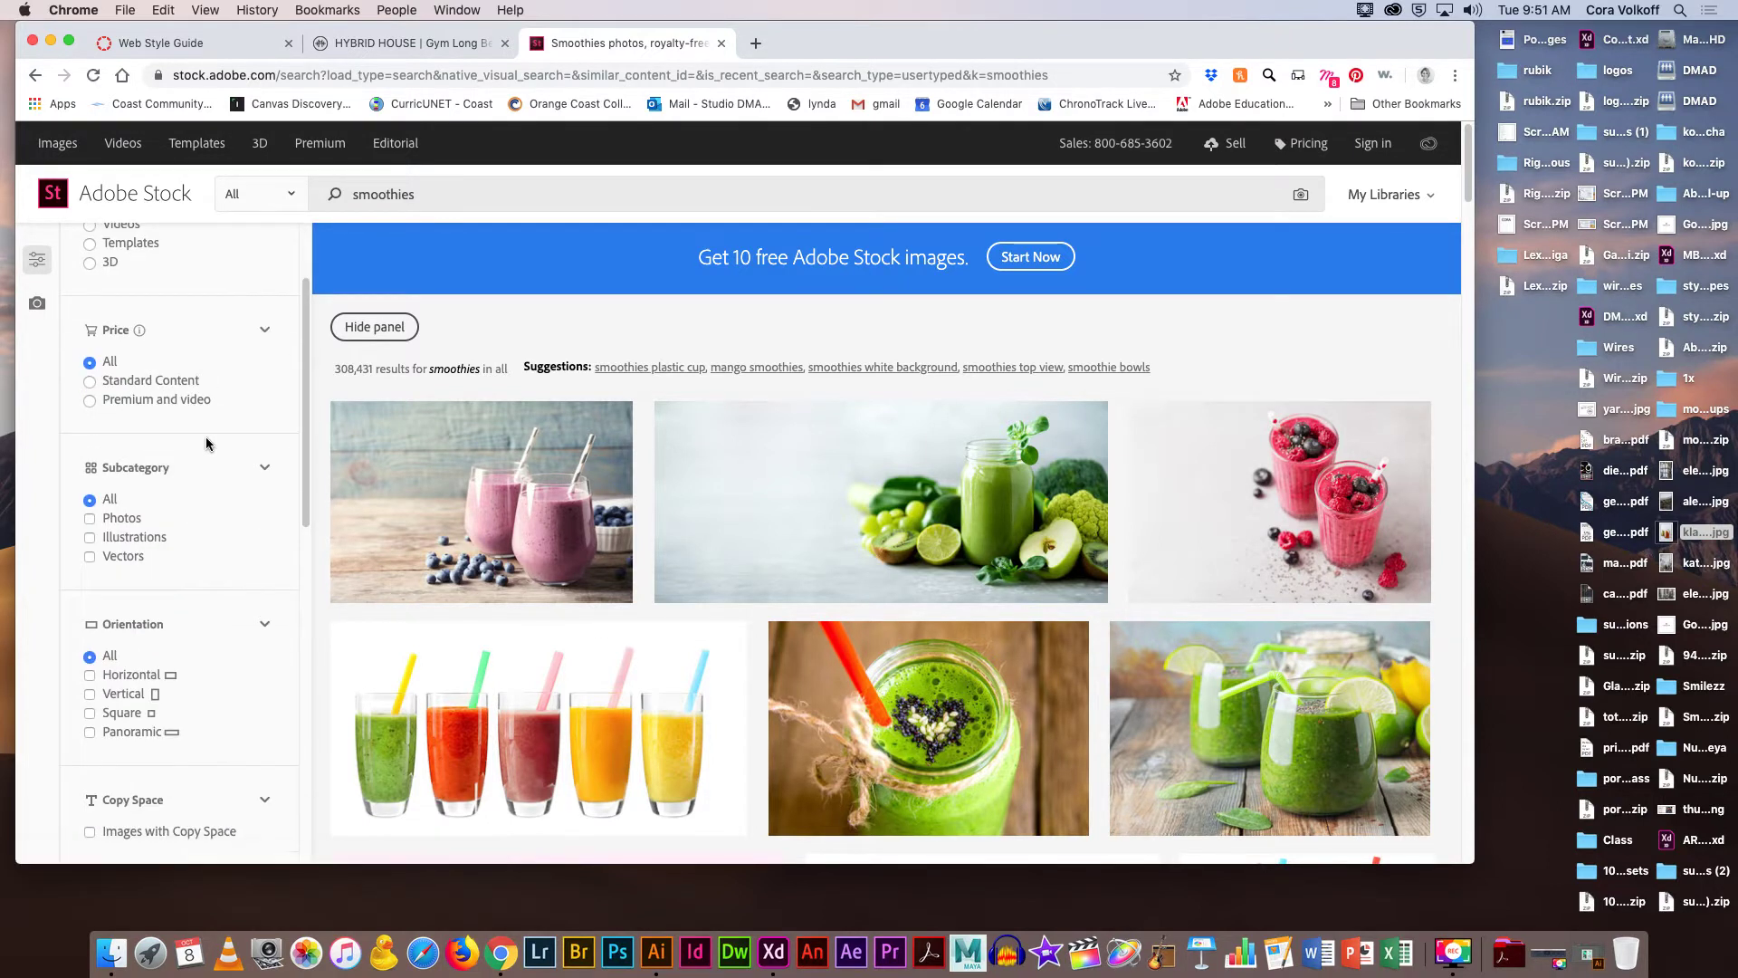
pyautogui.scroll(-8, 207, 443)
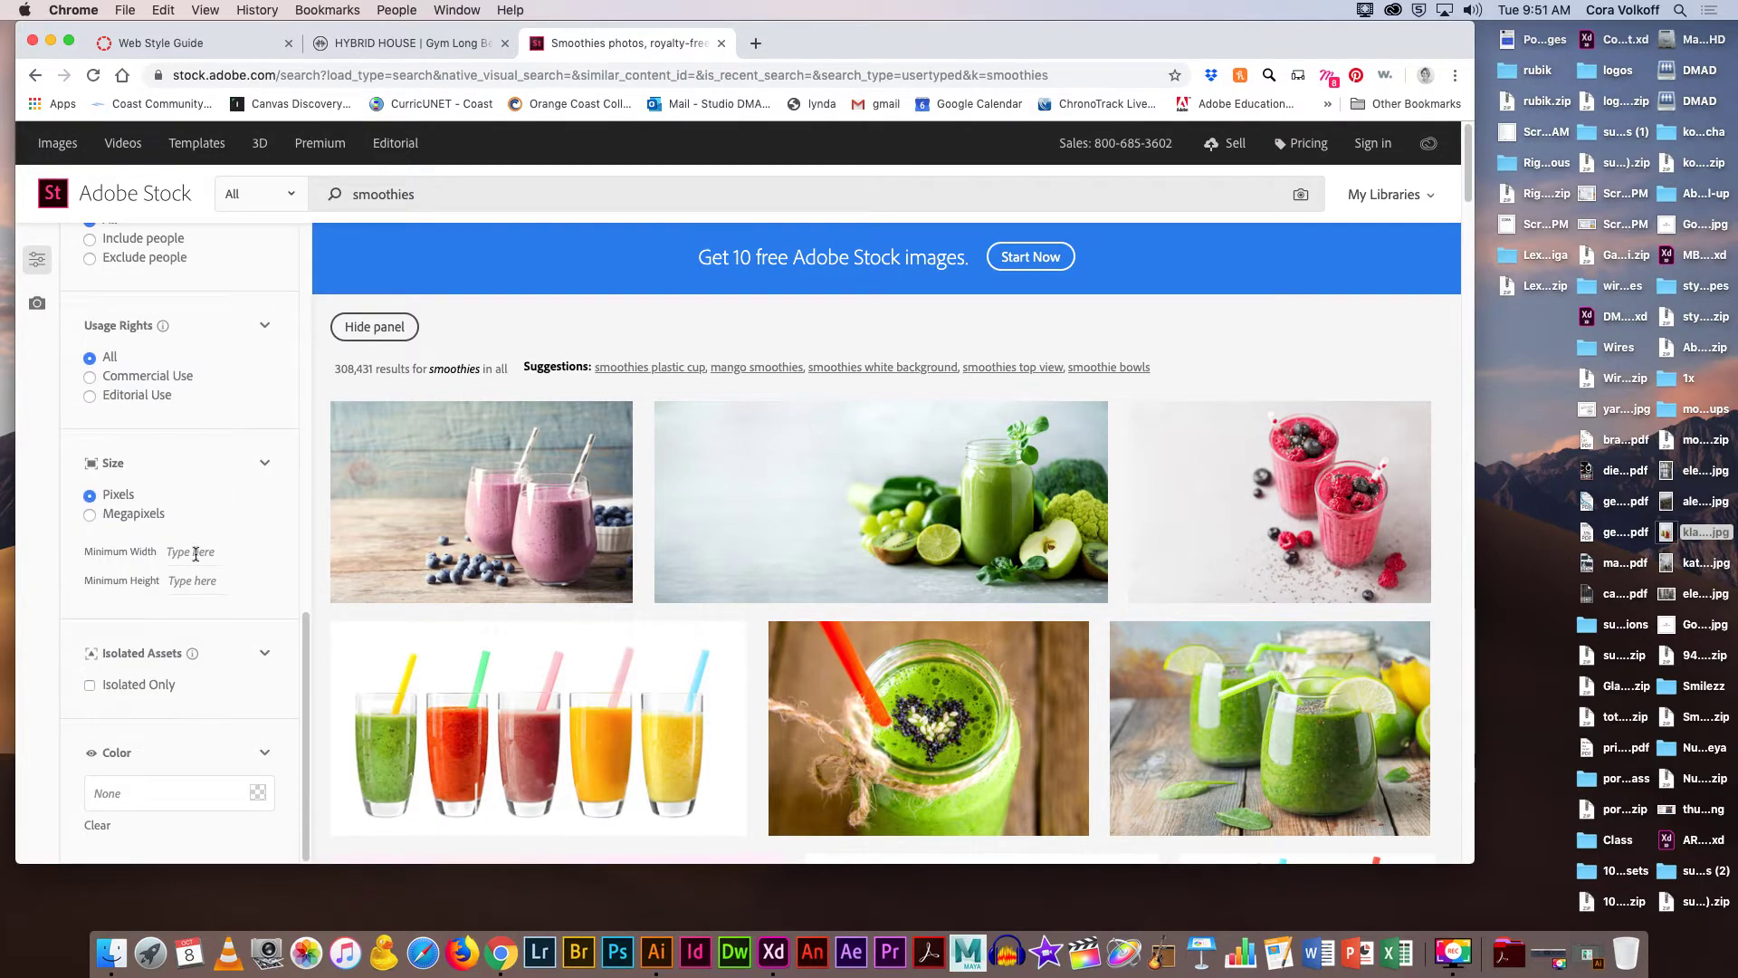
pyautogui.click(153, 794)
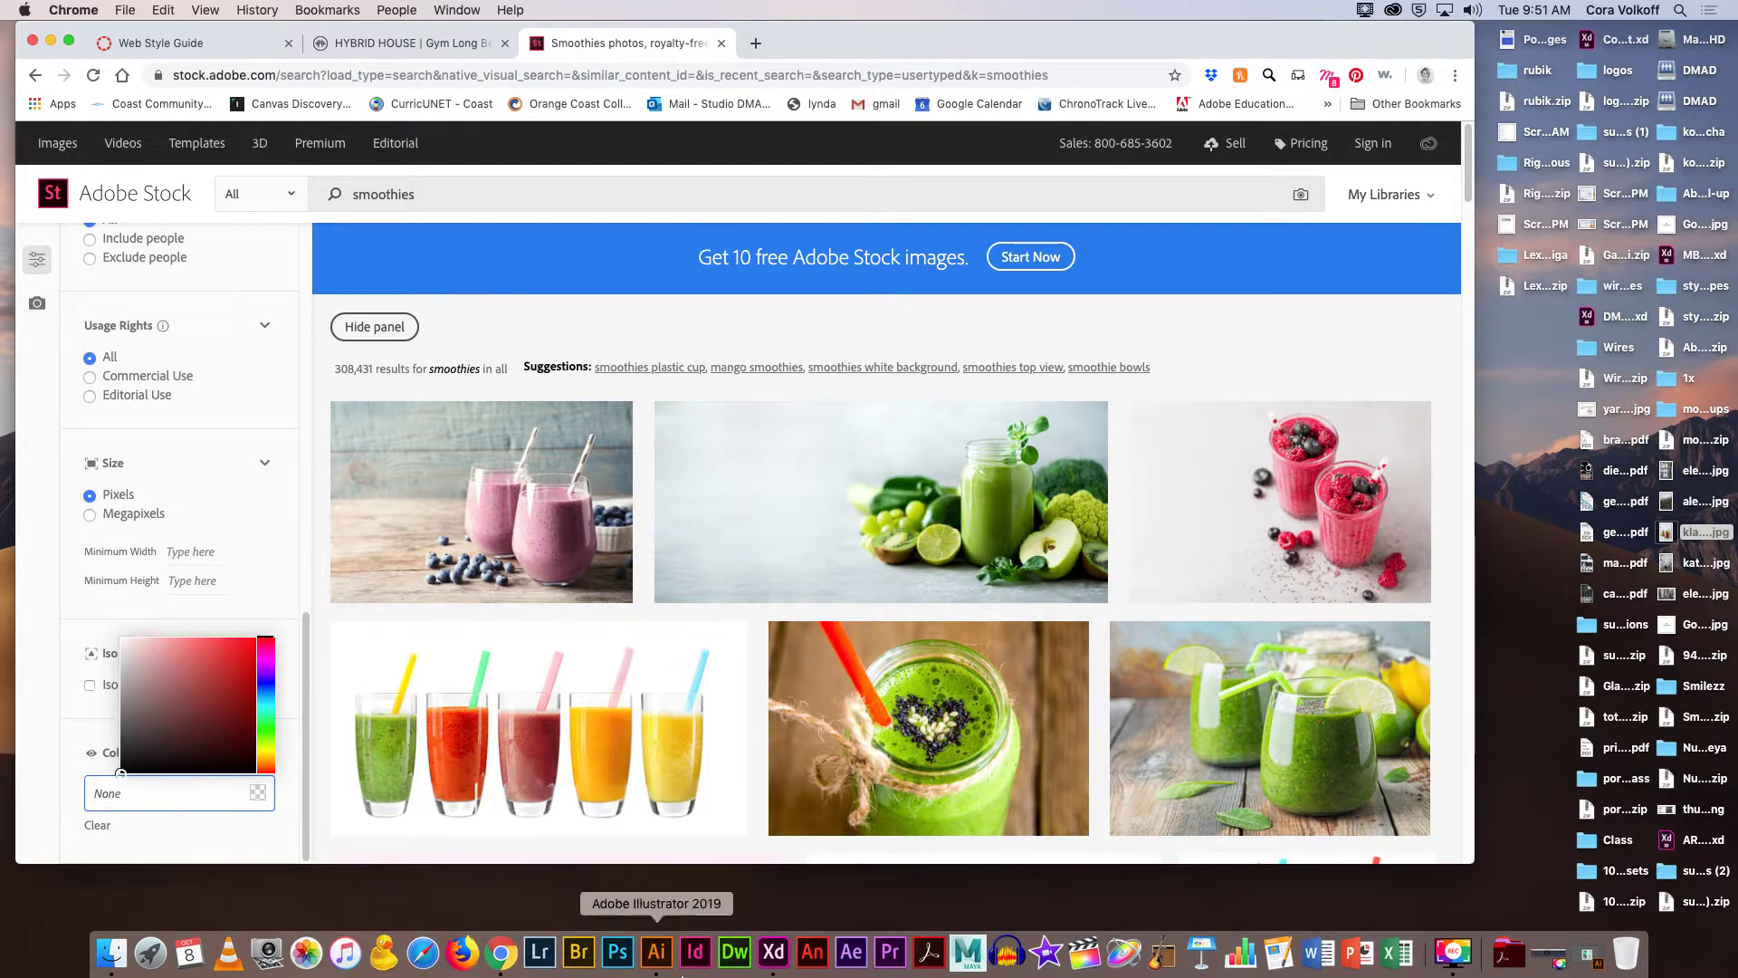
# Switch to Illustrator and try to isolate a green triangle in the first banner of the open artwork.
pyautogui.click(657, 951)
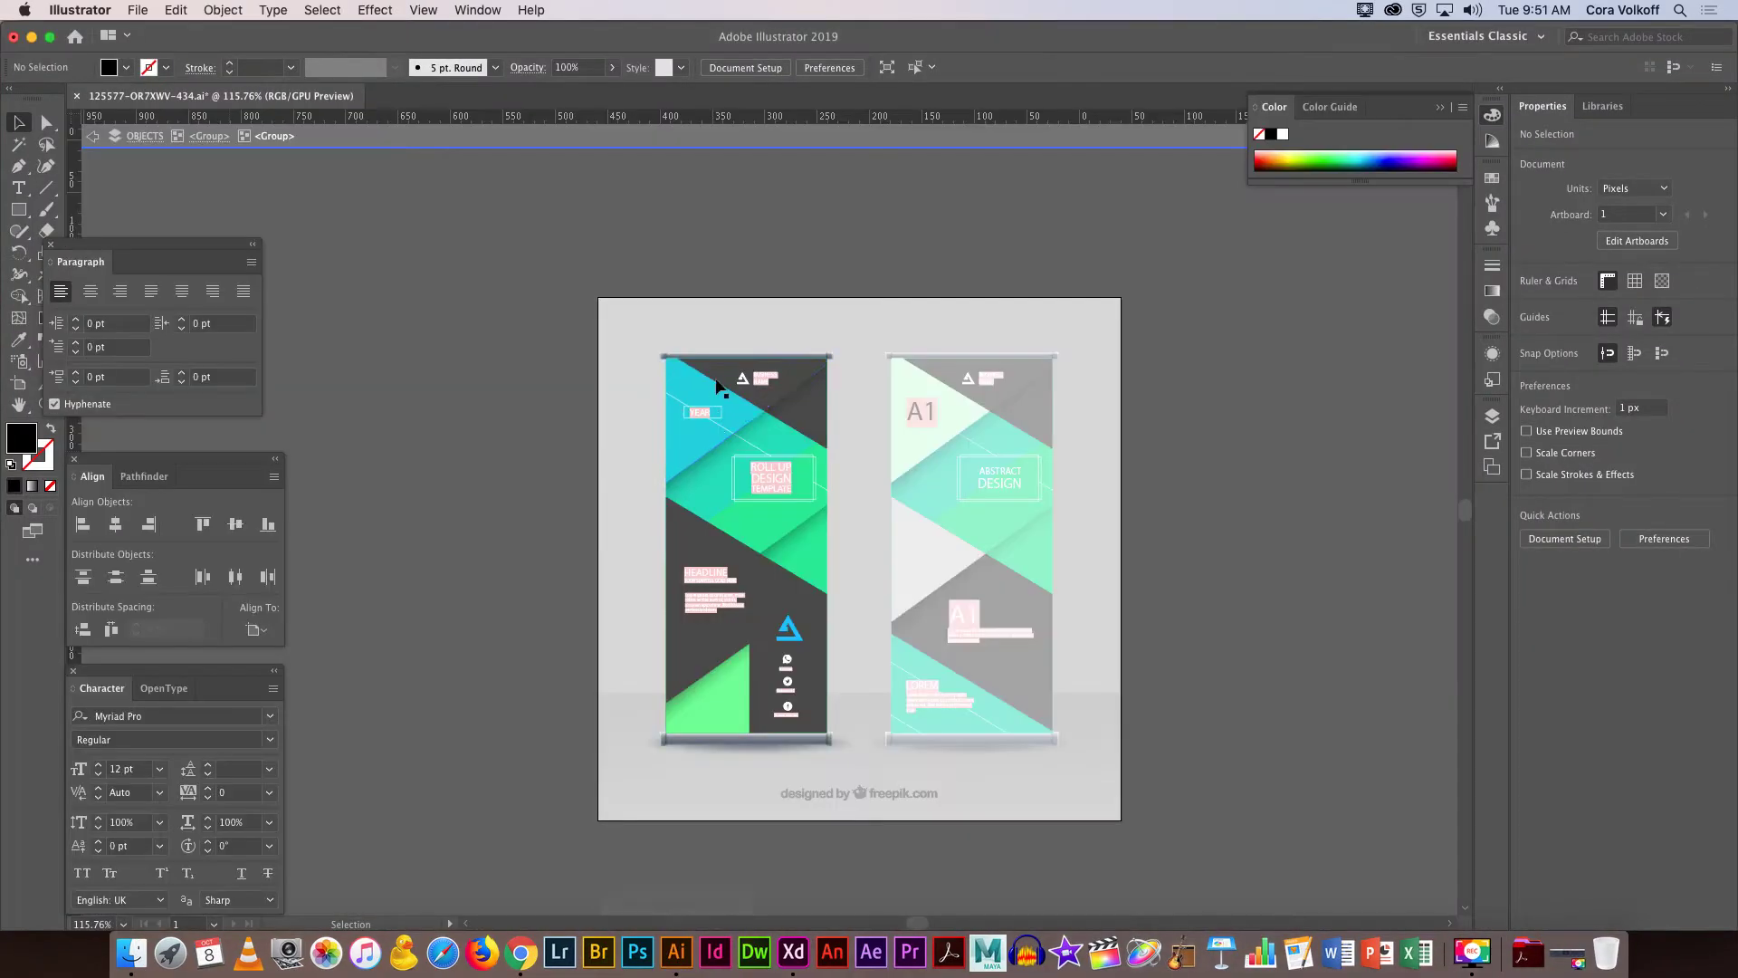
pyautogui.click(764, 519)
pyautogui.doubleClick(763, 525)
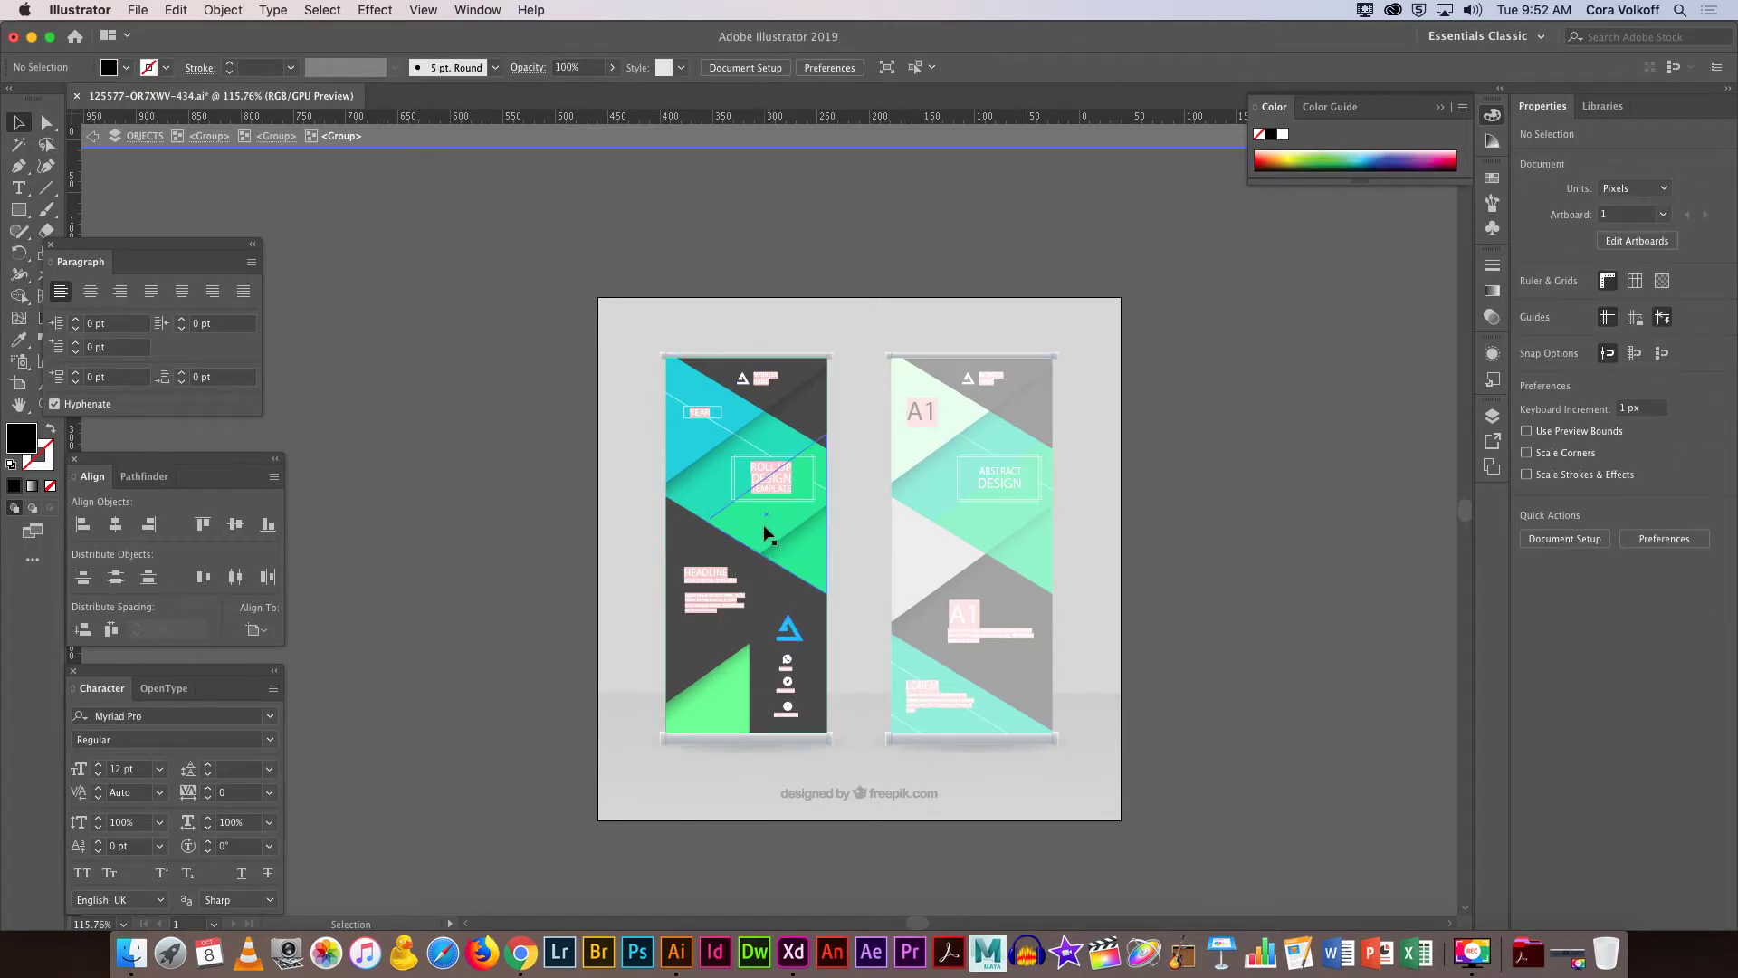
pyautogui.doubleClick(764, 527)
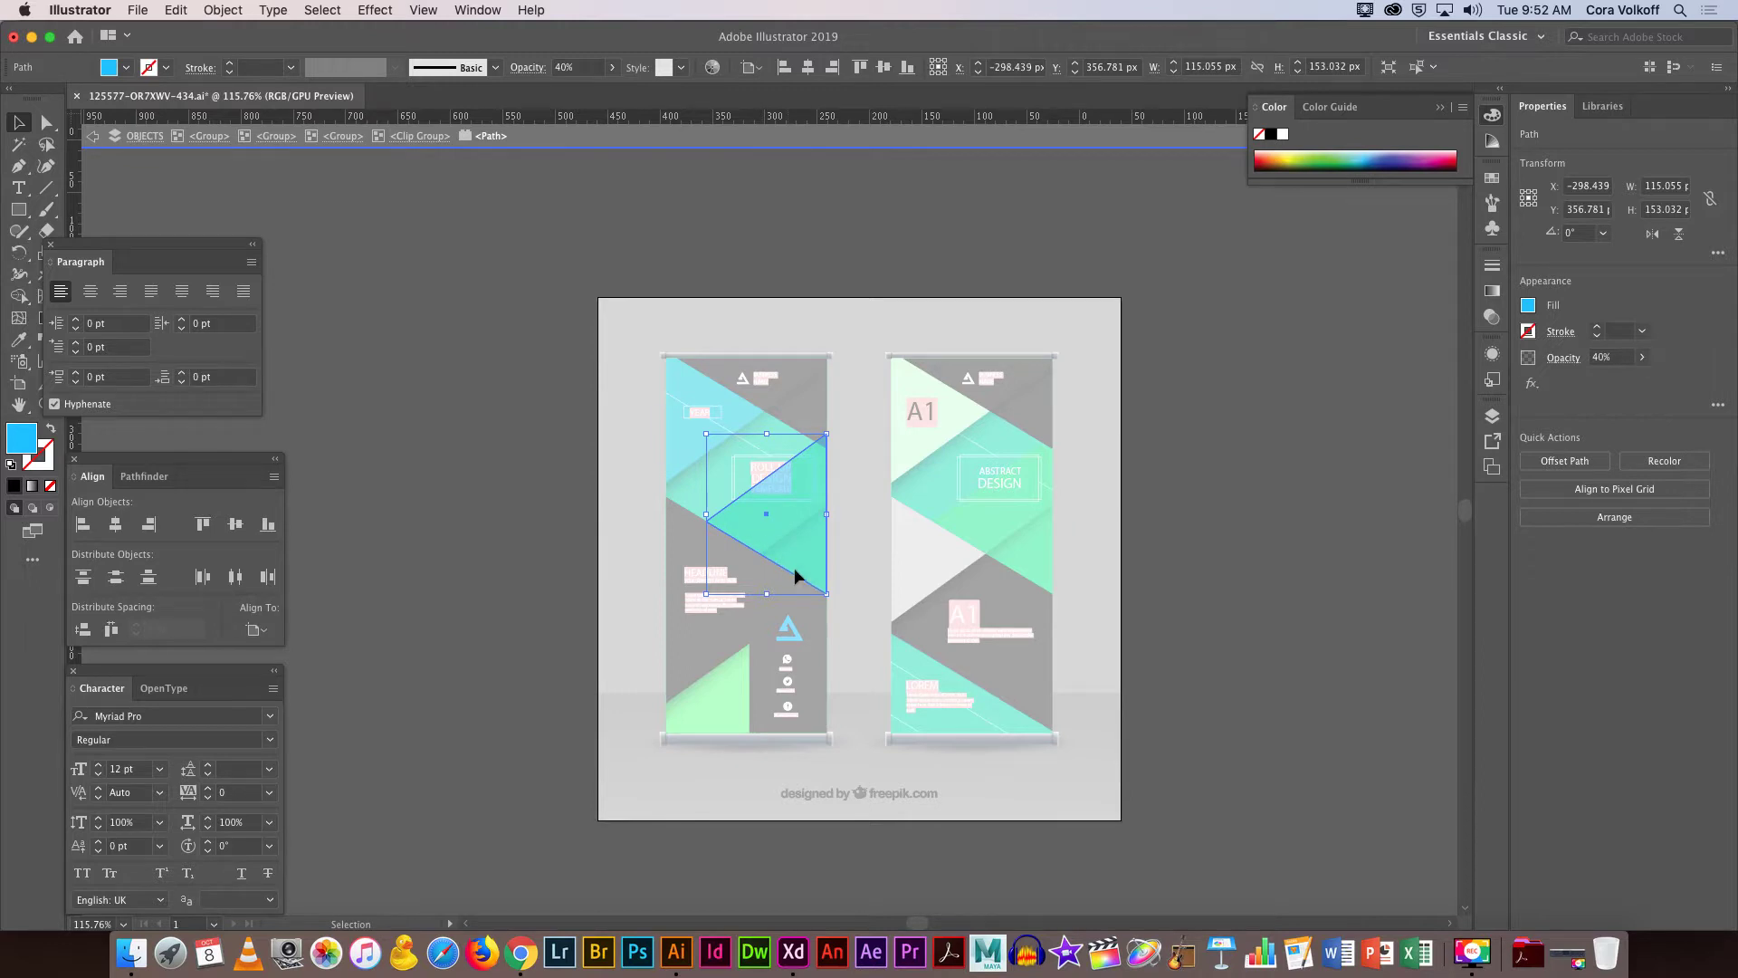
pyautogui.click(692, 711)
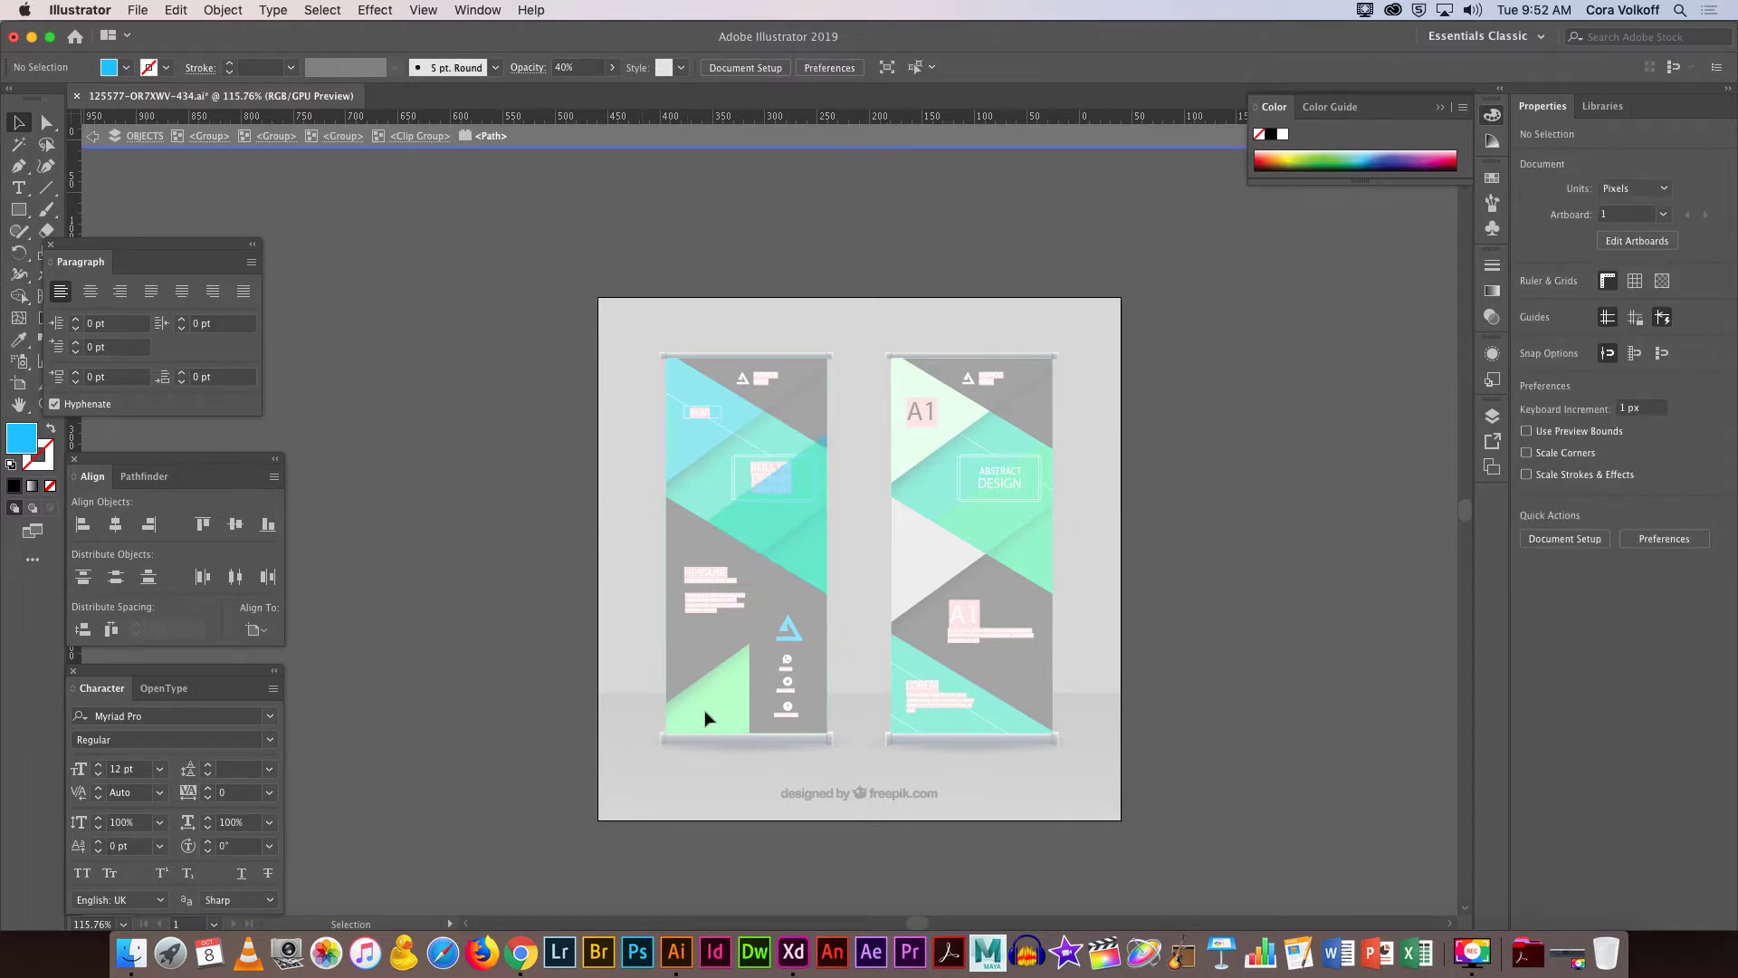
# Choose a green fill from the colour spectrum and copy its hex code 79C143 from the Color Picker.
pyautogui.click(1328, 160)
pyautogui.click(1323, 152)
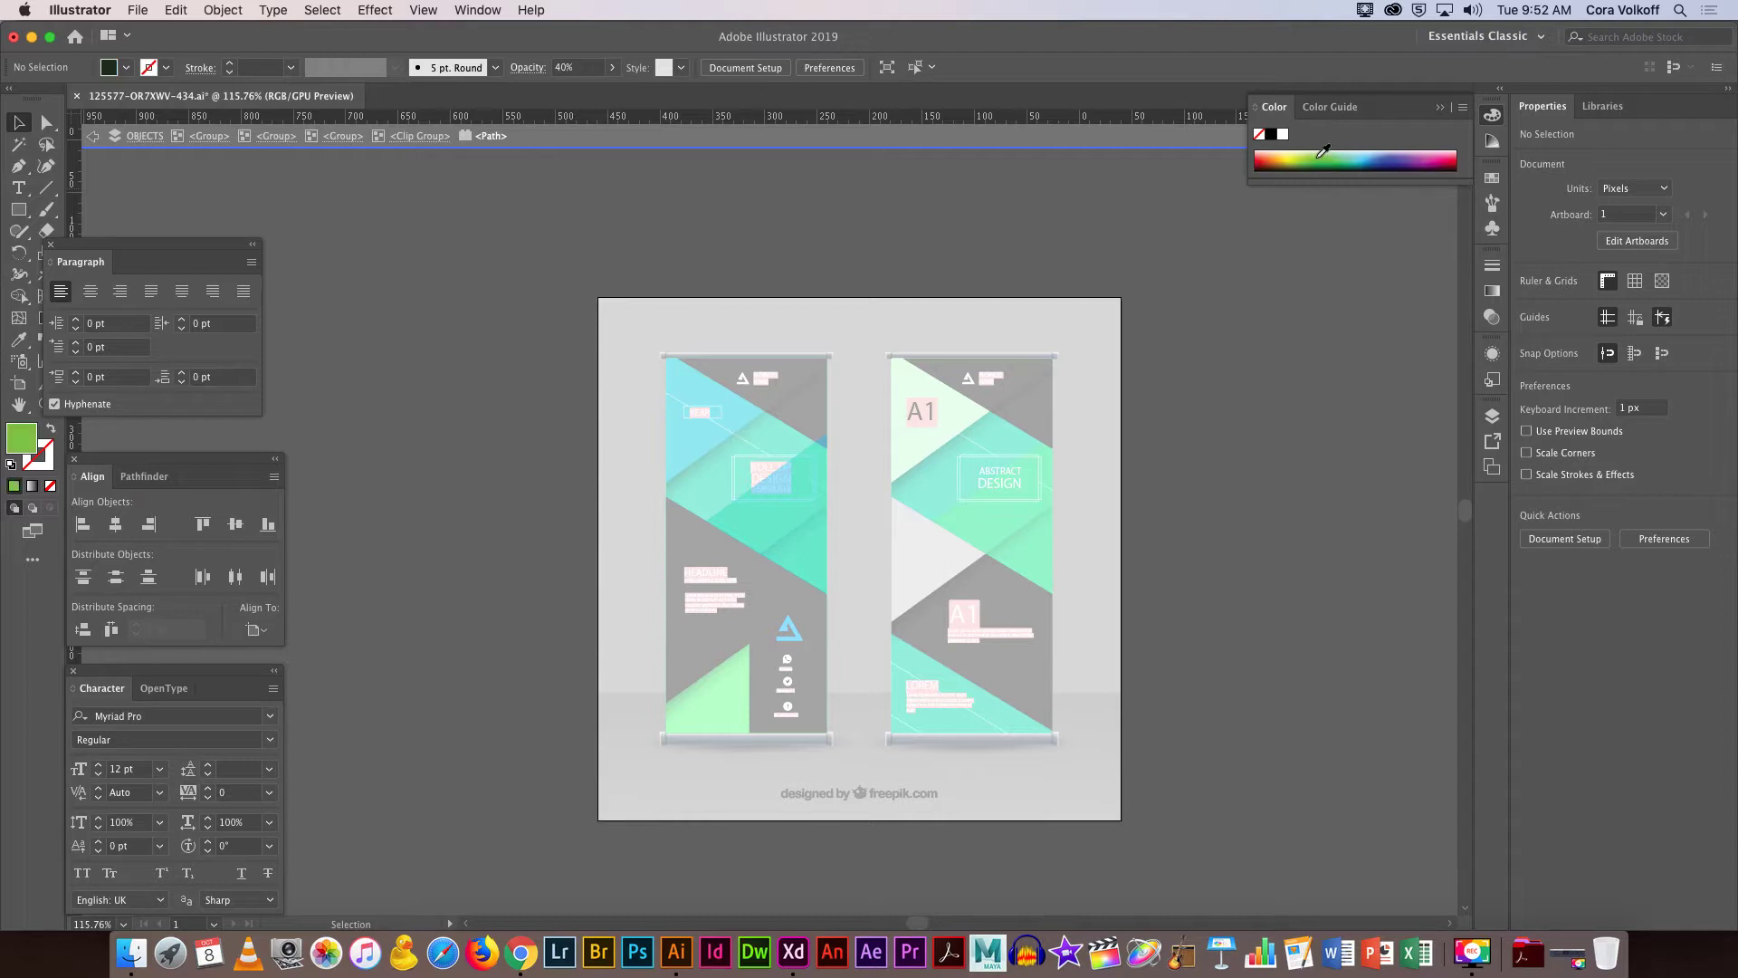
pyautogui.doubleClick(22, 439)
pyautogui.press('super+c')
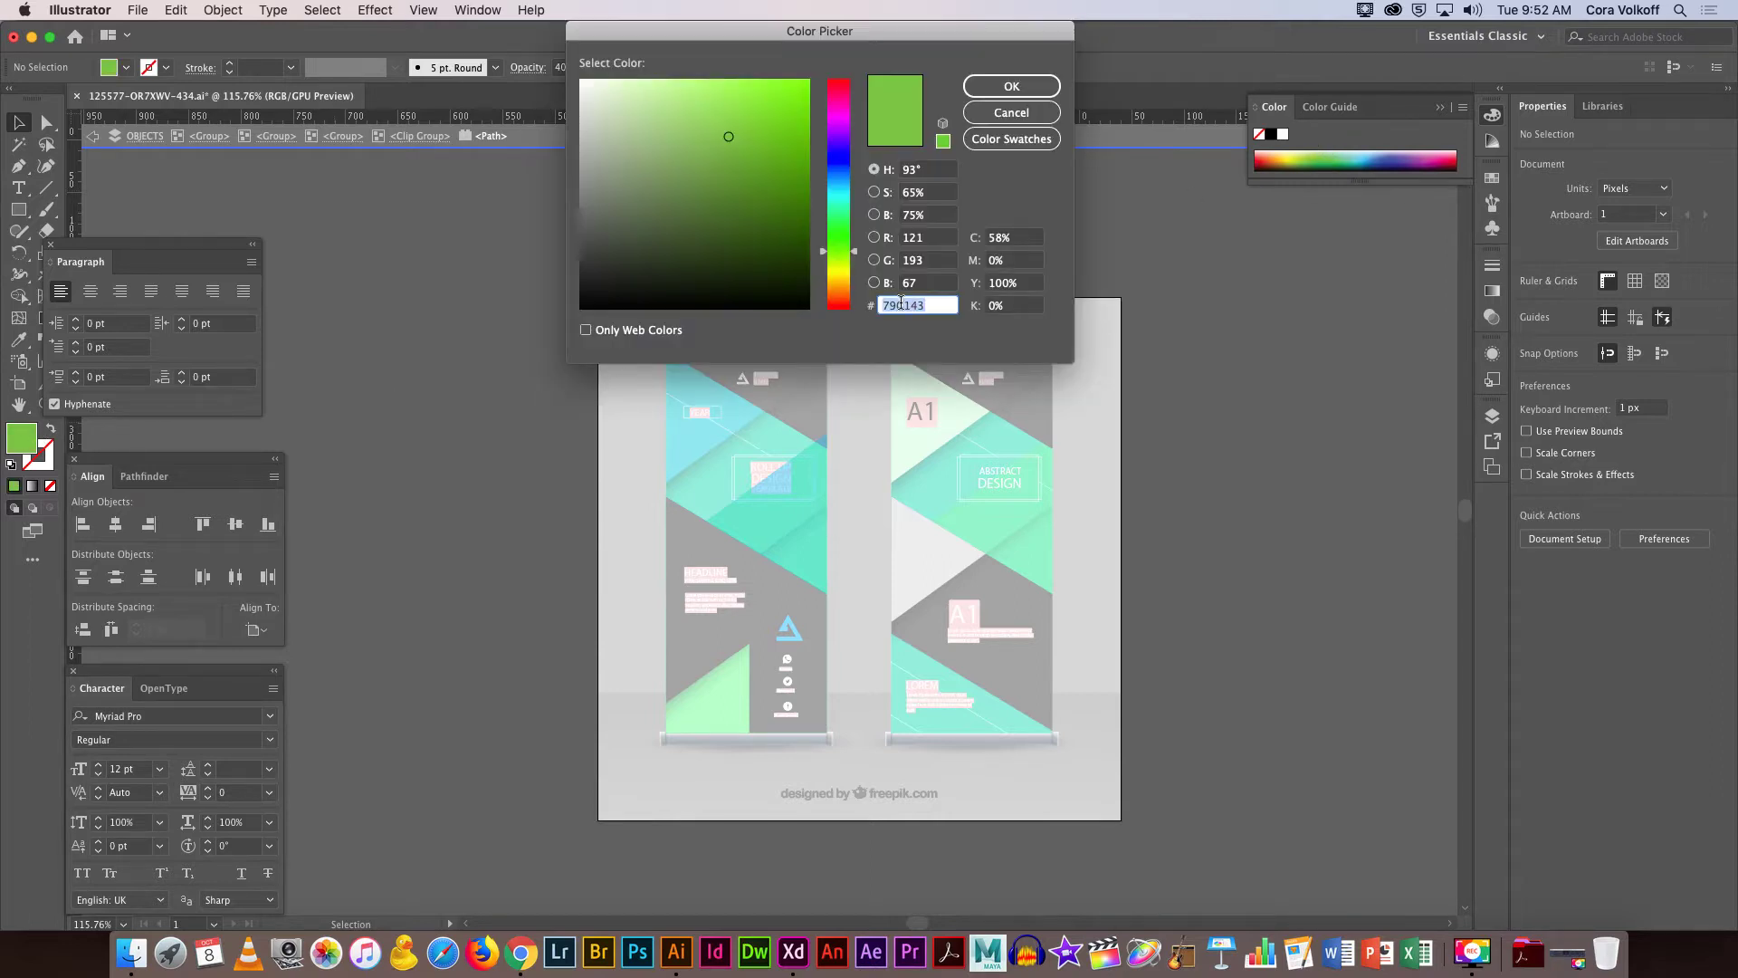
# Switch to Chrome, filter the smoothies results by the color 79C143 and browse the matching images.
pyautogui.click(521, 952)
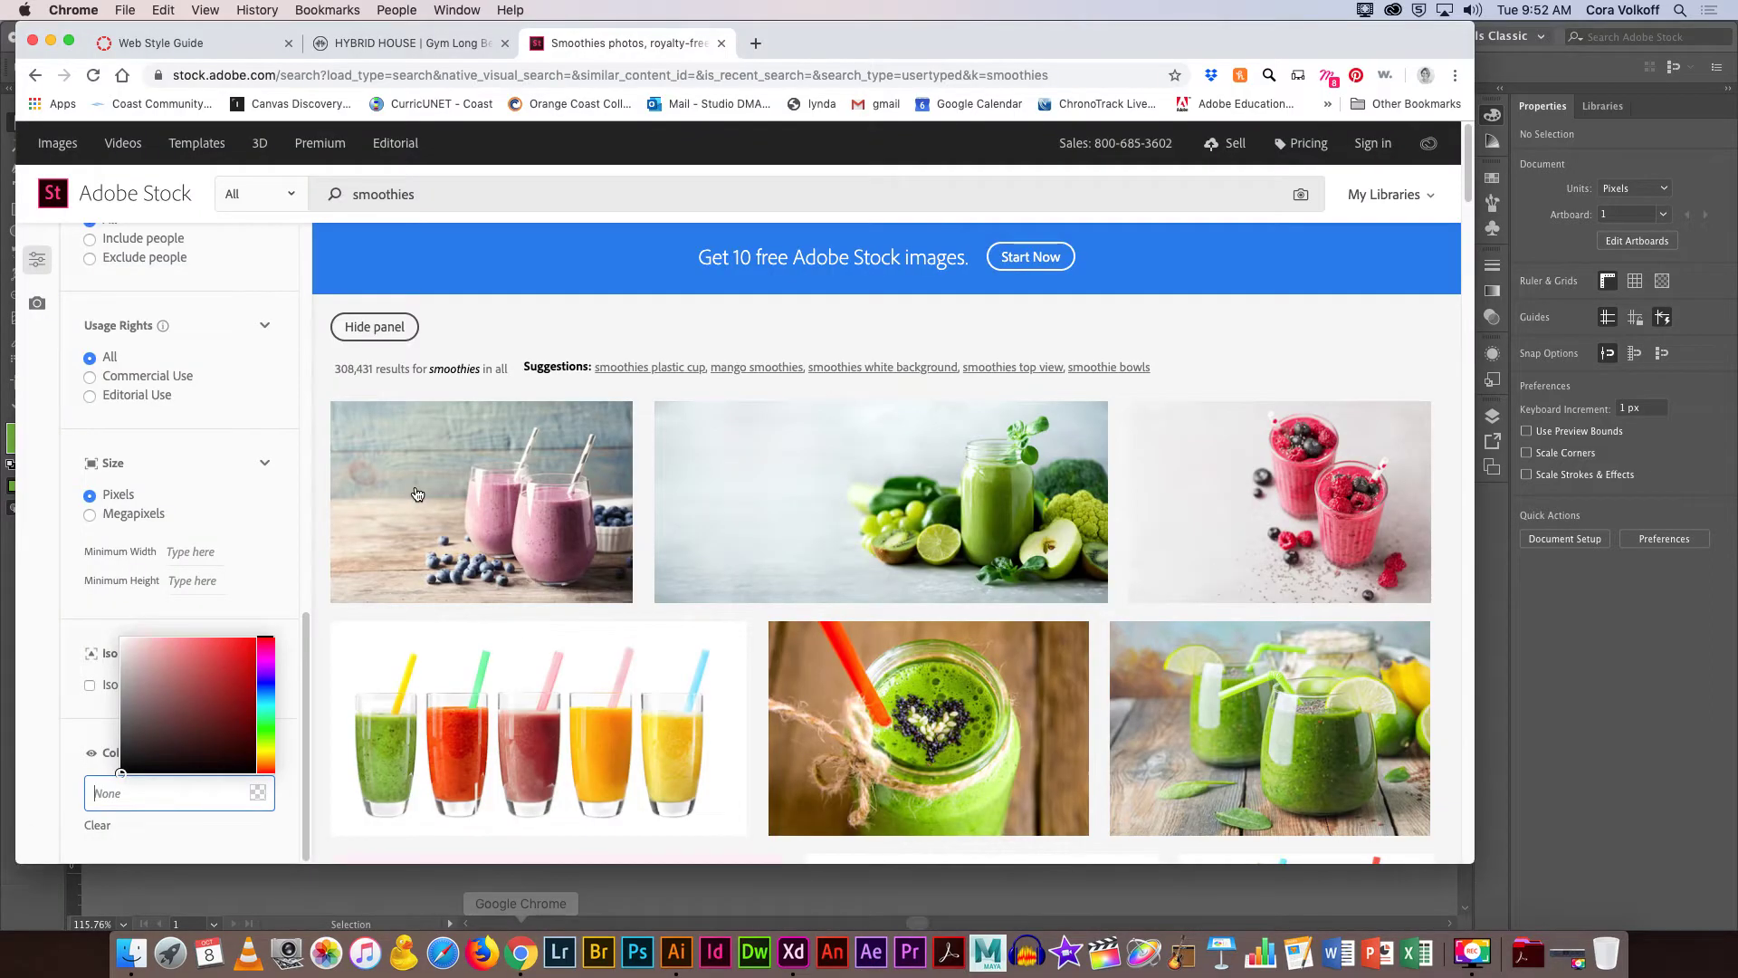
pyautogui.click(180, 791)
pyautogui.press('super+v')
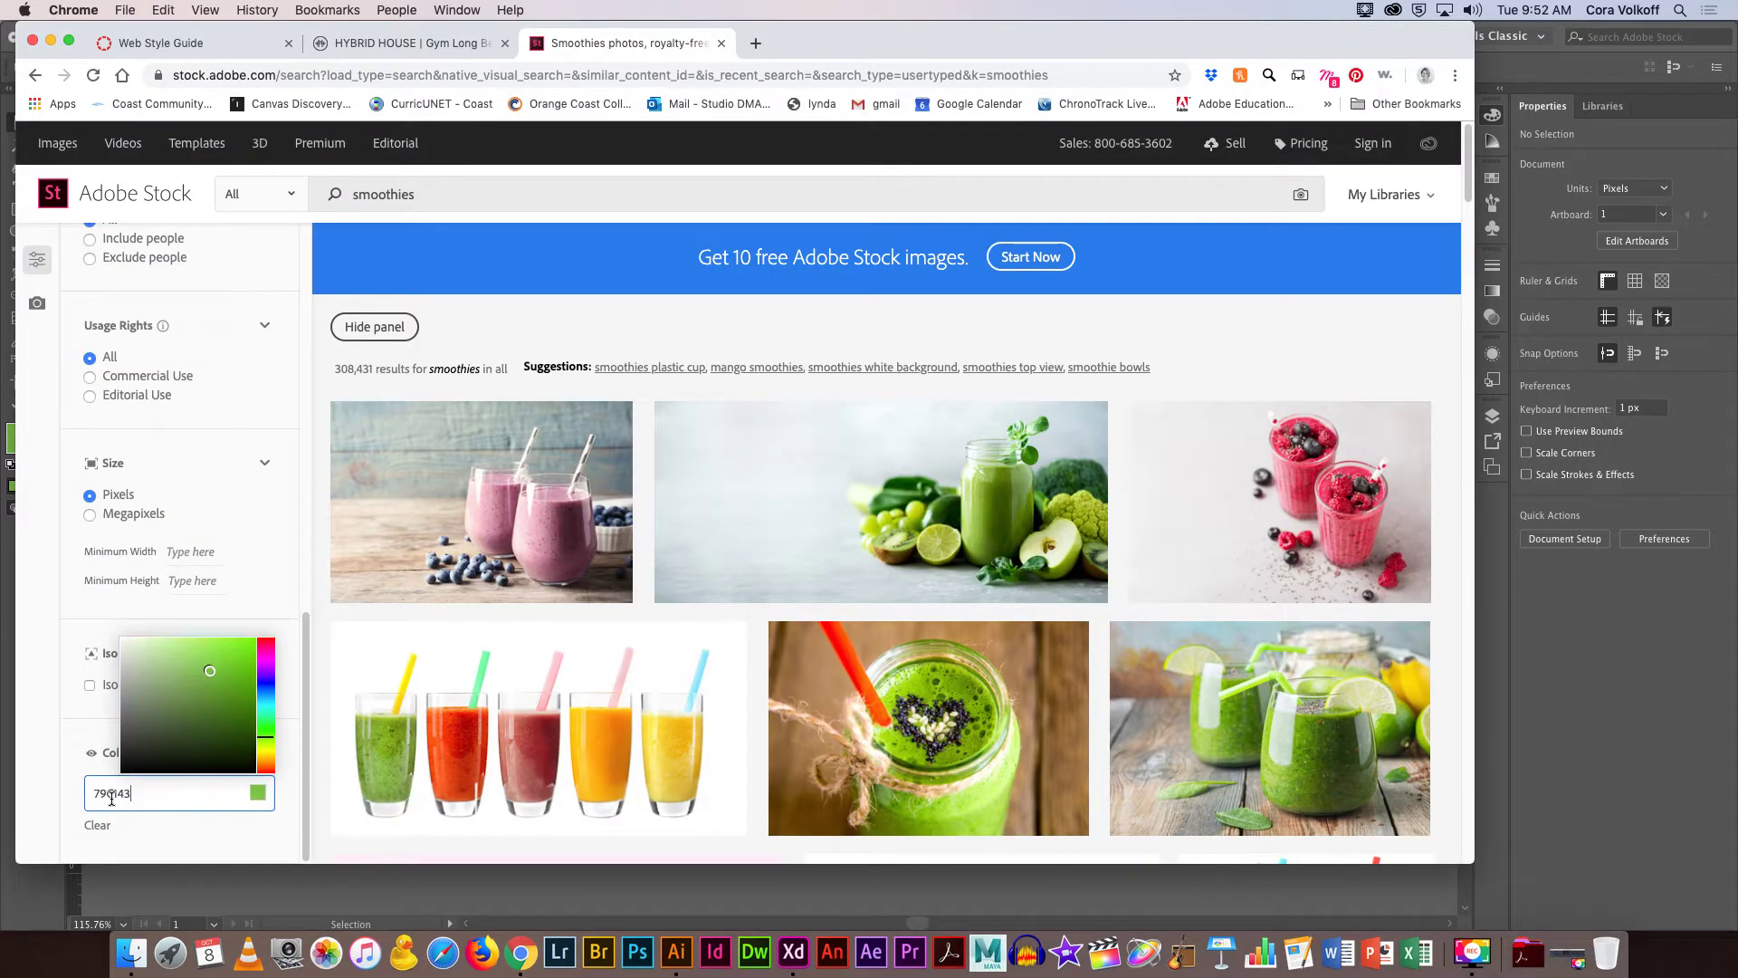
pyautogui.press('Return')
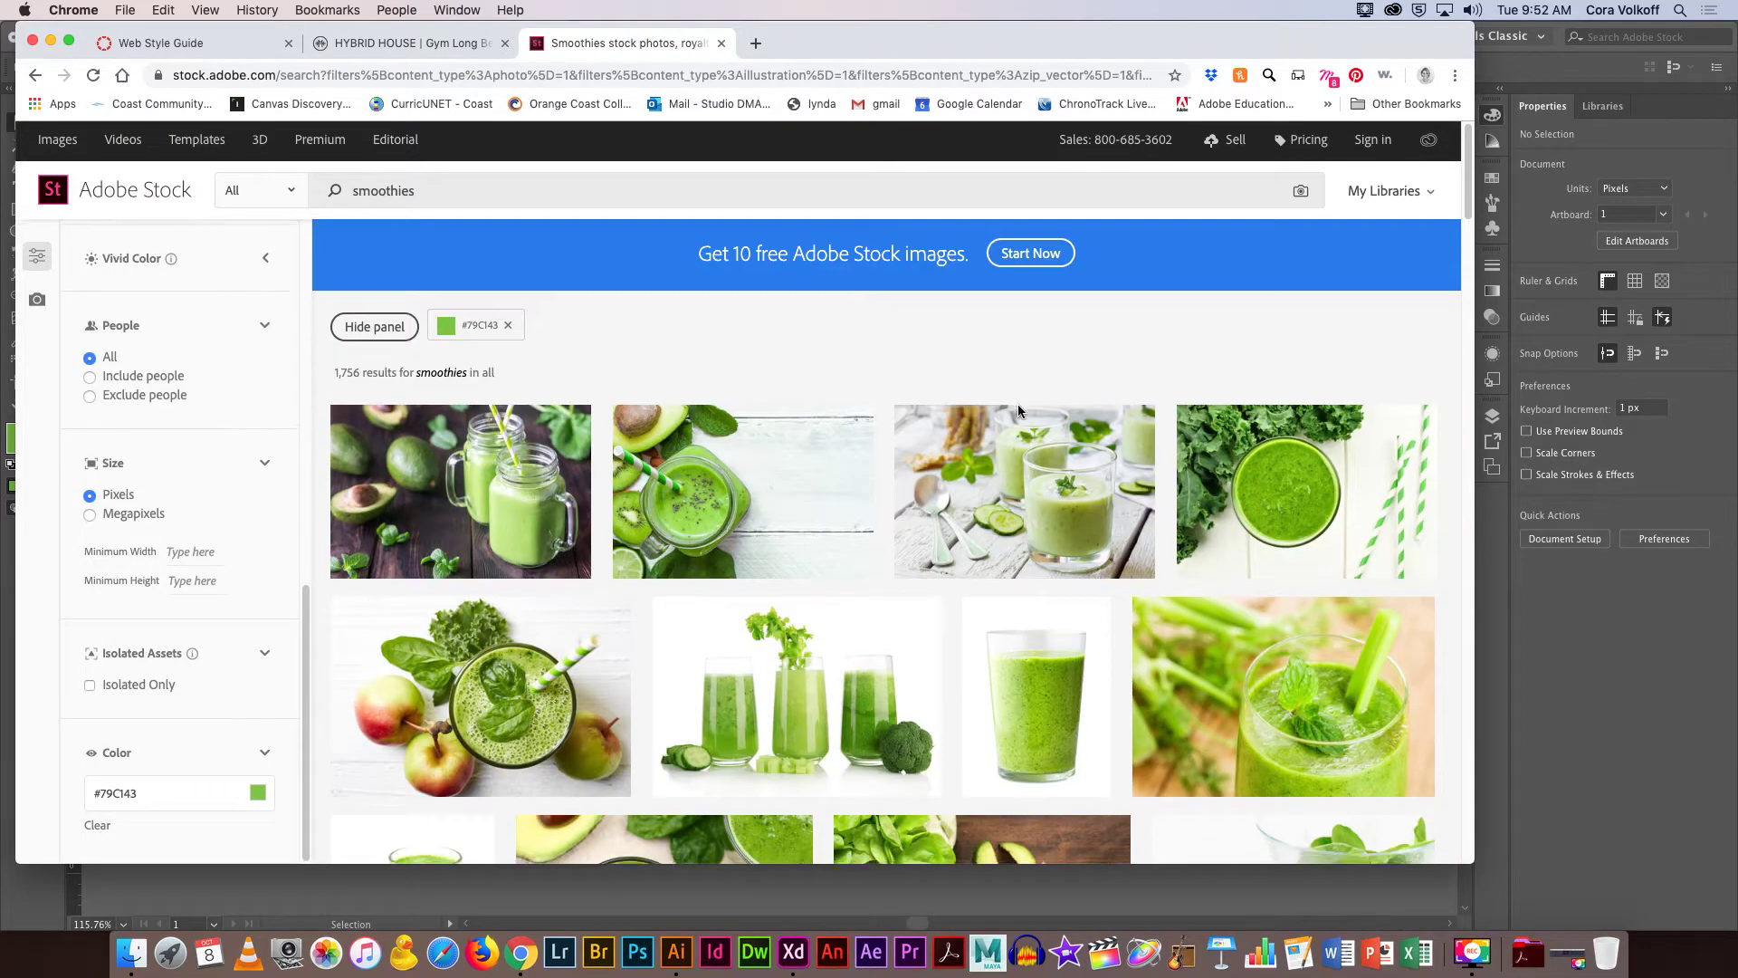
pyautogui.scroll(-3, 1018, 403)
pyautogui.scroll(-6, 1019, 413)
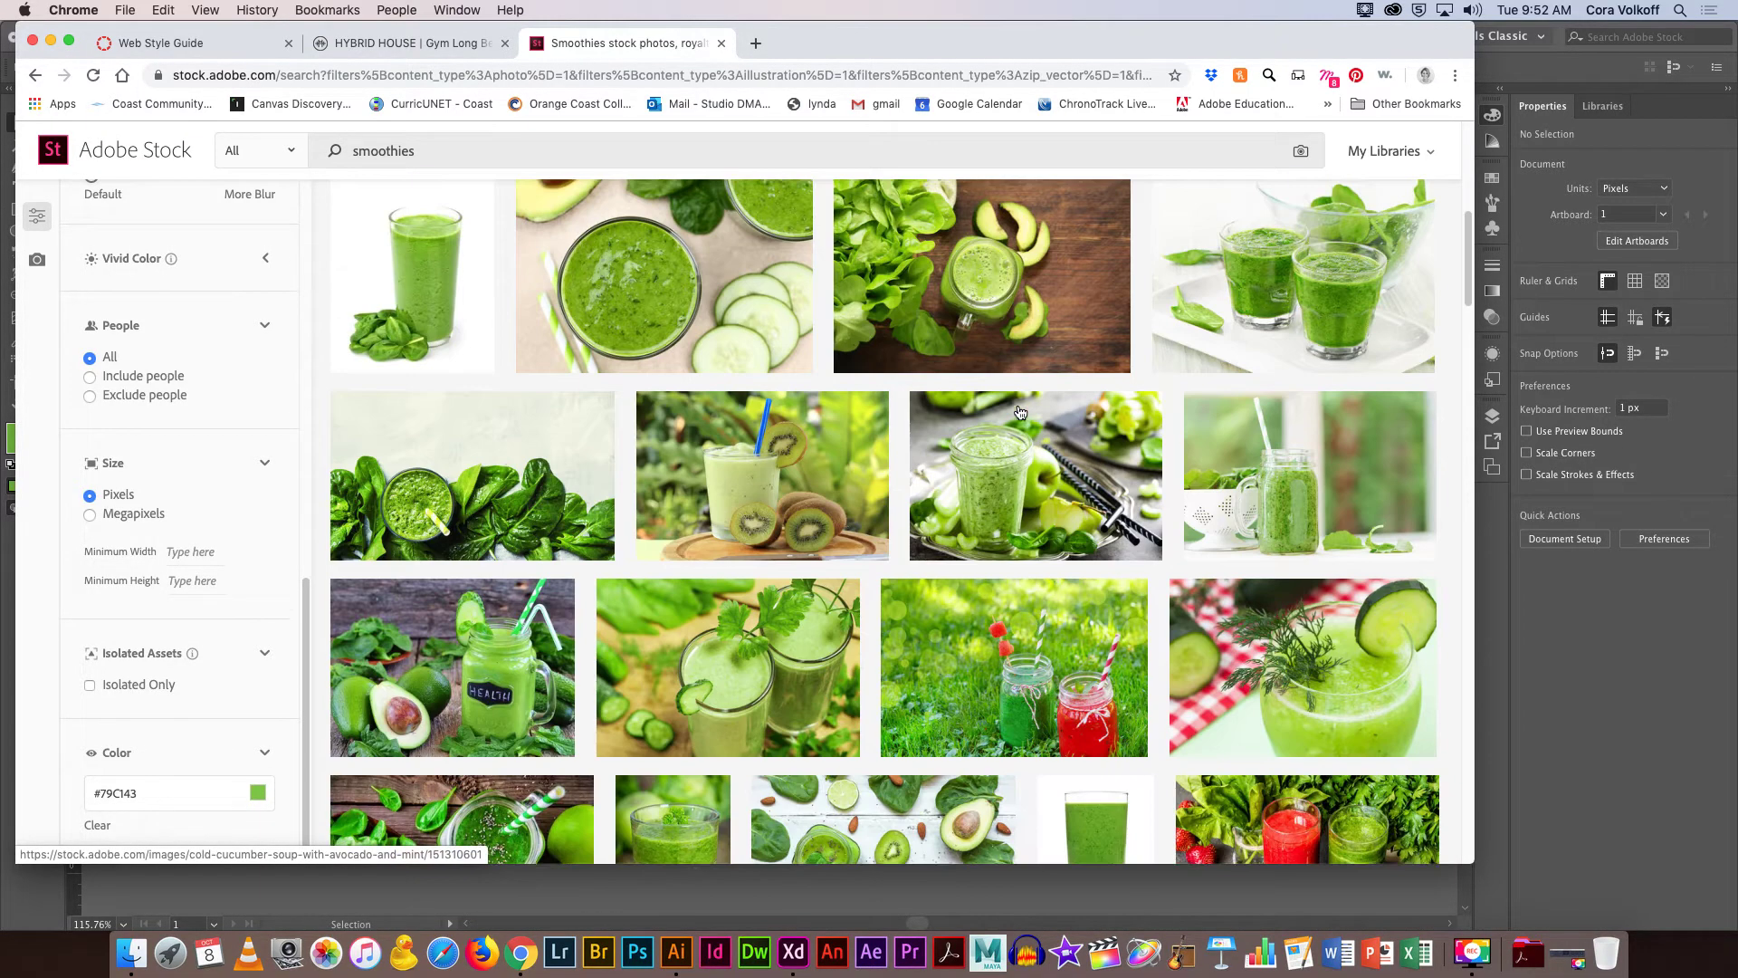
pyautogui.scroll(-6, 1019, 413)
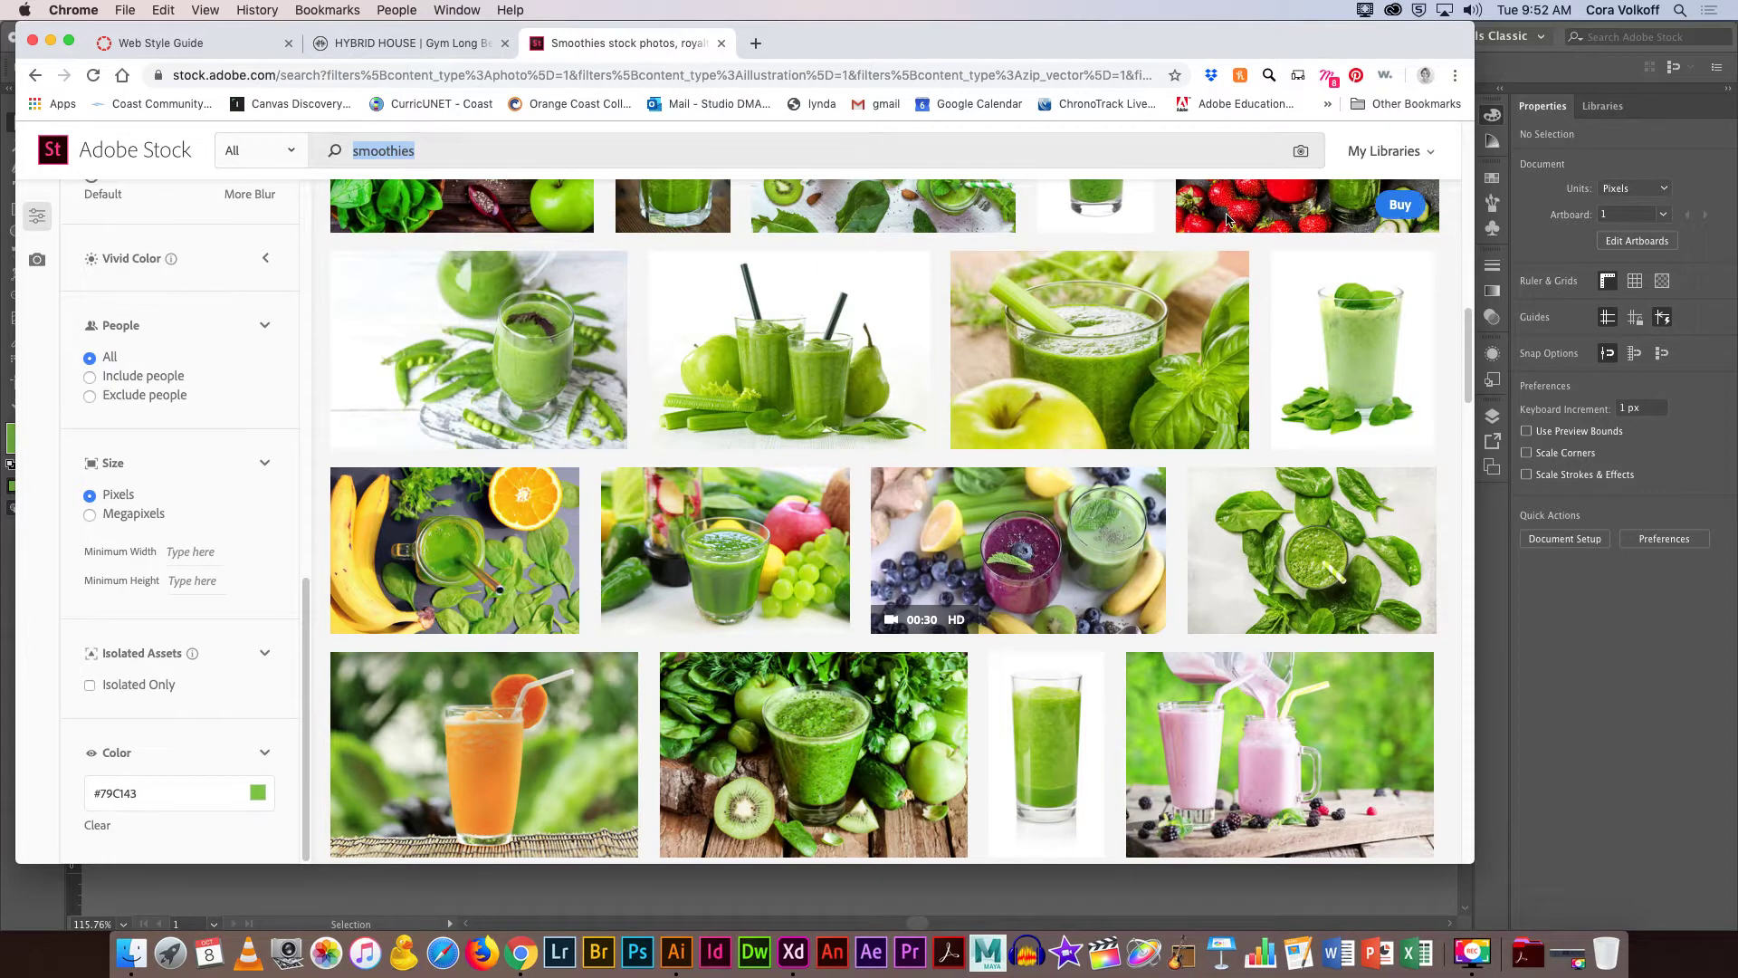
pyautogui.scroll(-5, 1177, 380)
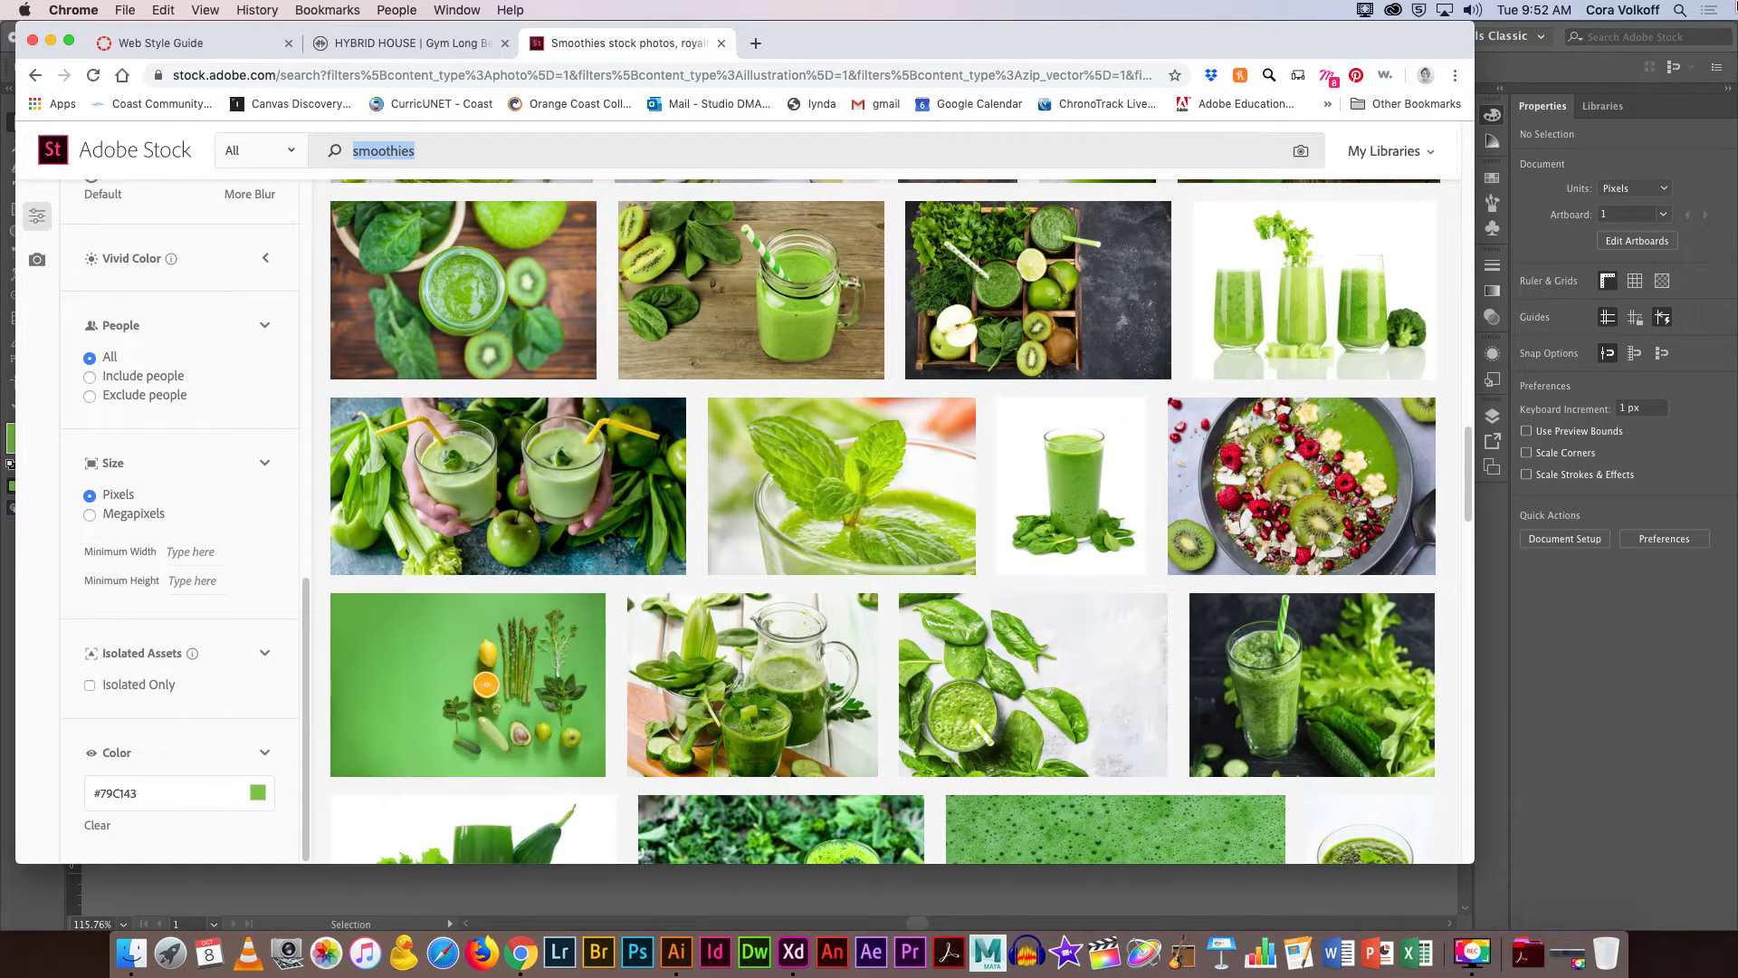
# Search Adobe Stock for "happy people" with the green color filter still applied and look through the results.
pyautogui.write('happy')
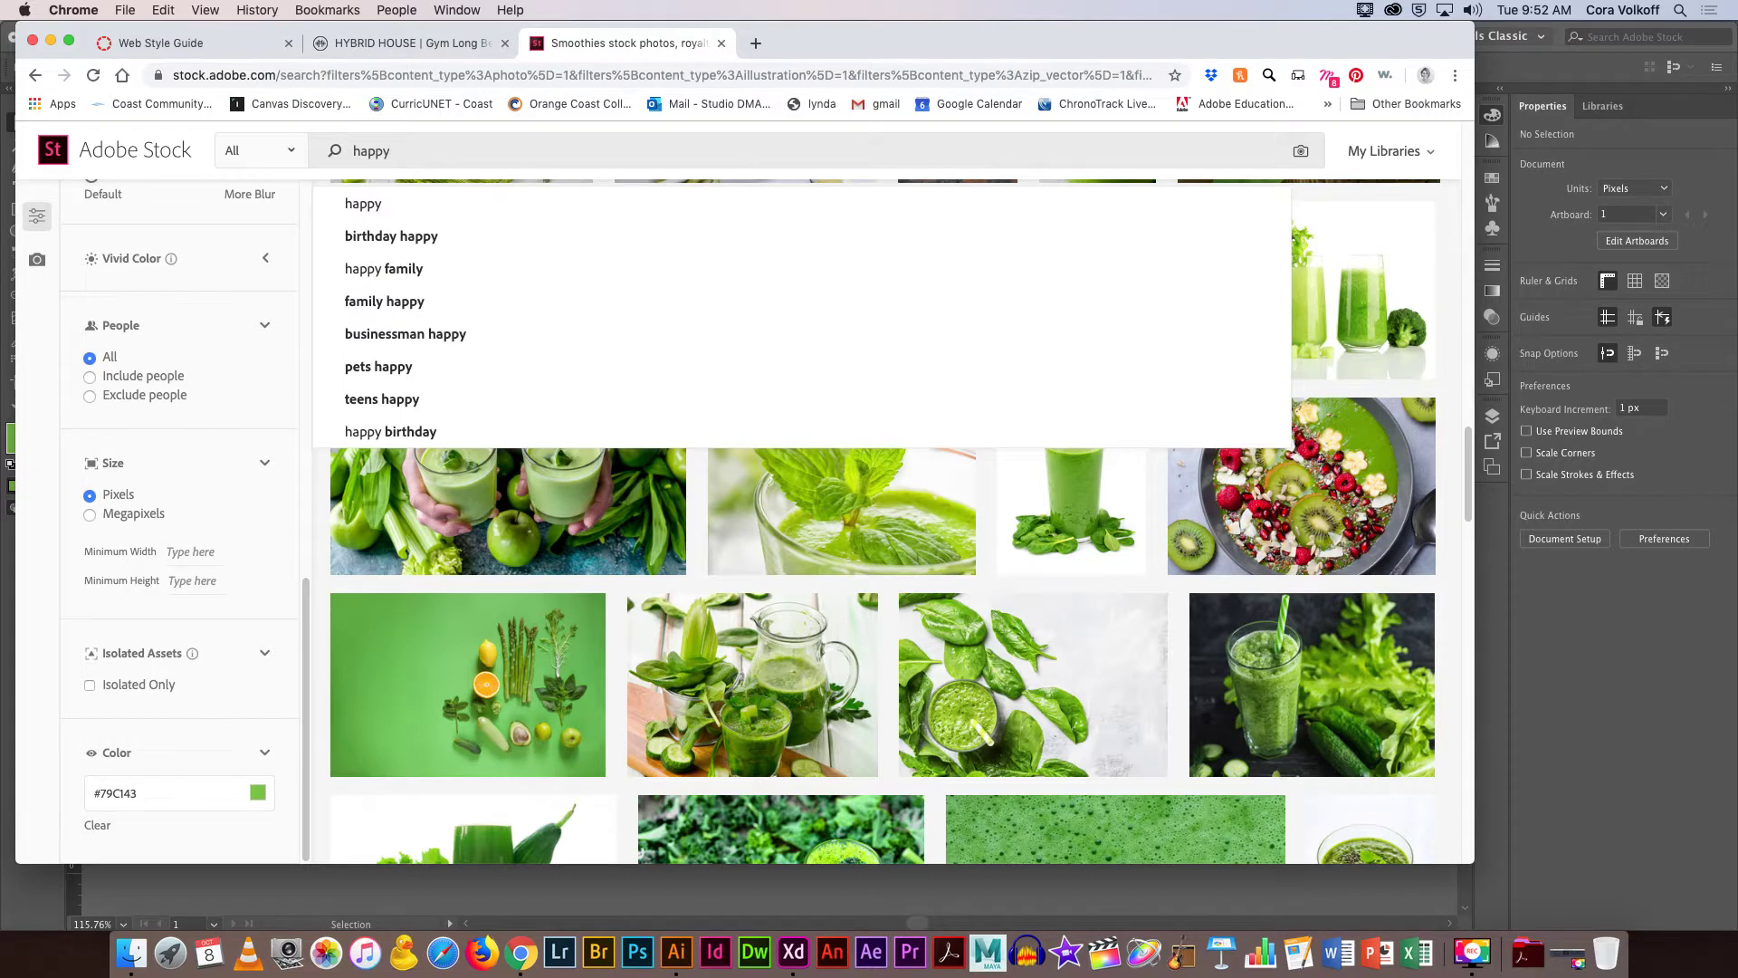
pyautogui.write(' people')
pyautogui.press('Return')
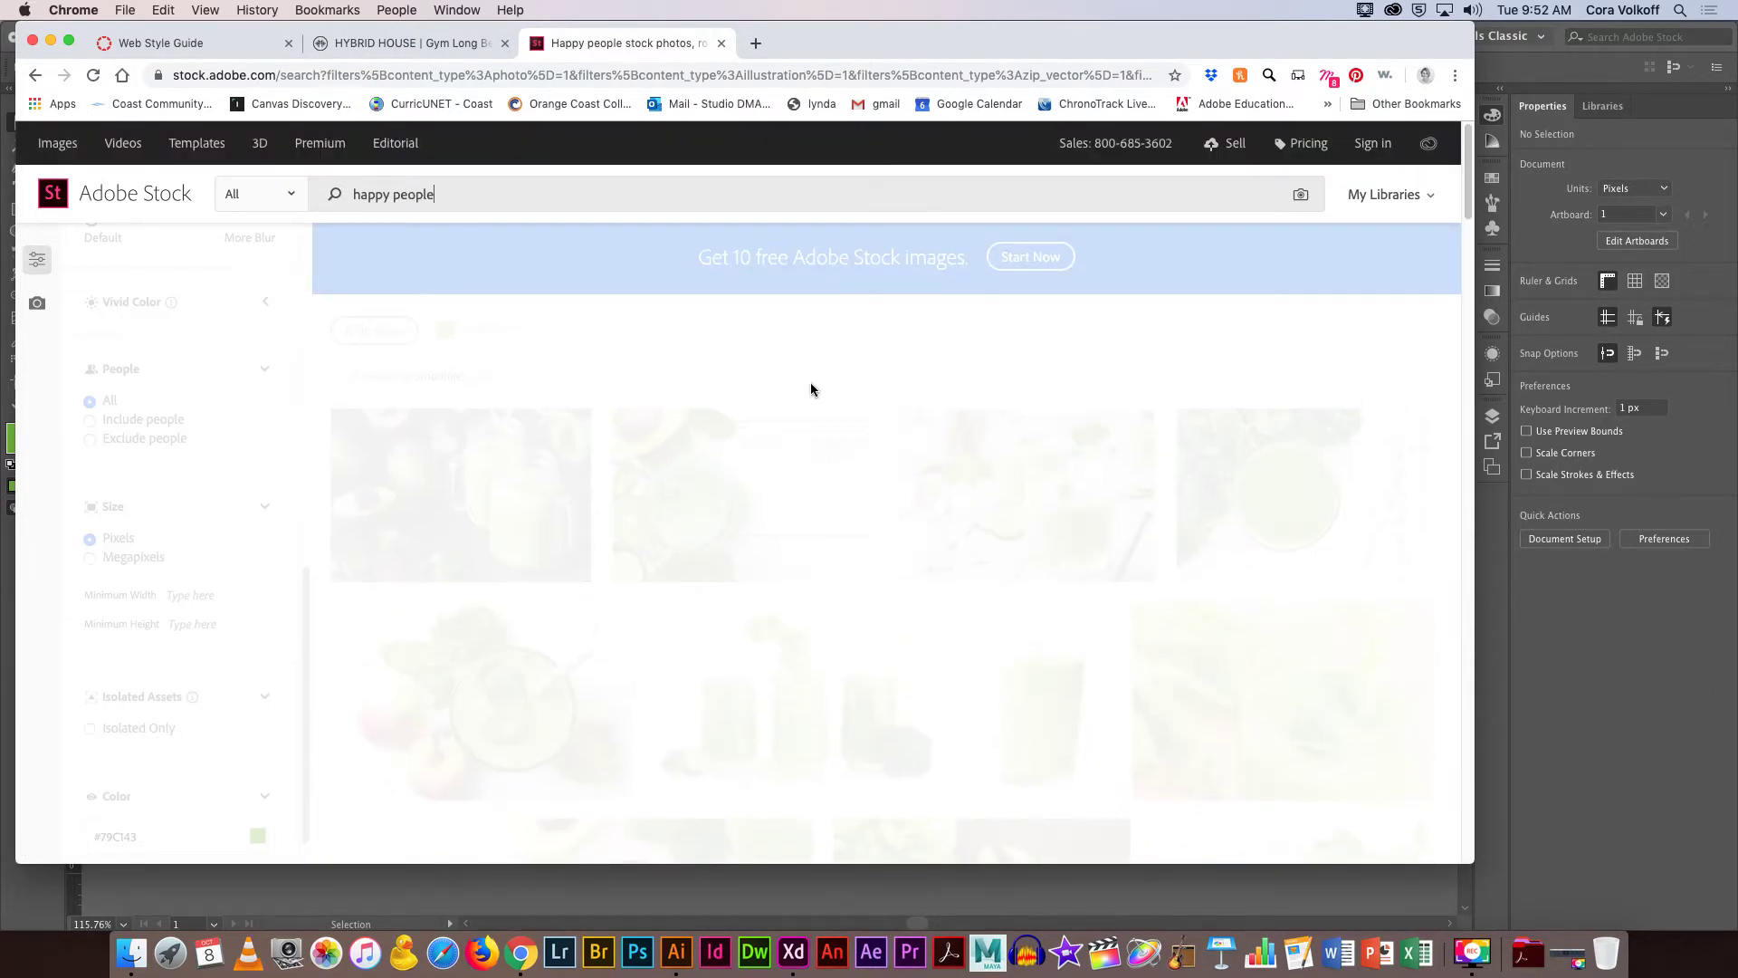
pyautogui.scroll(-3, 697, 485)
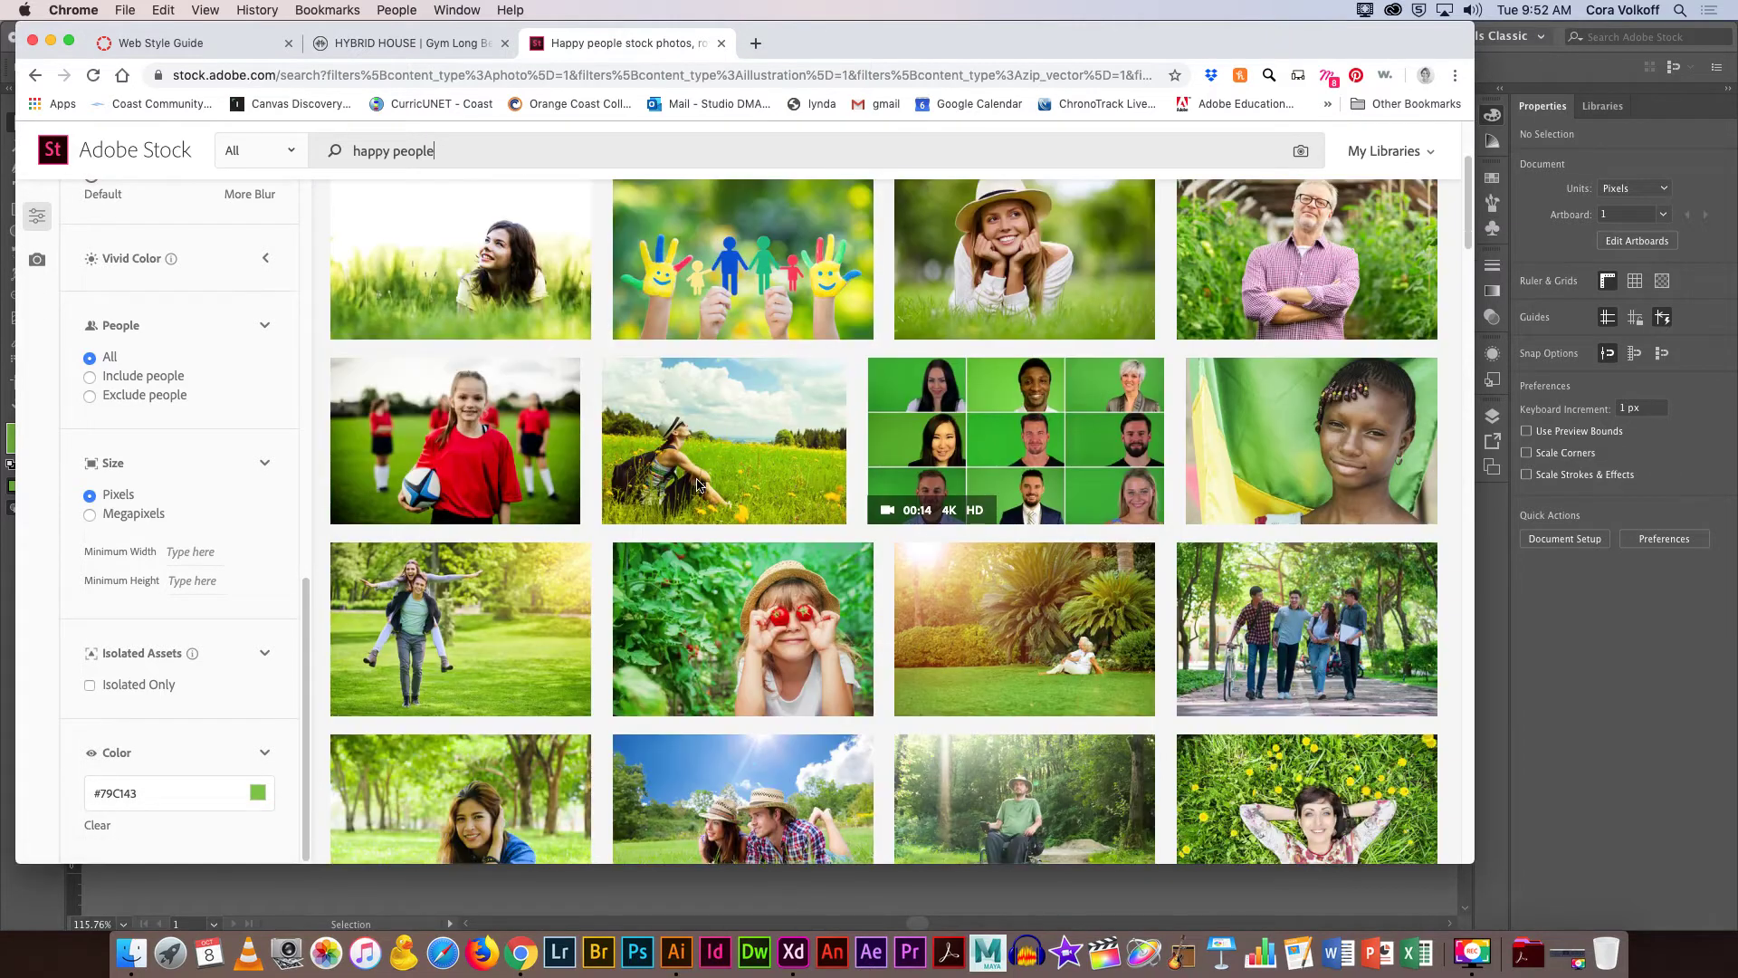
pyautogui.scroll(-2, 697, 485)
pyautogui.scroll(-2, 697, 480)
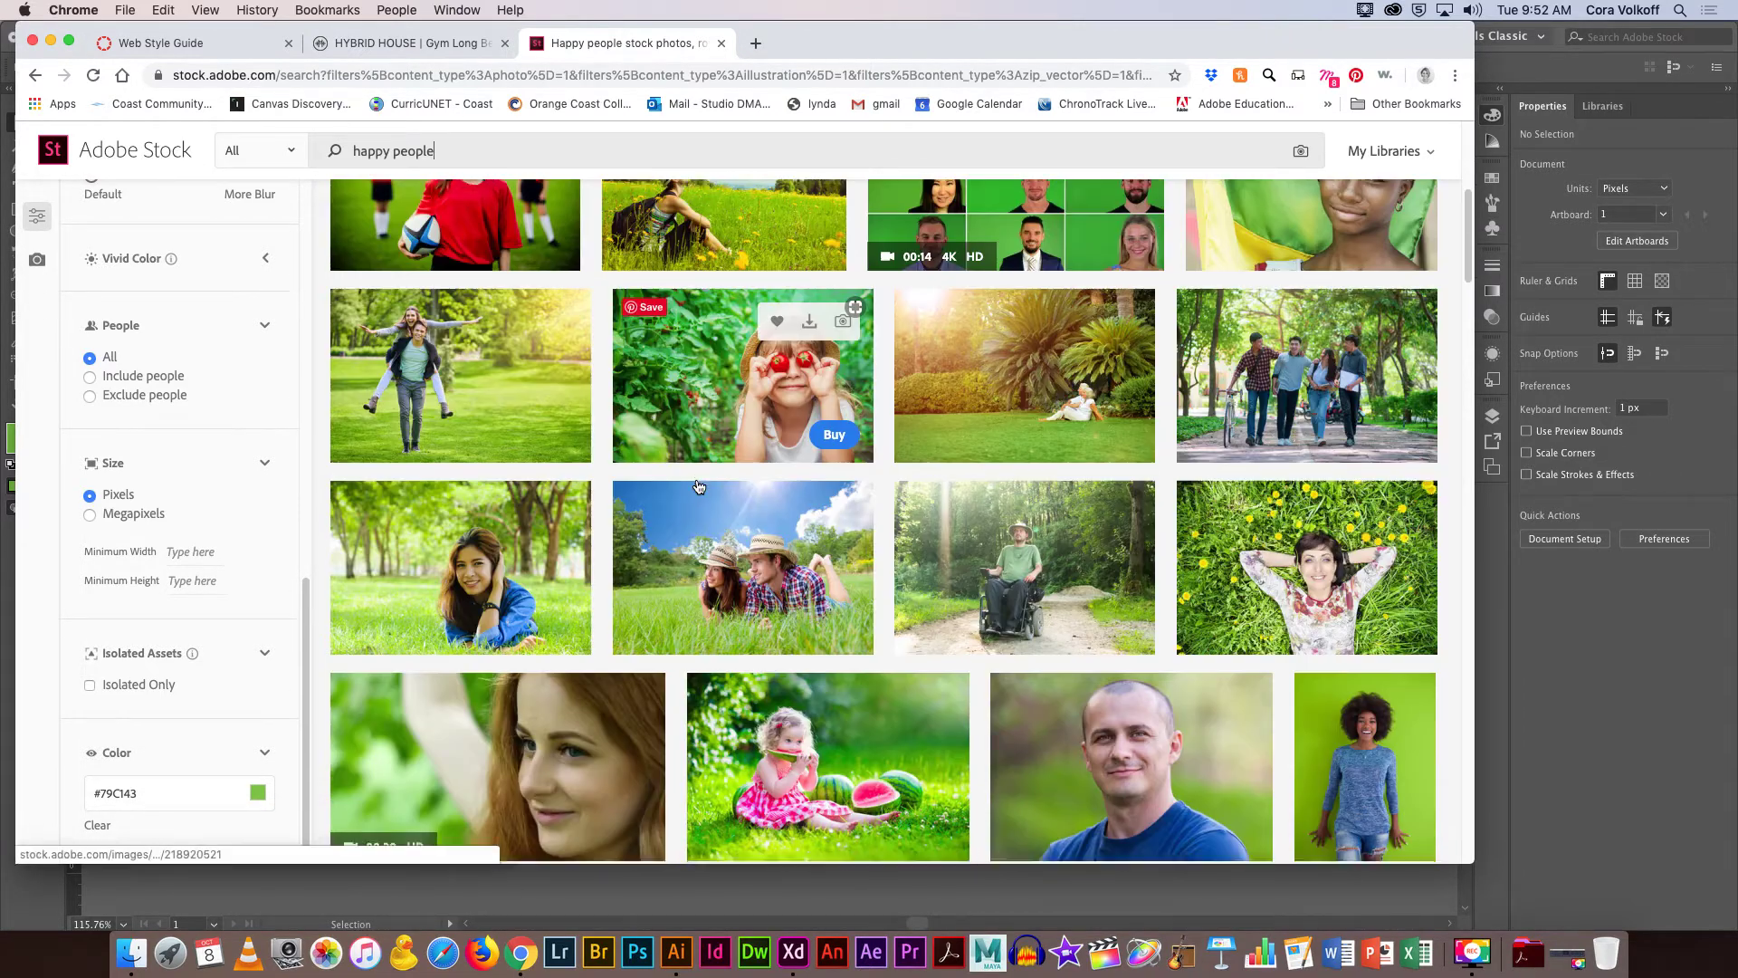
pyautogui.scroll(-3, 699, 487)
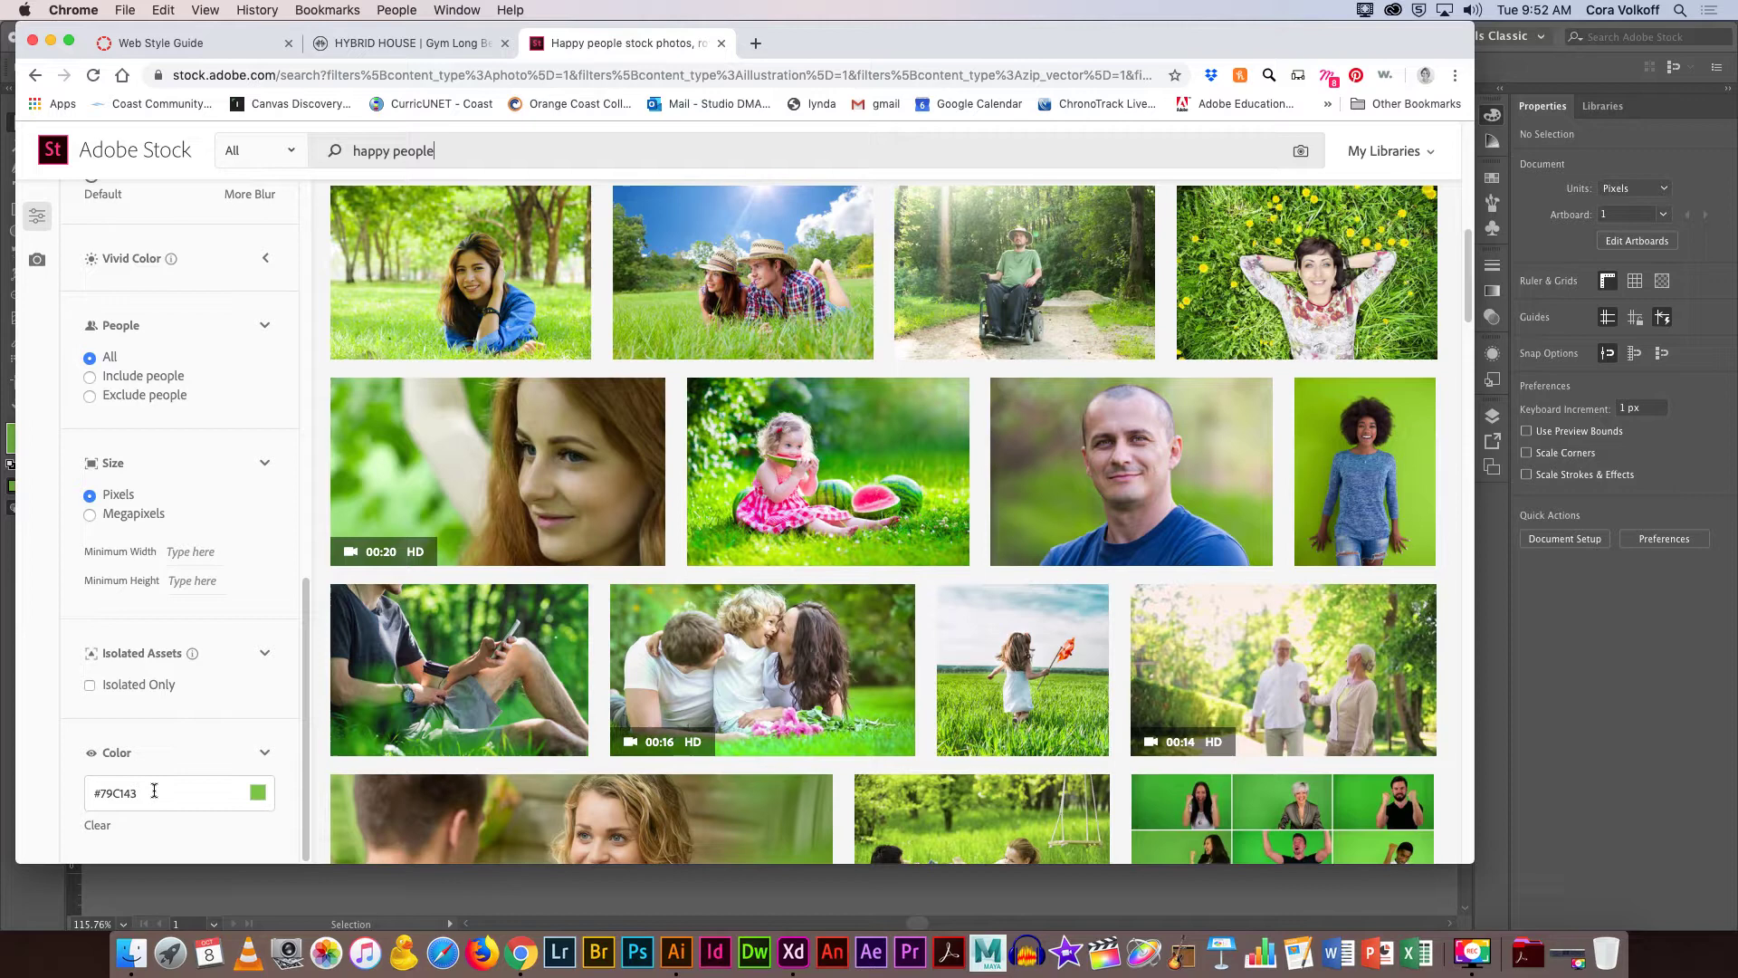
# Switch to Illustrator, pick a purple hue in the Color Picker and copy its hex code BB43BF.
pyautogui.moveTo(154, 790); pyautogui.dragTo(89, 789)
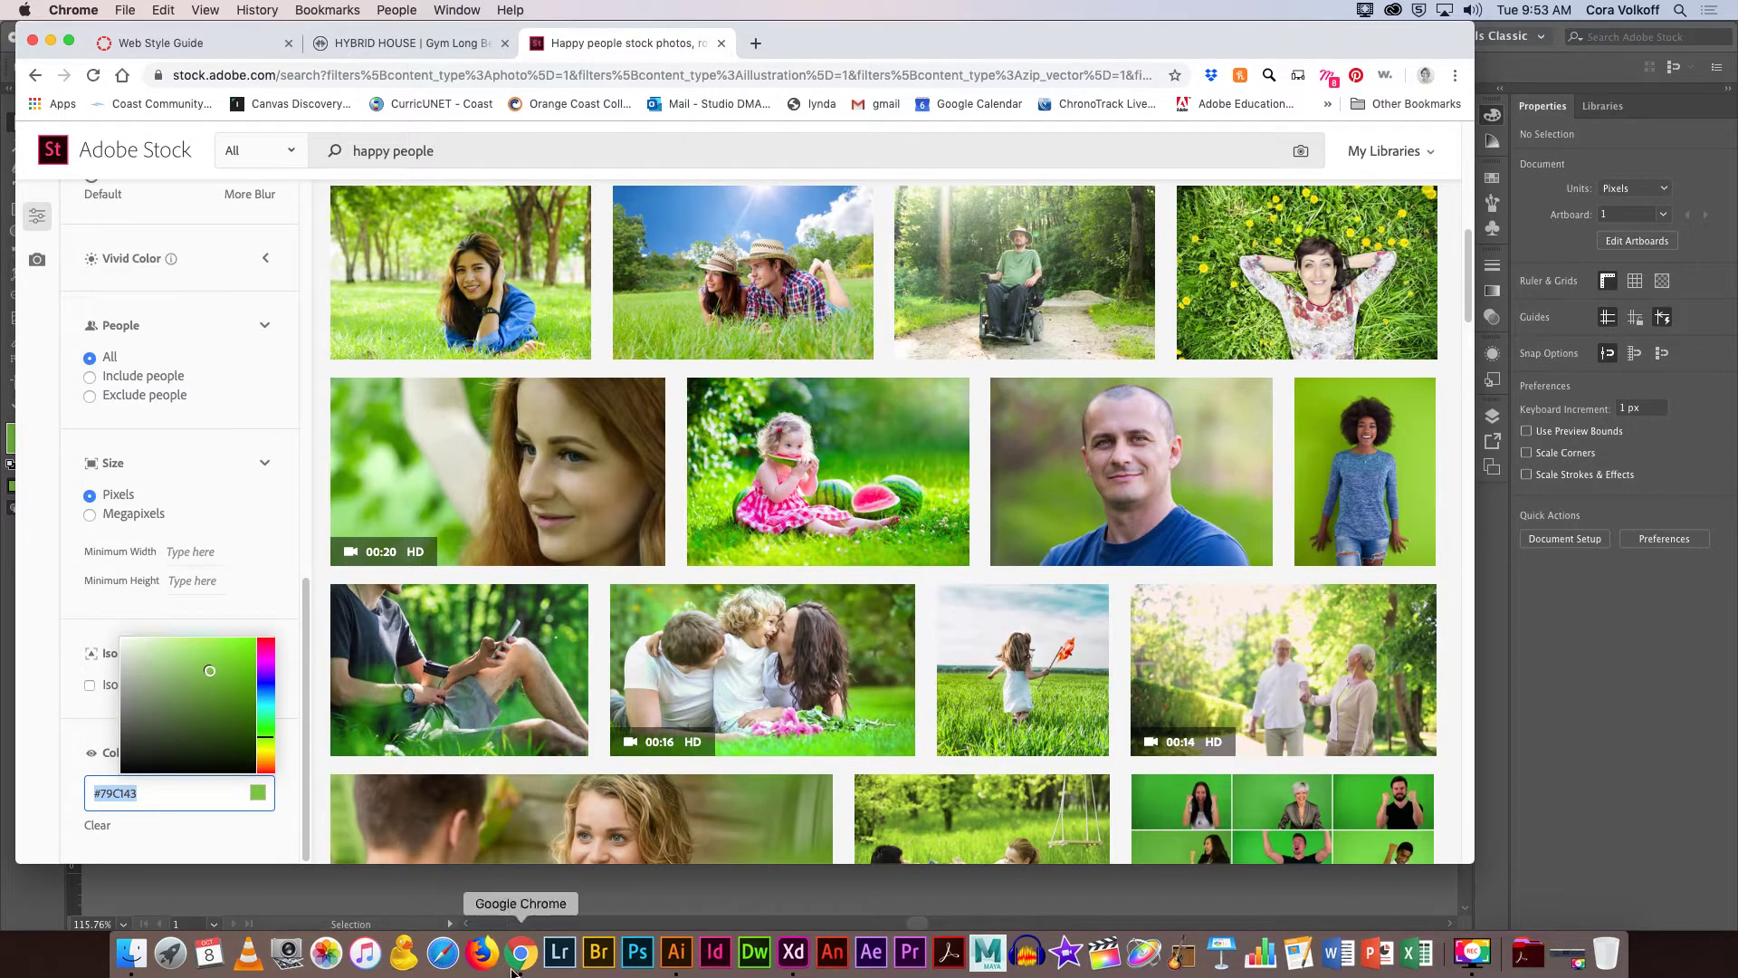
pyautogui.click(669, 965)
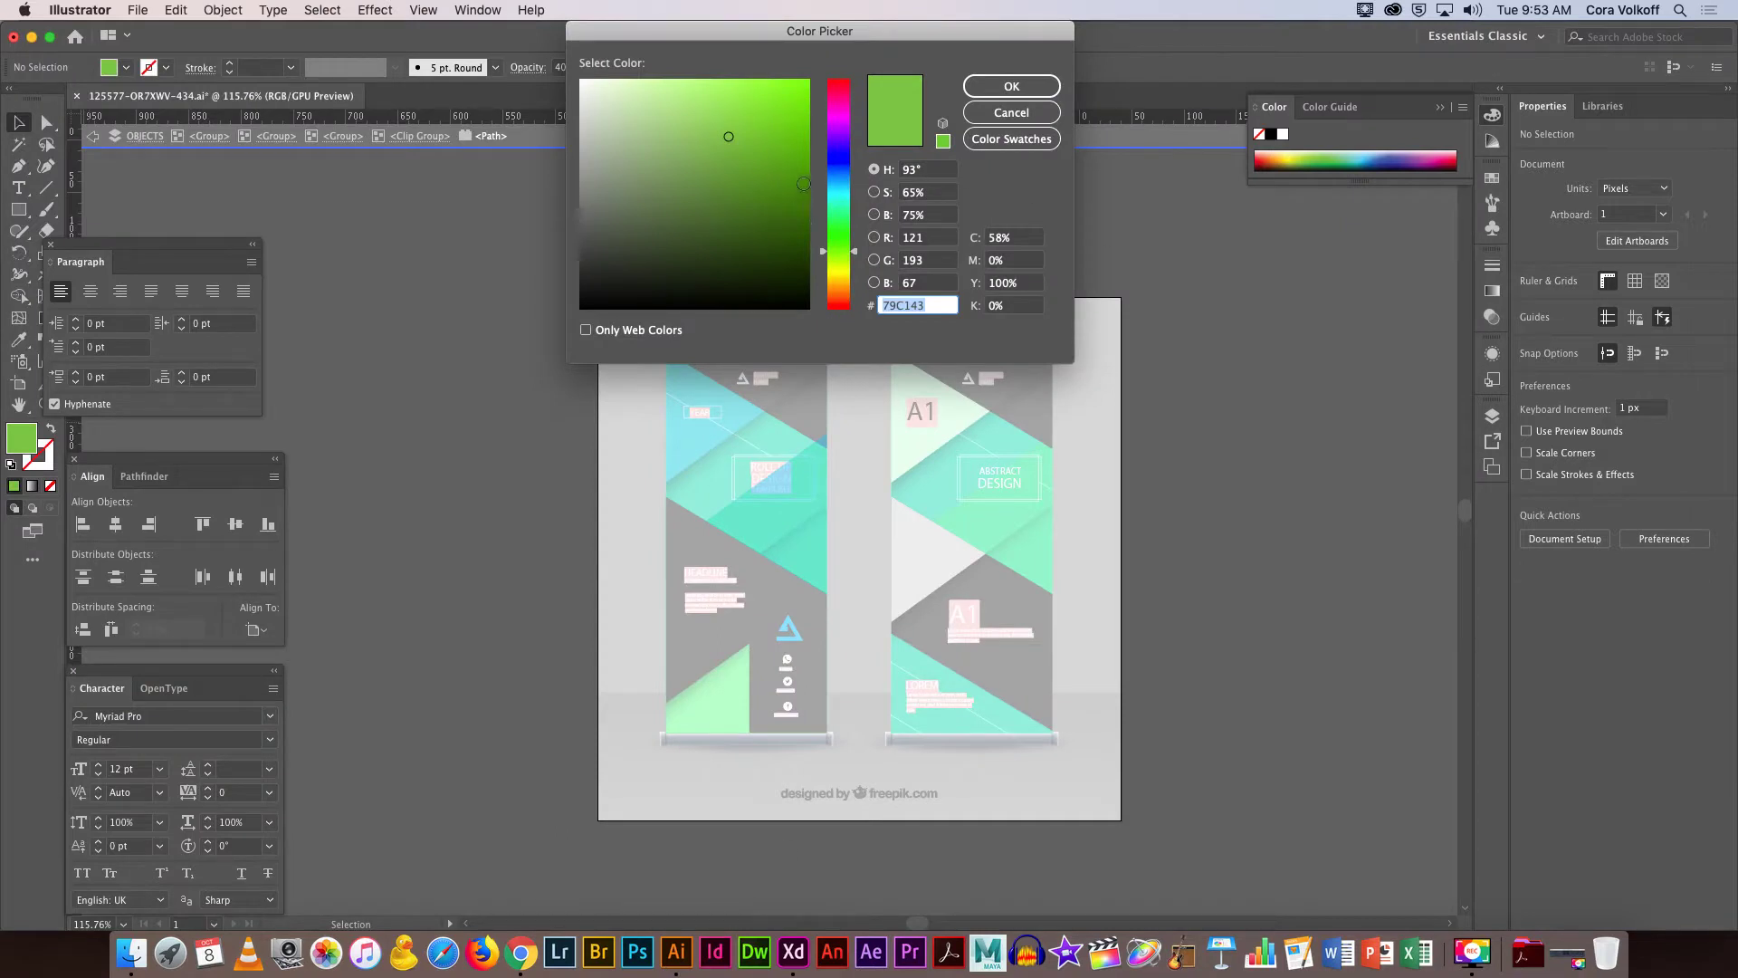
pyautogui.click(845, 119)
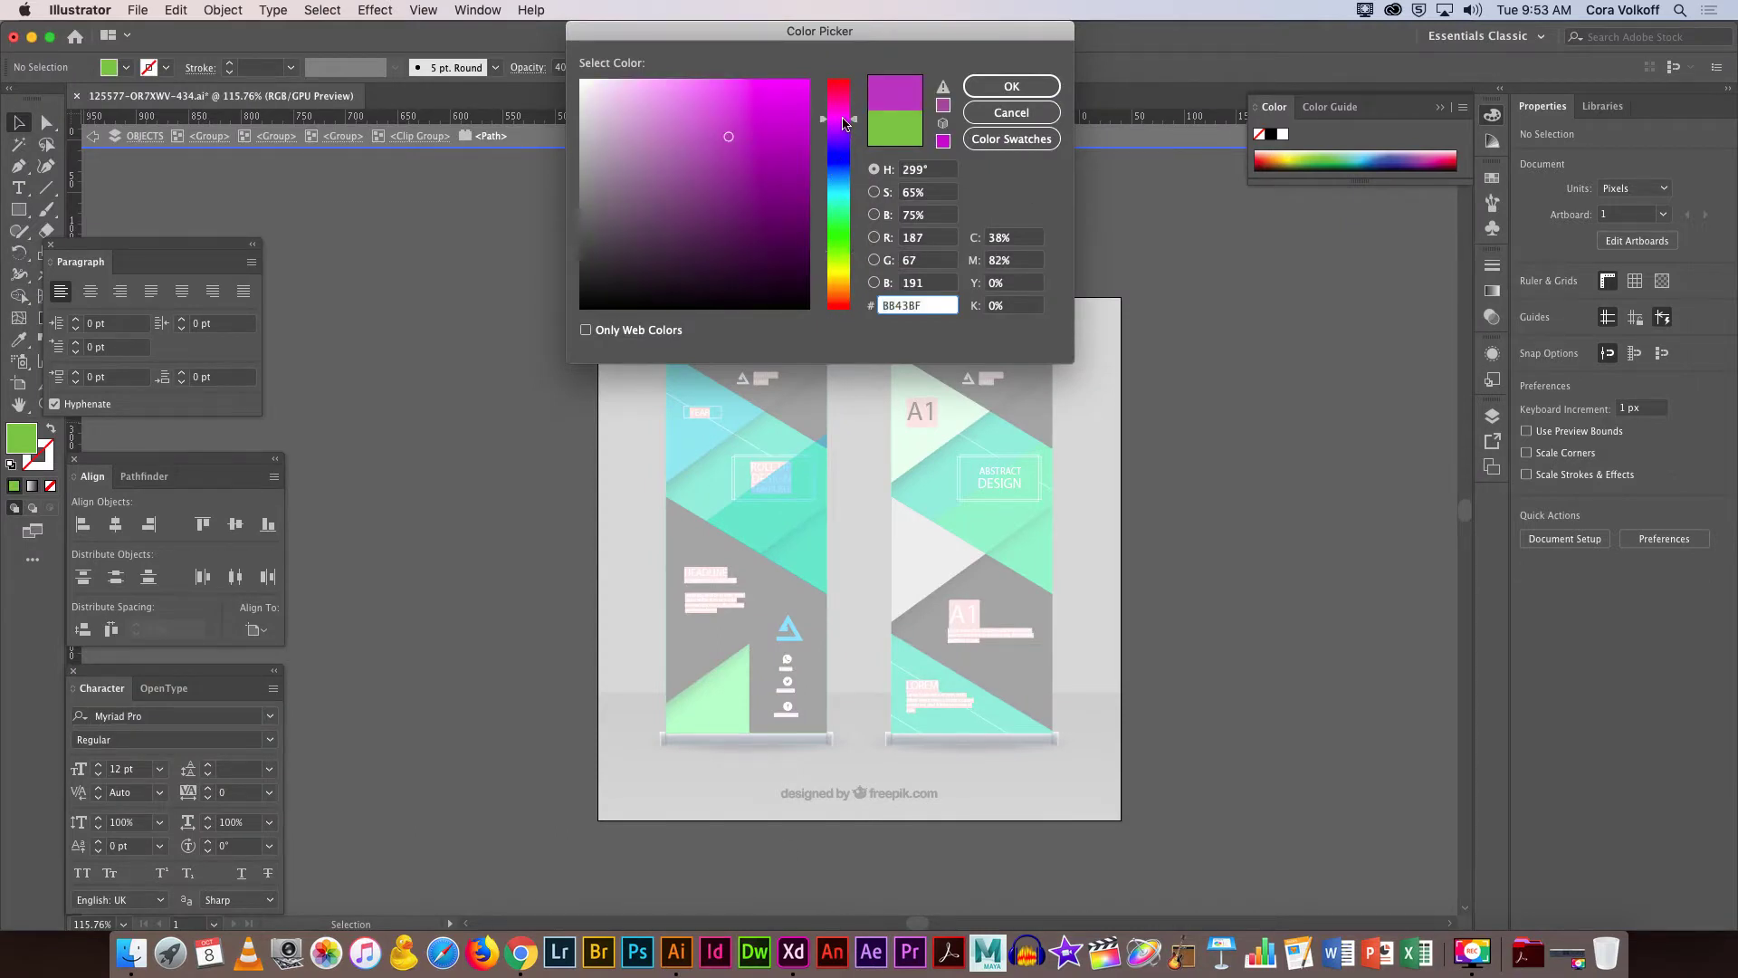
pyautogui.doubleClick(906, 303)
pyautogui.press('super+c')
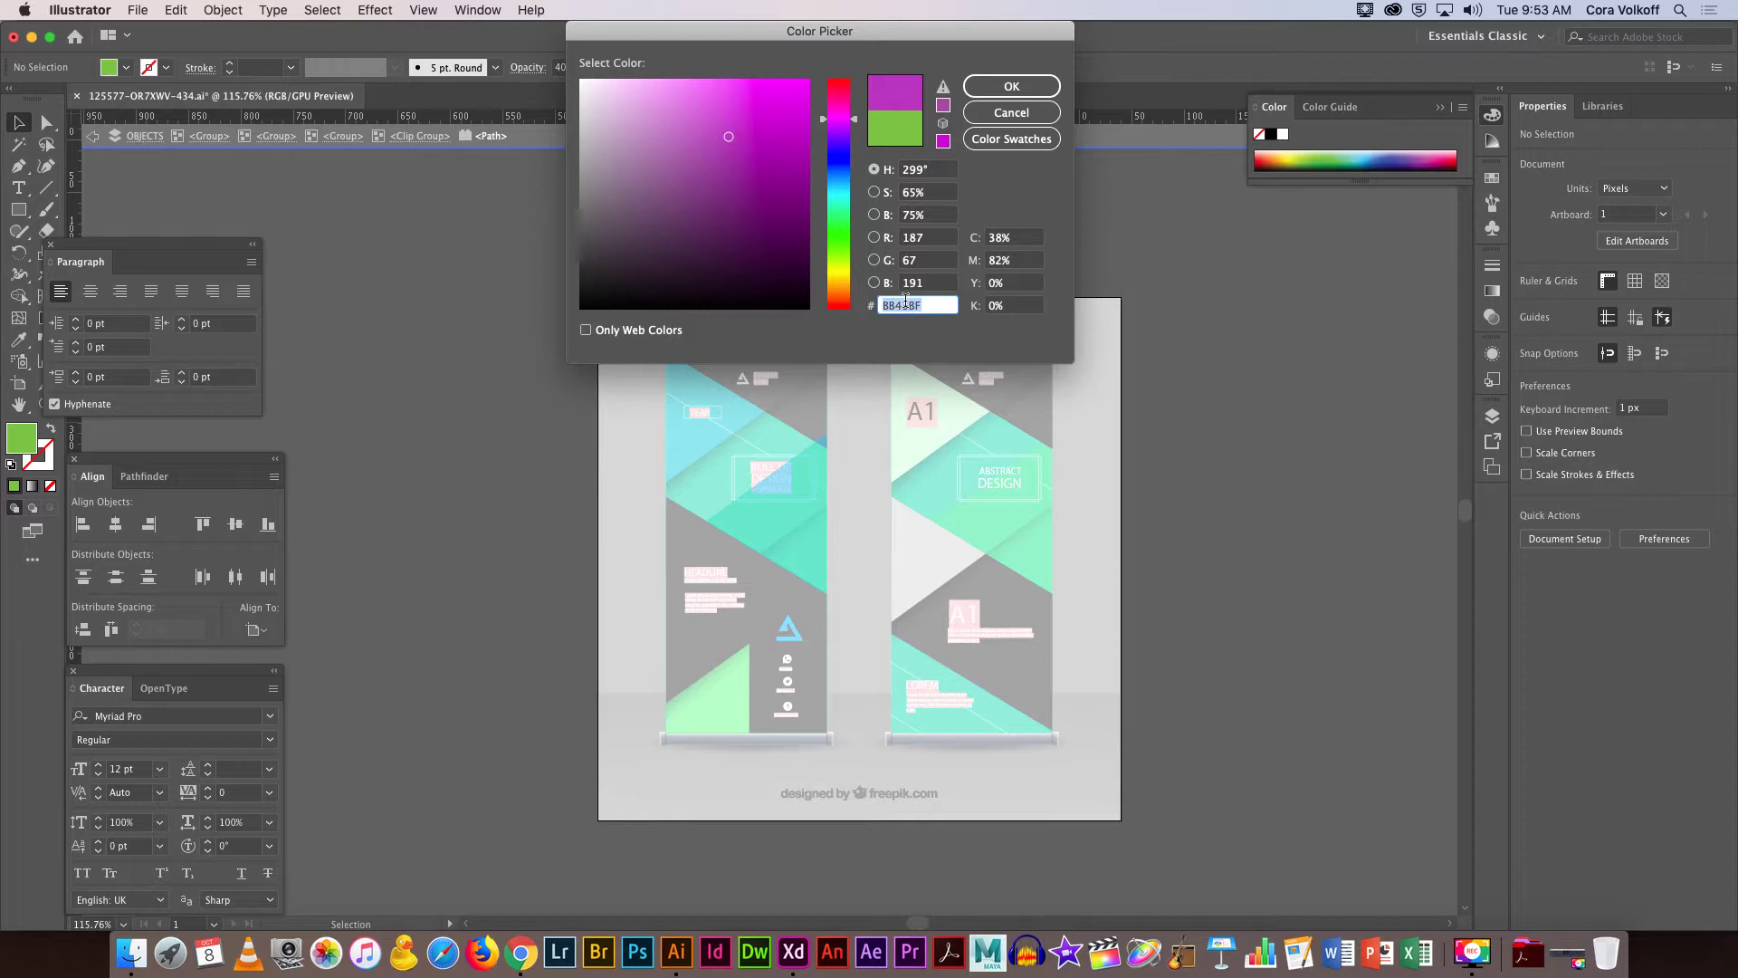
# Switch to Chrome, replace the color filter of the happy people search with BB43BF and browse the images.
pyautogui.click(521, 953)
pyautogui.moveTo(196, 803); pyautogui.dragTo(7, 800)
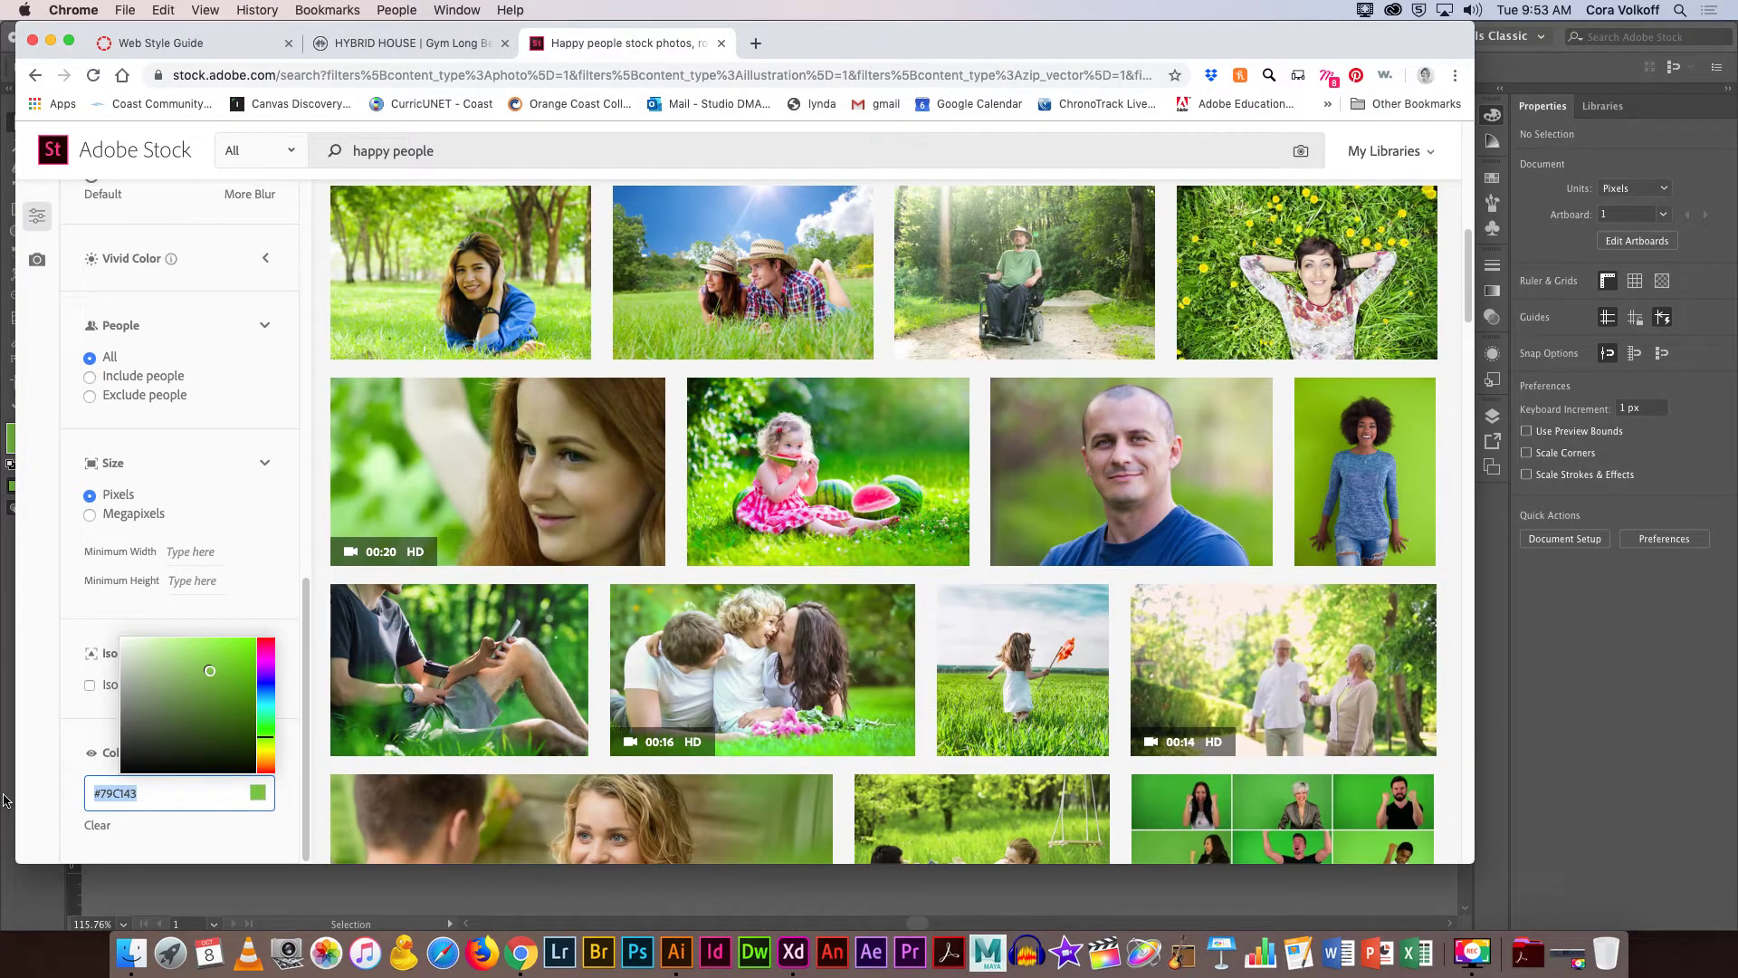
pyautogui.press('super+v')
pyautogui.press('Return')
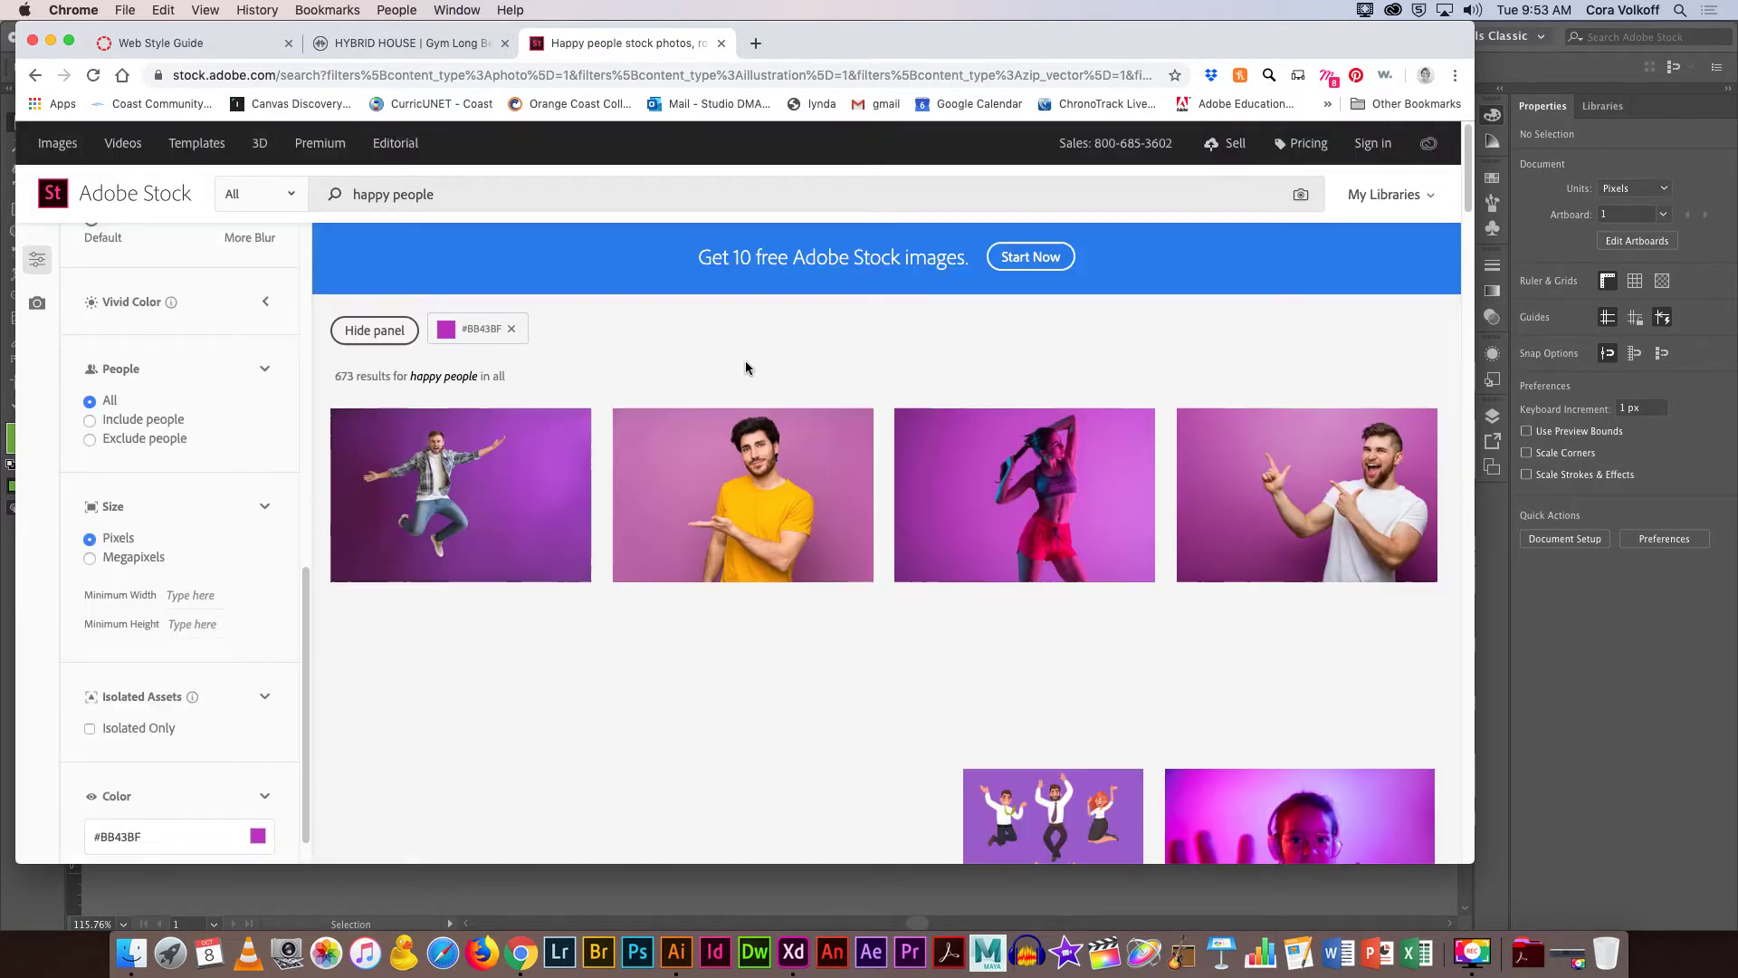
pyautogui.scroll(-4, 746, 366)
pyautogui.scroll(-8, 746, 367)
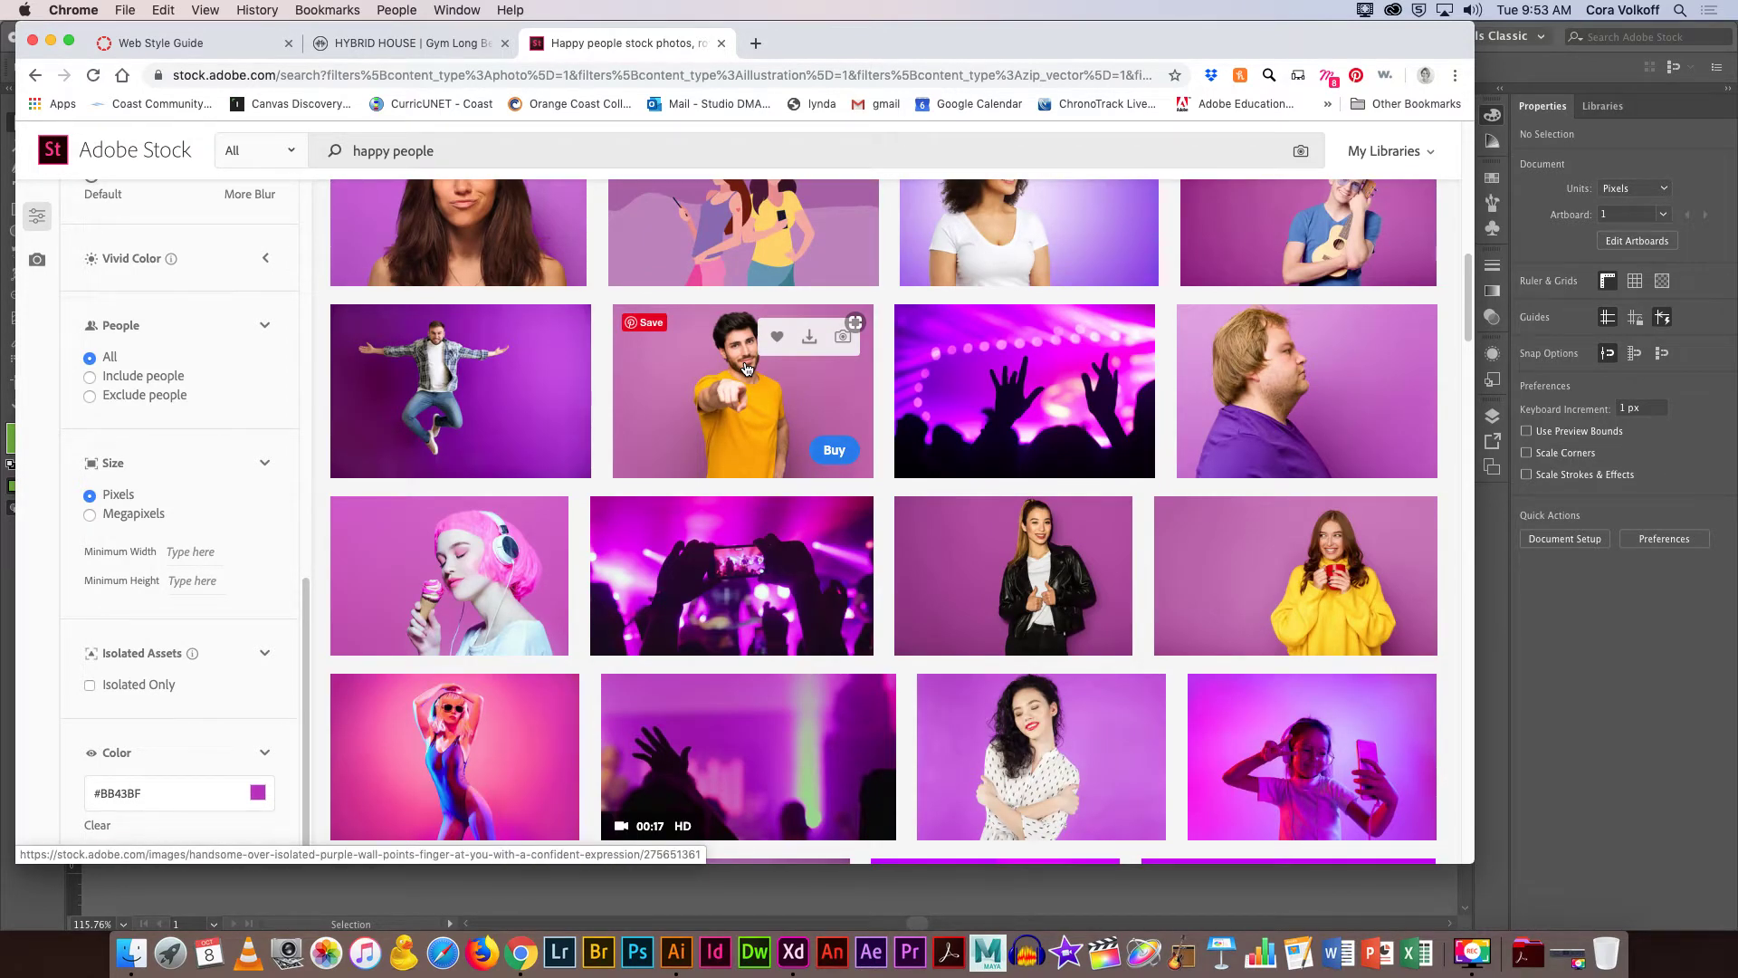
# Try to download a preview of the photo of the pointing man in the yellow shirt, and minimize the browser.
pyautogui.click(811, 345)
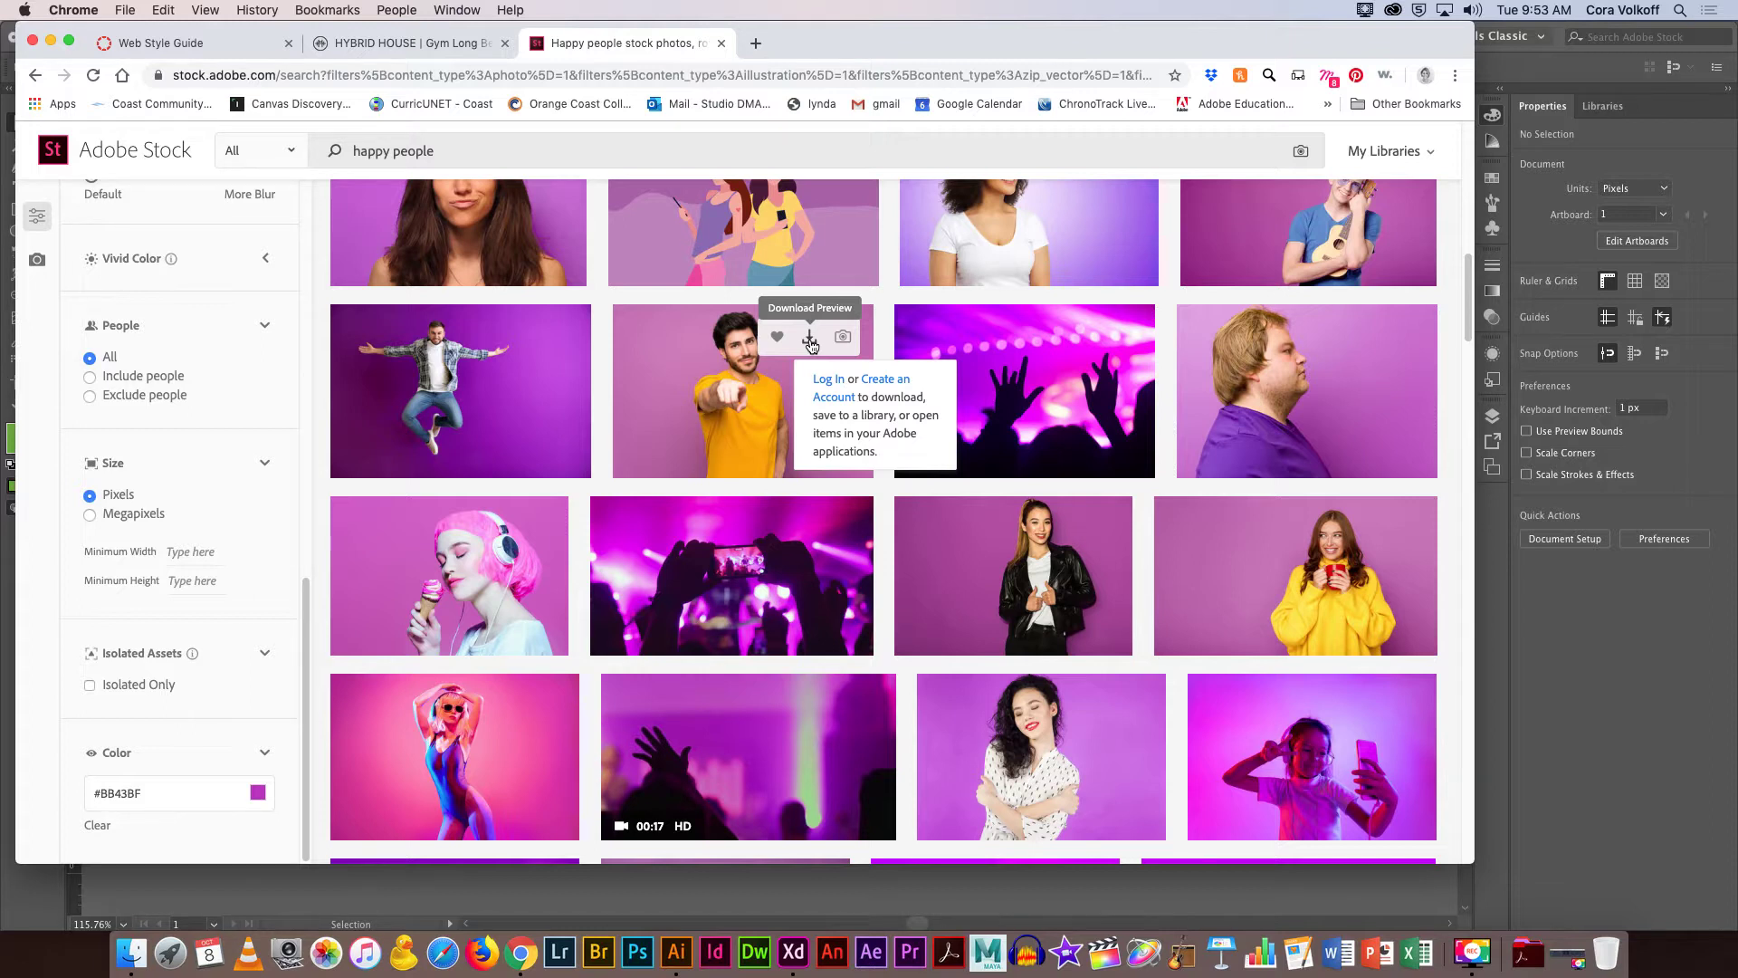
pyautogui.scroll(5, 1077, 299)
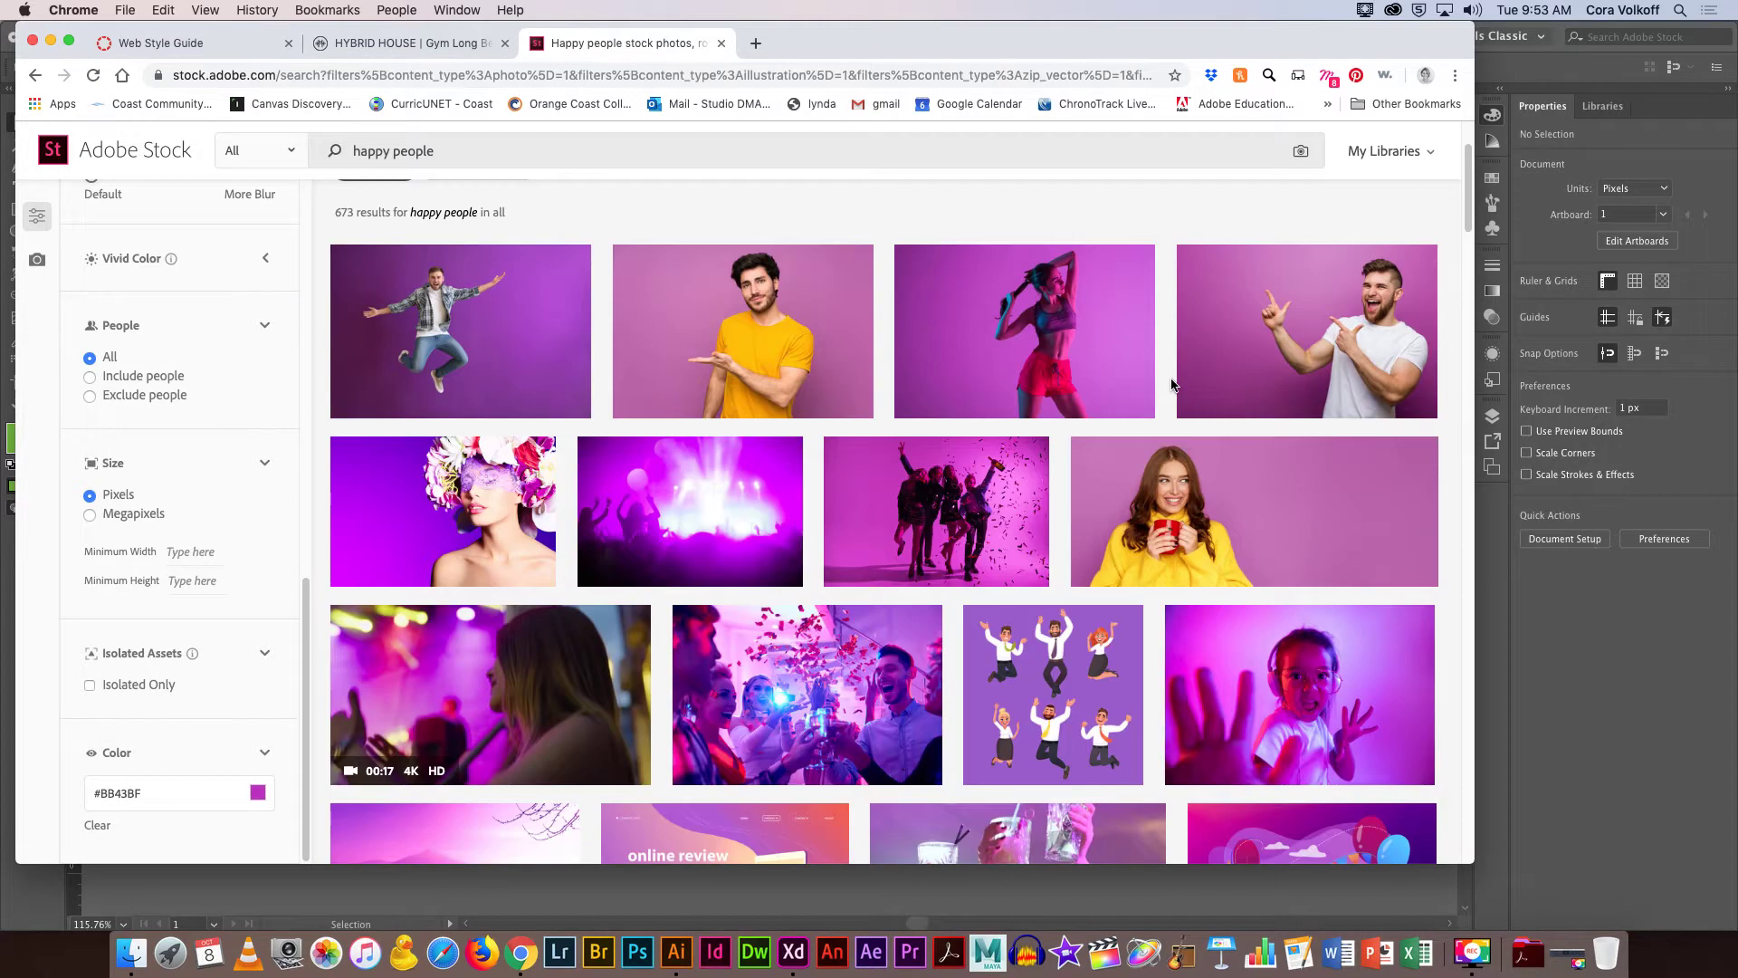
pyautogui.click(51, 41)
# Switch to Illustrator, close the Color Picker and show My Library among the Creative Cloud Libraries.
pyautogui.click(773, 950)
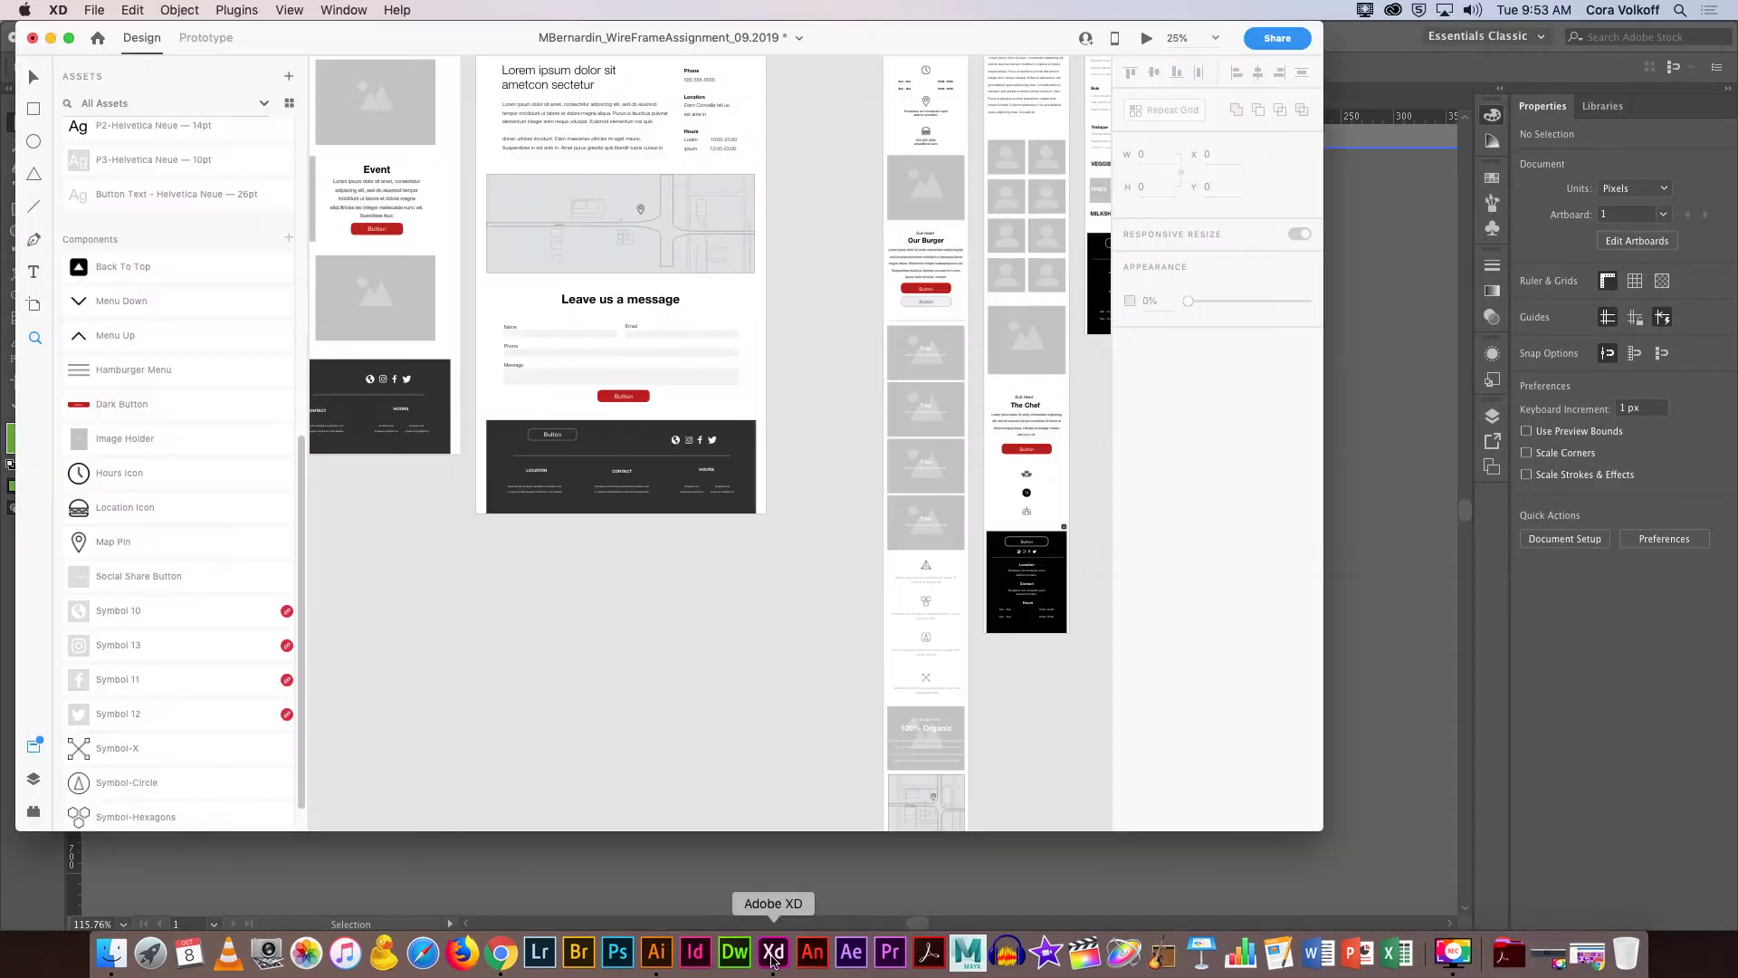
pyautogui.click(1615, 115)
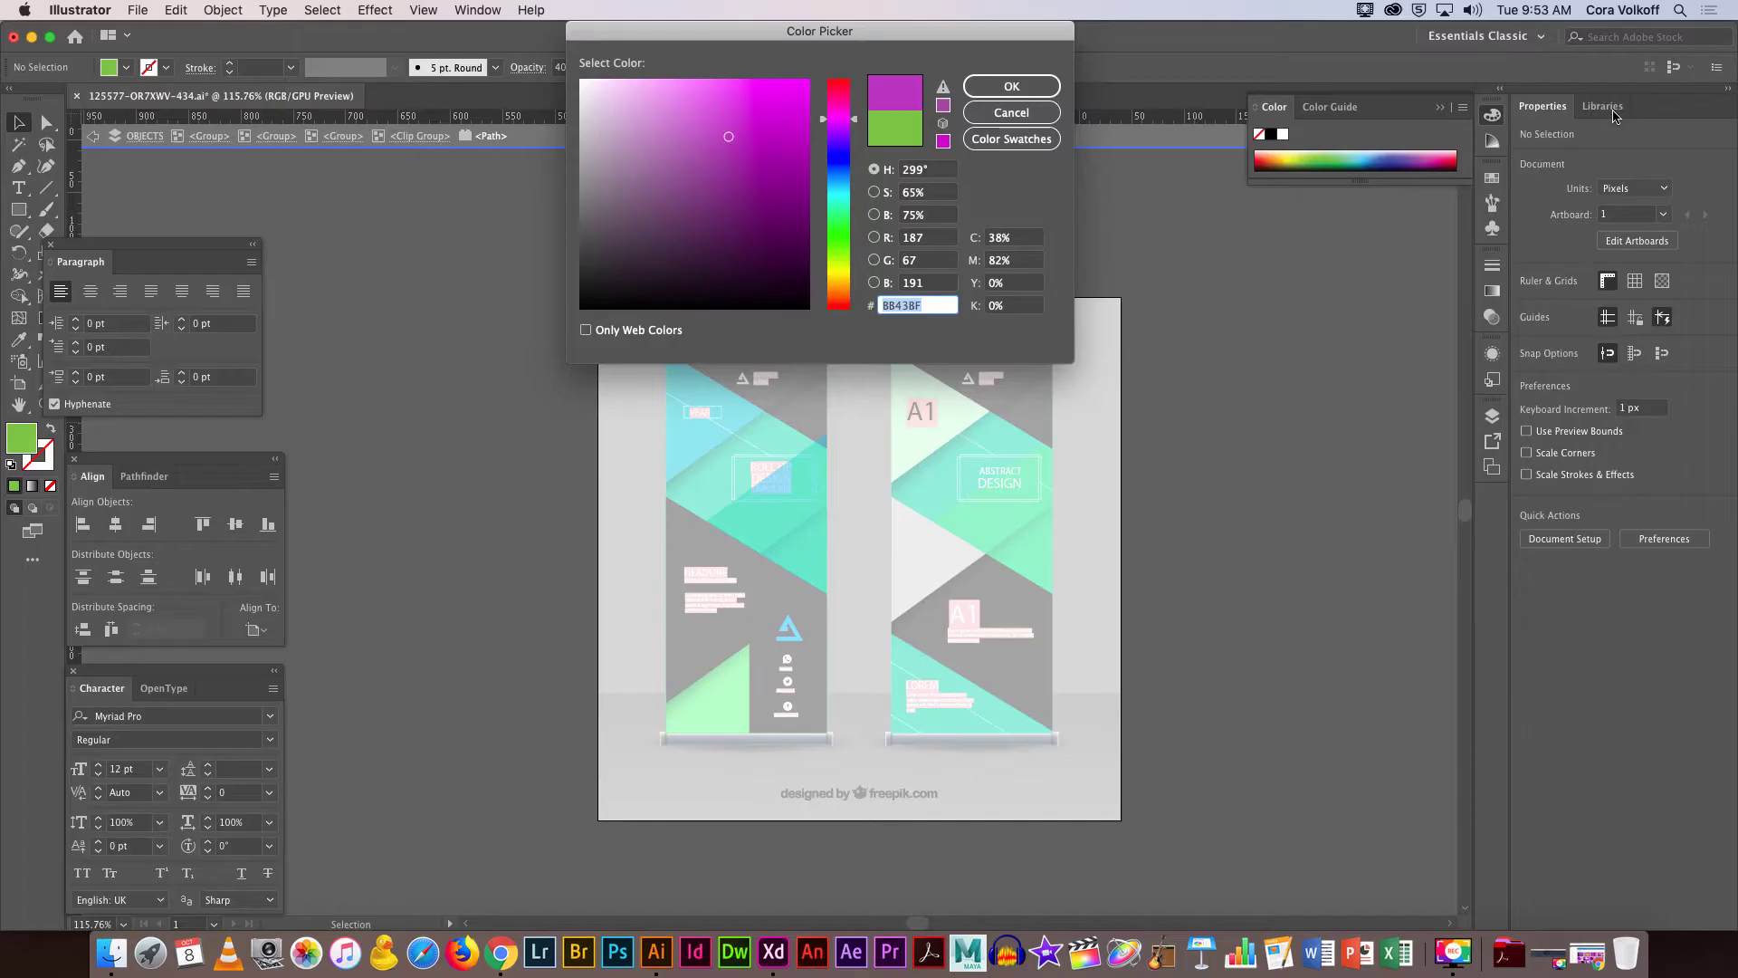
pyautogui.click(1011, 139)
pyautogui.click(1602, 107)
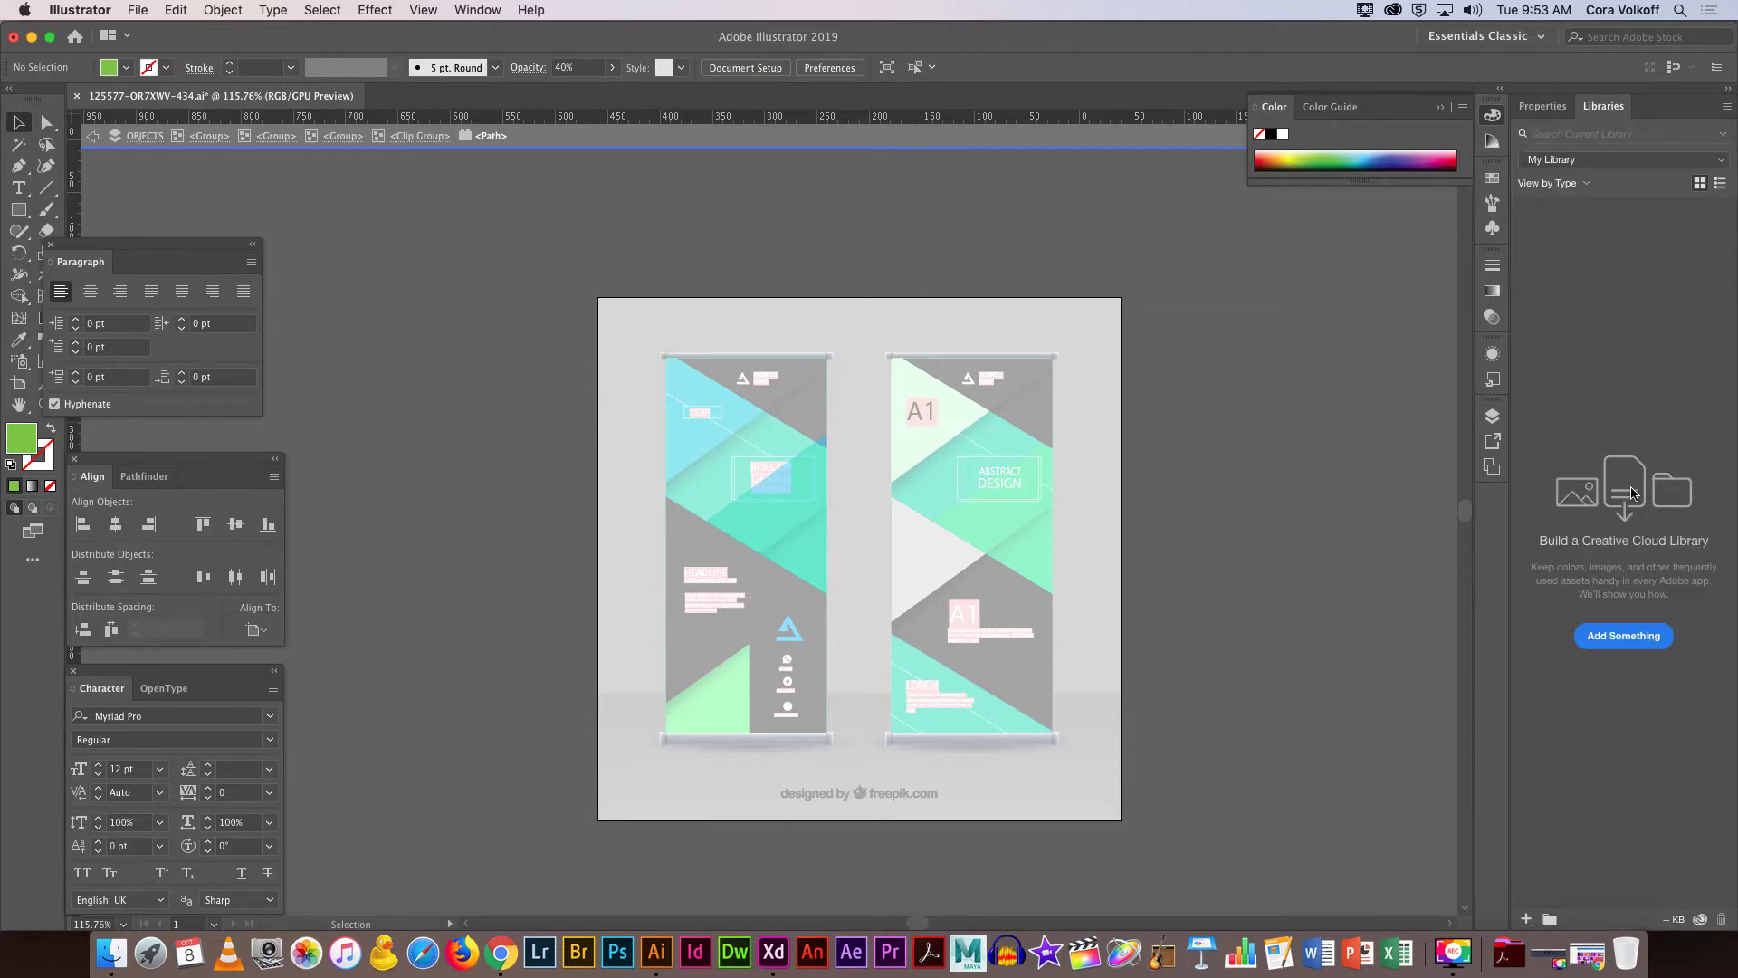
pyautogui.click(1721, 164)
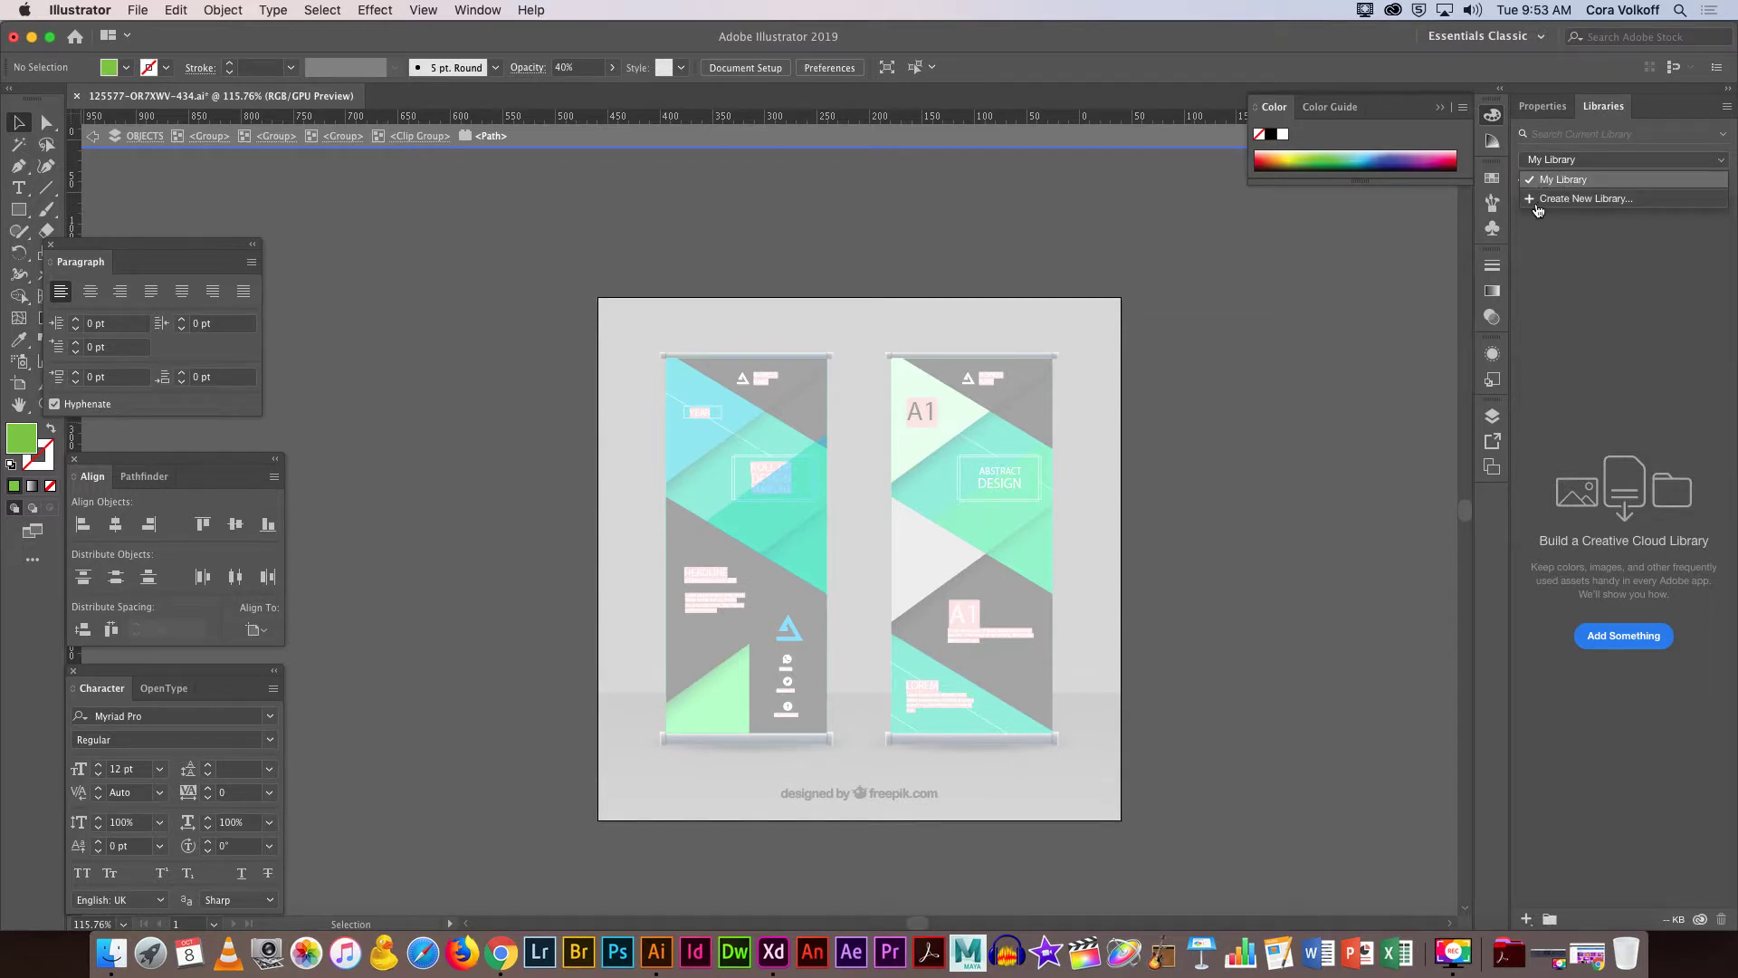
pyautogui.click(1574, 175)
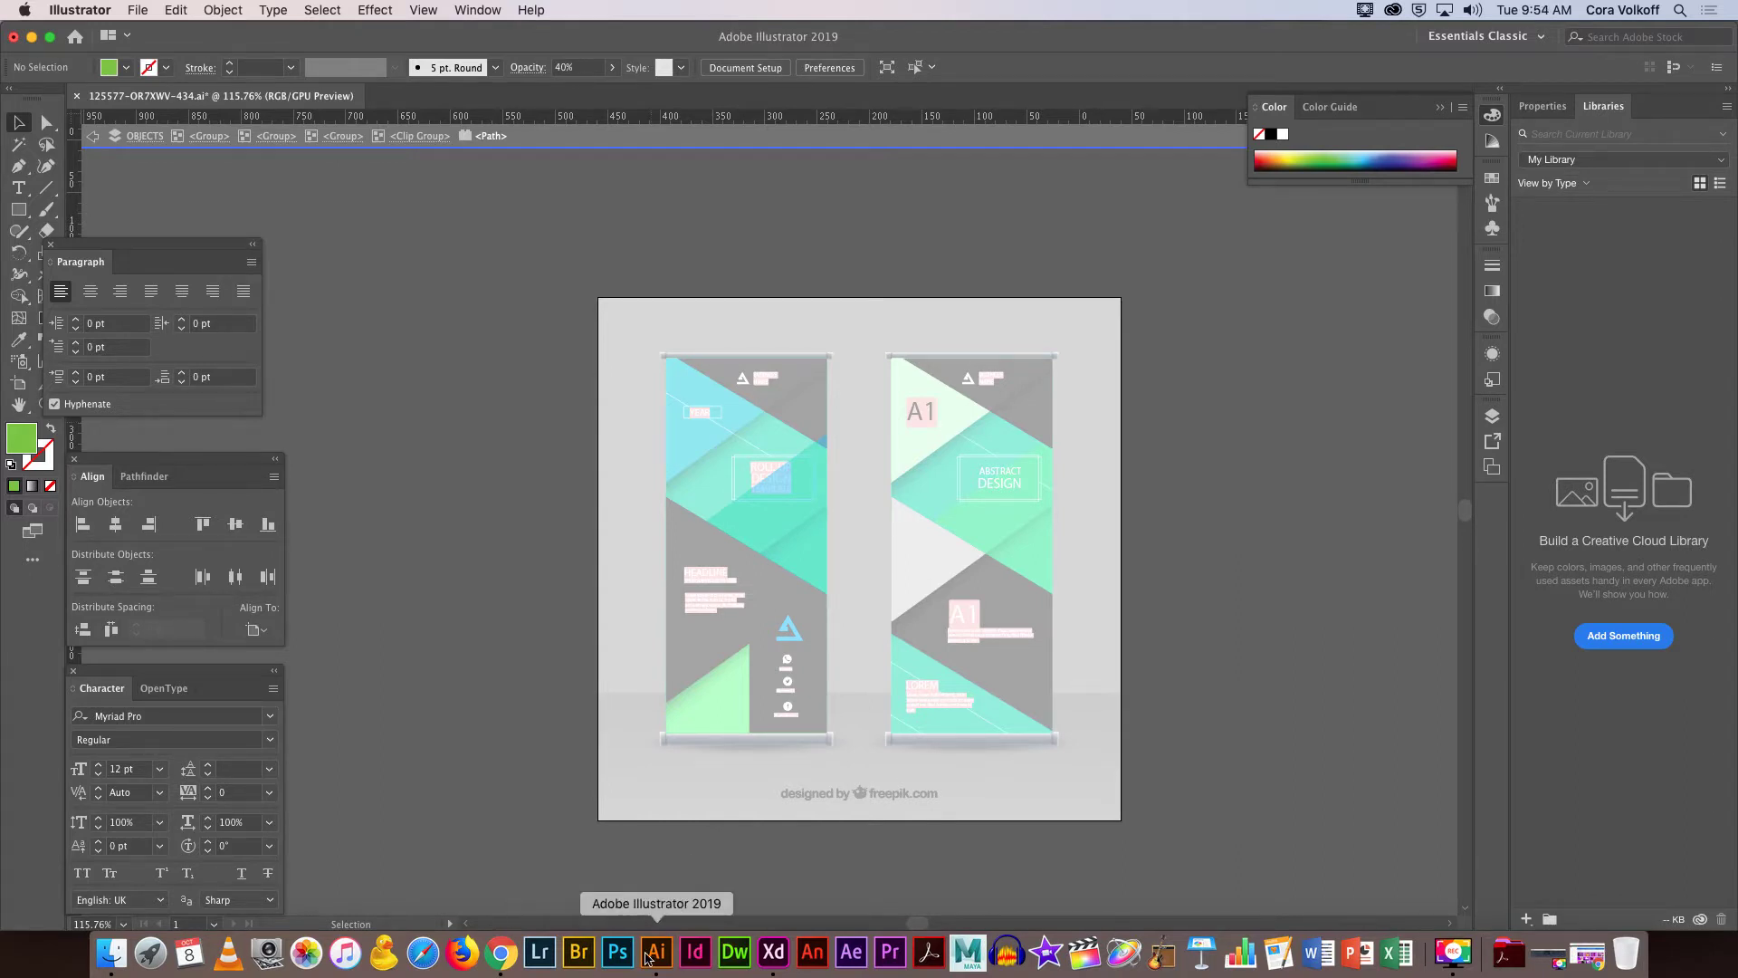
# Switch to XD, enlarge its window, open the Creative Cloud Libraries and place them beside the artboards.
pyautogui.click(784, 964)
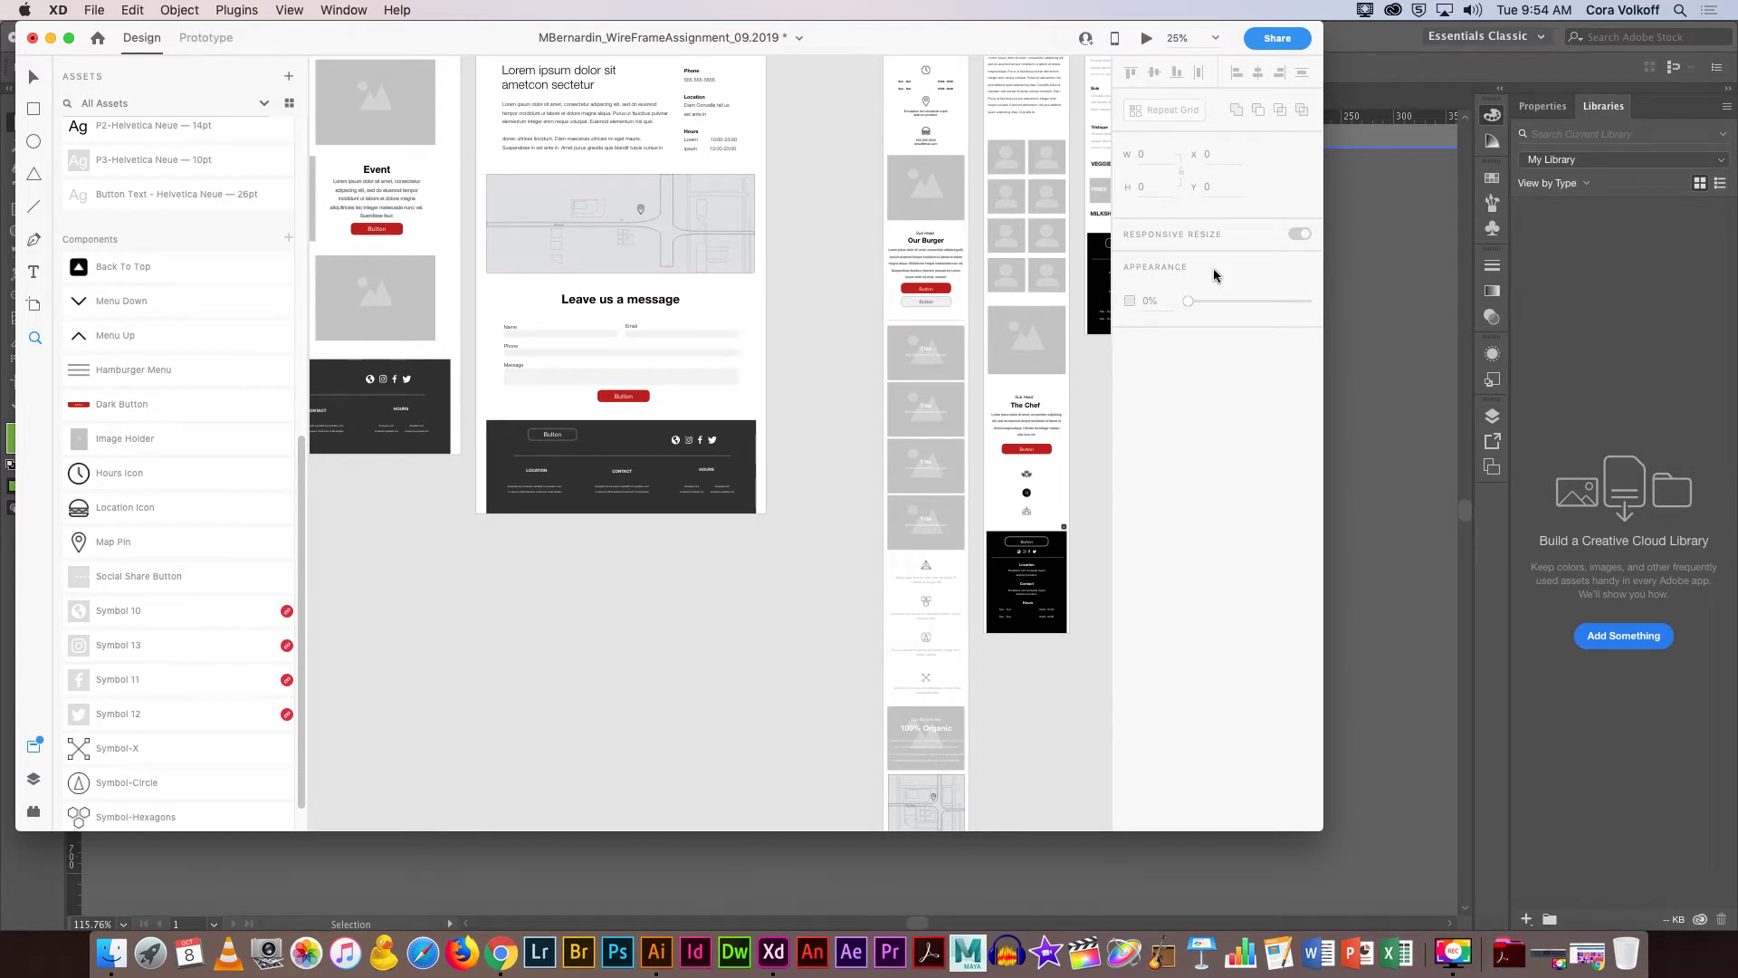
pyautogui.moveTo(1323, 829); pyautogui.dragTo(1731, 894)
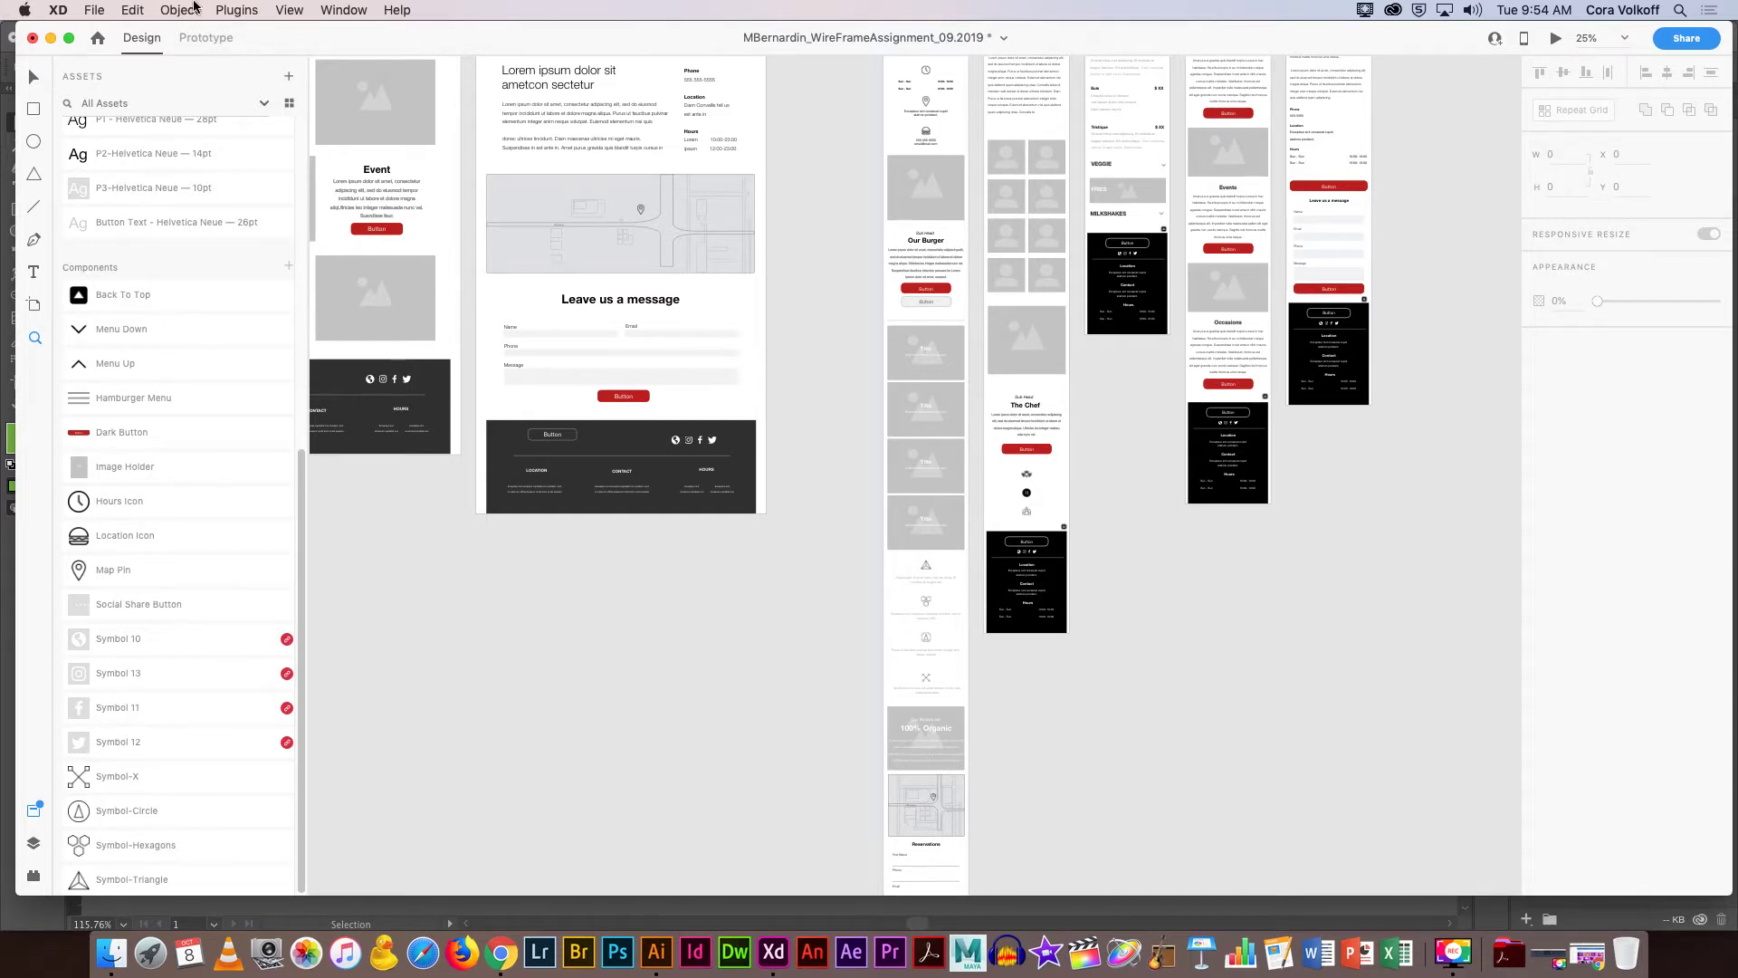
pyautogui.click(302, 11)
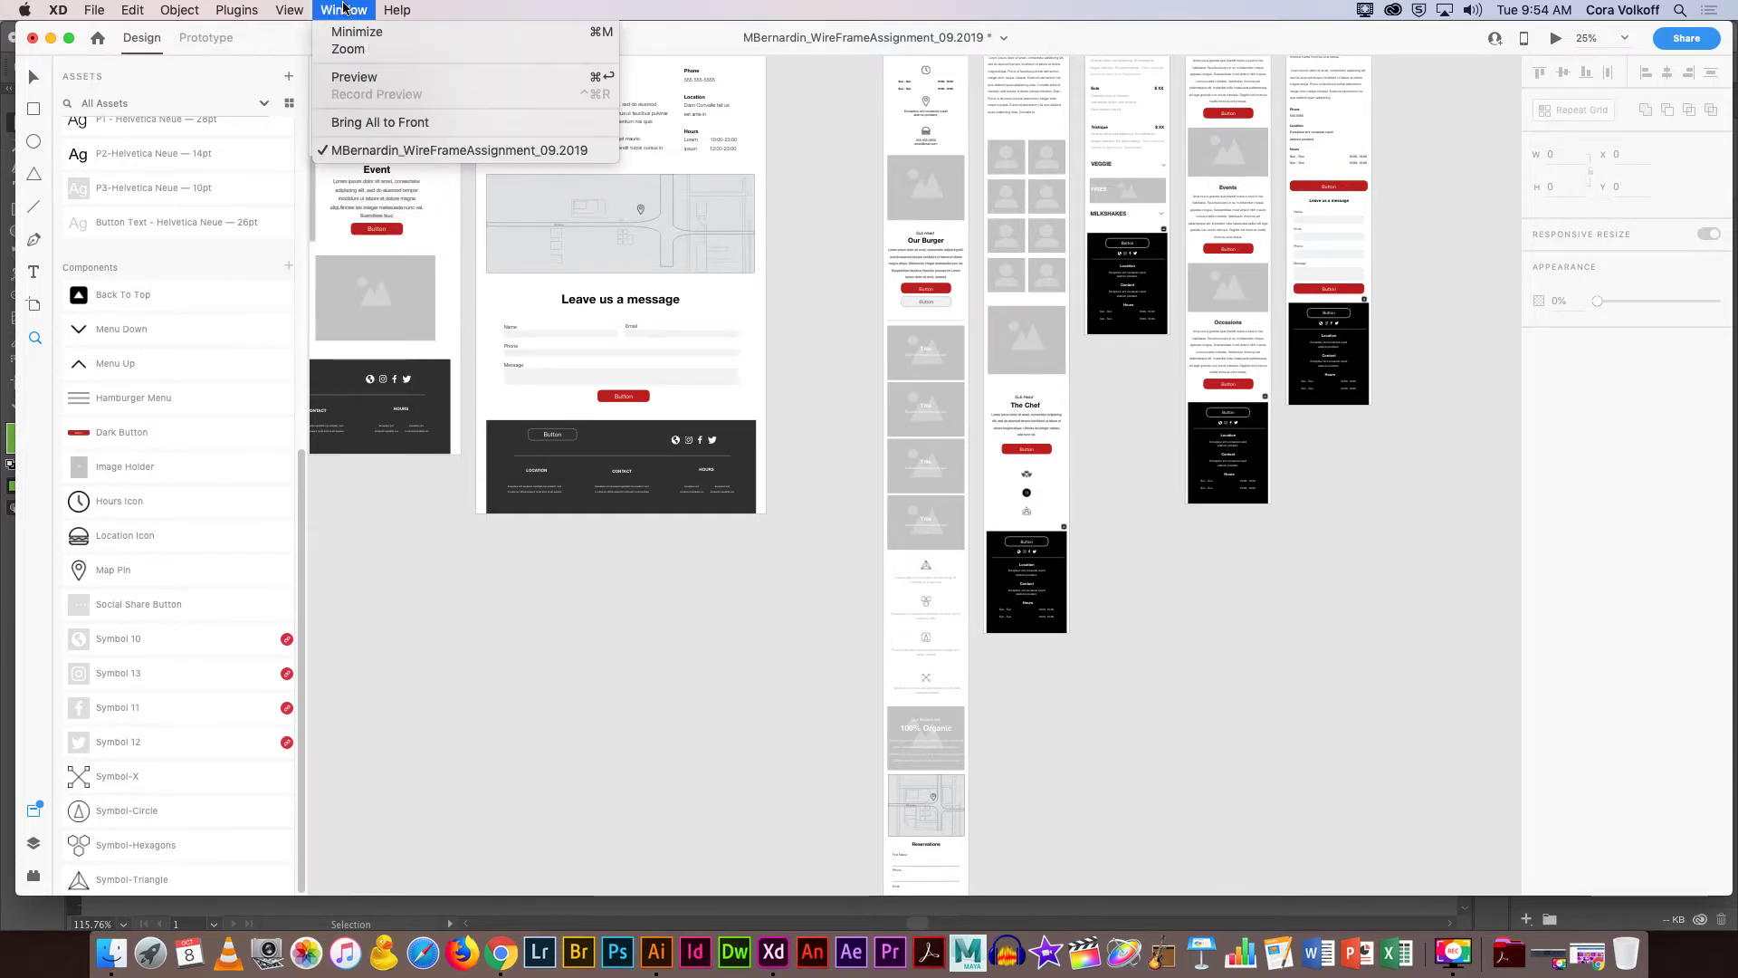
pyautogui.moveTo(136, 12)
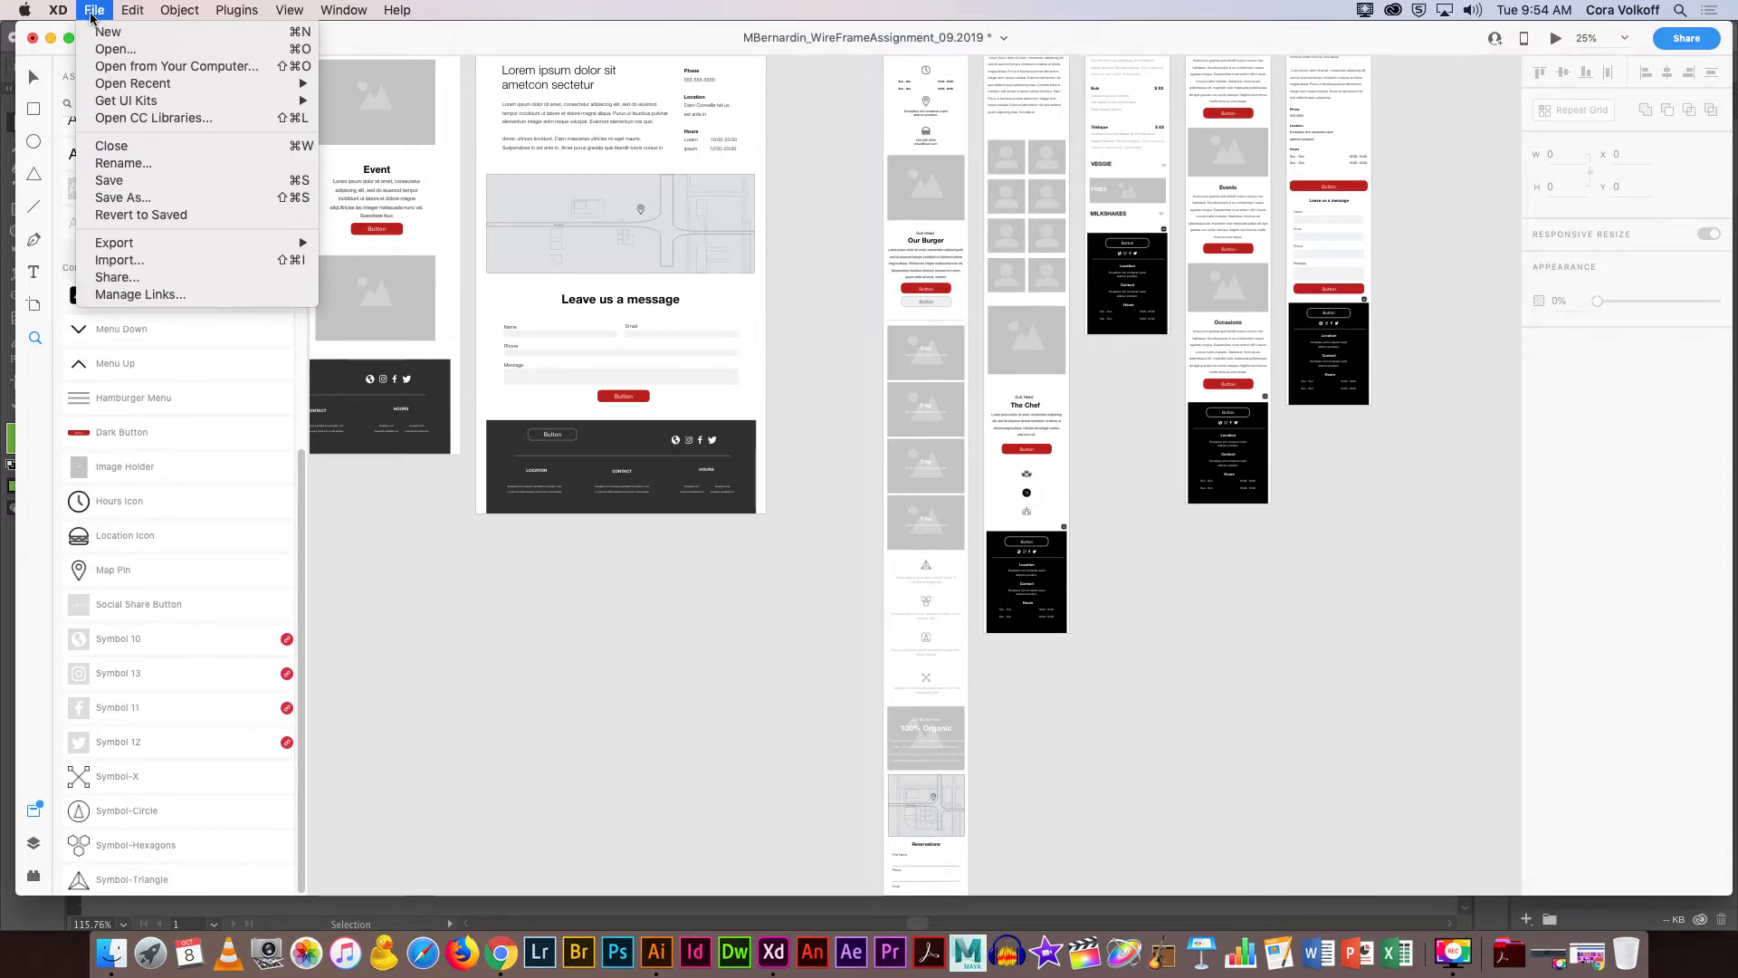
pyautogui.click(149, 122)
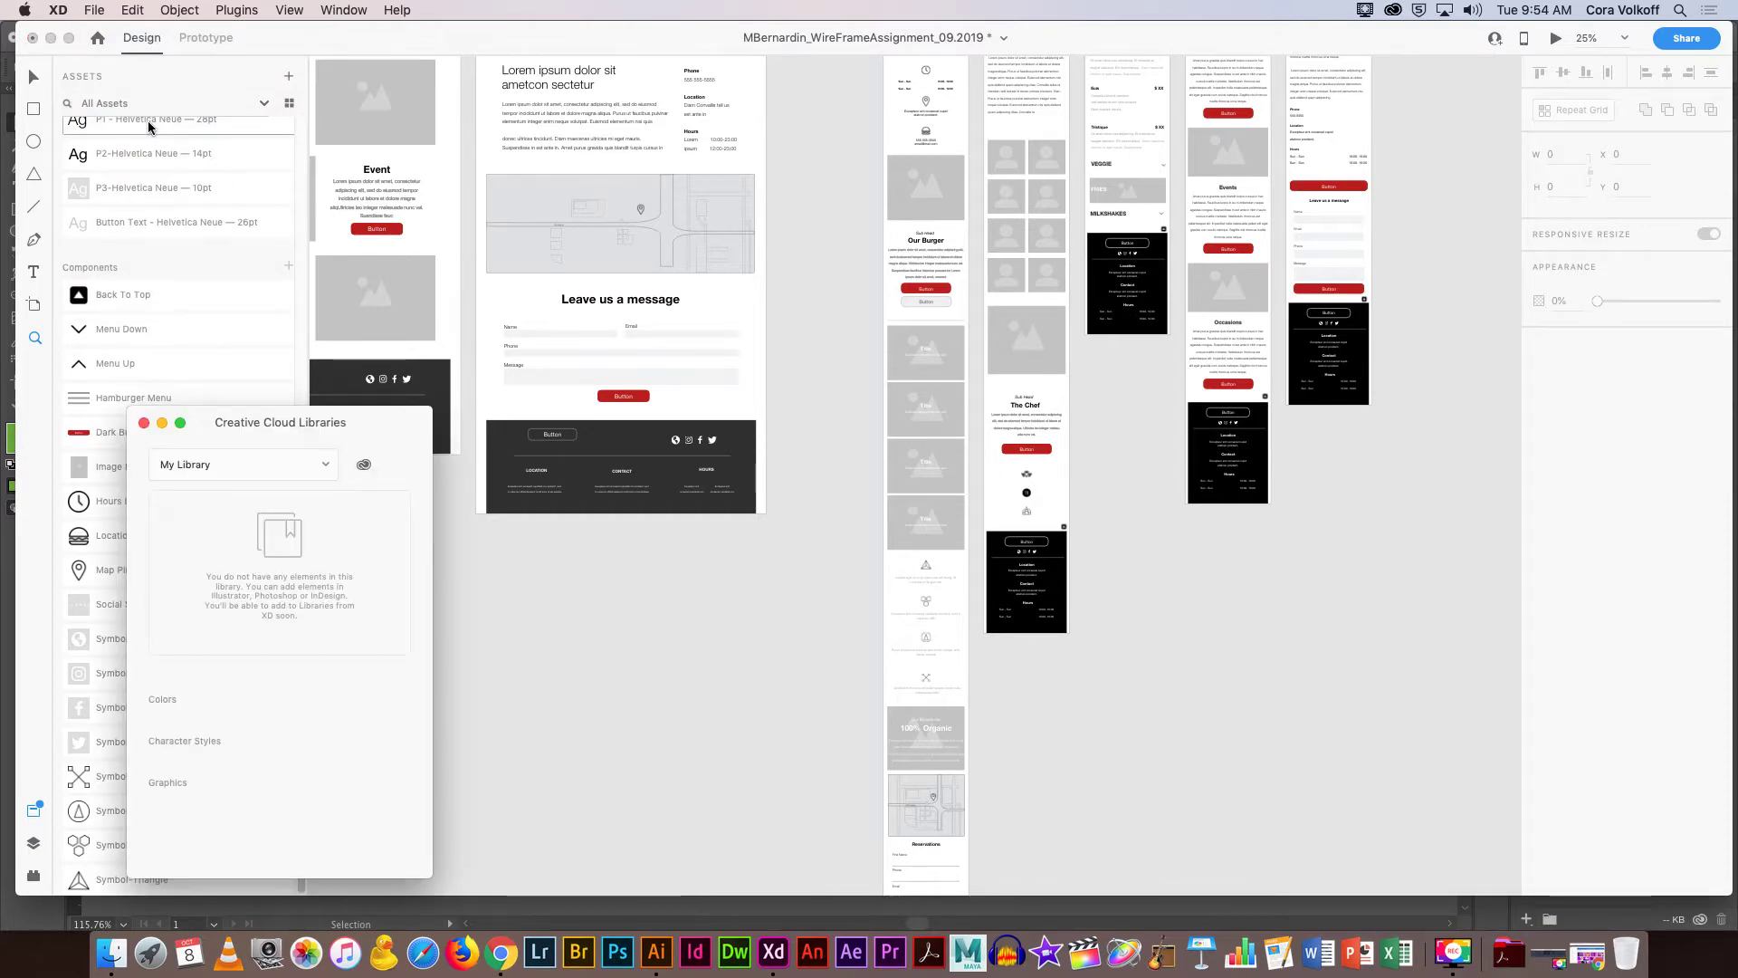
pyautogui.moveTo(220, 423); pyautogui.dragTo(1483, 368)
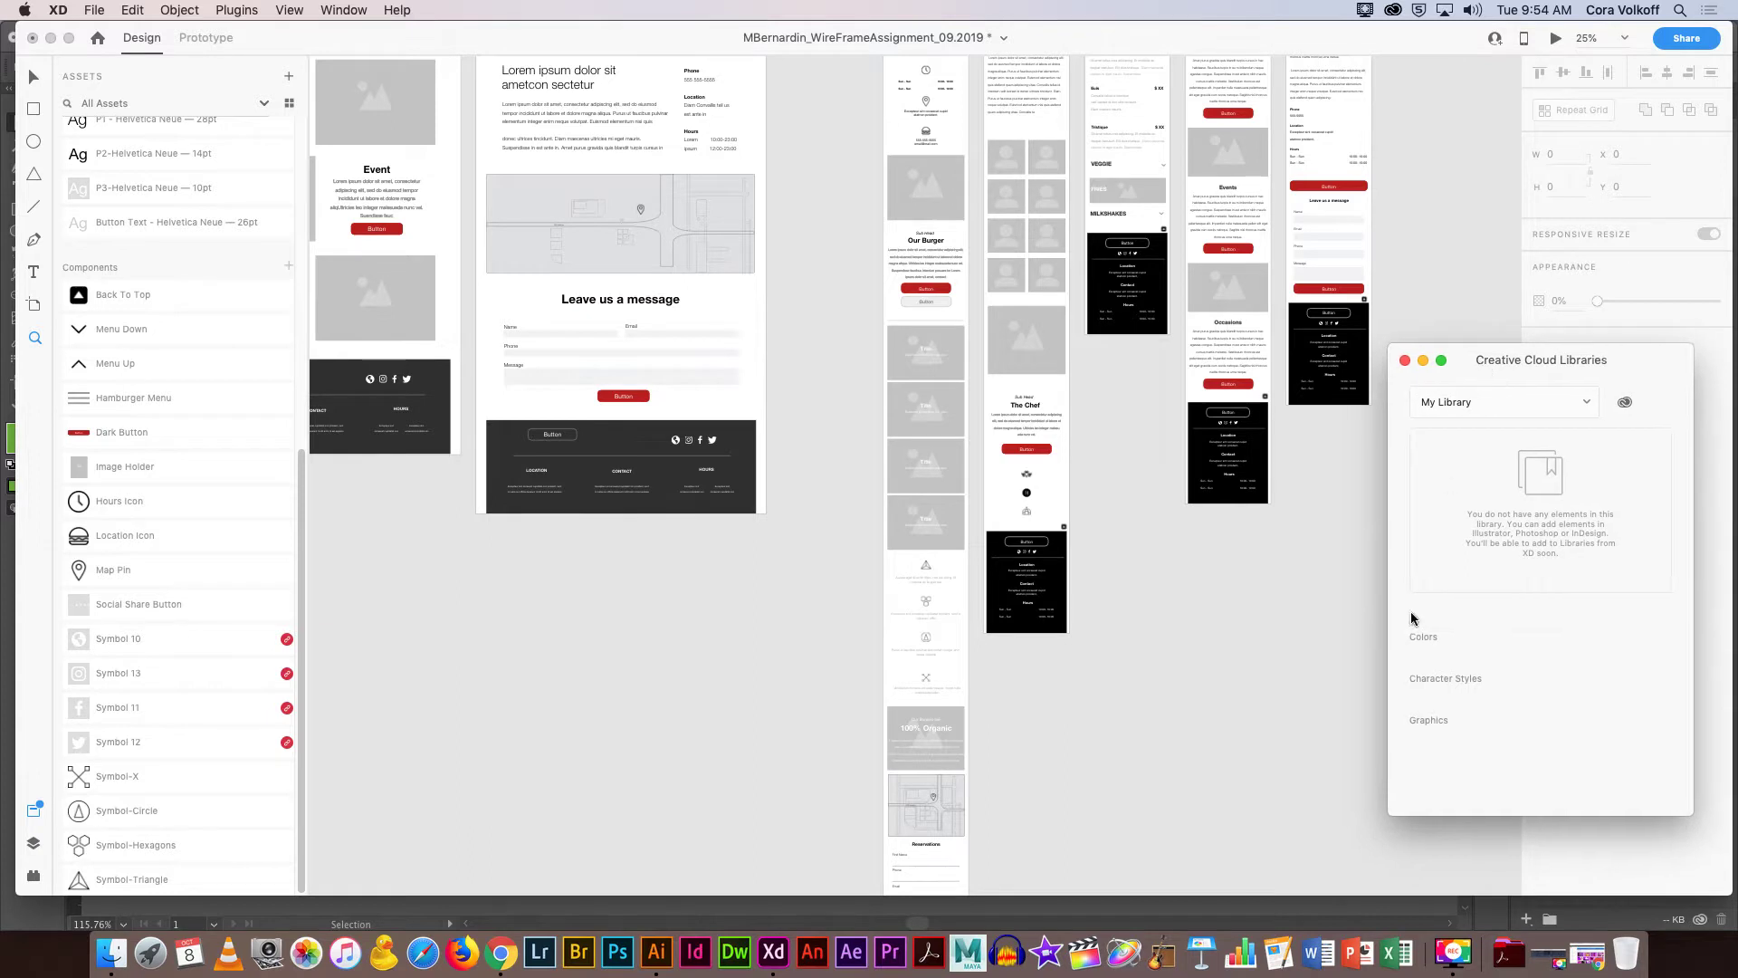
# Check the libraries available in XD, close the Creative Cloud Libraries window and switch to Illustrator.
pyautogui.click(1518, 417)
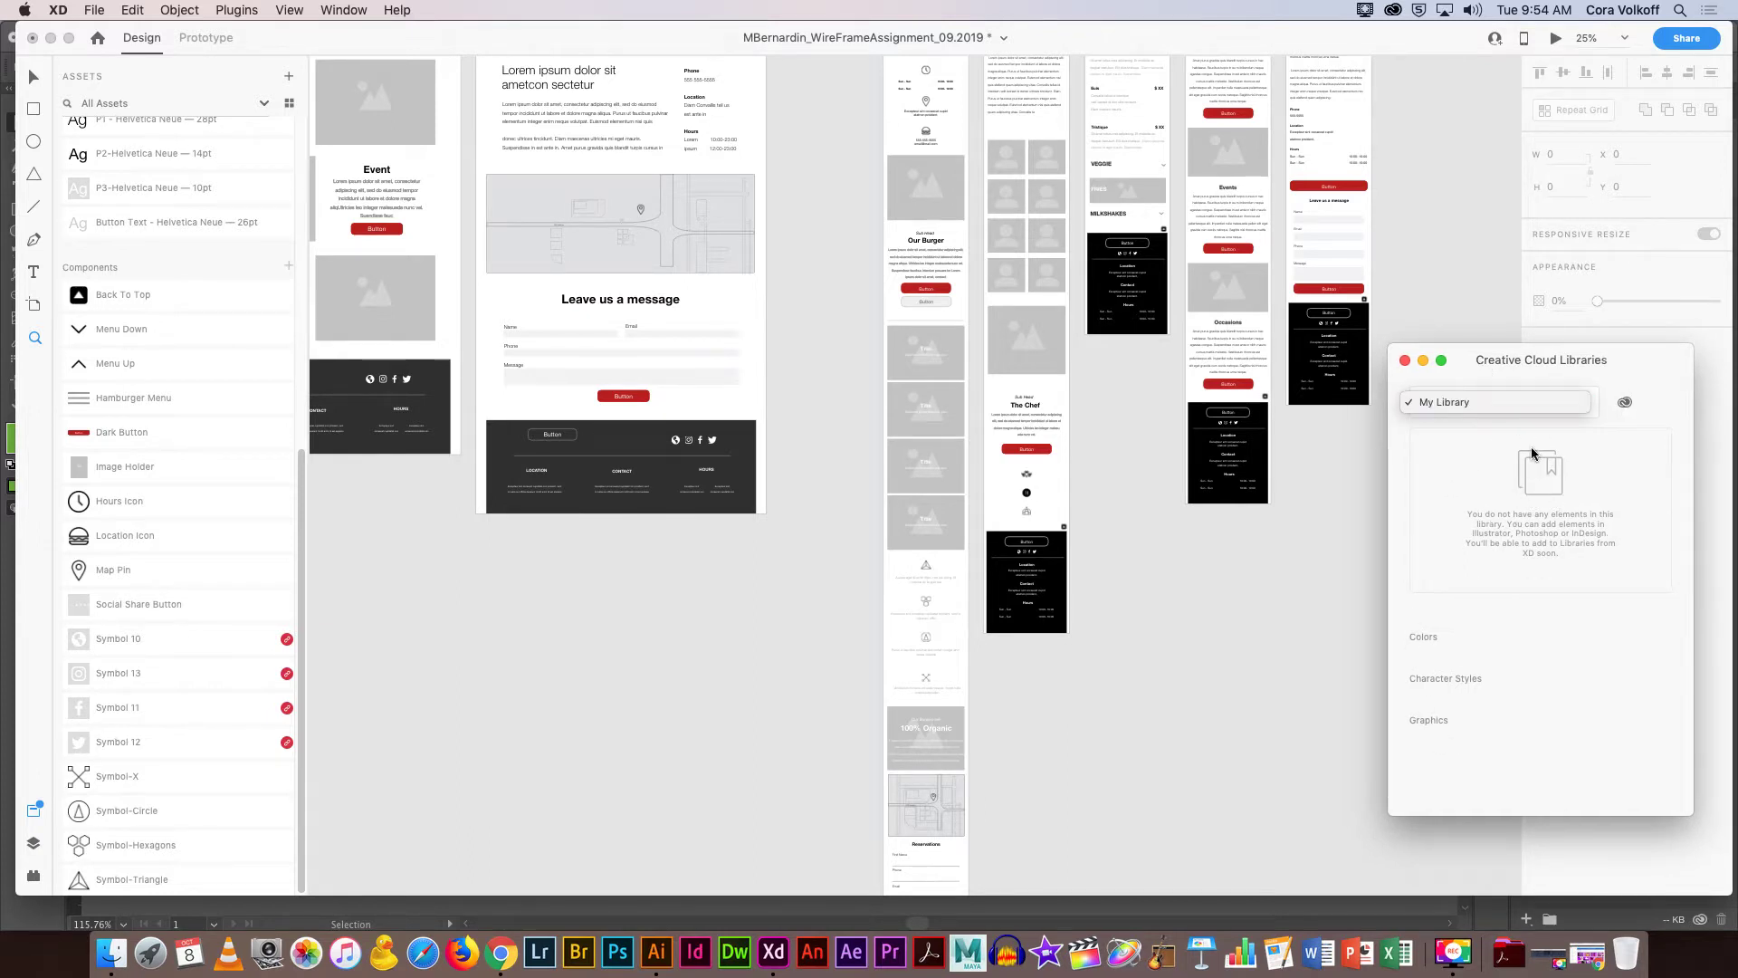
pyautogui.click(1536, 362)
pyautogui.moveTo(1520, 358); pyautogui.dragTo(1547, 374)
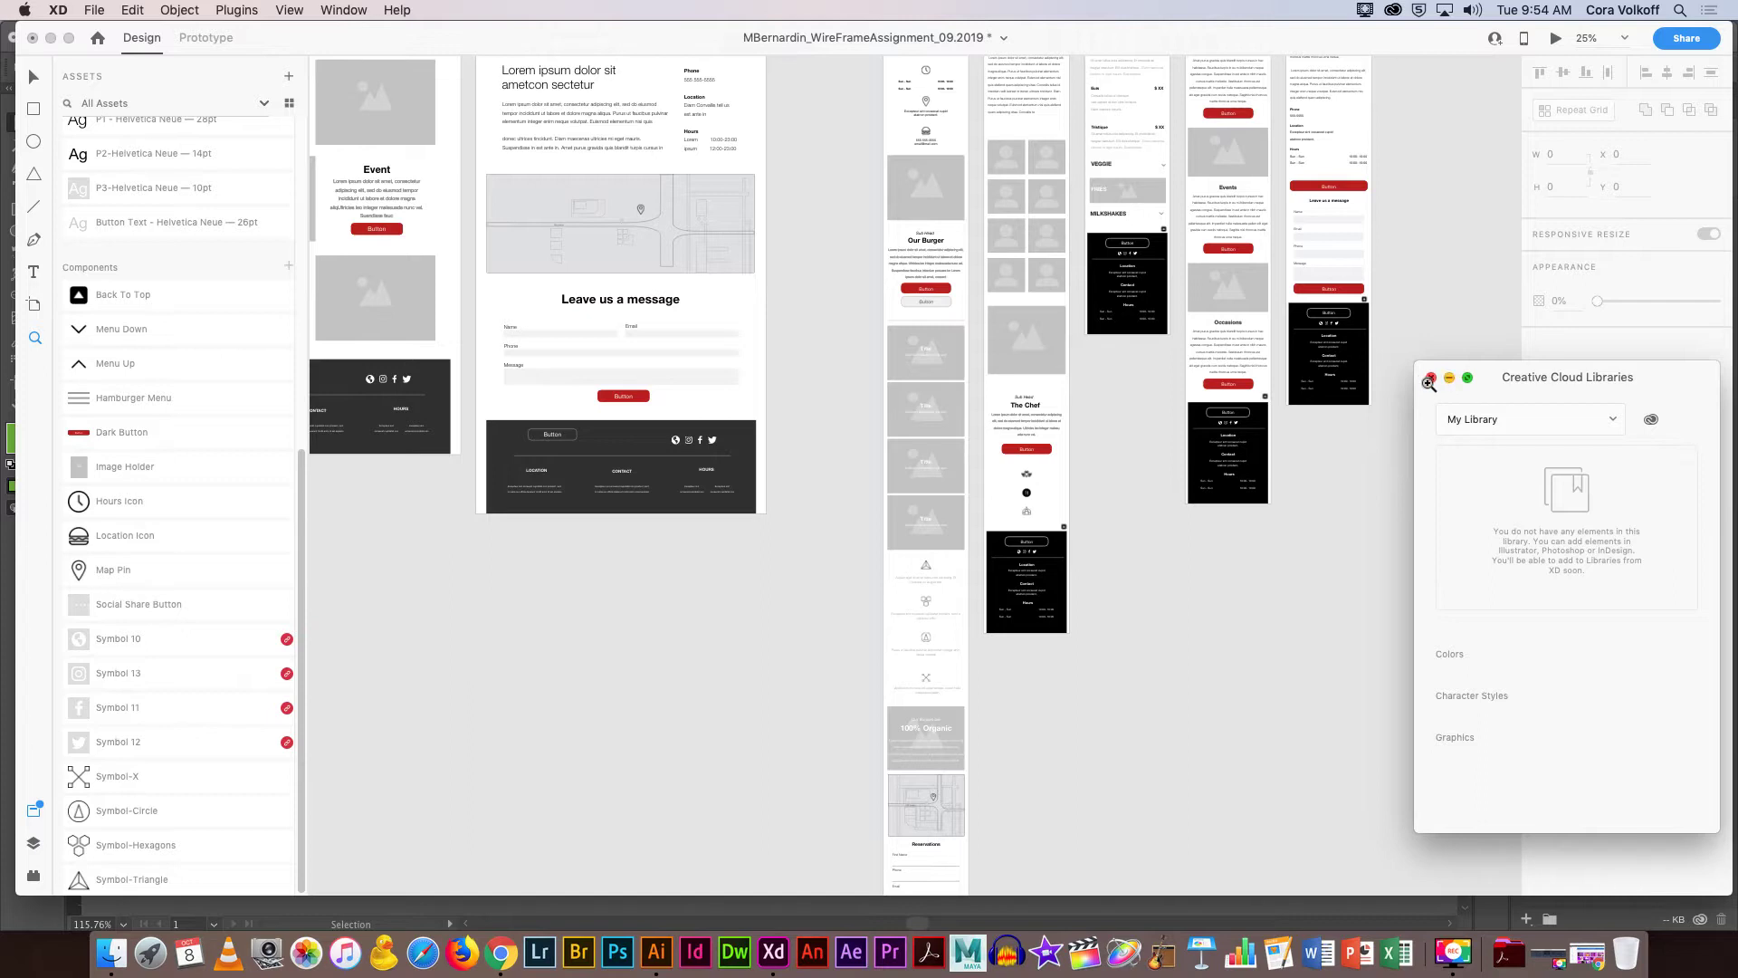
pyautogui.click(1434, 379)
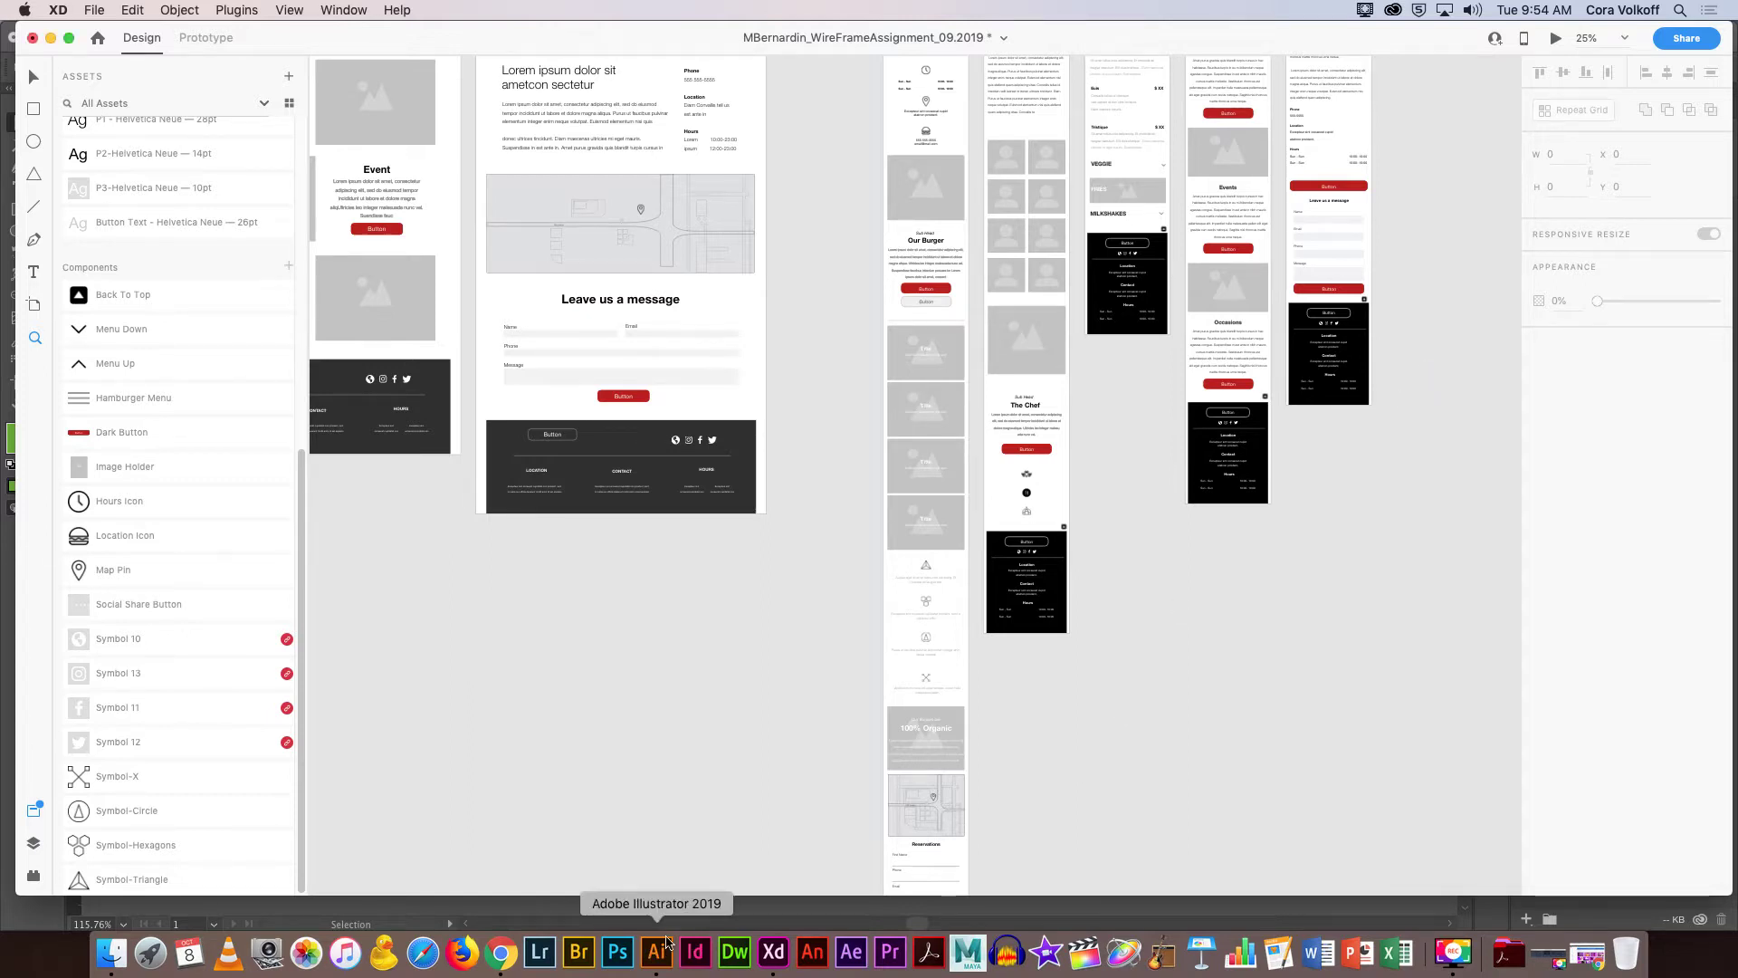
pyautogui.click(655, 949)
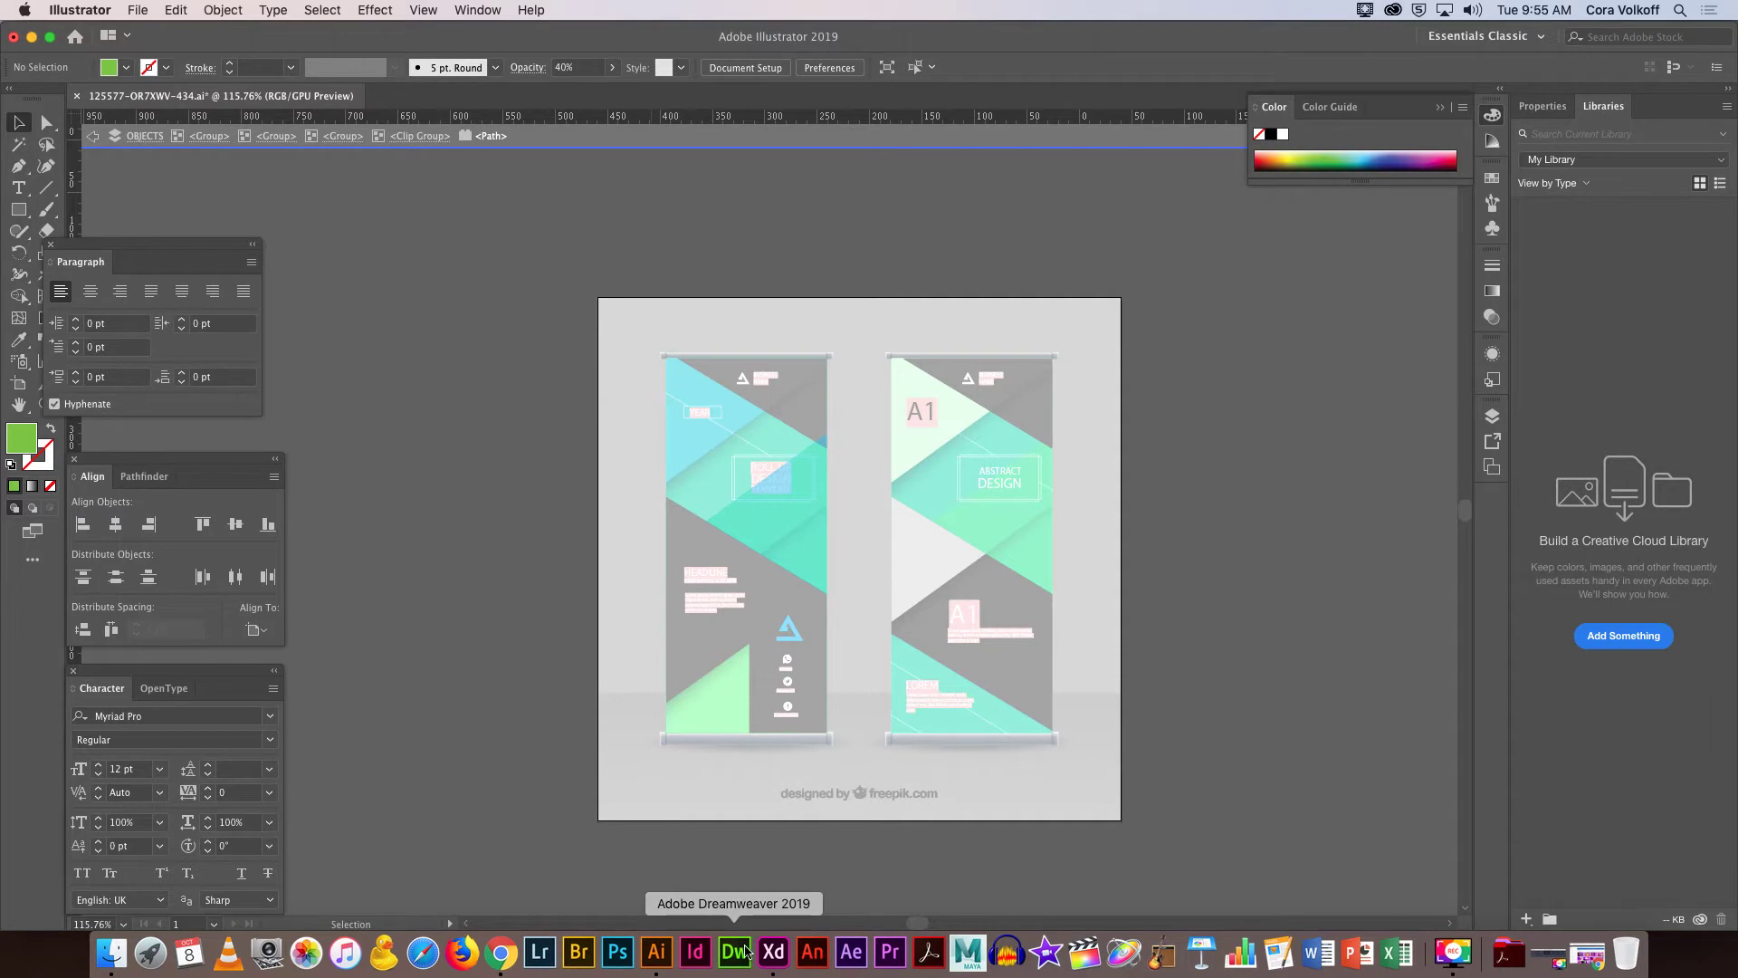
# Switch to XD and review the wireframe artboards and the document's colors, character styles and components.
pyautogui.click(773, 951)
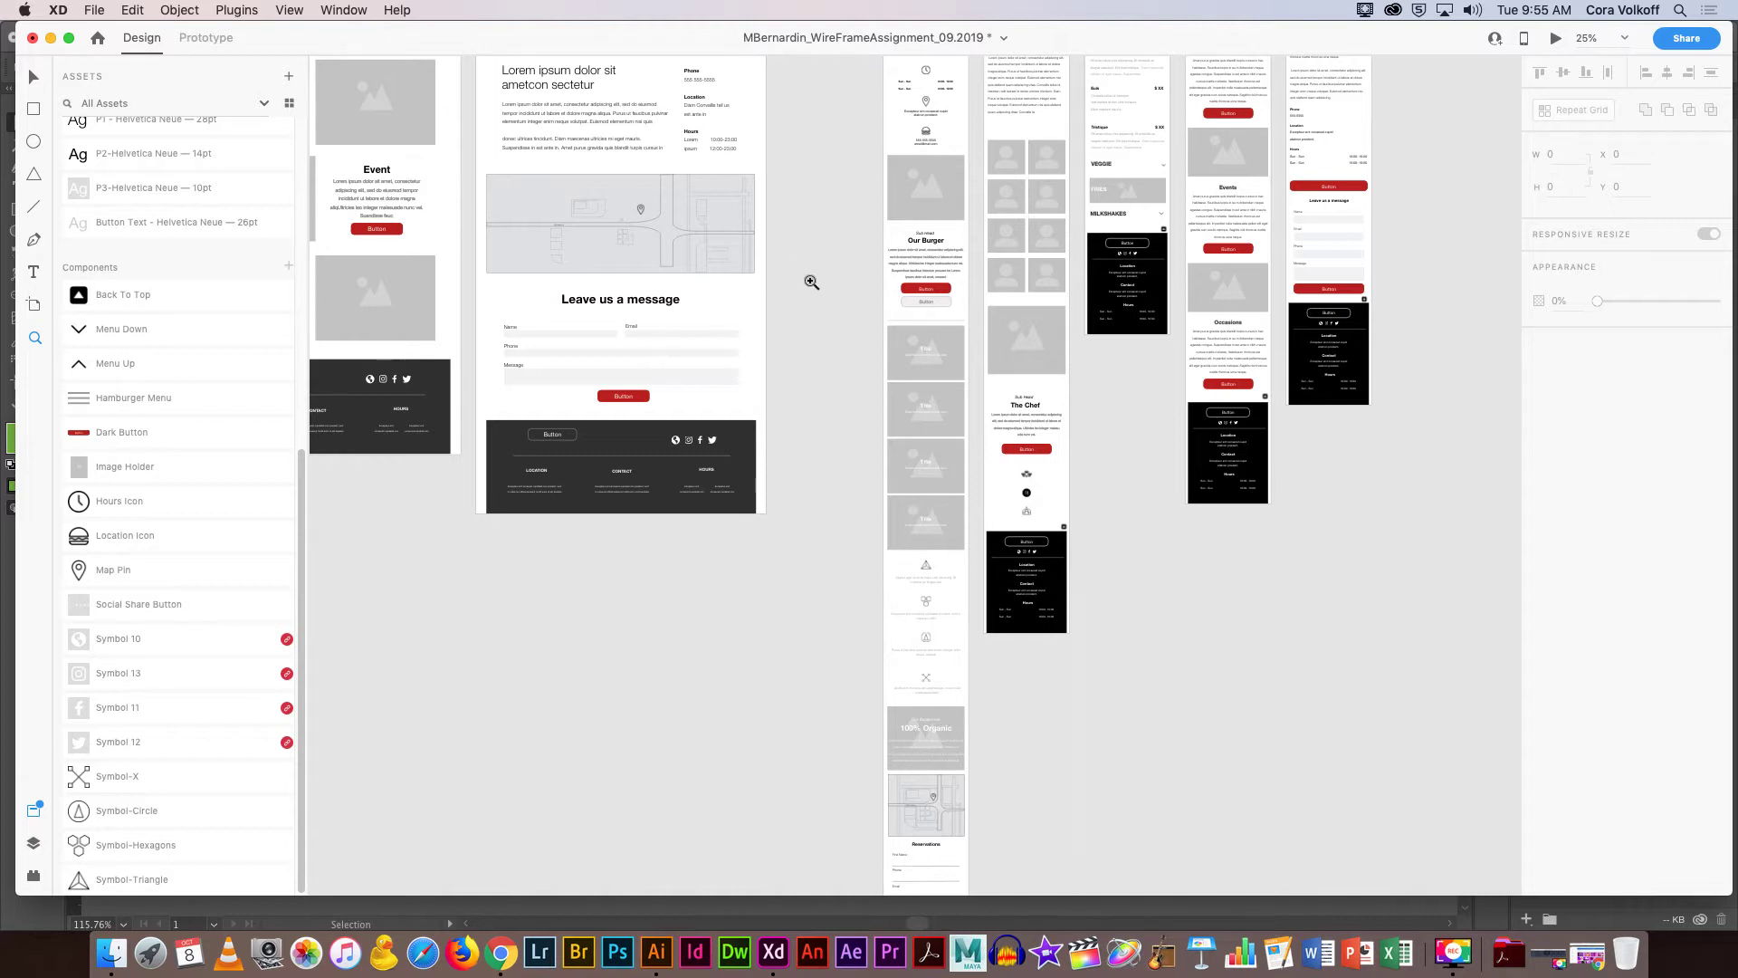
pyautogui.scroll(1, 811, 282)
pyautogui.scroll(5, 811, 281)
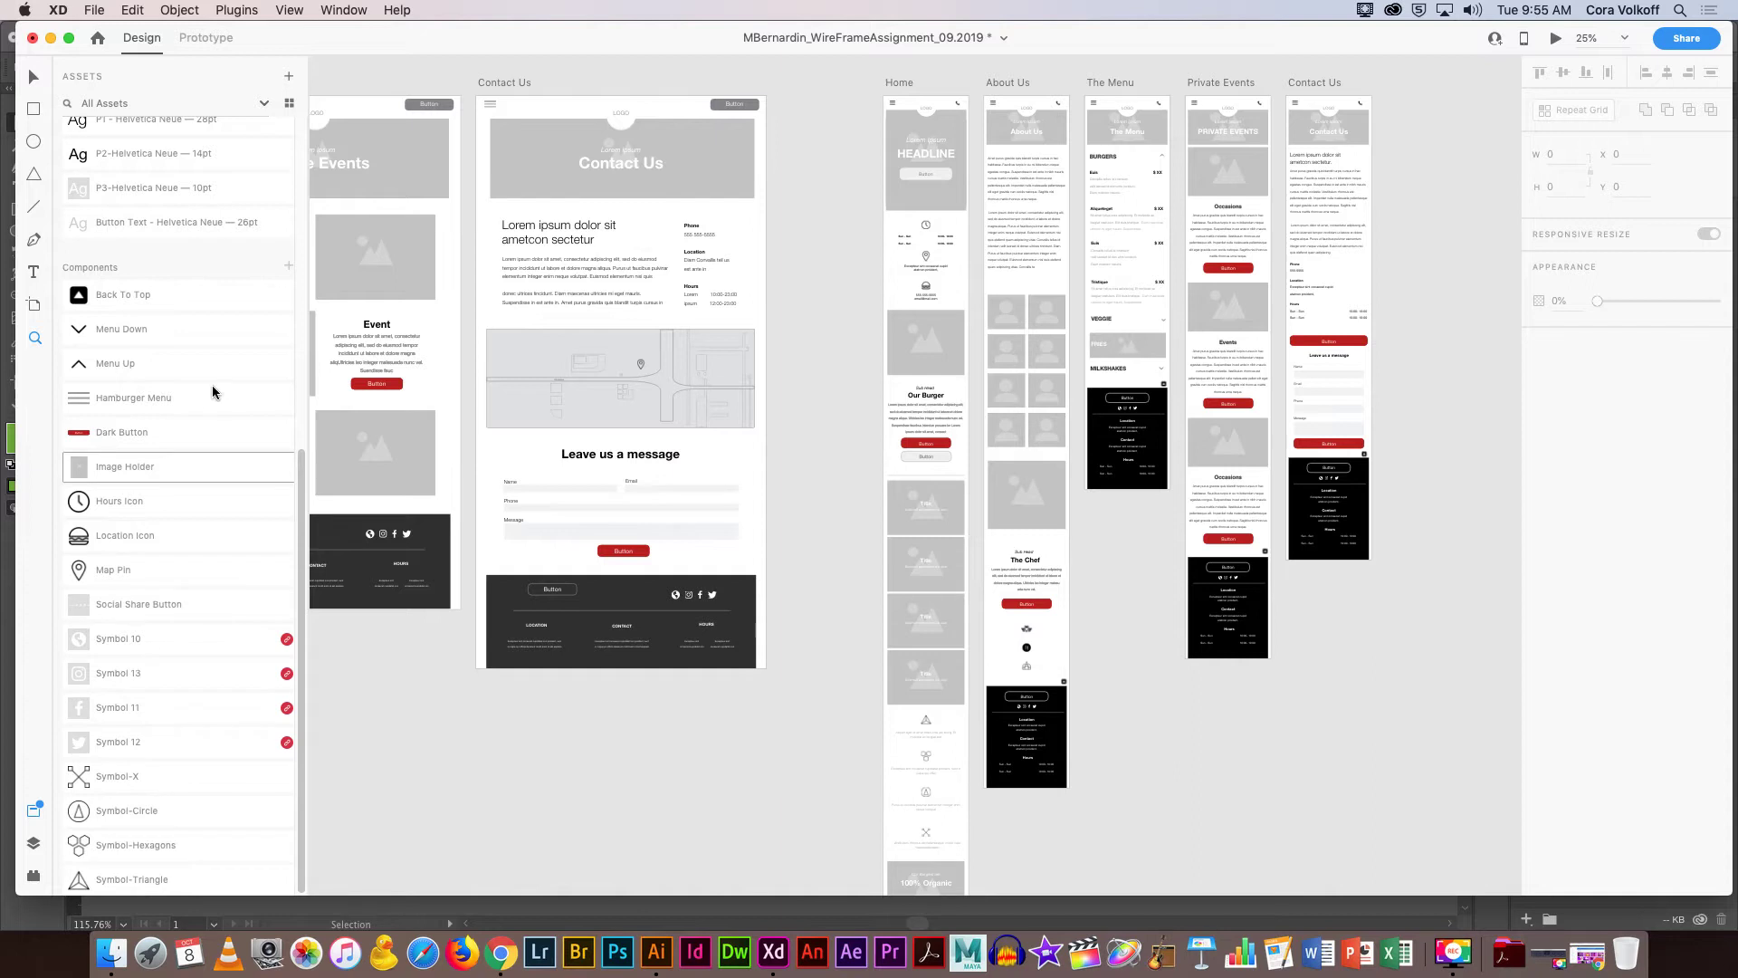
pyautogui.scroll(10, 214, 219)
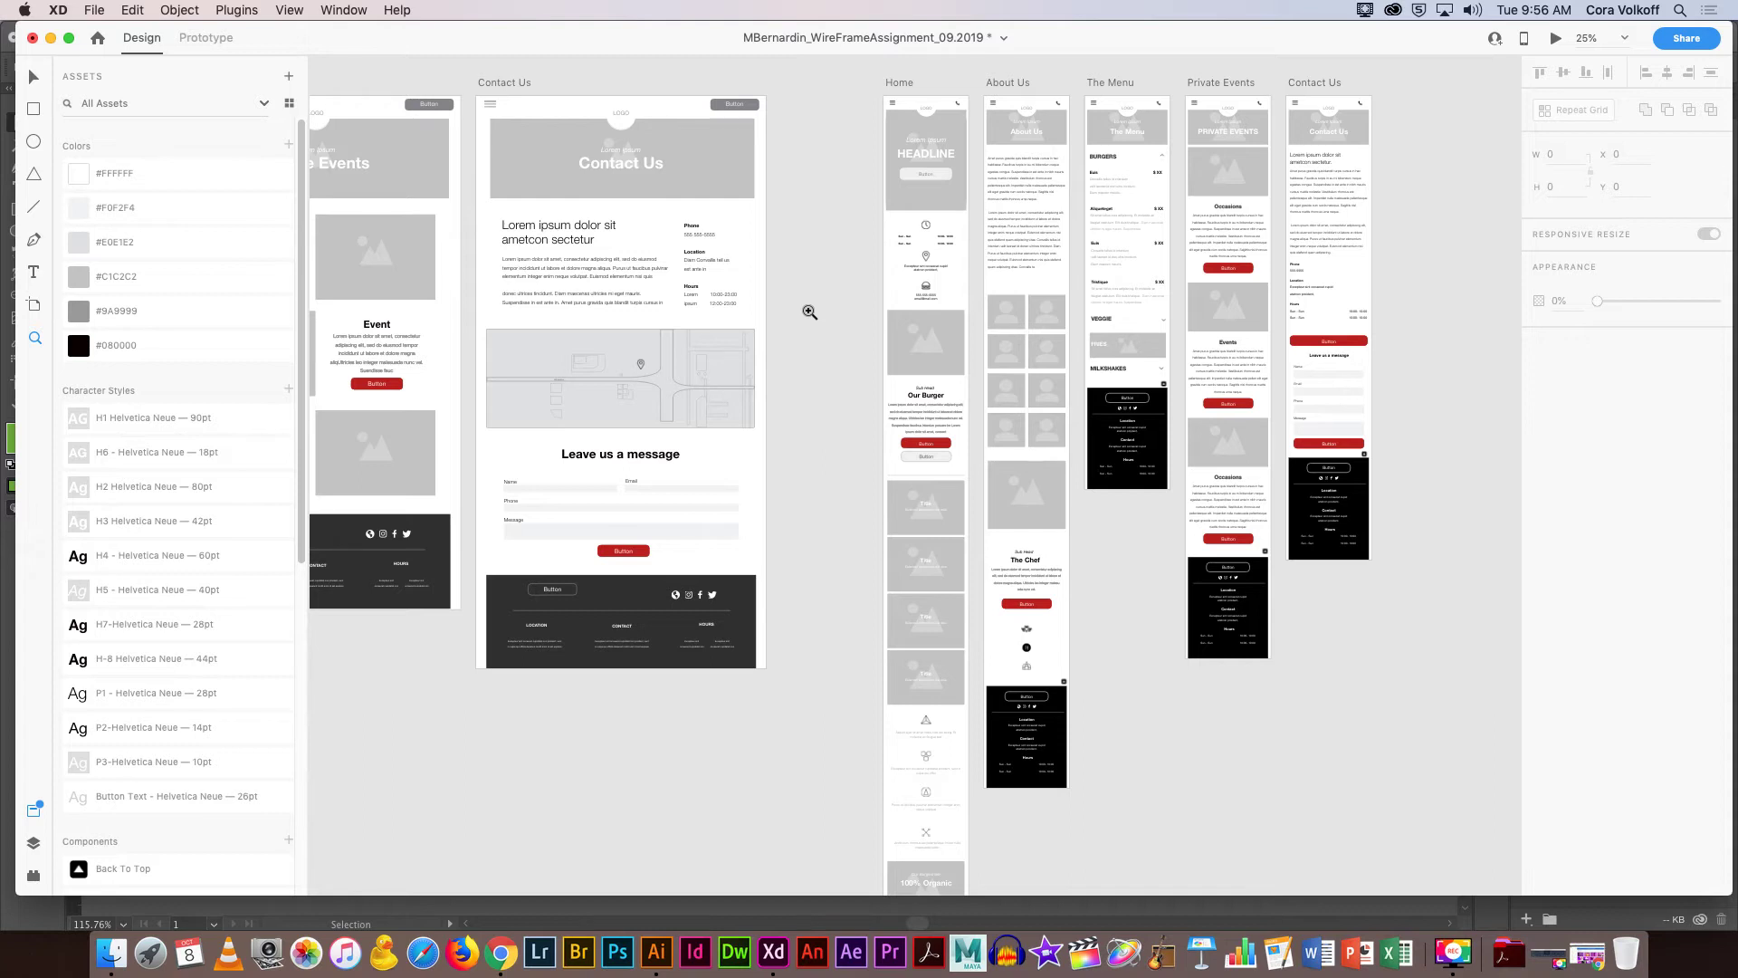
# Switch to Chrome and review the type, color and button style requirements of the Web Style Guide assignment.
pyautogui.click(501, 952)
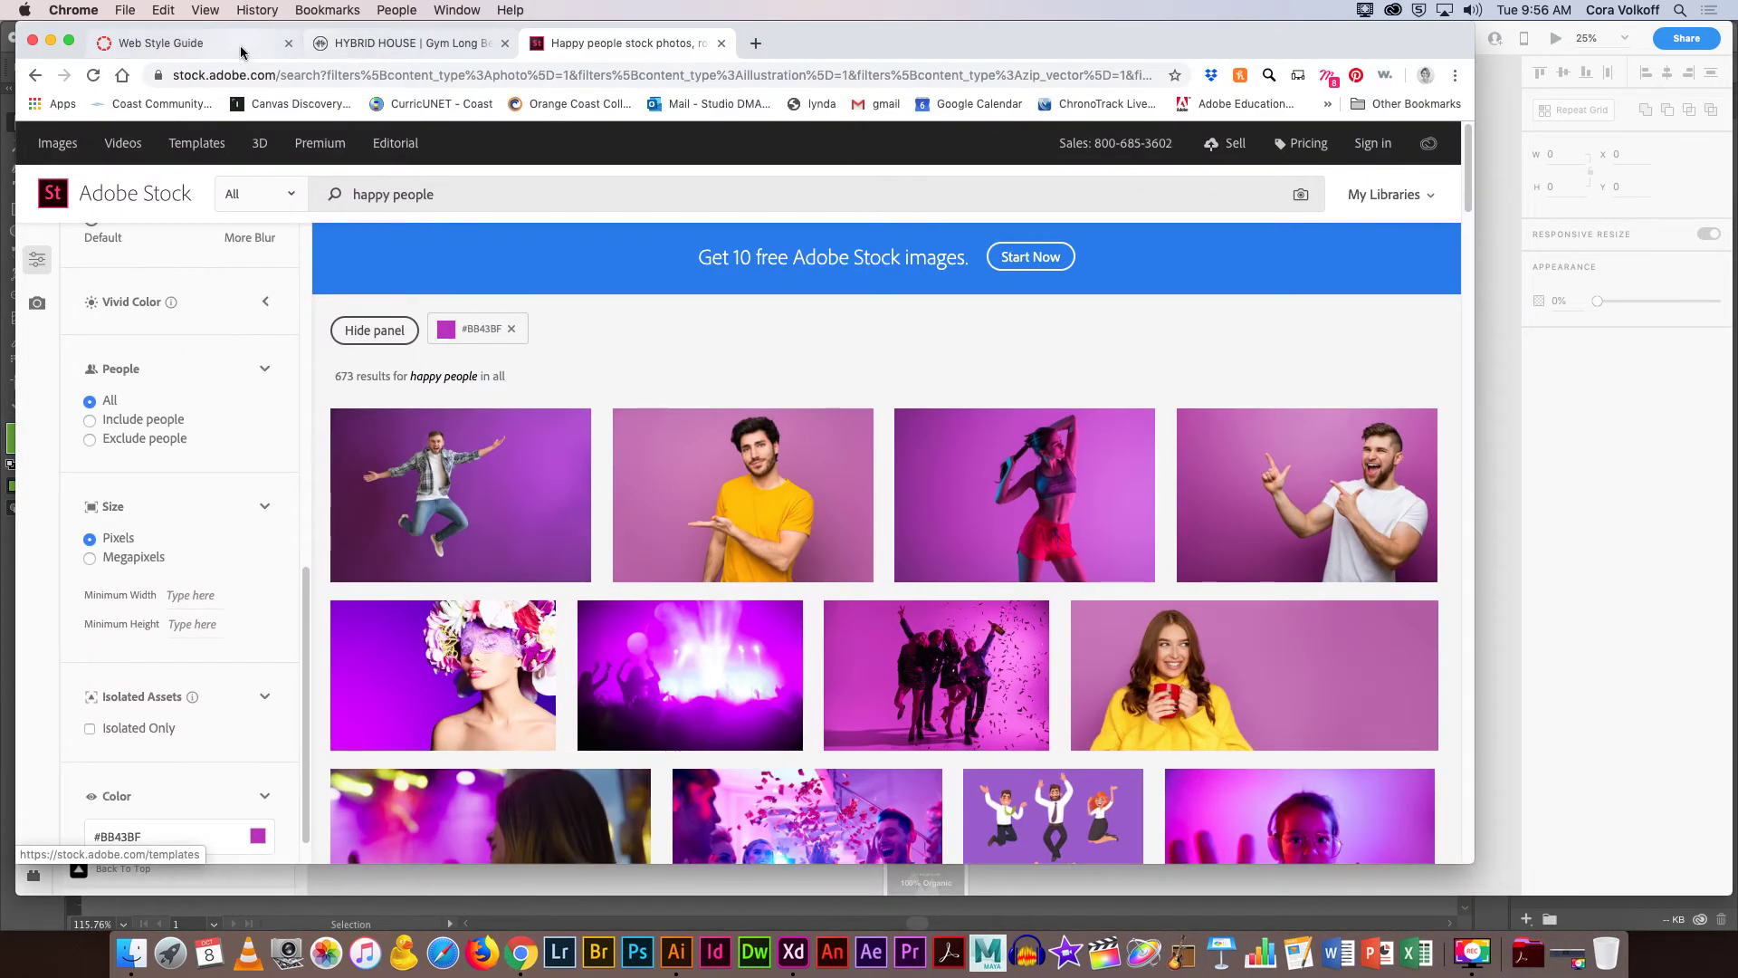
pyautogui.click(241, 50)
pyautogui.scroll(-6, 438, 624)
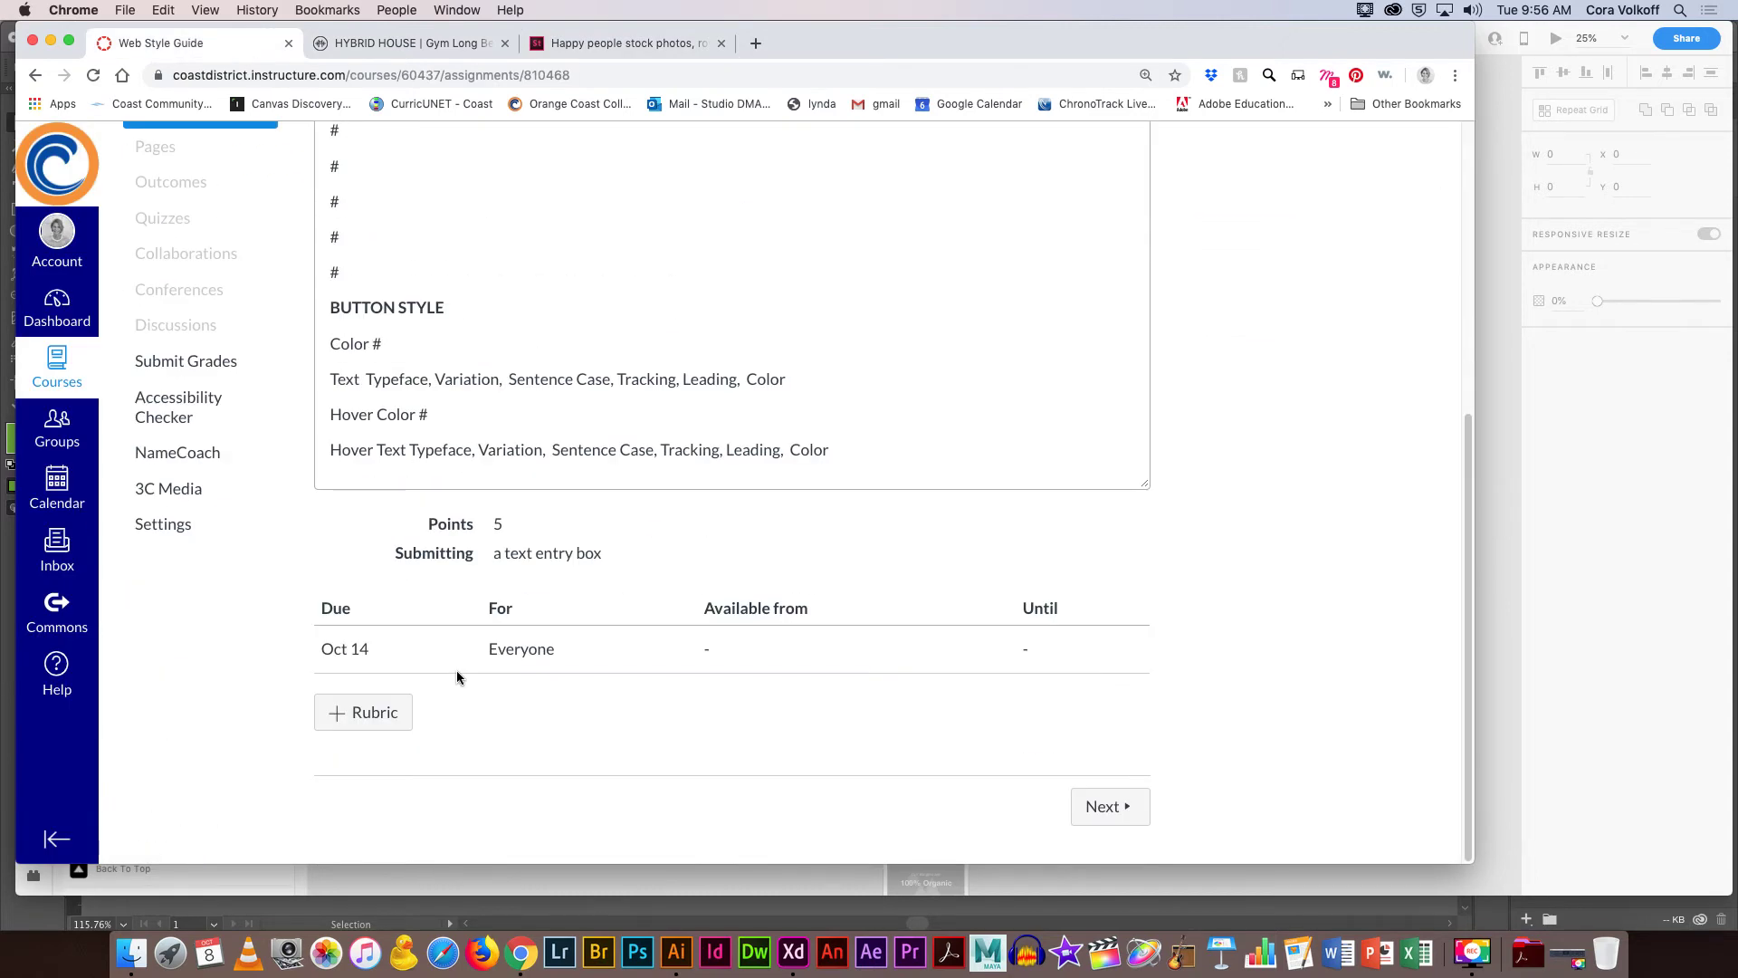
pyautogui.scroll(4, 456, 677)
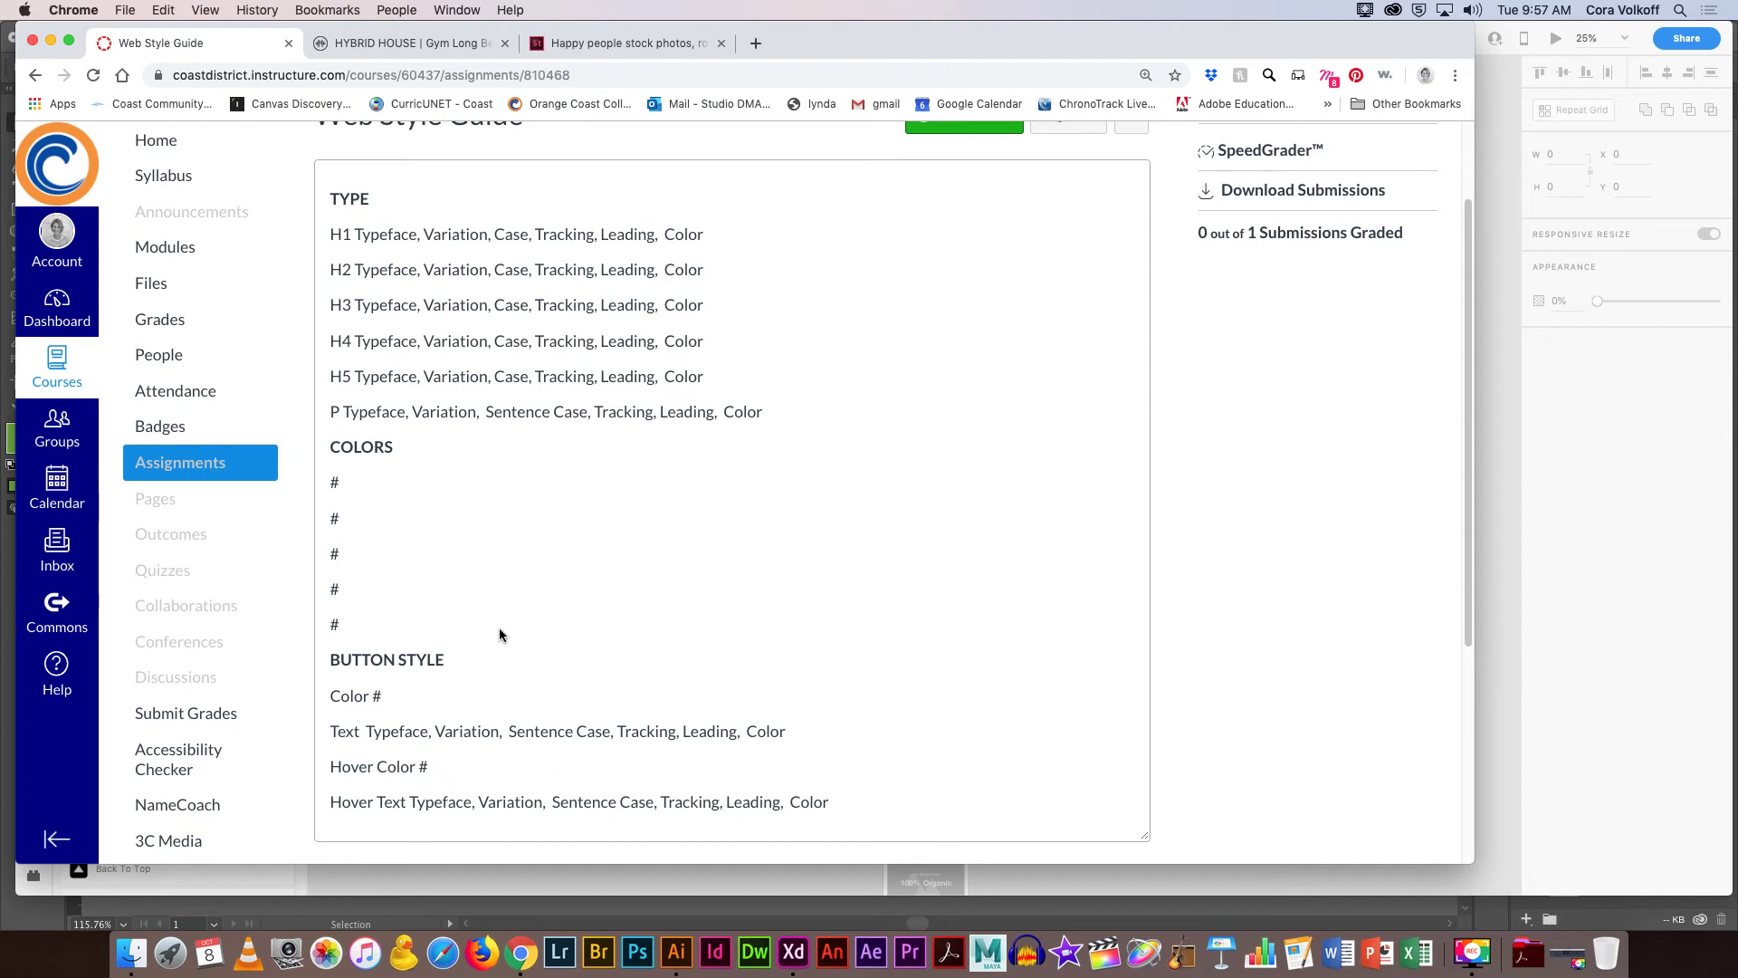
pyautogui.scroll(-2, 498, 636)
pyautogui.scroll(4, 498, 628)
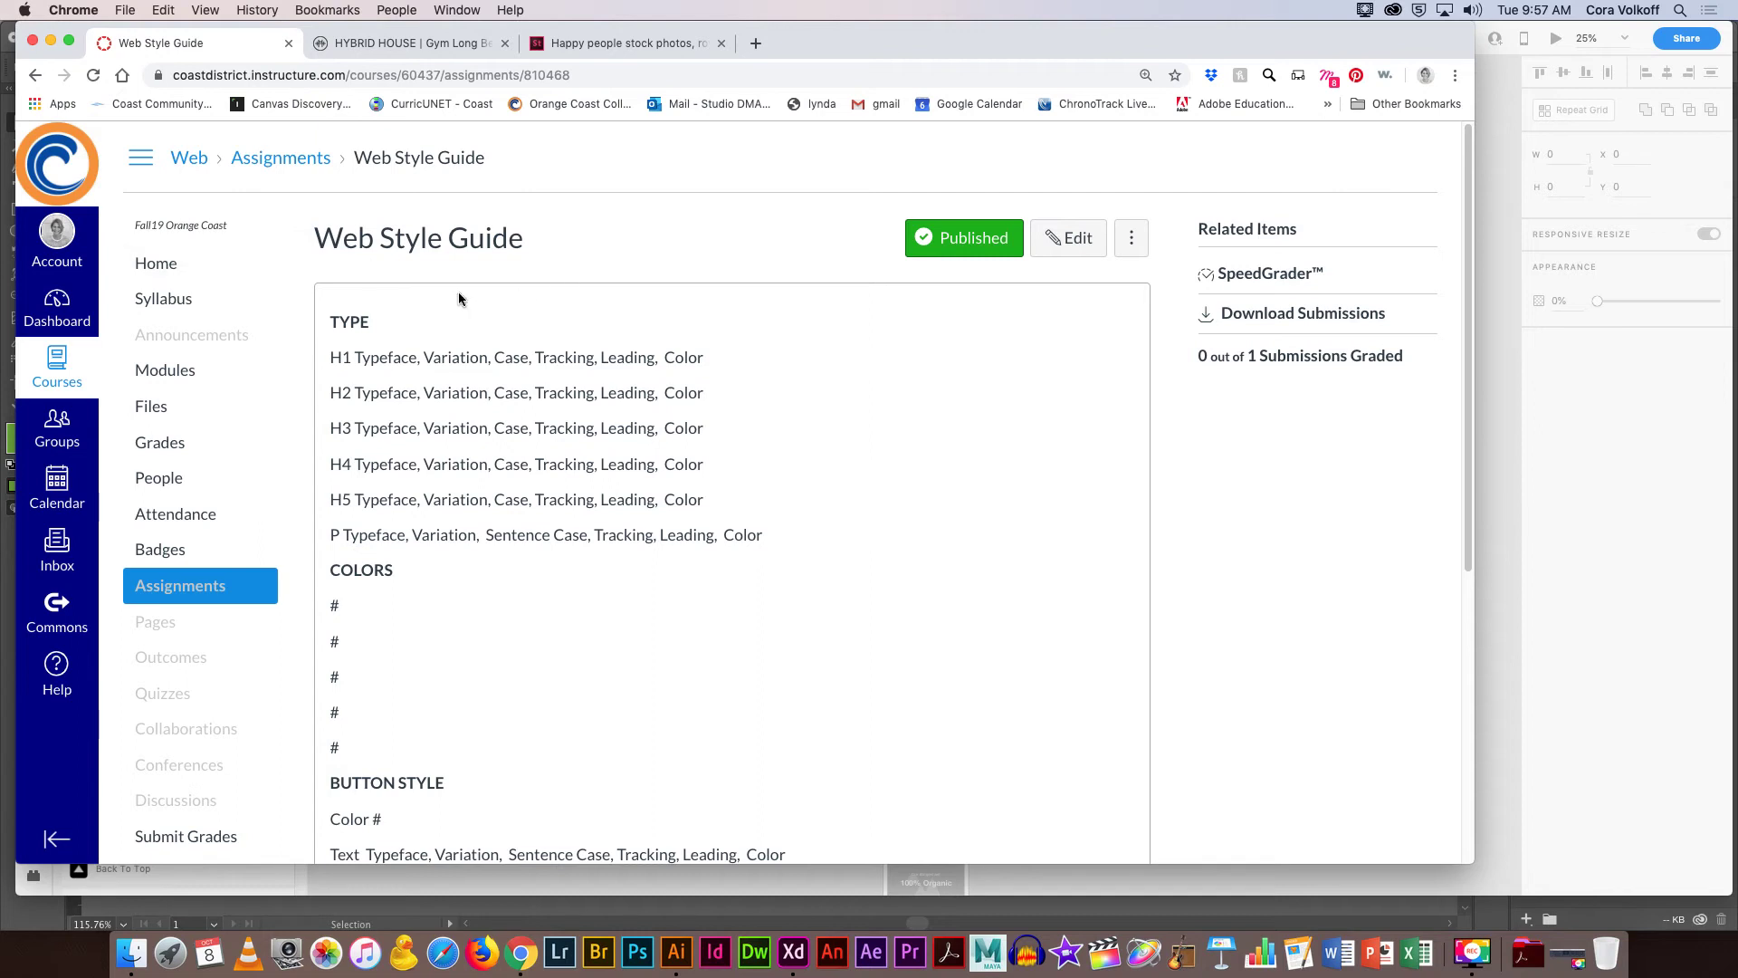
pyautogui.scroll(-5, 470, 308)
# Open the XD Website Mockup & Protoype assignment for editing and shorten its title to "XD Website Mockup | Desktop and Mobile".
pyautogui.click(1102, 811)
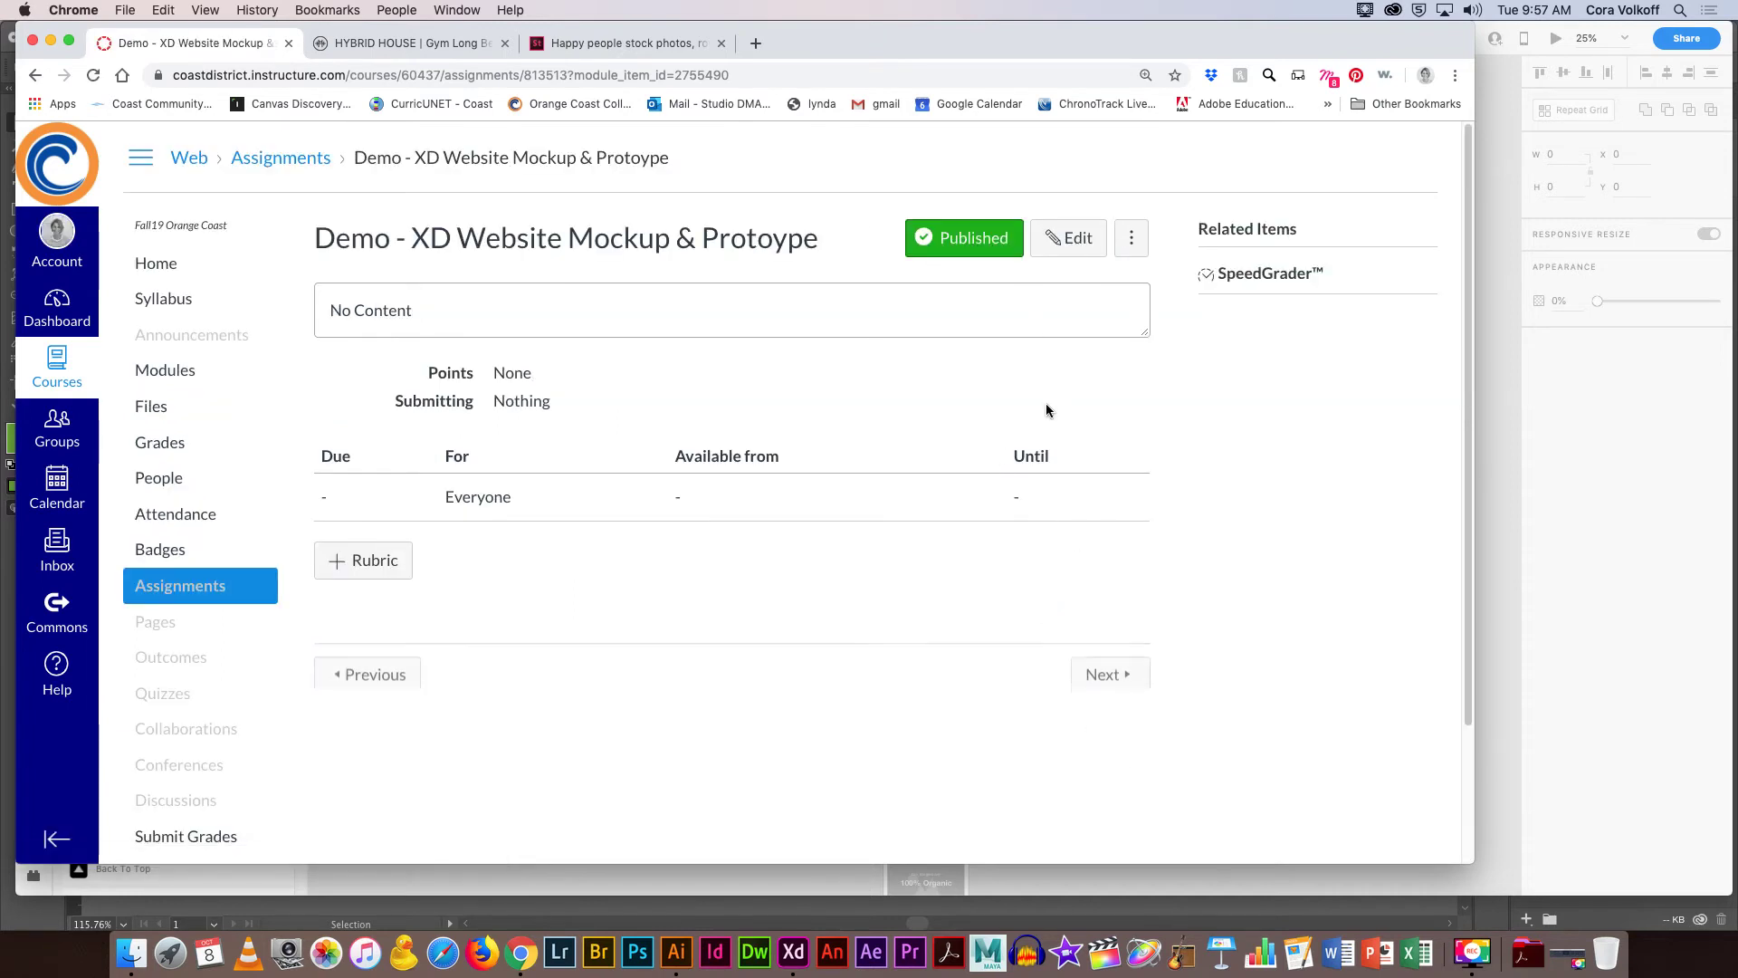
pyautogui.click(1112, 665)
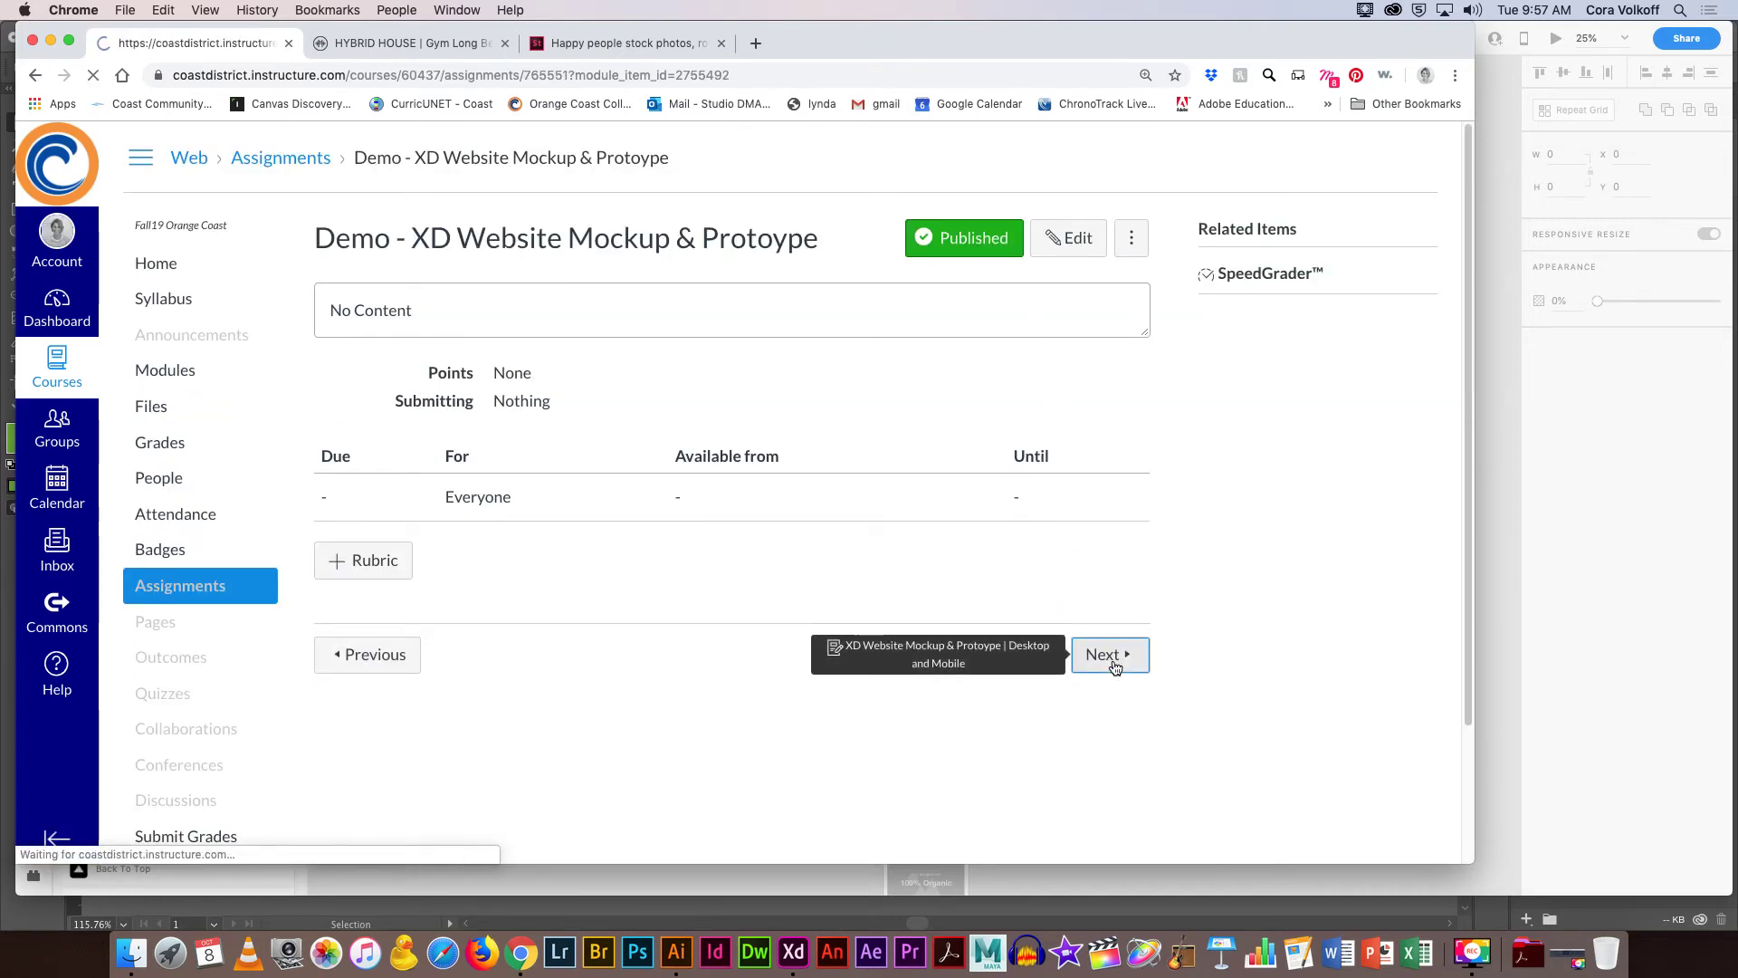
pyautogui.click(1072, 251)
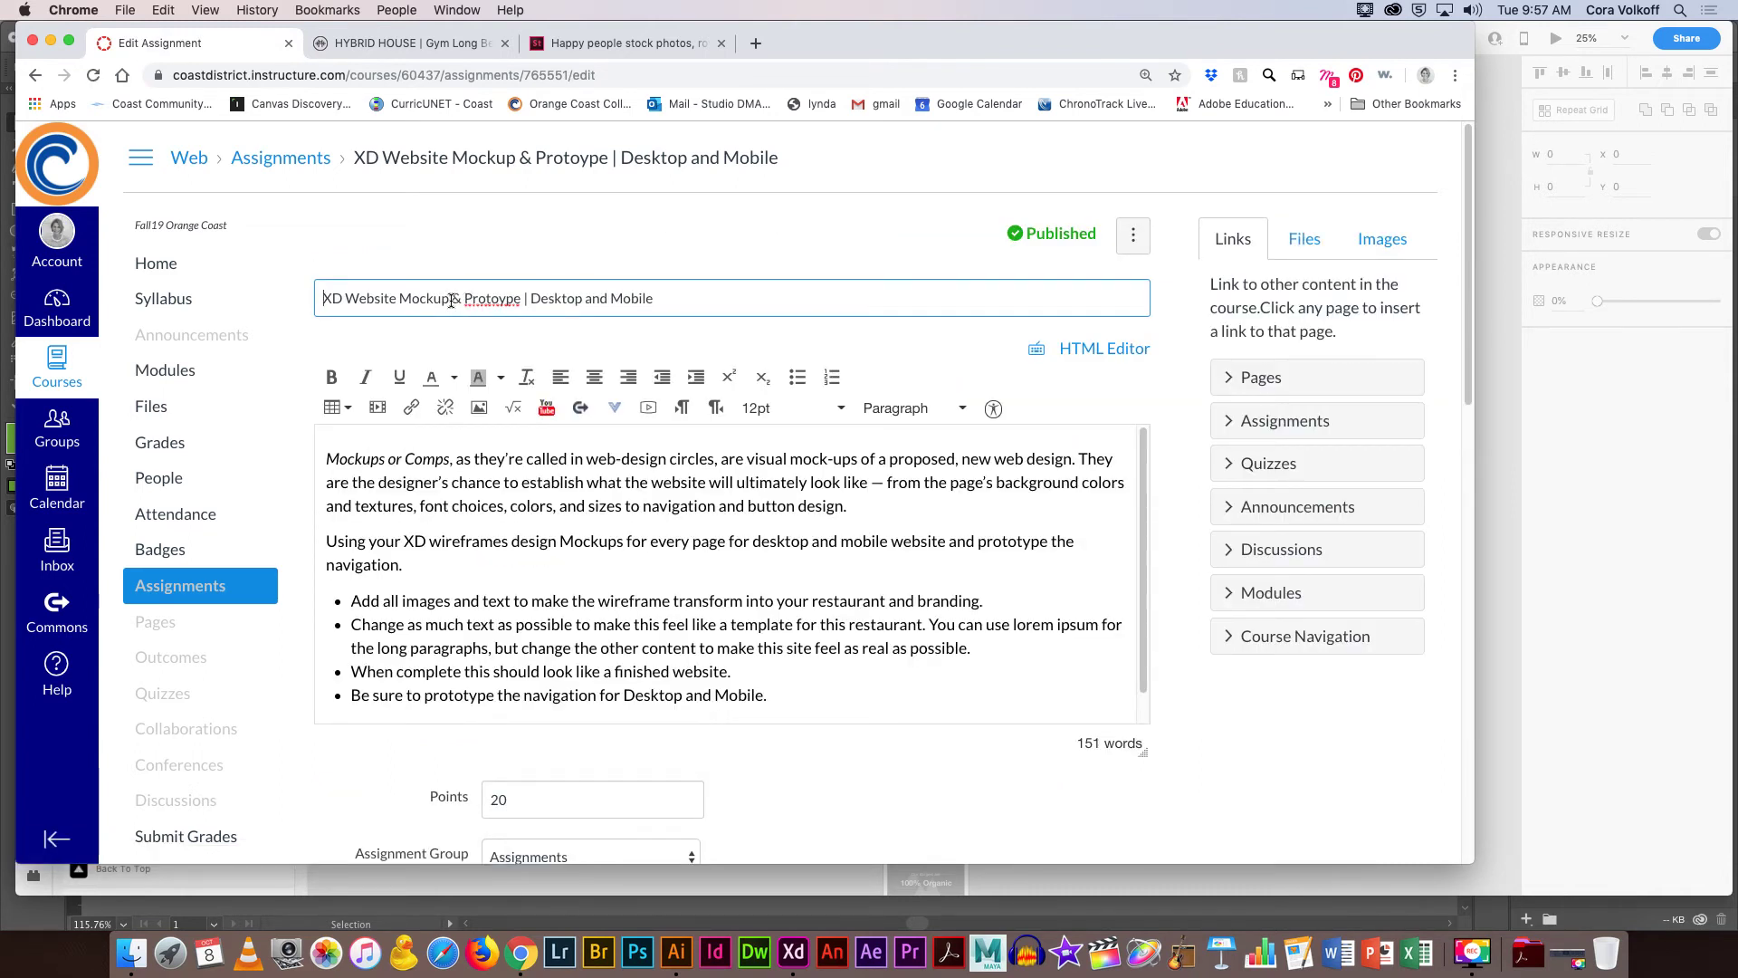
pyautogui.click(499, 299)
pyautogui.moveTo(523, 300); pyautogui.dragTo(449, 306)
pyautogui.press('BackSpace')
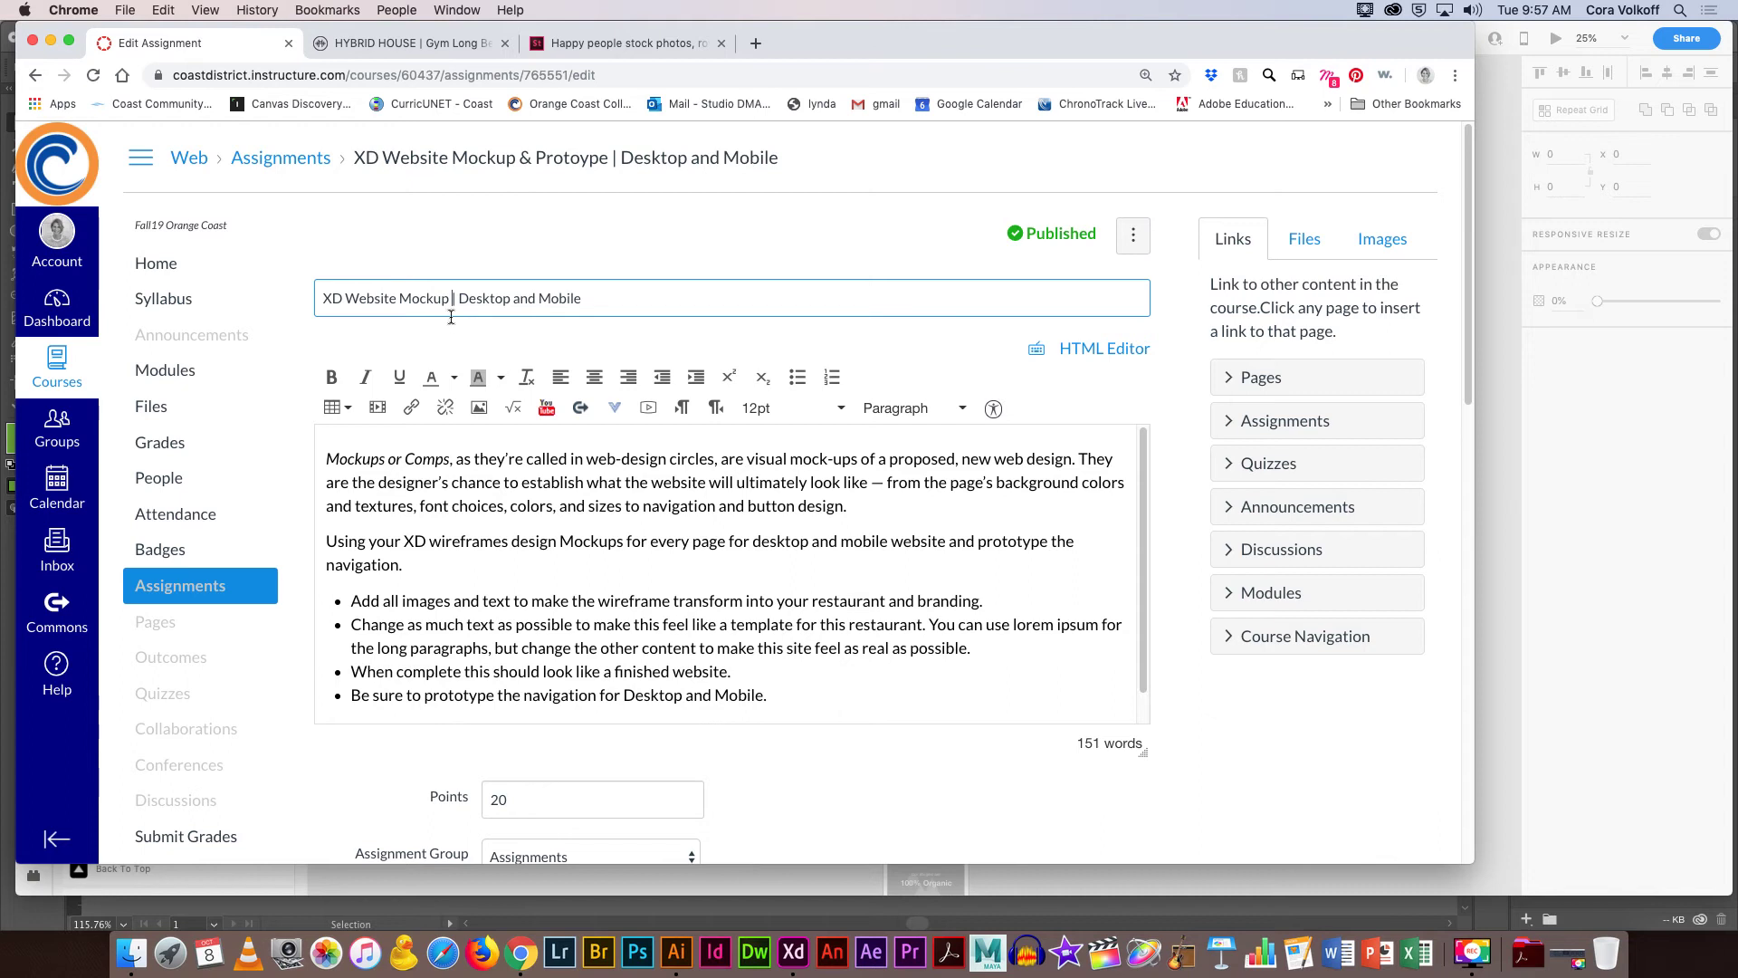
# Delete the bullet about prototyping the navigation for Desktop and Mobile from the assignment description and save the assignment.
pyautogui.scroll(-1, 543, 508)
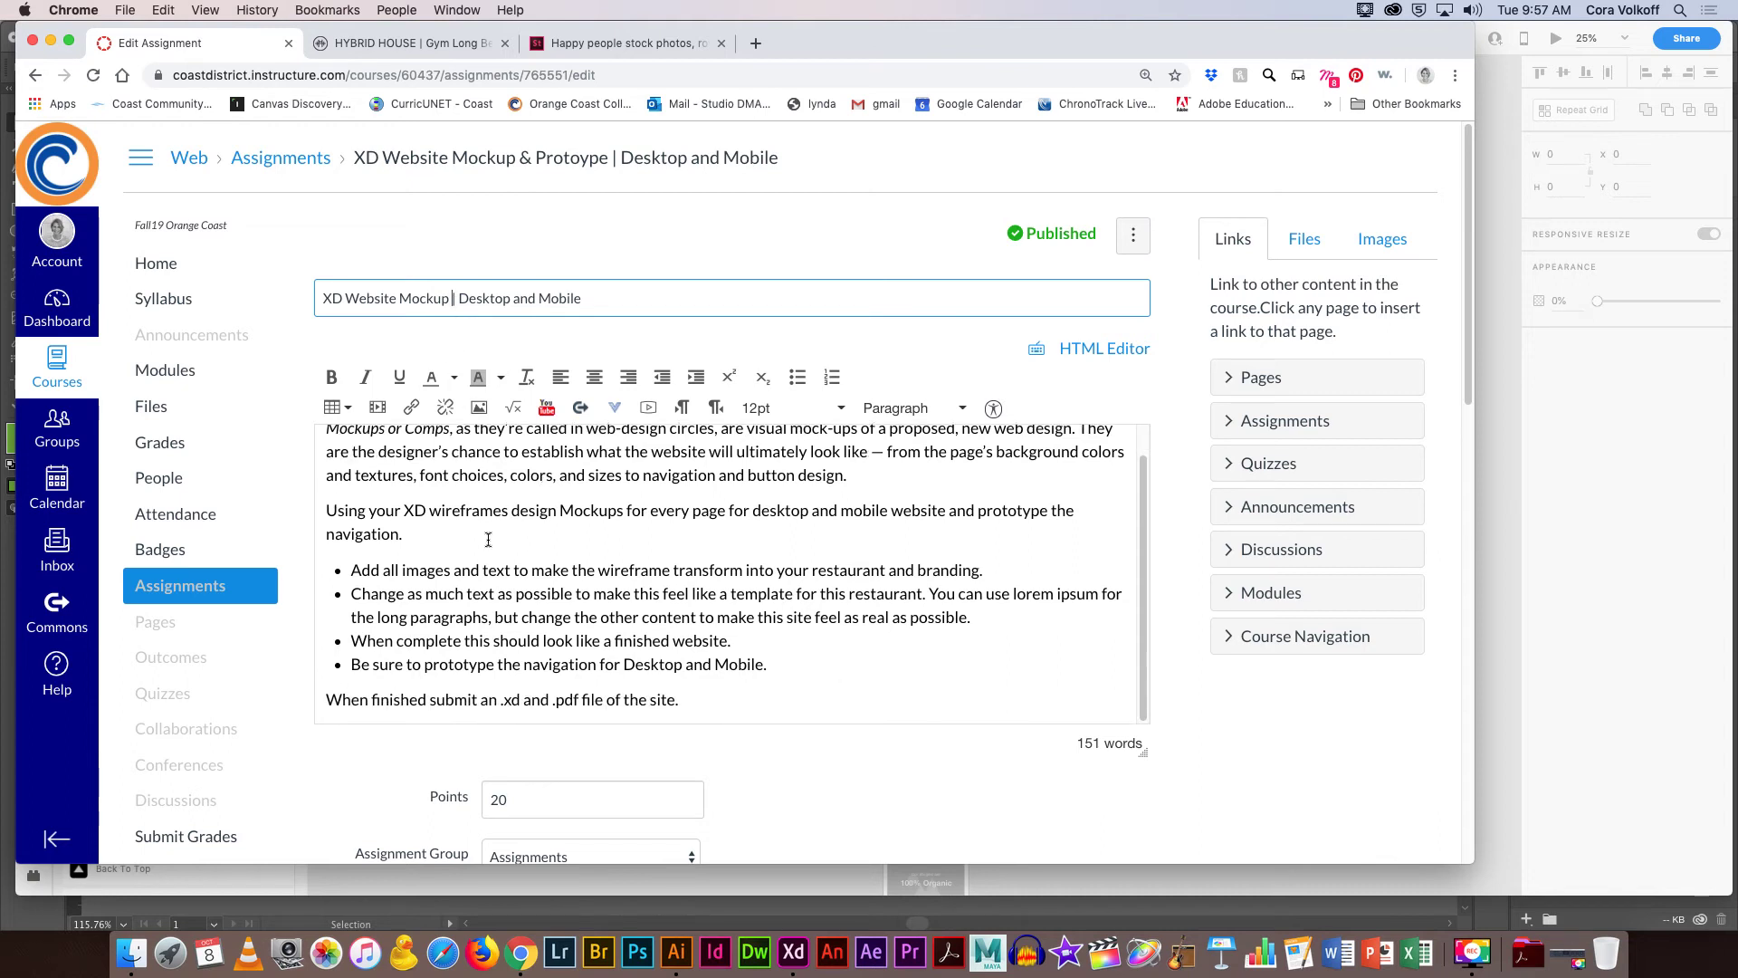
pyautogui.moveTo(351, 665); pyautogui.dragTo(767, 664)
pyautogui.press('BackSpace')
pyautogui.press('BackSpace')
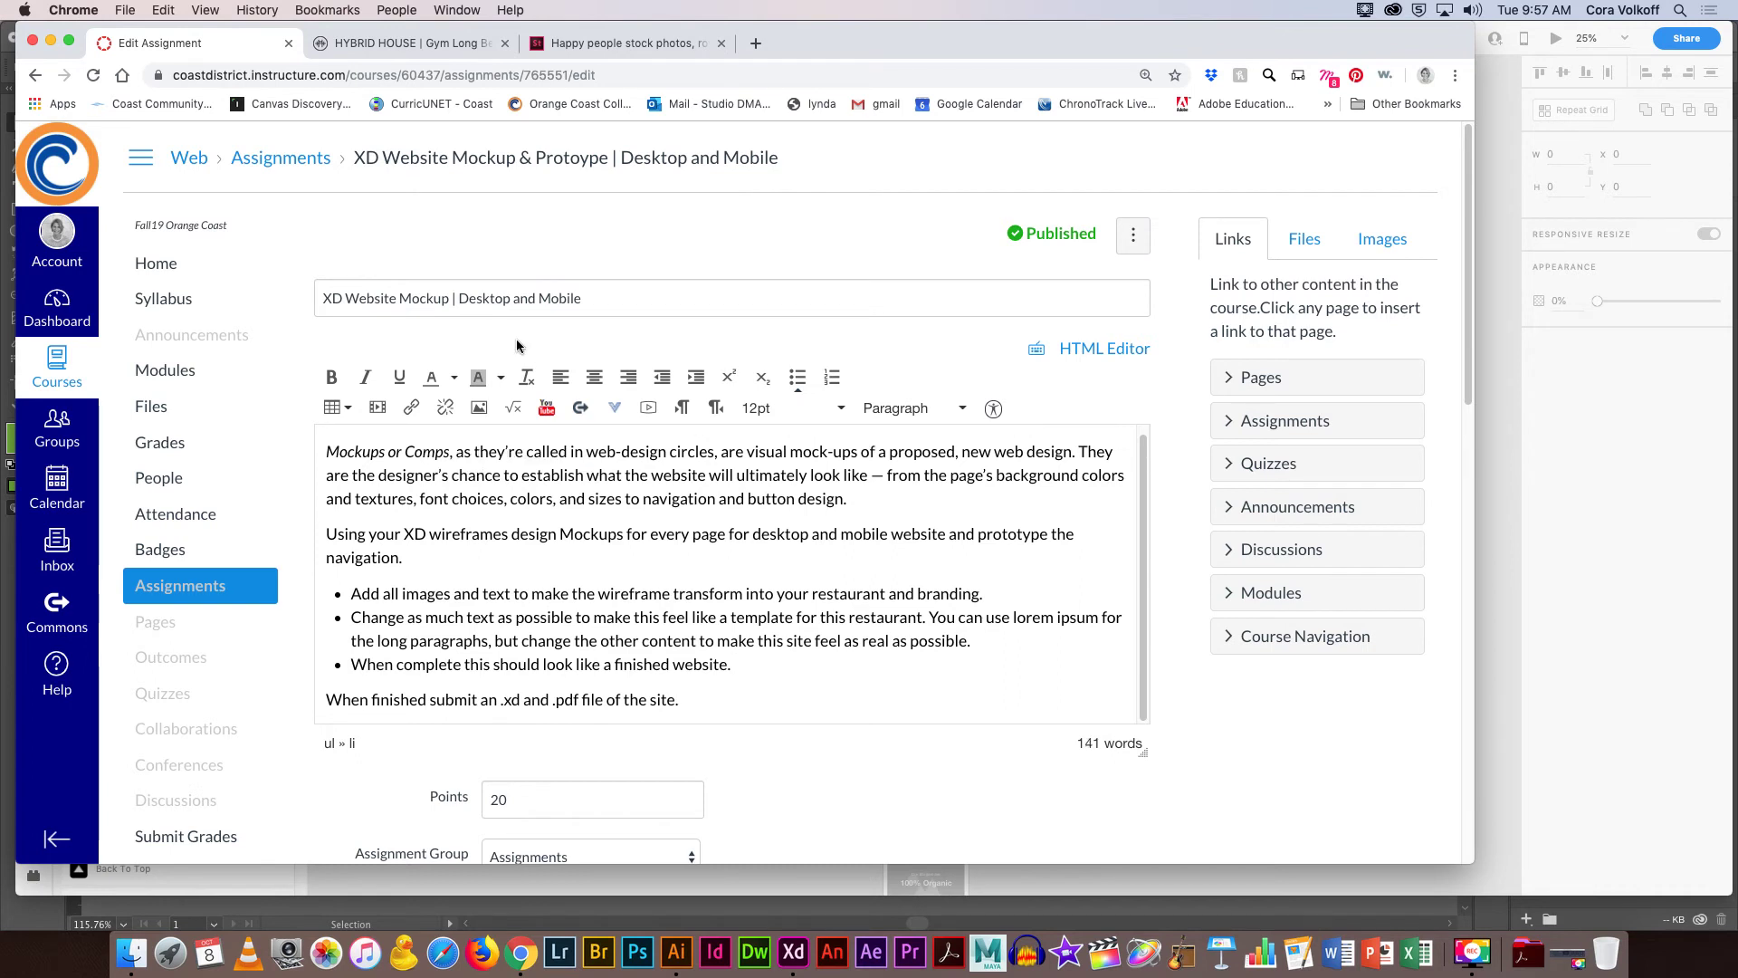
pyautogui.scroll(-4, 508, 502)
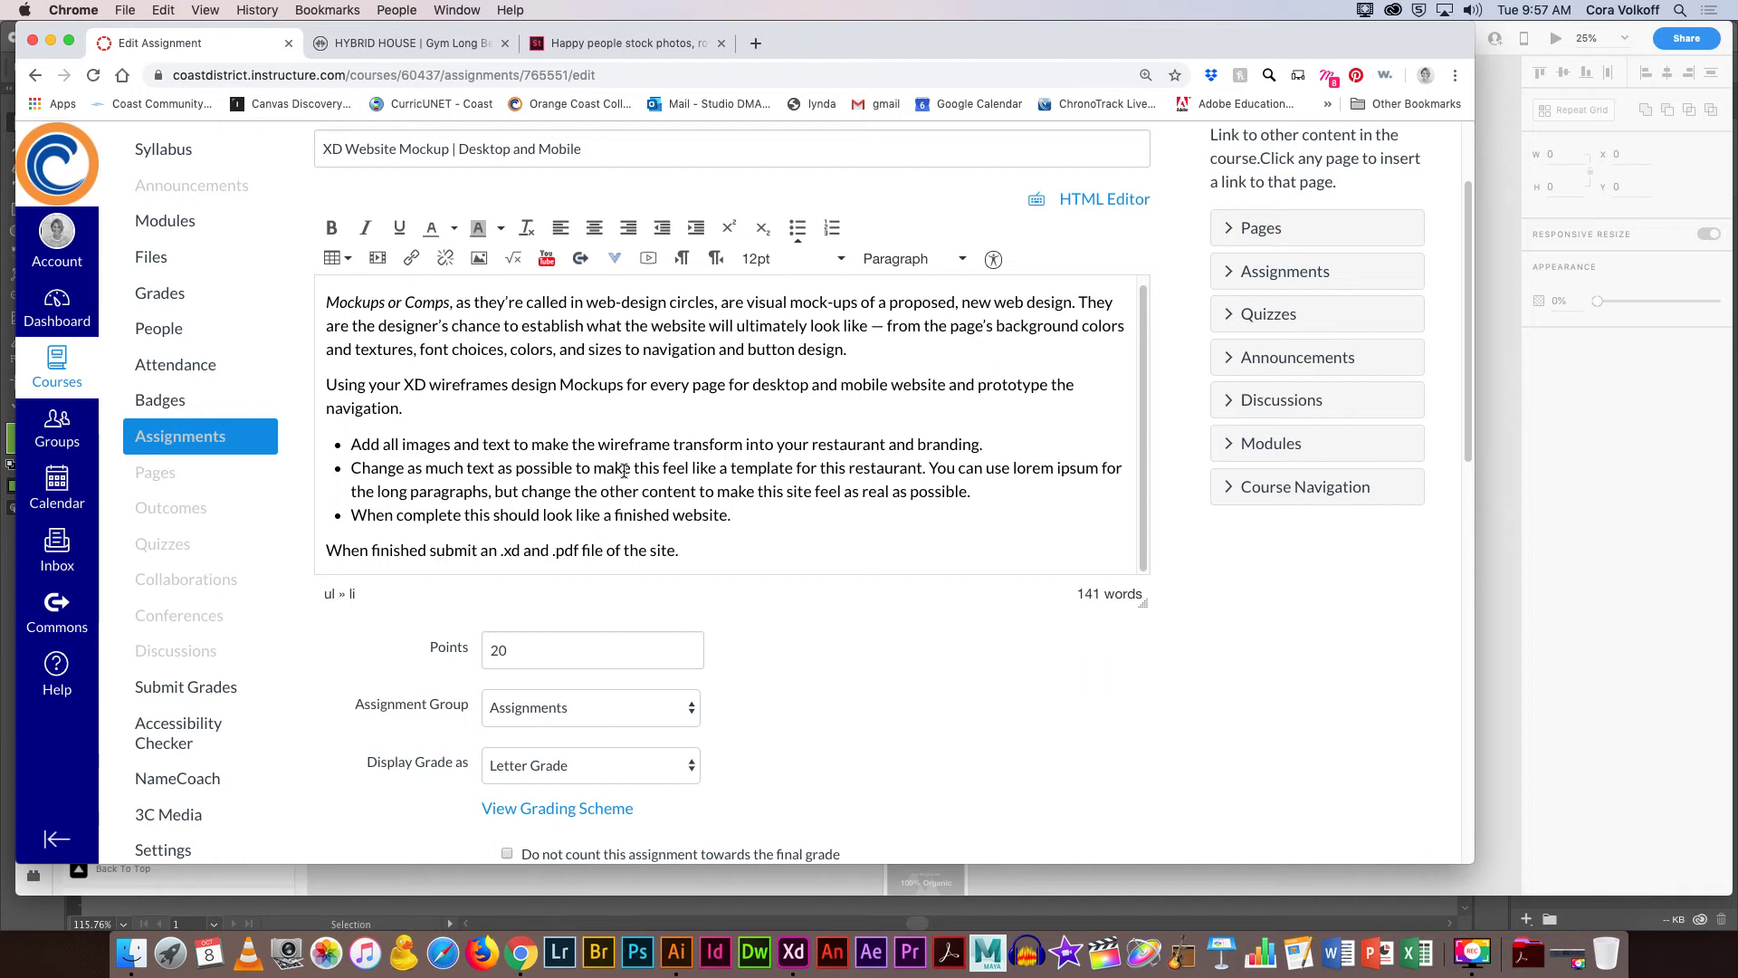
pyautogui.scroll(-15, 633, 480)
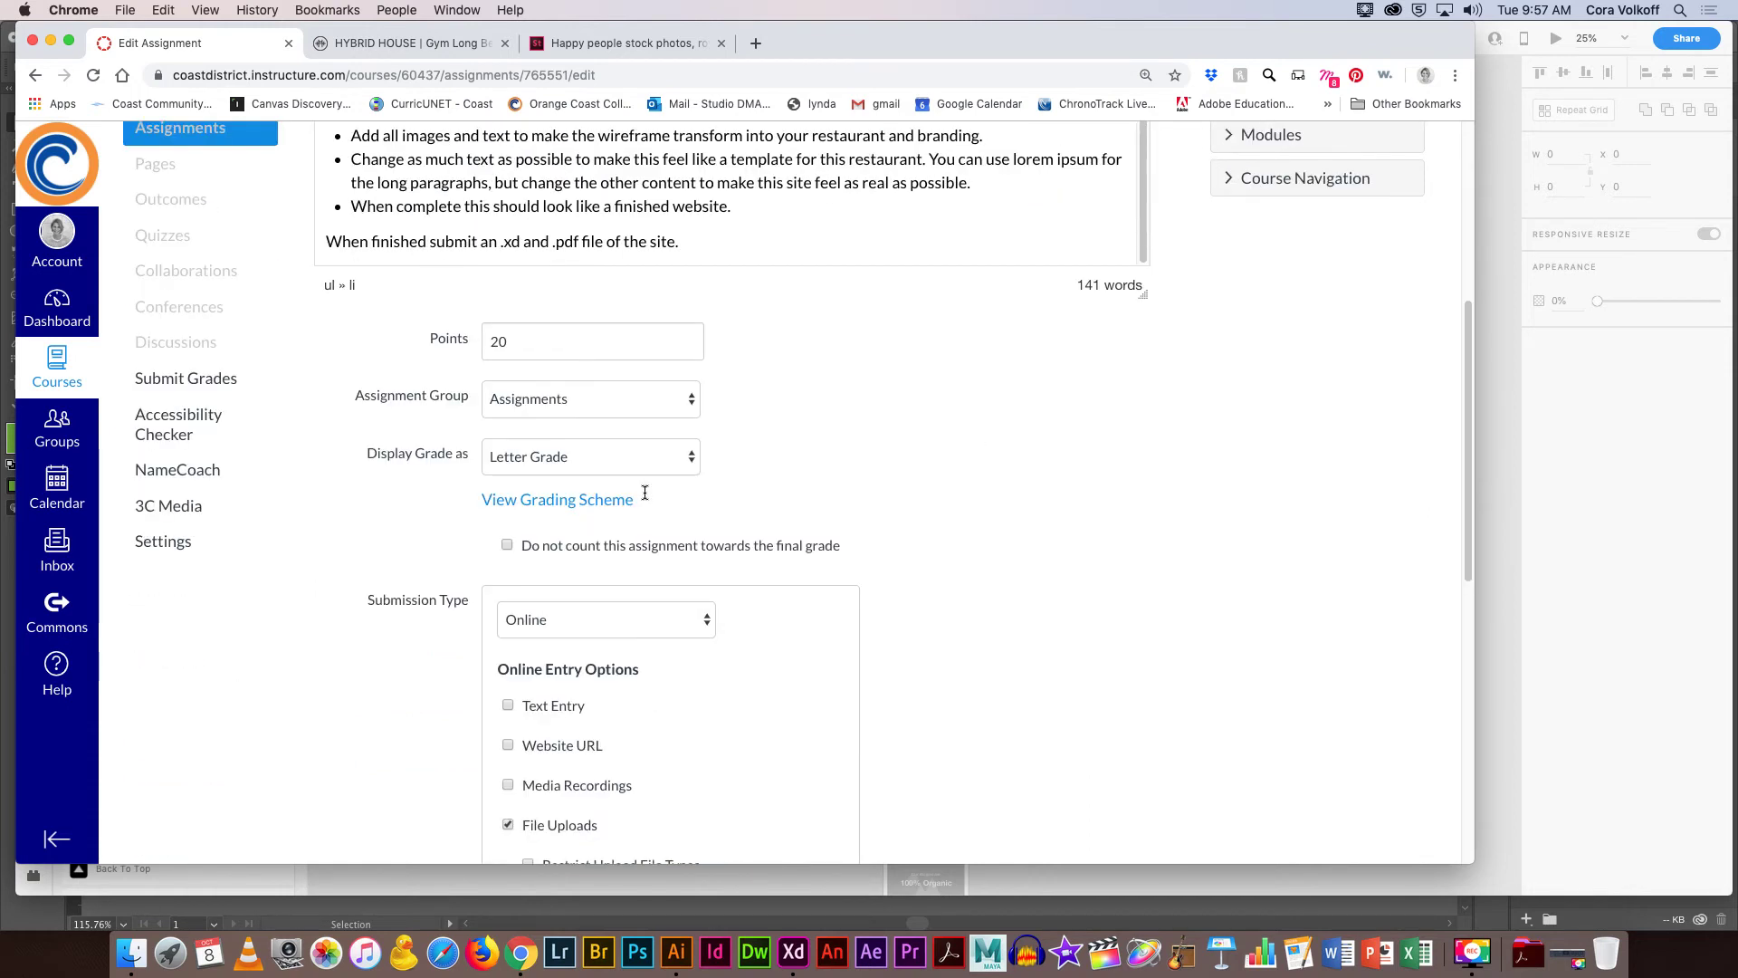
pyautogui.click(1110, 780)
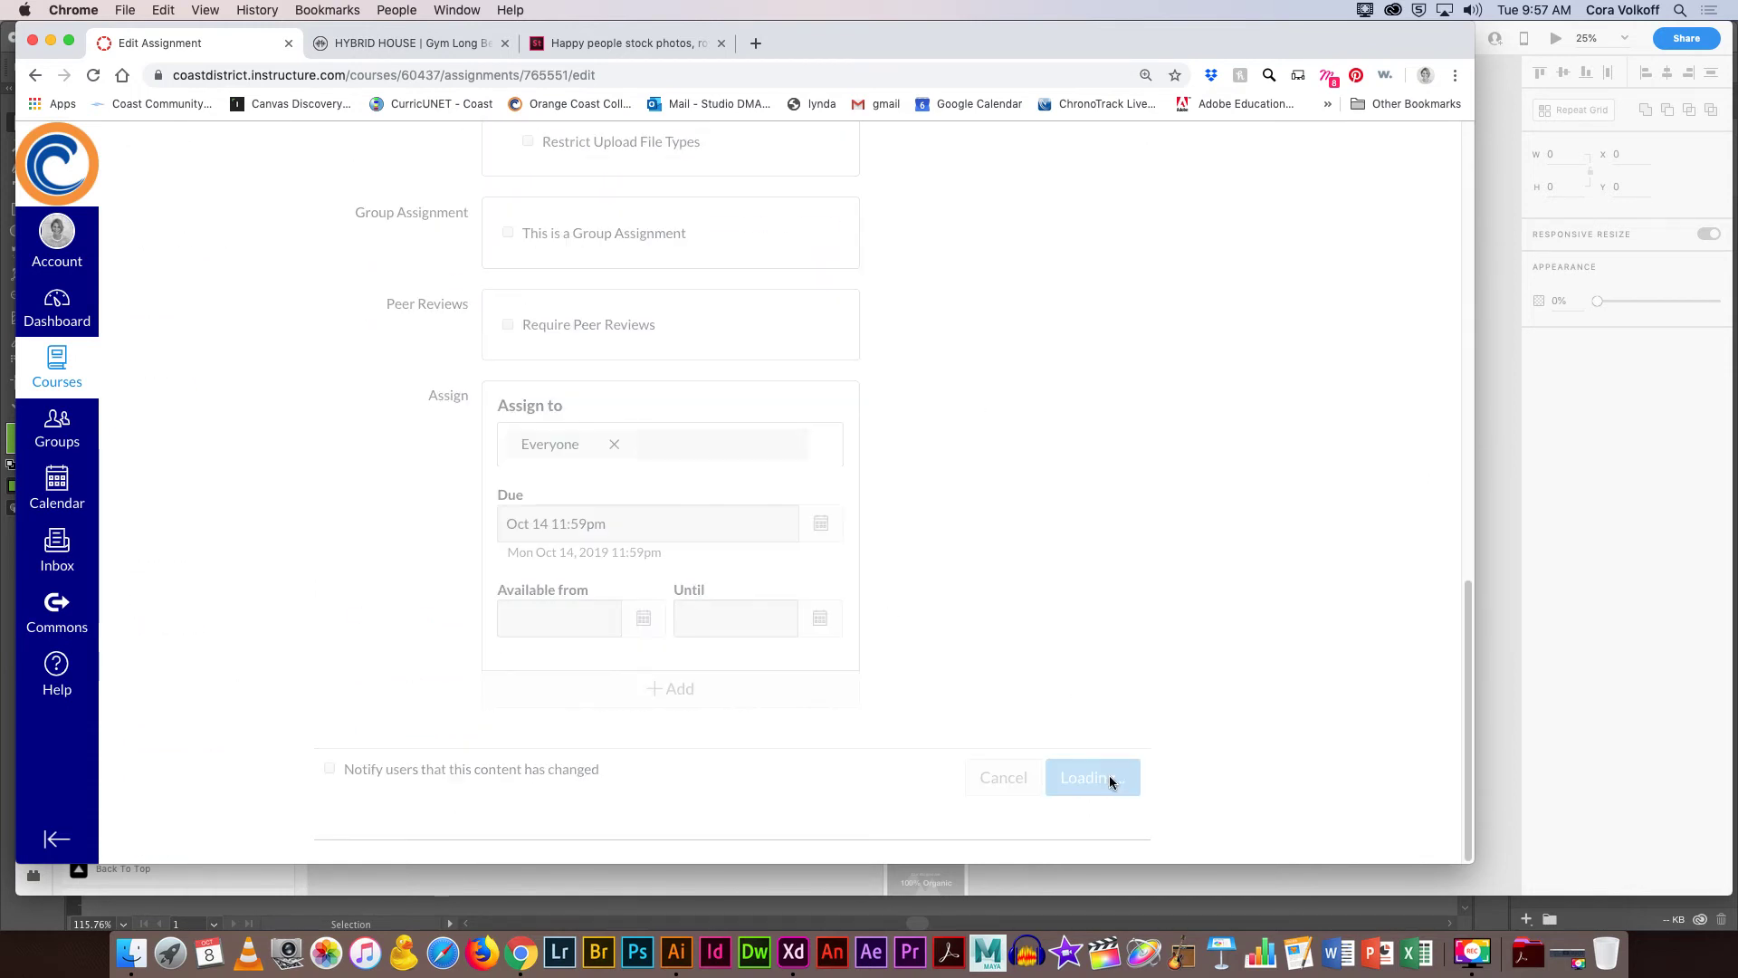
# Open wocode.com in a new browser tab and go to its website templates.
pyautogui.click(756, 45)
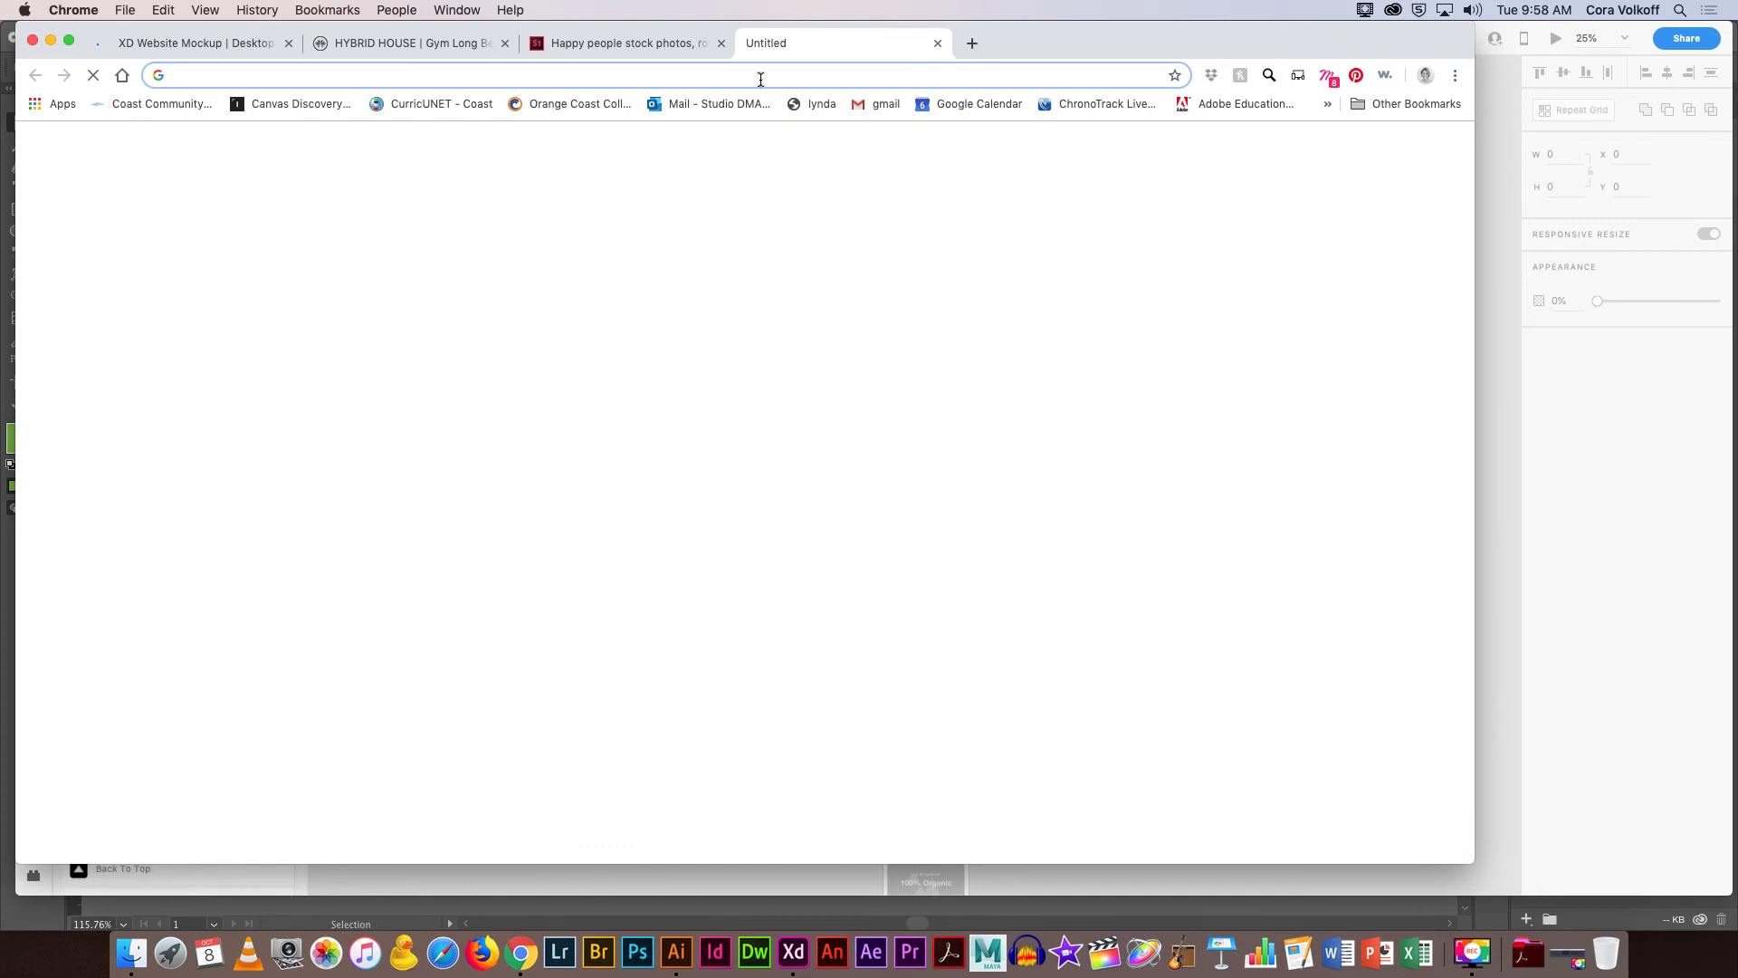
pyautogui.write('wocode.co')
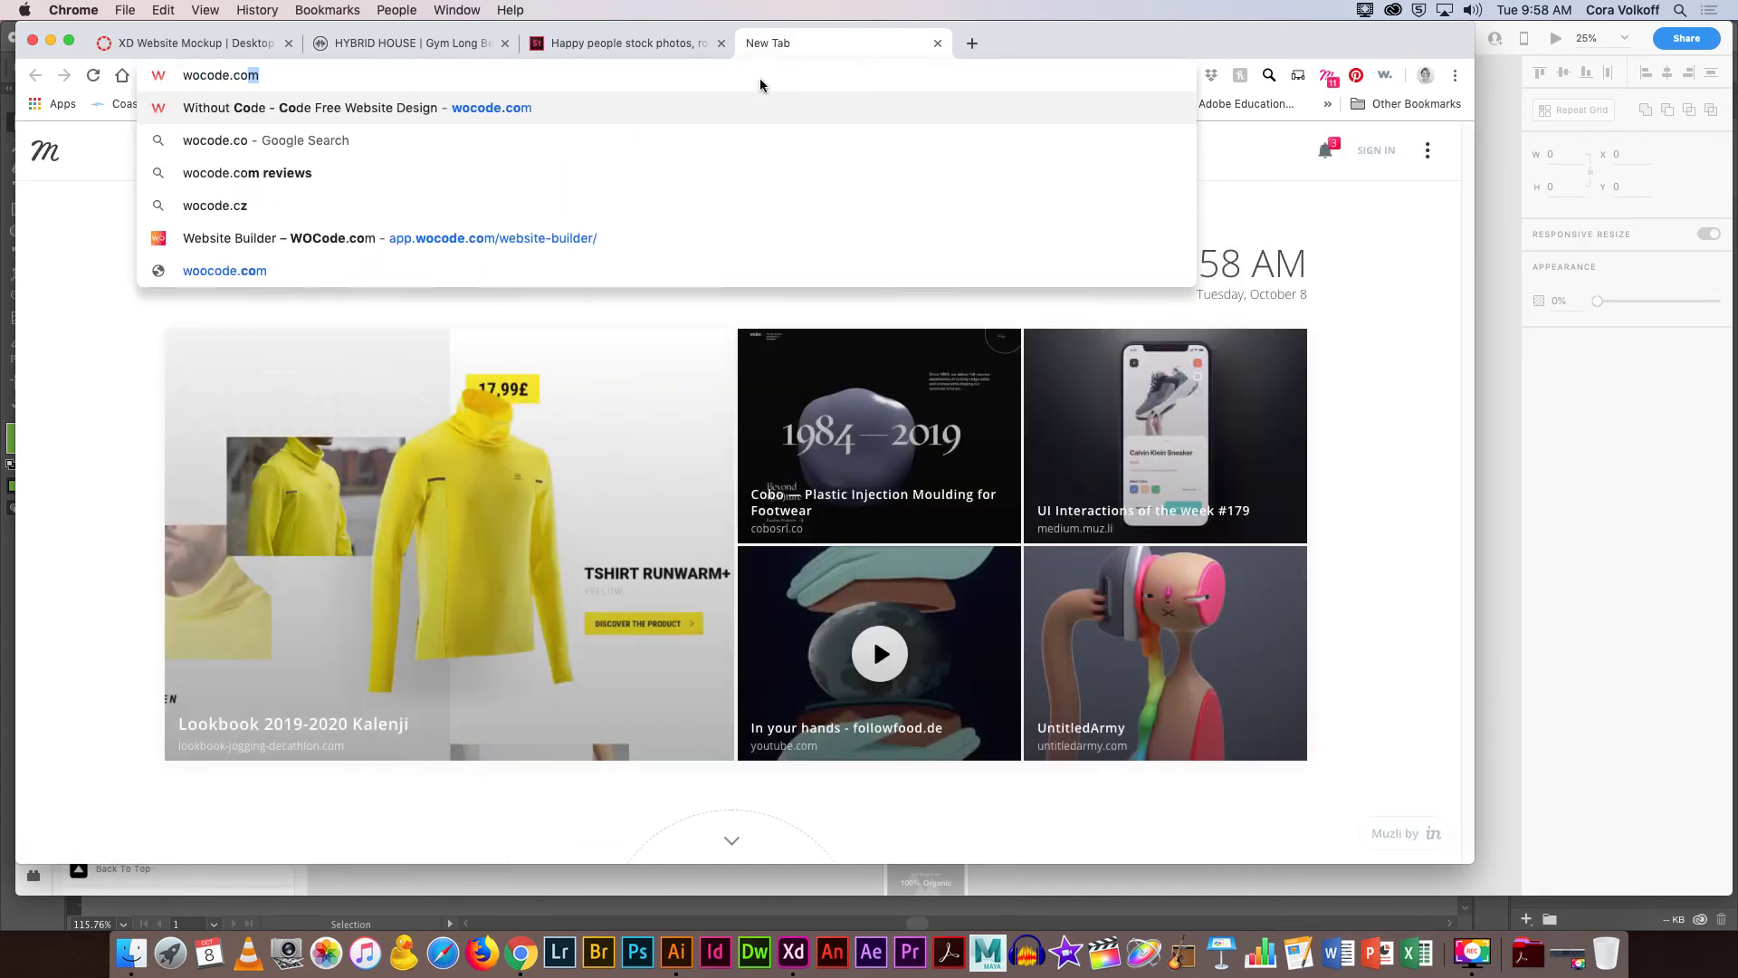
pyautogui.press('Return')
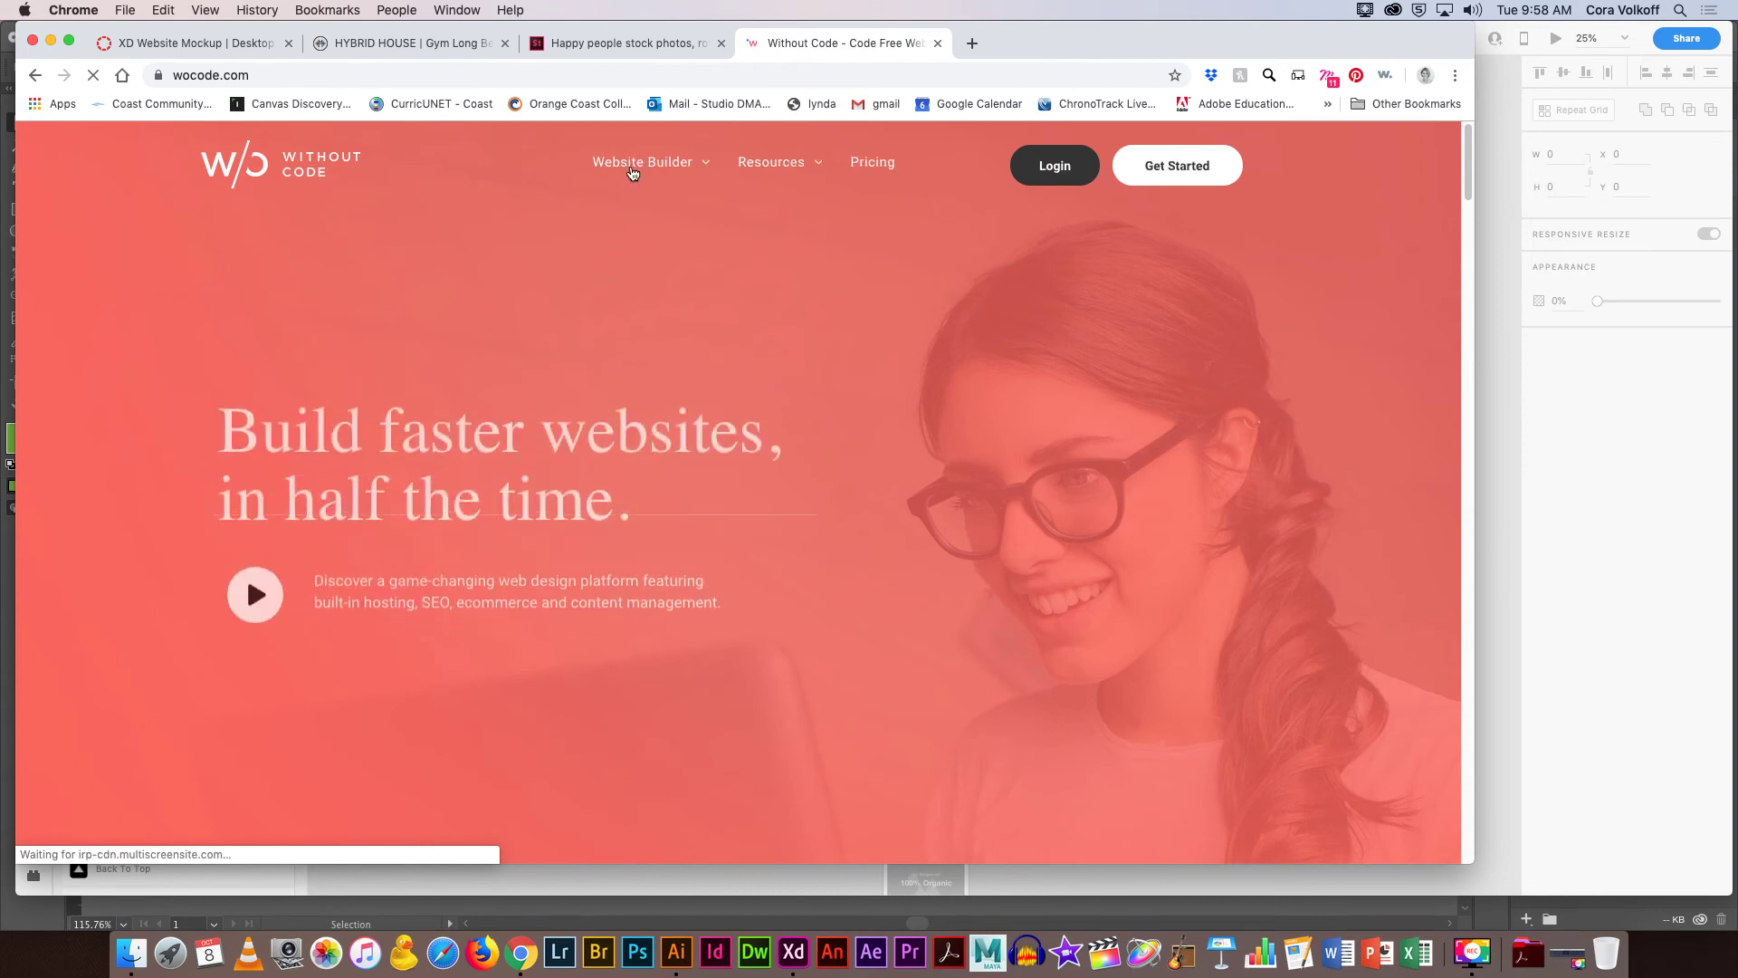
pyautogui.moveTo(640, 168)
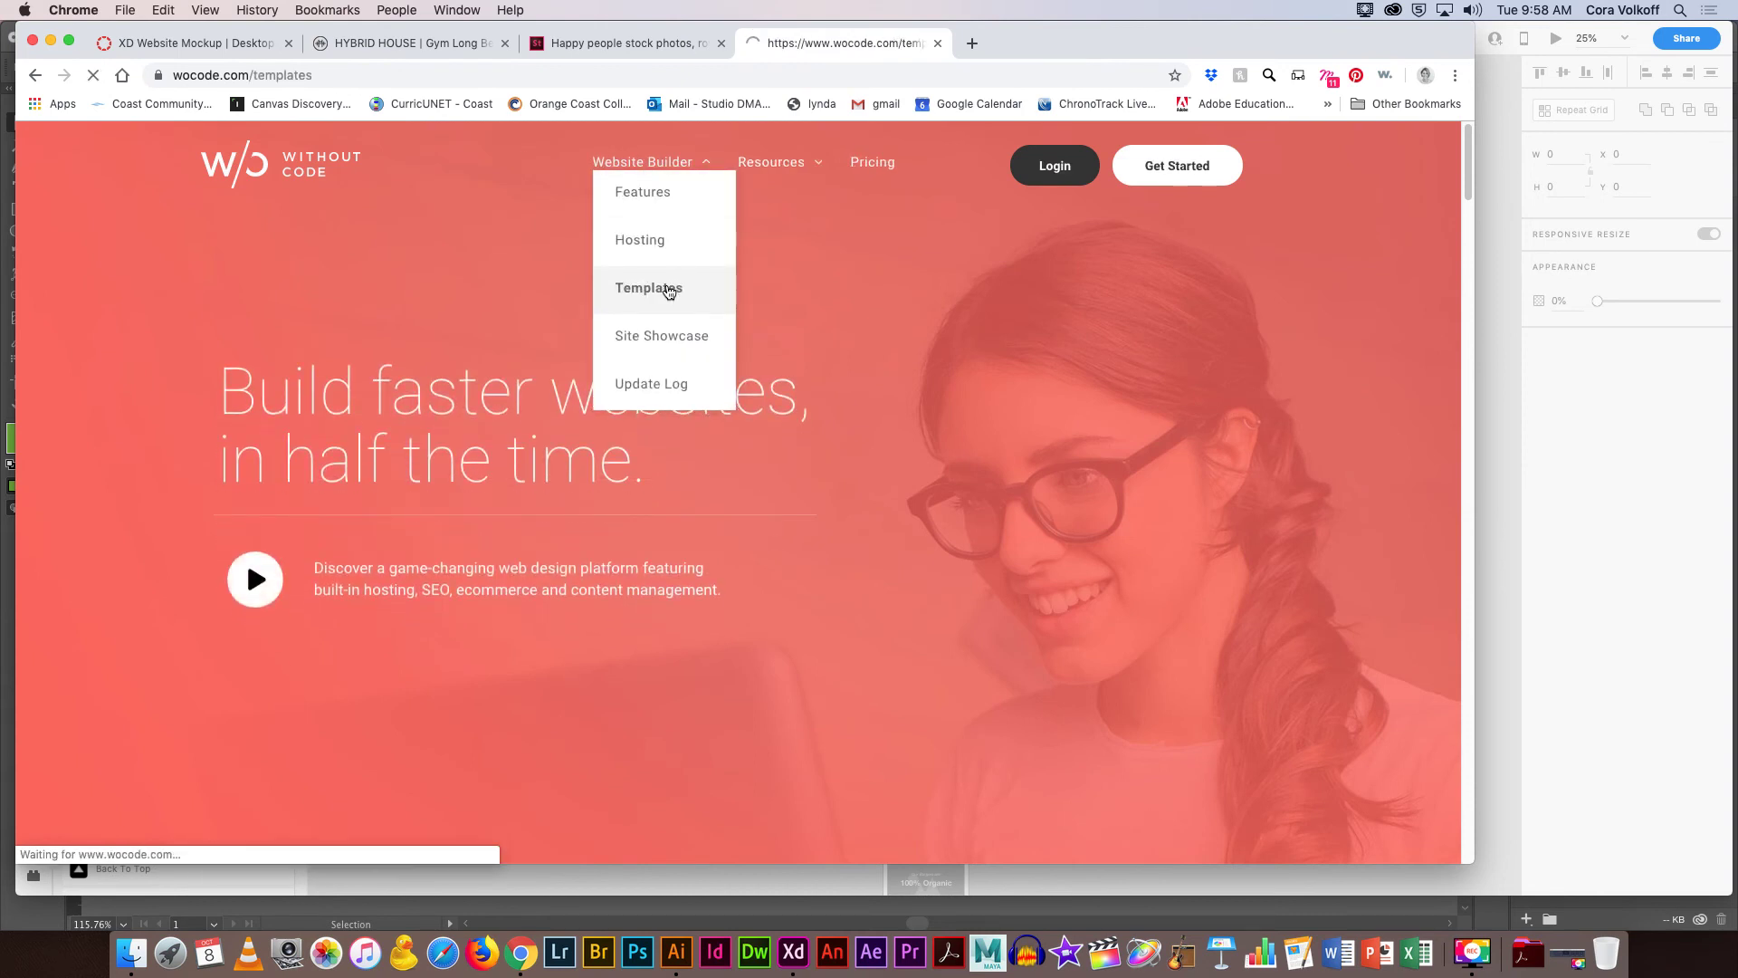
pyautogui.click(668, 288)
# Browse the professional templates and open a preview of the Luxury interior design template.
pyautogui.scroll(-5, 665, 335)
pyautogui.scroll(-4, 663, 345)
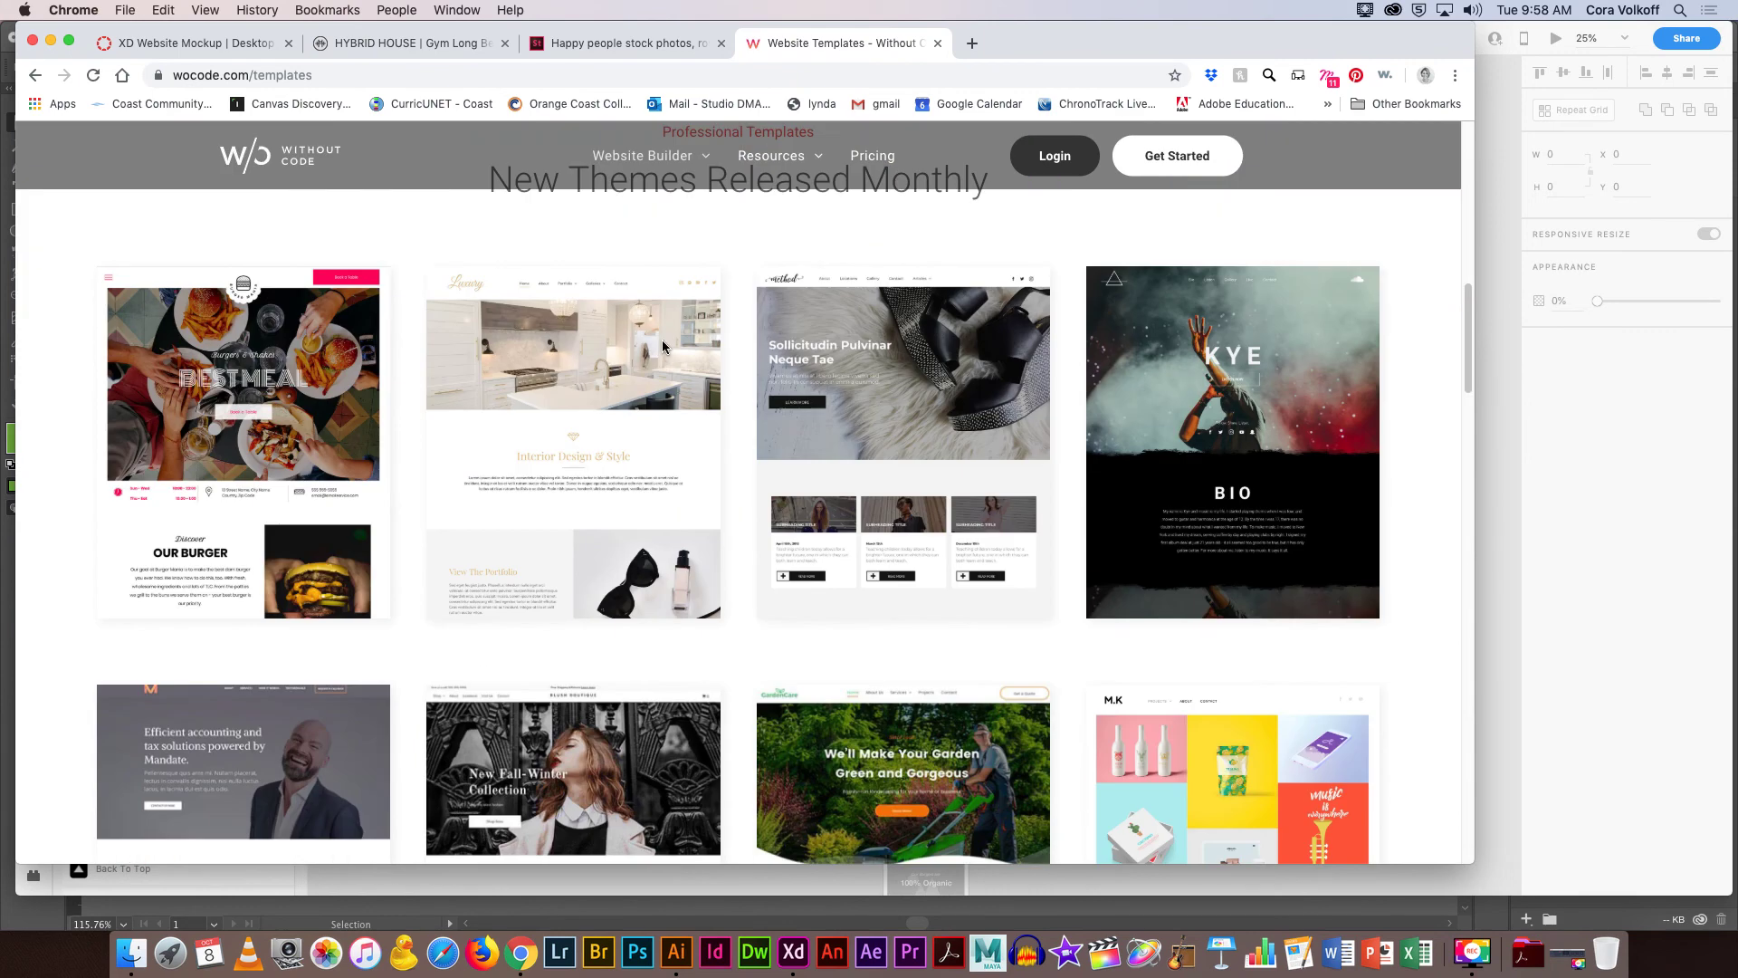
pyautogui.click(573, 382)
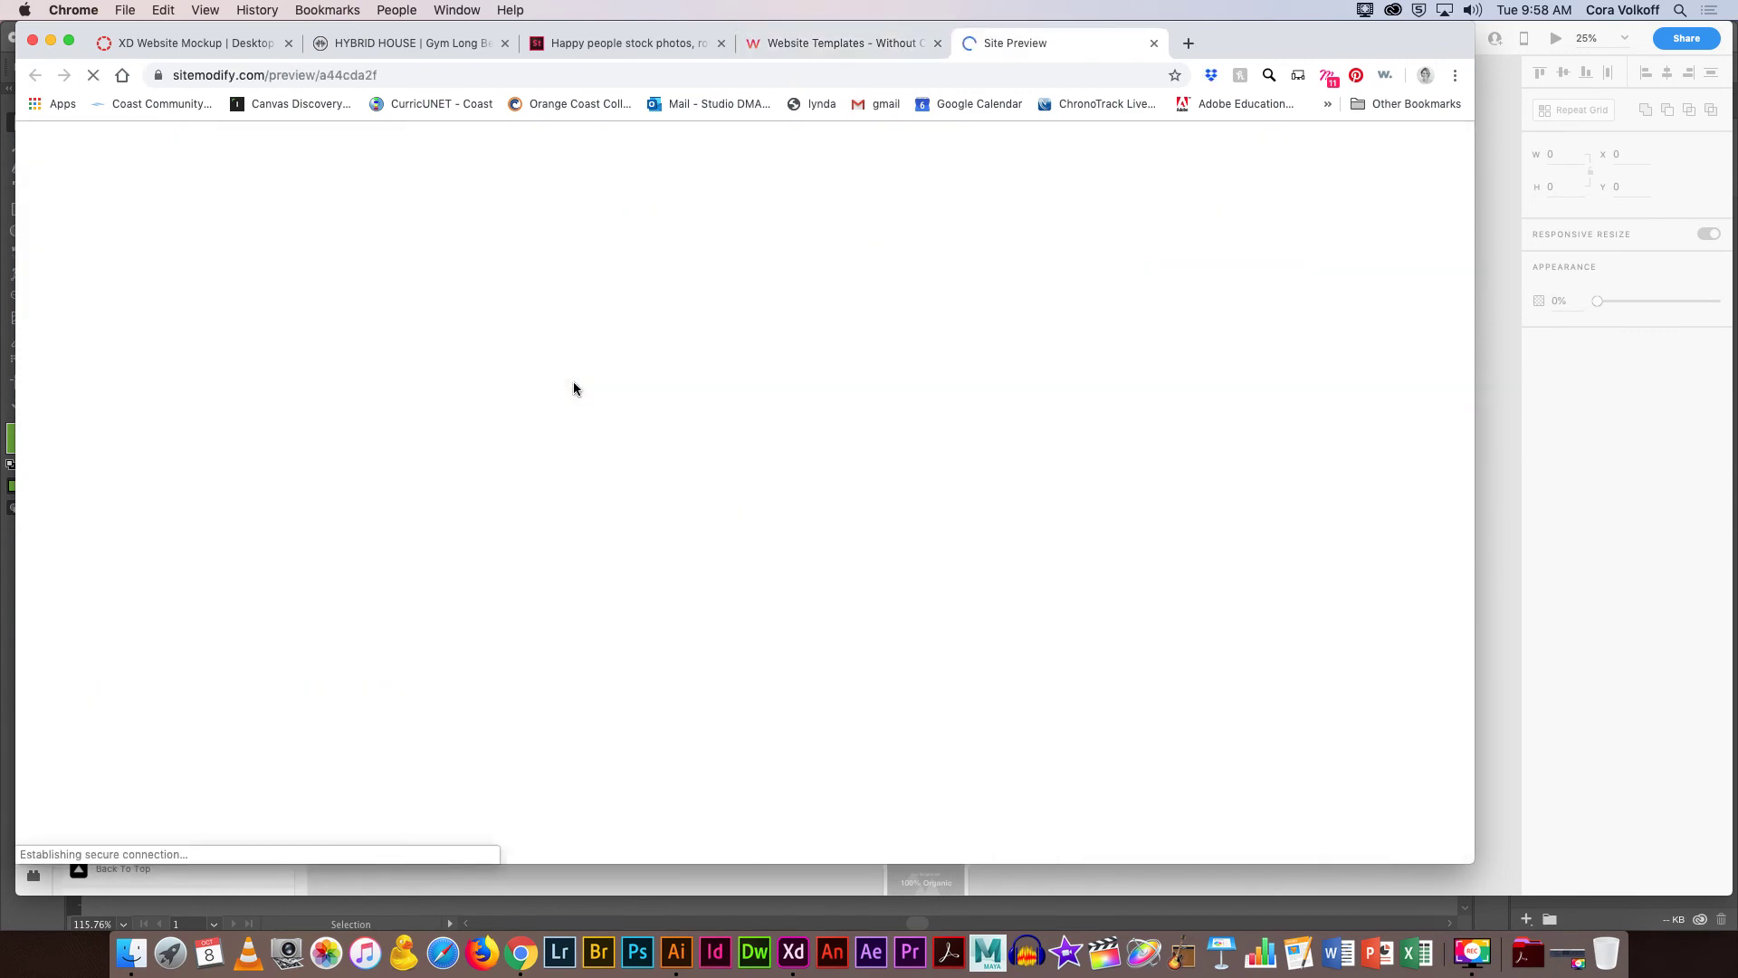